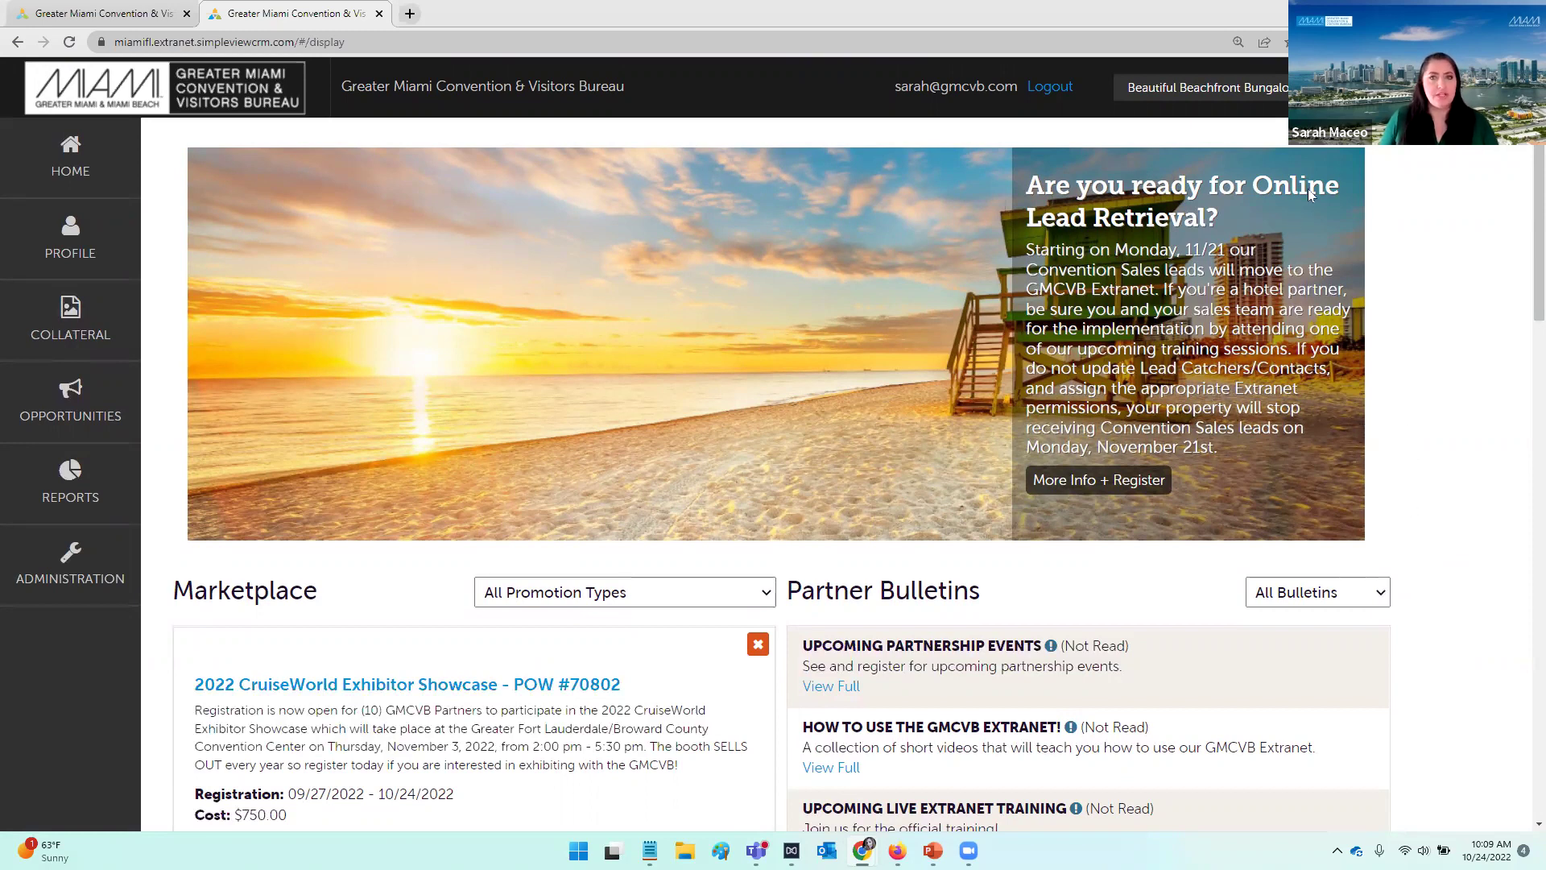
pyautogui.click(1280, 87)
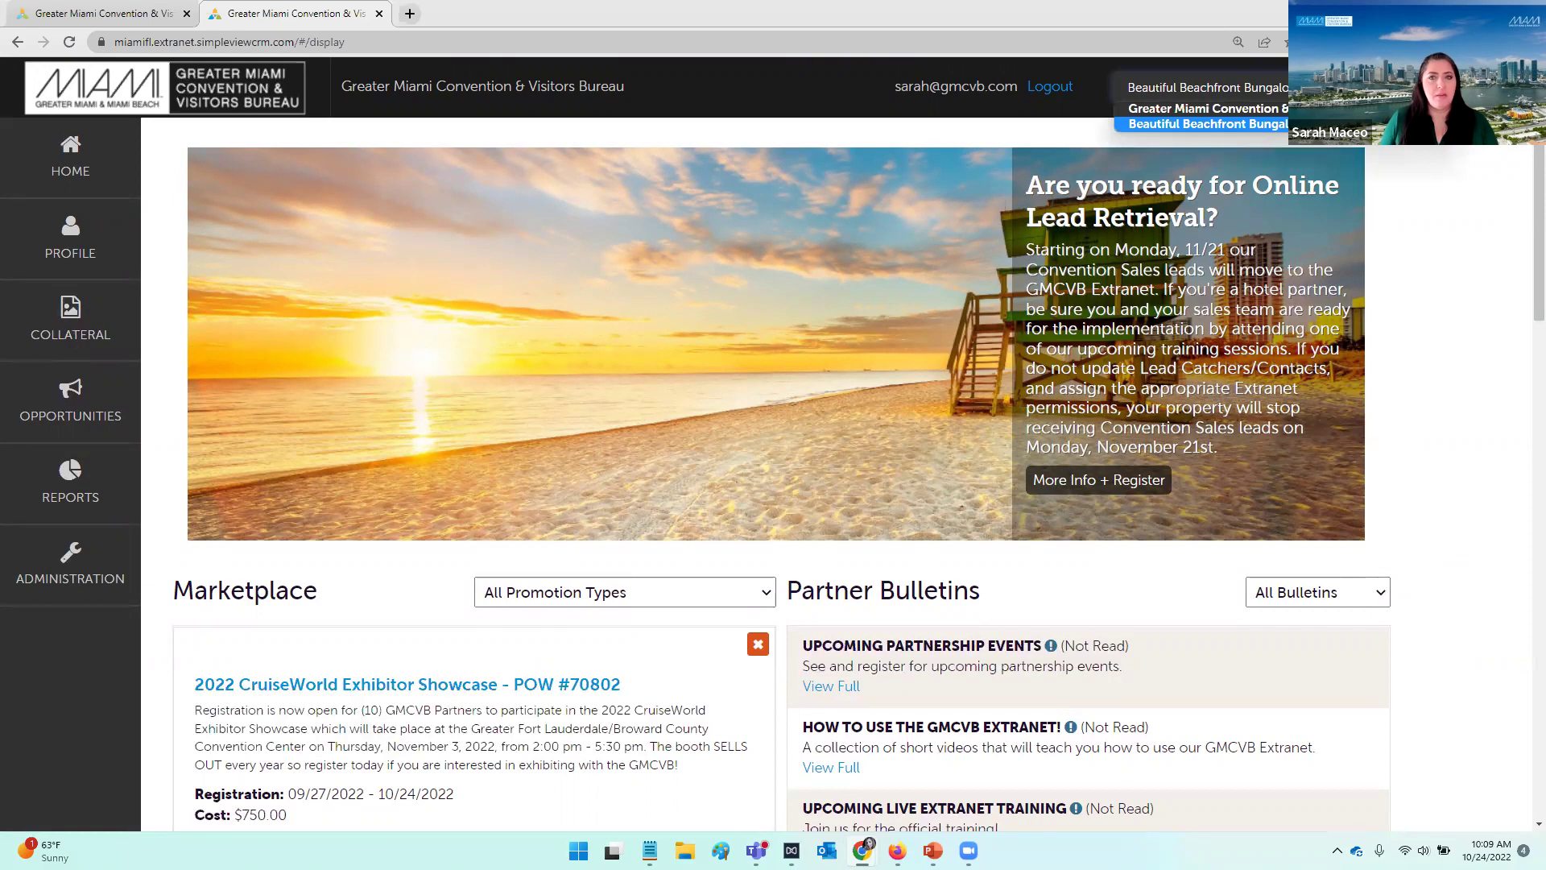
pyautogui.press('Escape')
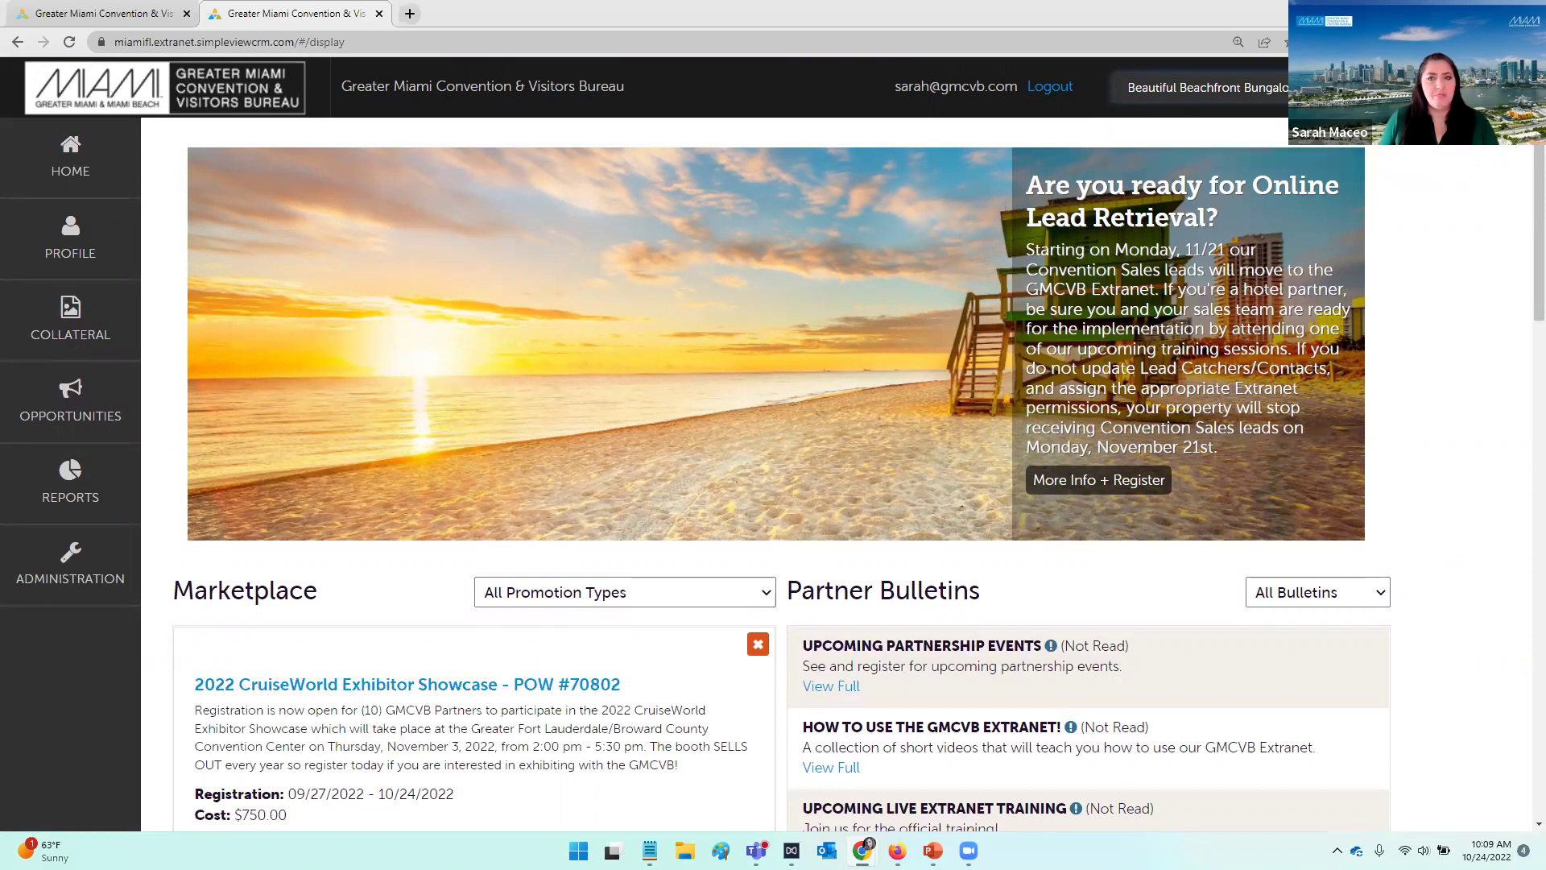
pyautogui.click(1281, 87)
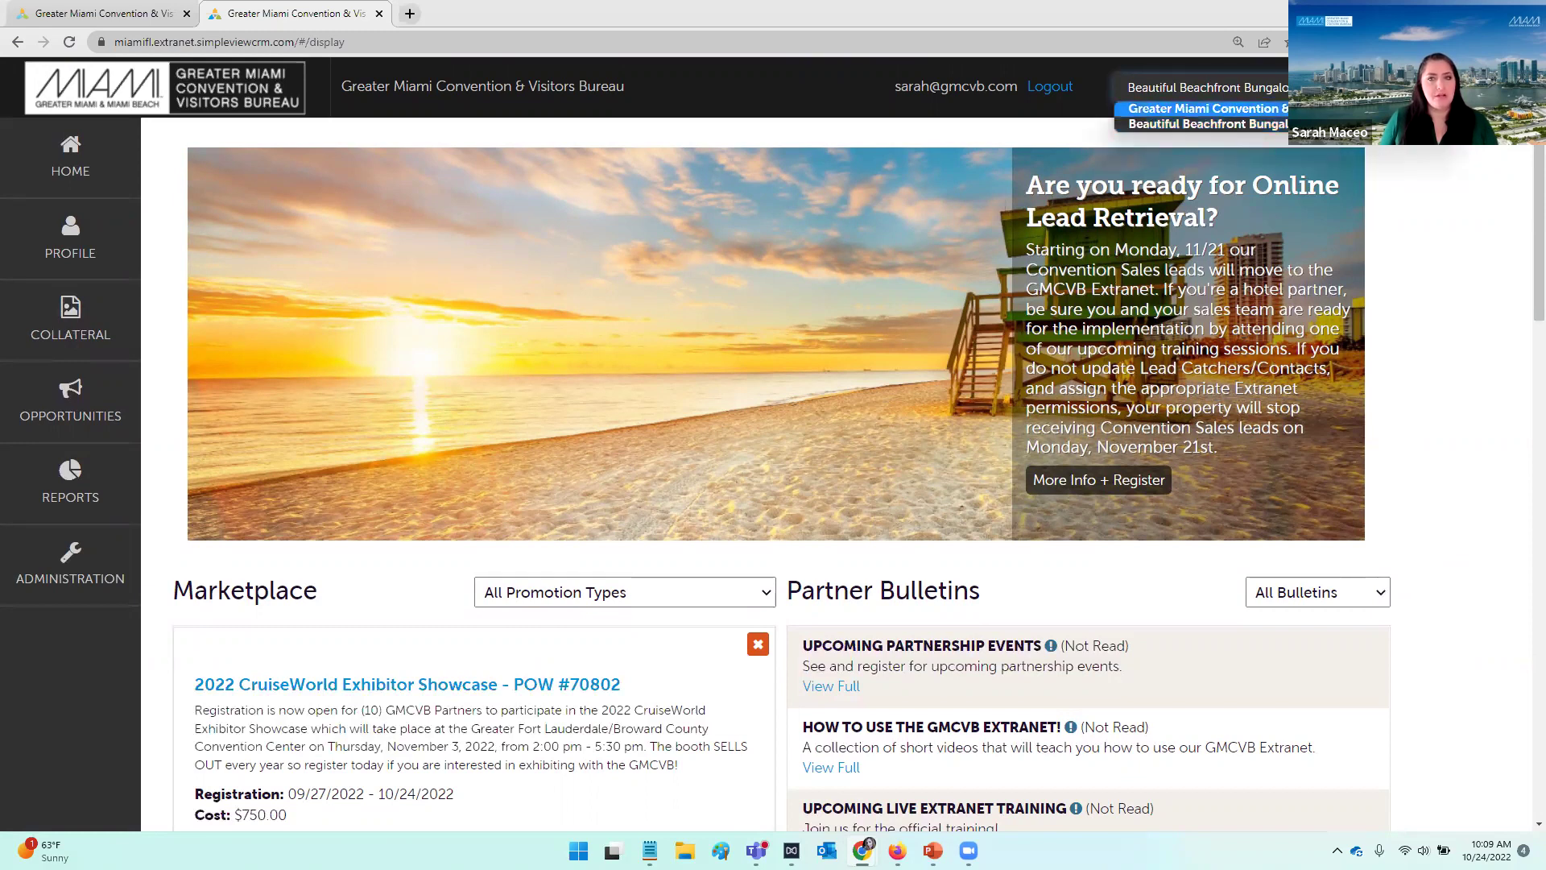
pyautogui.click(1418, 168)
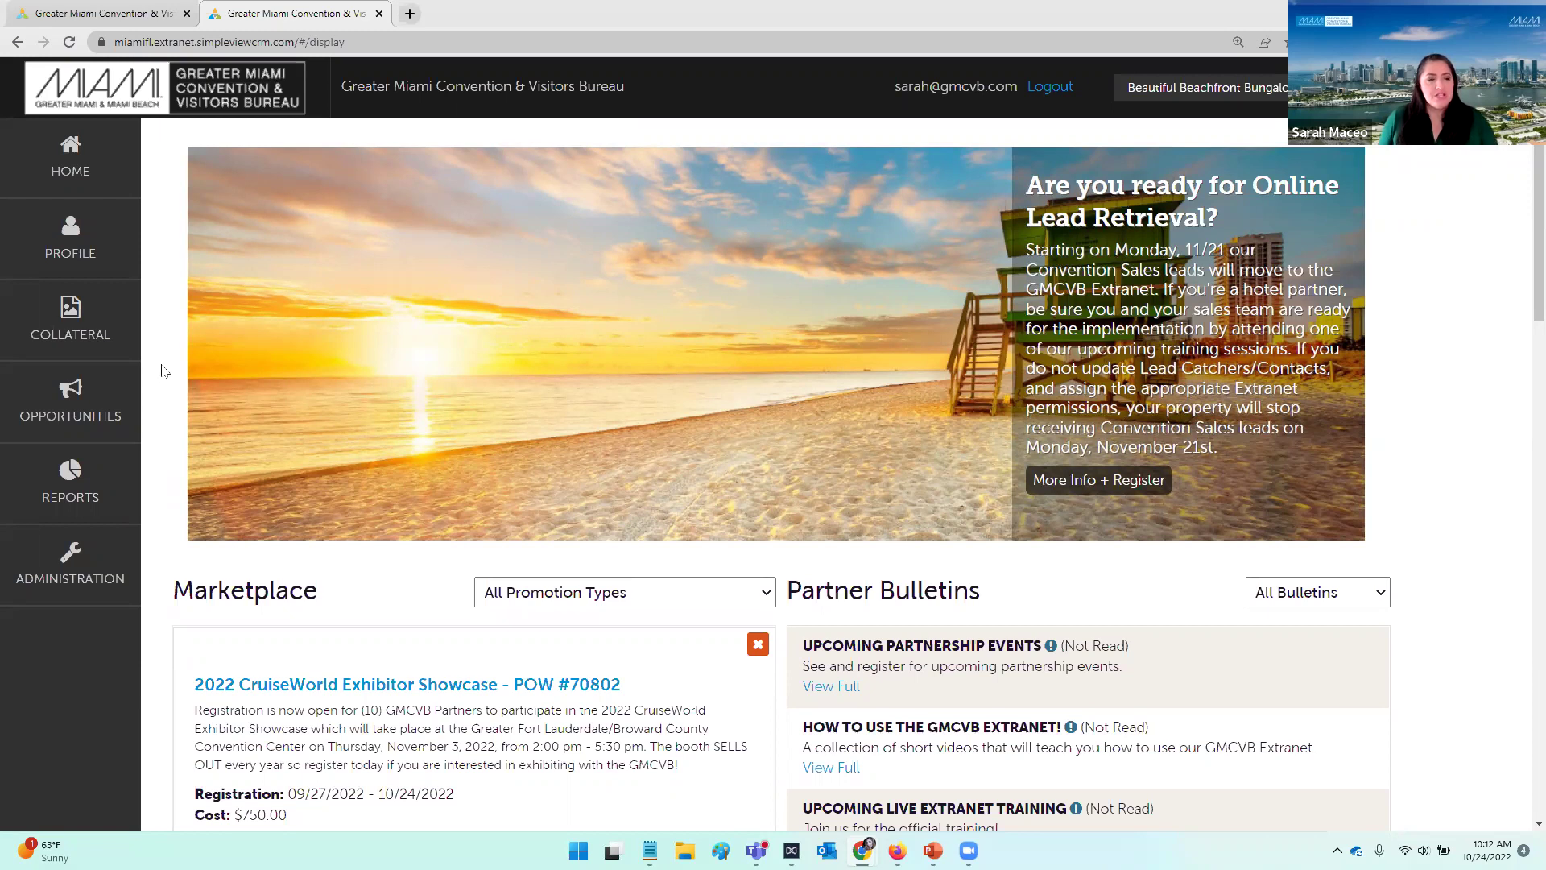
# Step: Go to PROFILE > Contacts and scroll through the hotel's six Primary contacts
pyautogui.click(99, 266)
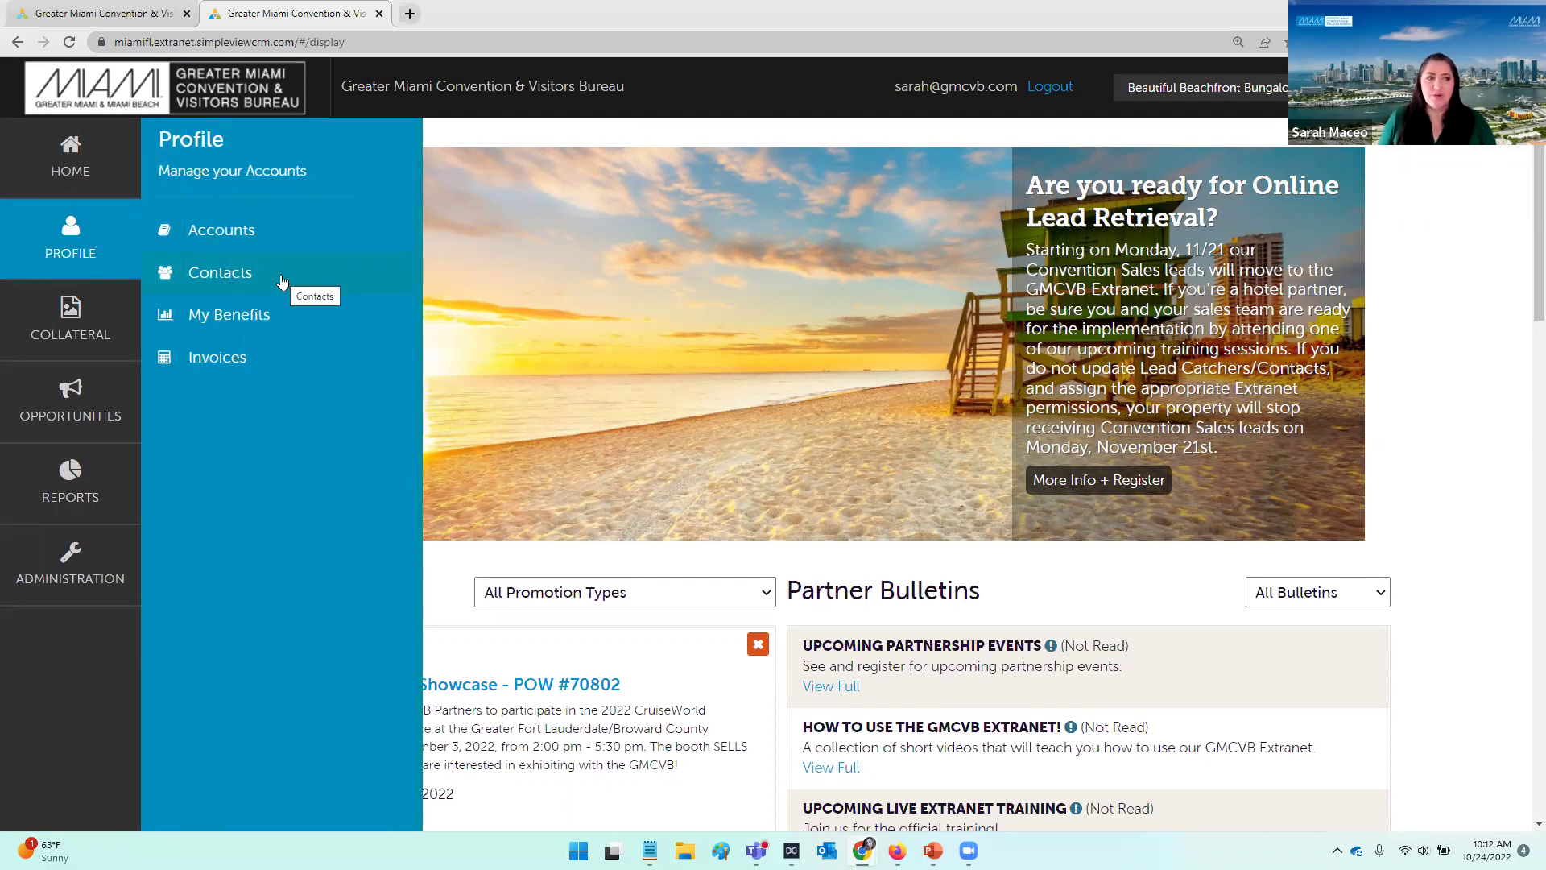
pyautogui.click(220, 273)
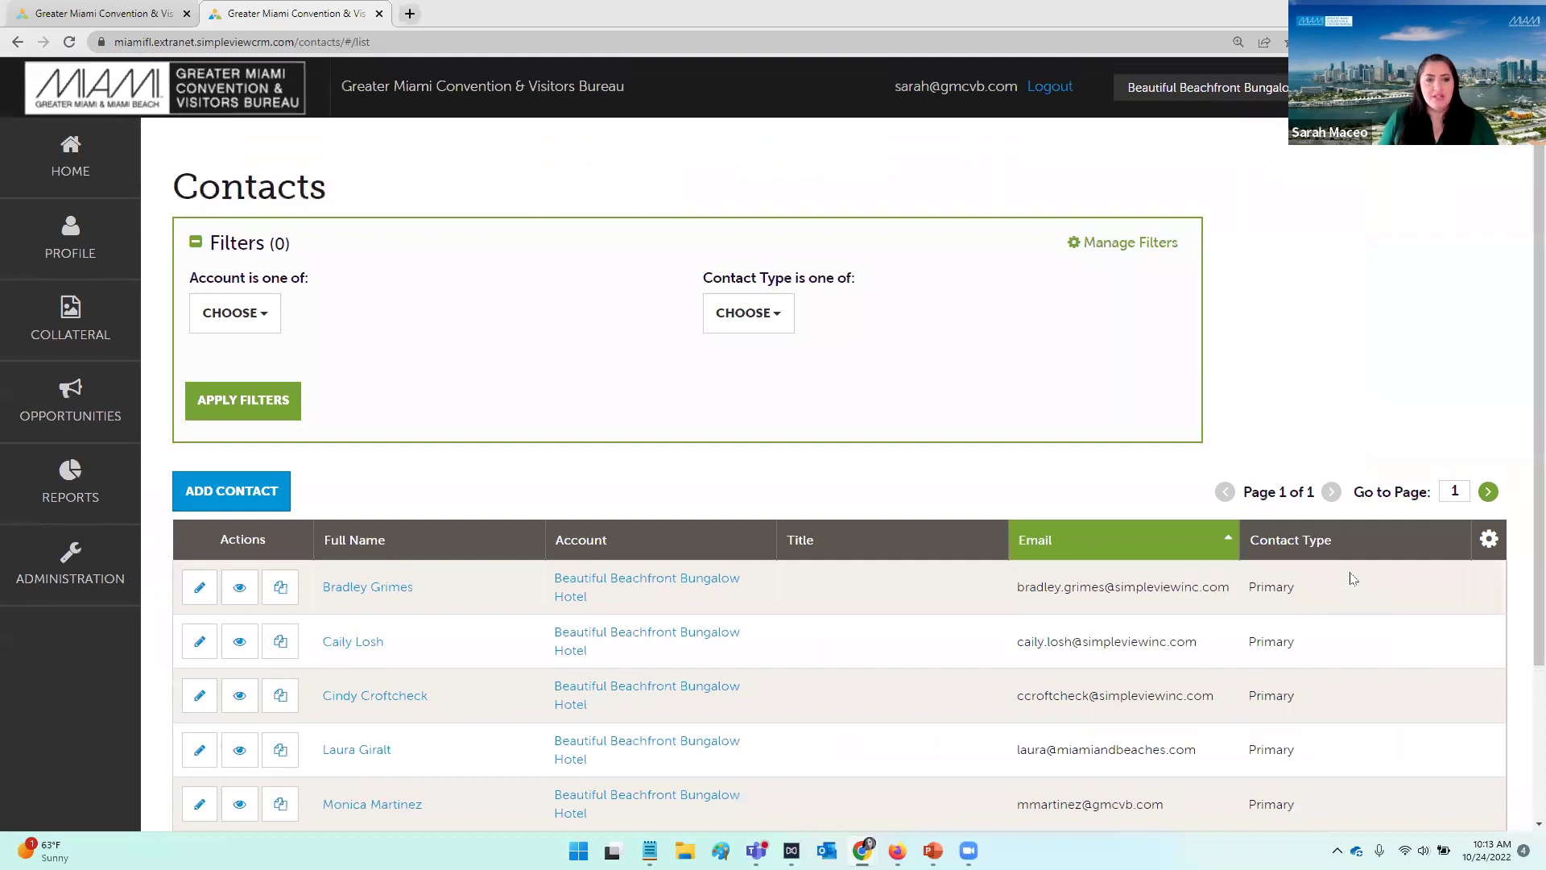
pyautogui.scroll(-1, 1355, 578)
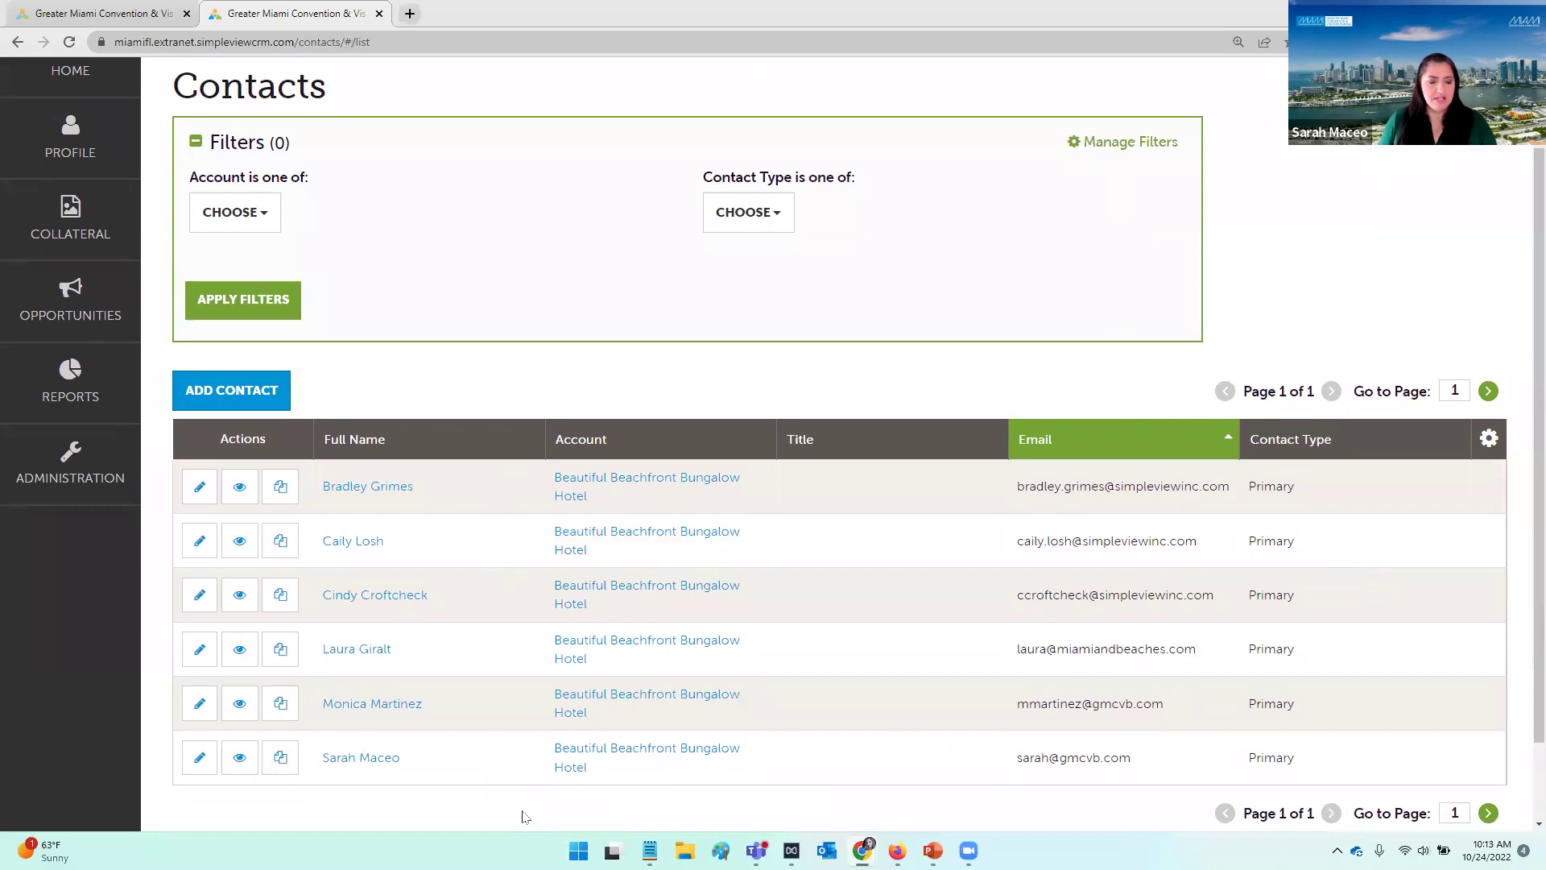
pyautogui.moveTo(395, 767); pyautogui.dragTo(320, 770)
pyautogui.click(547, 814)
pyautogui.scroll(1, 788, 765)
pyautogui.scroll(1, 789, 762)
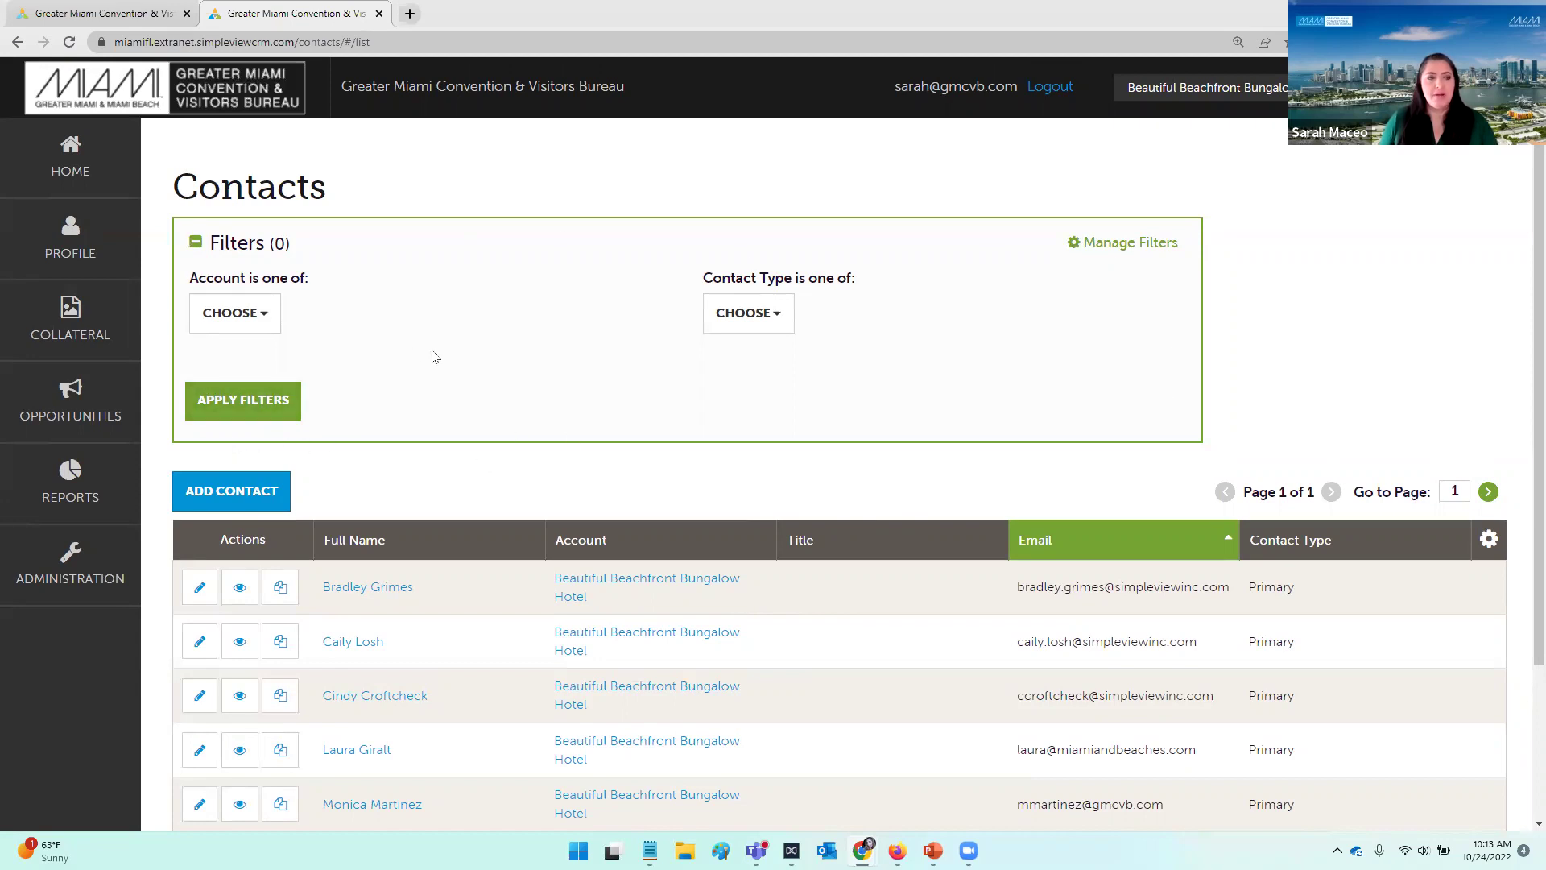
pyautogui.click(265, 328)
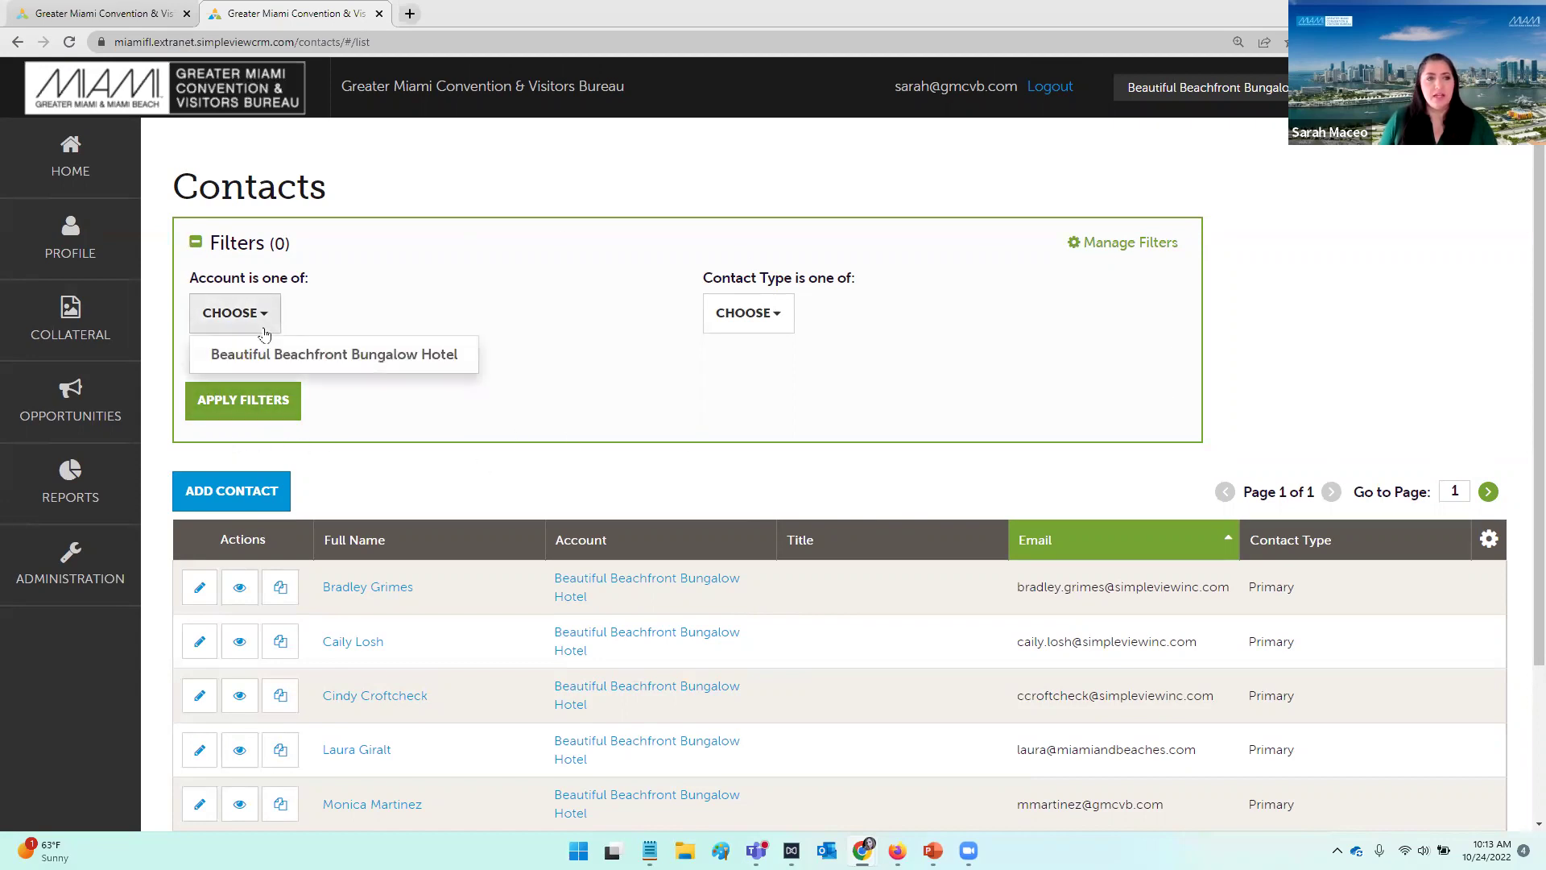
pyautogui.click(265, 330)
pyautogui.click(778, 320)
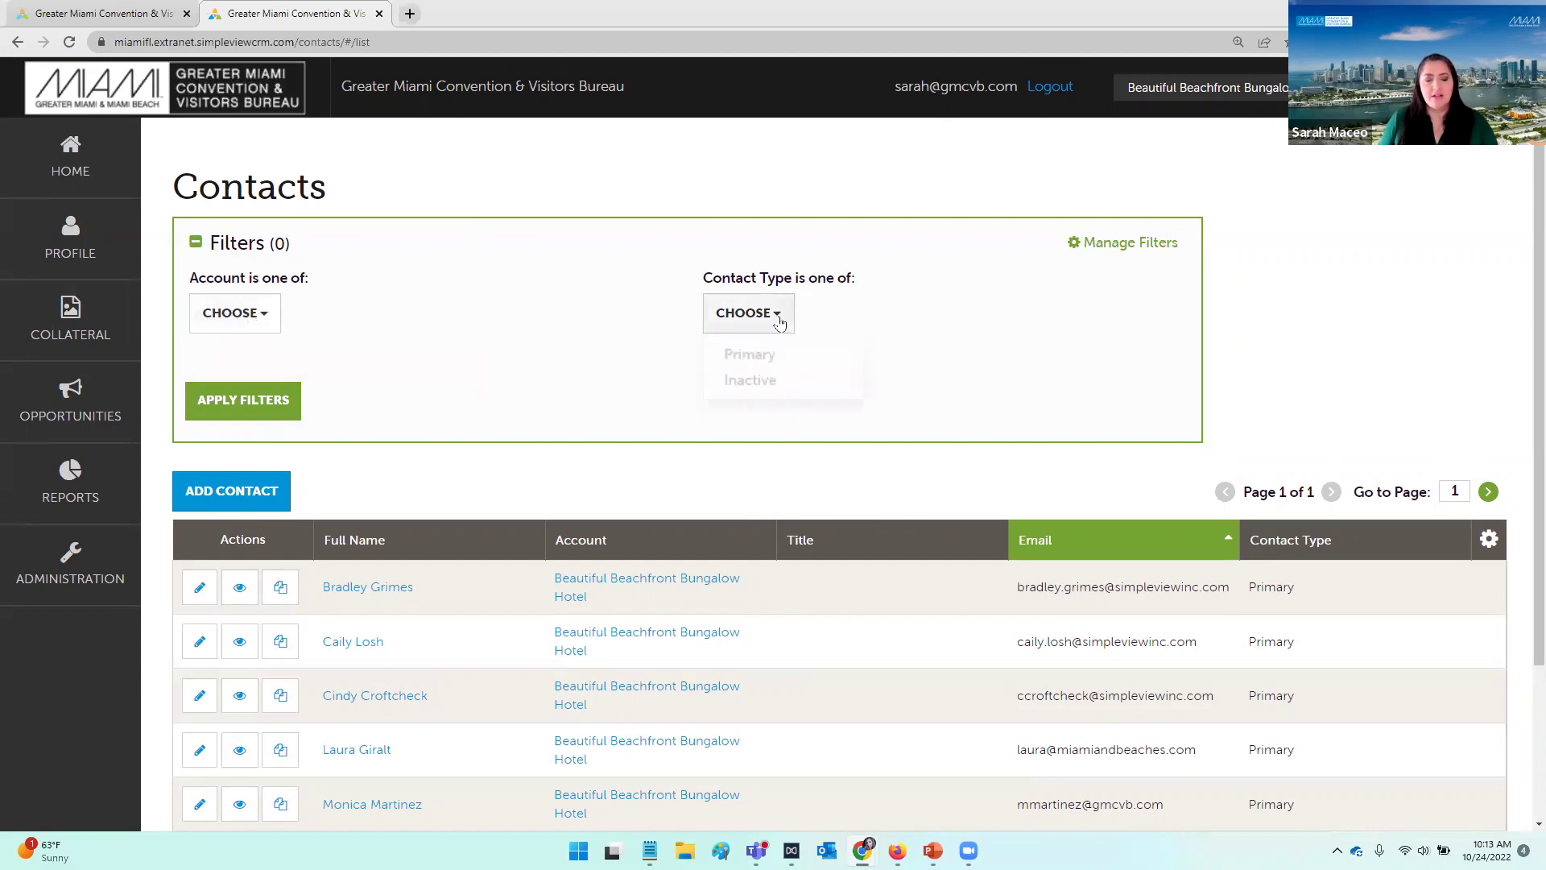
pyautogui.click(778, 321)
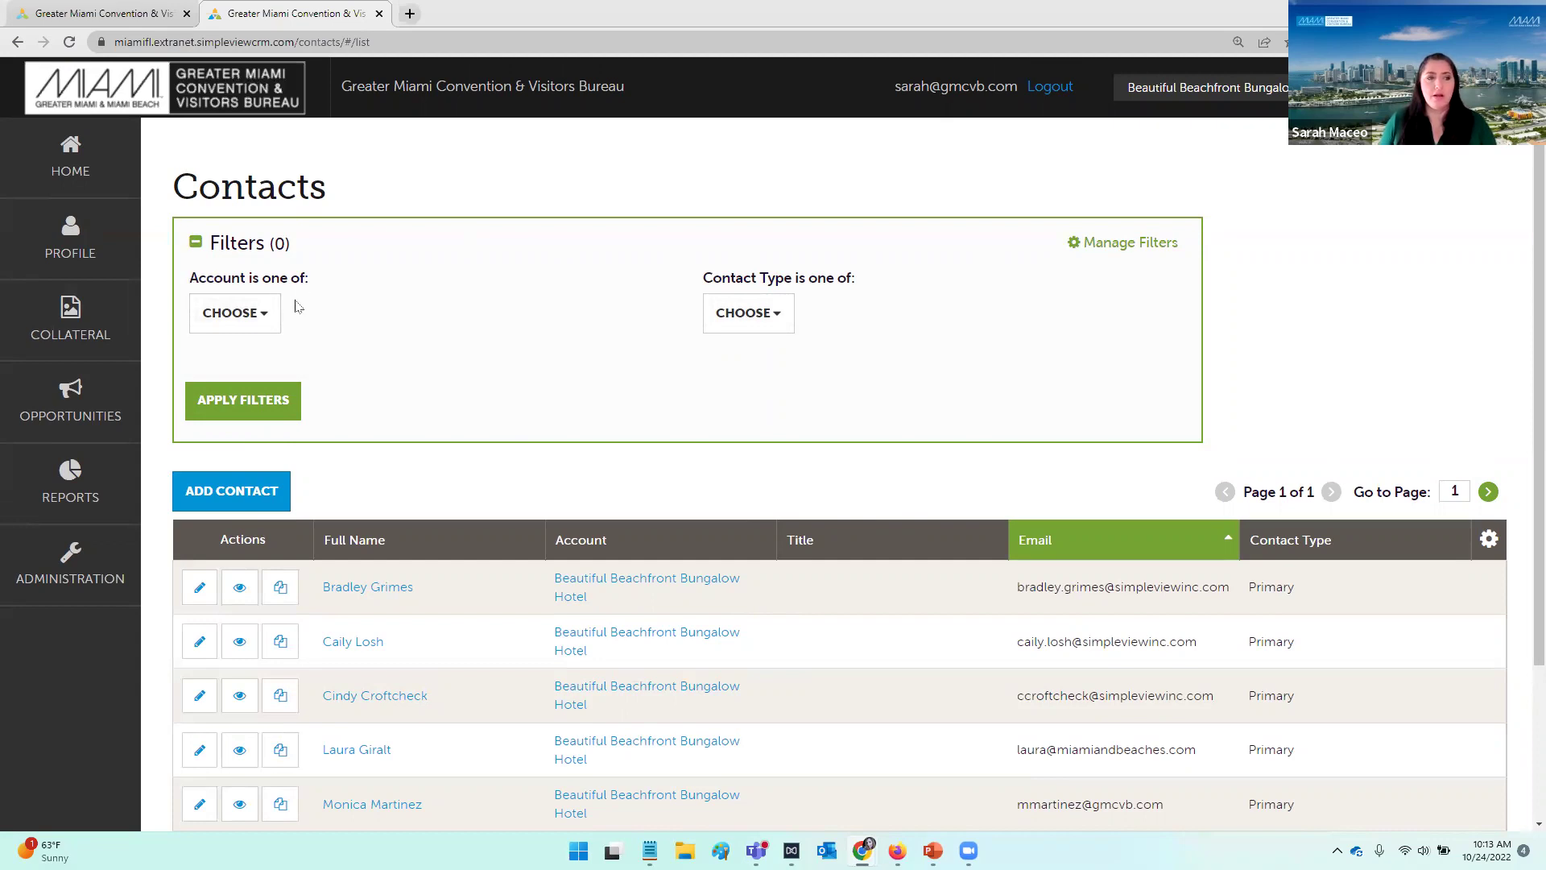
pyautogui.click(274, 319)
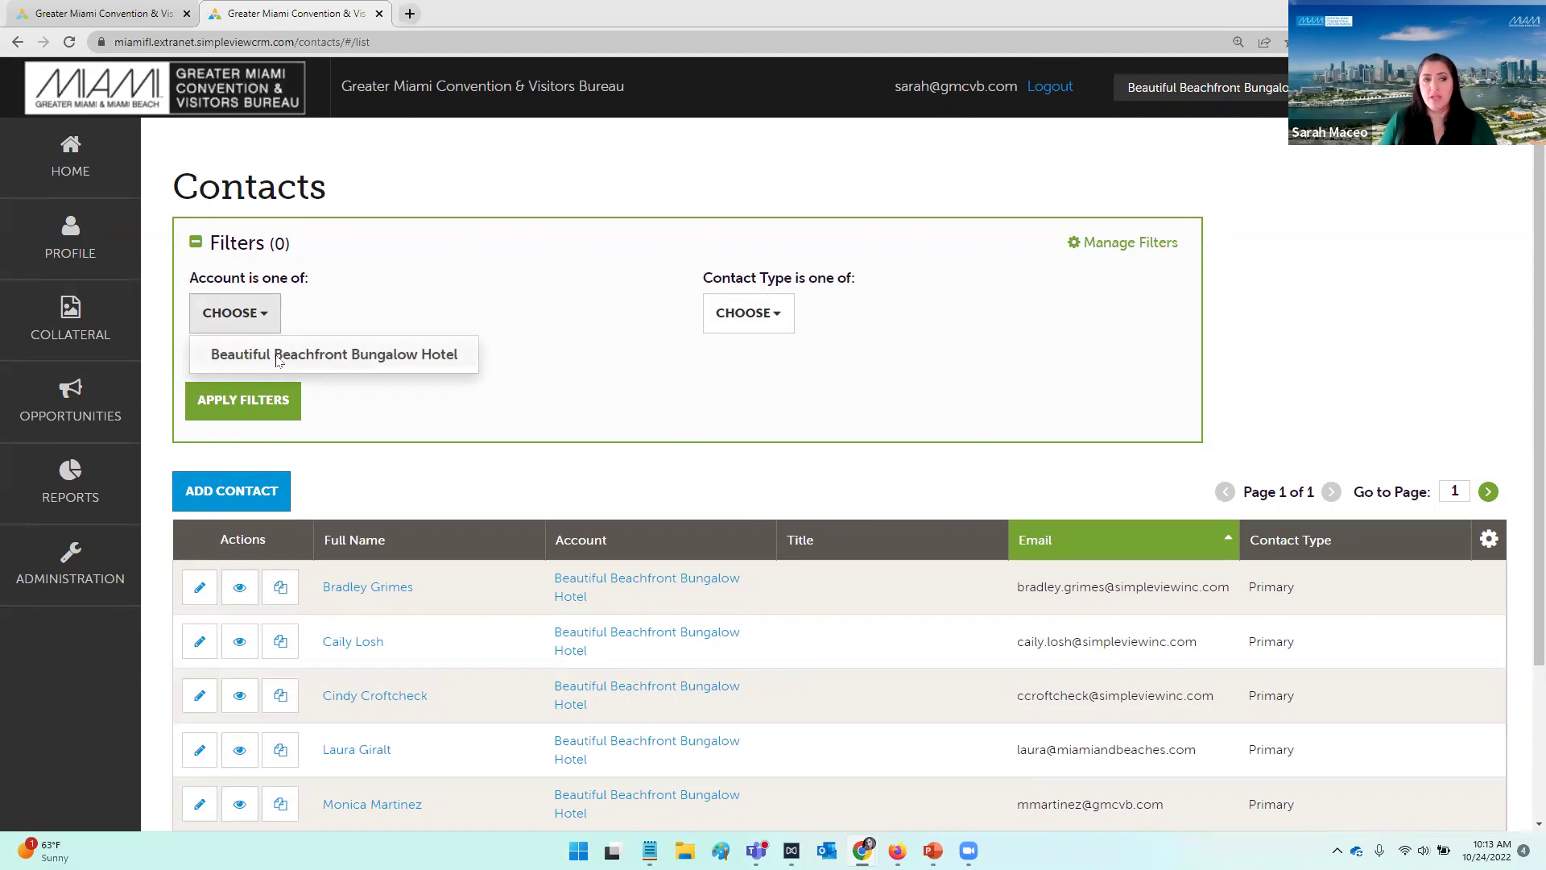
pyautogui.click(342, 363)
pyautogui.click(237, 407)
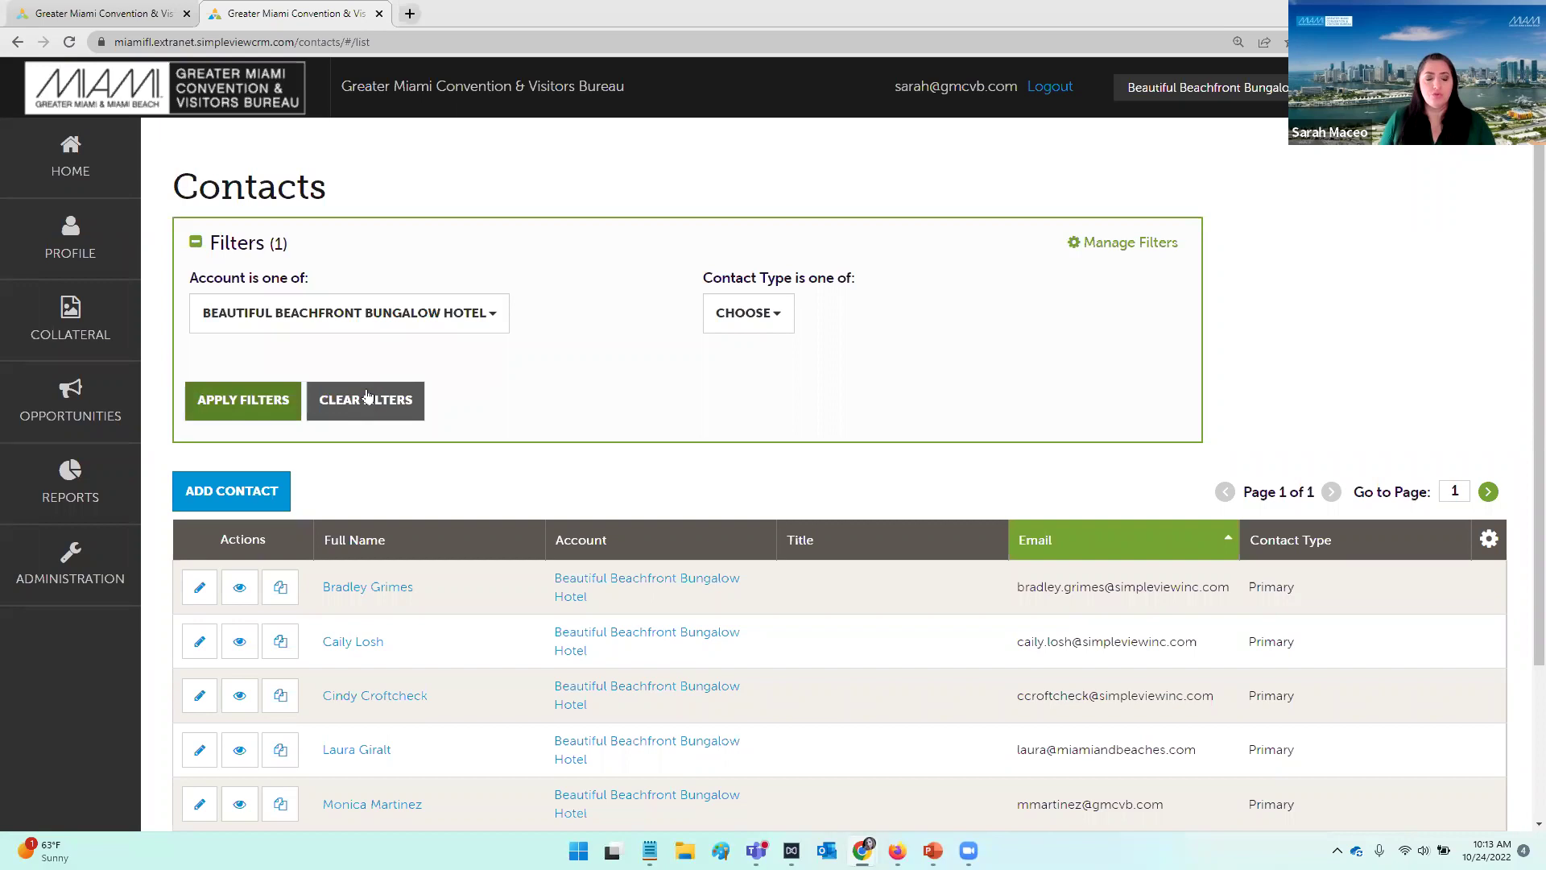
pyautogui.click(374, 335)
pyautogui.click(354, 353)
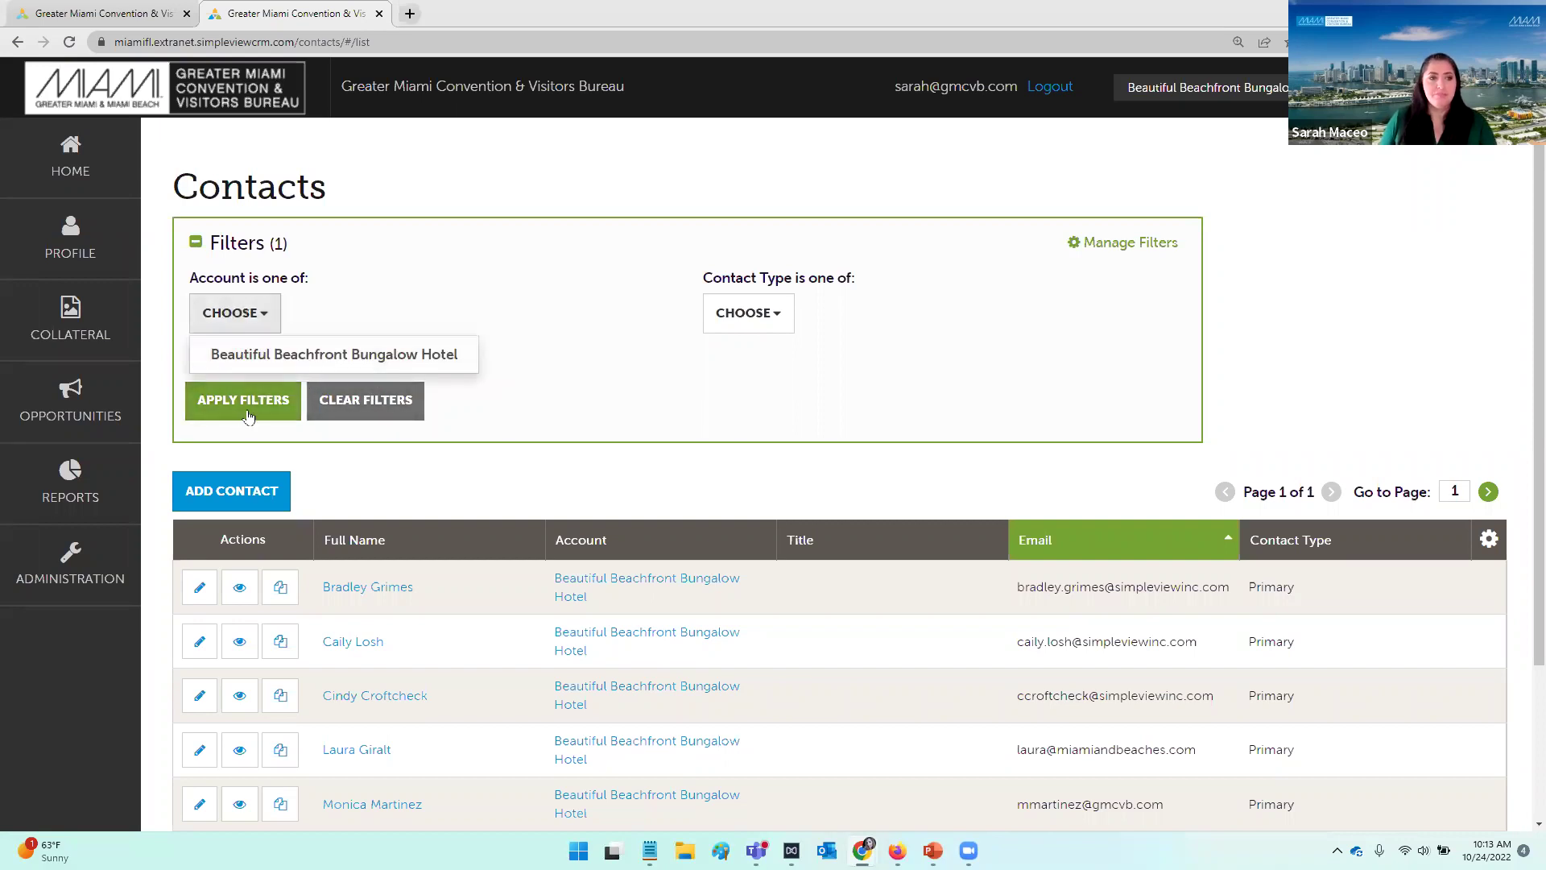
pyautogui.click(249, 415)
pyautogui.click(731, 318)
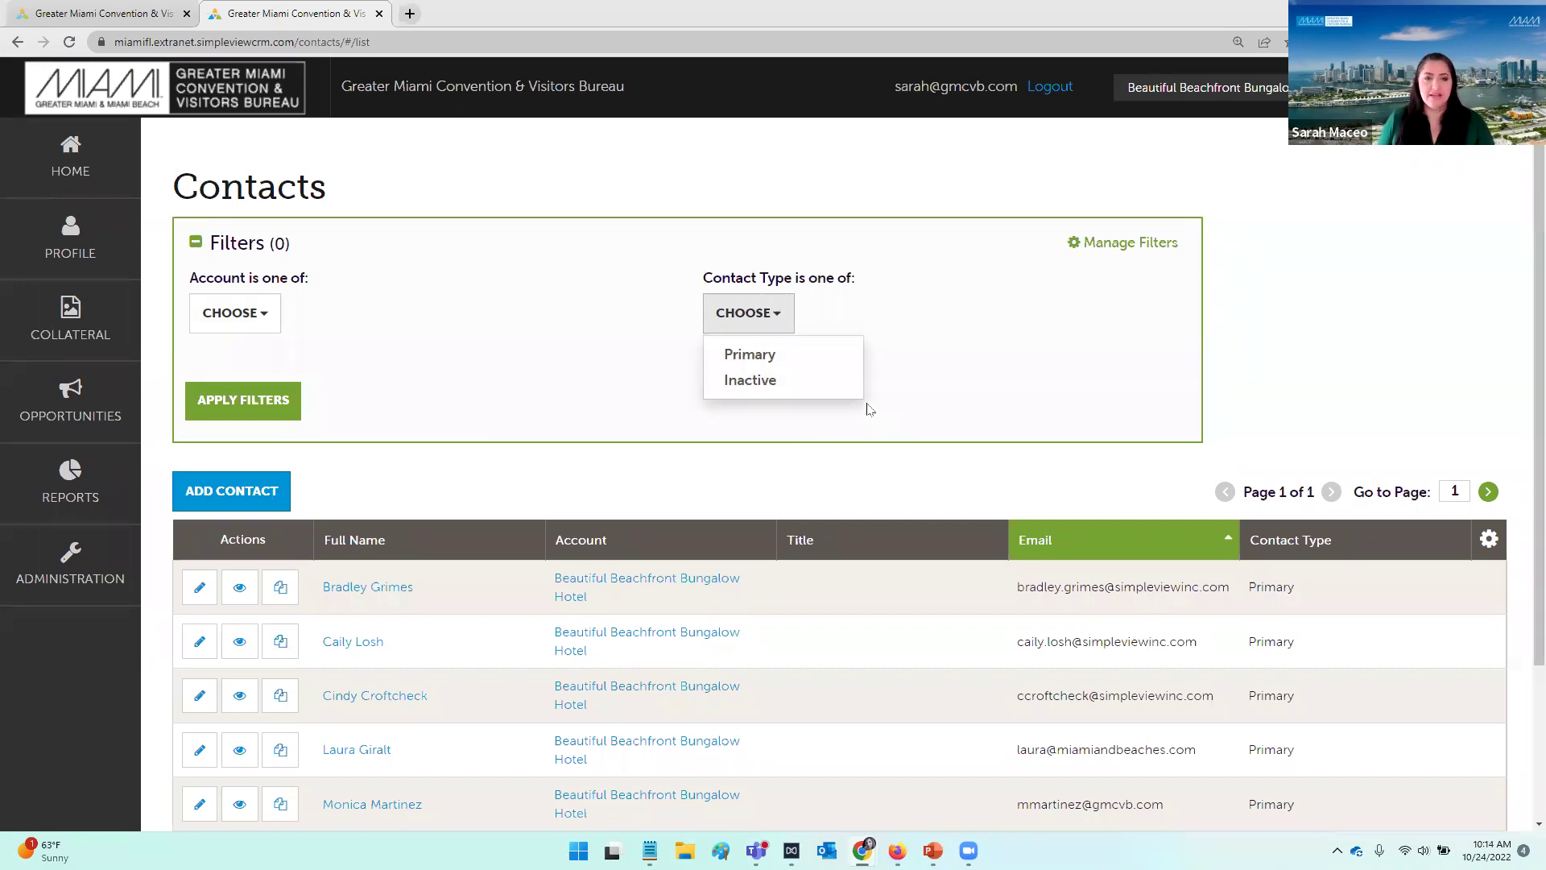
pyautogui.click(832, 433)
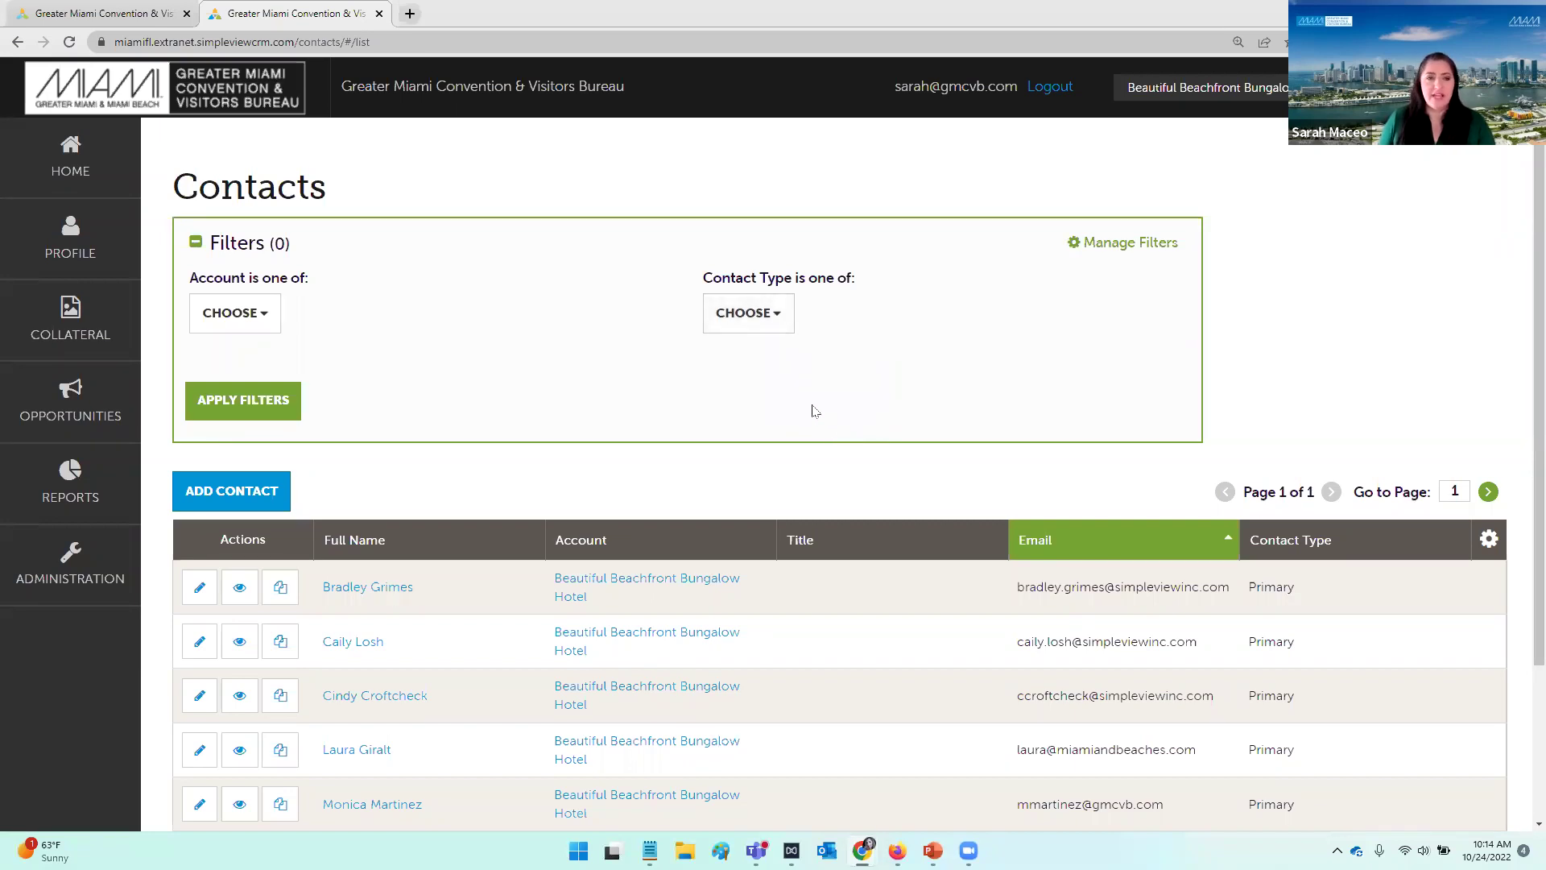
pyautogui.scroll(-2, 815, 388)
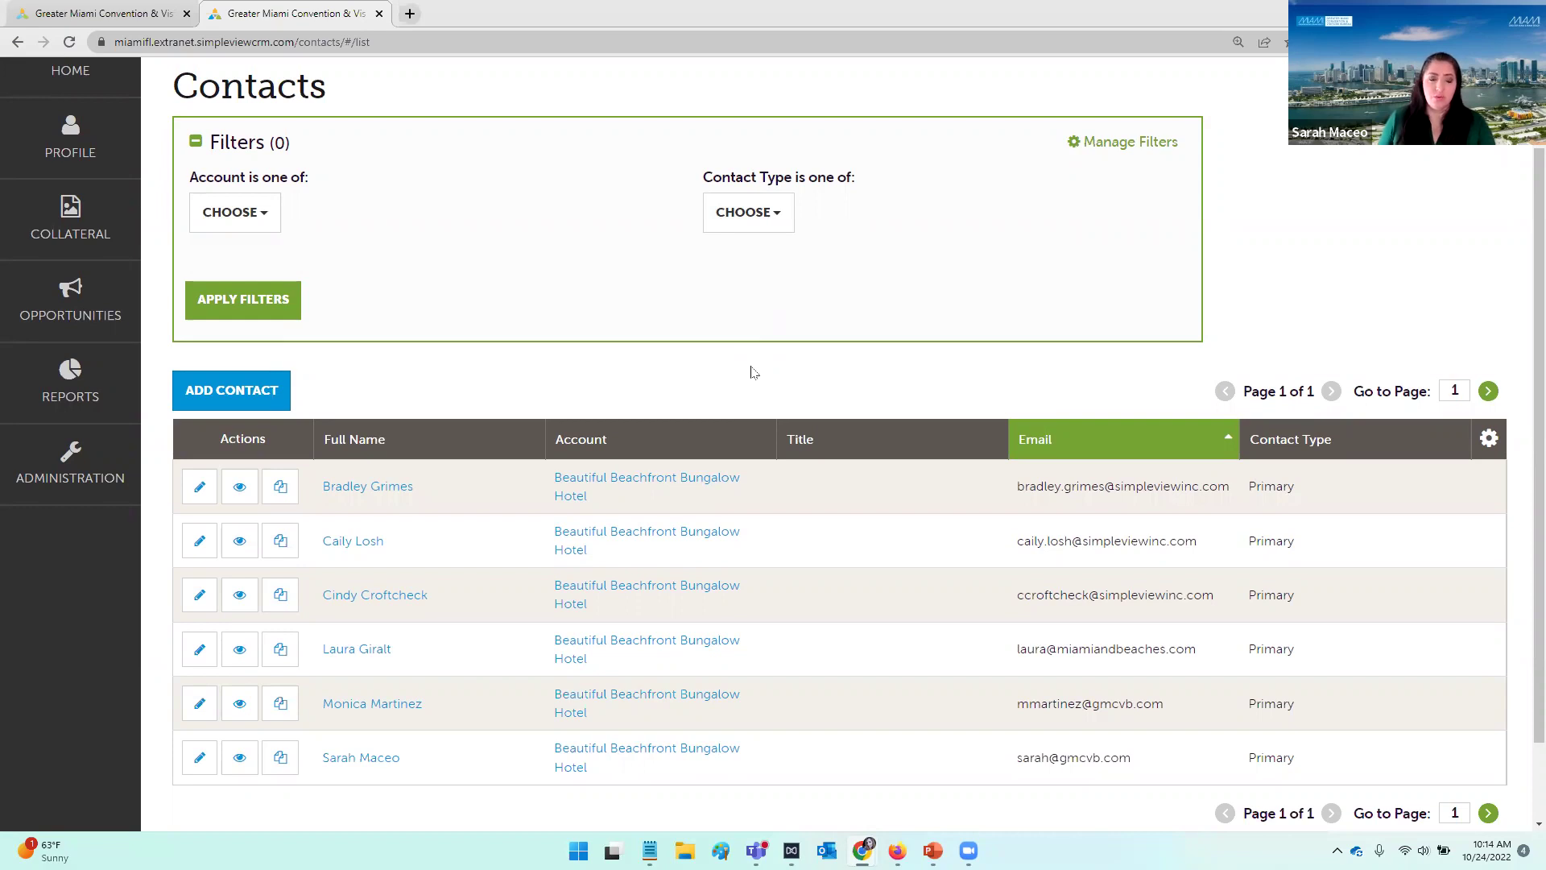
pyautogui.scroll(1, 754, 378)
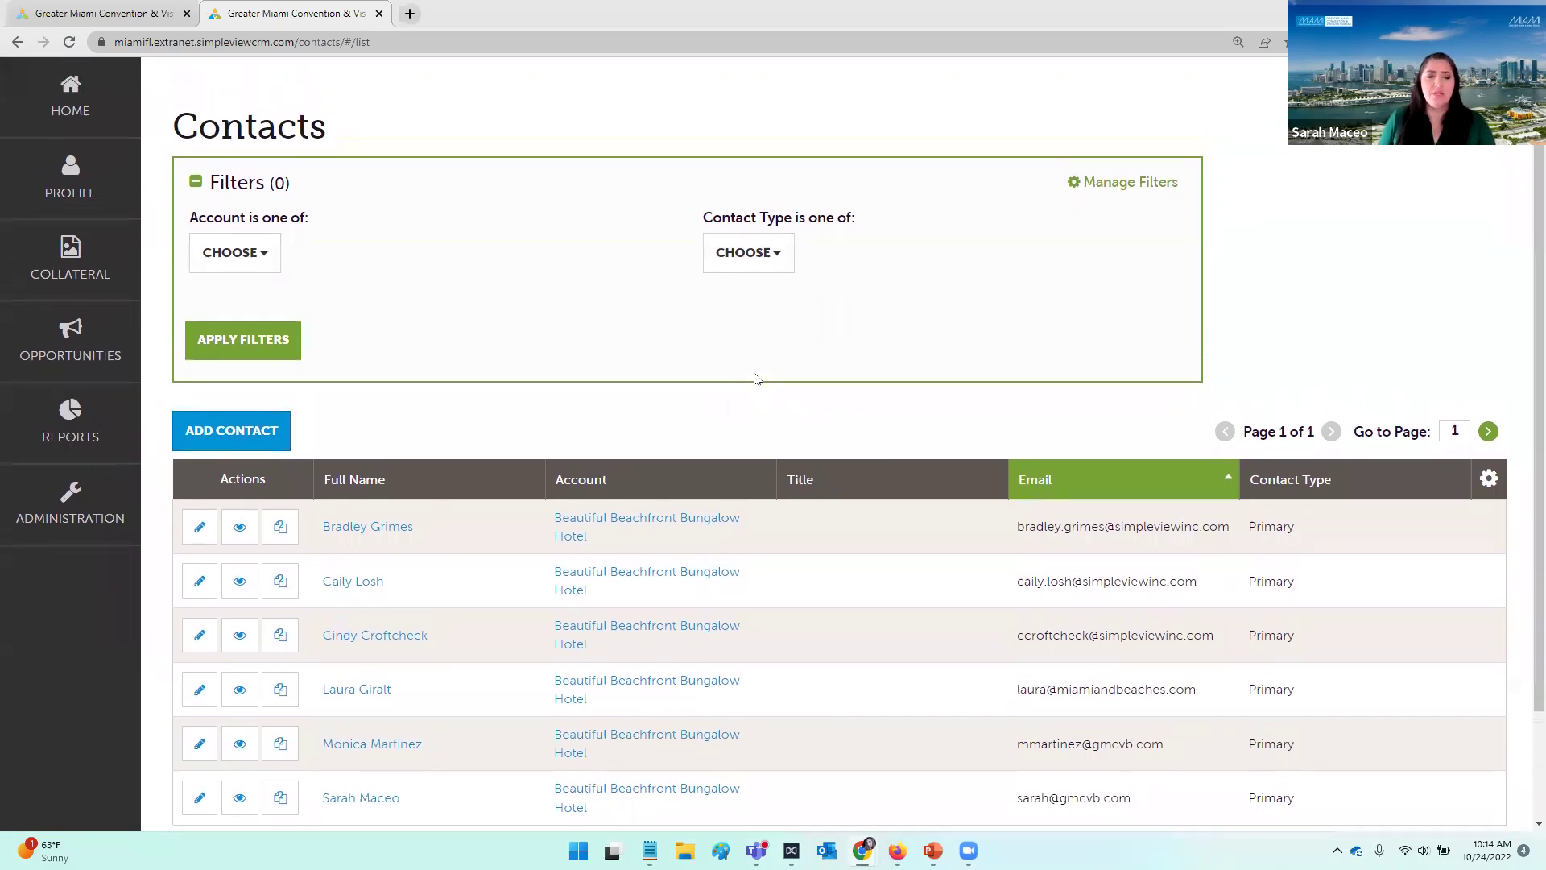
pyautogui.scroll(-1, 764, 386)
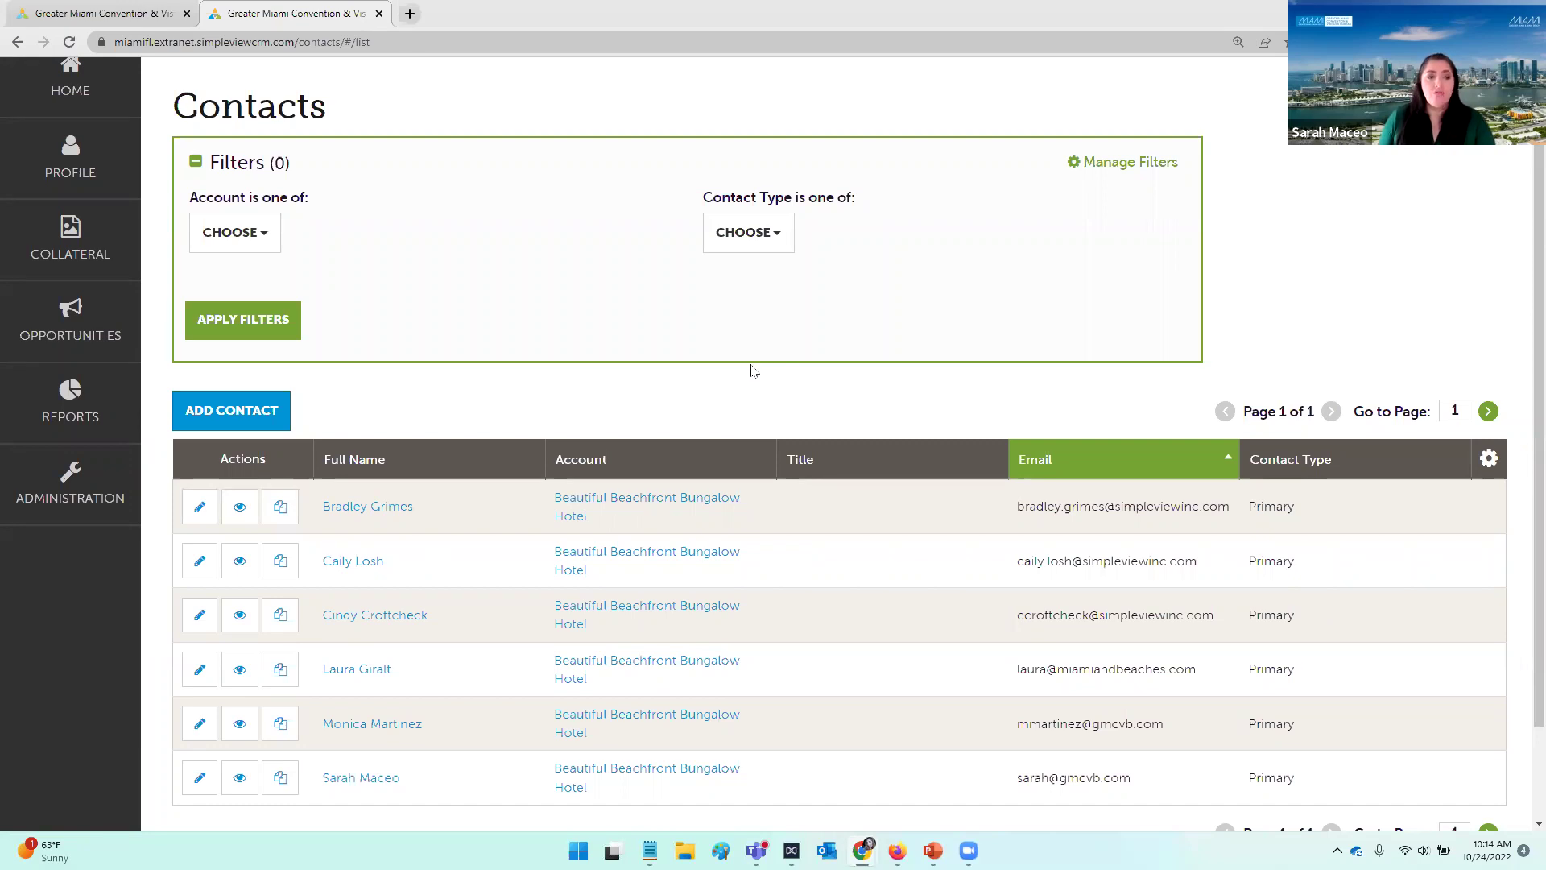
pyautogui.scroll(-1, 751, 368)
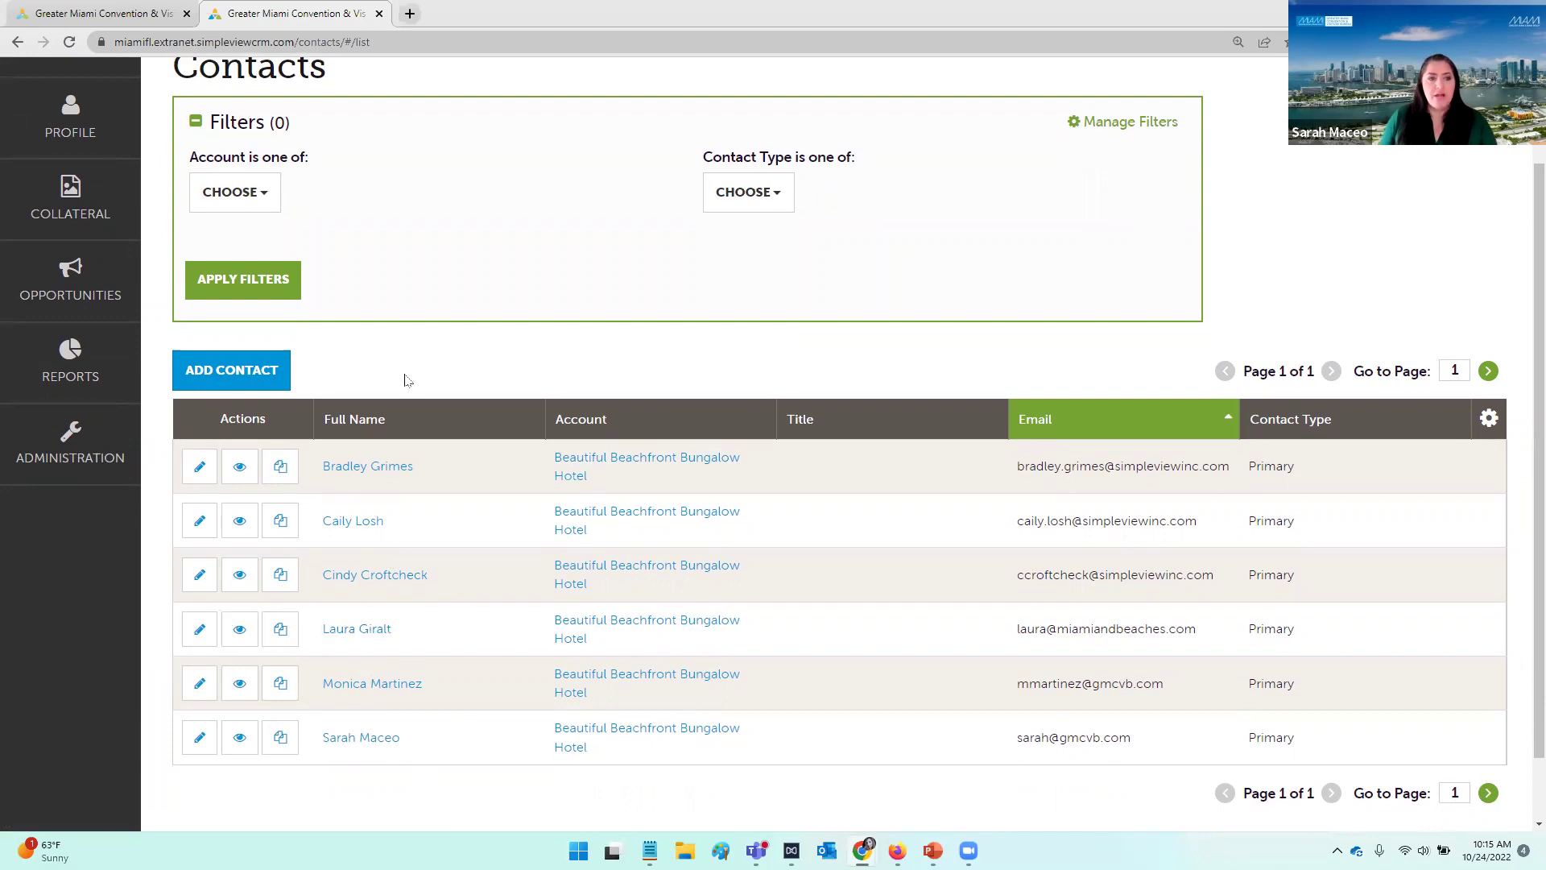
pyautogui.scroll(2, 1174, 214)
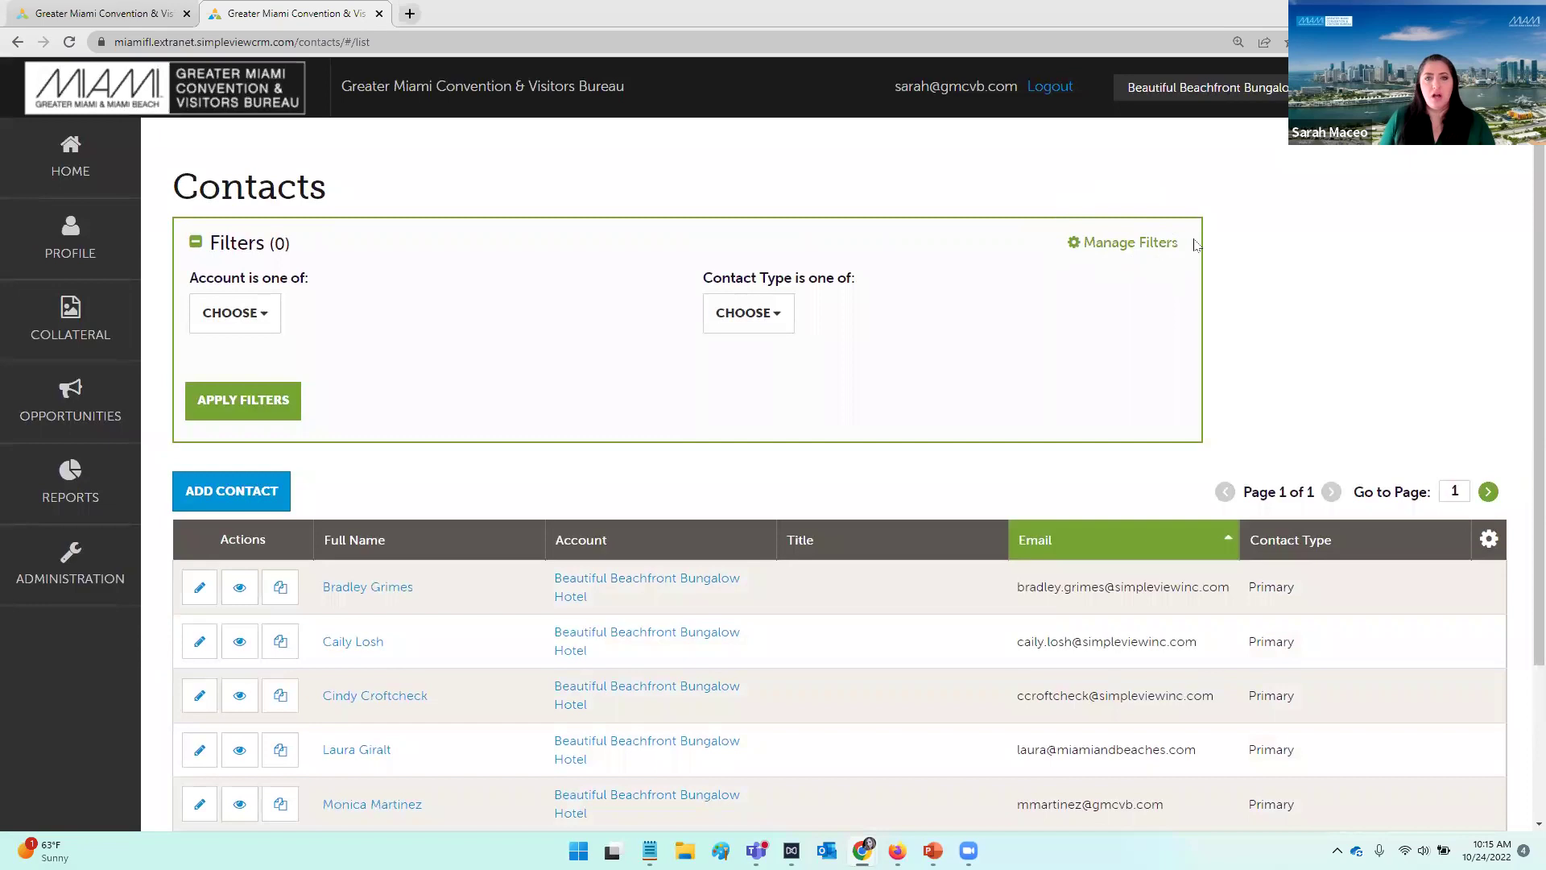
# Step: Open the filter settings and toggle the Department option on and back off
pyautogui.click(1148, 243)
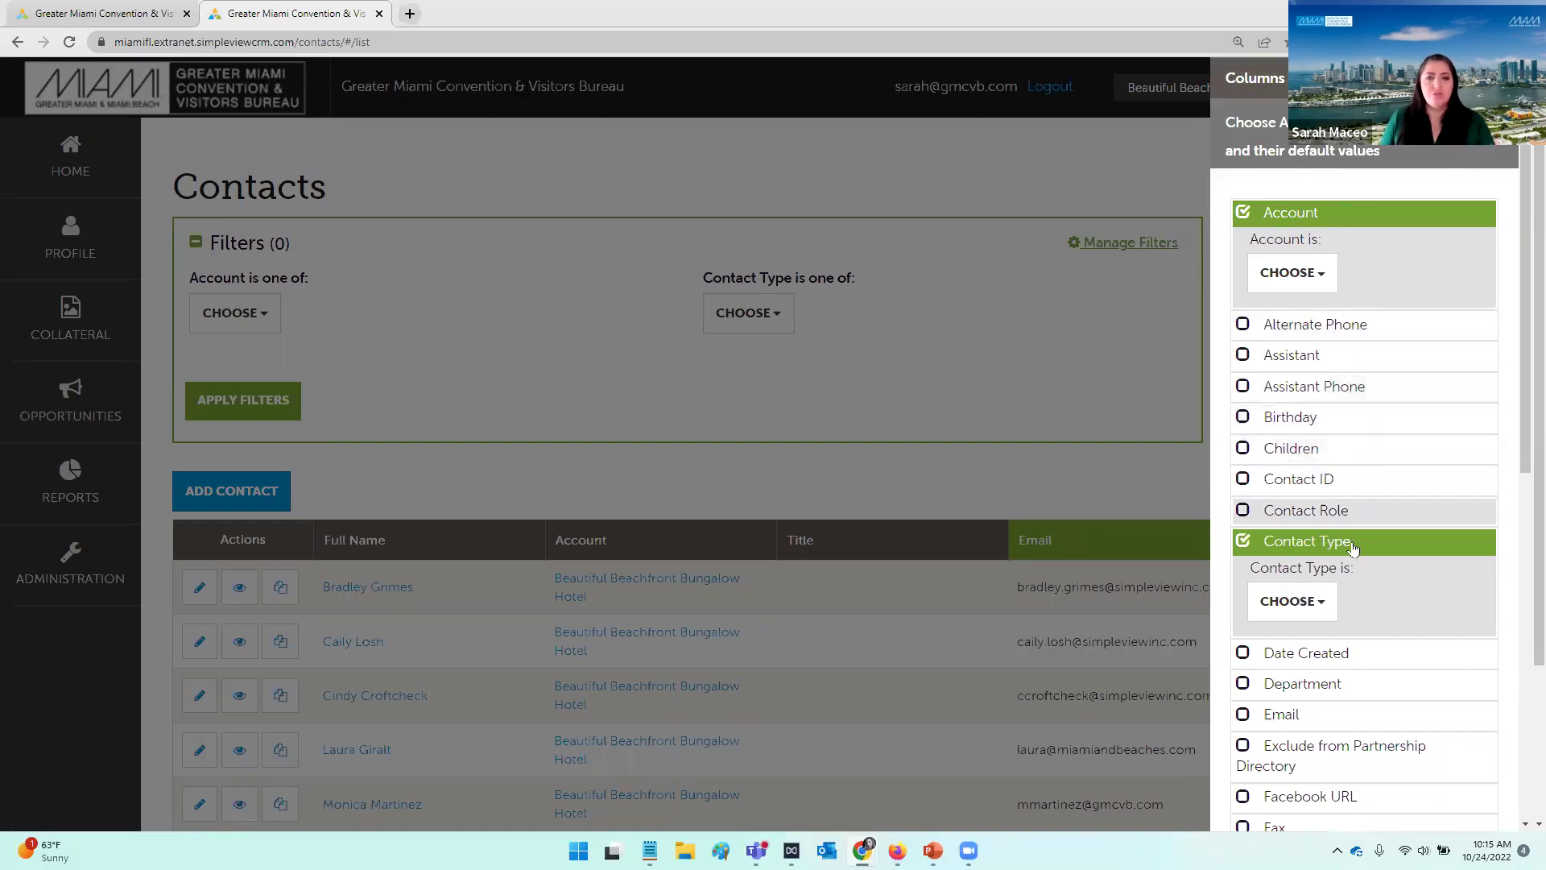
pyautogui.scroll(-2, 1385, 550)
pyautogui.scroll(-3, 1385, 550)
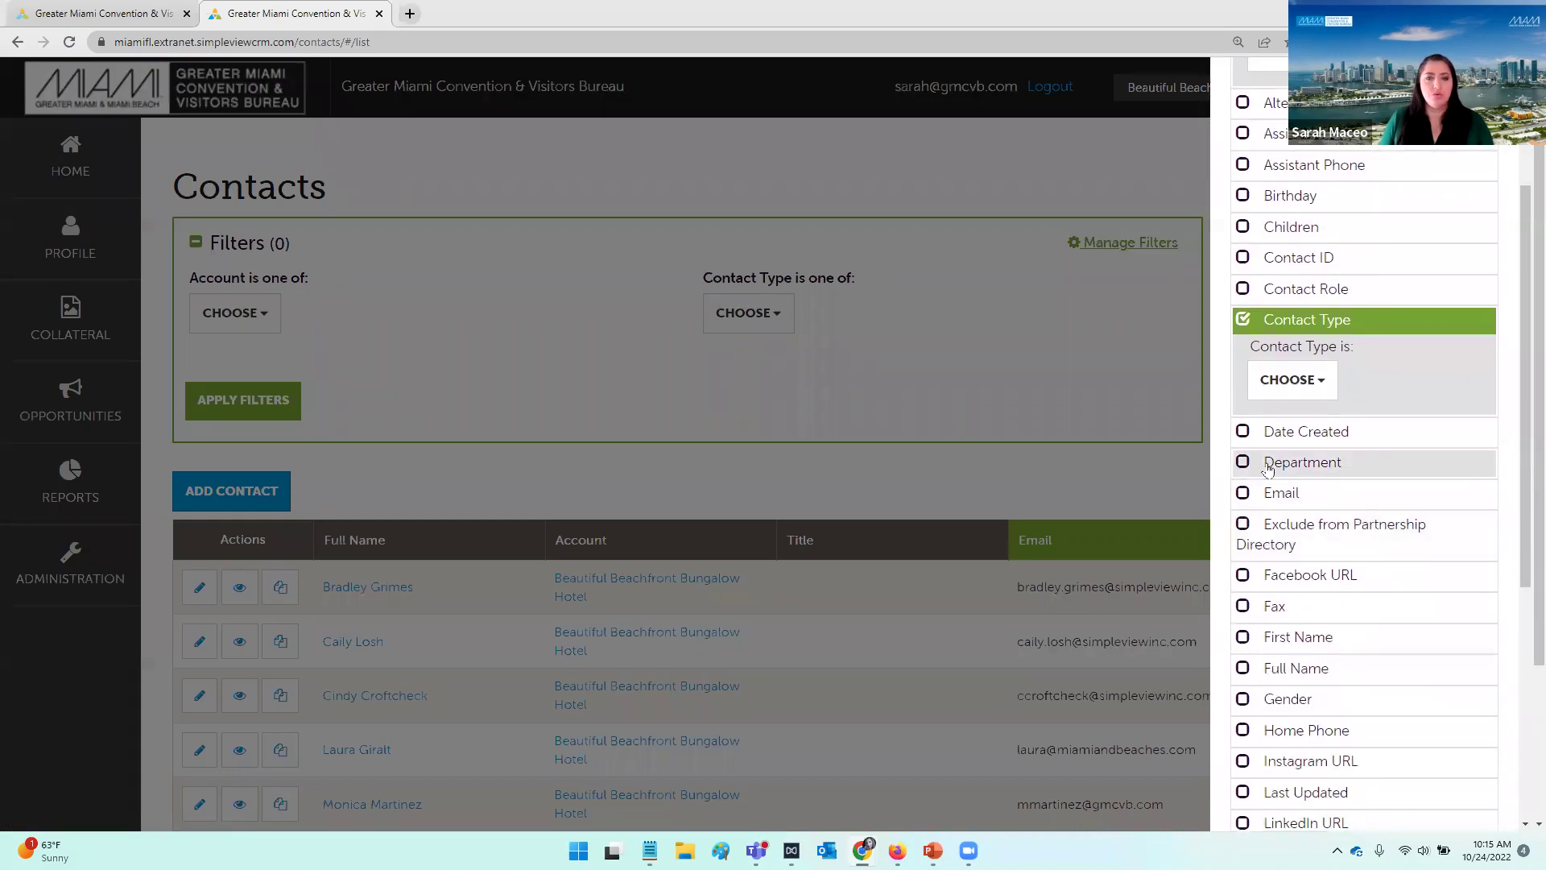
pyautogui.click(1242, 463)
pyautogui.click(1242, 465)
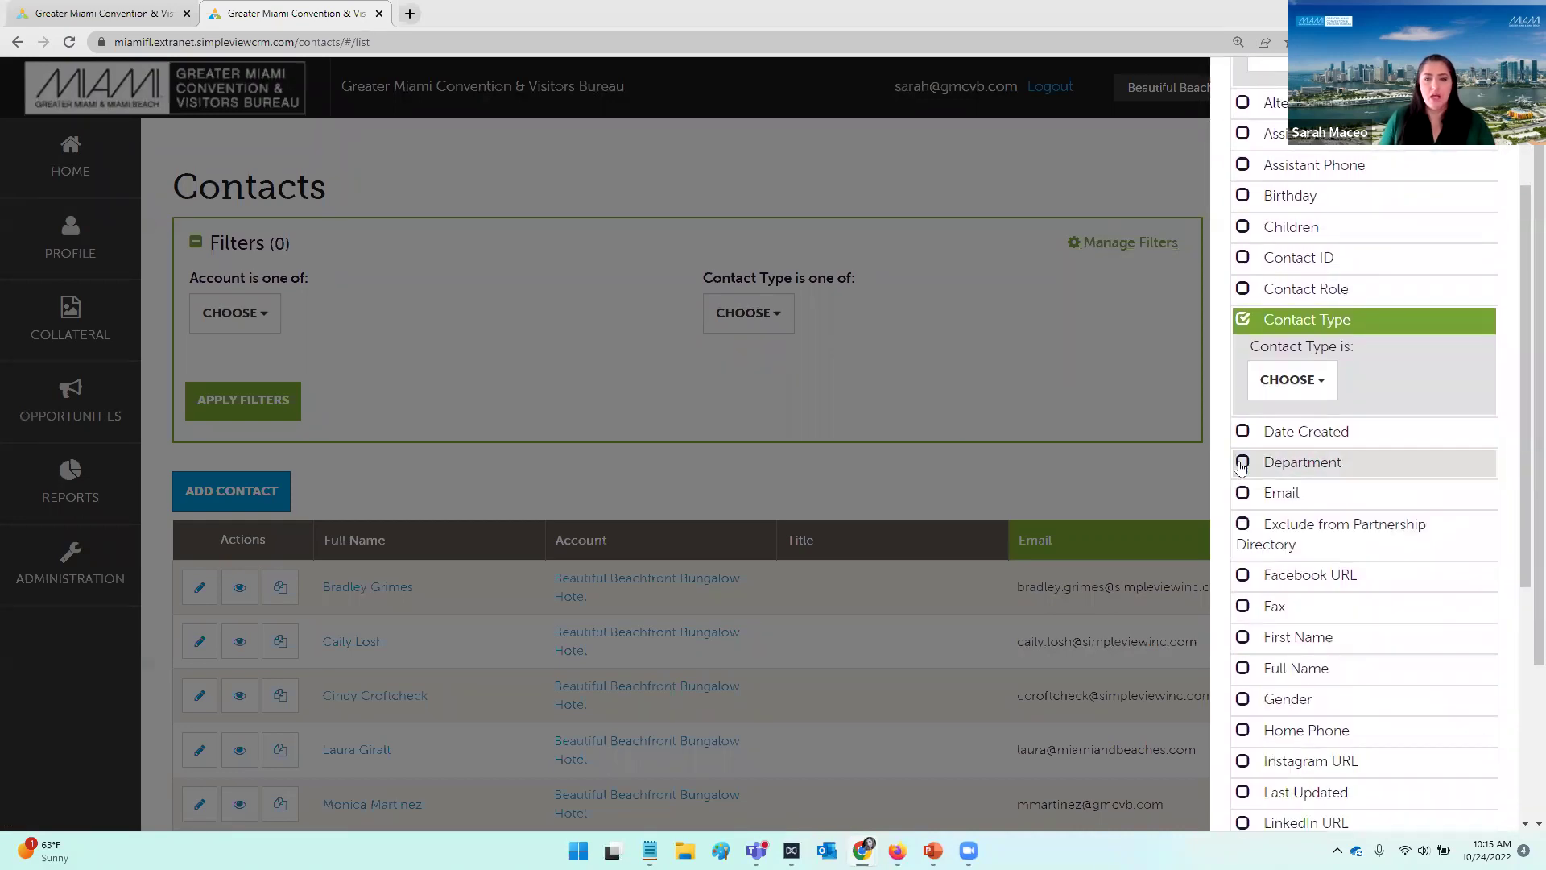
pyautogui.scroll(-1, 1242, 465)
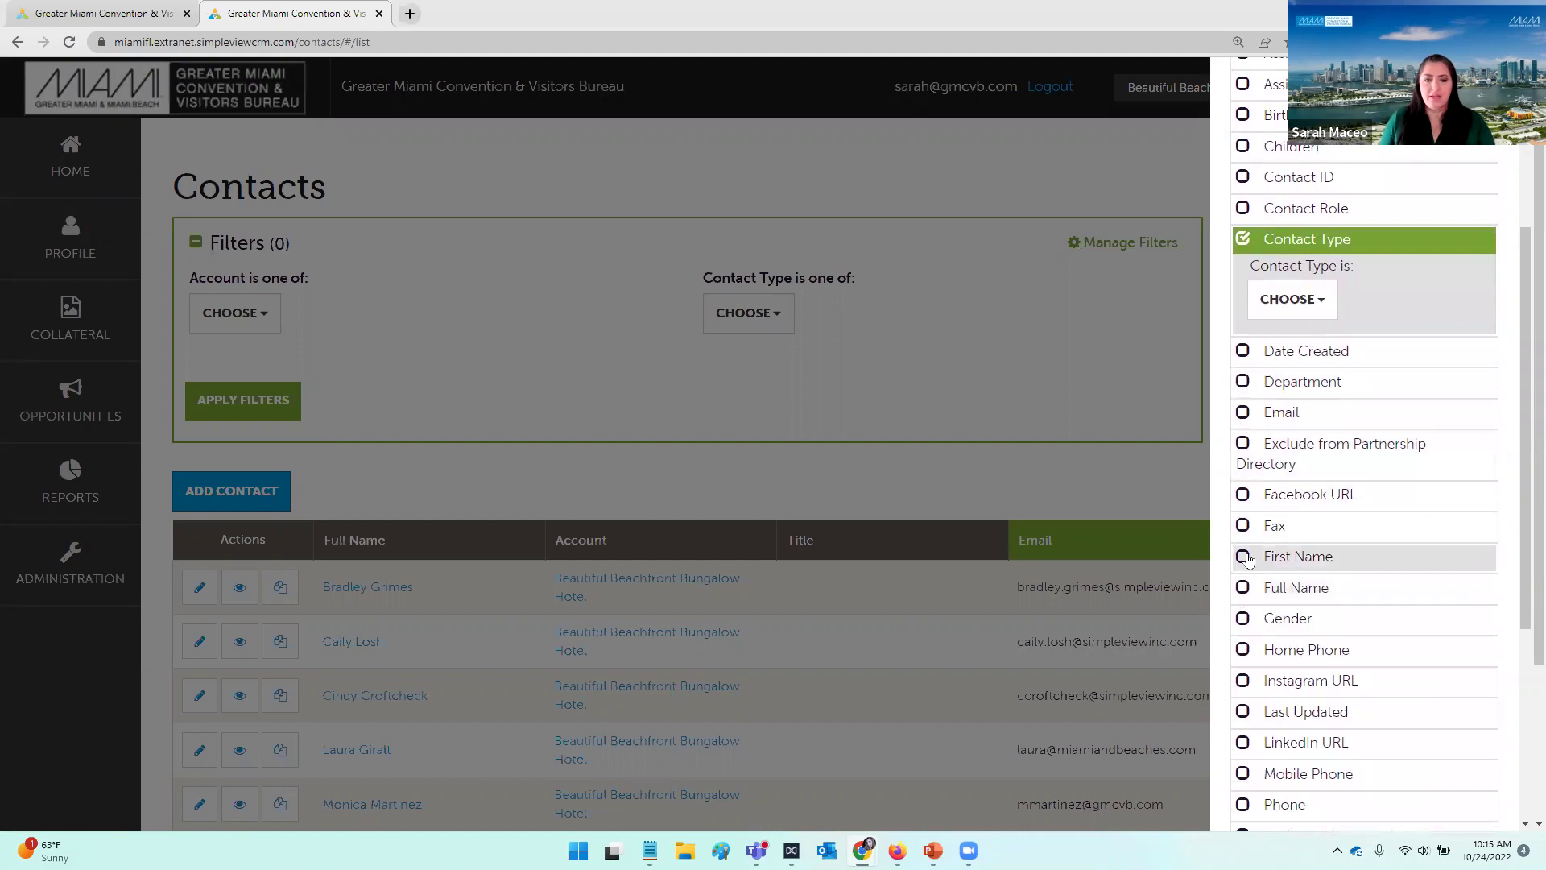
pyautogui.scroll(-3, 1286, 692)
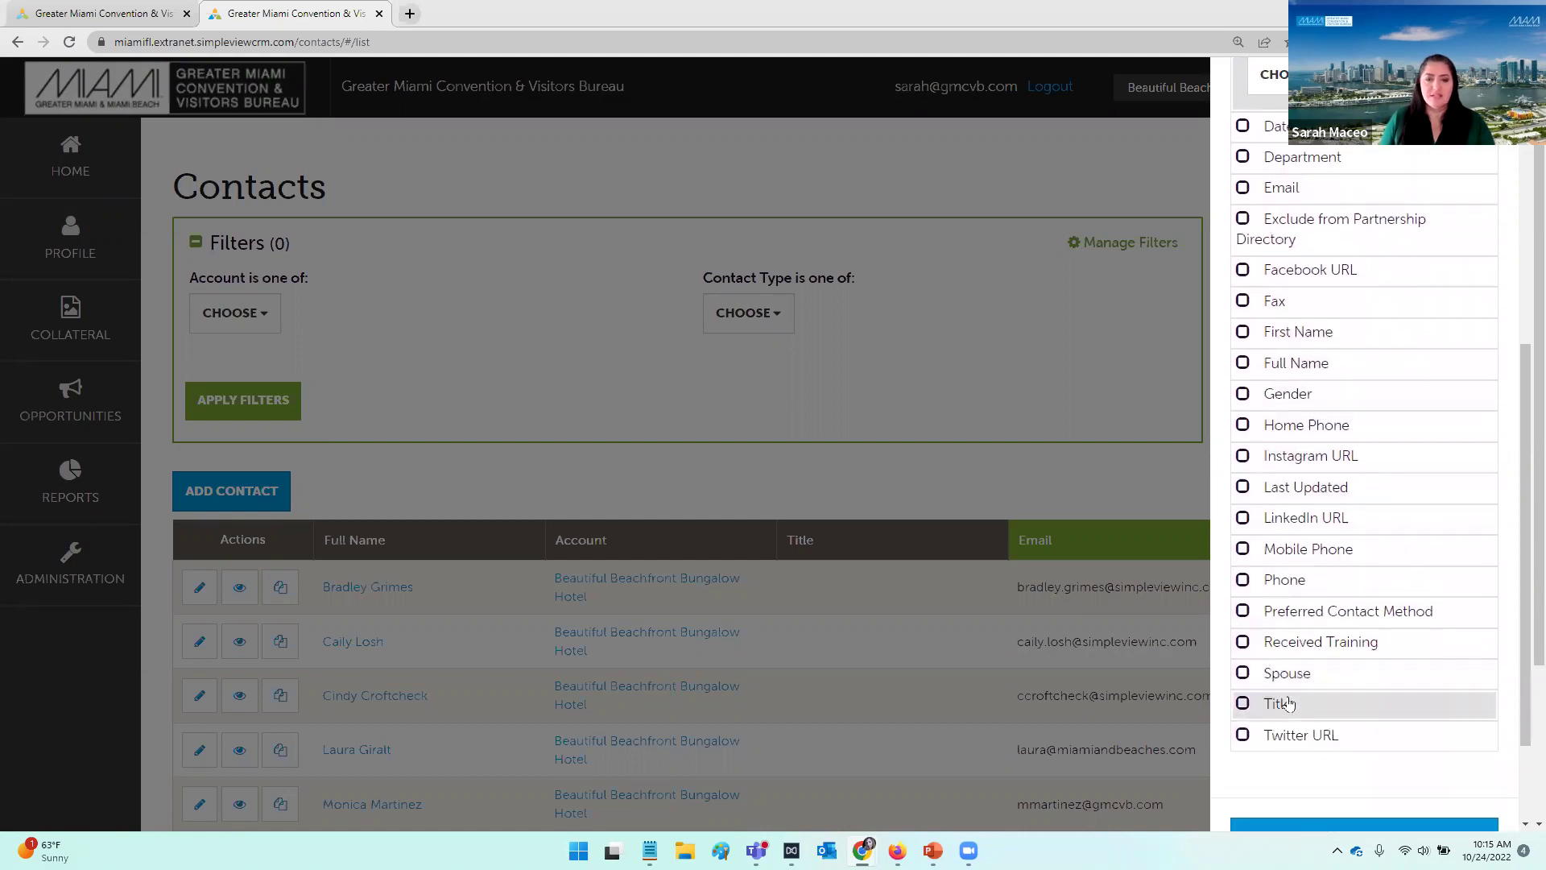
pyautogui.scroll(7, 1288, 701)
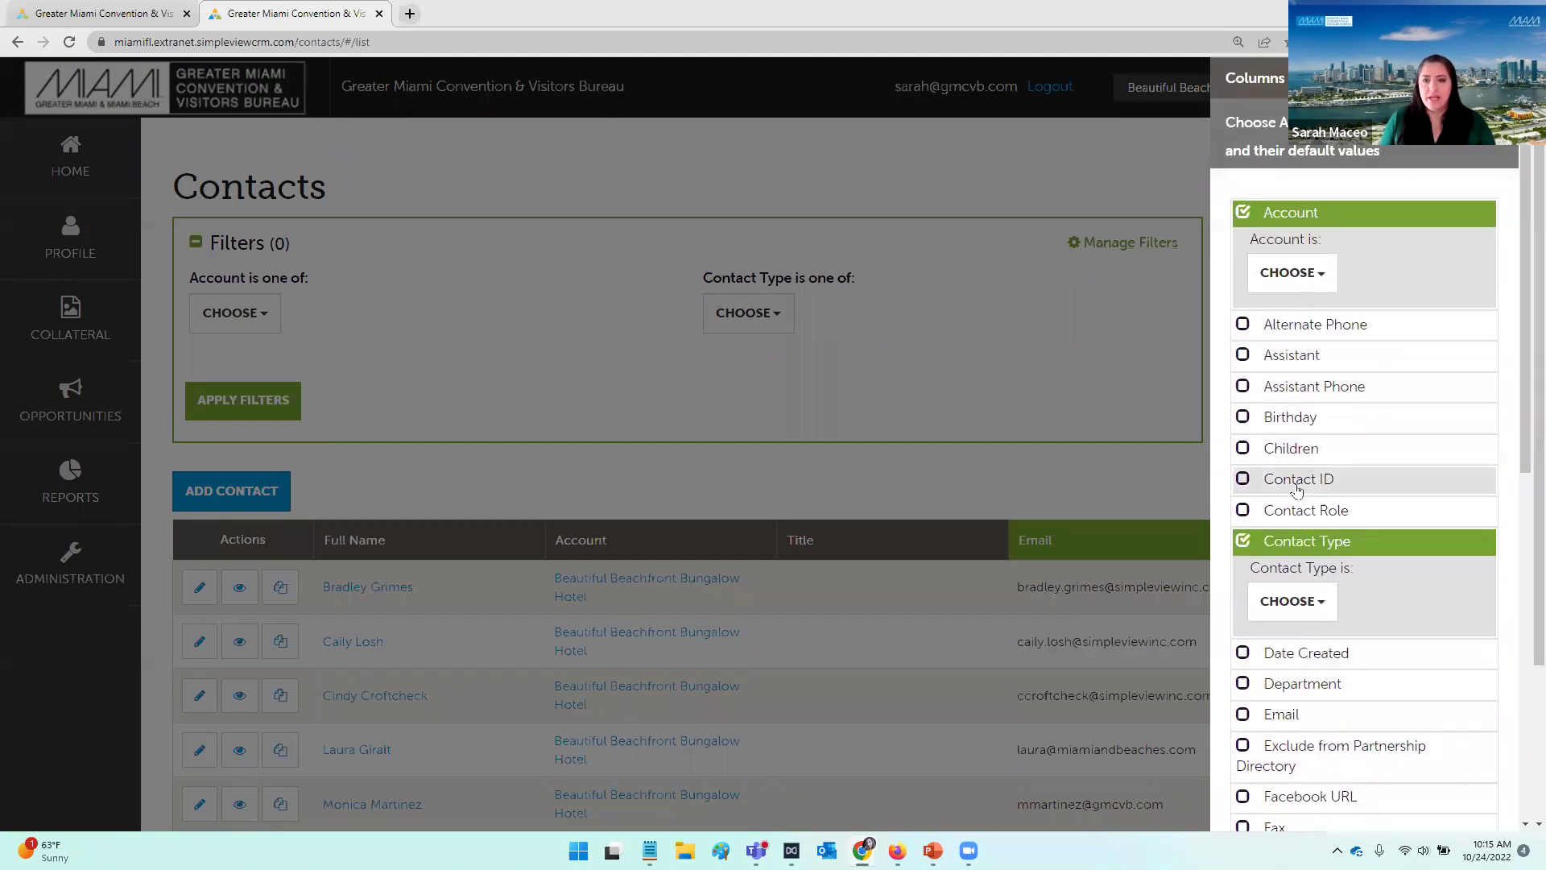
pyautogui.scroll(-2, 1272, 495)
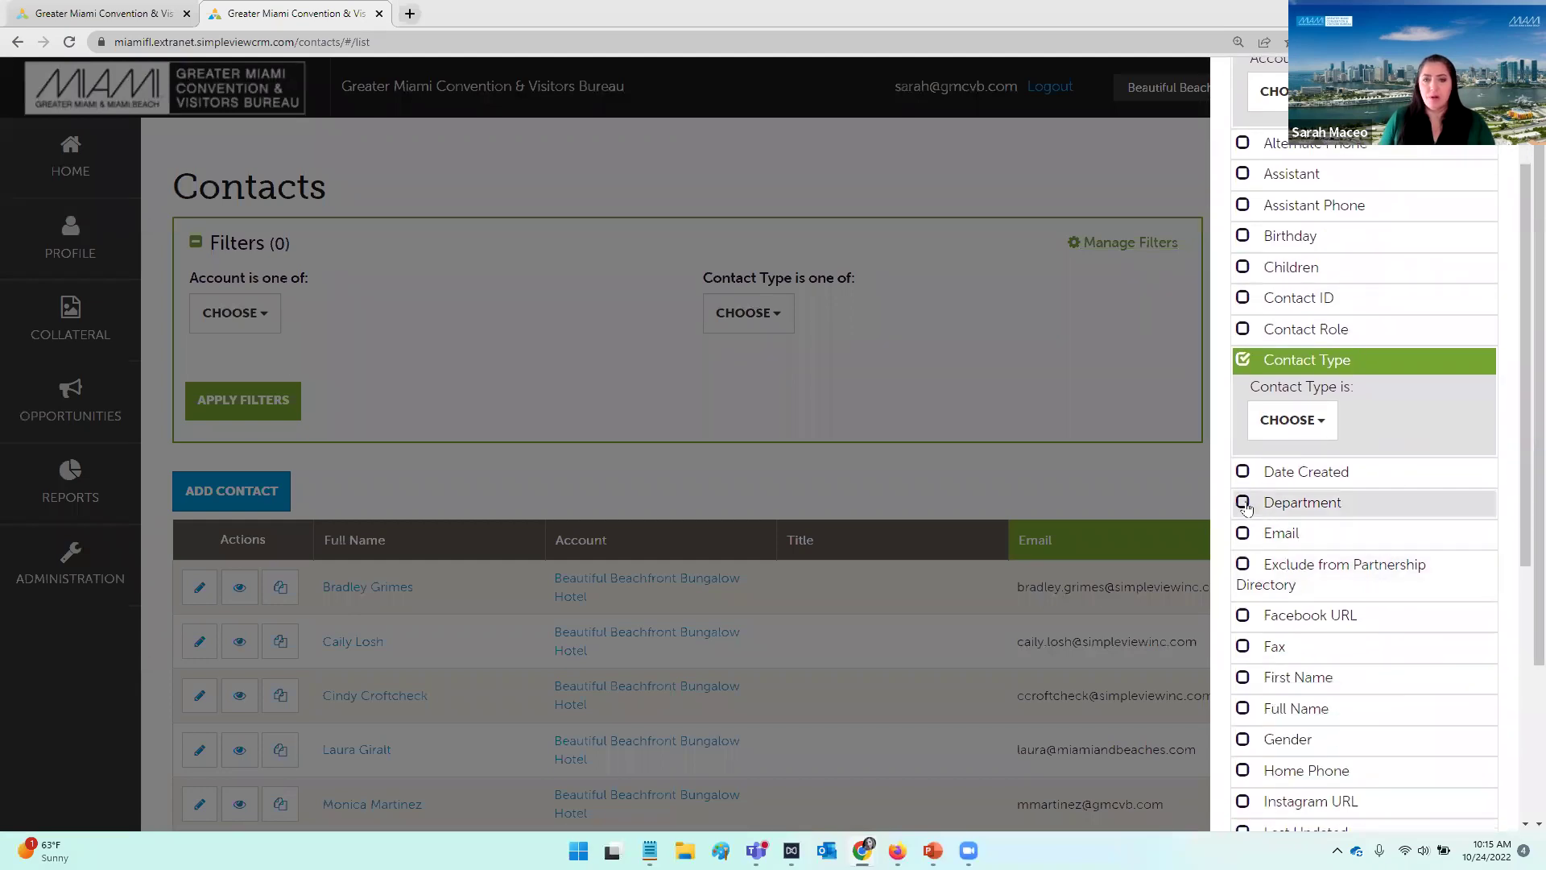
# Step: Check Department, apply the changes, and focus the new Department contains filter box
pyautogui.click(1244, 503)
pyautogui.scroll(1, 1381, 368)
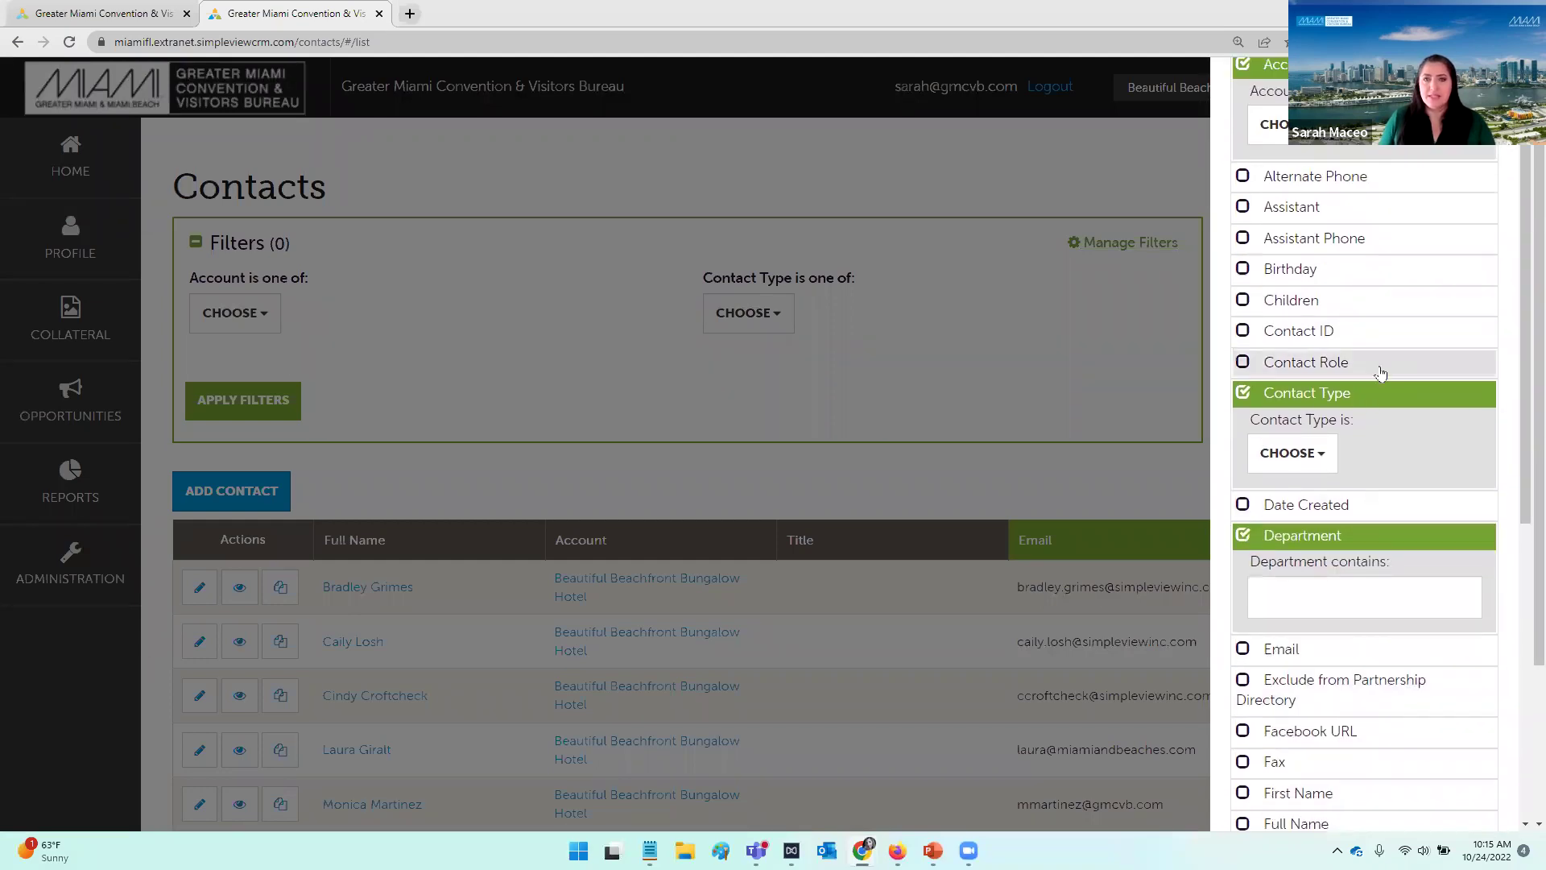
pyautogui.scroll(-8, 1411, 459)
pyautogui.click(1411, 699)
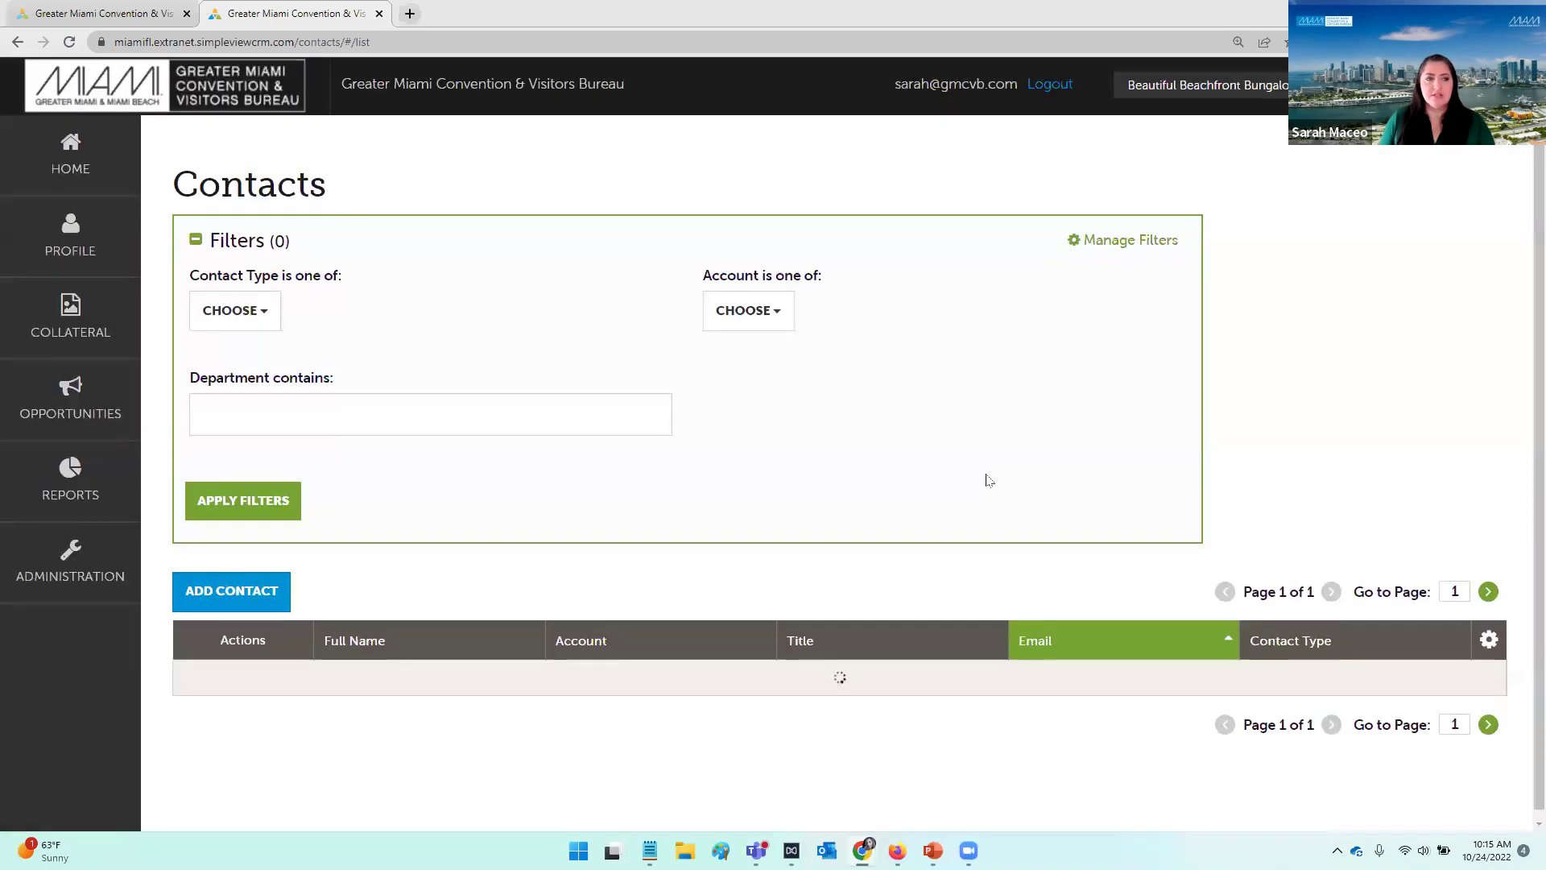
pyautogui.click(209, 398)
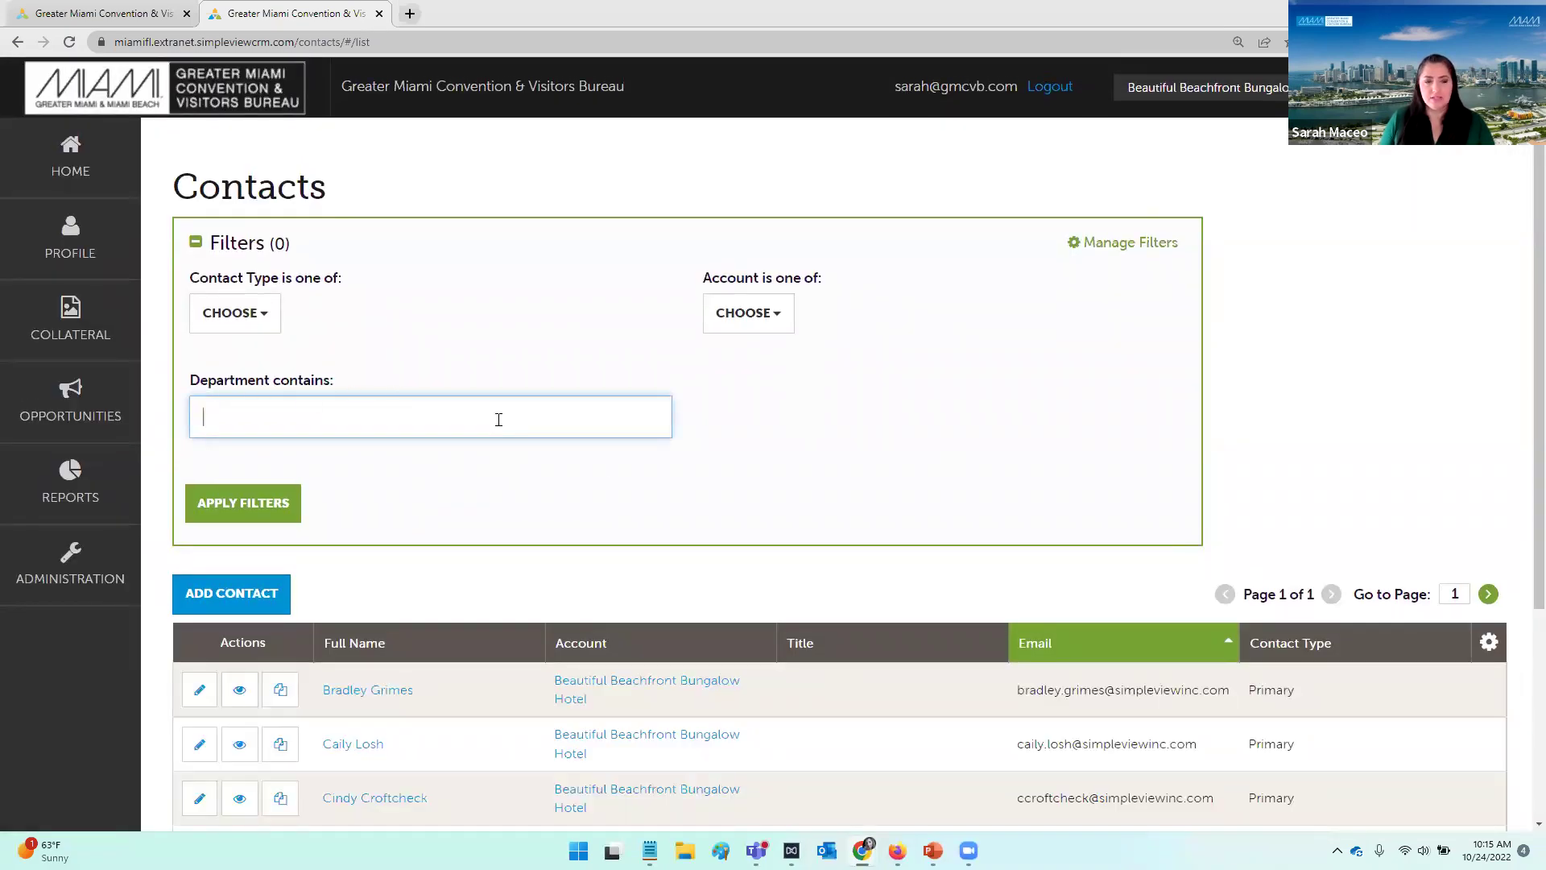
pyautogui.scroll(-1, 808, 521)
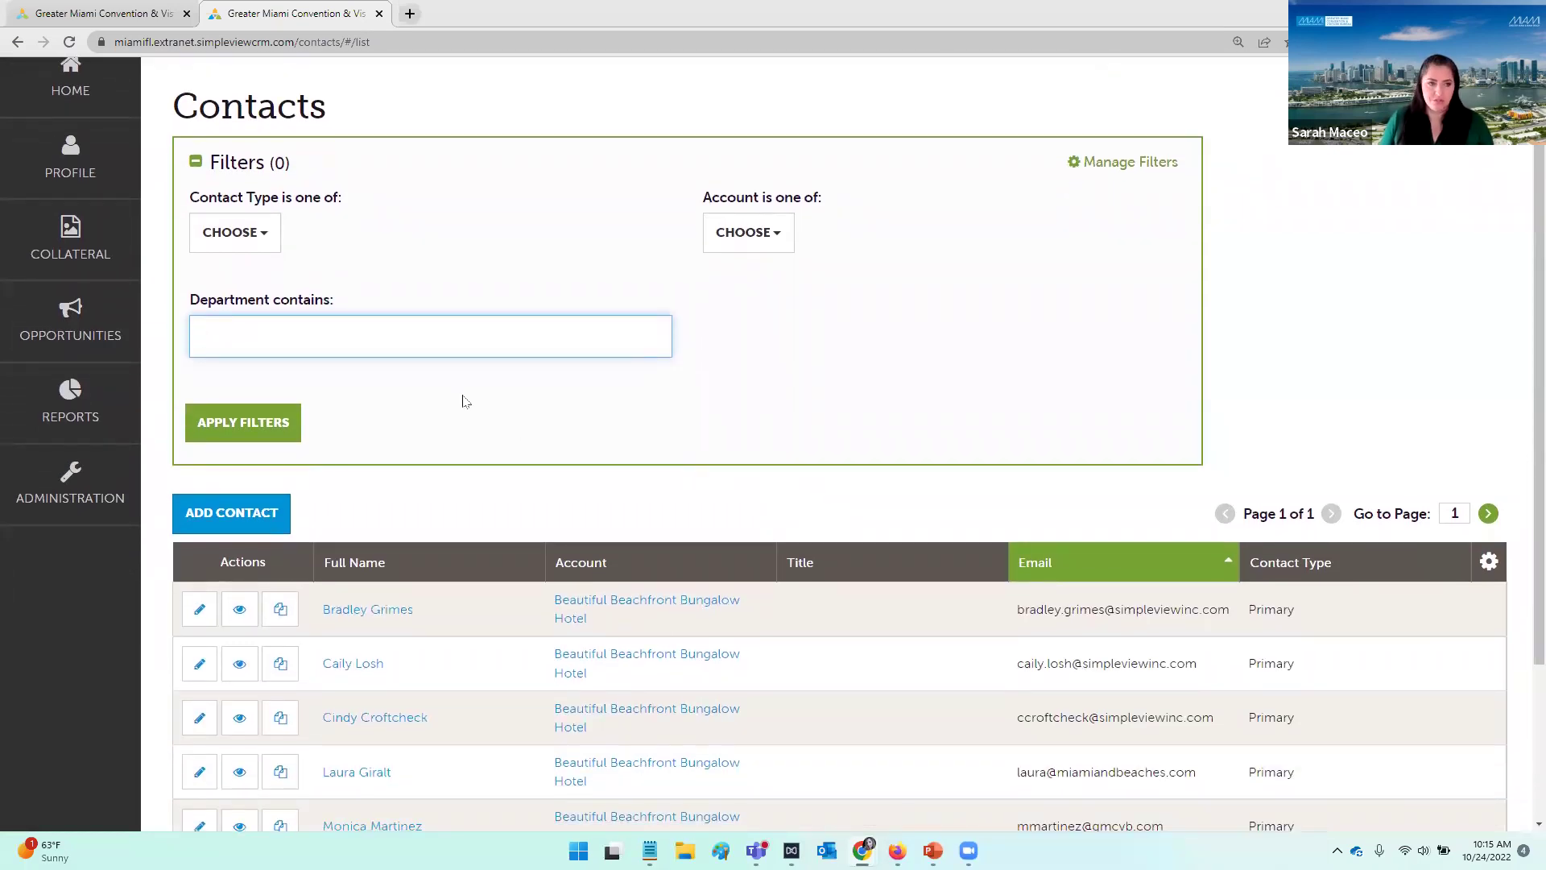
pyautogui.scroll(1, 657, 414)
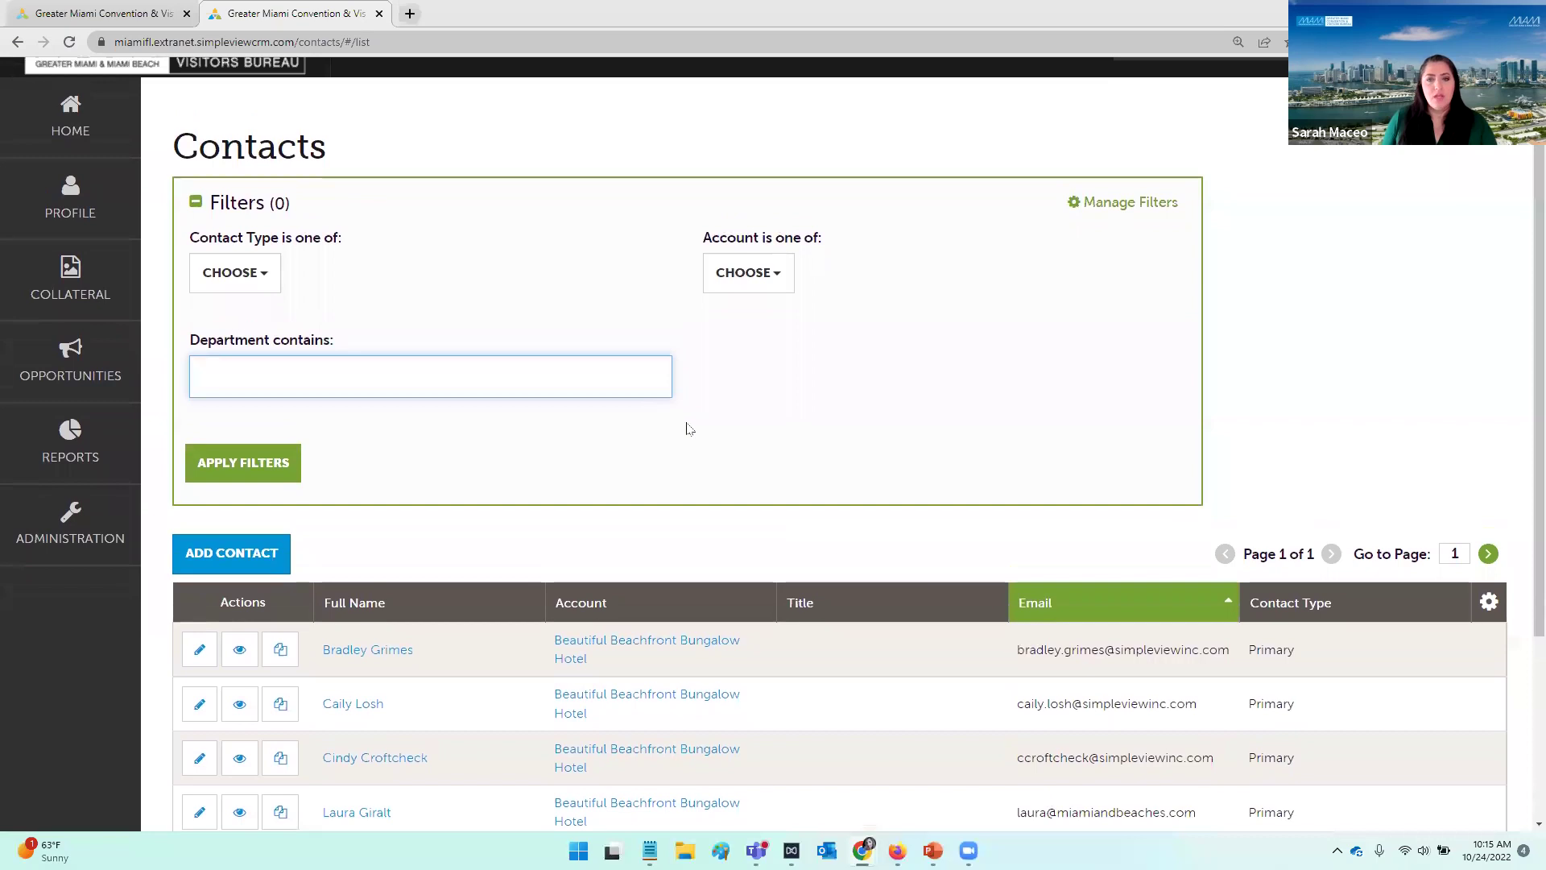
pyautogui.scroll(-1, 967, 432)
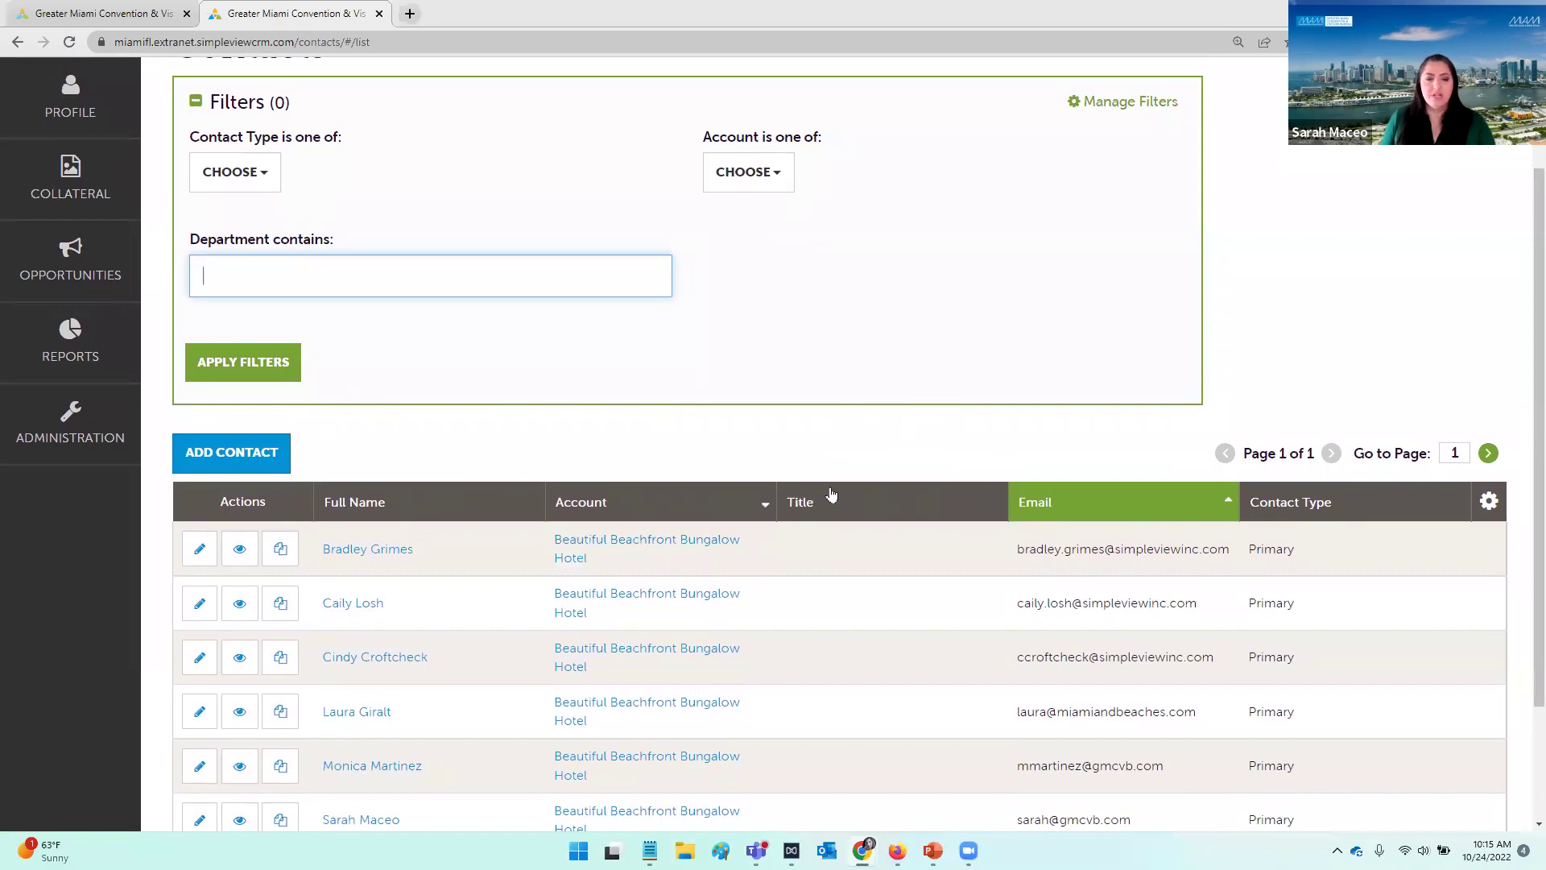
# Step: Tick Department in the table's column settings and apply it to the contacts table
pyautogui.click(1489, 502)
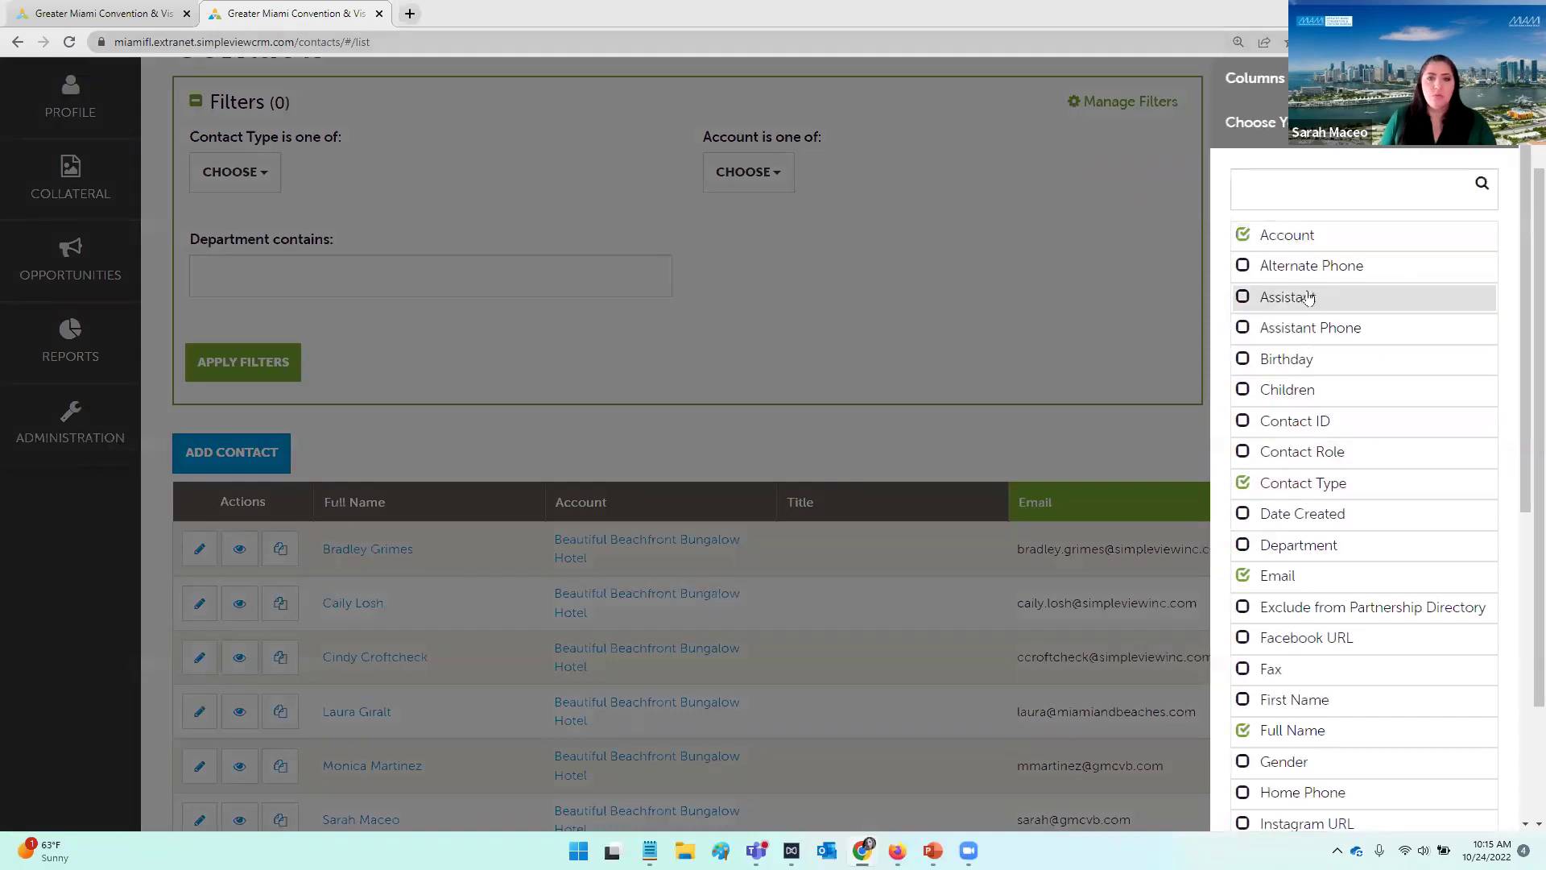
pyautogui.scroll(-2, 1313, 238)
pyautogui.scroll(-1, 1317, 241)
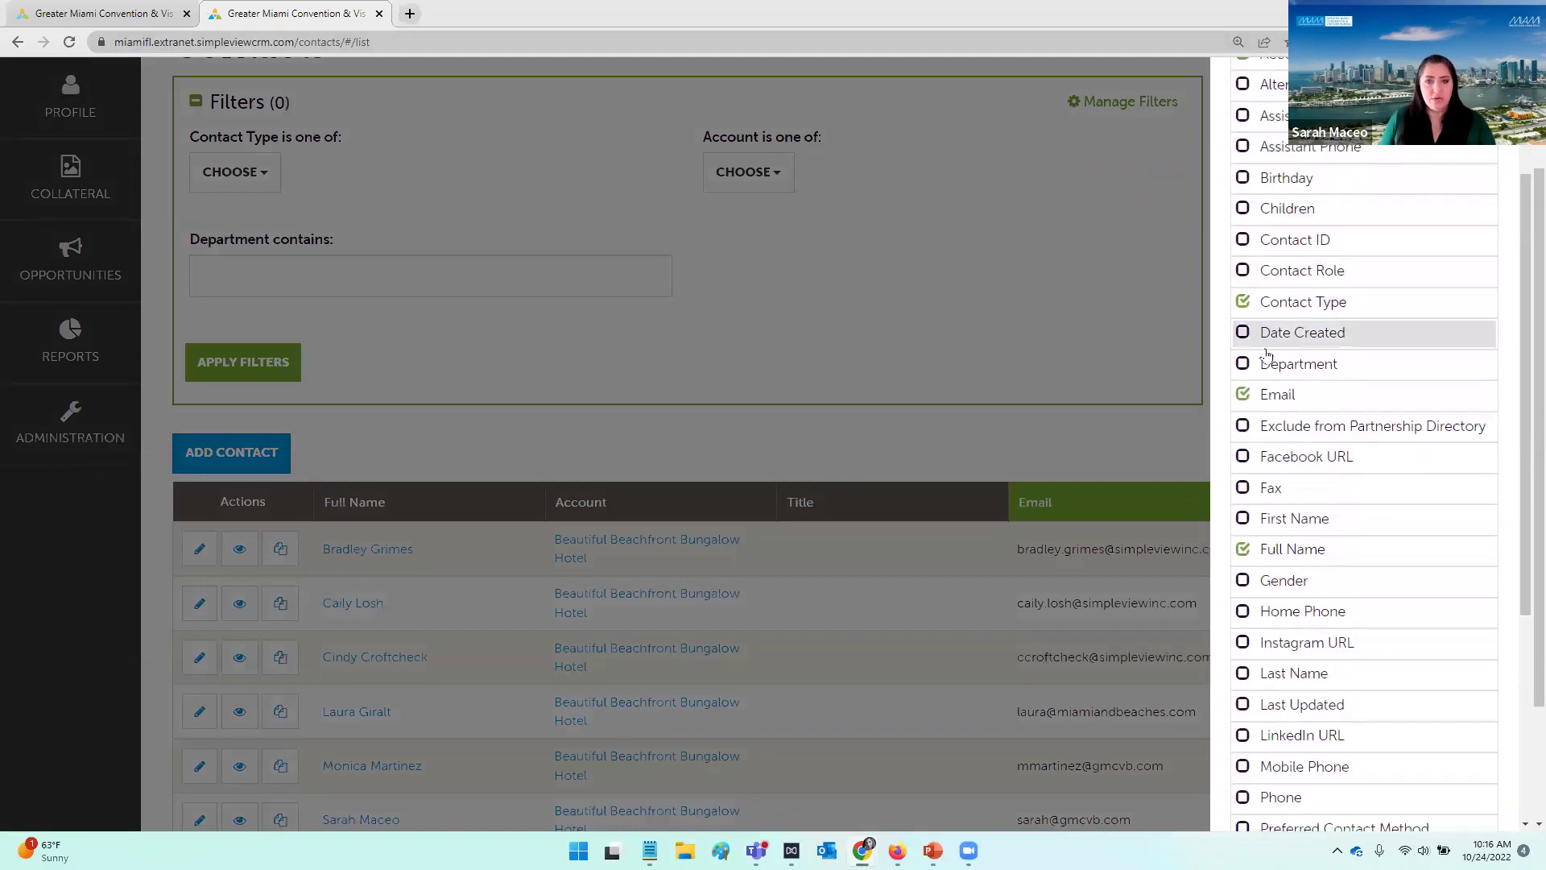
pyautogui.click(1256, 362)
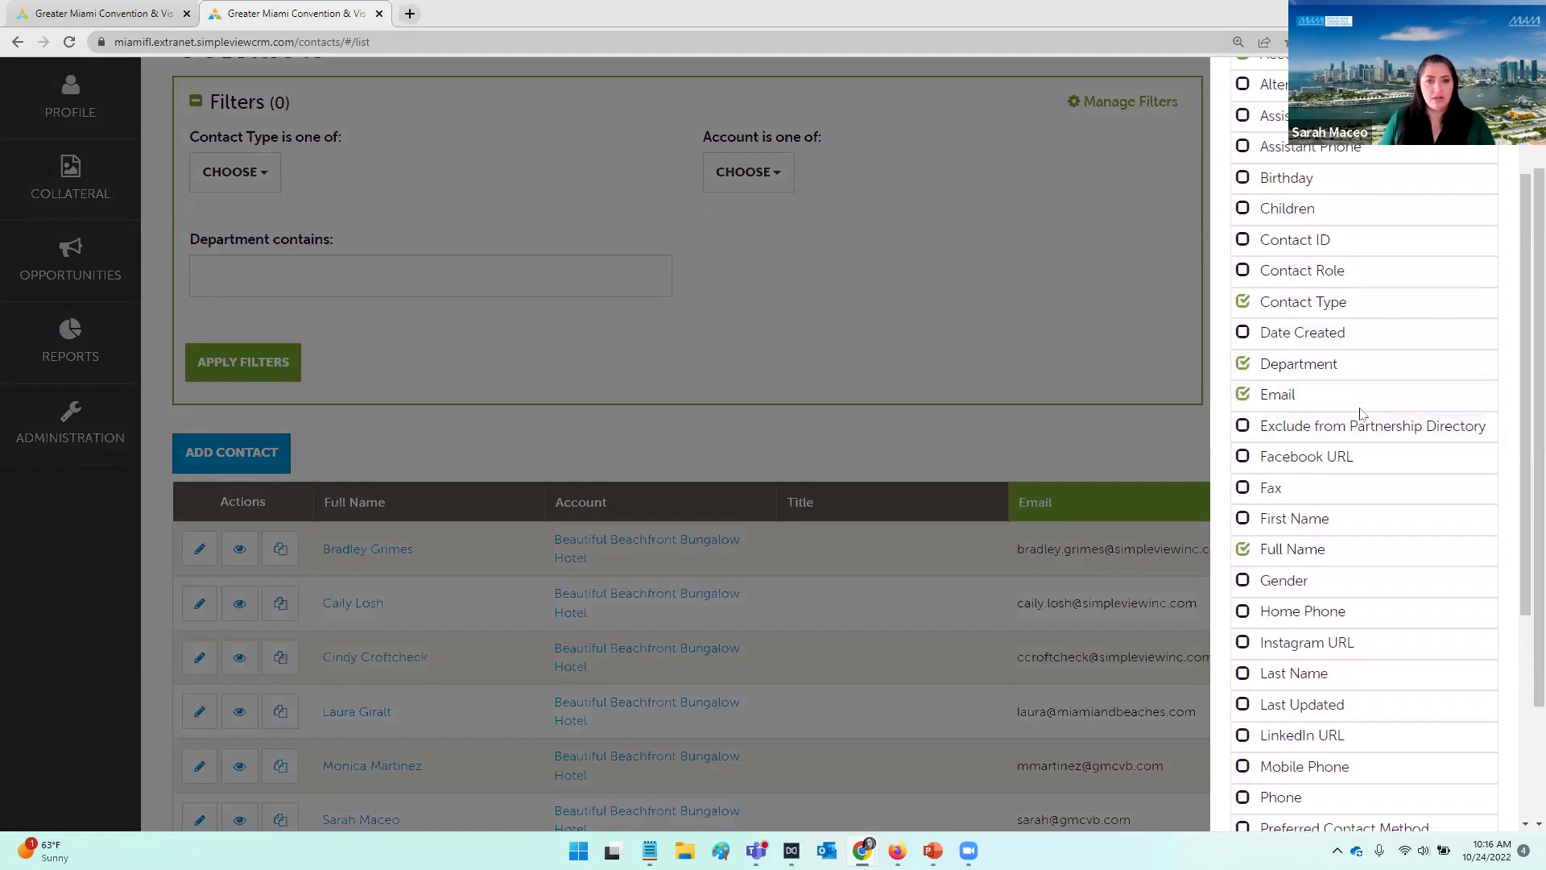
pyautogui.scroll(-5, 1374, 394)
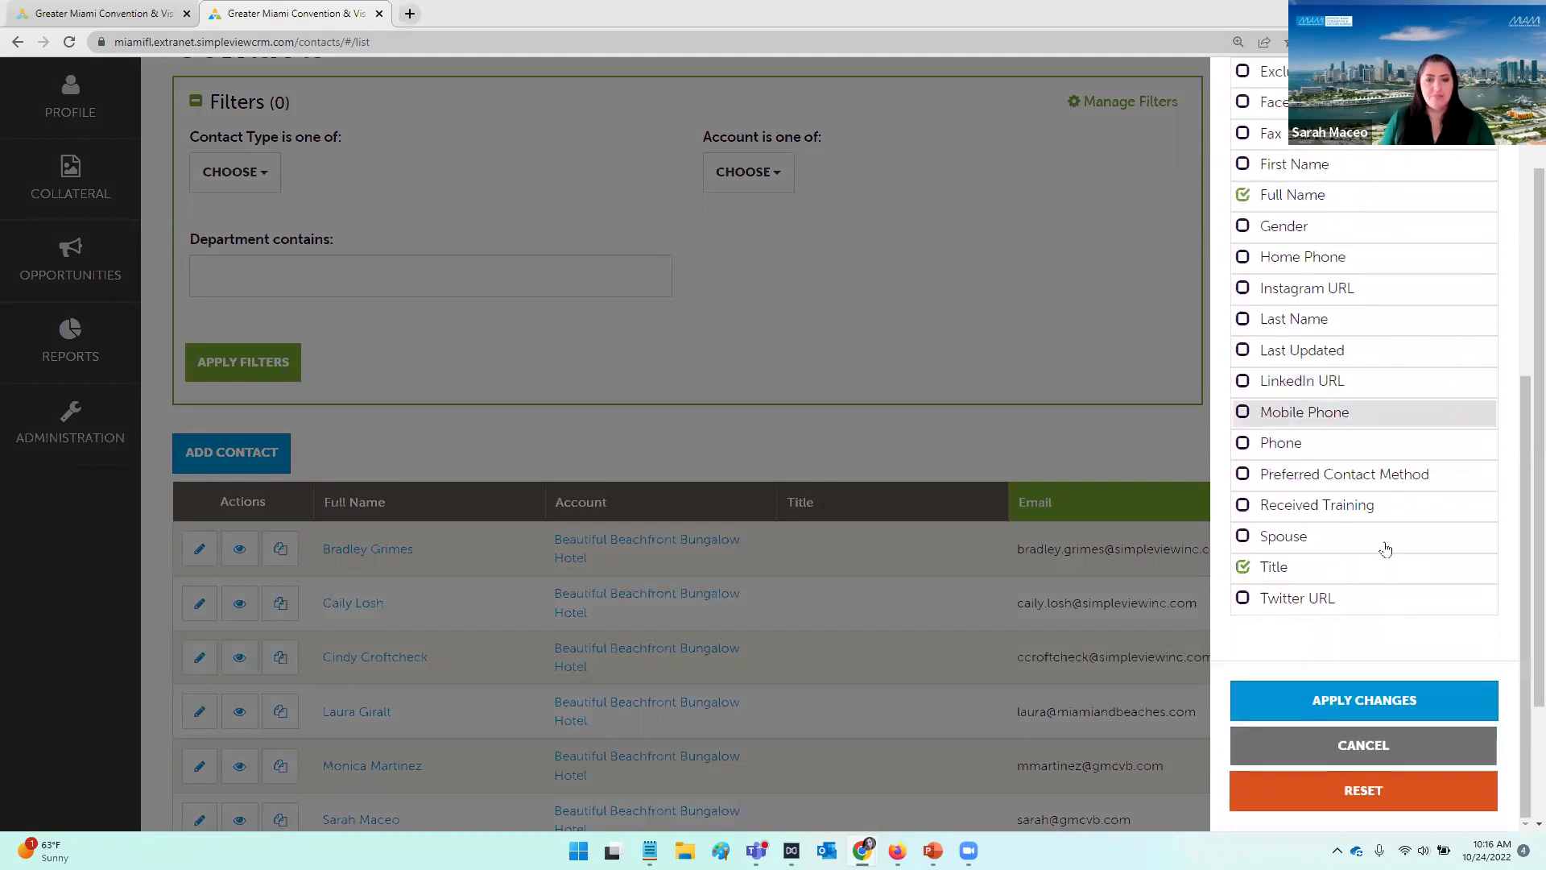
pyautogui.click(1389, 701)
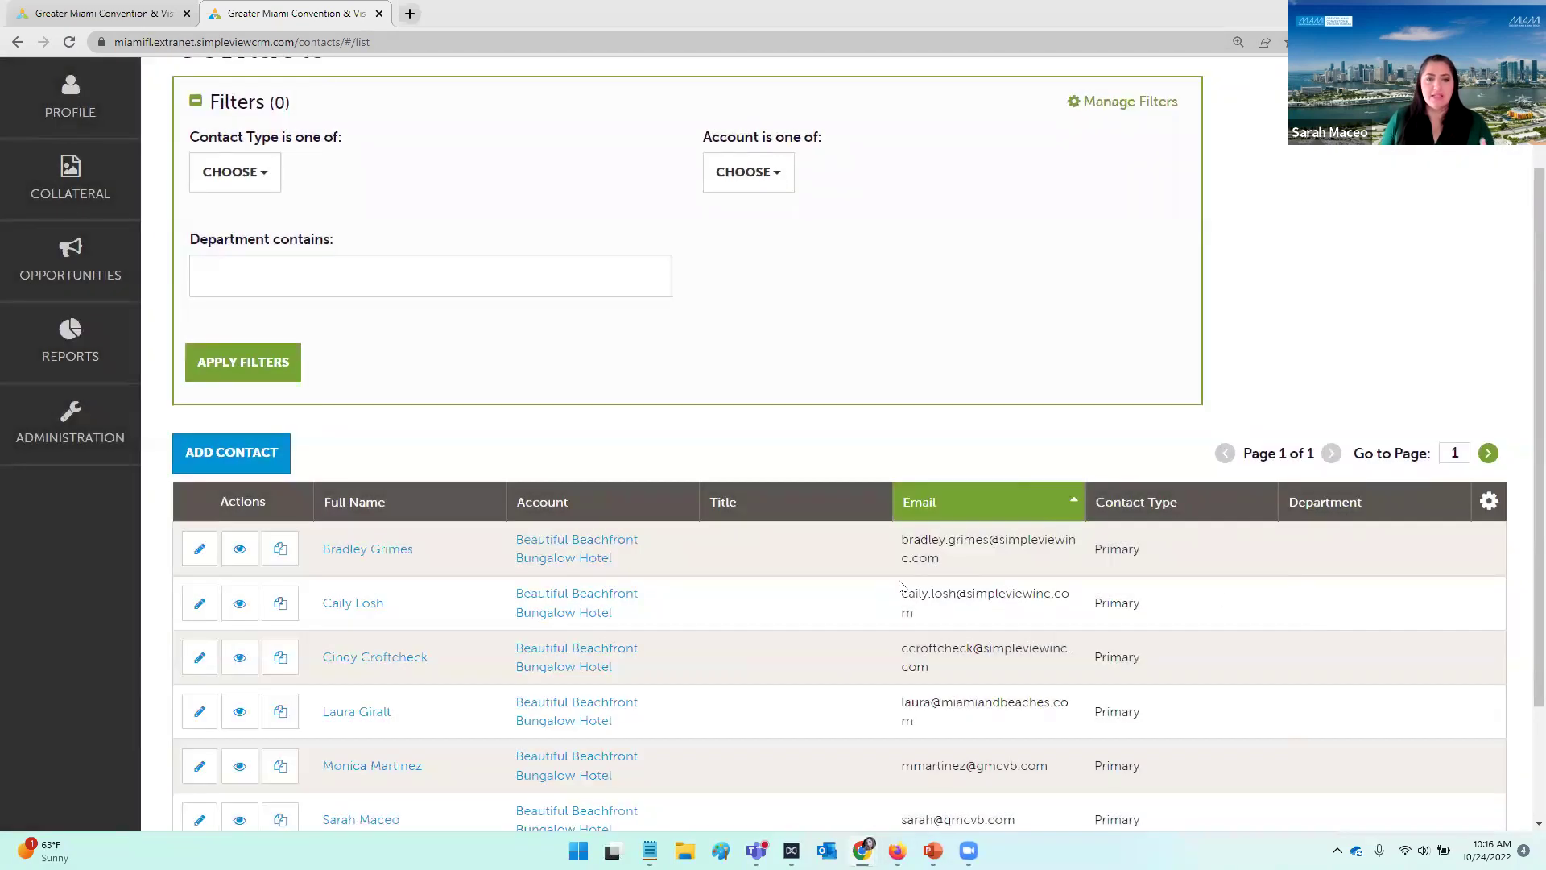
pyautogui.scroll(-3, 1286, 374)
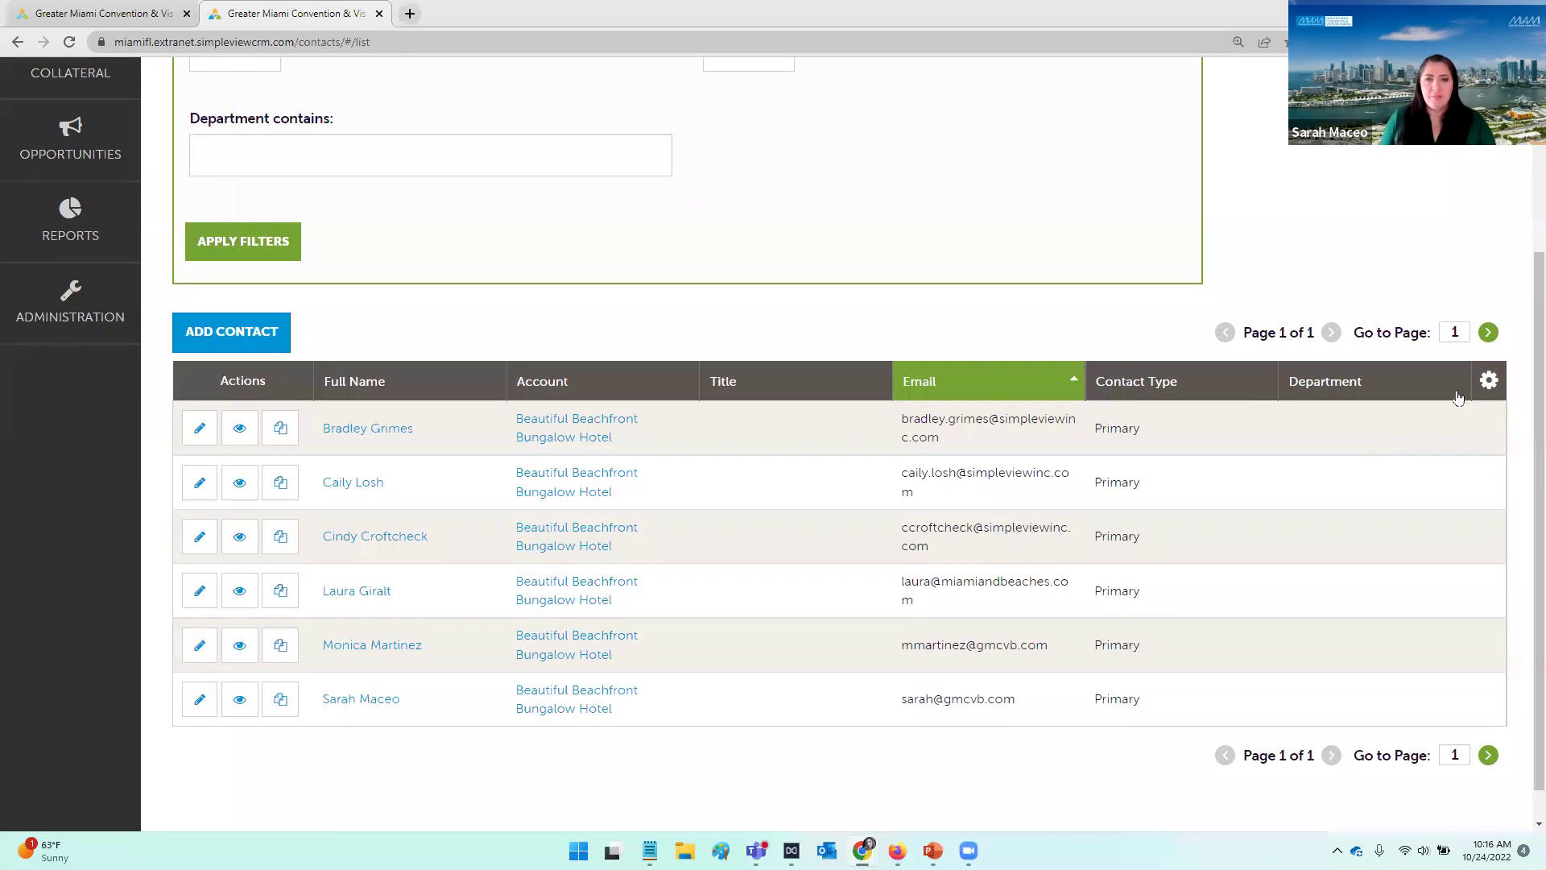
# Step: Reorder so Department follows Account in the columns and Account precedes Contact Type in the filters
pyautogui.click(1492, 382)
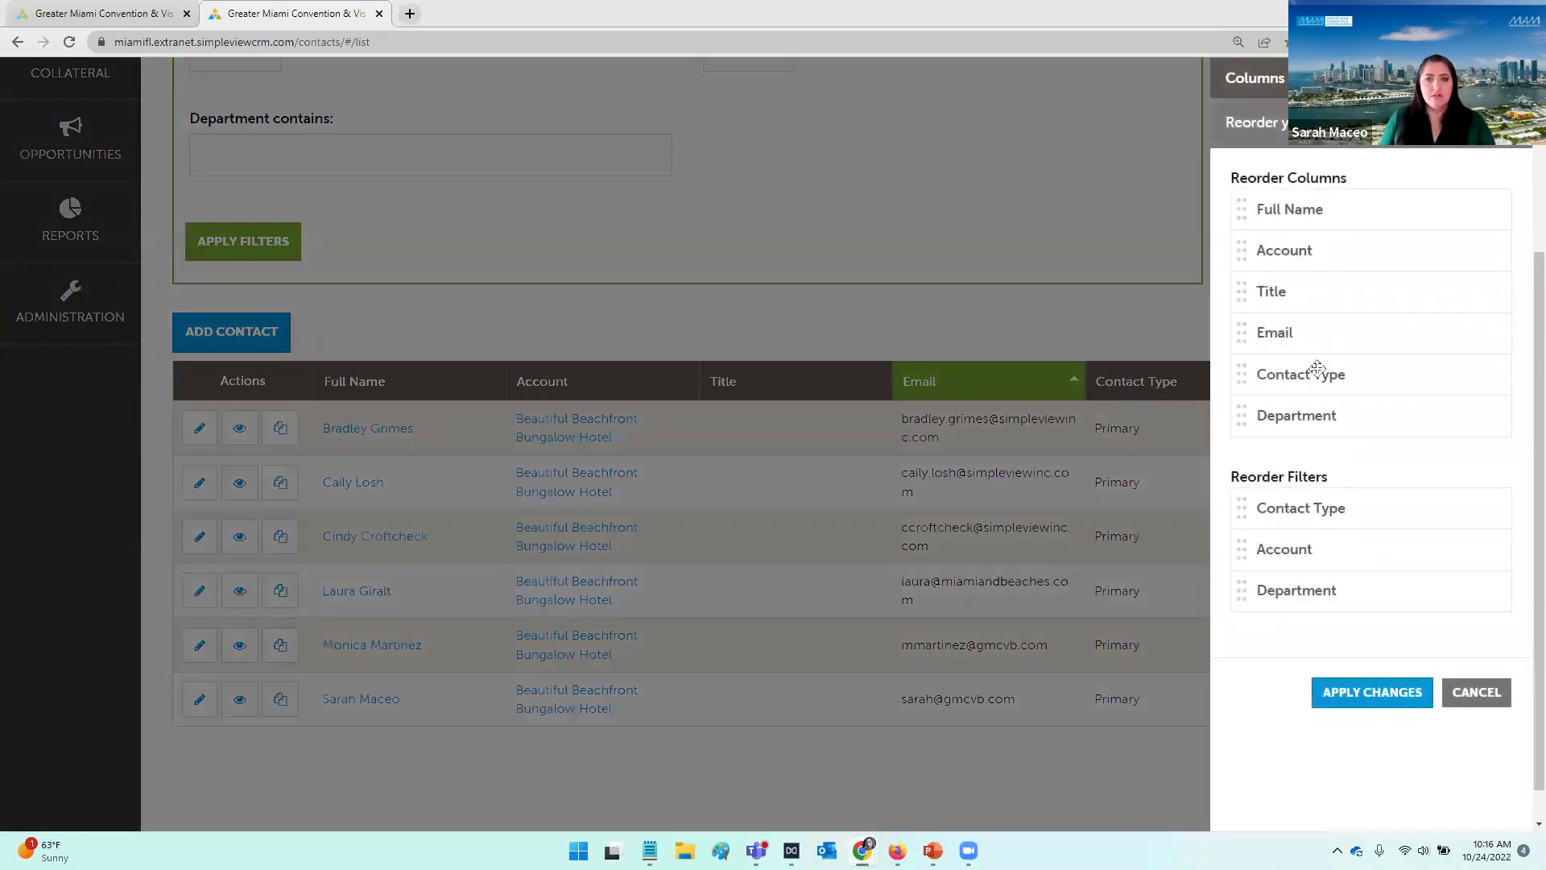
pyautogui.moveTo(1320, 416); pyautogui.dragTo(1321, 289)
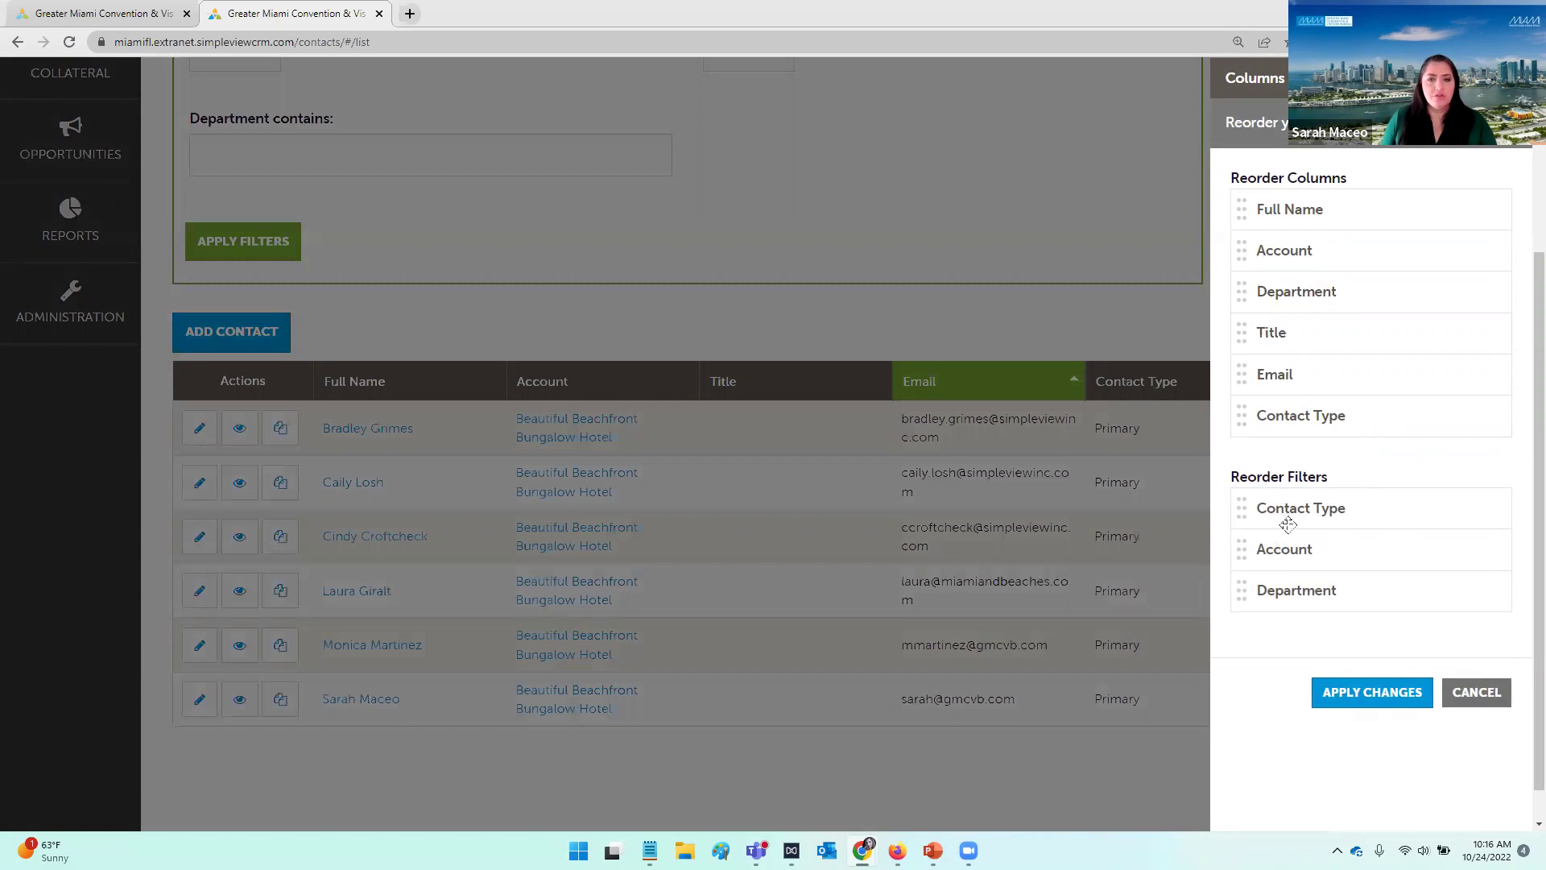
pyautogui.moveTo(1294, 559); pyautogui.dragTo(1299, 496)
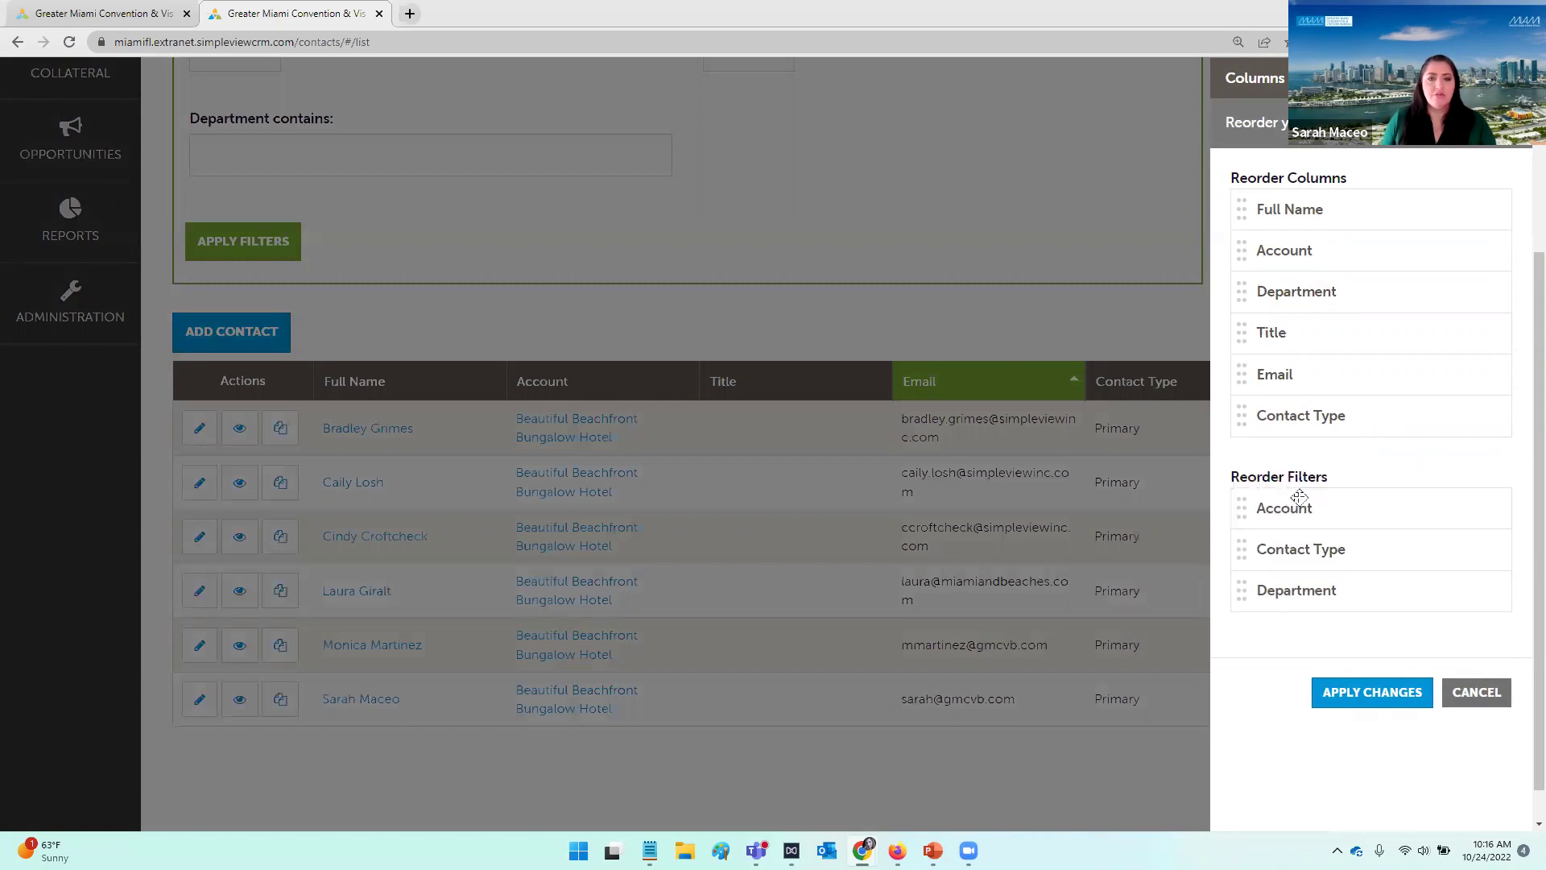
pyautogui.click(1366, 695)
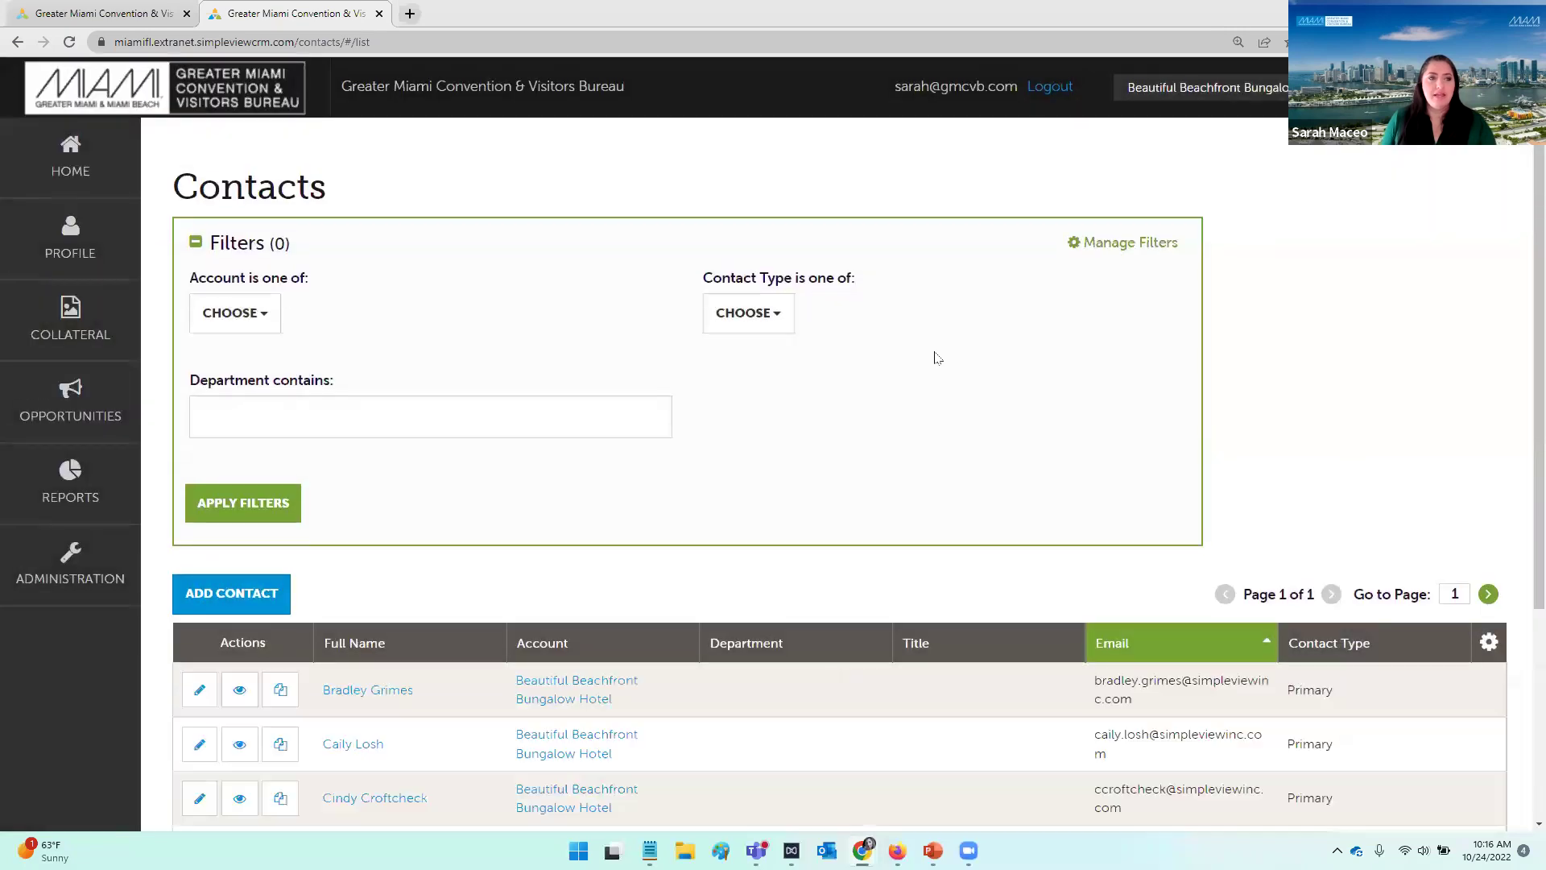
pyautogui.scroll(-3, 950, 362)
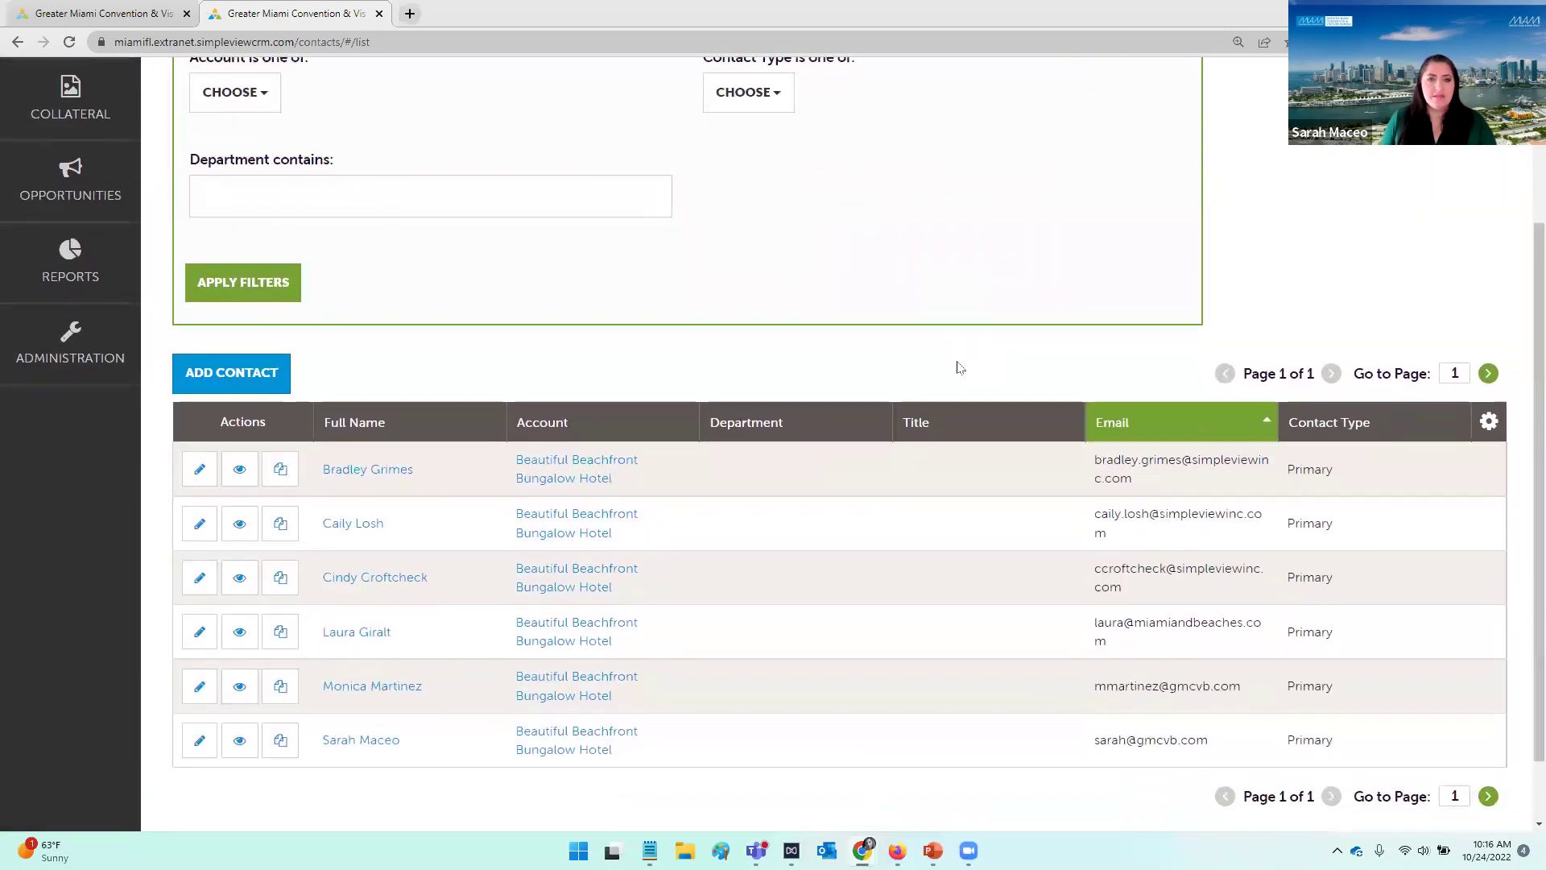
pyautogui.scroll(1, 960, 367)
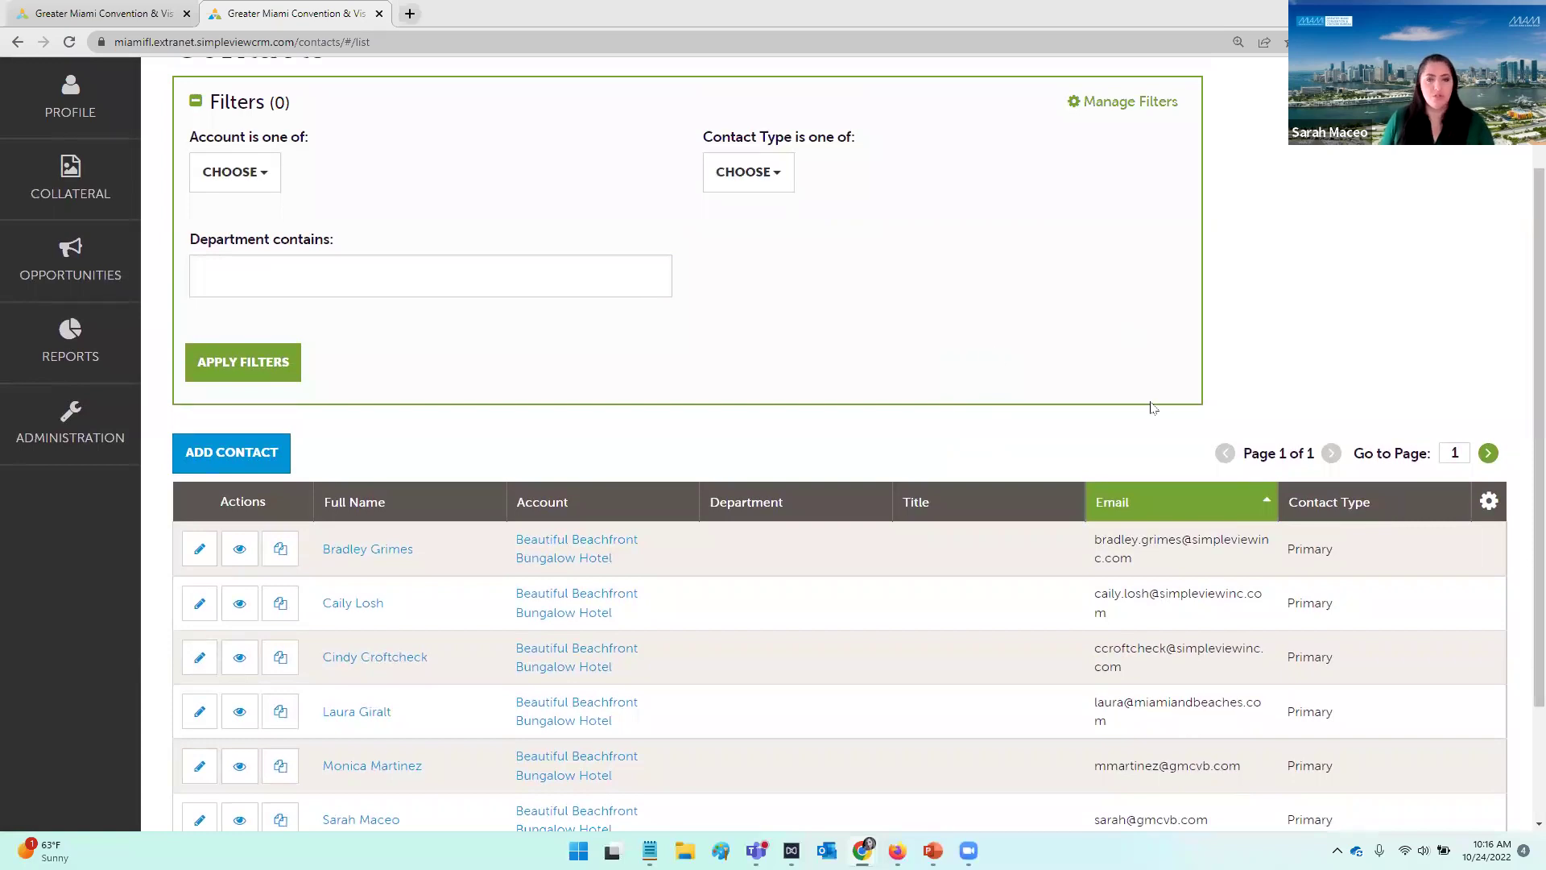
pyautogui.scroll(-3, 659, 356)
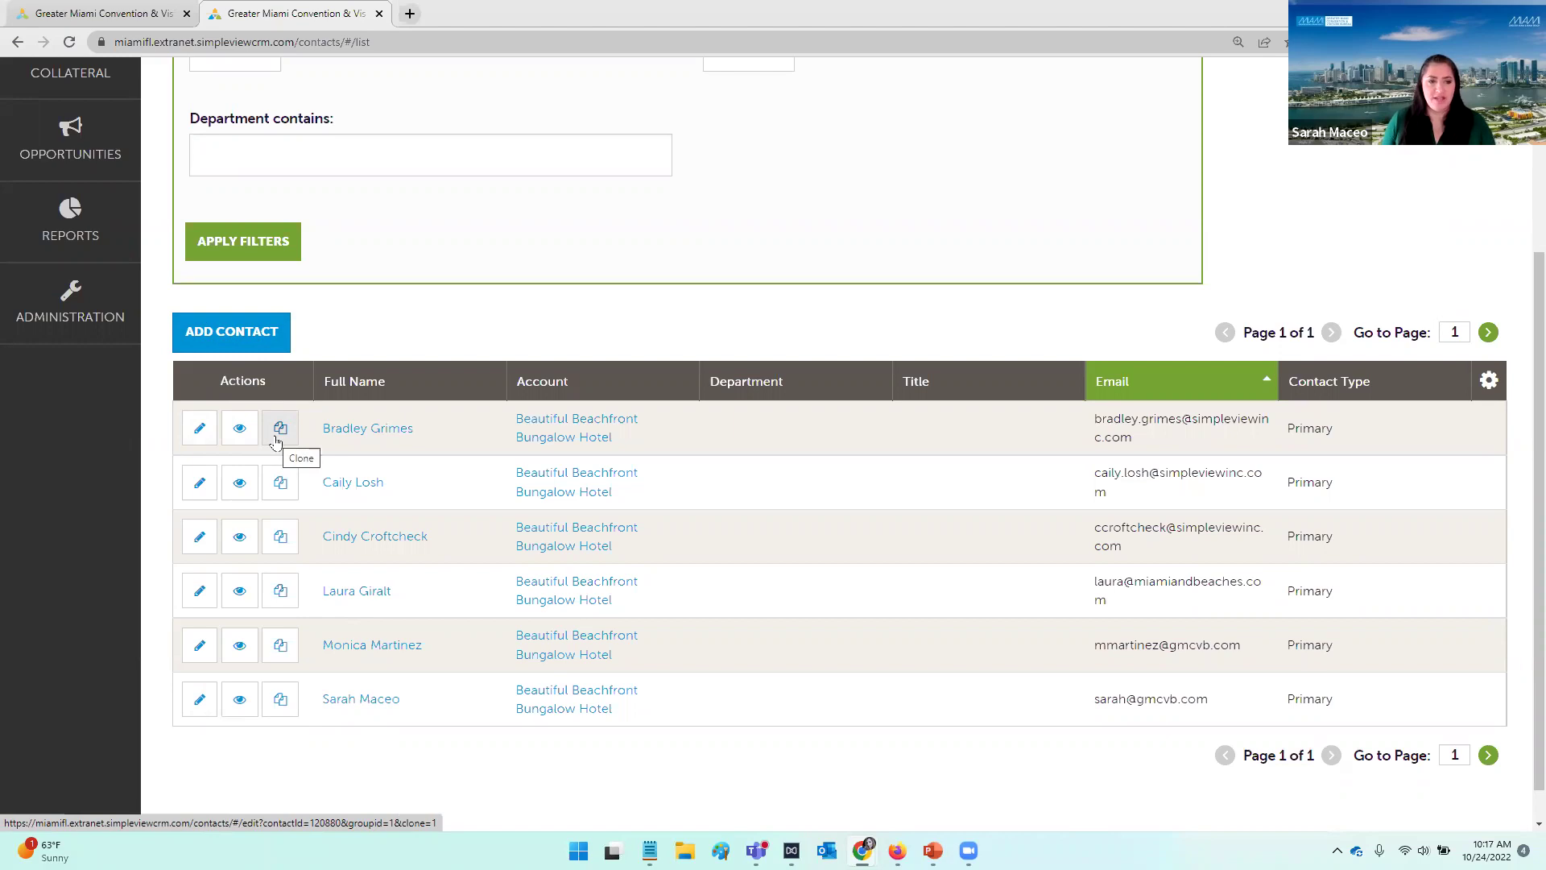
# Step: Start a new contact and enter the contact's last and first names
pyautogui.click(248, 339)
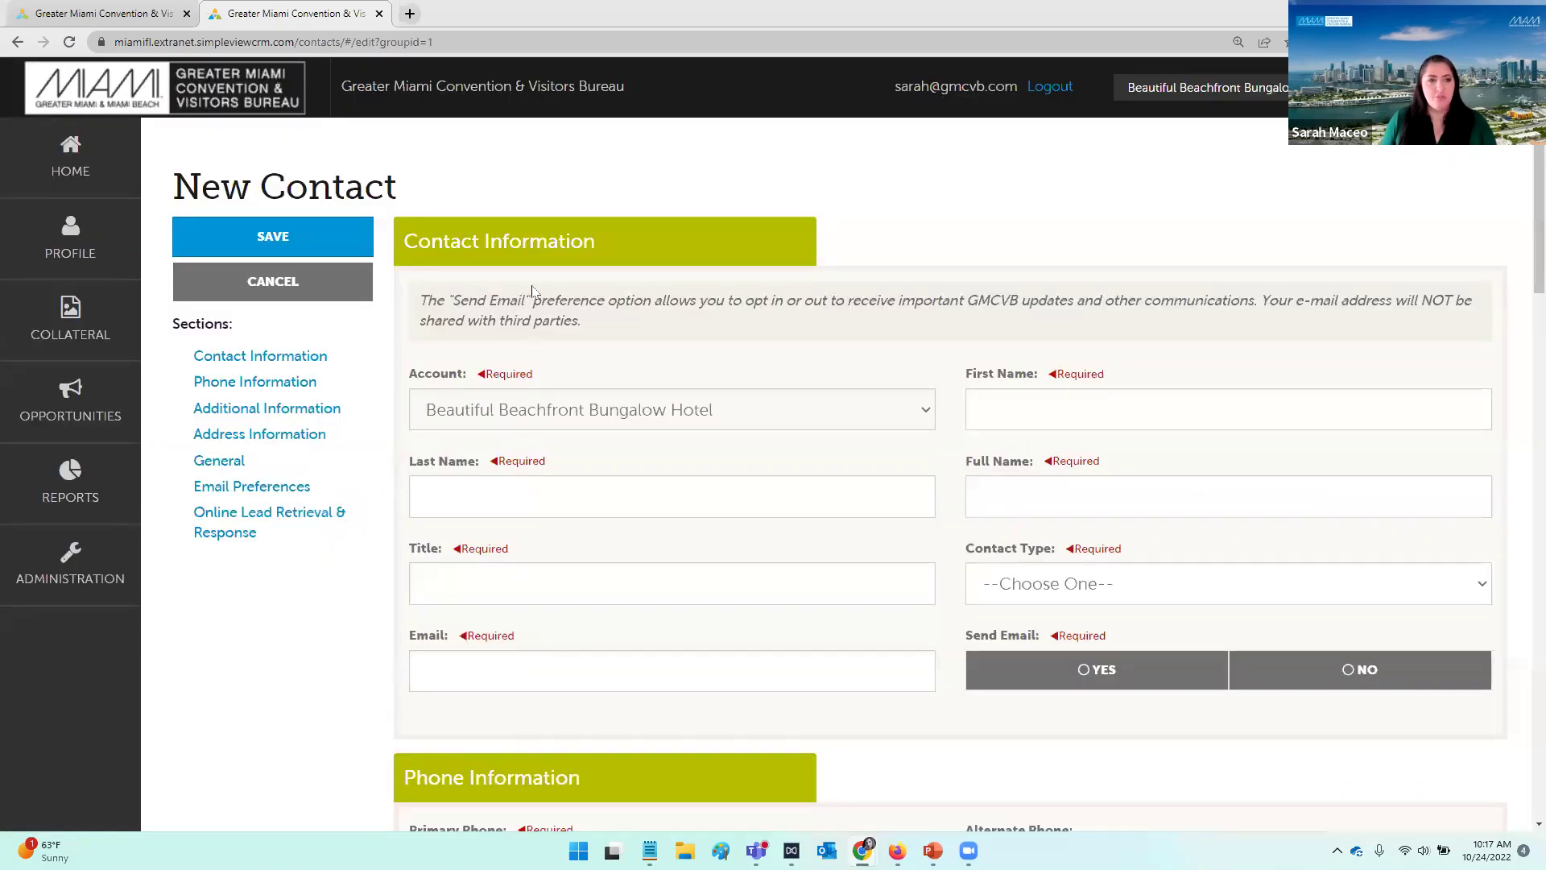
pyautogui.scroll(-3, 573, 202)
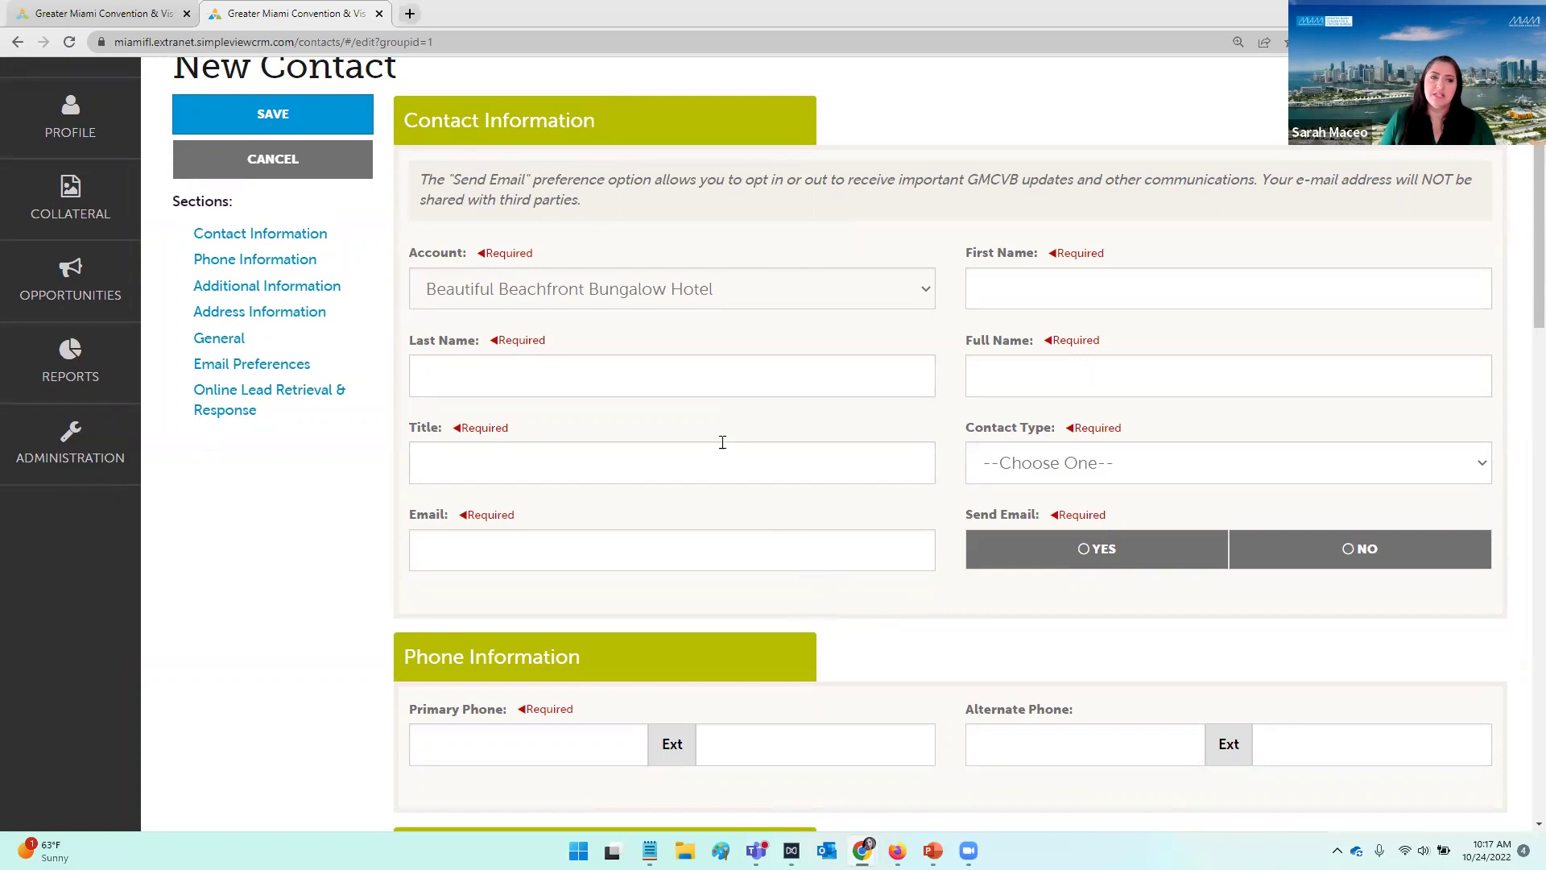
pyautogui.click(706, 386)
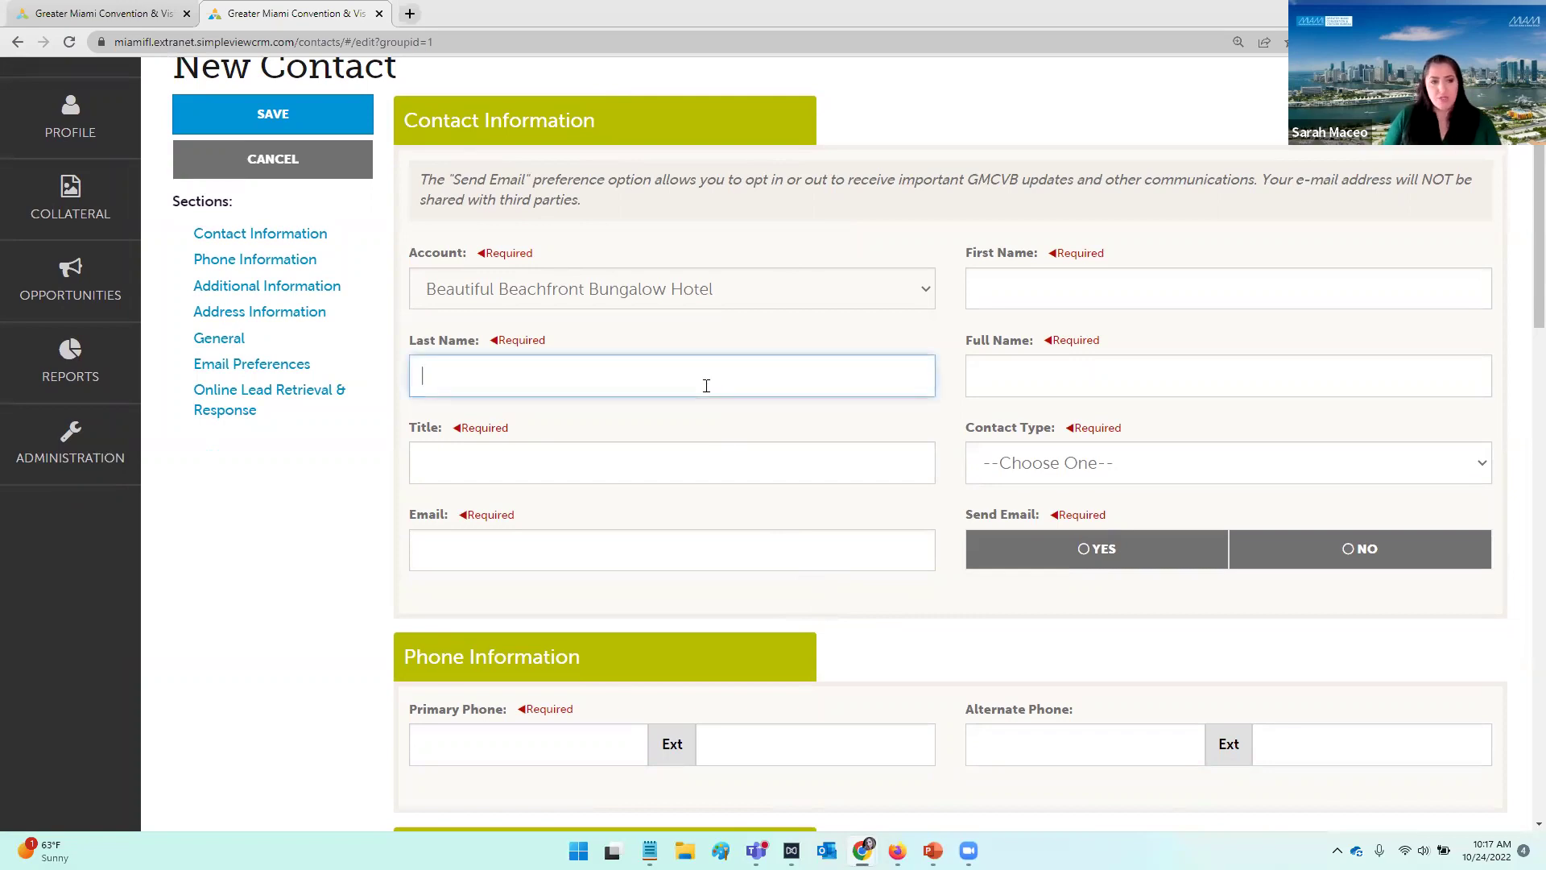
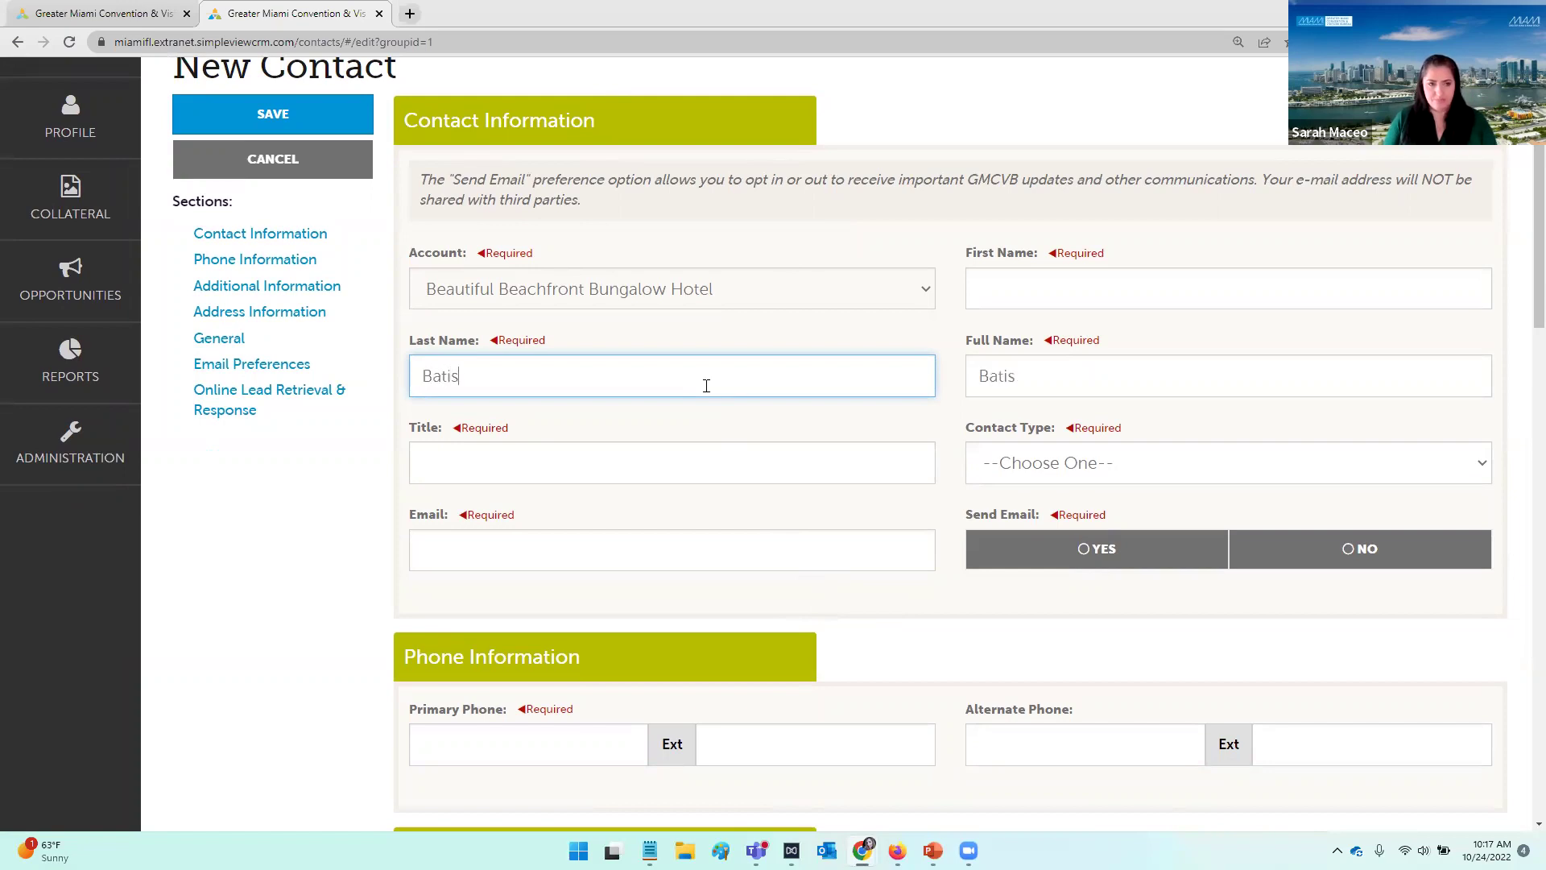
pyautogui.click(1077, 292)
pyautogui.write('Alex')
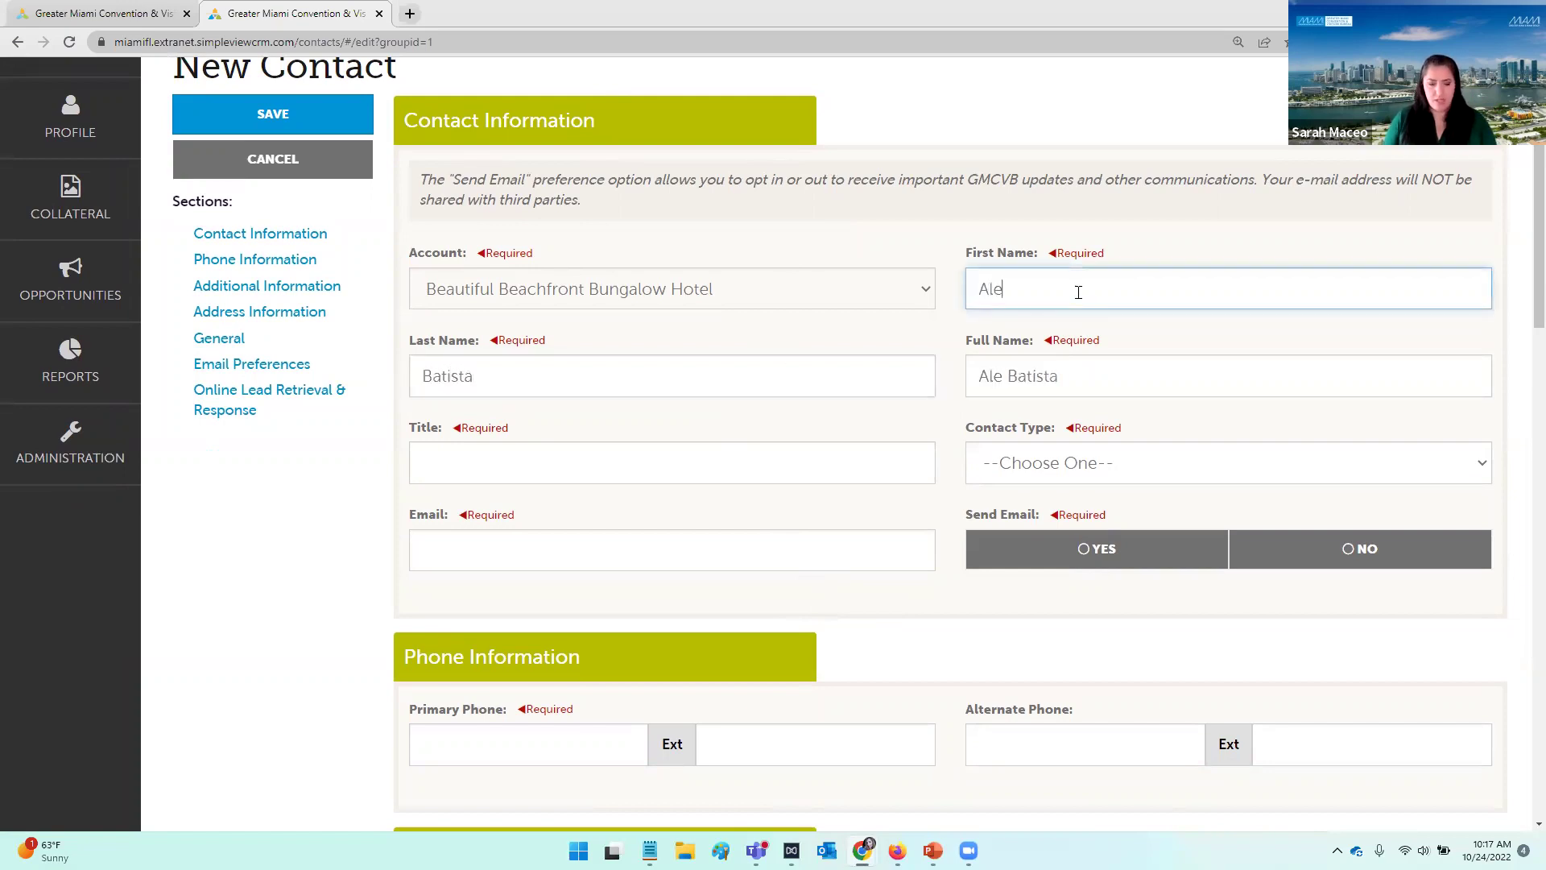
pyautogui.hotkey('shift', 'Tab')
# Step: Set the title to 'Sales Manager' and enter the contact's e-mail address
pyautogui.click(636, 465)
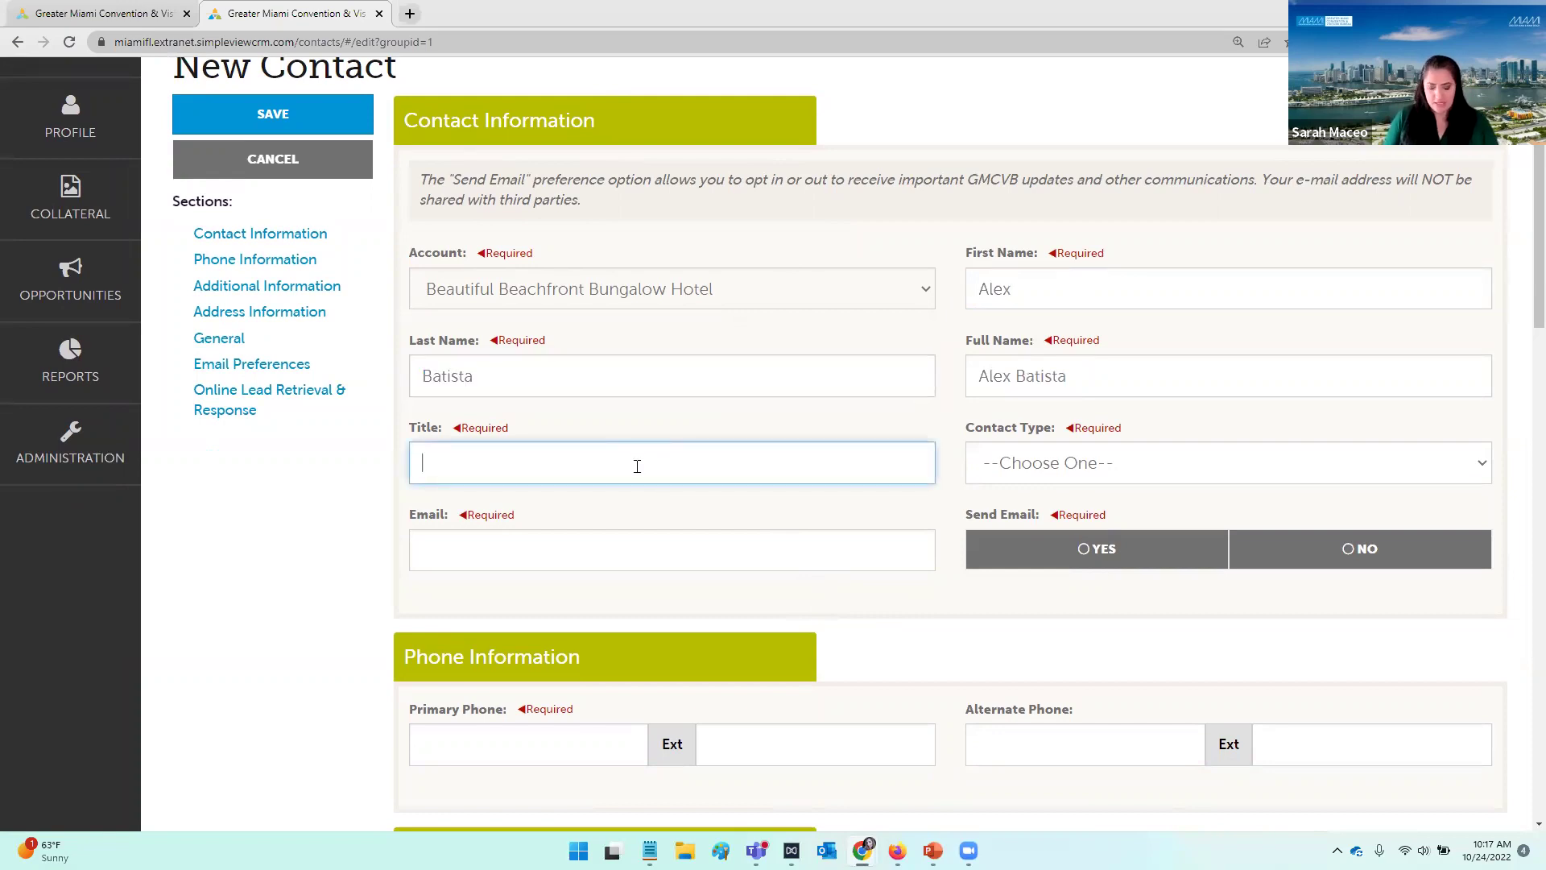
pyautogui.write('Sales Manager')
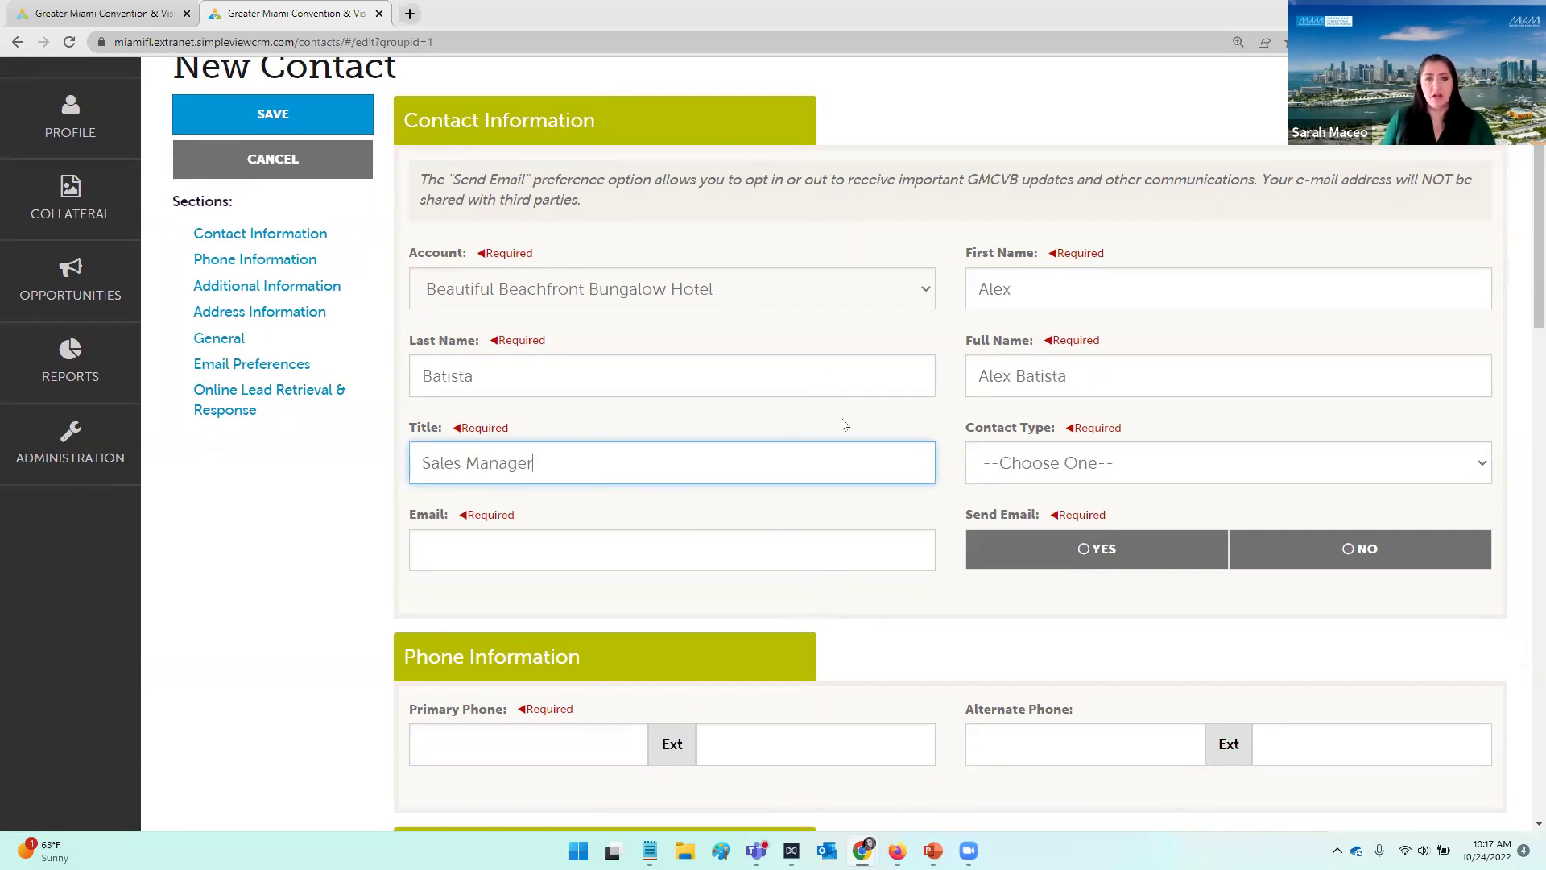
pyautogui.click(738, 560)
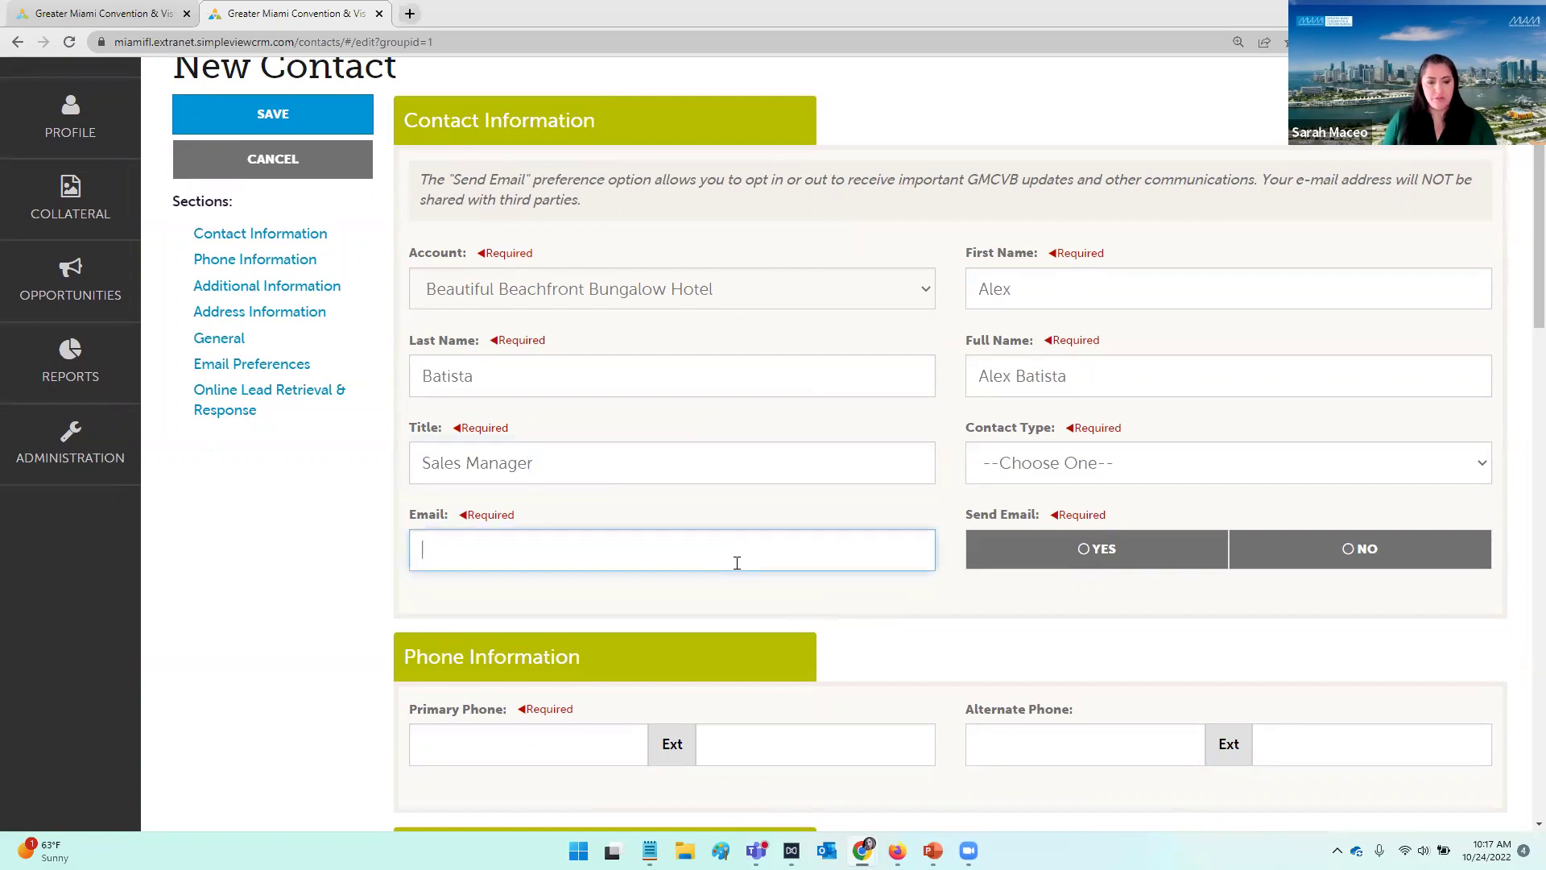
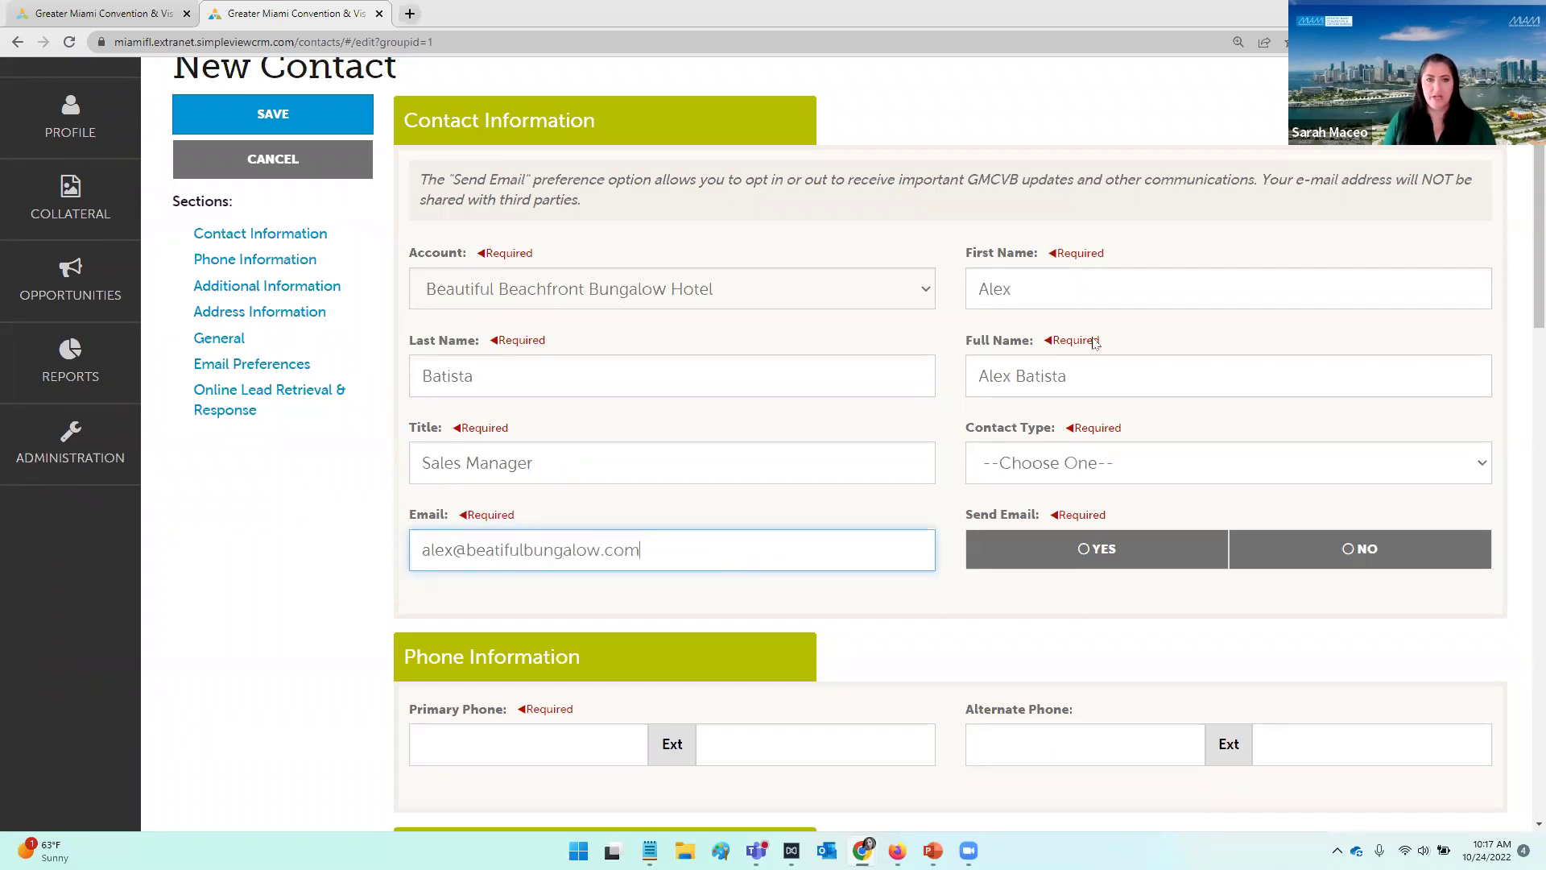
pyautogui.click(1094, 475)
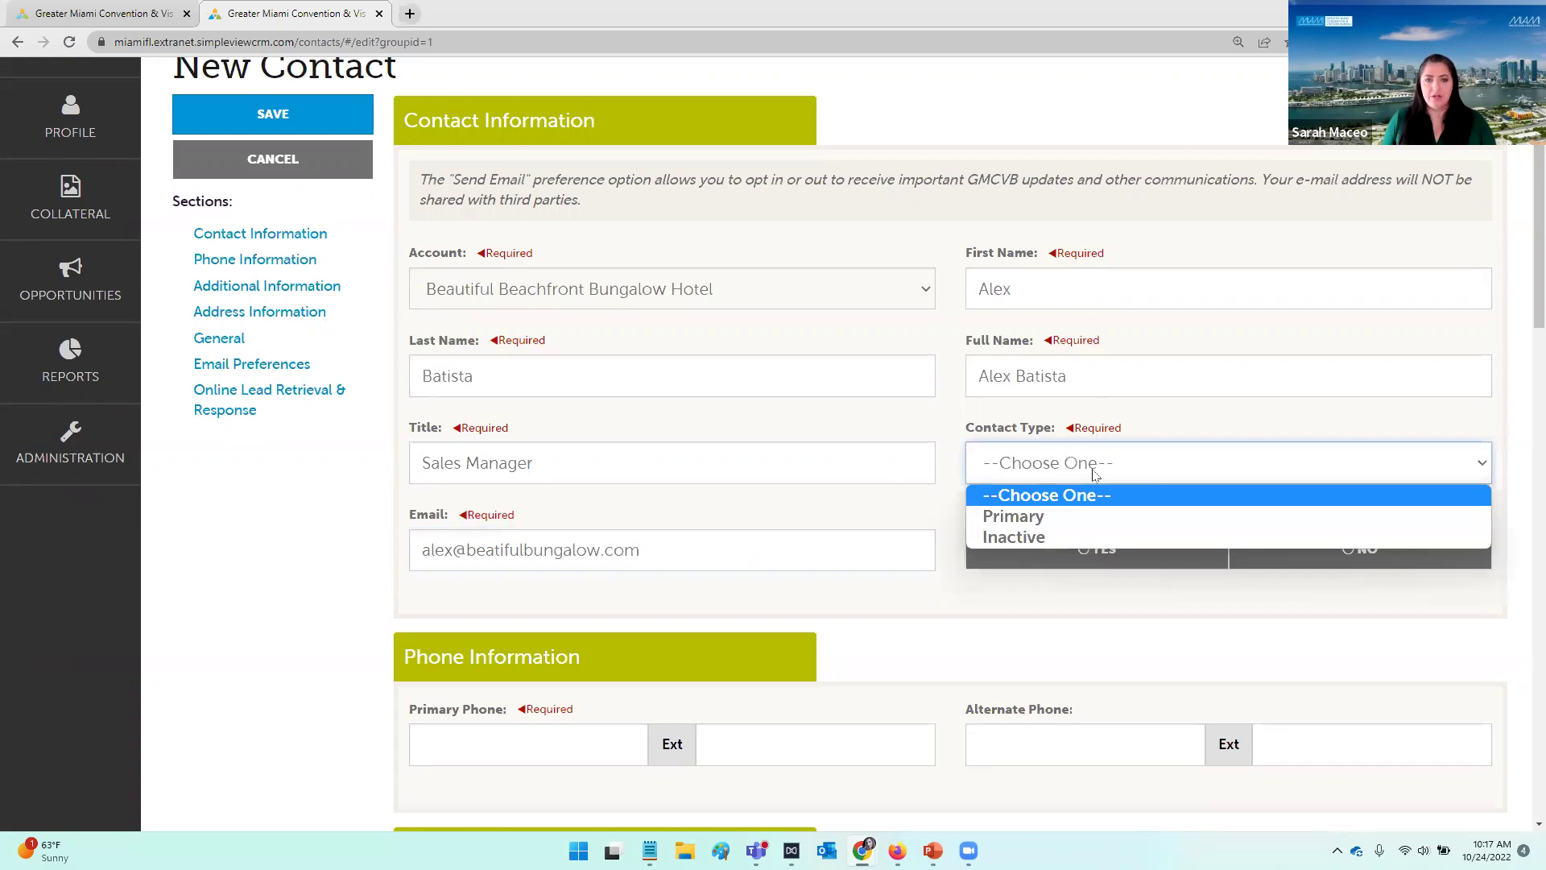
# Step: Set the contact type to Primary and Send Email to Yes
pyautogui.click(1077, 515)
pyautogui.scroll(-2, 1178, 457)
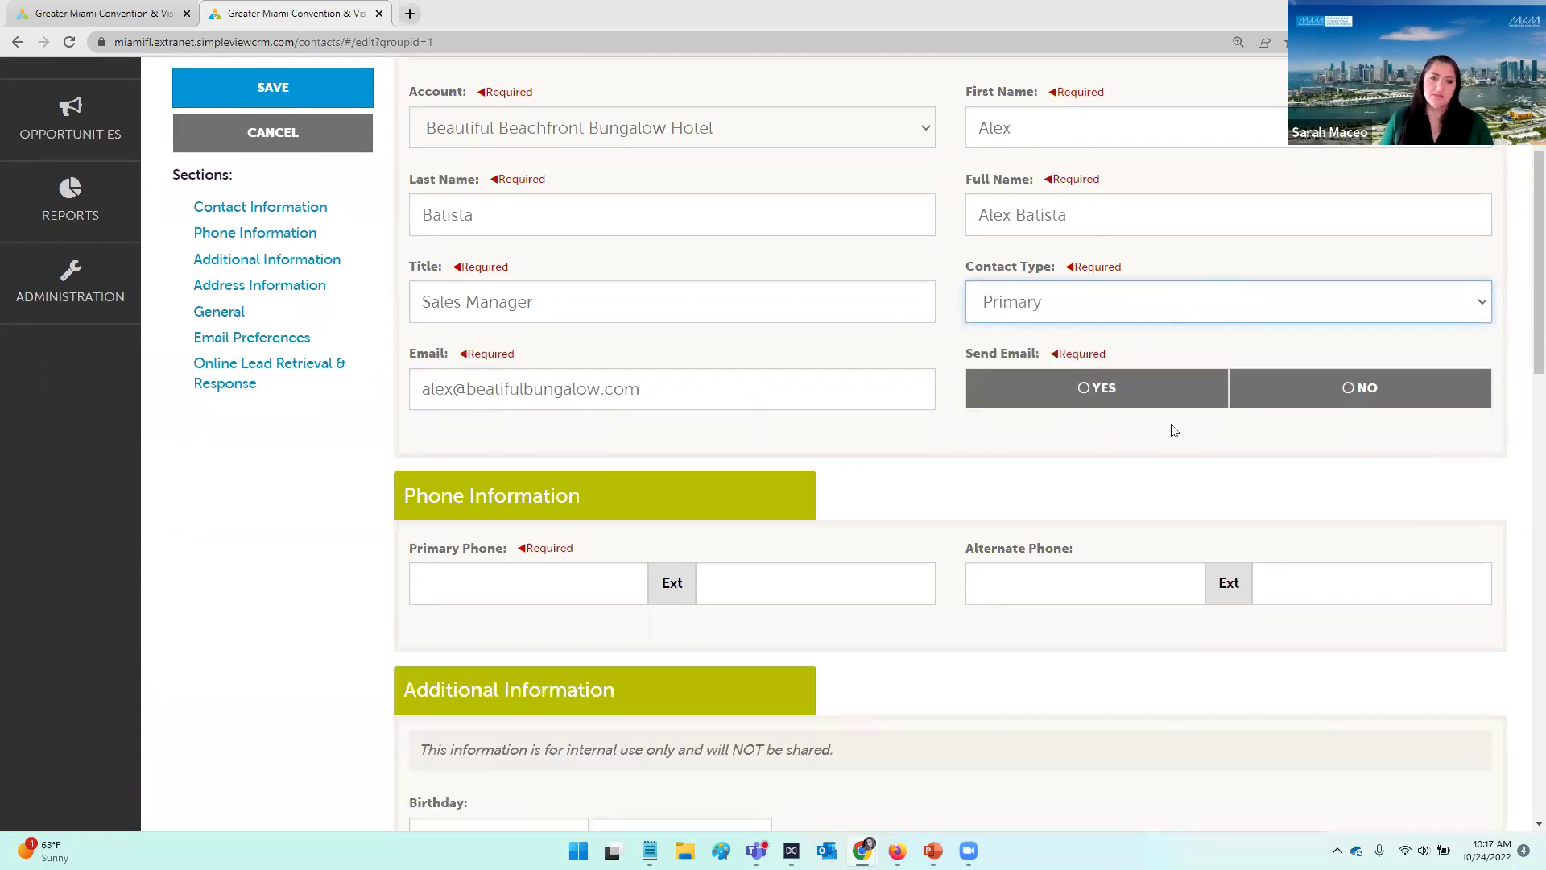
pyautogui.scroll(1, 1176, 442)
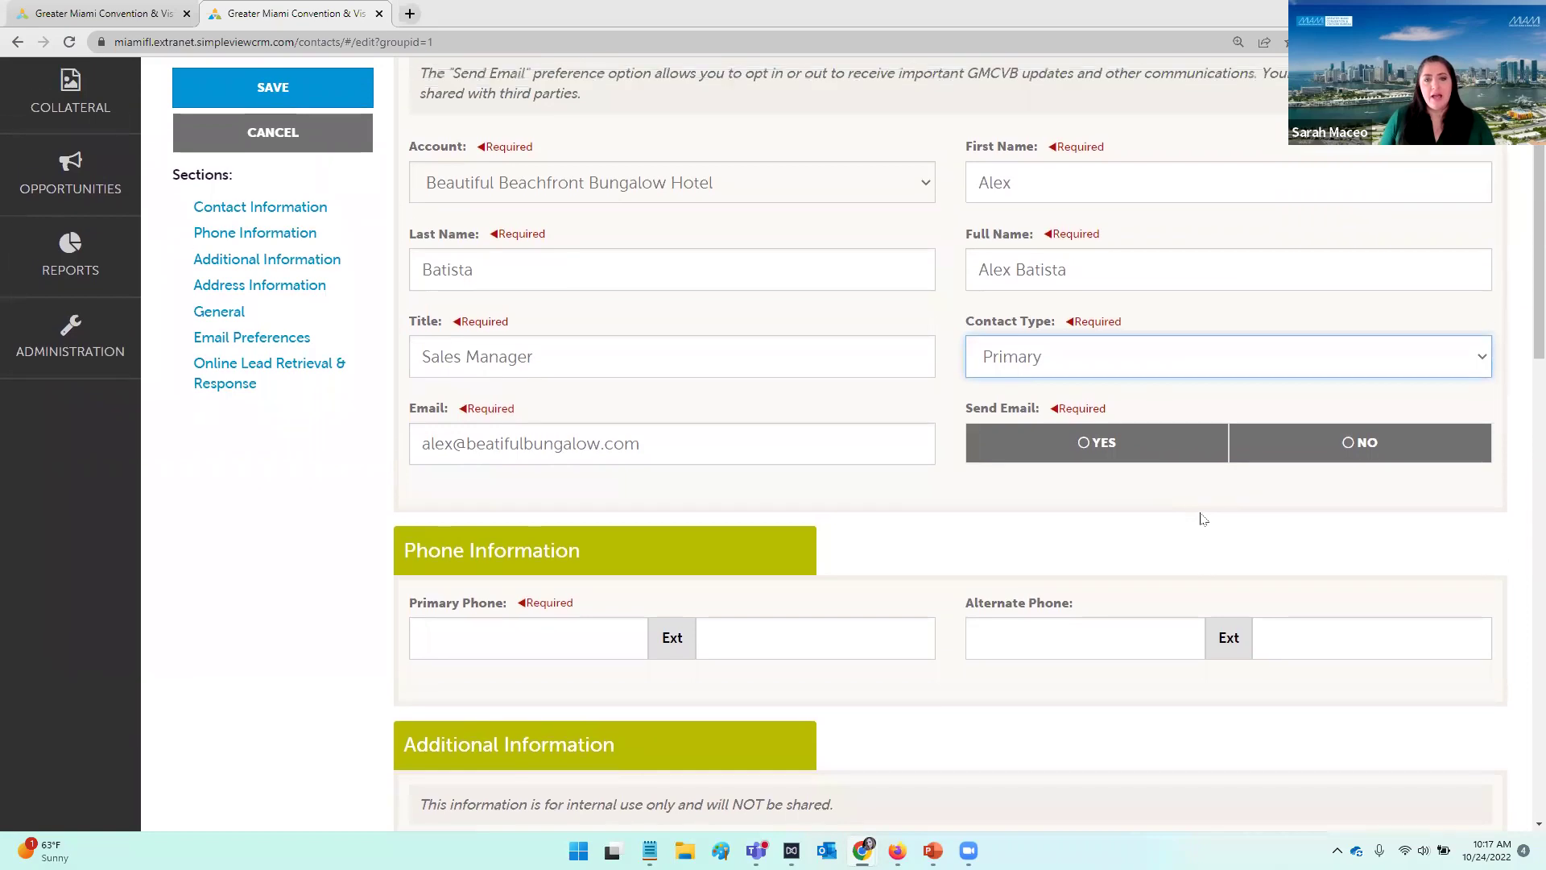
pyautogui.moveTo(960, 439); pyautogui.dragTo(1047, 441)
pyautogui.click(1105, 538)
pyautogui.click(1112, 475)
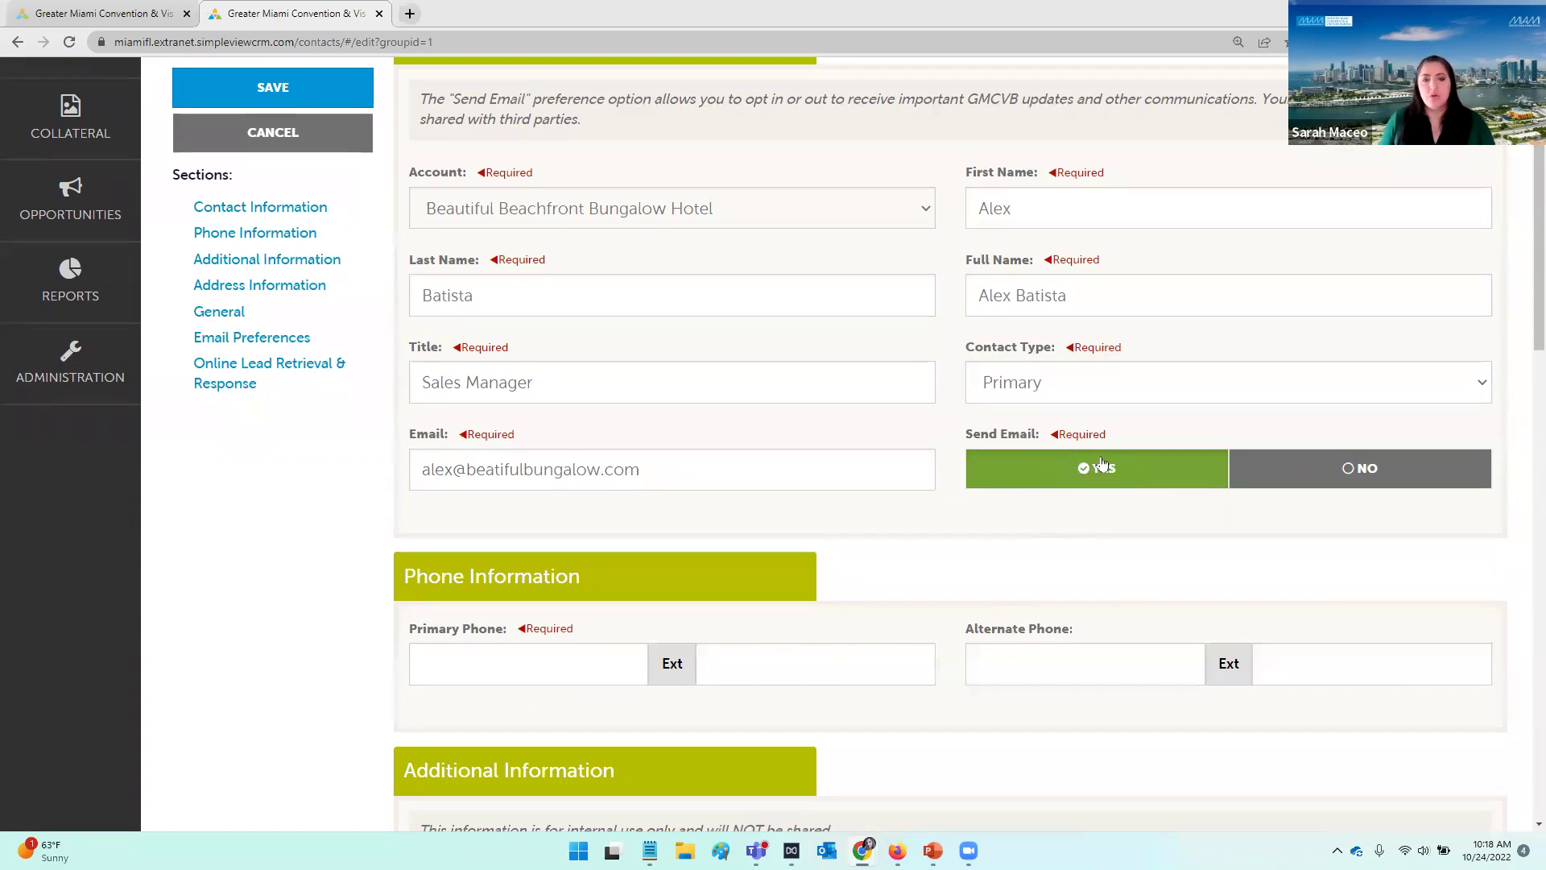
pyautogui.scroll(-1, 1070, 518)
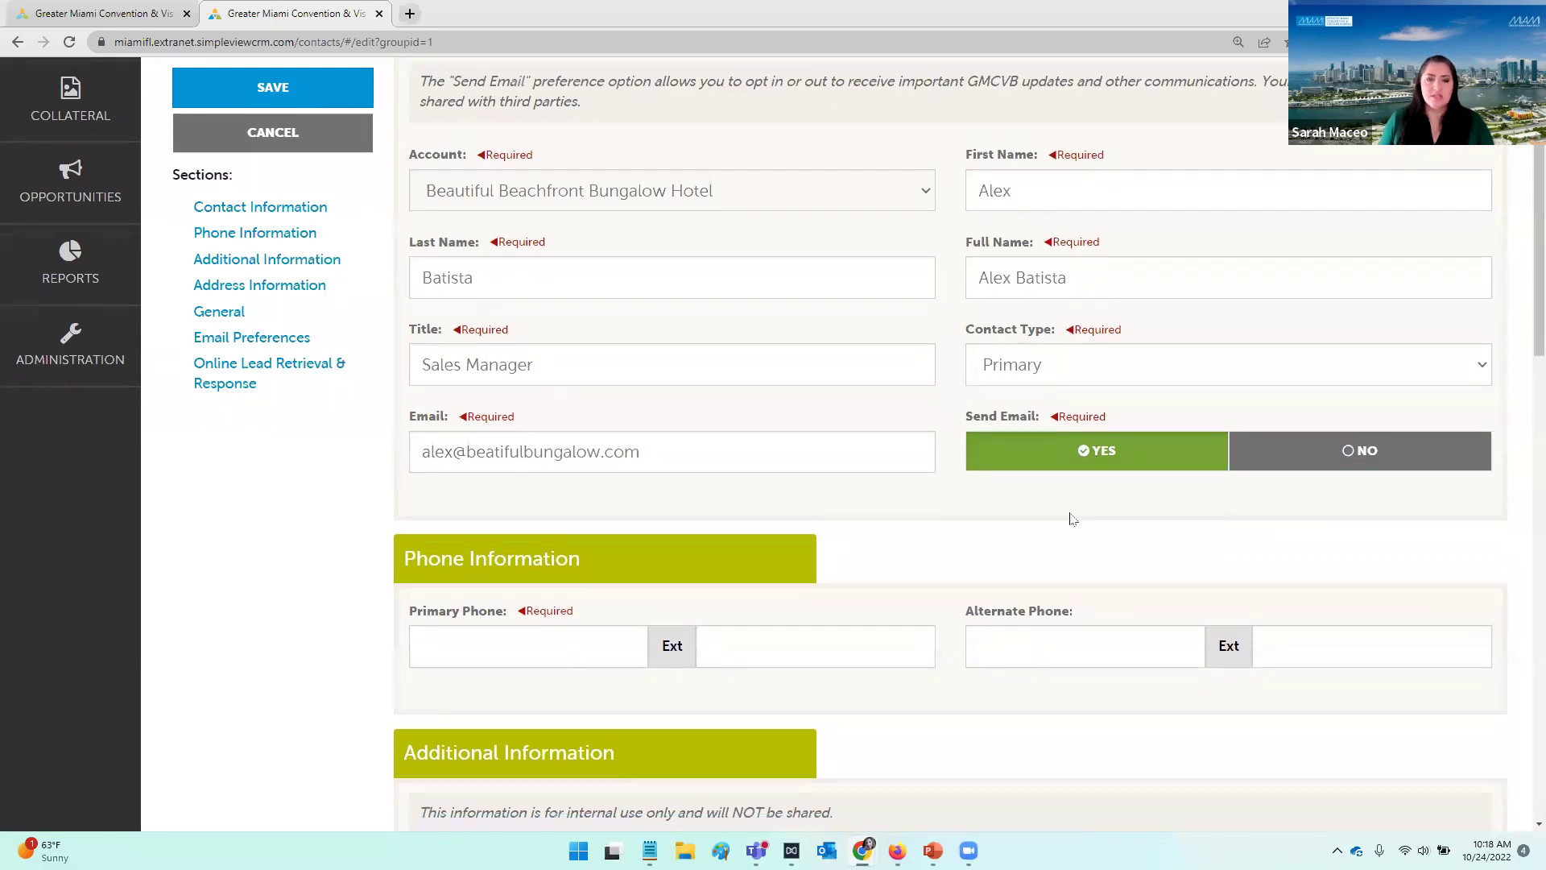
pyautogui.scroll(-1, 1079, 516)
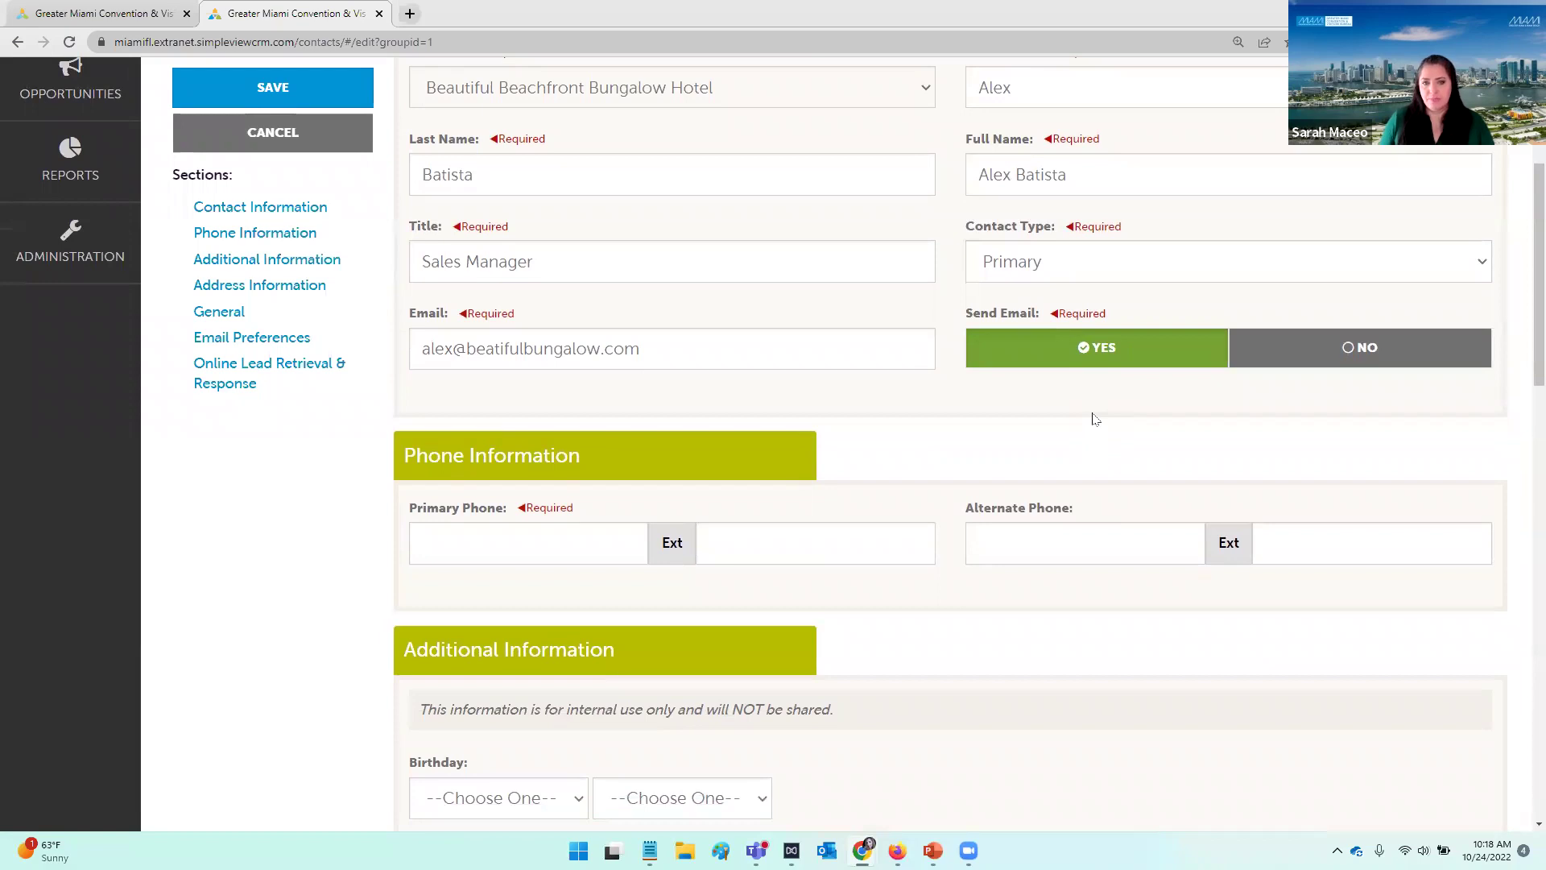
pyautogui.scroll(-1, 1095, 418)
pyautogui.scroll(-2, 1119, 383)
pyautogui.scroll(-2, 1114, 366)
# Step: Enter the contact's primary phone number
pyautogui.click(556, 329)
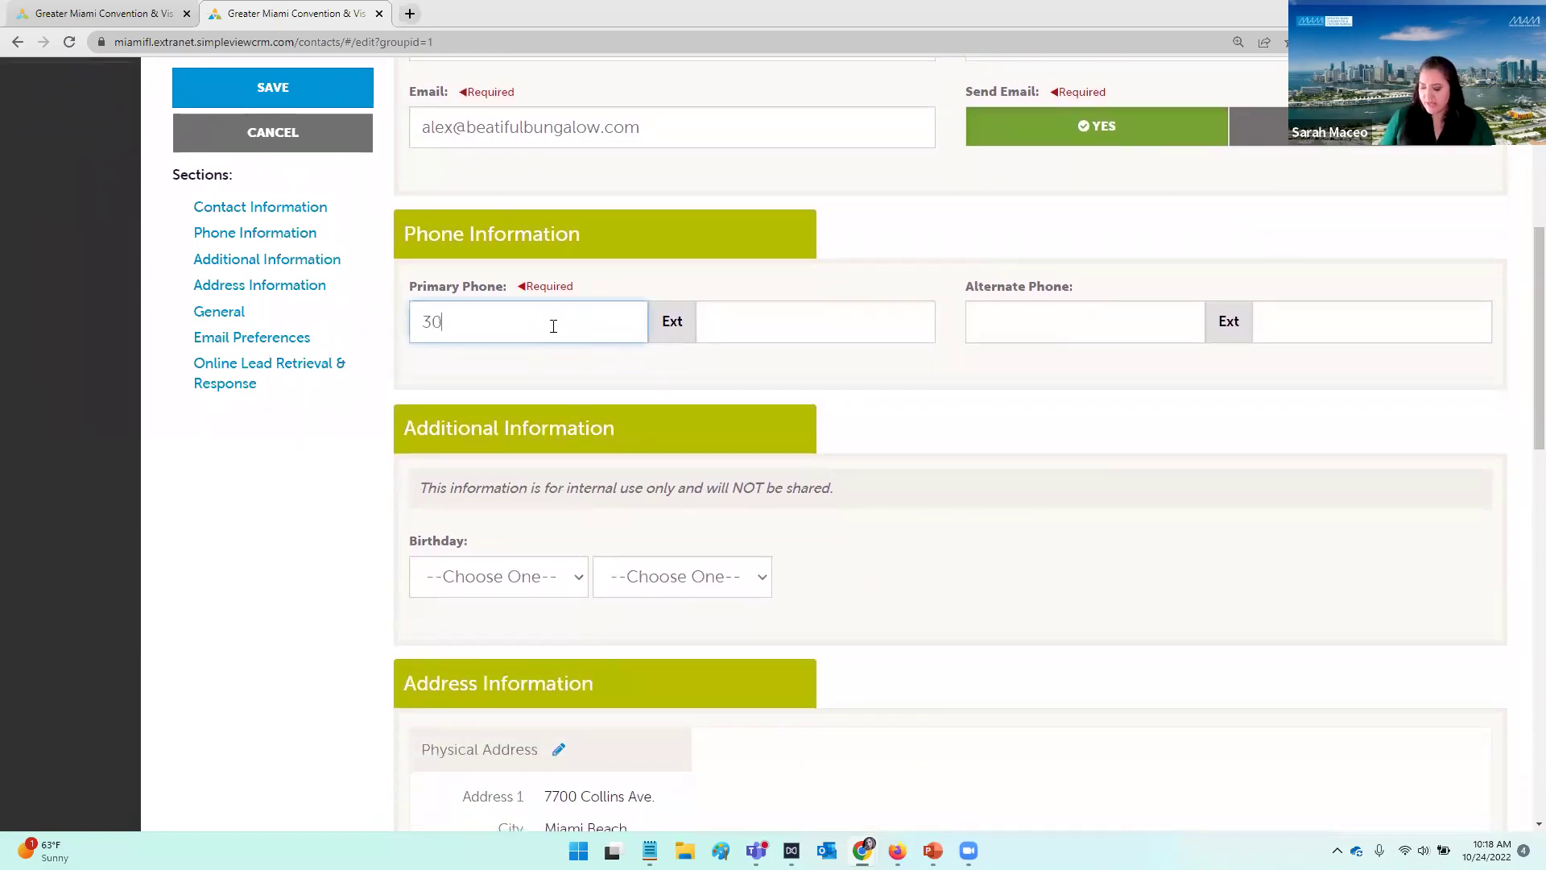
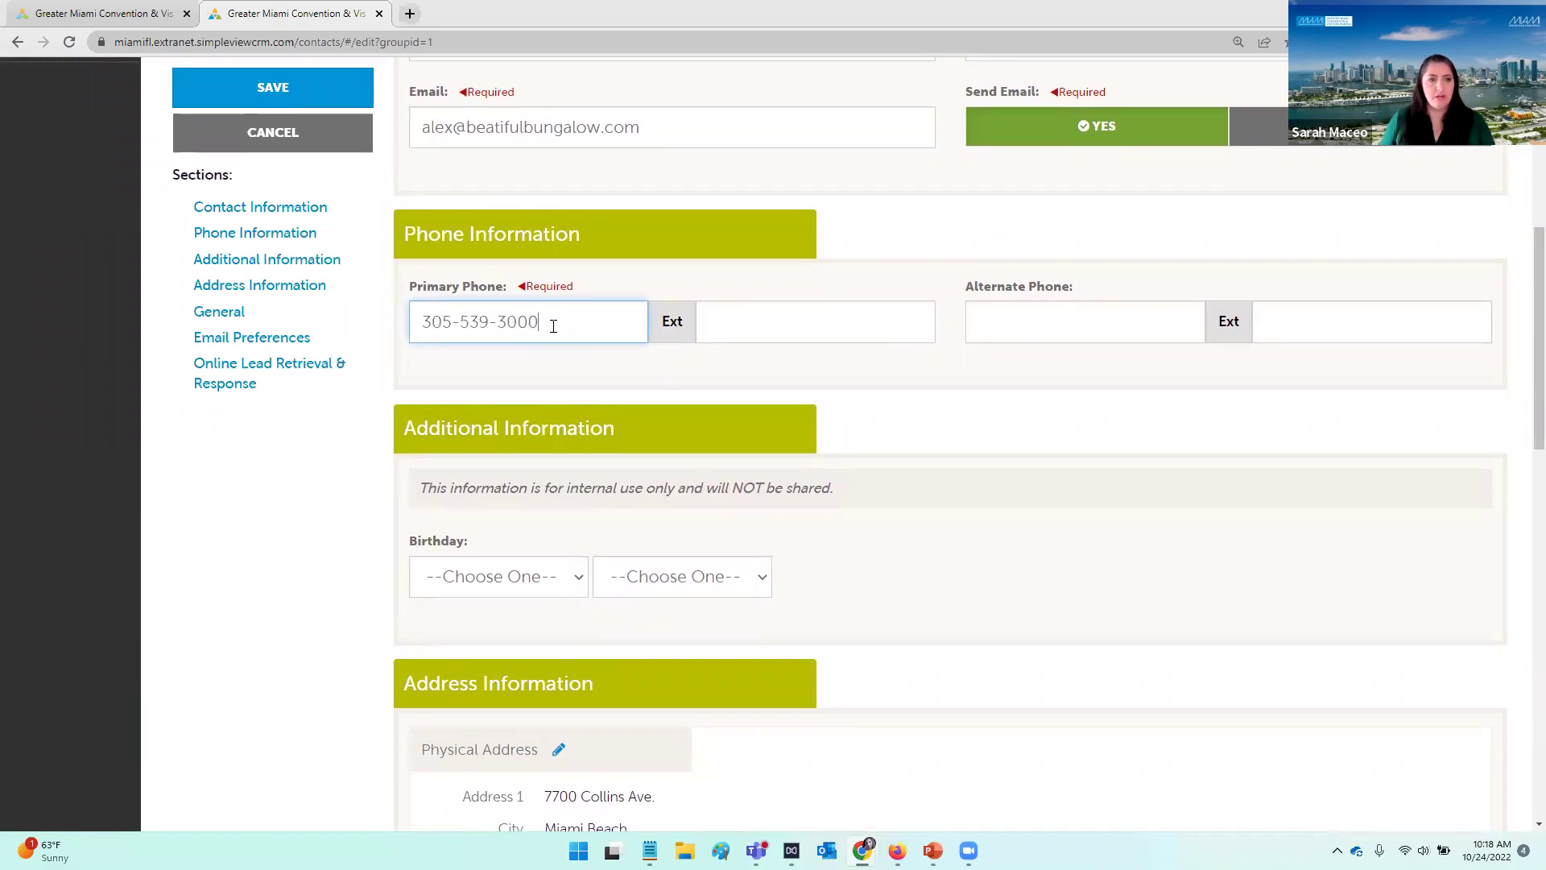
pyautogui.scroll(-3, 1095, 378)
pyautogui.scroll(-2, 1095, 379)
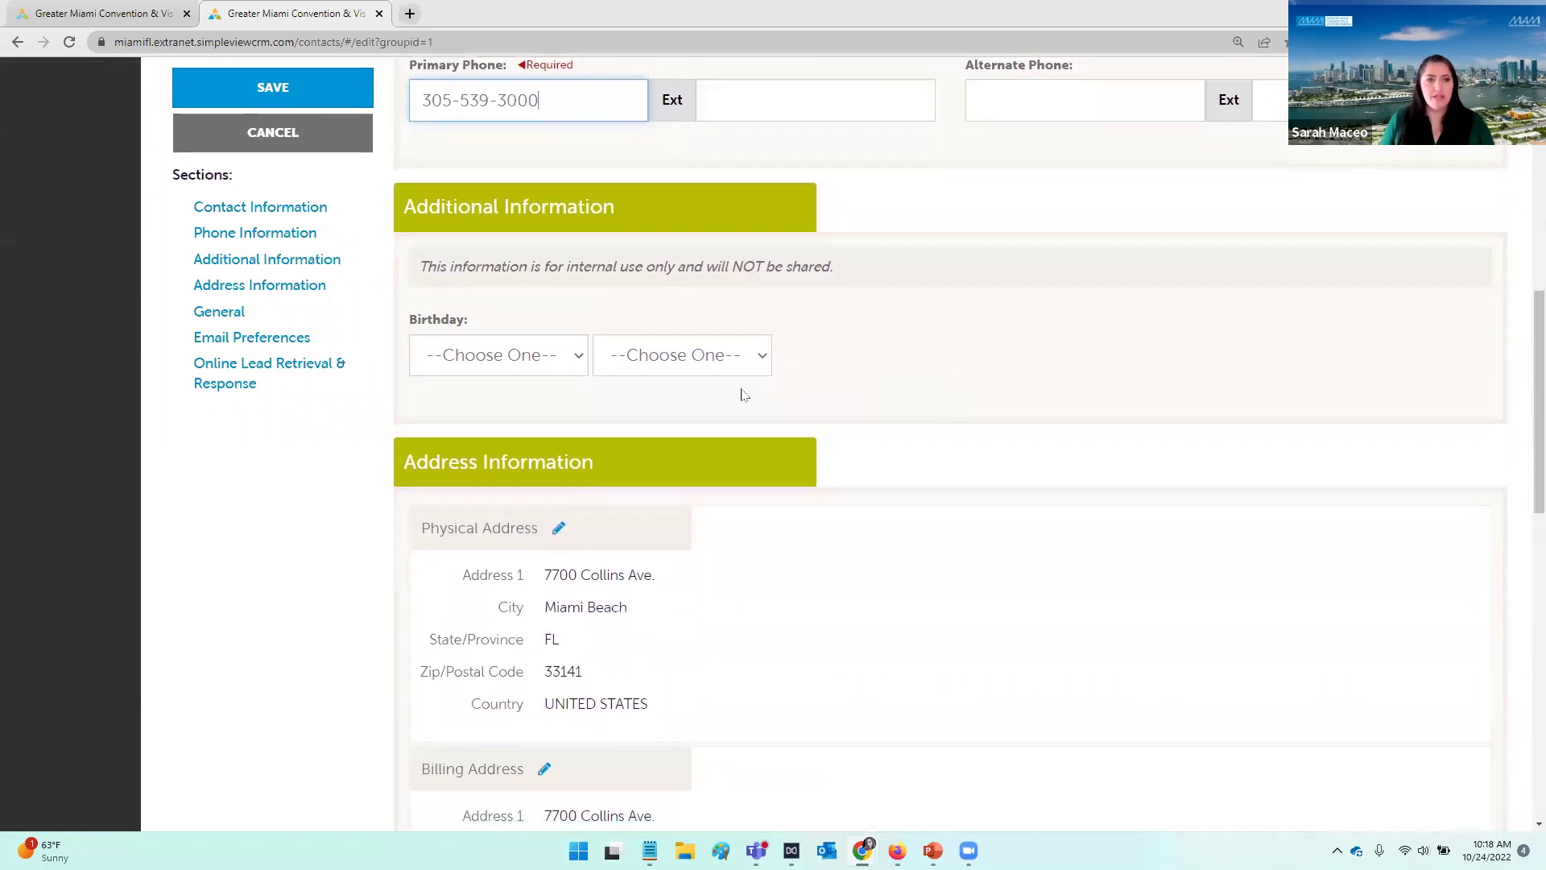
# Step: Set the contact's birthday to May 7
pyautogui.click(478, 362)
pyautogui.click(473, 491)
pyautogui.click(640, 369)
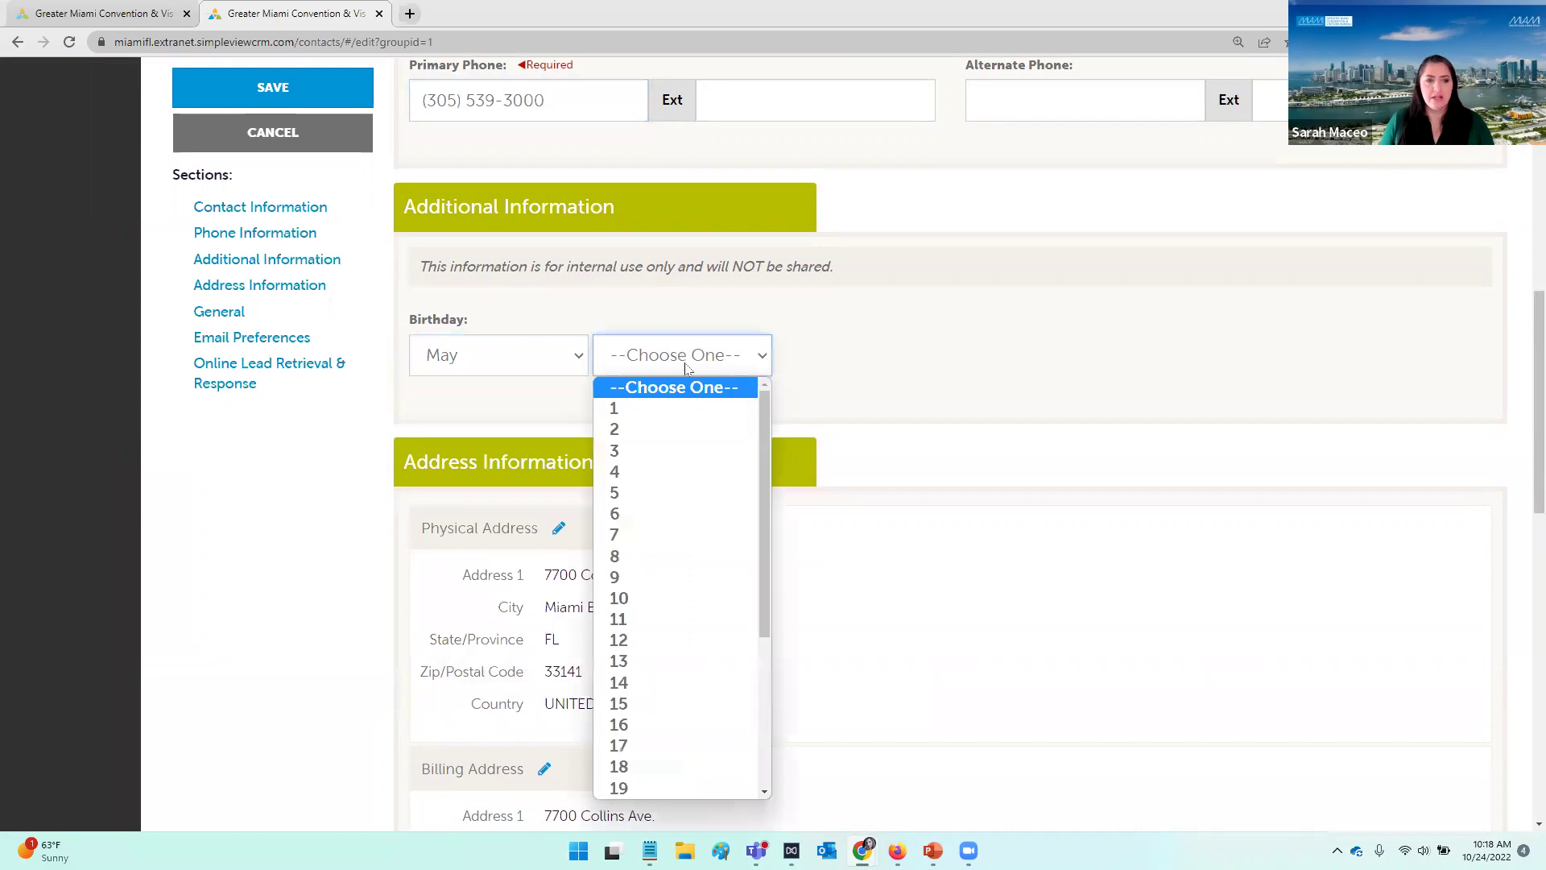
pyautogui.click(645, 535)
pyautogui.click(942, 445)
pyautogui.scroll(-3, 958, 427)
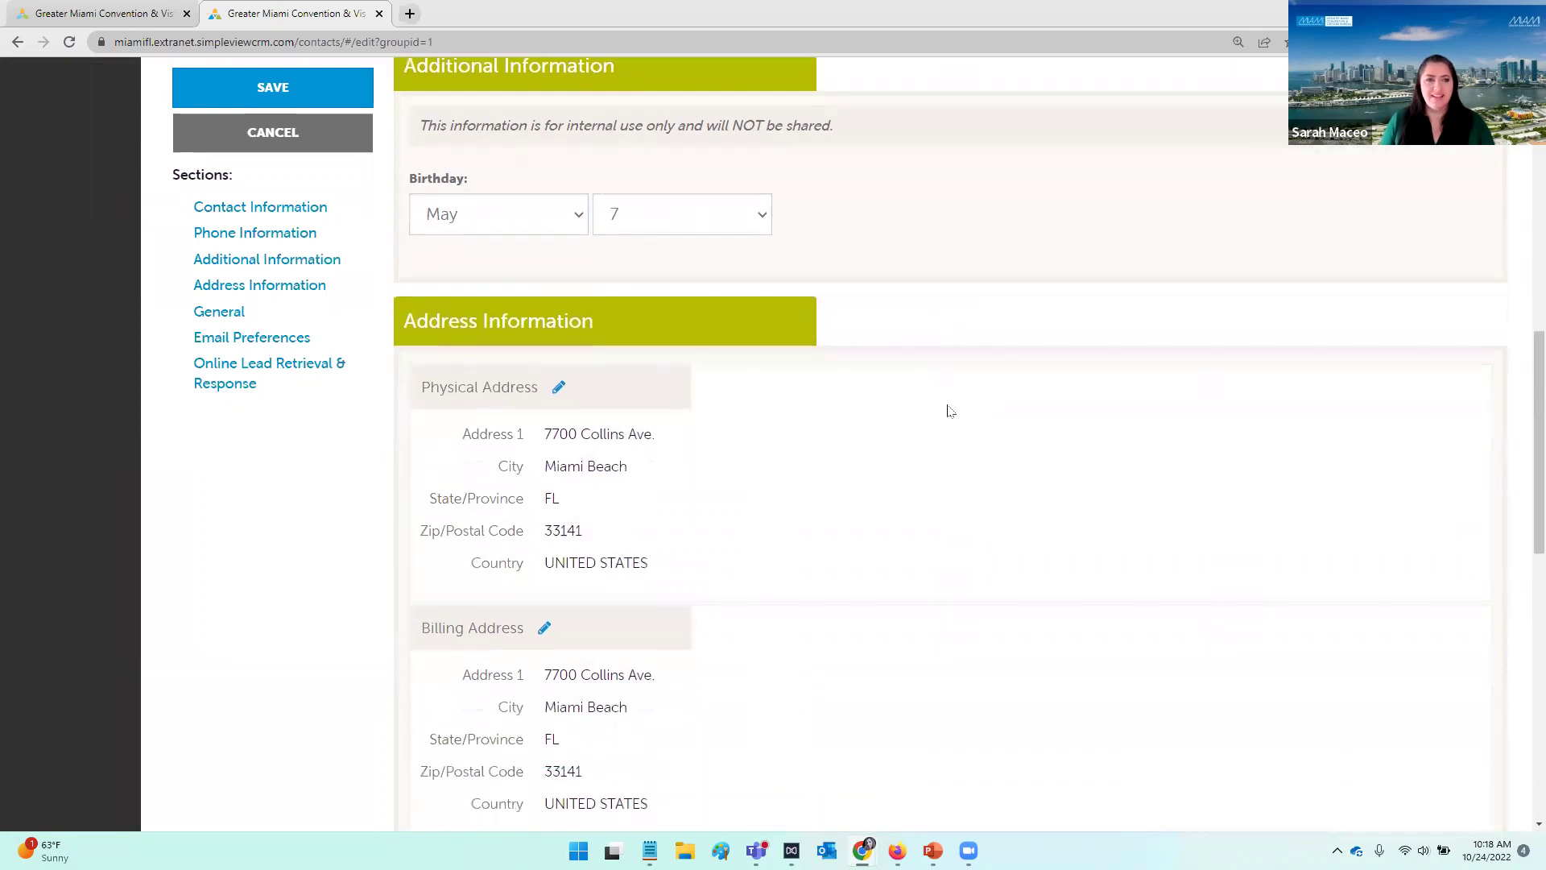
pyautogui.scroll(-1, 1052, 455)
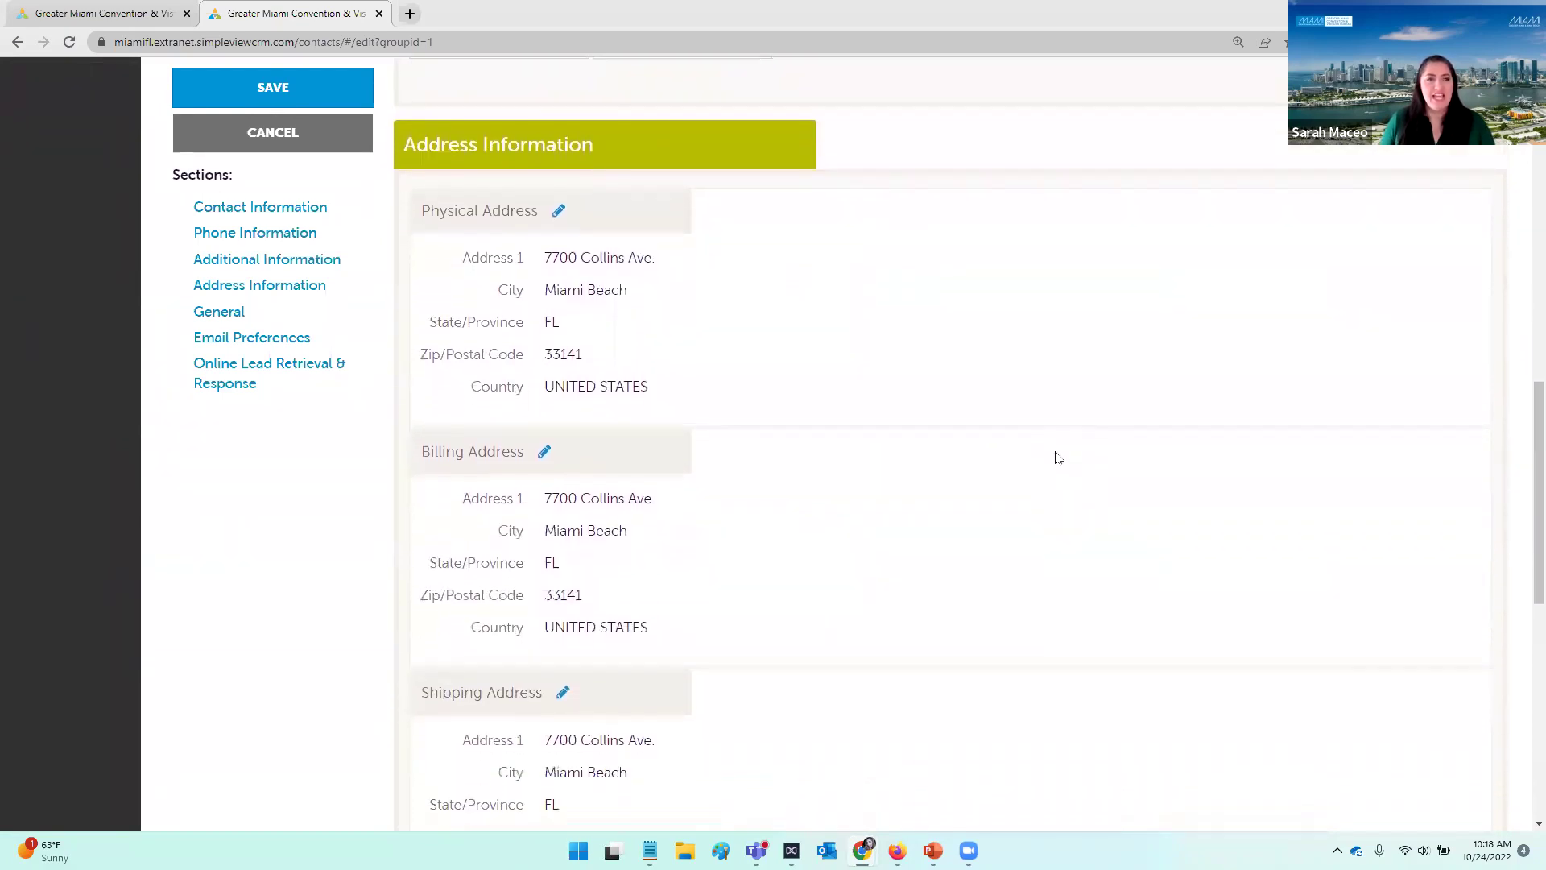
pyautogui.scroll(-1, 1047, 471)
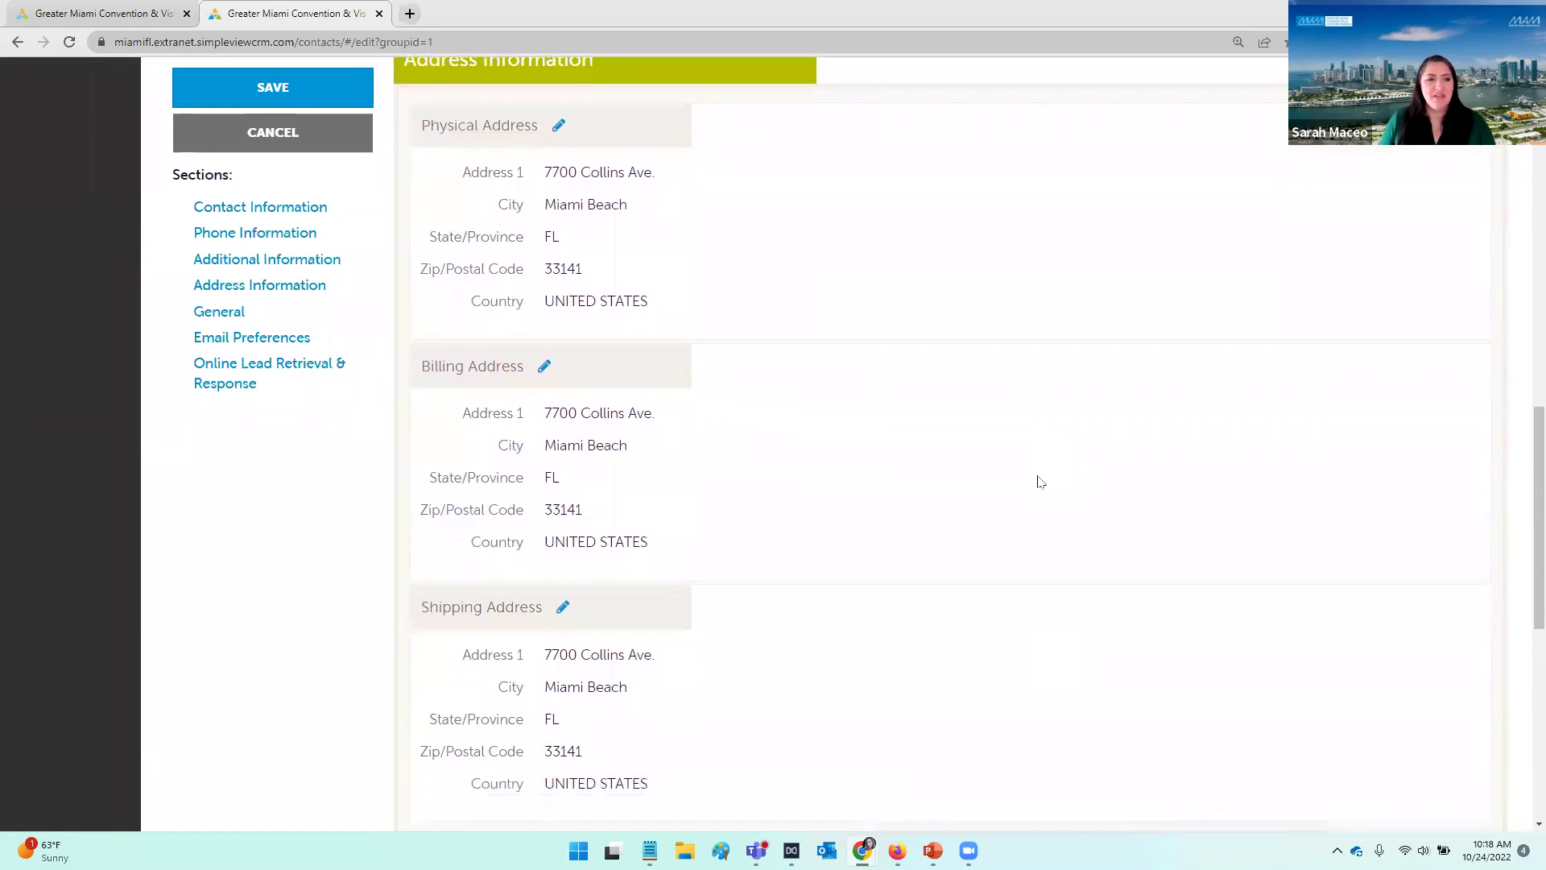
pyautogui.scroll(-2, 1045, 480)
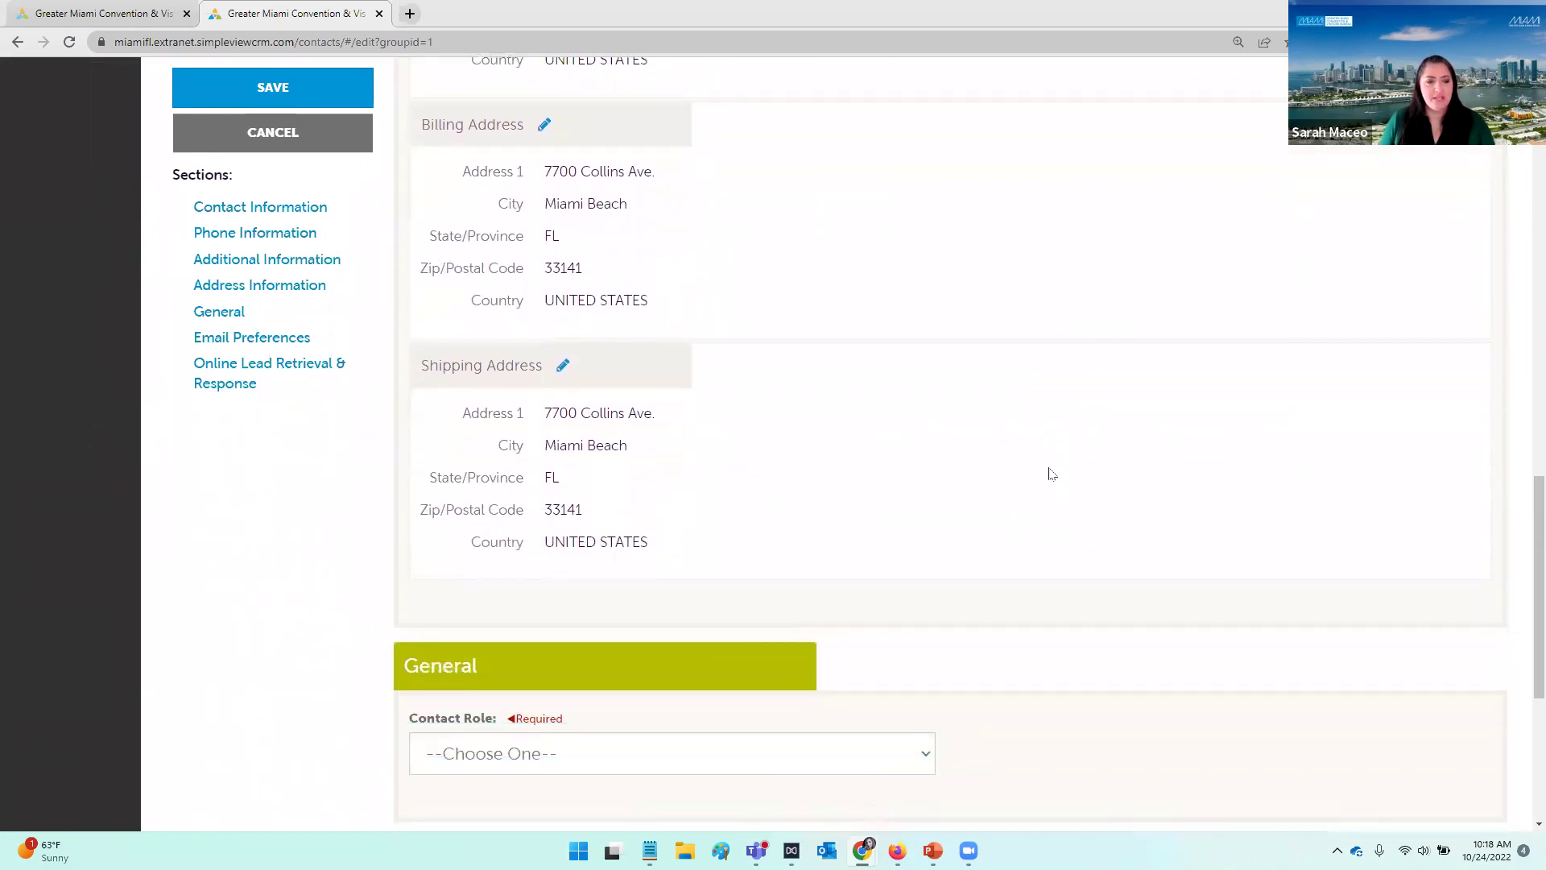
# Step: Choose Sales as the contact role
pyautogui.scroll(-5, 1052, 472)
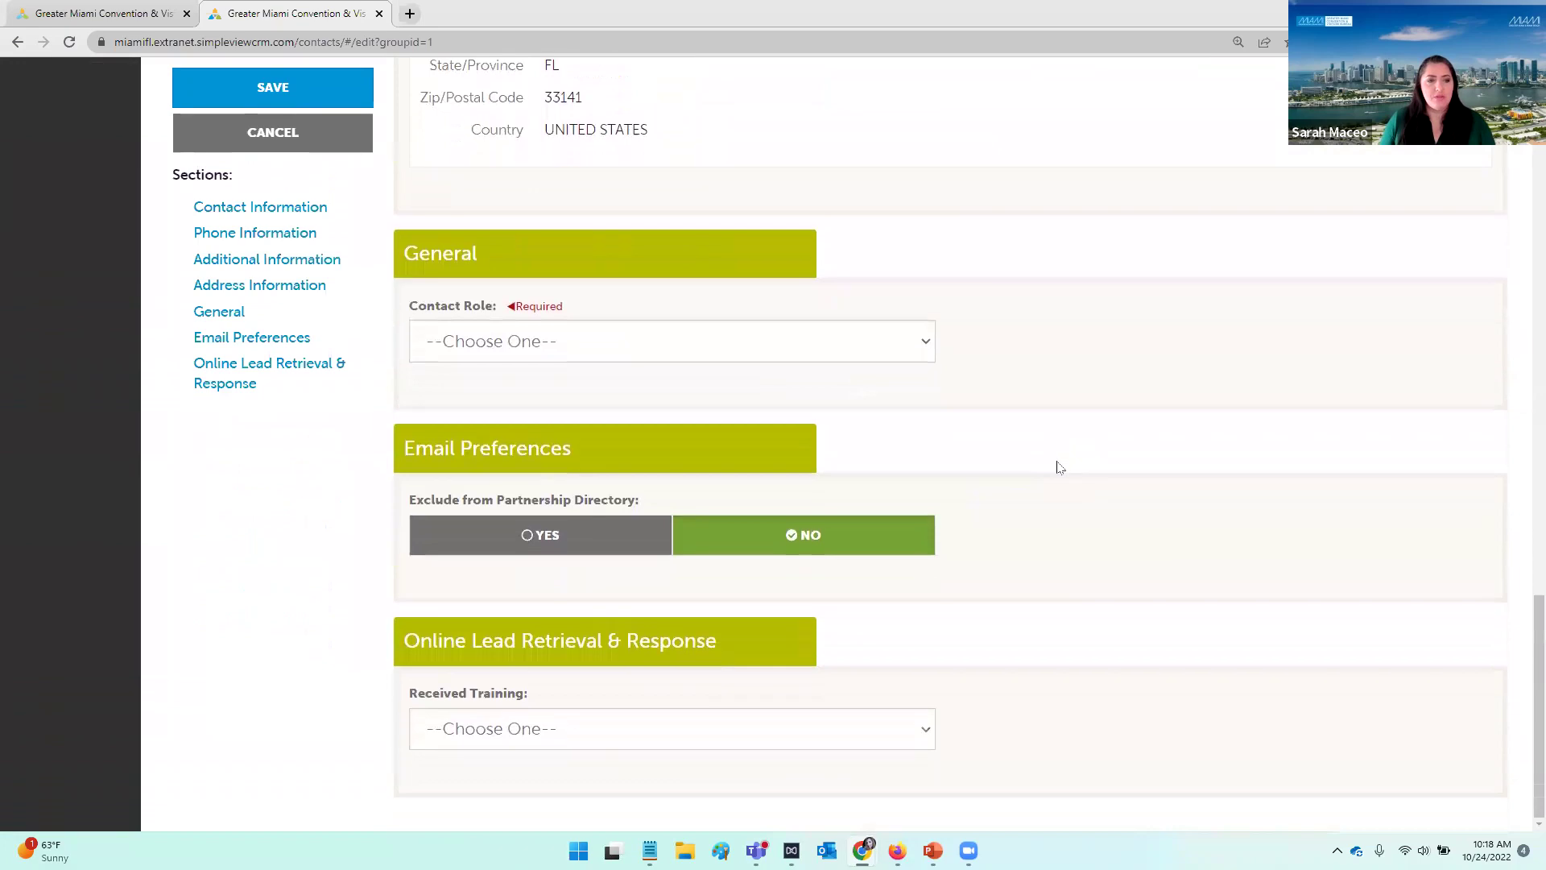
pyautogui.click(675, 349)
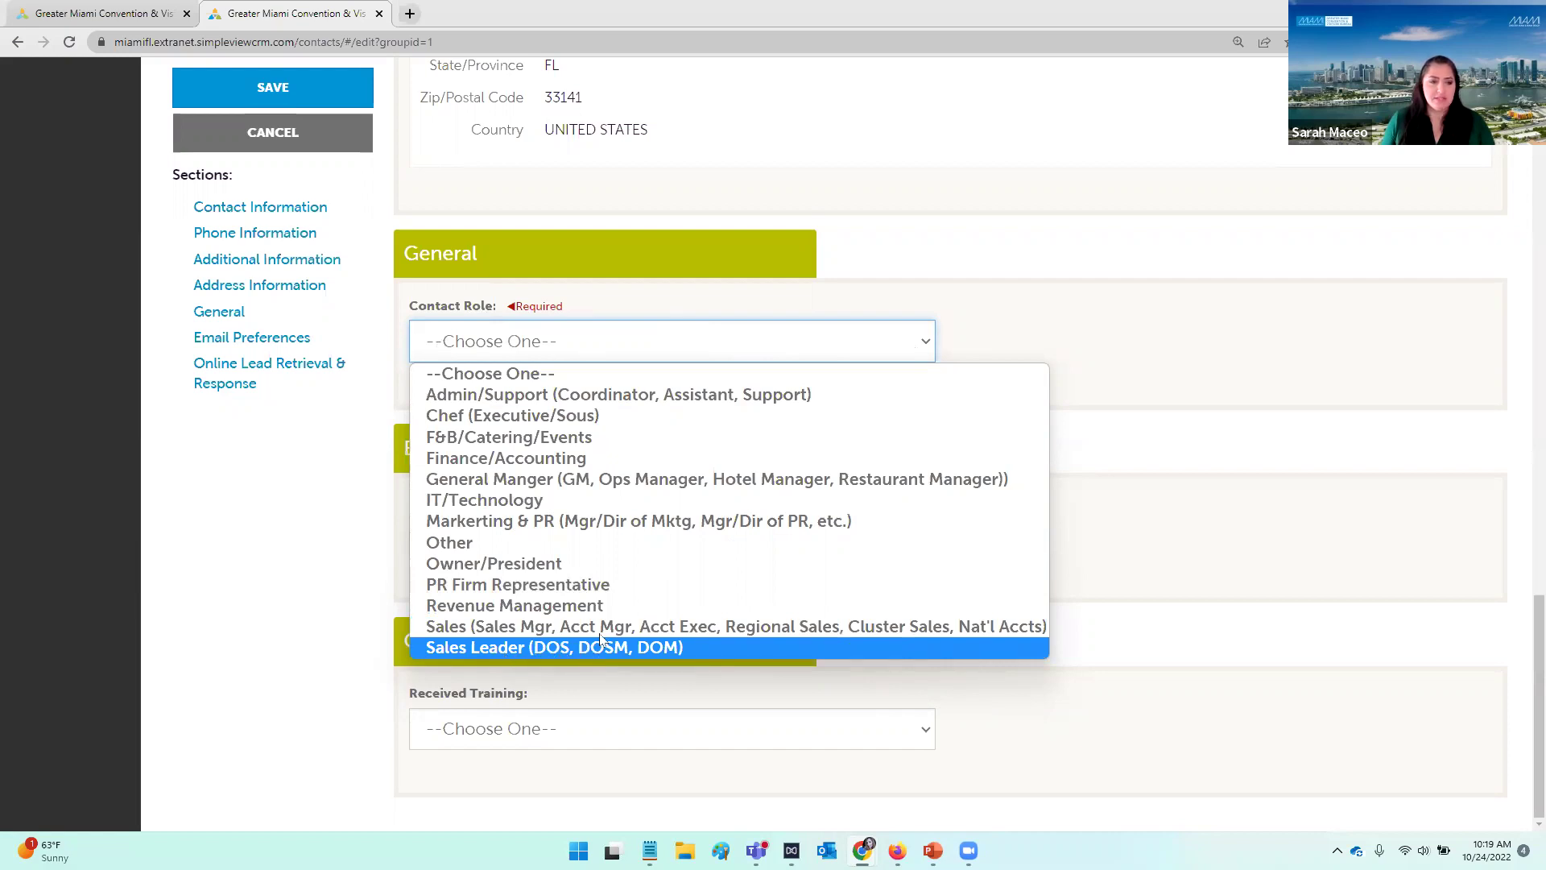
pyautogui.click(605, 629)
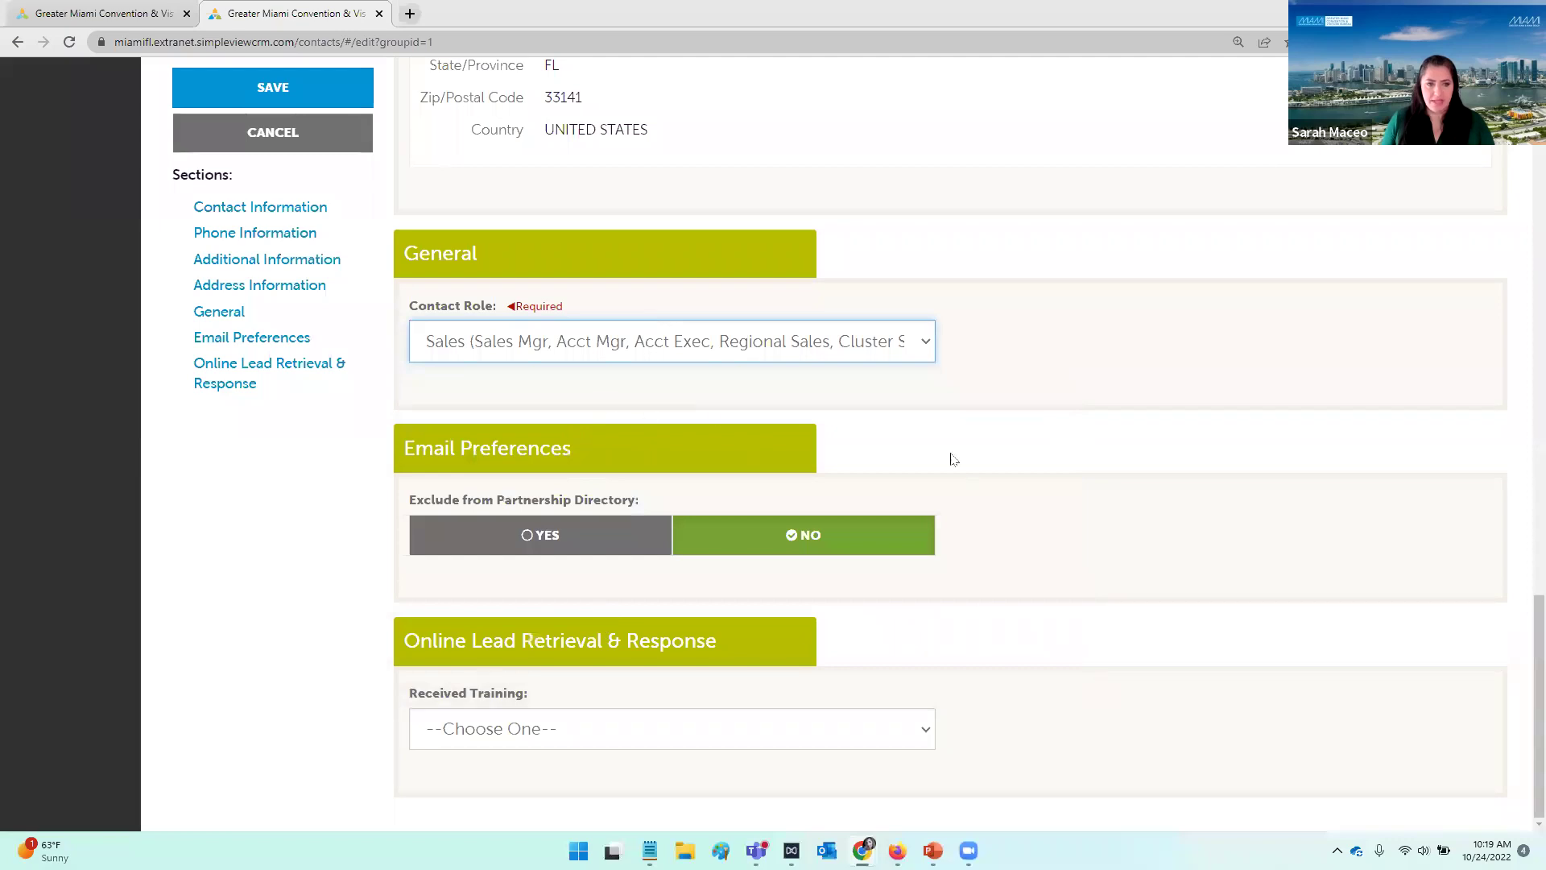
pyautogui.click(1098, 392)
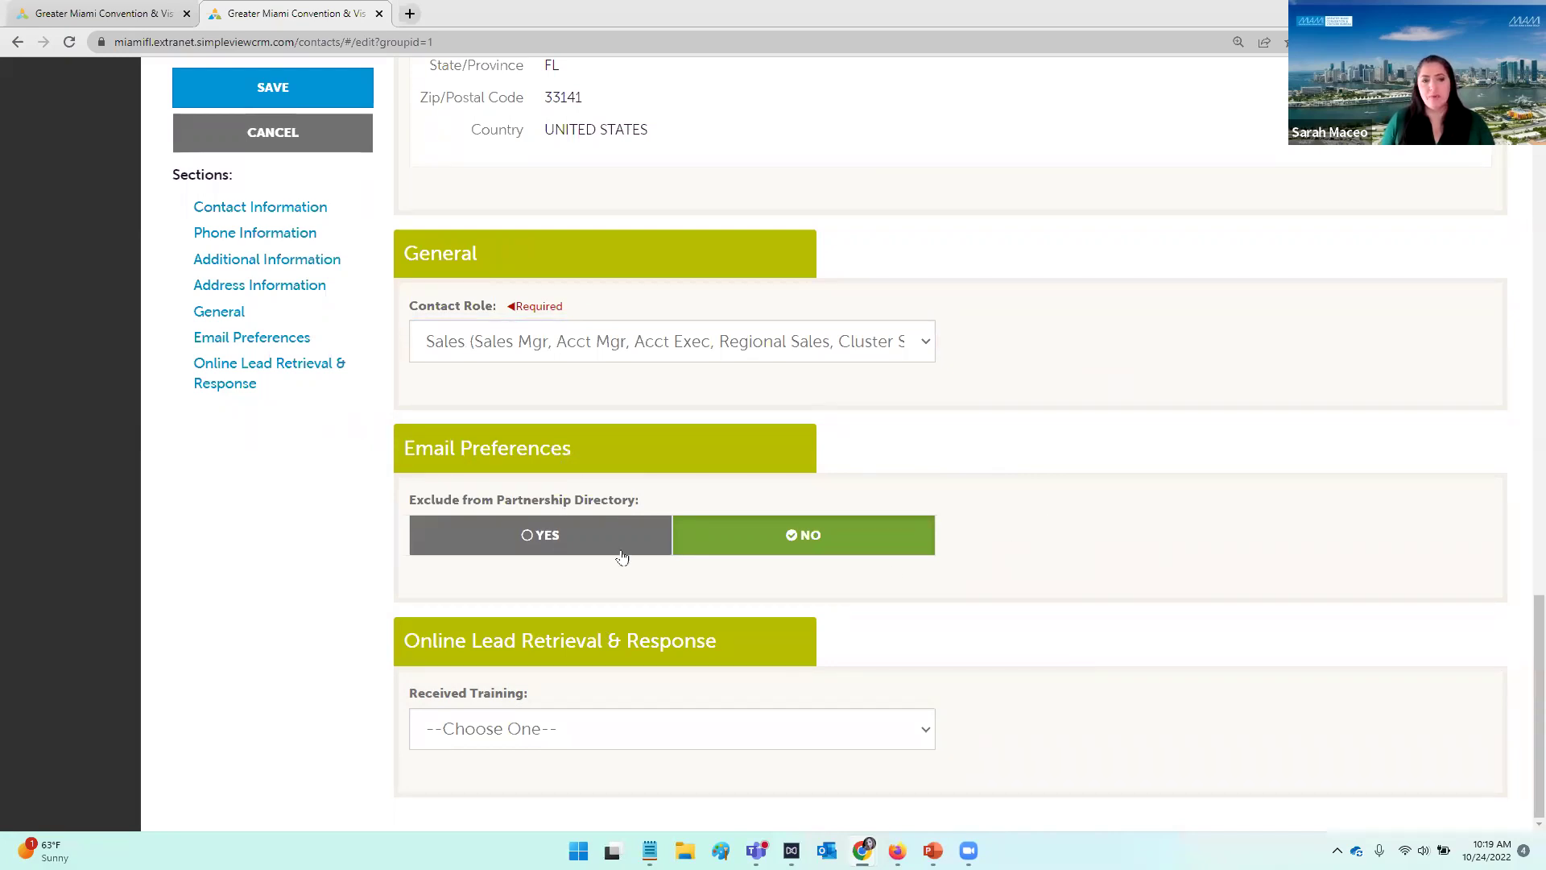
# Step: Leave Exclude from Partnership Directory at No and return to the top of the form
pyautogui.click(545, 551)
pyautogui.click(801, 547)
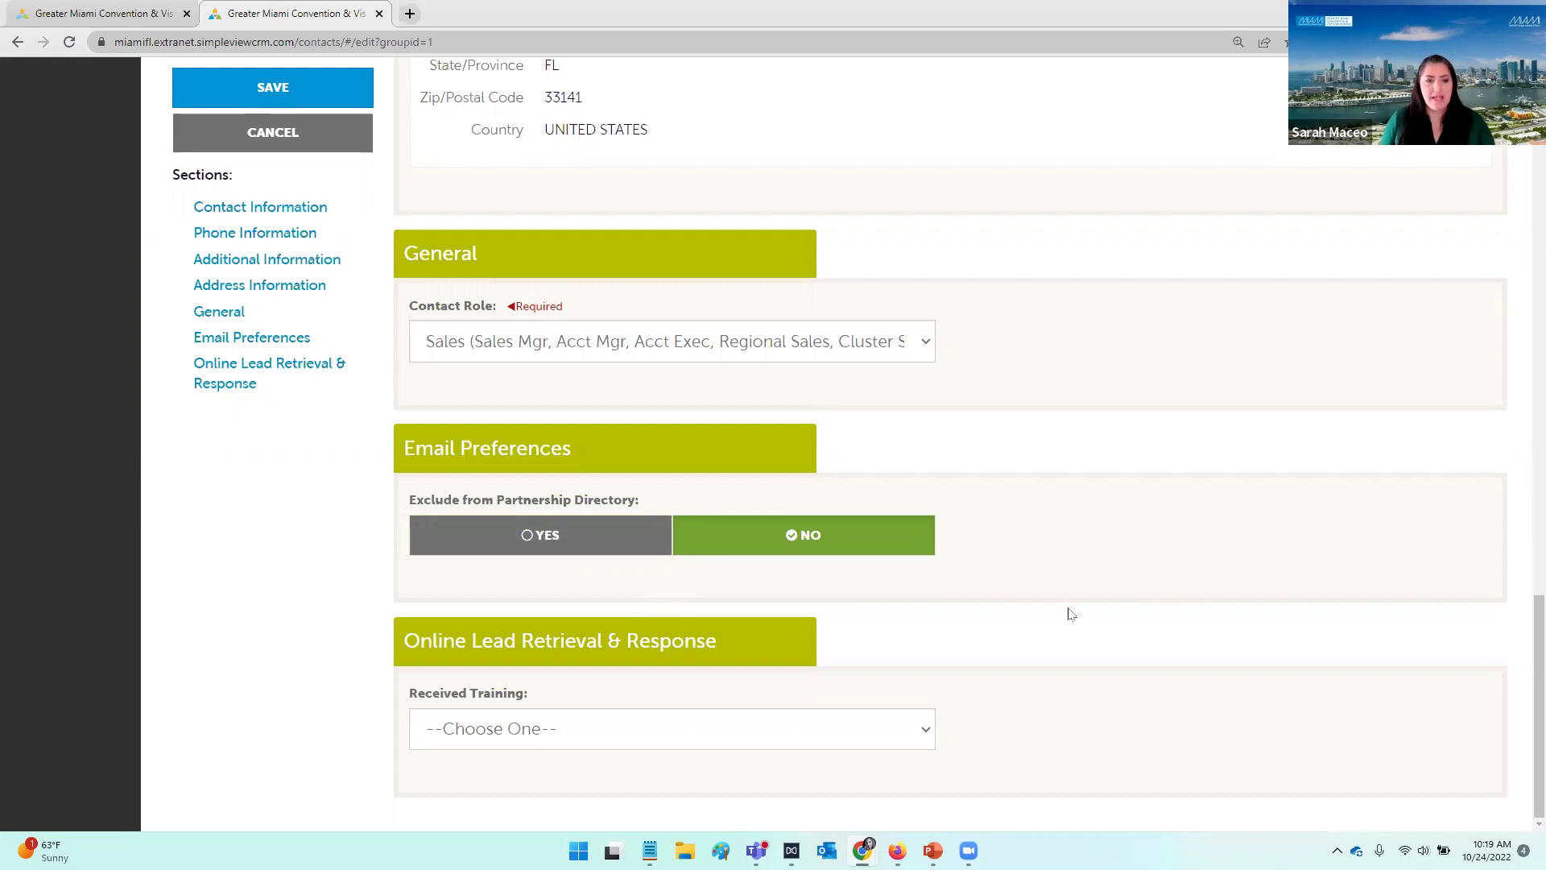
pyautogui.scroll(3, 1079, 636)
pyautogui.scroll(-3, 1080, 636)
pyautogui.scroll(1, 877, 693)
pyautogui.scroll(1, 878, 691)
pyautogui.scroll(-2, 880, 686)
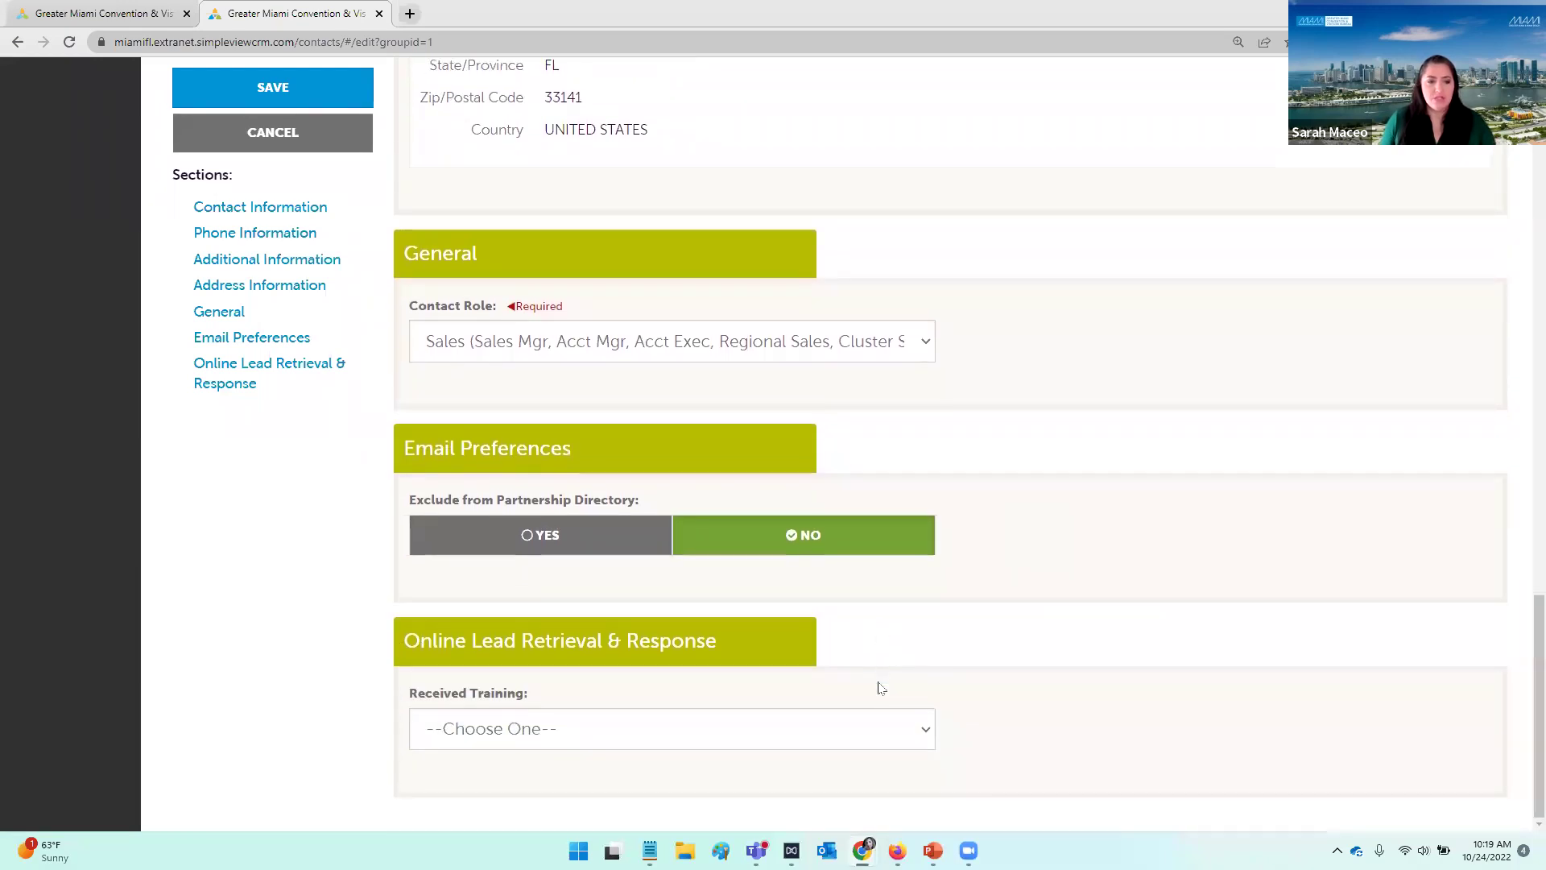
pyautogui.scroll(12, 887, 666)
pyautogui.scroll(10, 887, 651)
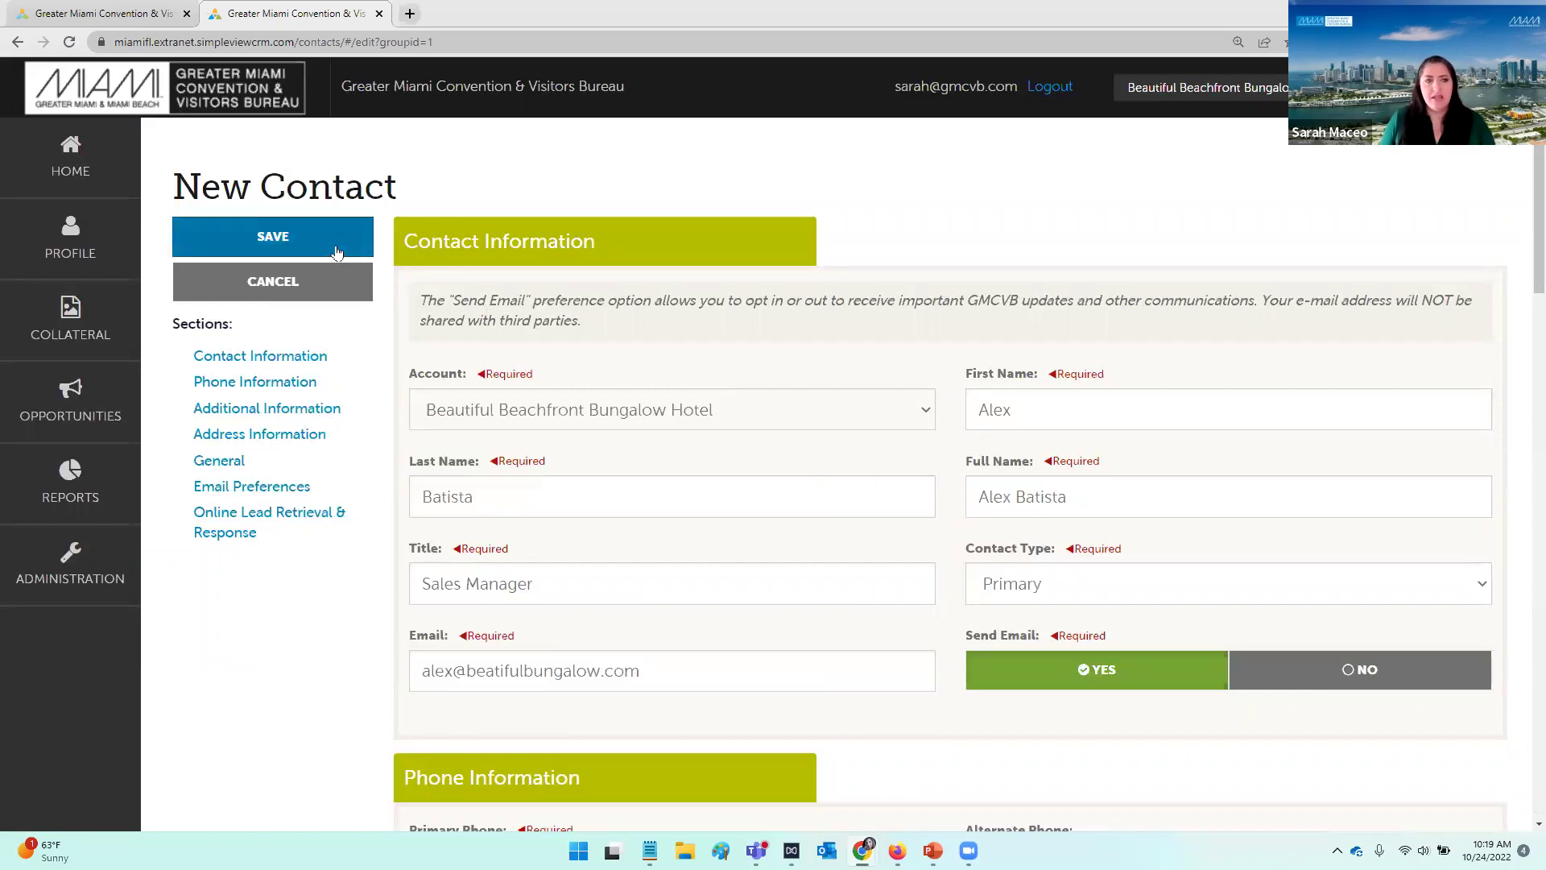
# Step: Save the new contact and review its Contact Details down to the permissions section
pyautogui.click(337, 245)
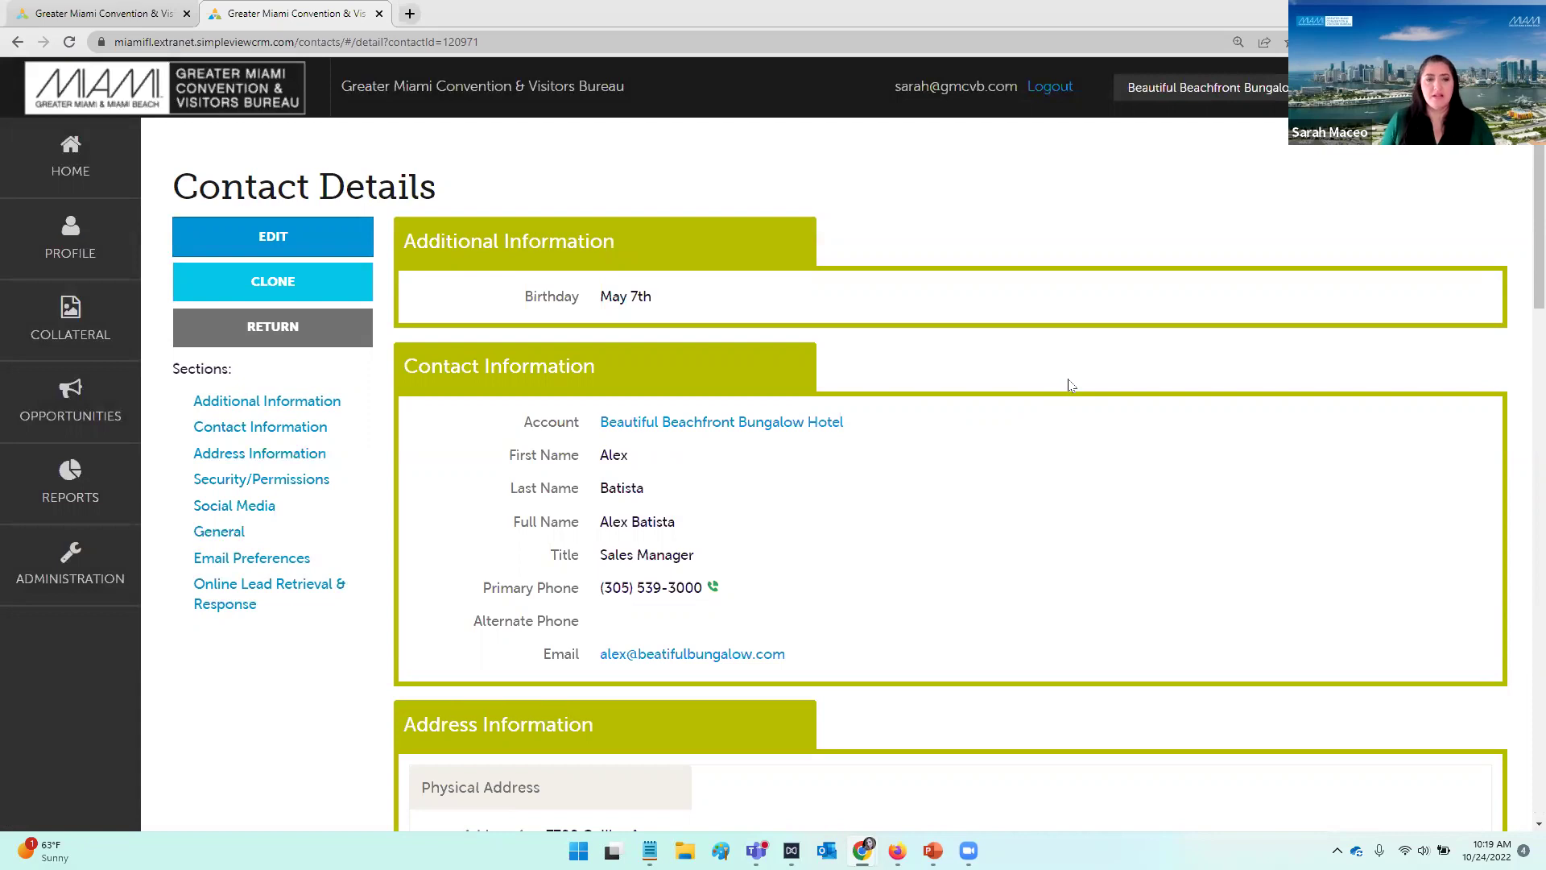
pyautogui.scroll(-2, 1072, 385)
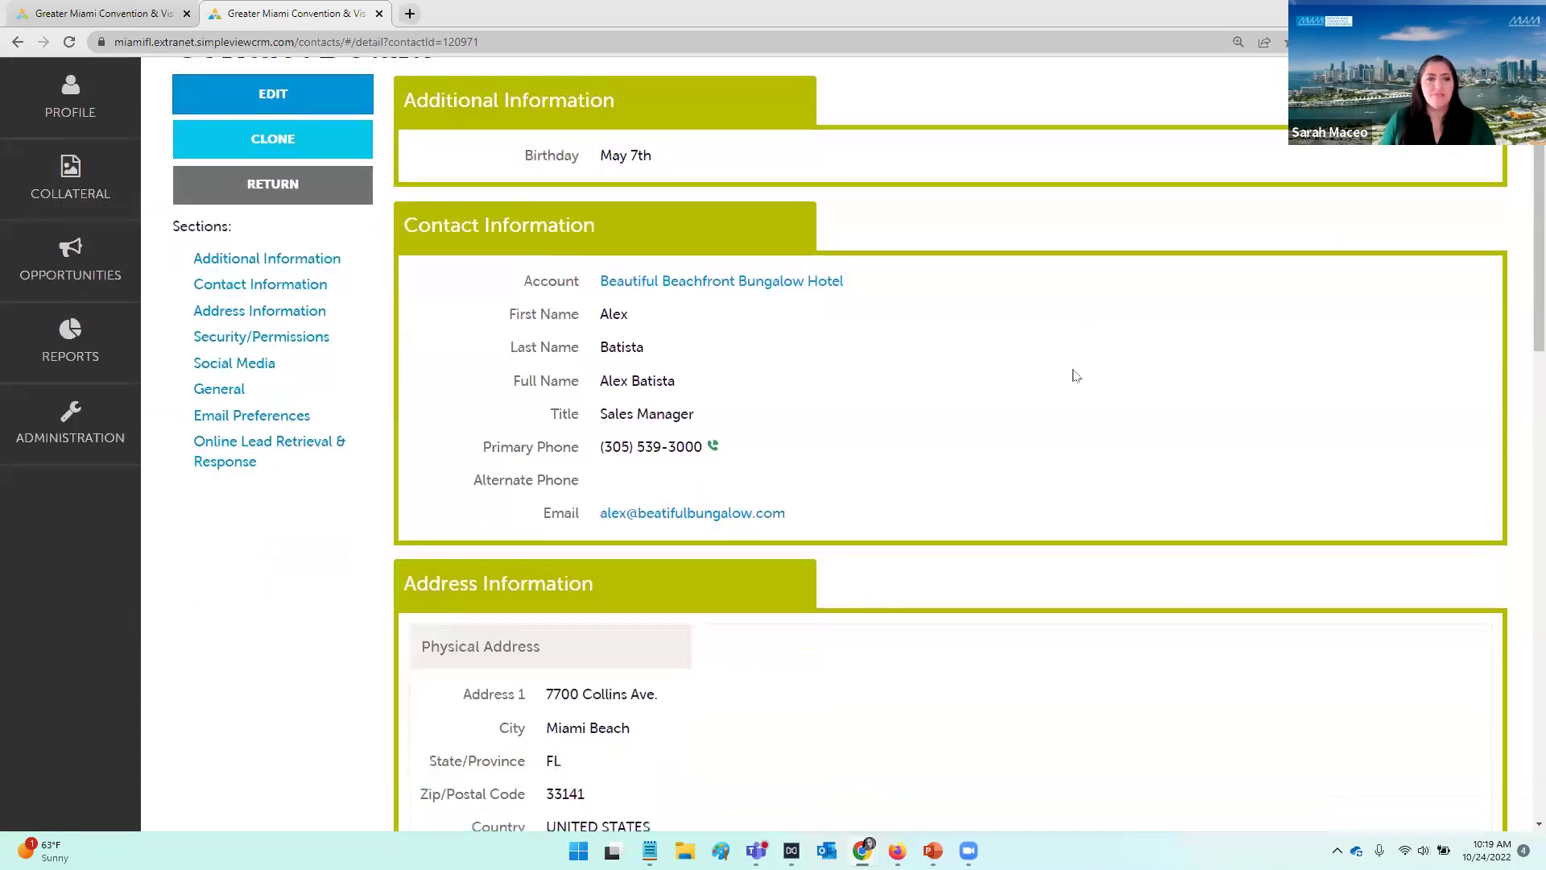
pyautogui.scroll(2, 1076, 375)
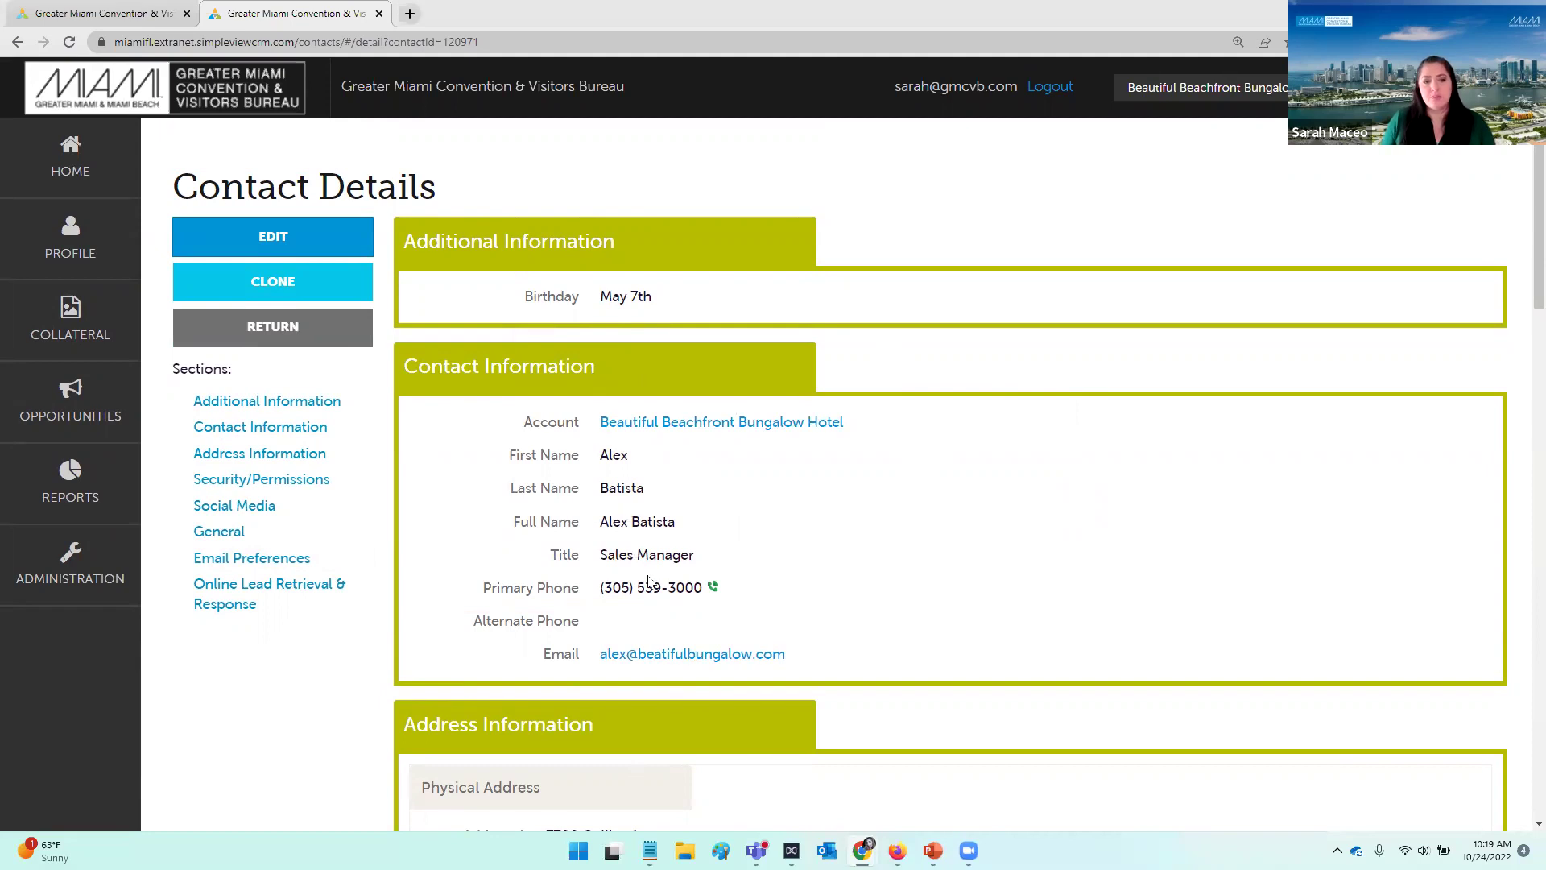
pyautogui.scroll(-1, 757, 458)
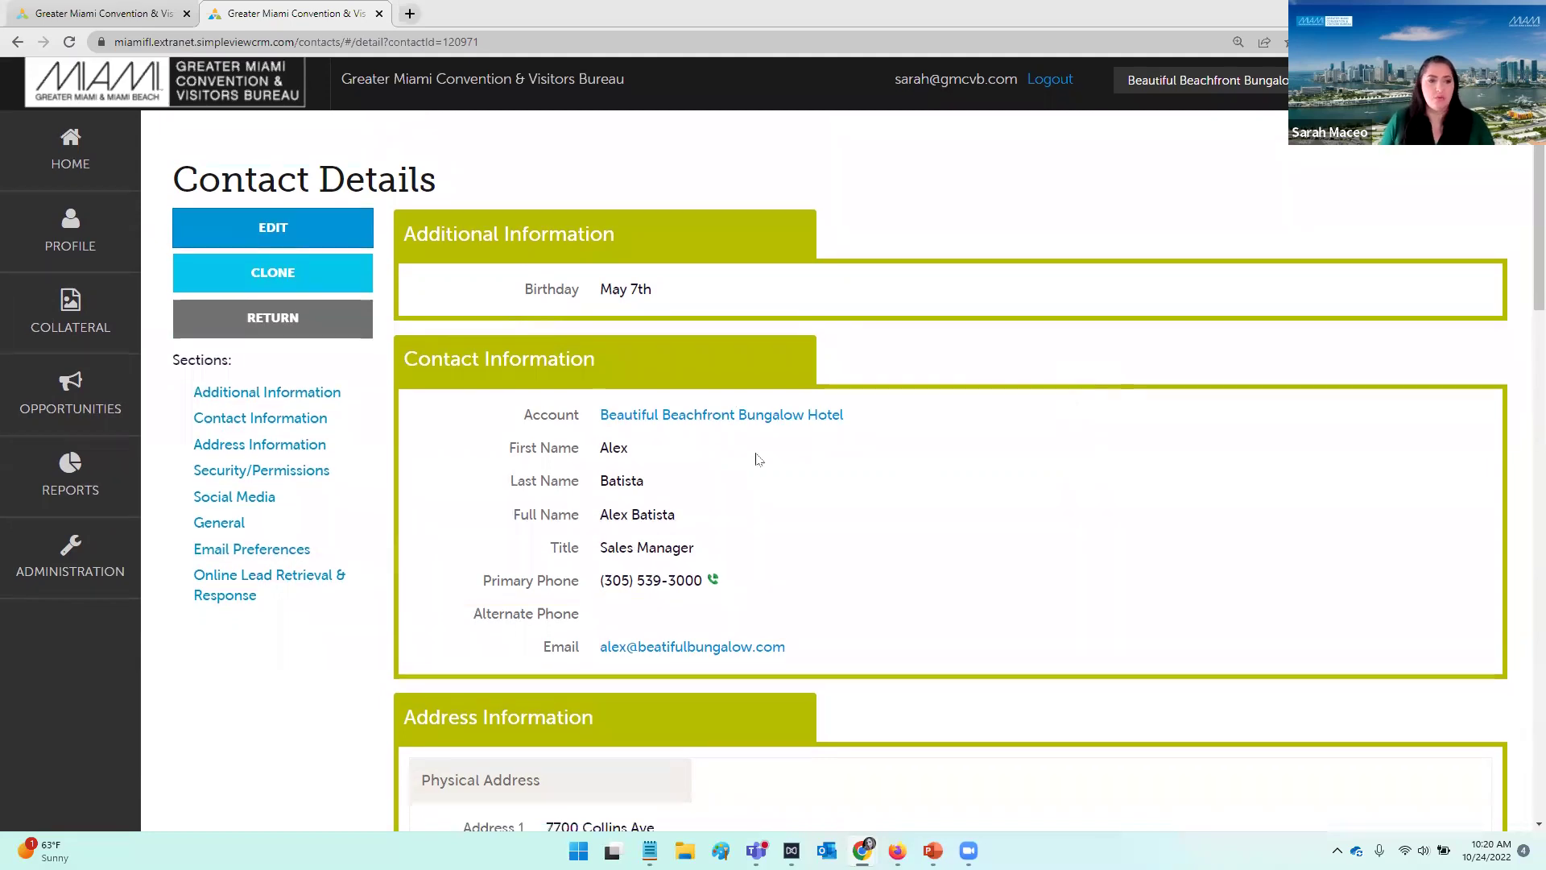
pyautogui.scroll(-10, 756, 459)
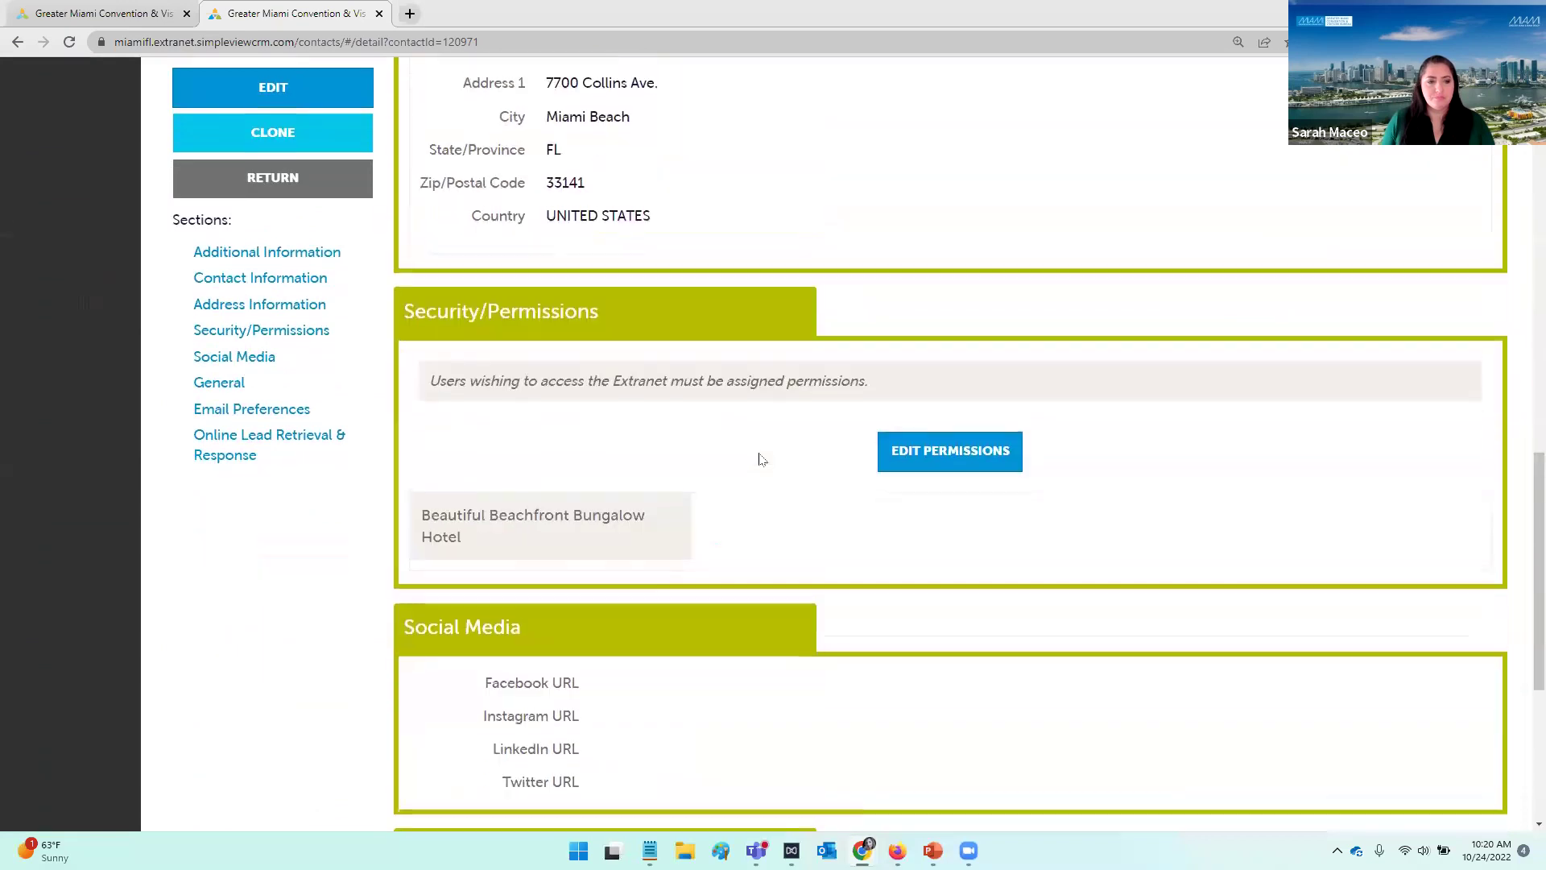
pyautogui.scroll(1, 572, 379)
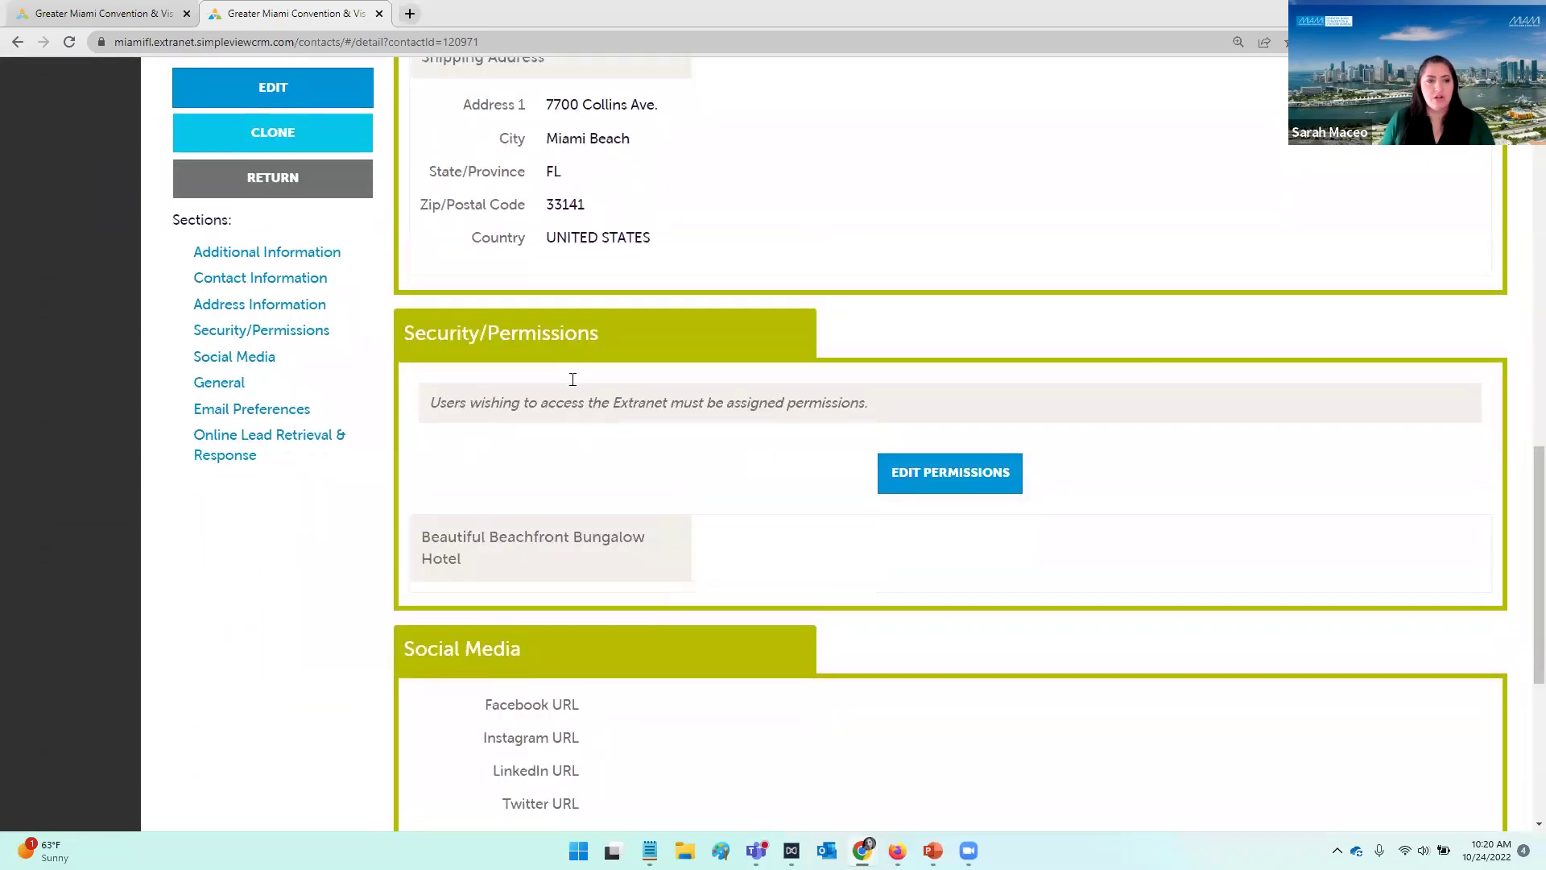
pyautogui.scroll(1, 572, 379)
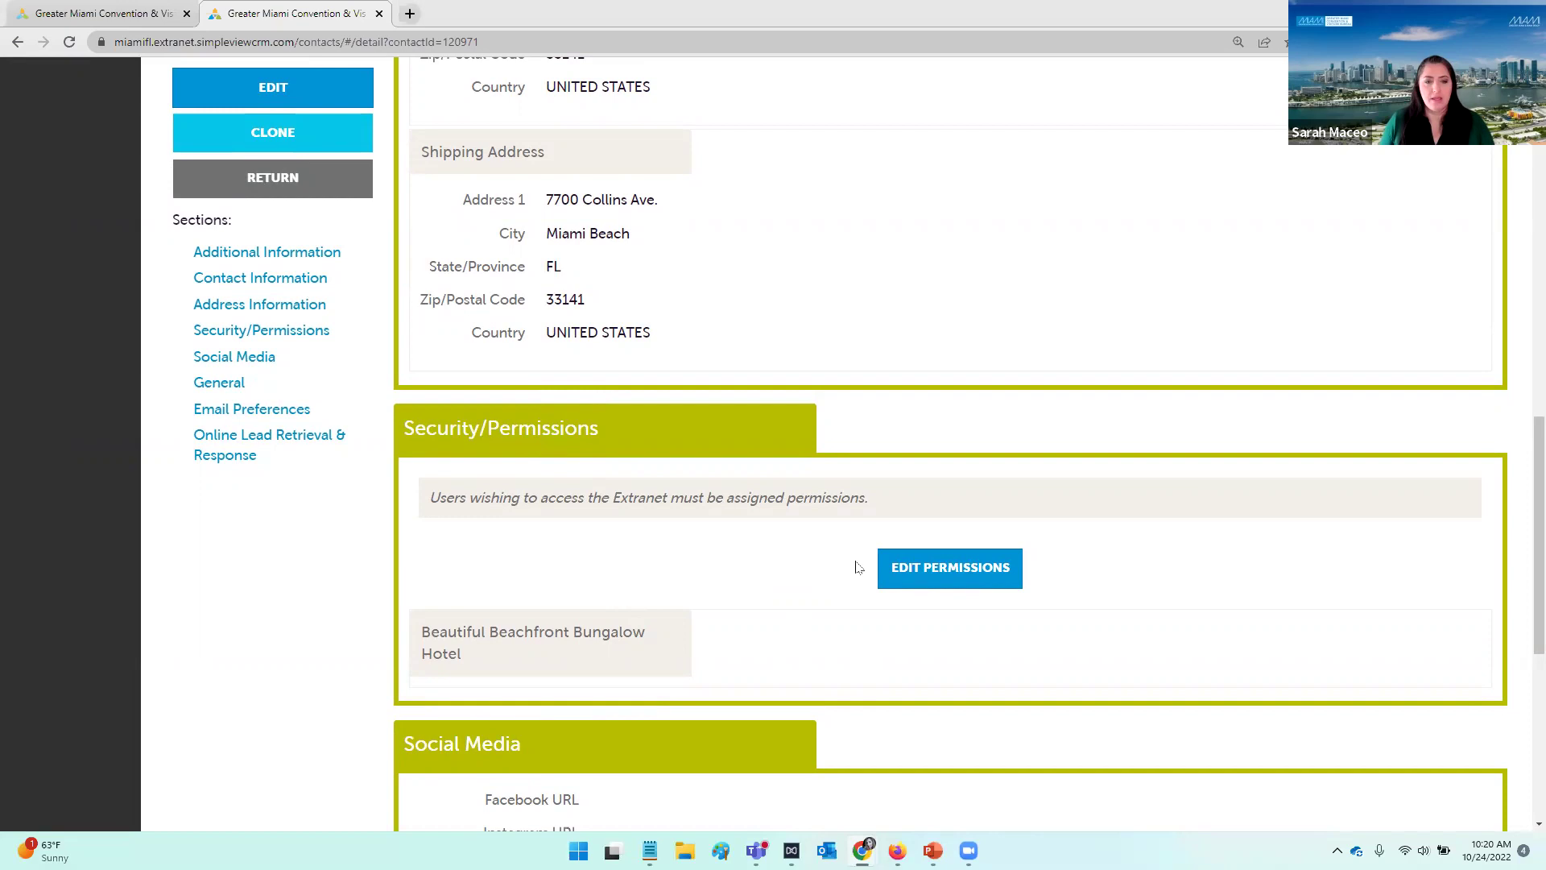
# Step: In the contact's permissions, enable Extranet Access and tick Sales RFP Contact
pyautogui.click(953, 587)
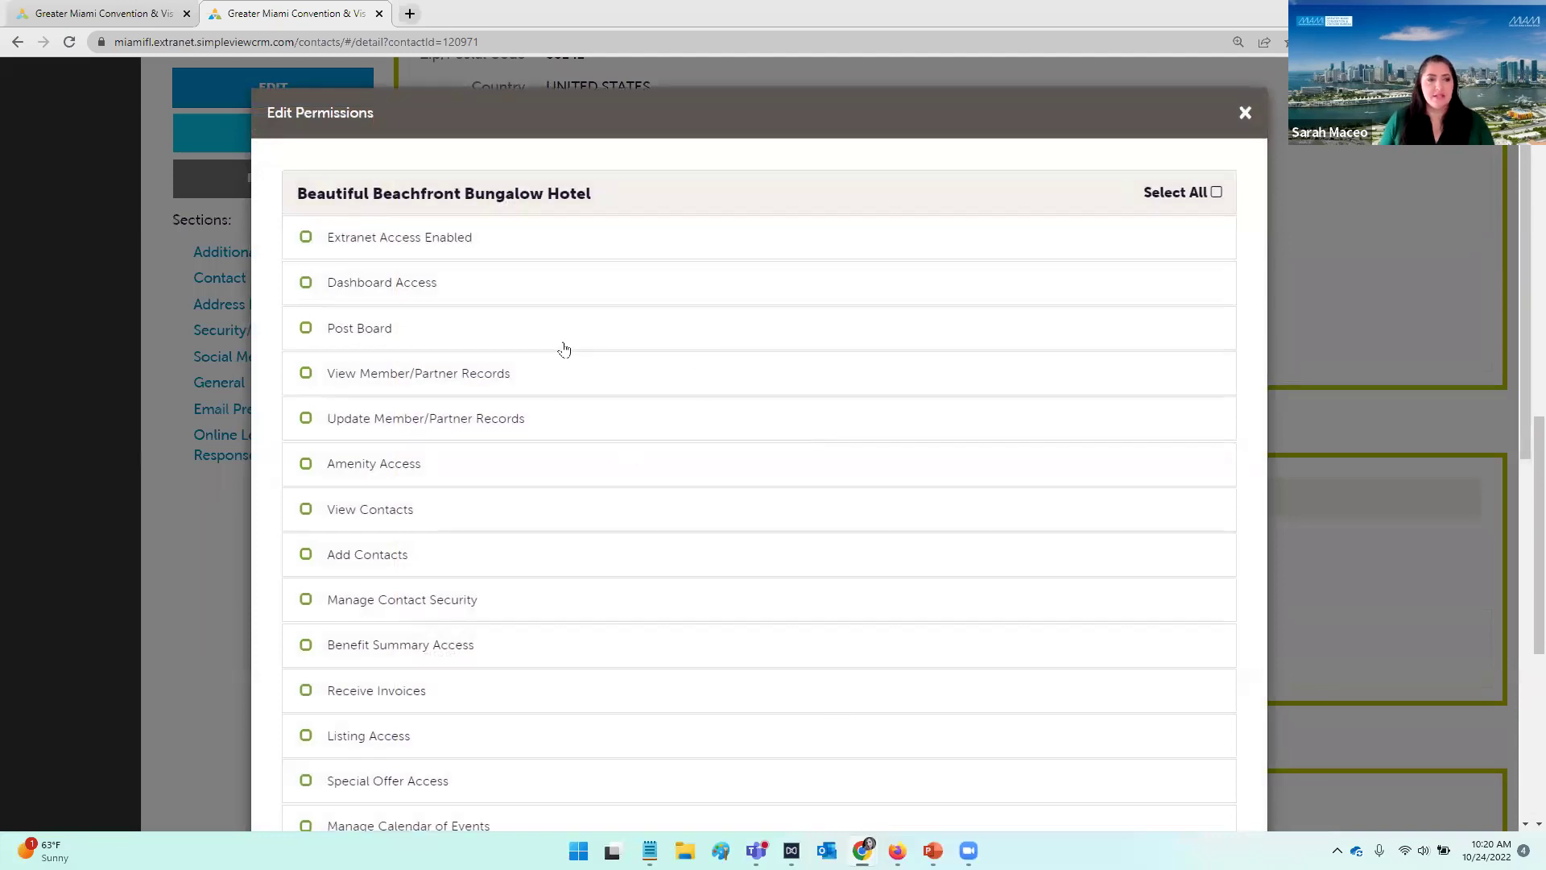
pyautogui.scroll(-1, 563, 349)
pyautogui.scroll(1, 579, 557)
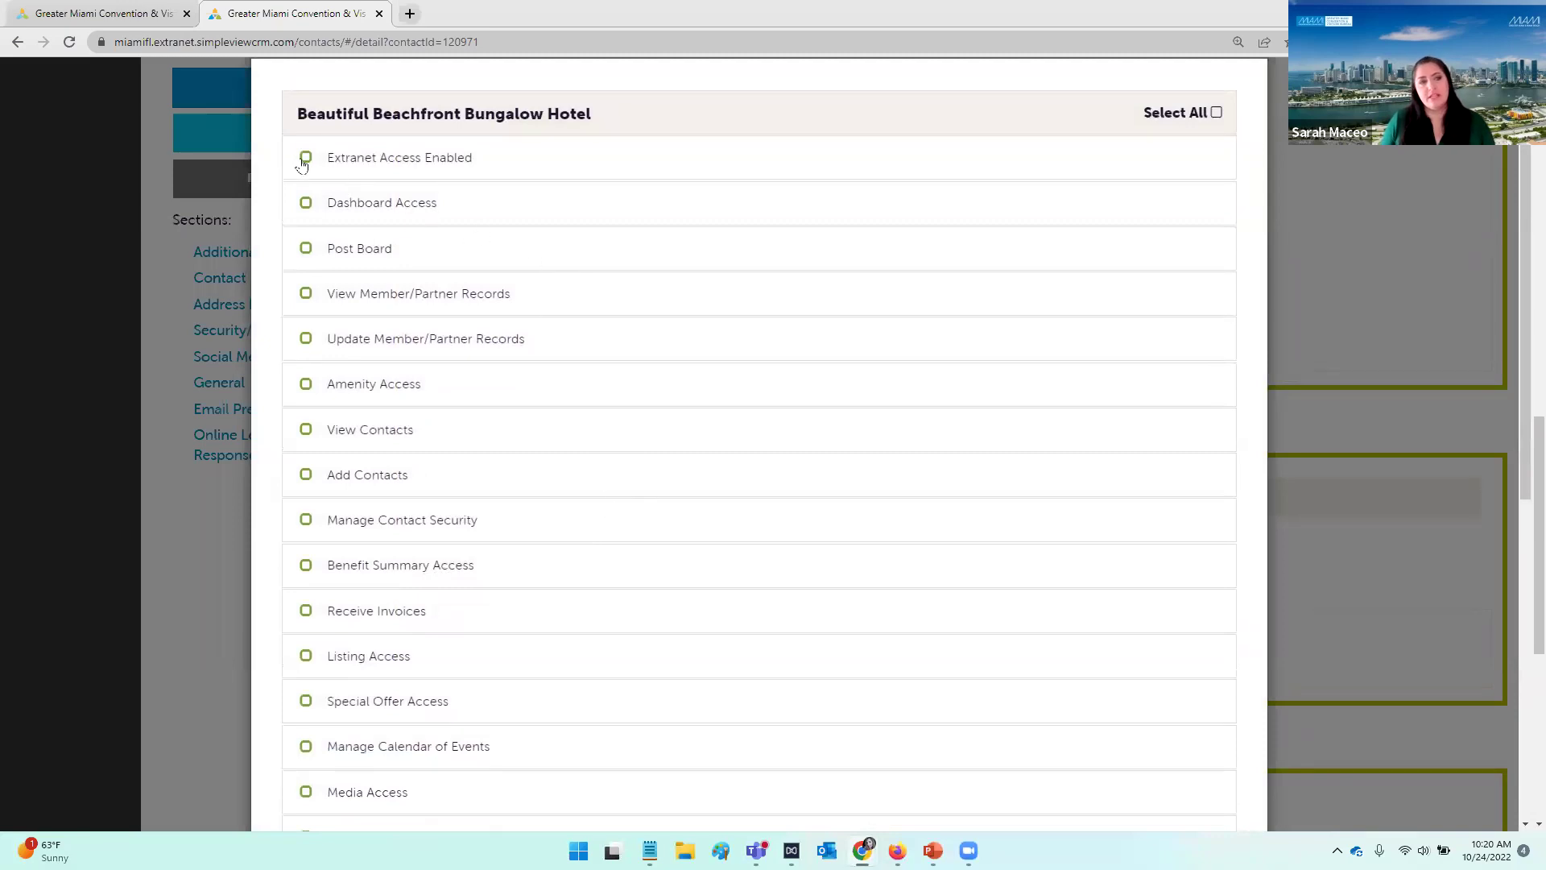
pyautogui.click(307, 157)
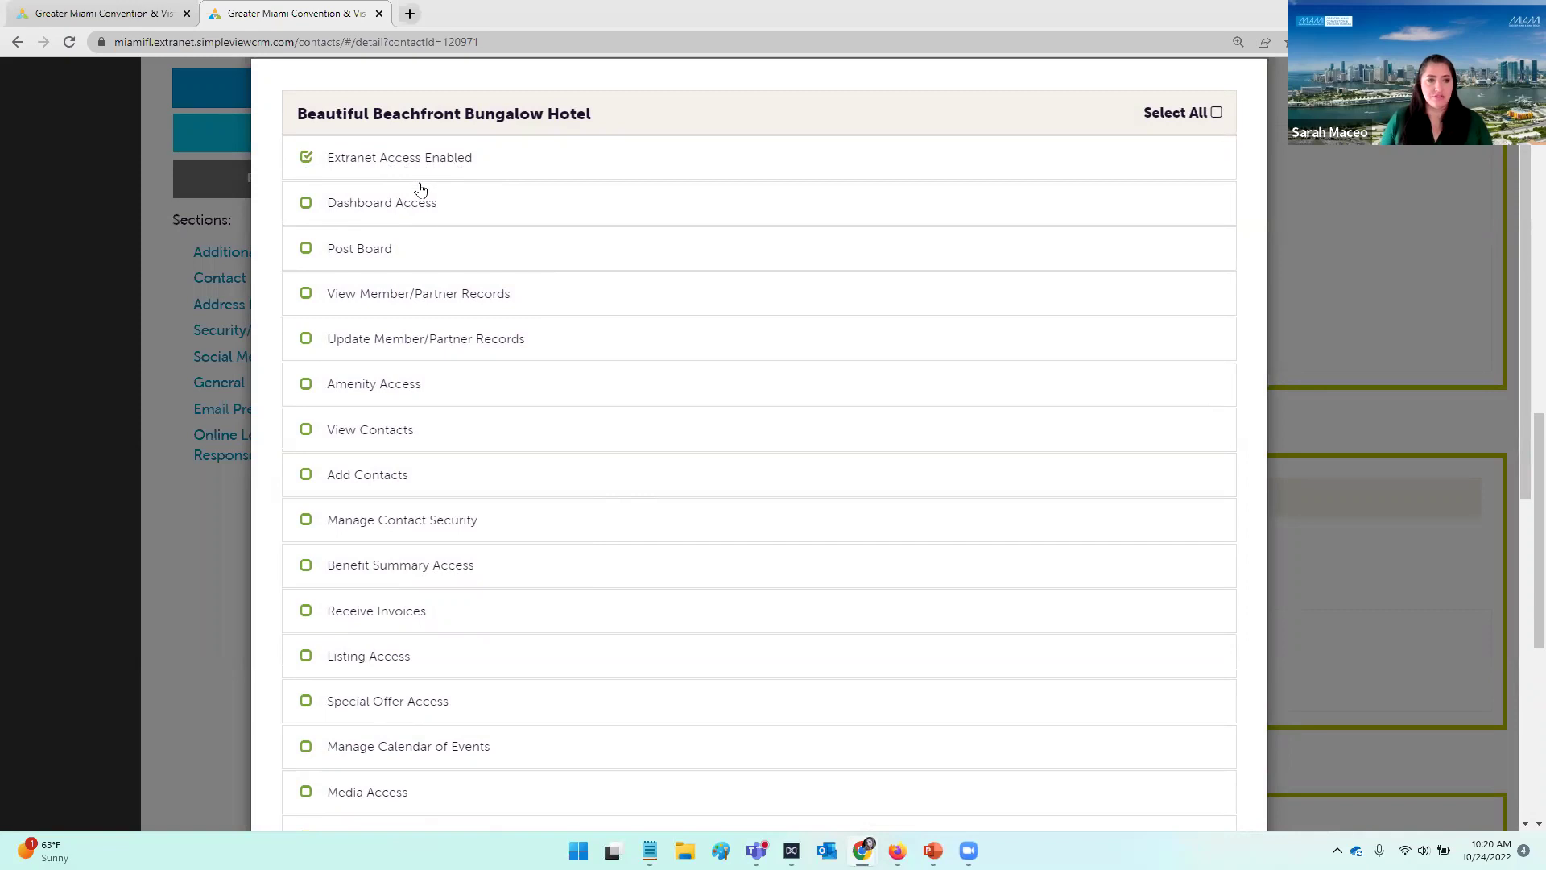
pyautogui.scroll(-4, 370, 222)
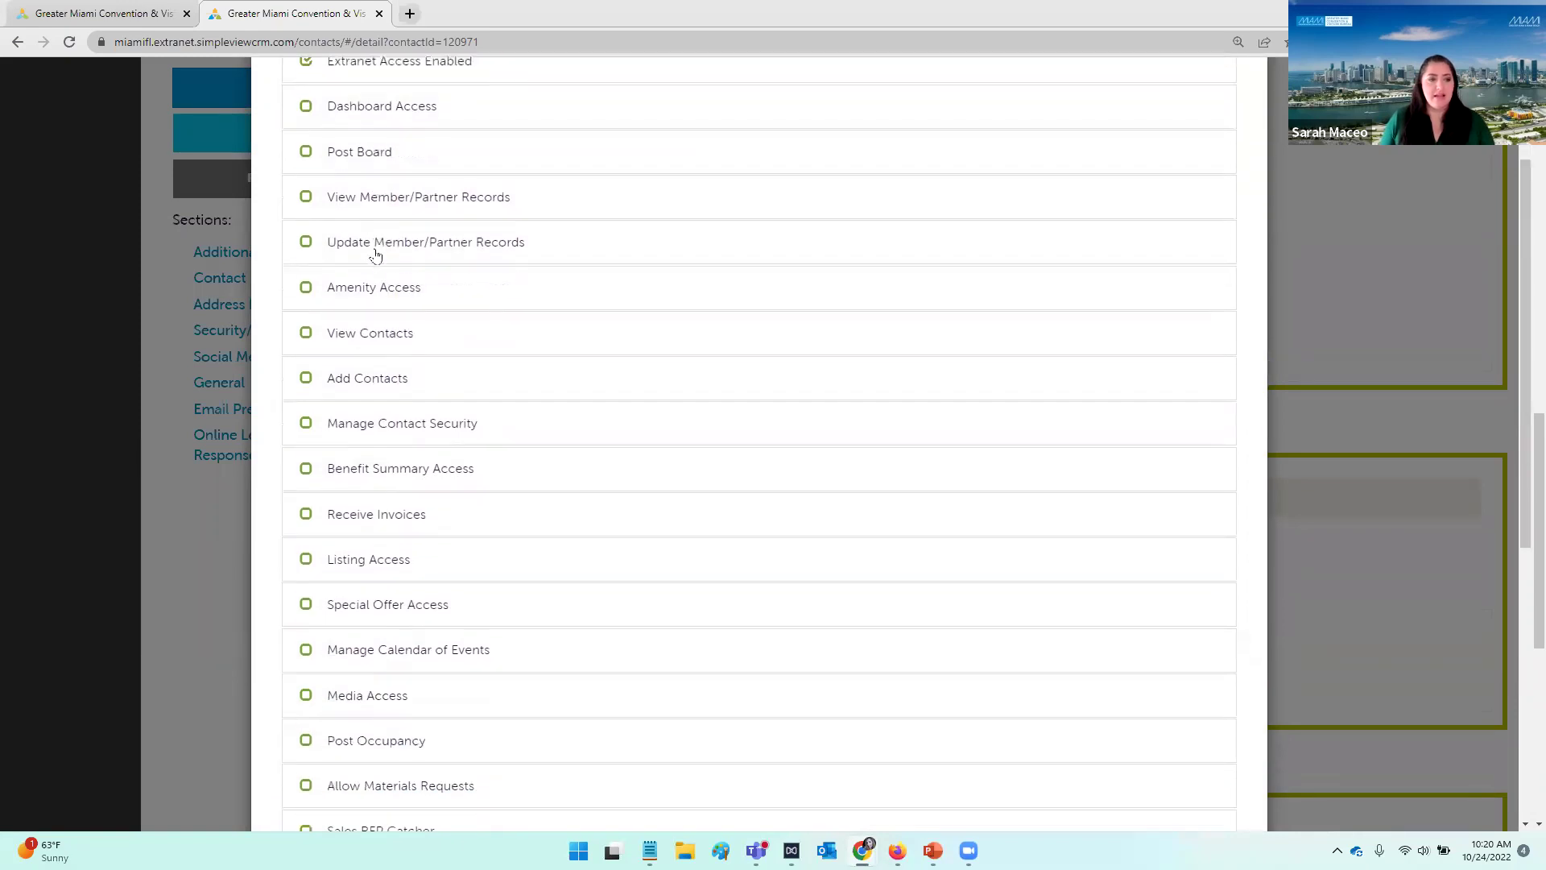
pyautogui.click(306, 634)
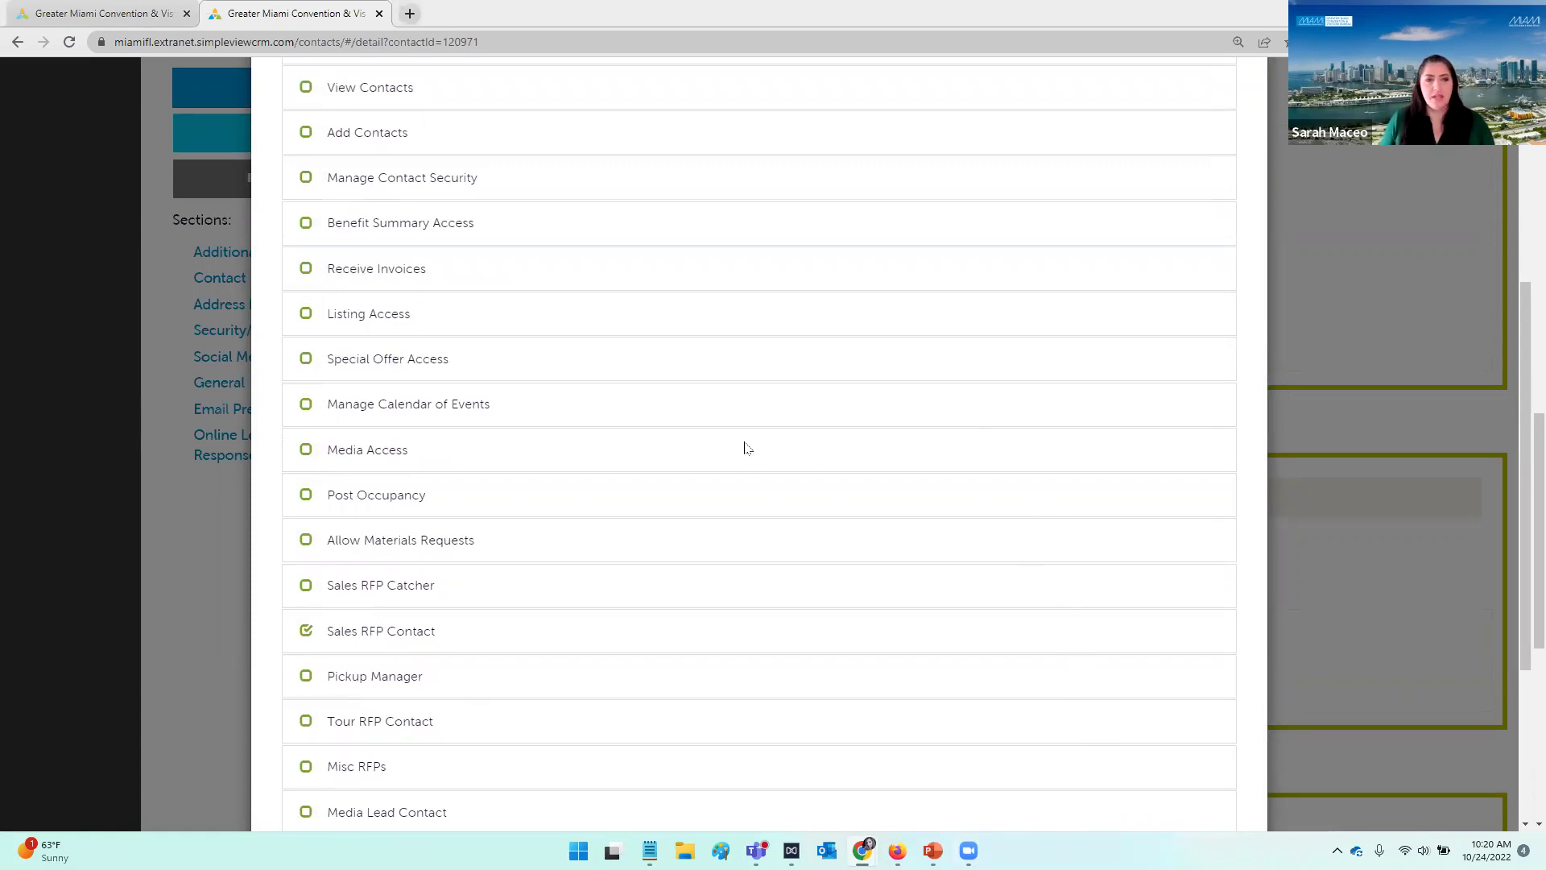
# Step: Advance the slide show past the Contacts and E-Mail Opt-In slides to the Security Permissions table
pyautogui.hotkey('alt', 'Tab')
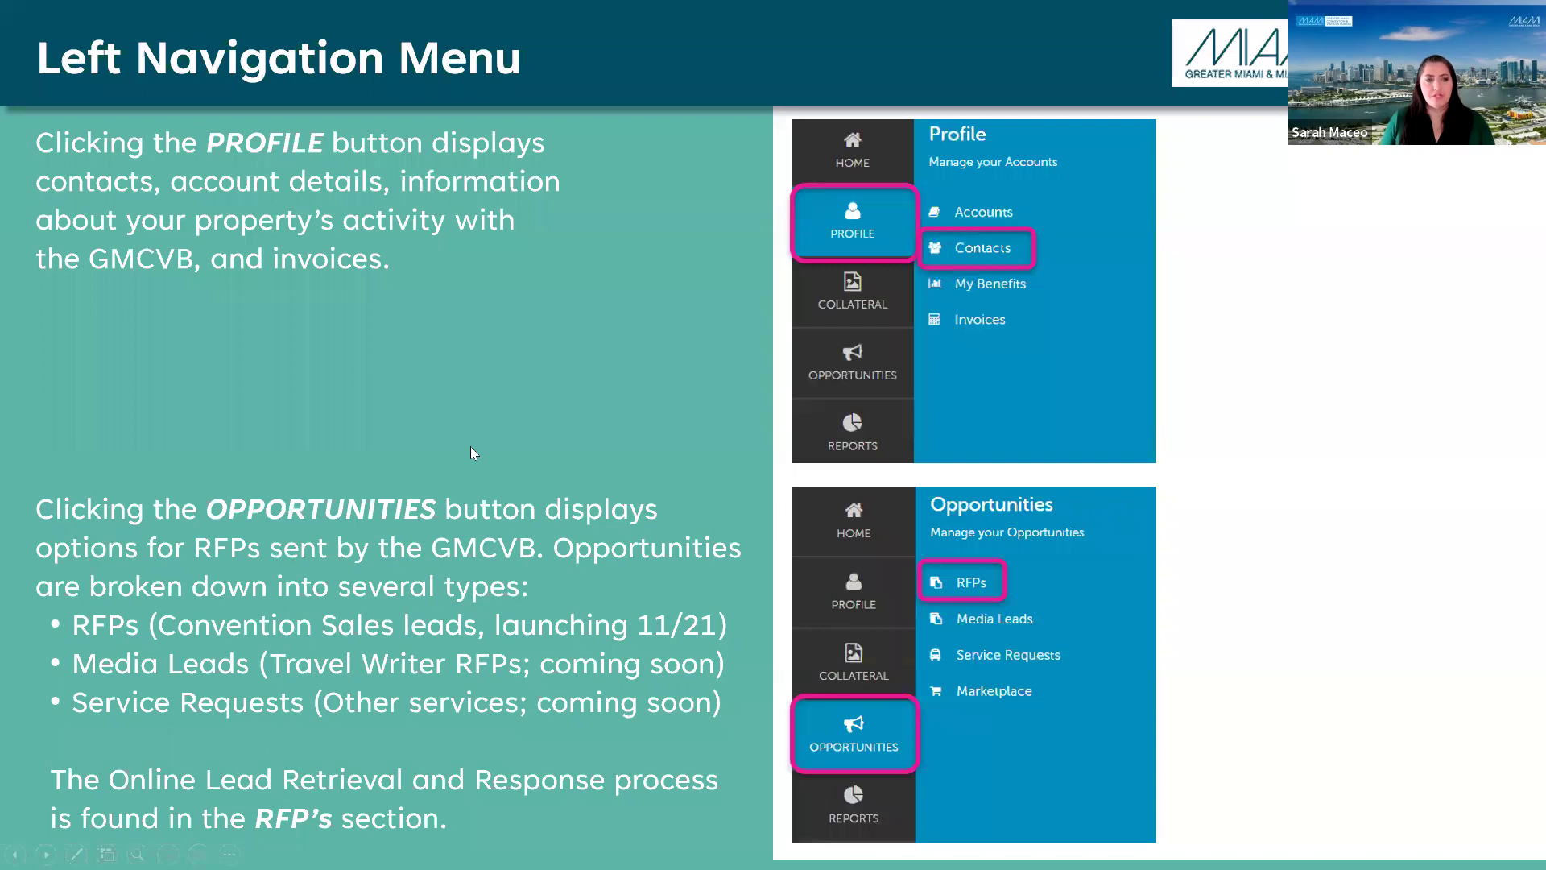
pyautogui.press('Right')
pyautogui.press('Left')
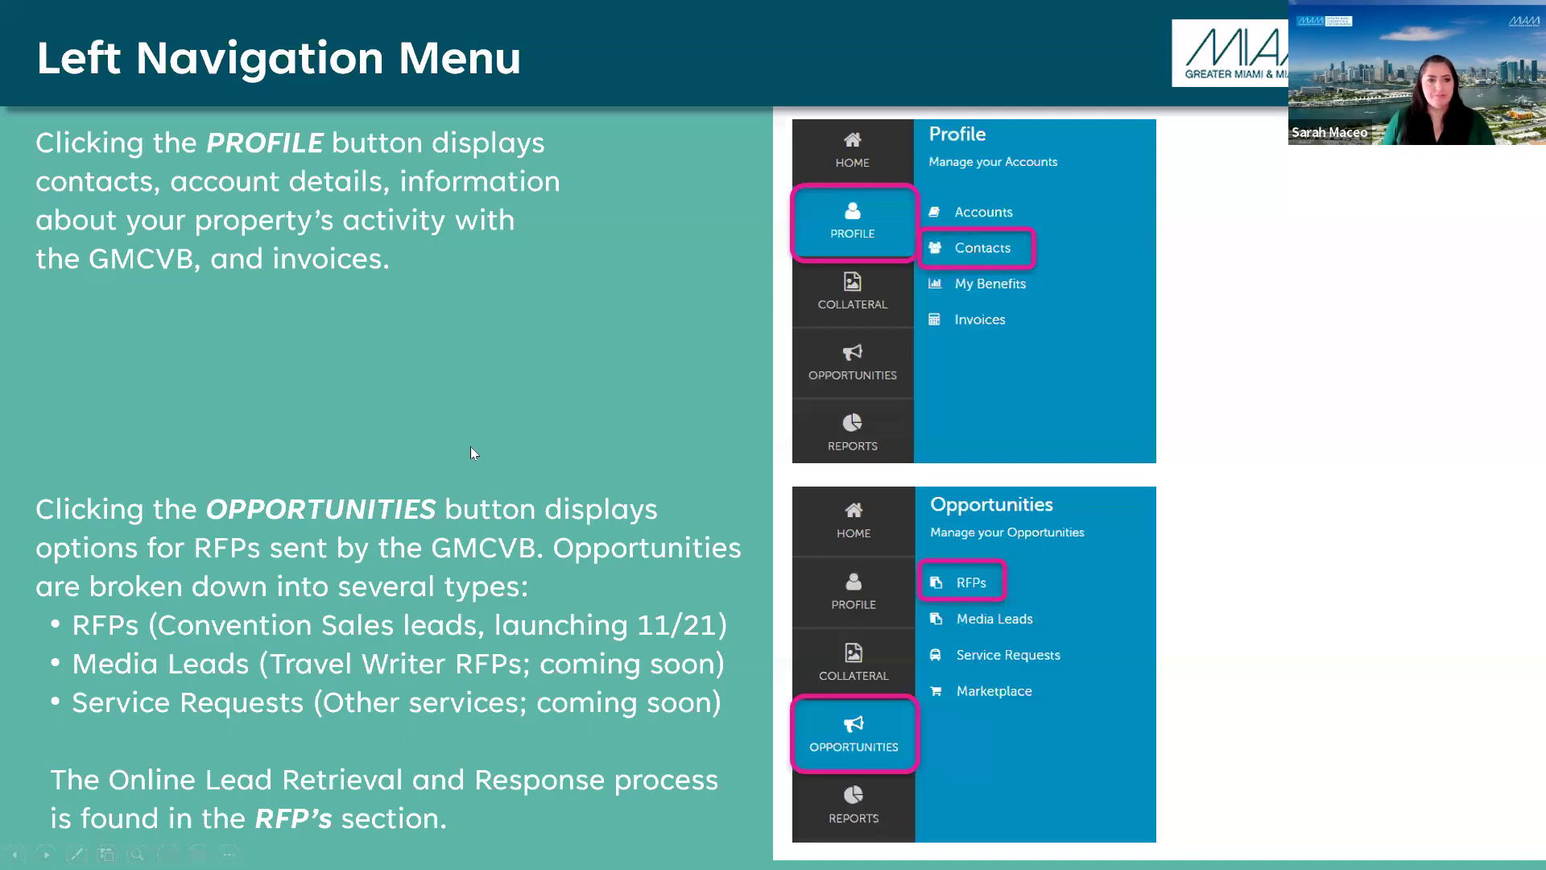
pyautogui.press('Right')
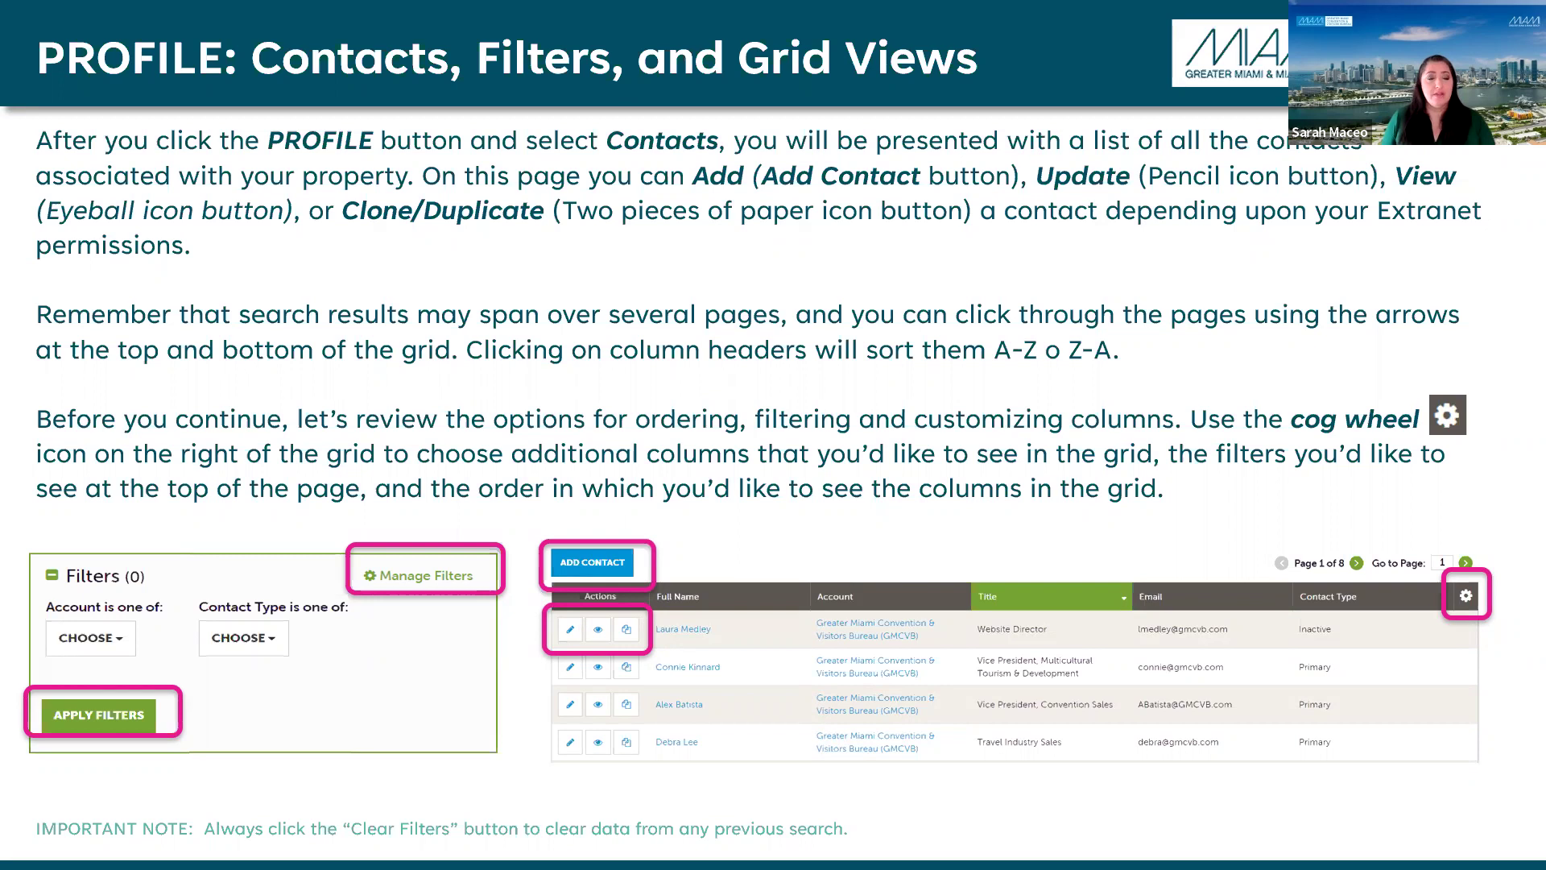
pyautogui.press('Right')
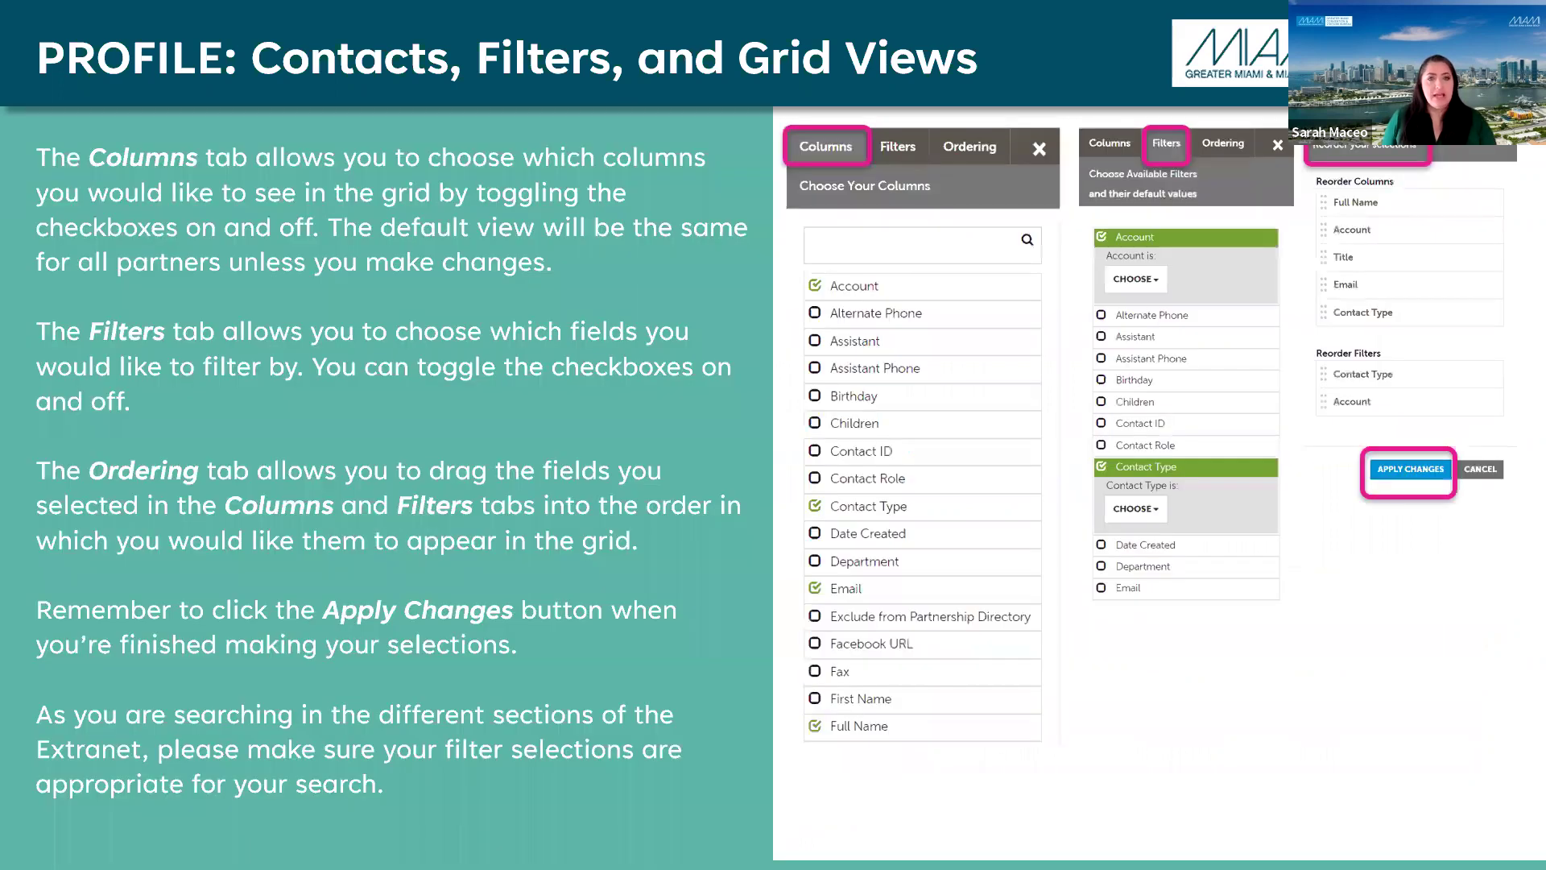
pyautogui.press('Right')
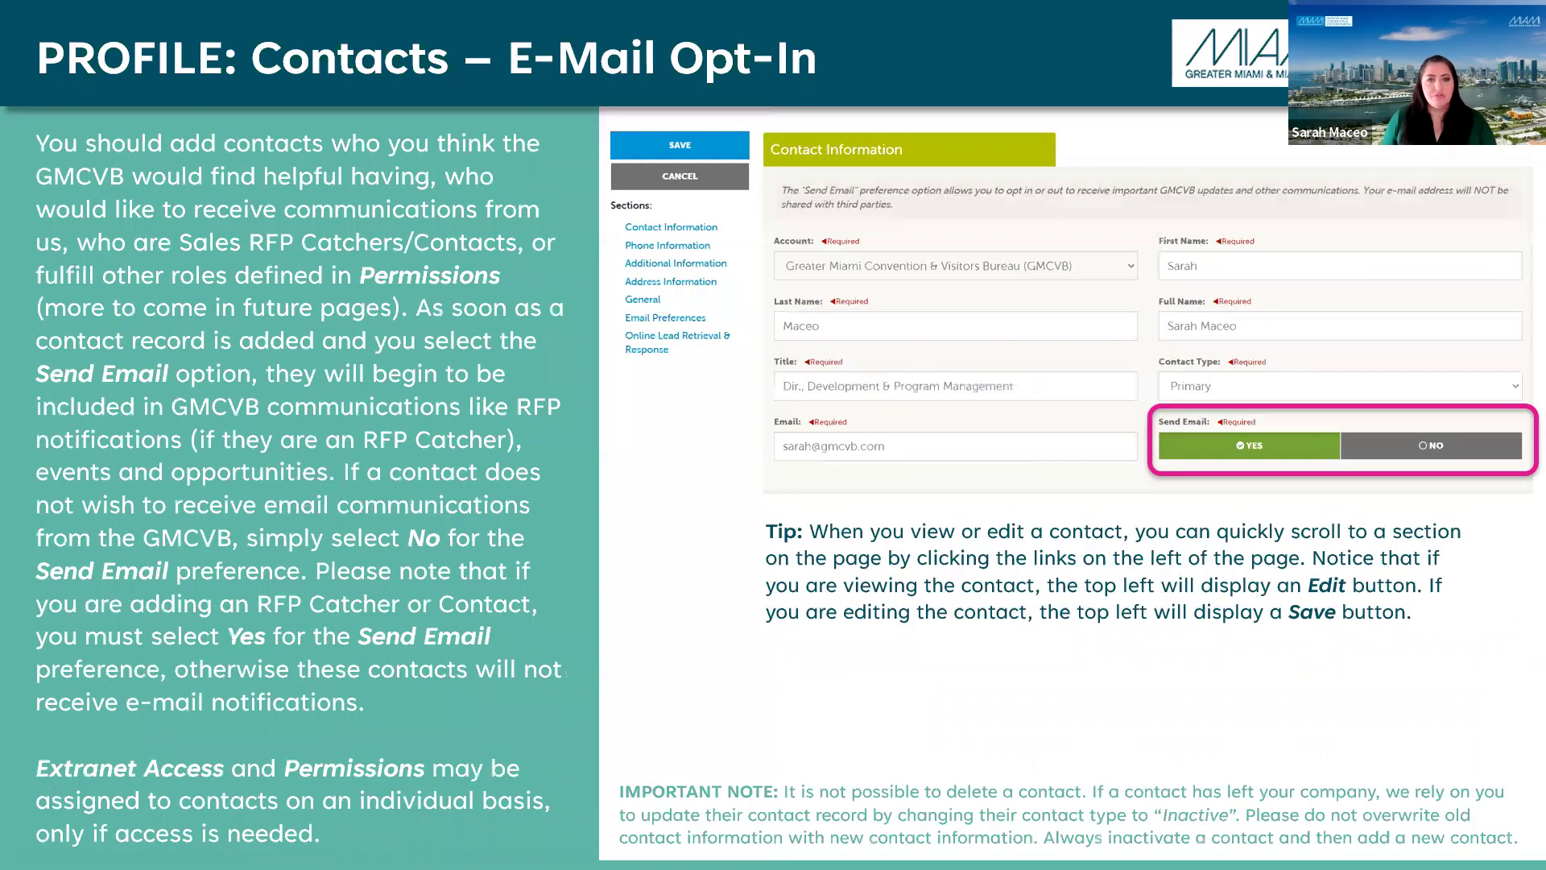
pyautogui.press('Right')
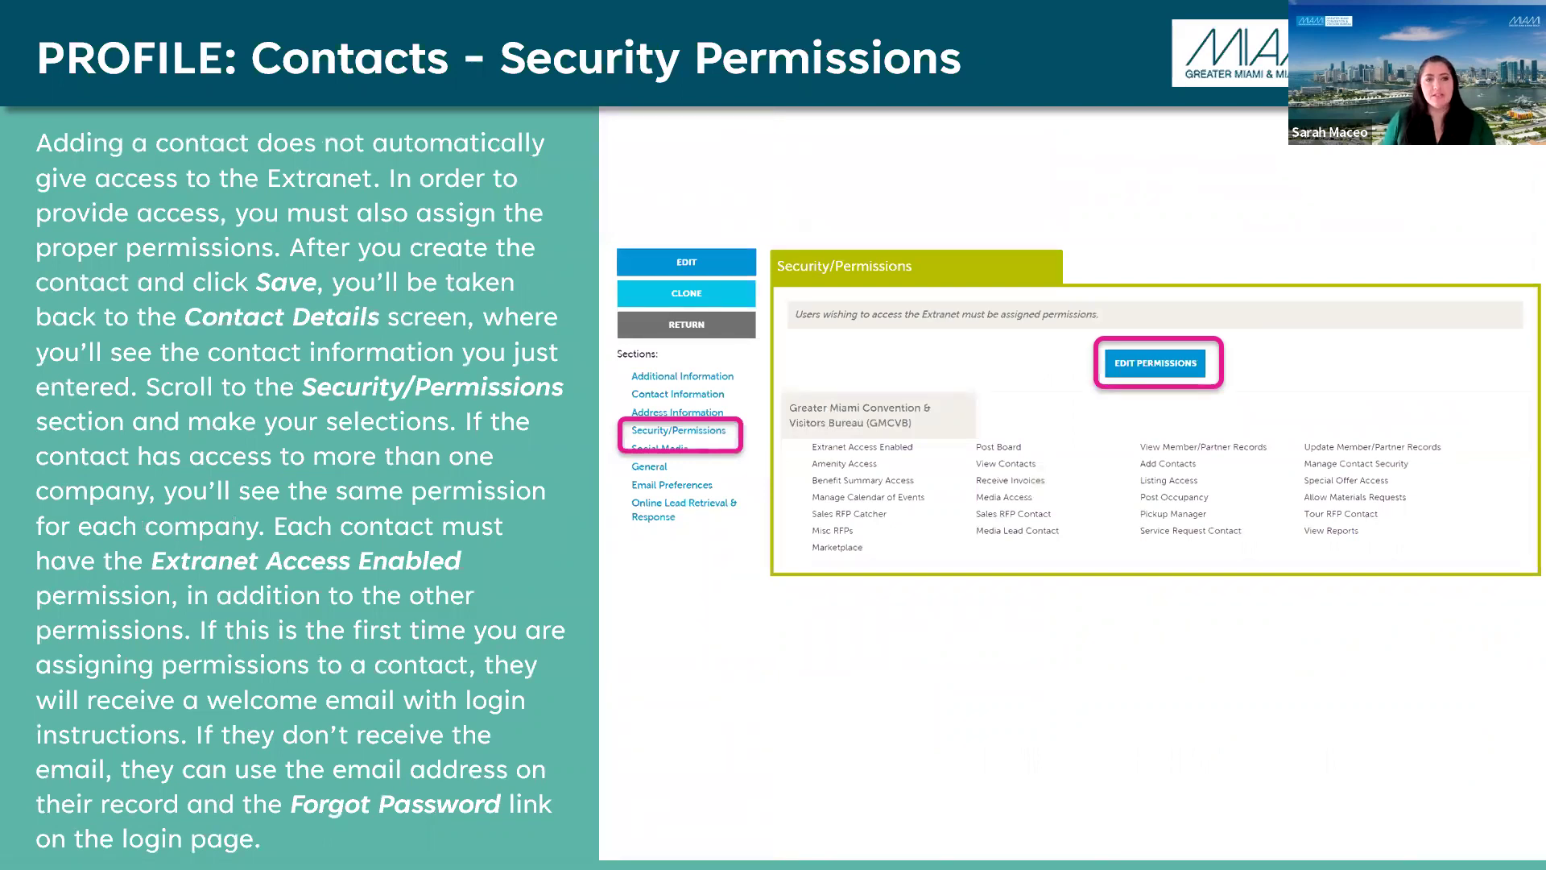
pyautogui.press('Right')
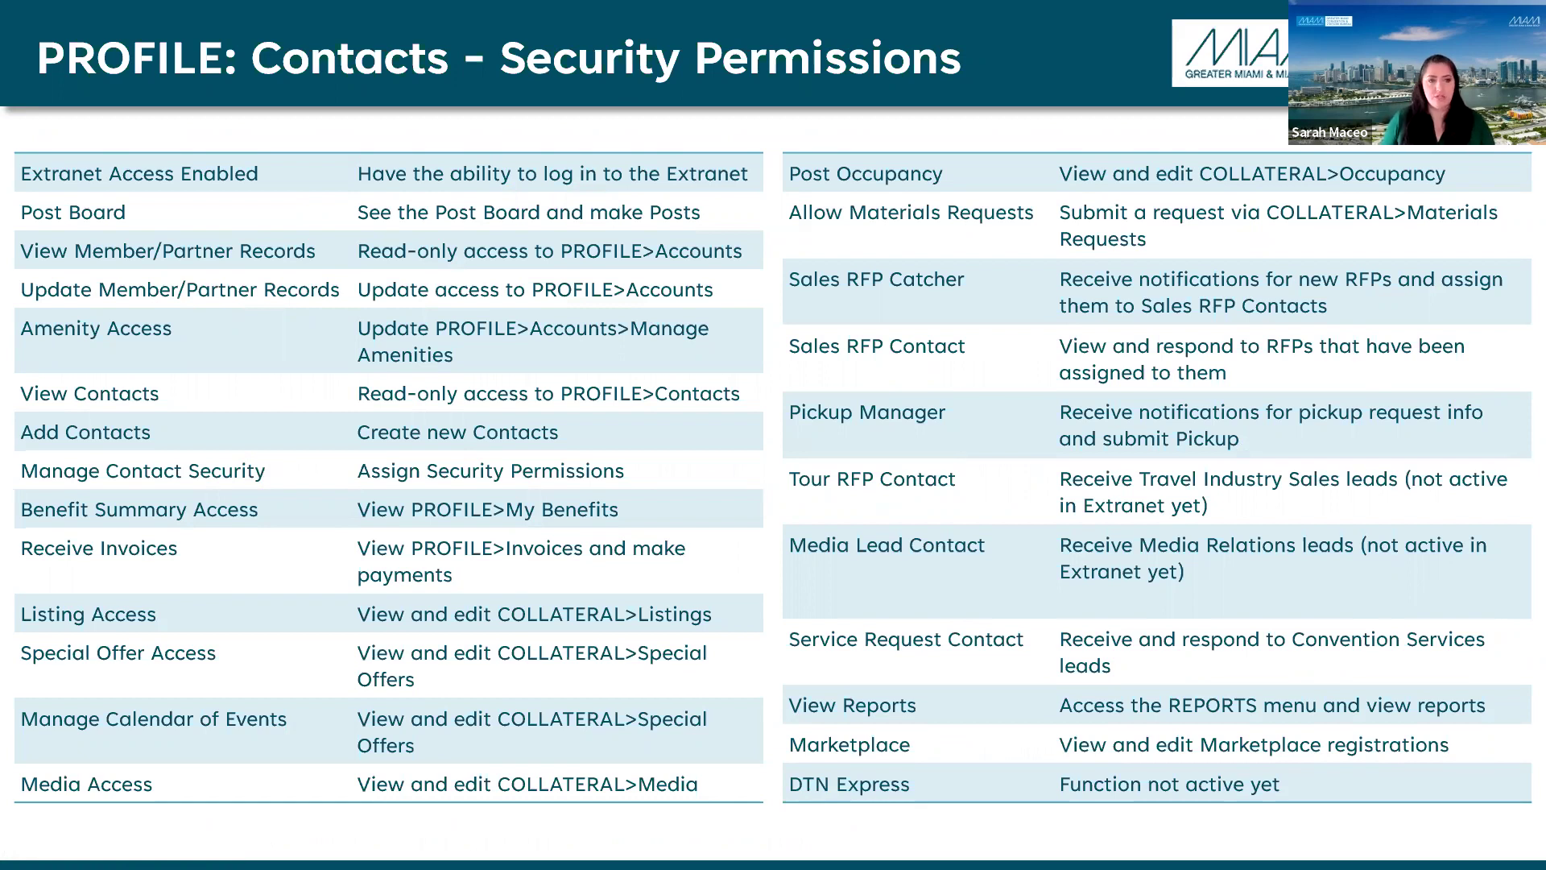
pyautogui.press('super+Tab')
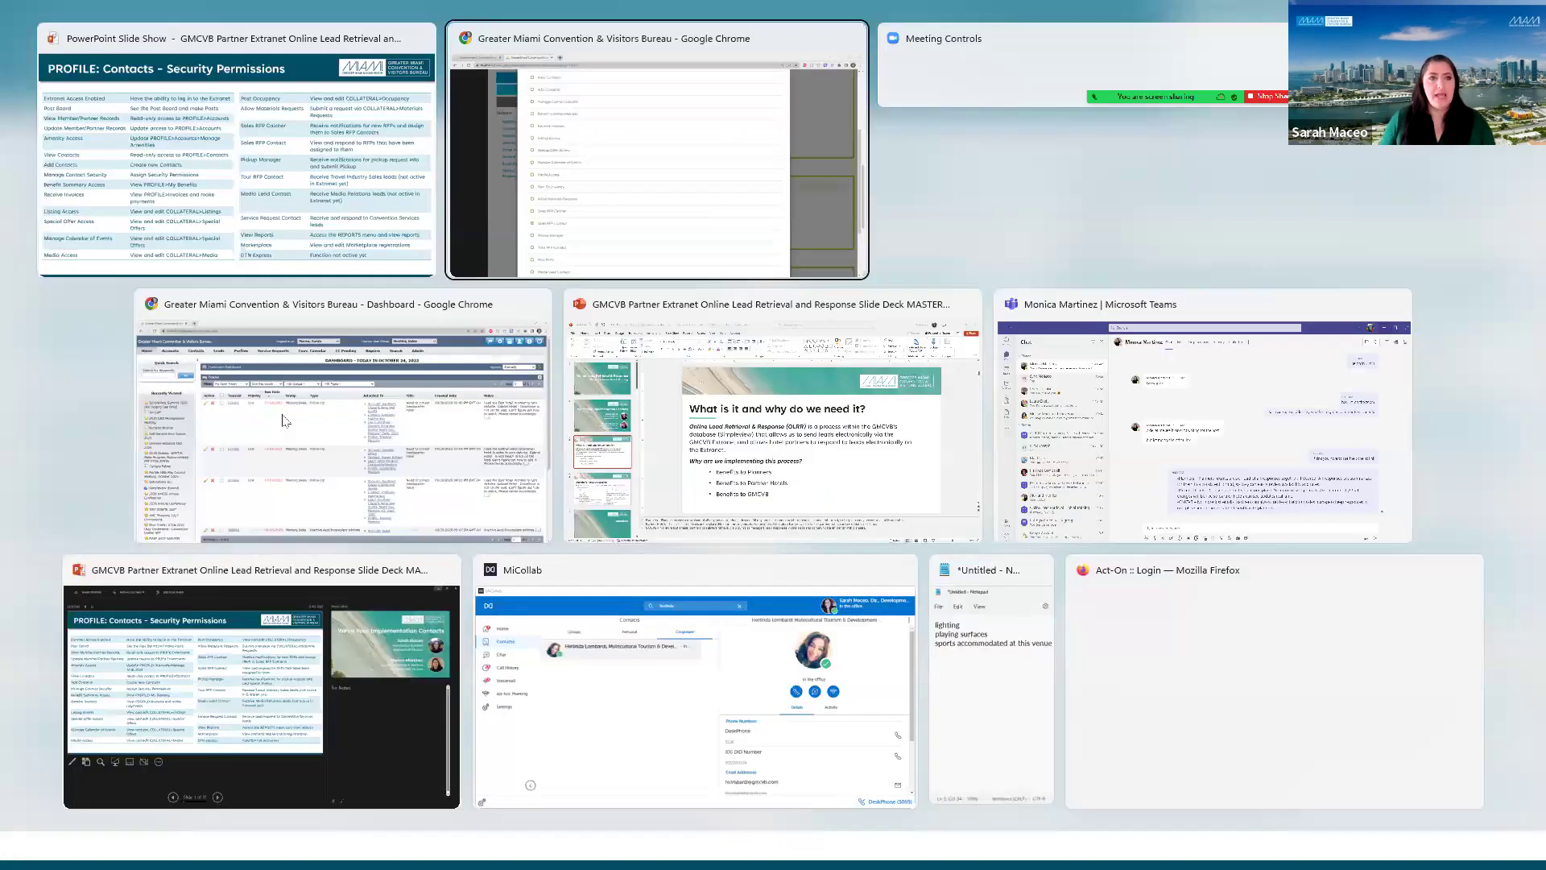
# Step: Tick Manage Contact Security, View Contacts and Add Contacts in the contact's Edit Permissions dialog
pyautogui.click(283, 419)
pyautogui.scroll(5, 472, 435)
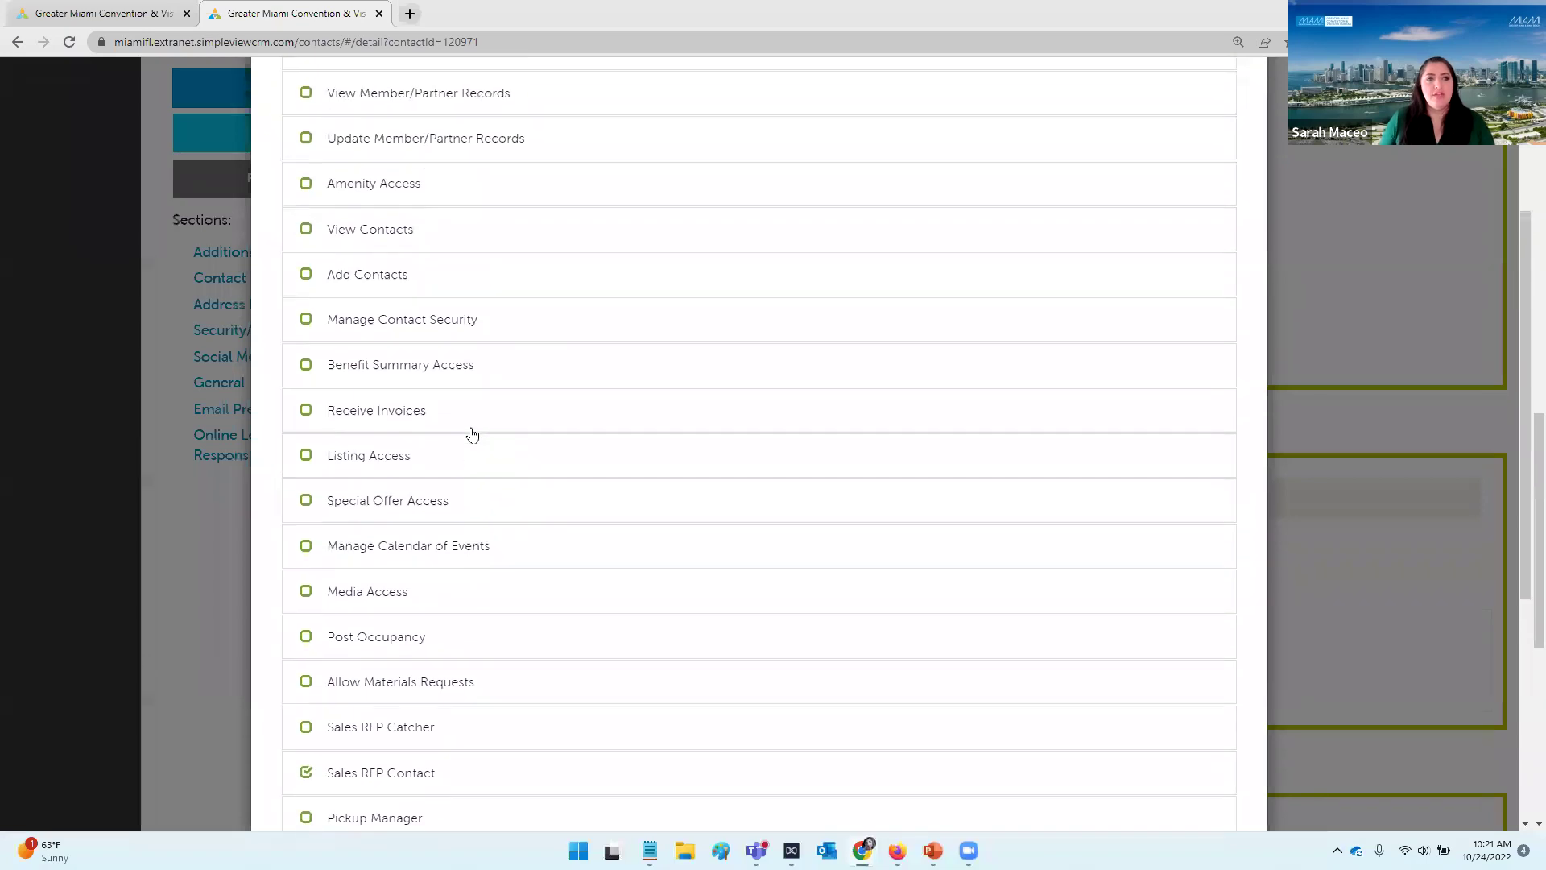
pyautogui.scroll(-1, 555, 455)
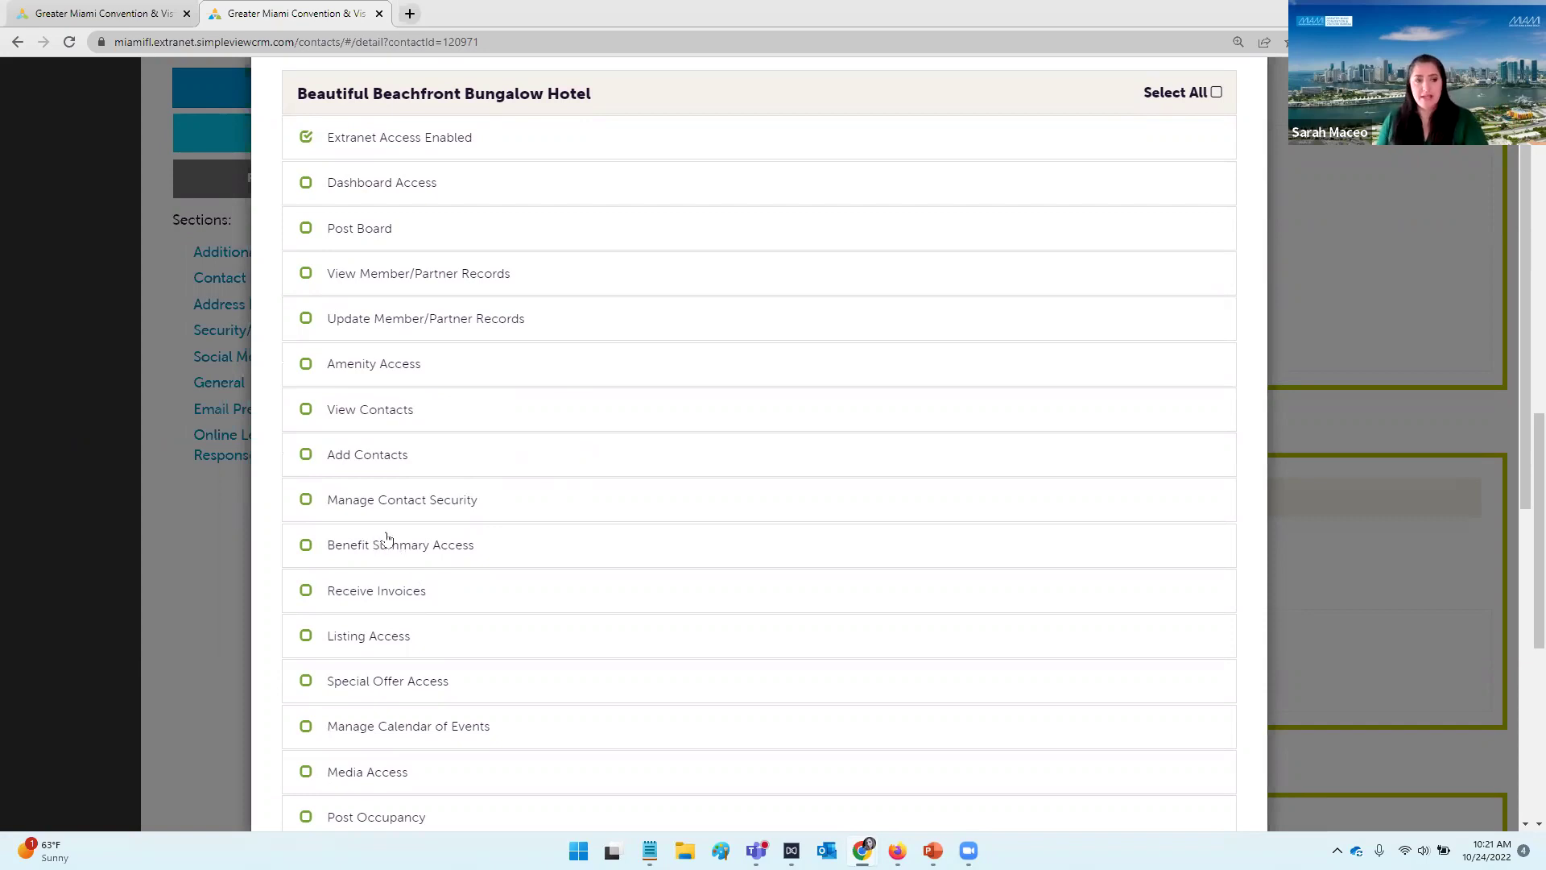
pyautogui.click(299, 505)
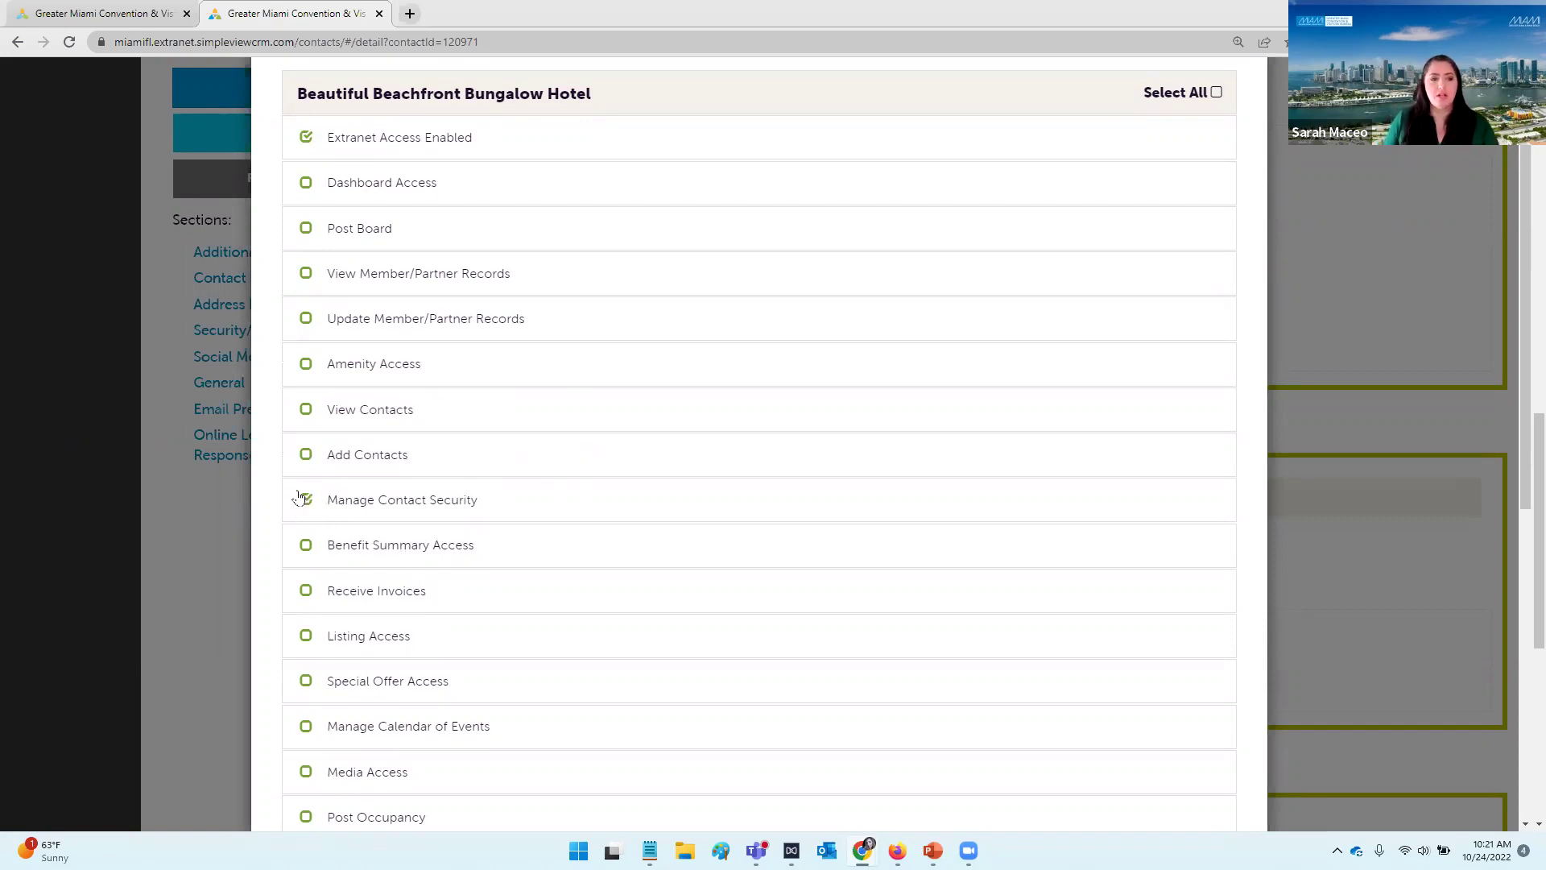
pyautogui.click(301, 416)
pyautogui.click(301, 456)
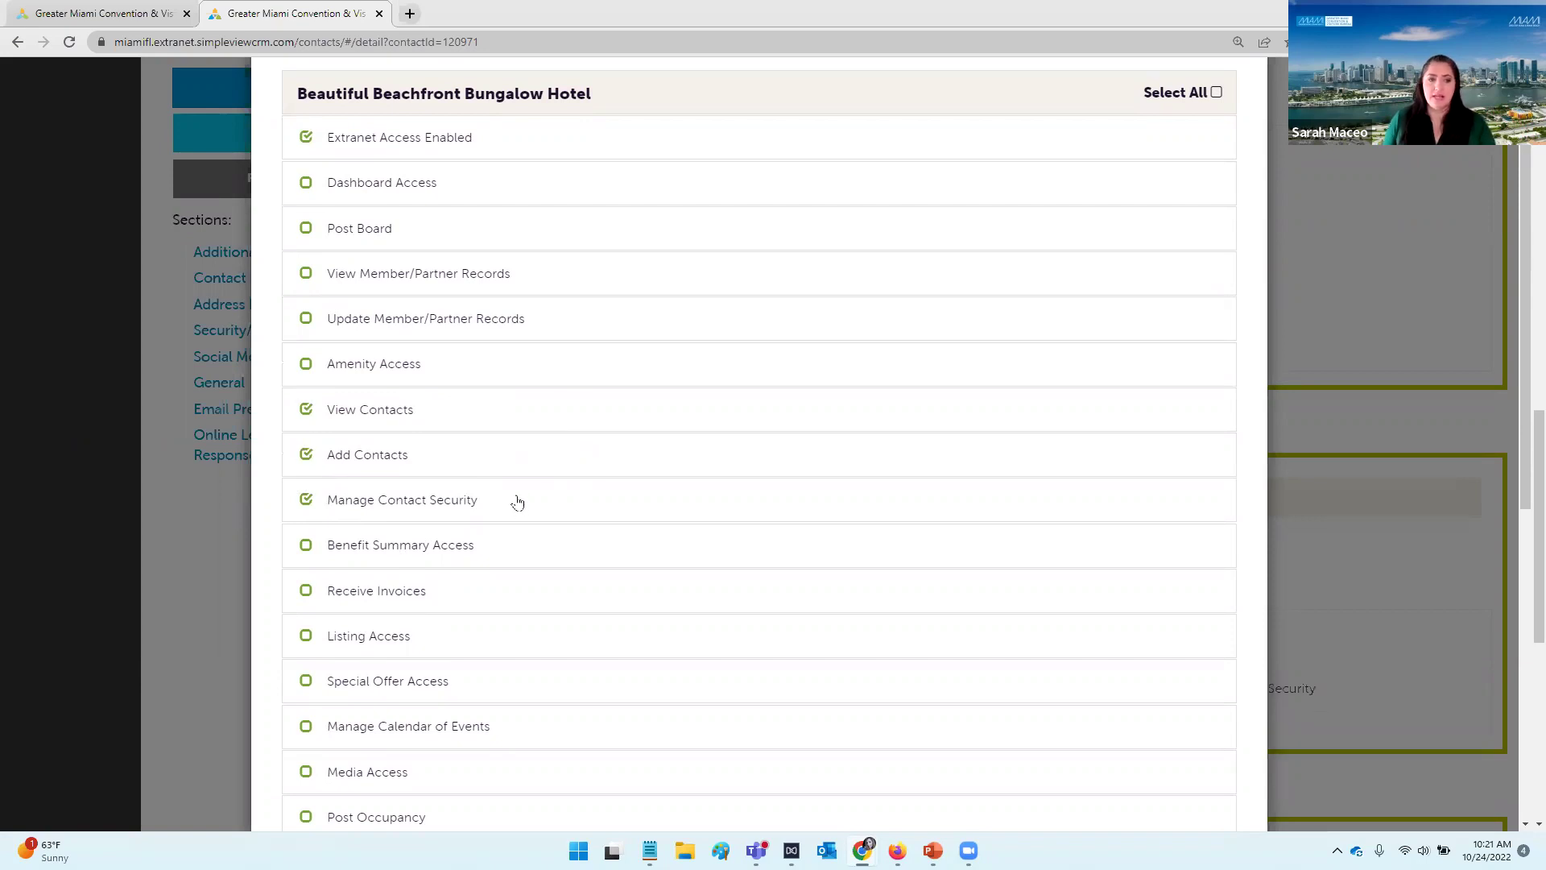
pyautogui.scroll(-3, 515, 501)
pyautogui.scroll(-1, 520, 501)
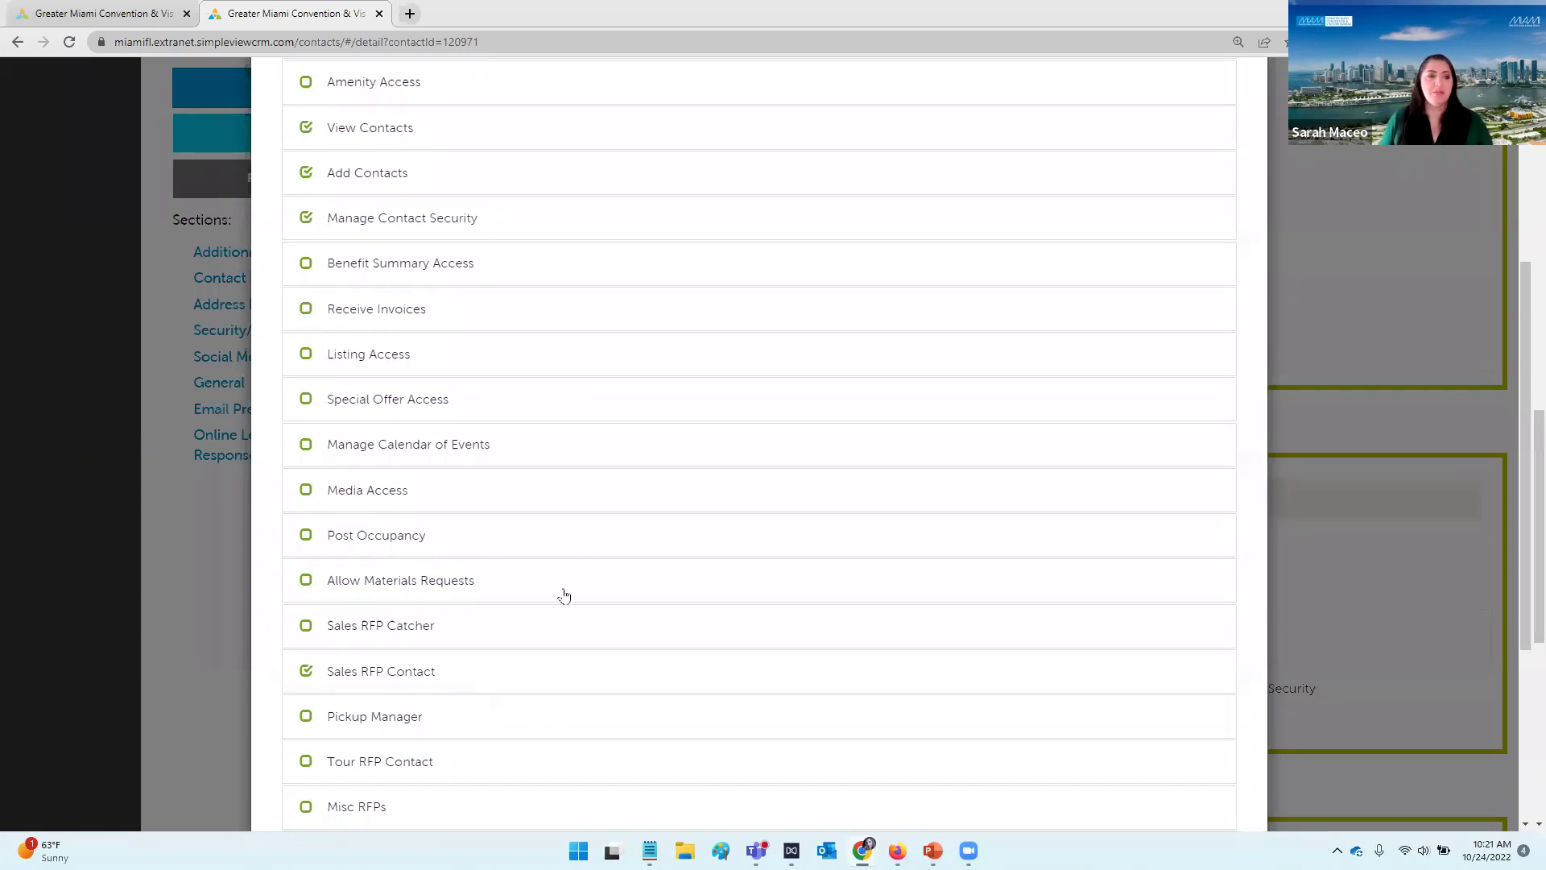
pyautogui.scroll(5, 632, 470)
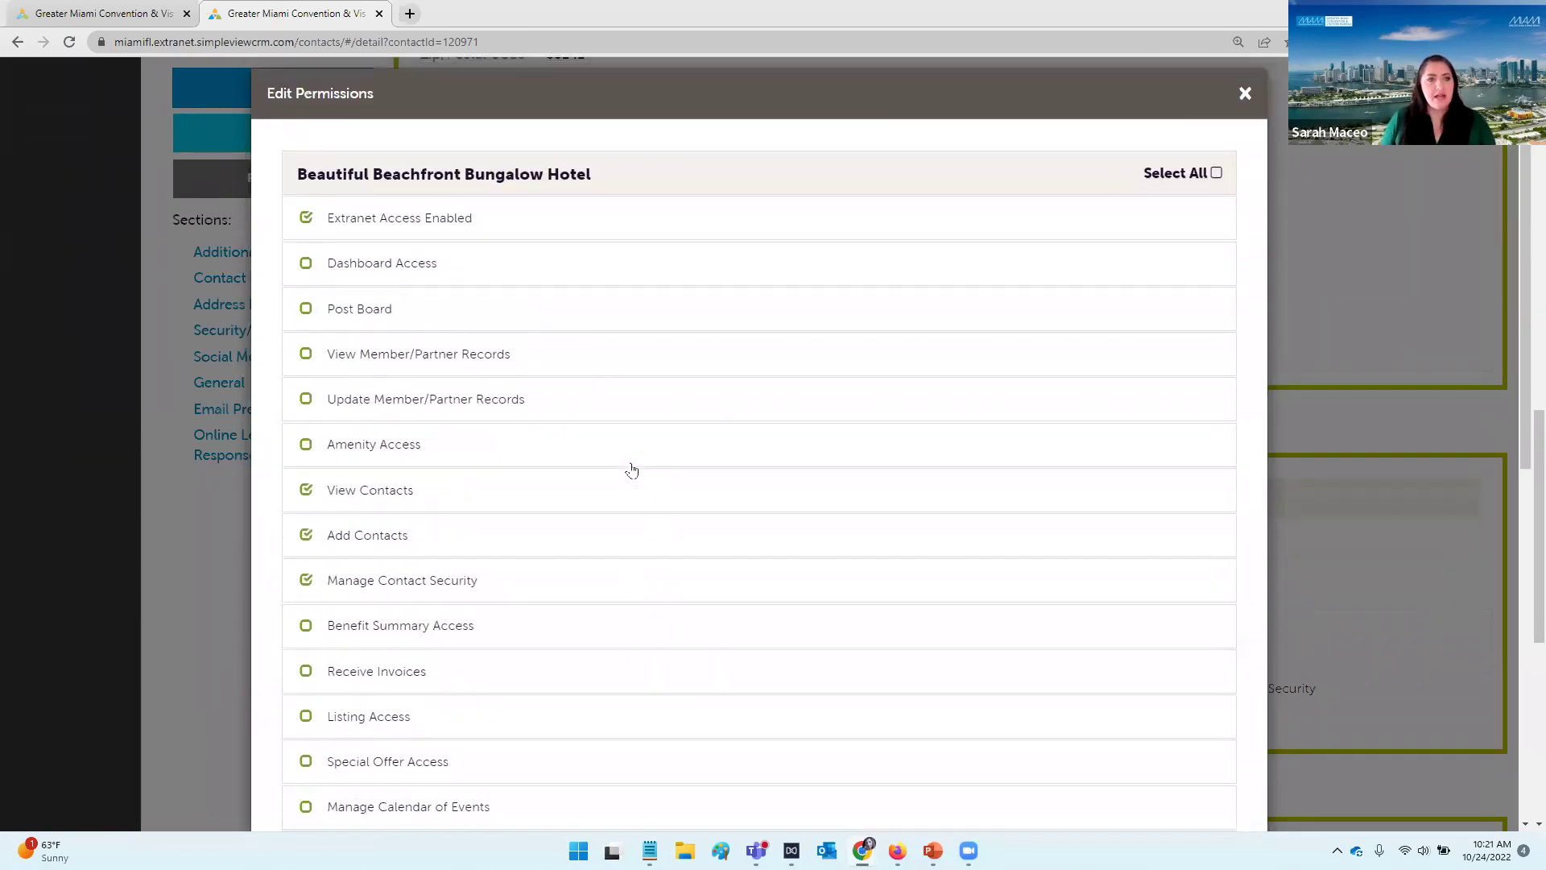
# Step: Select all permissions for the contact and apply the changes
pyautogui.click(1216, 194)
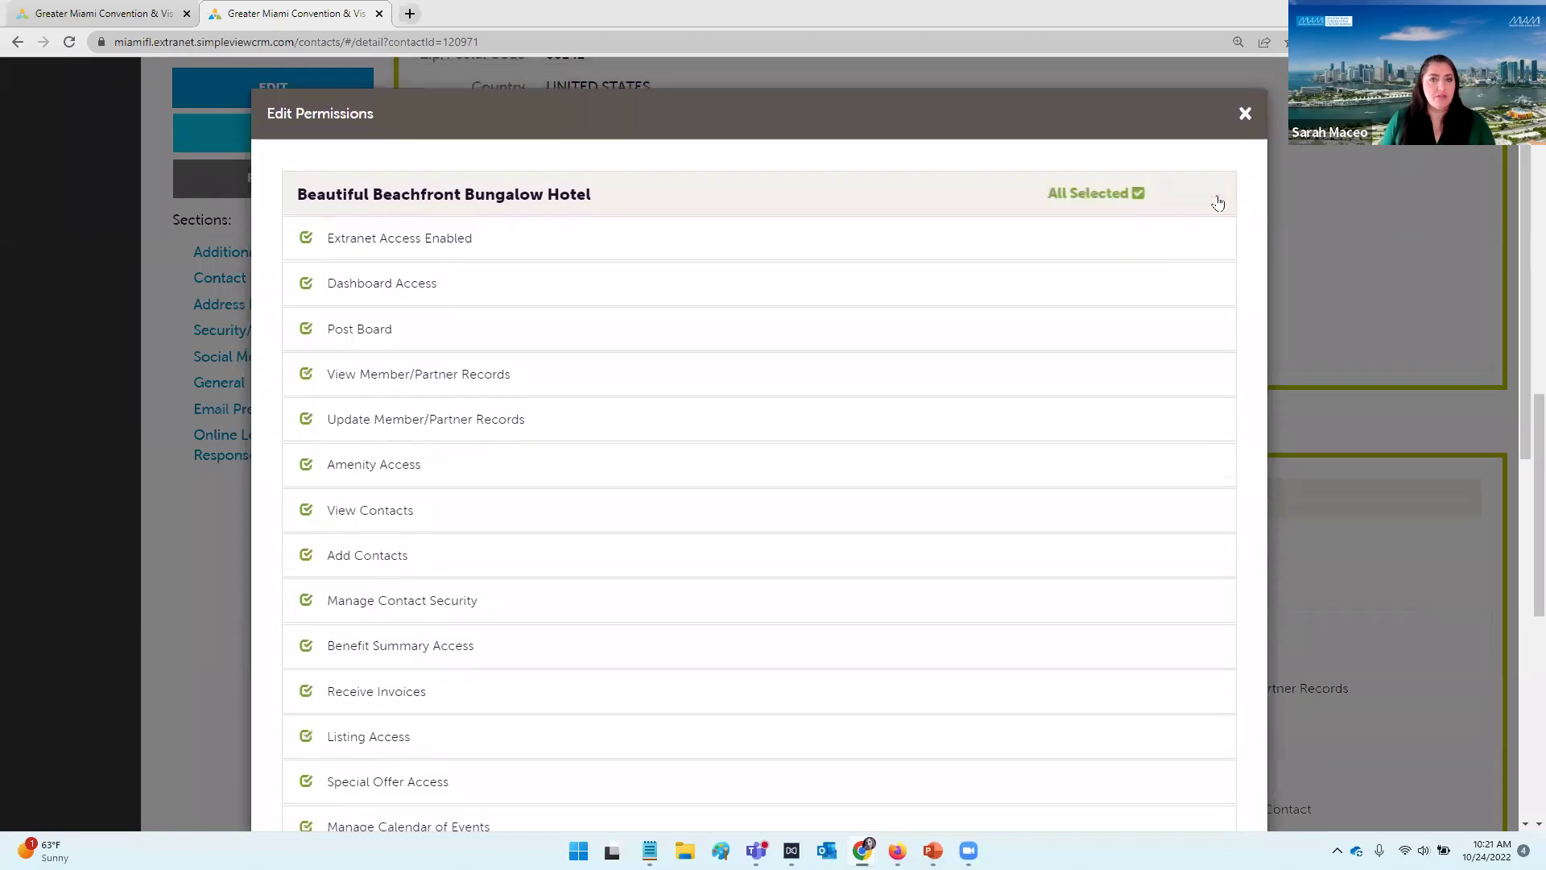
pyautogui.scroll(-1, 1017, 481)
pyautogui.scroll(-8, 1017, 481)
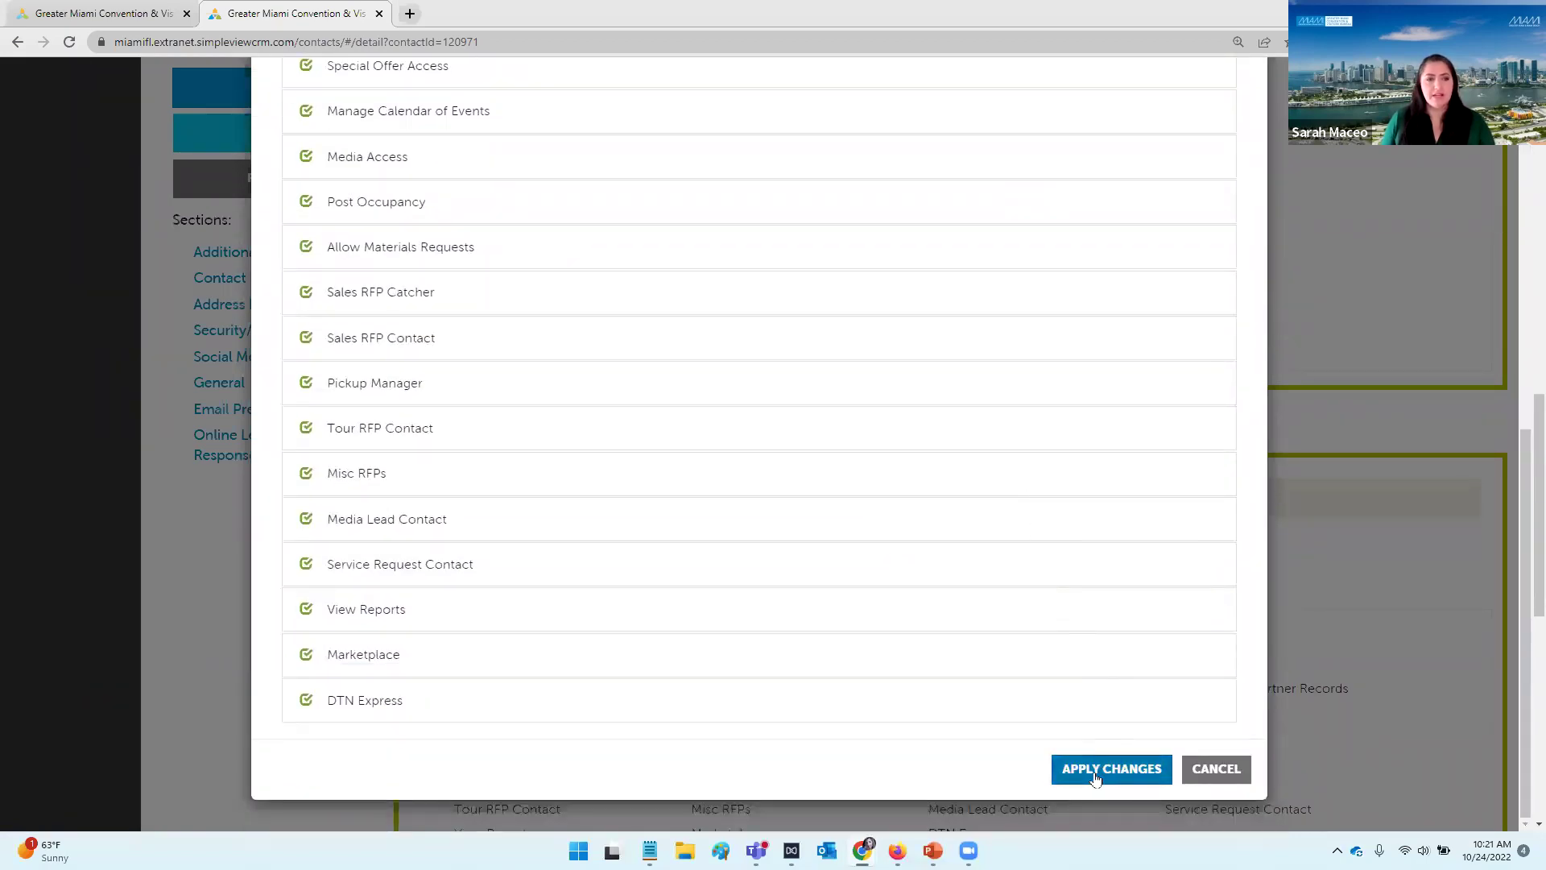
pyautogui.click(1095, 771)
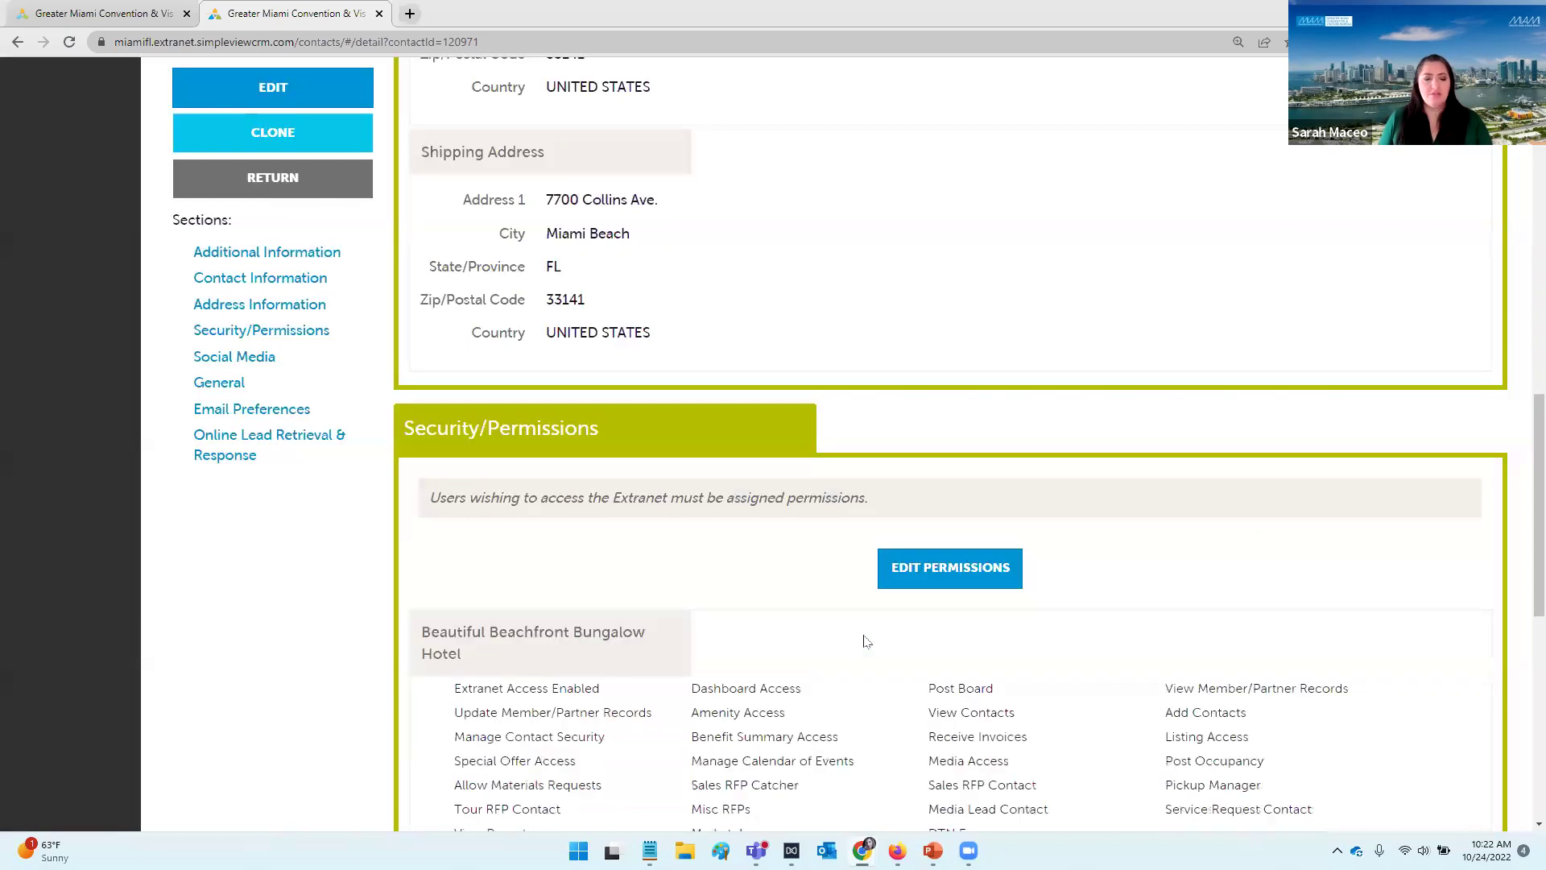
# Step: Review the saved Security/Permissions section, highlighting Extranet Access Enabled, then return to the slide show
pyautogui.scroll(-2, 793, 578)
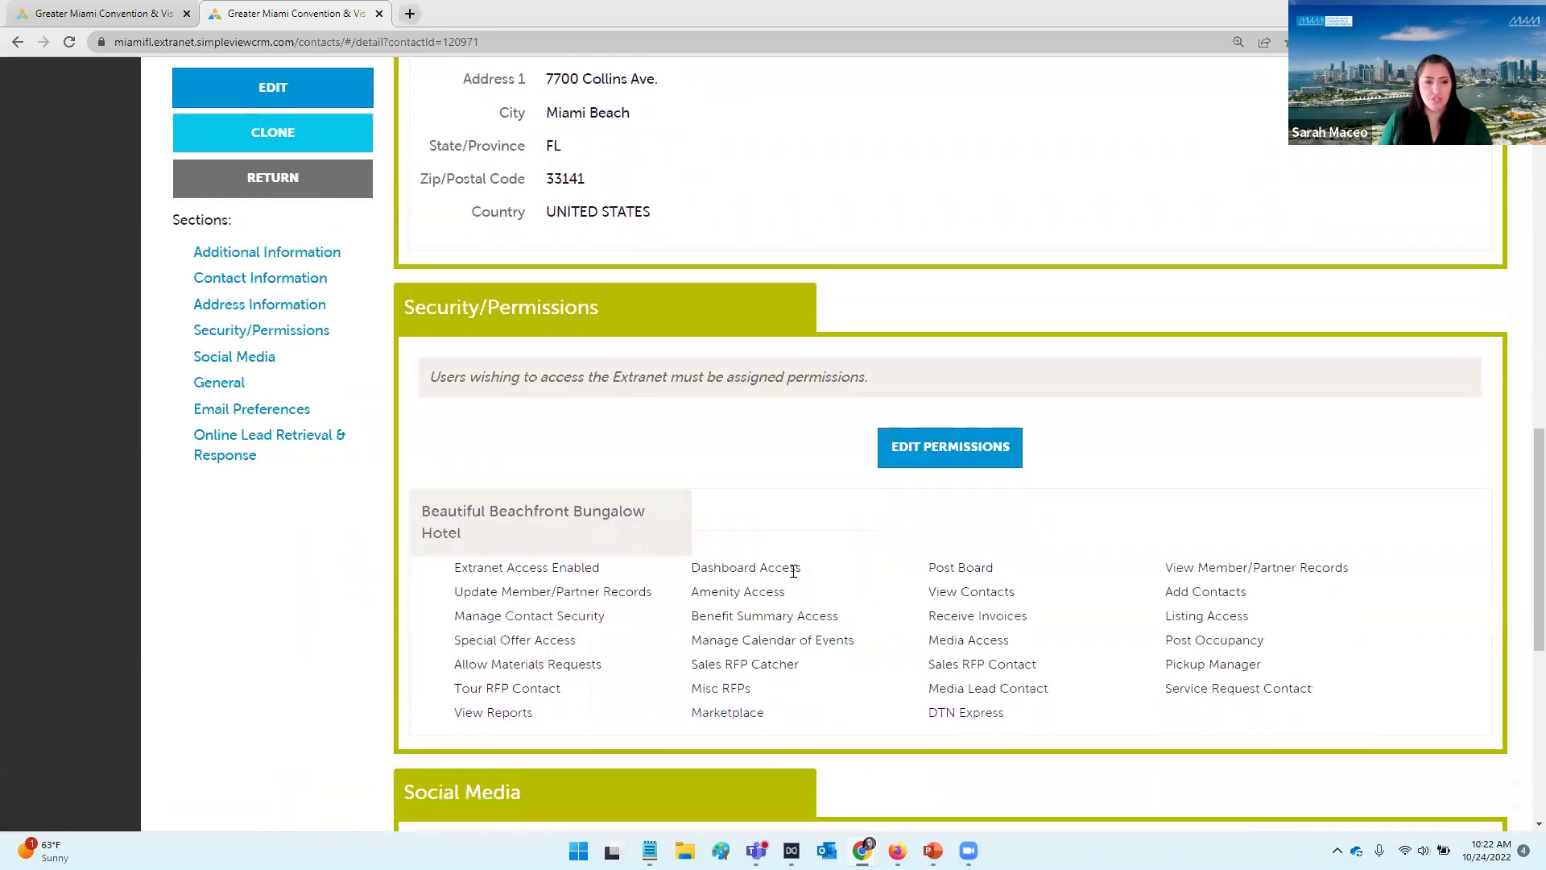
pyautogui.moveTo(645, 585); pyautogui.dragTo(447, 577)
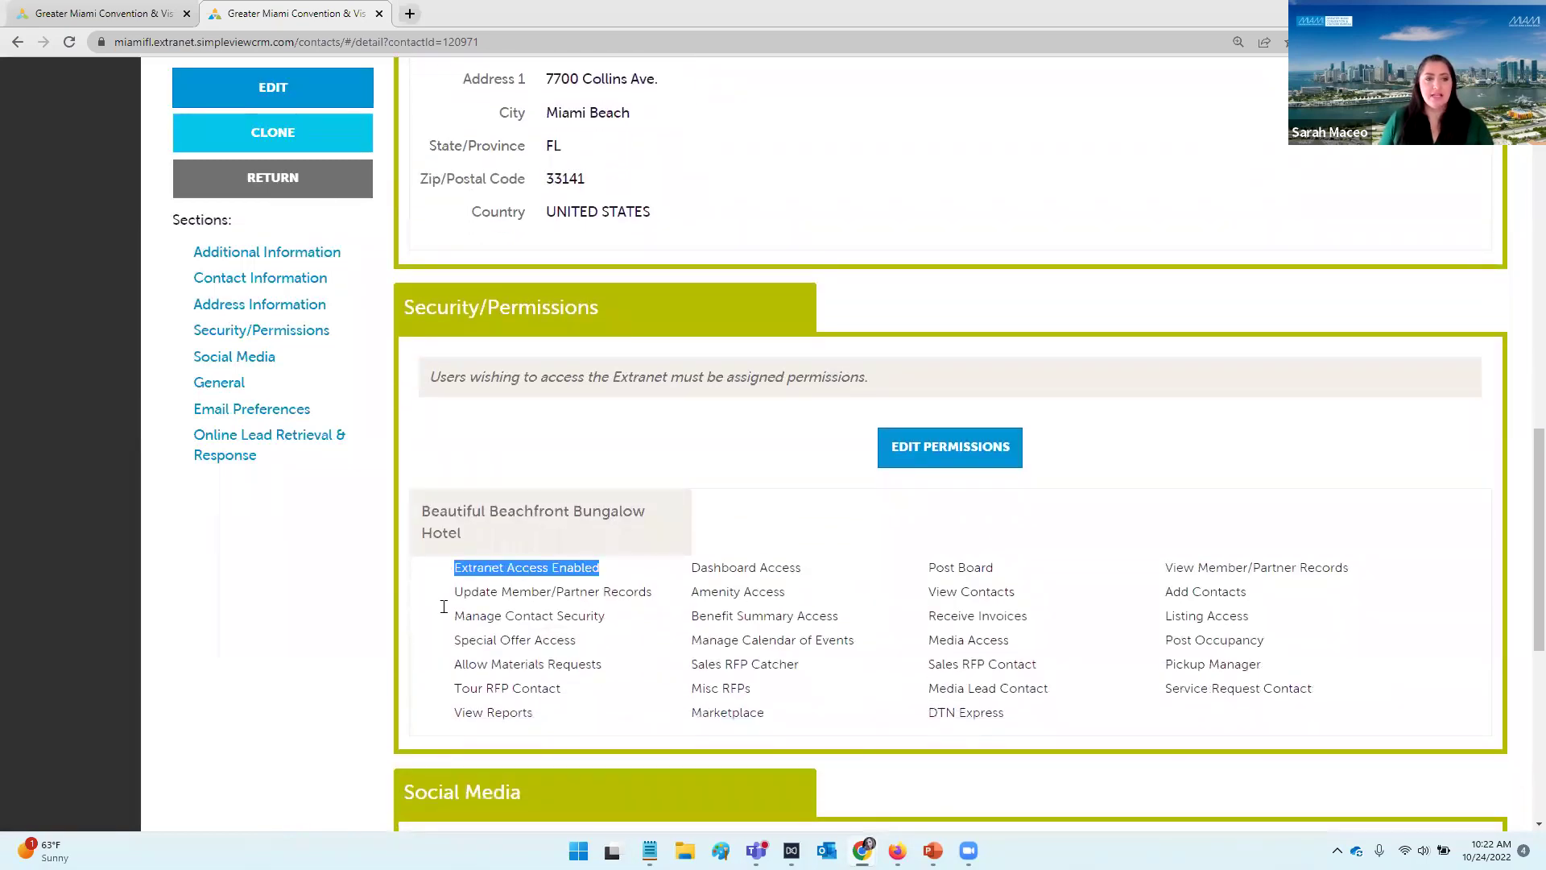
pyautogui.click(745, 462)
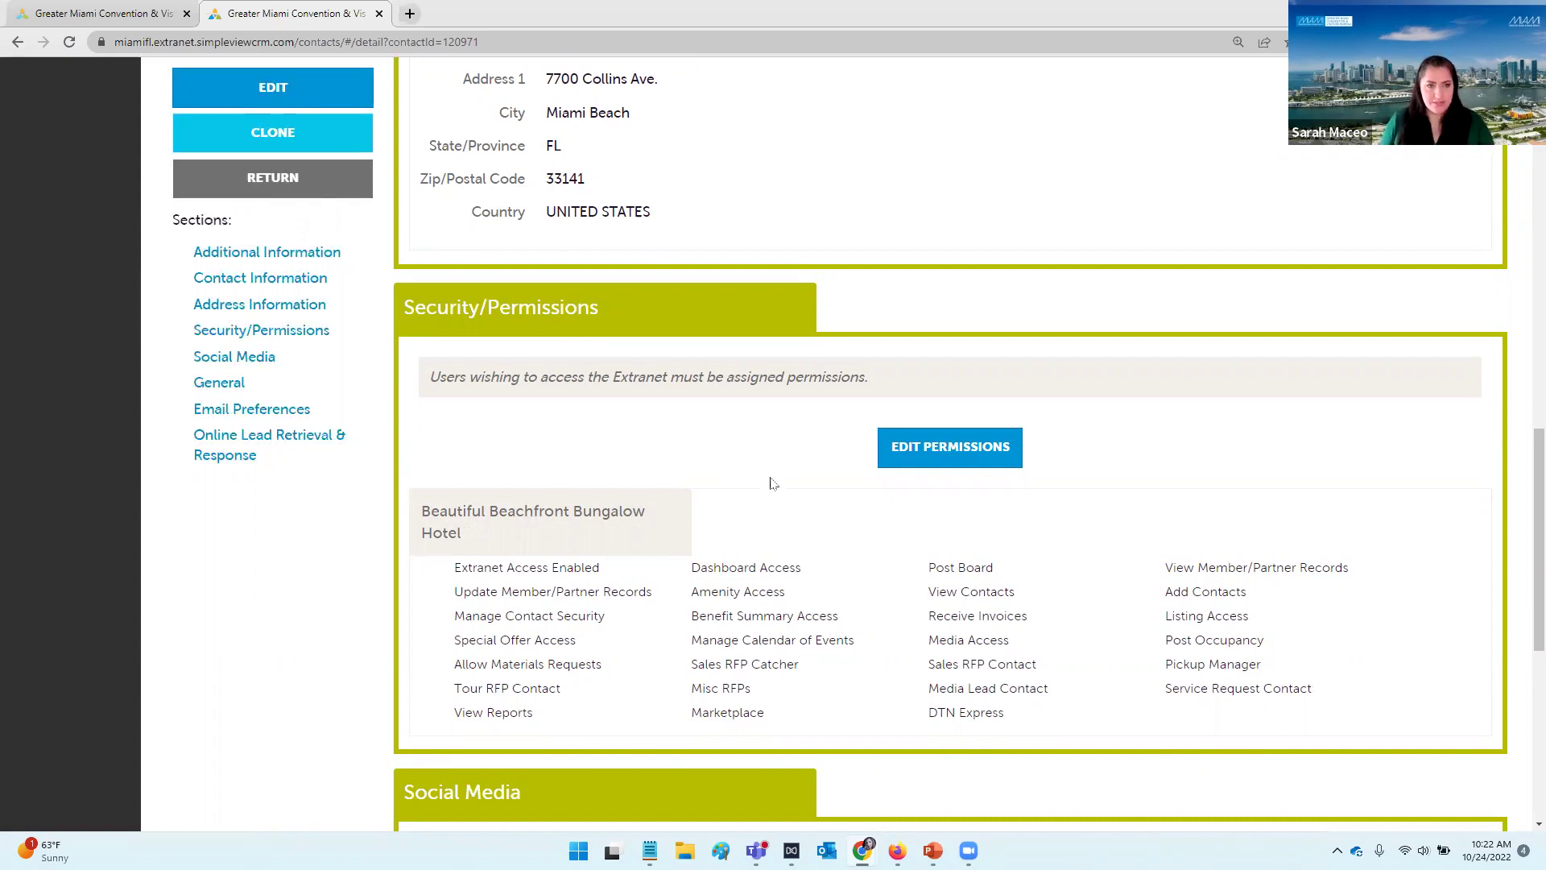
pyautogui.scroll(2, 785, 524)
pyautogui.scroll(10, 785, 523)
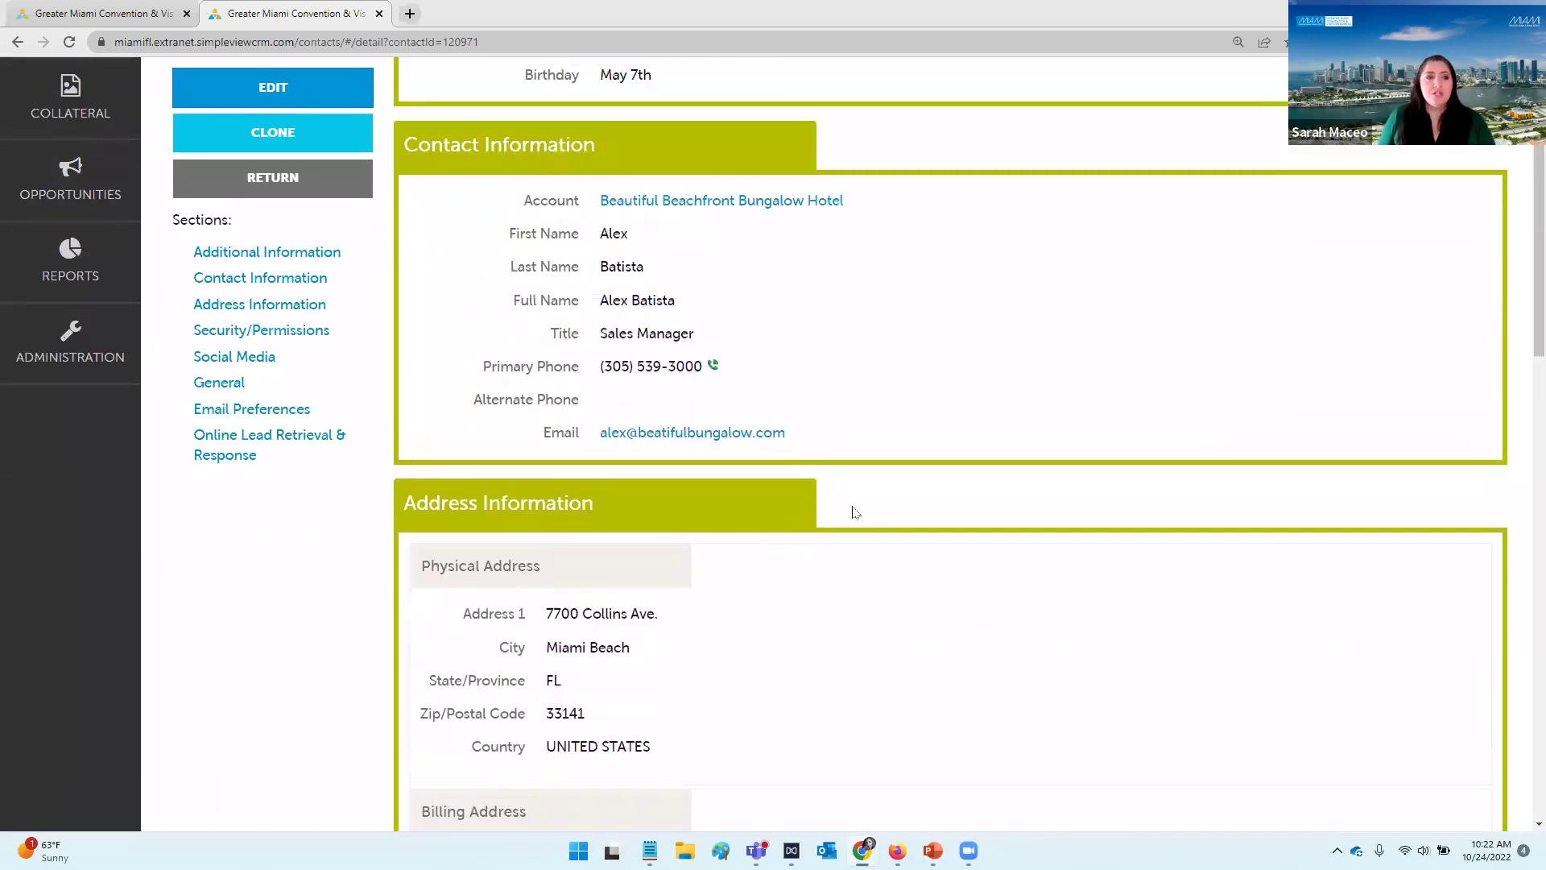
pyautogui.scroll(2, 859, 512)
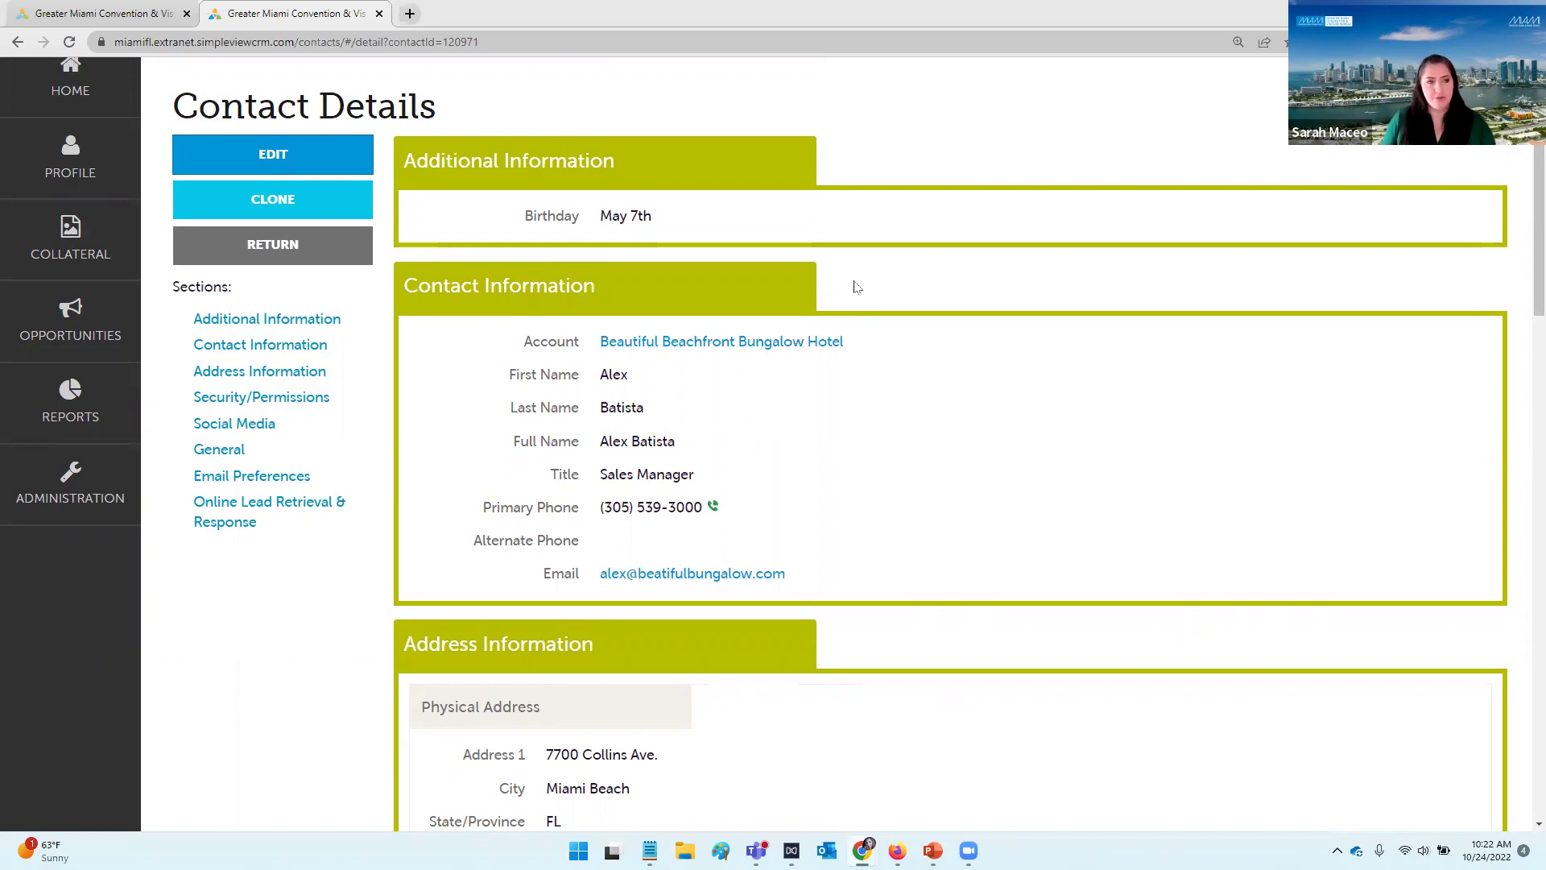
pyautogui.scroll(1, 947, 304)
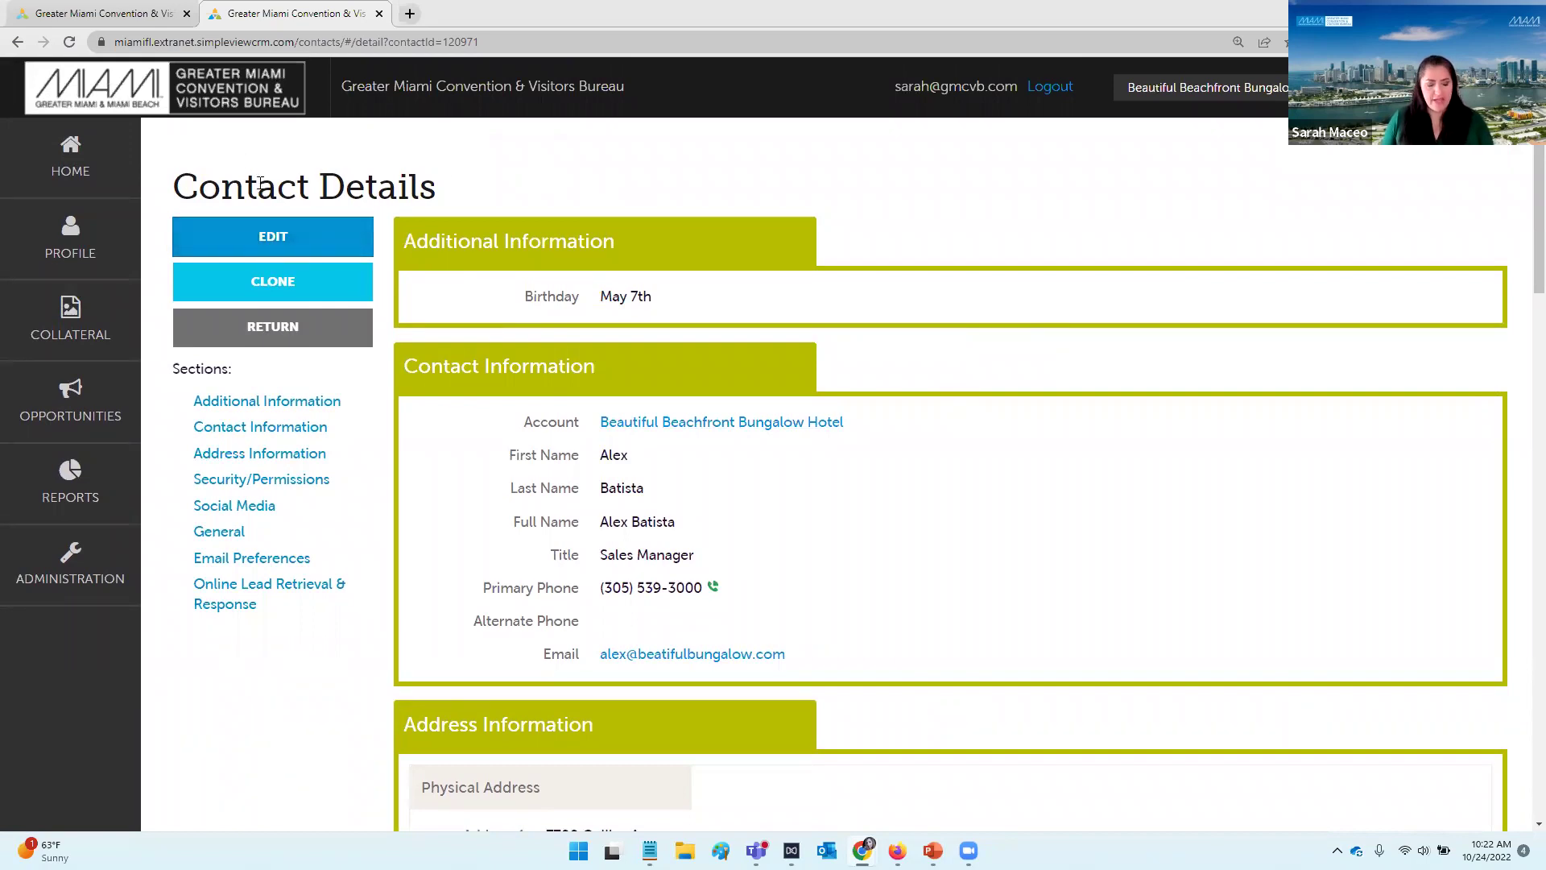
pyautogui.hotkey('alt', 'Tab')
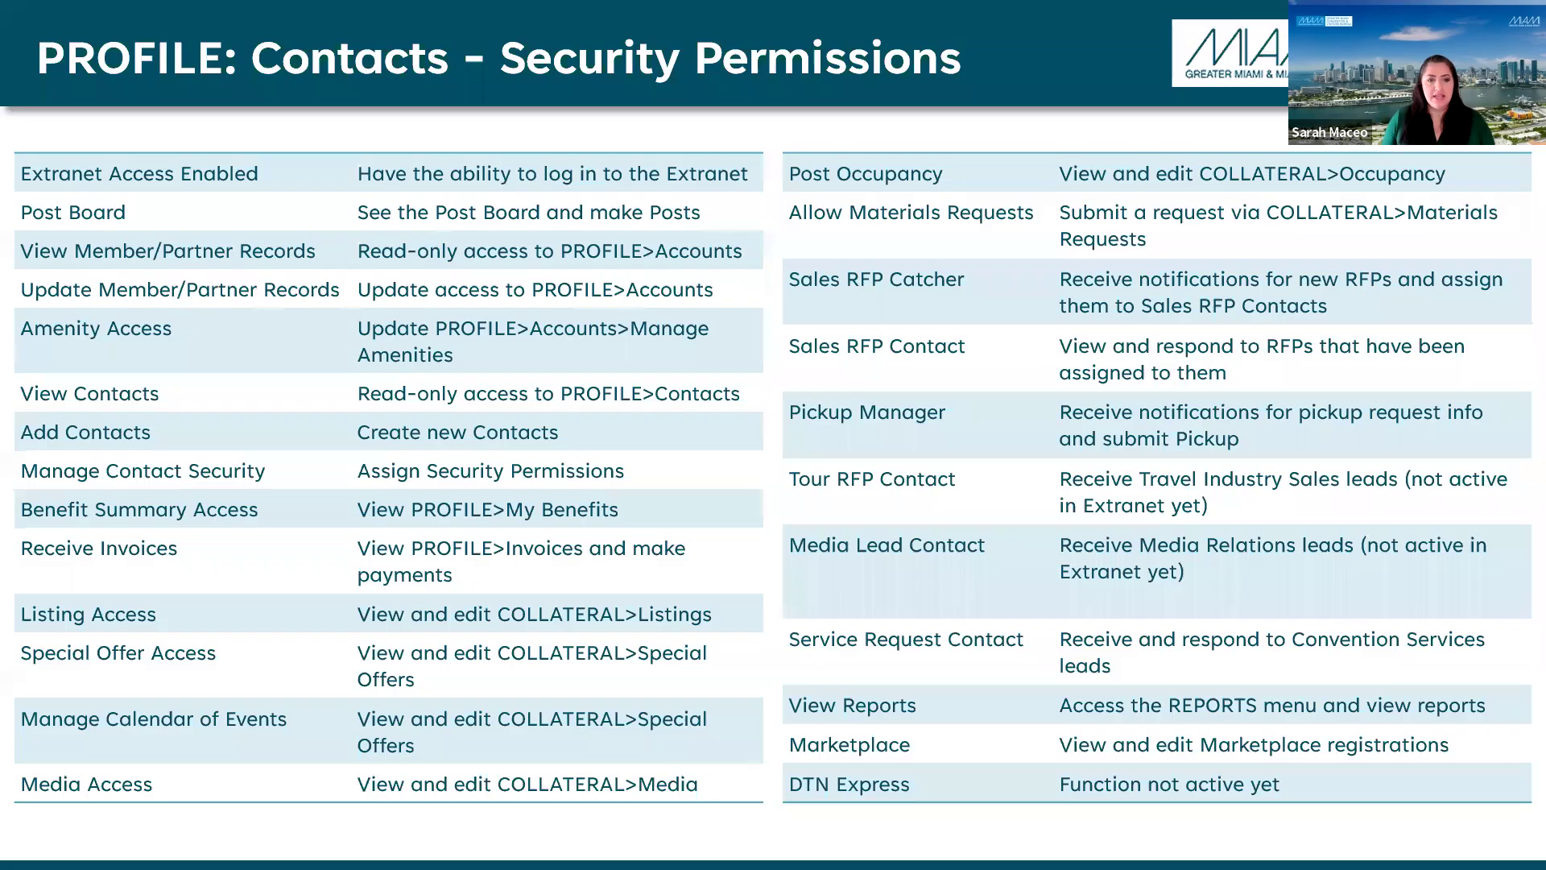
# Step: Advance the slide show to the PROFILE: My Benefits slide, then return to the extranet
pyautogui.press('Right')
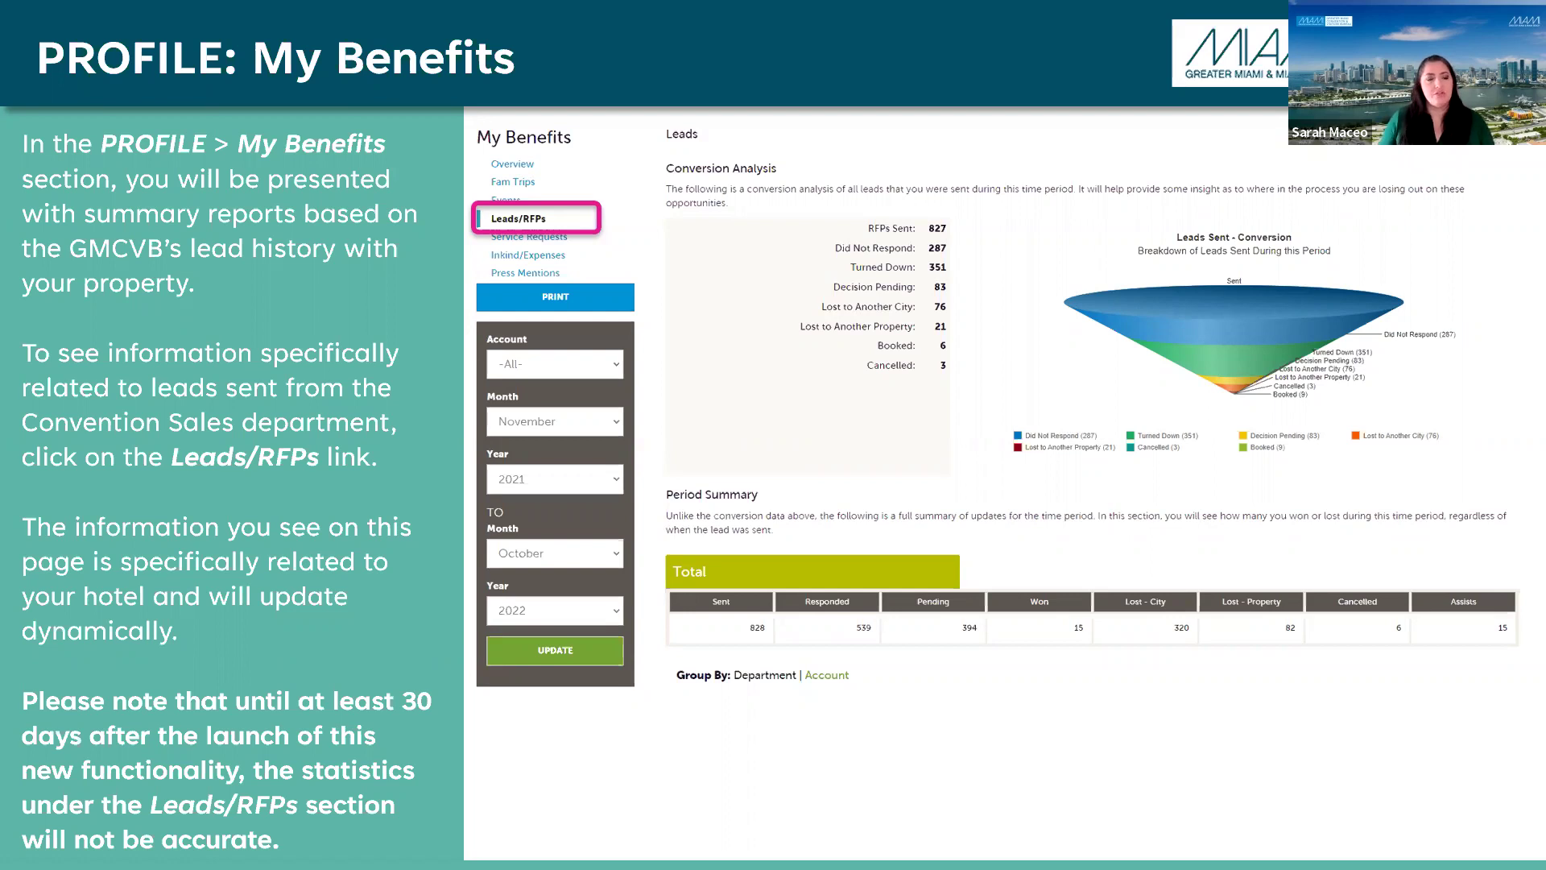
pyautogui.hotkey('alt', 'Tab')
# Step: Open the My Benefits page from the PROFILE menu
pyautogui.click(62, 266)
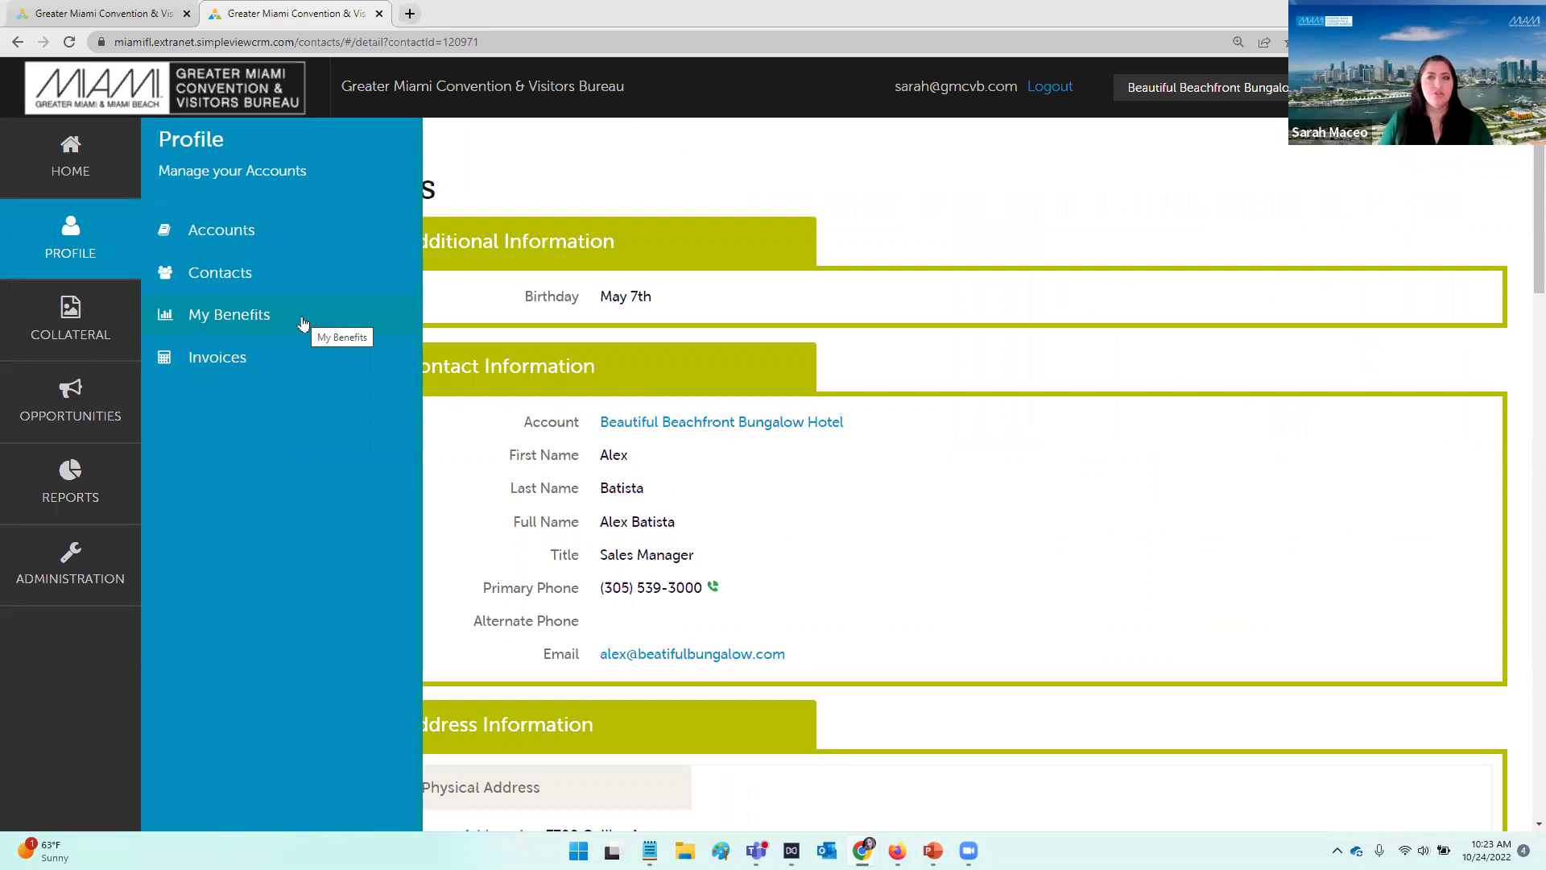
pyautogui.click(303, 320)
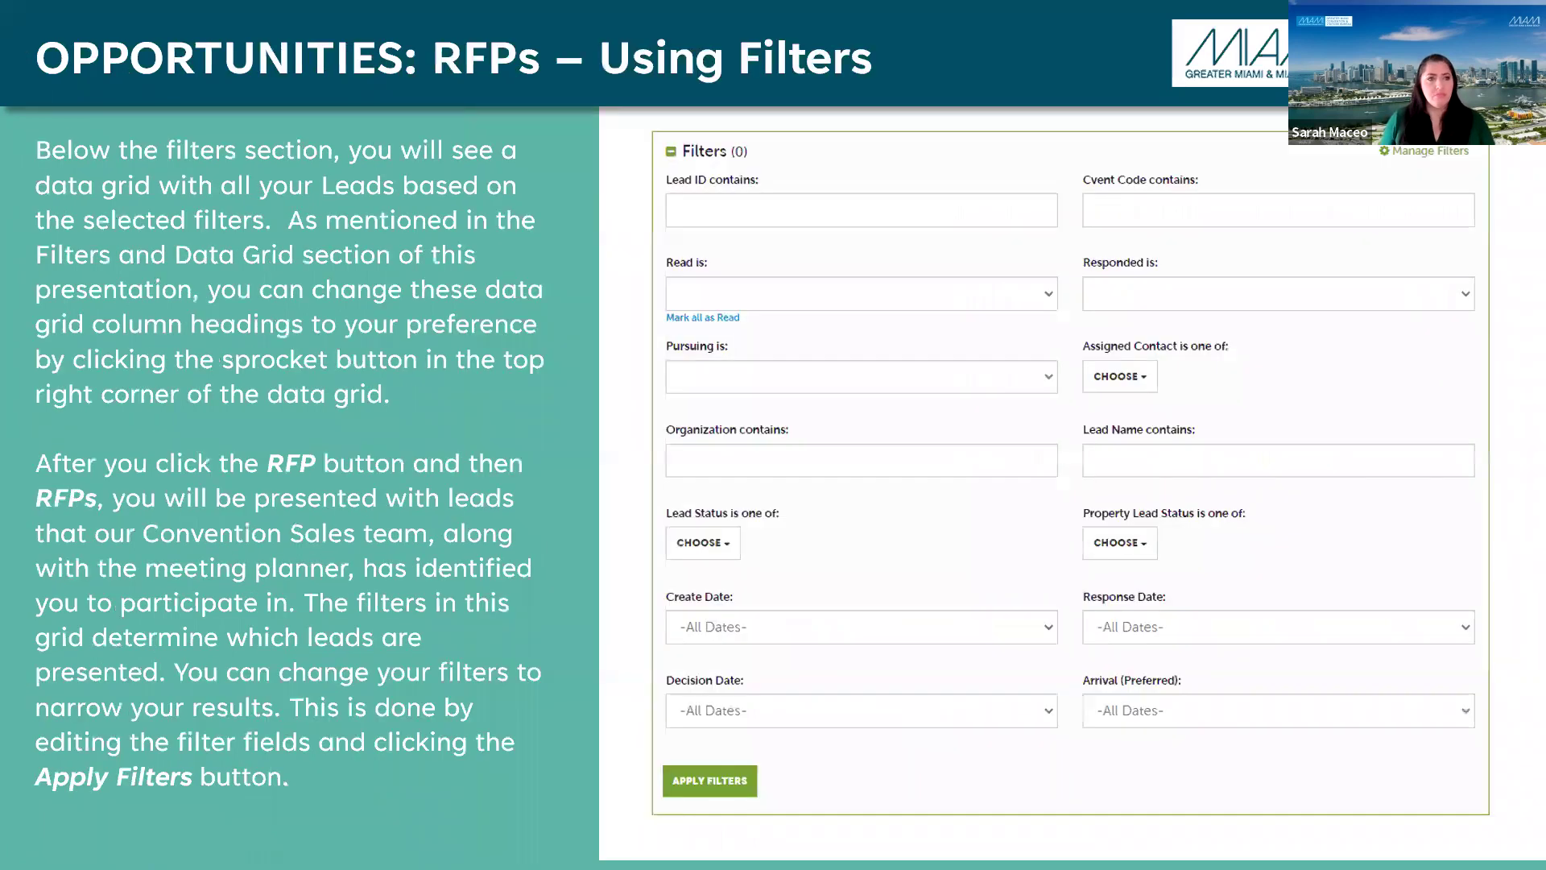
# Step: Open the RFPs list page from the Opportunities menu
pyautogui.hotkey('alt', 'Tab')
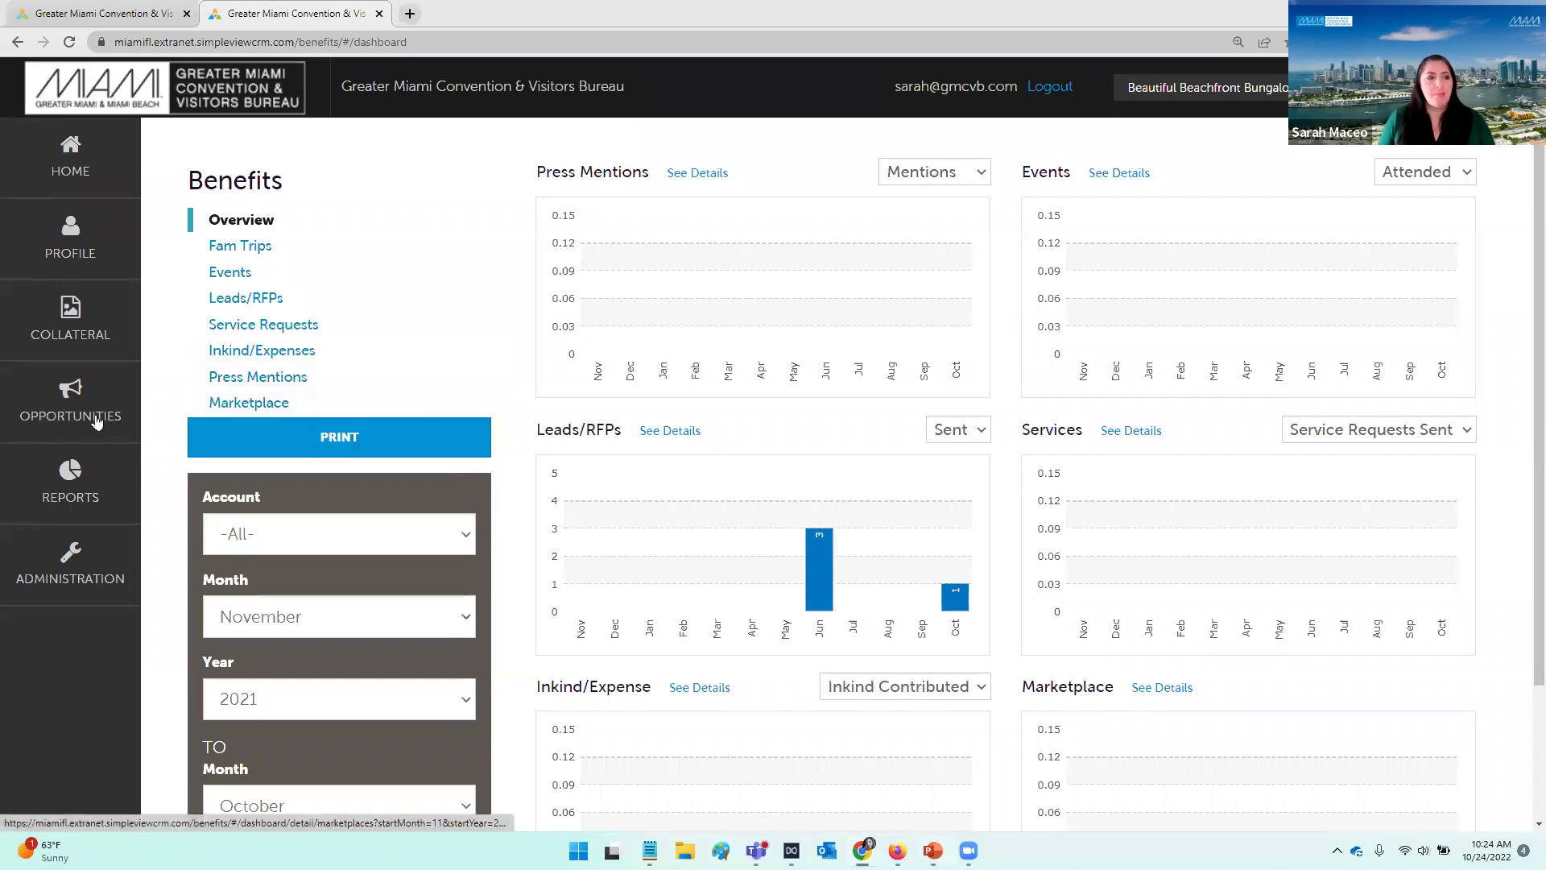
pyautogui.click(73, 402)
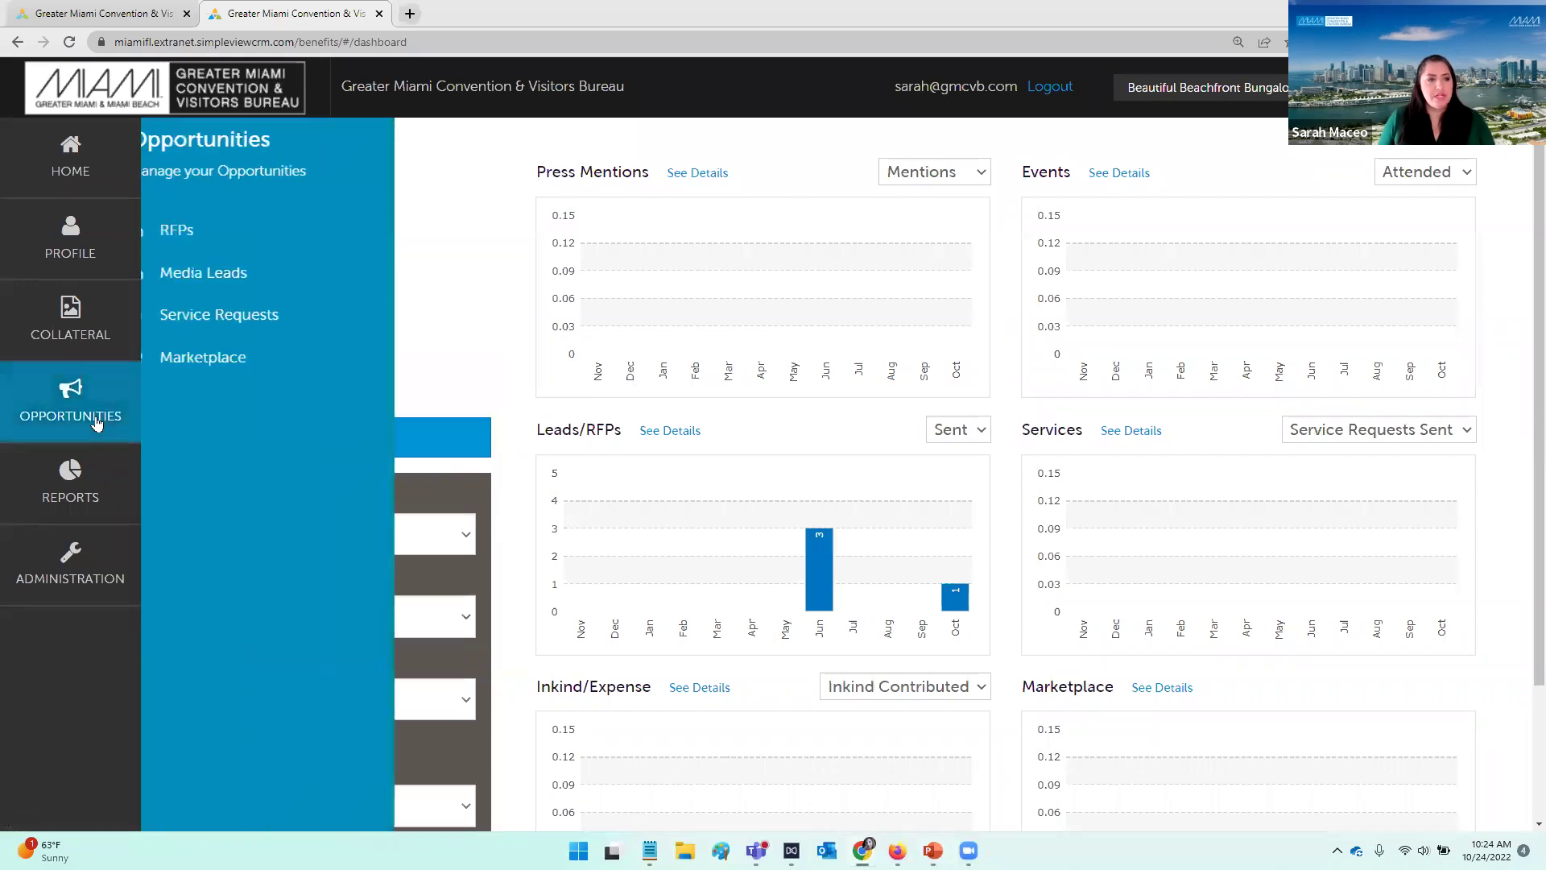
pyautogui.click(211, 232)
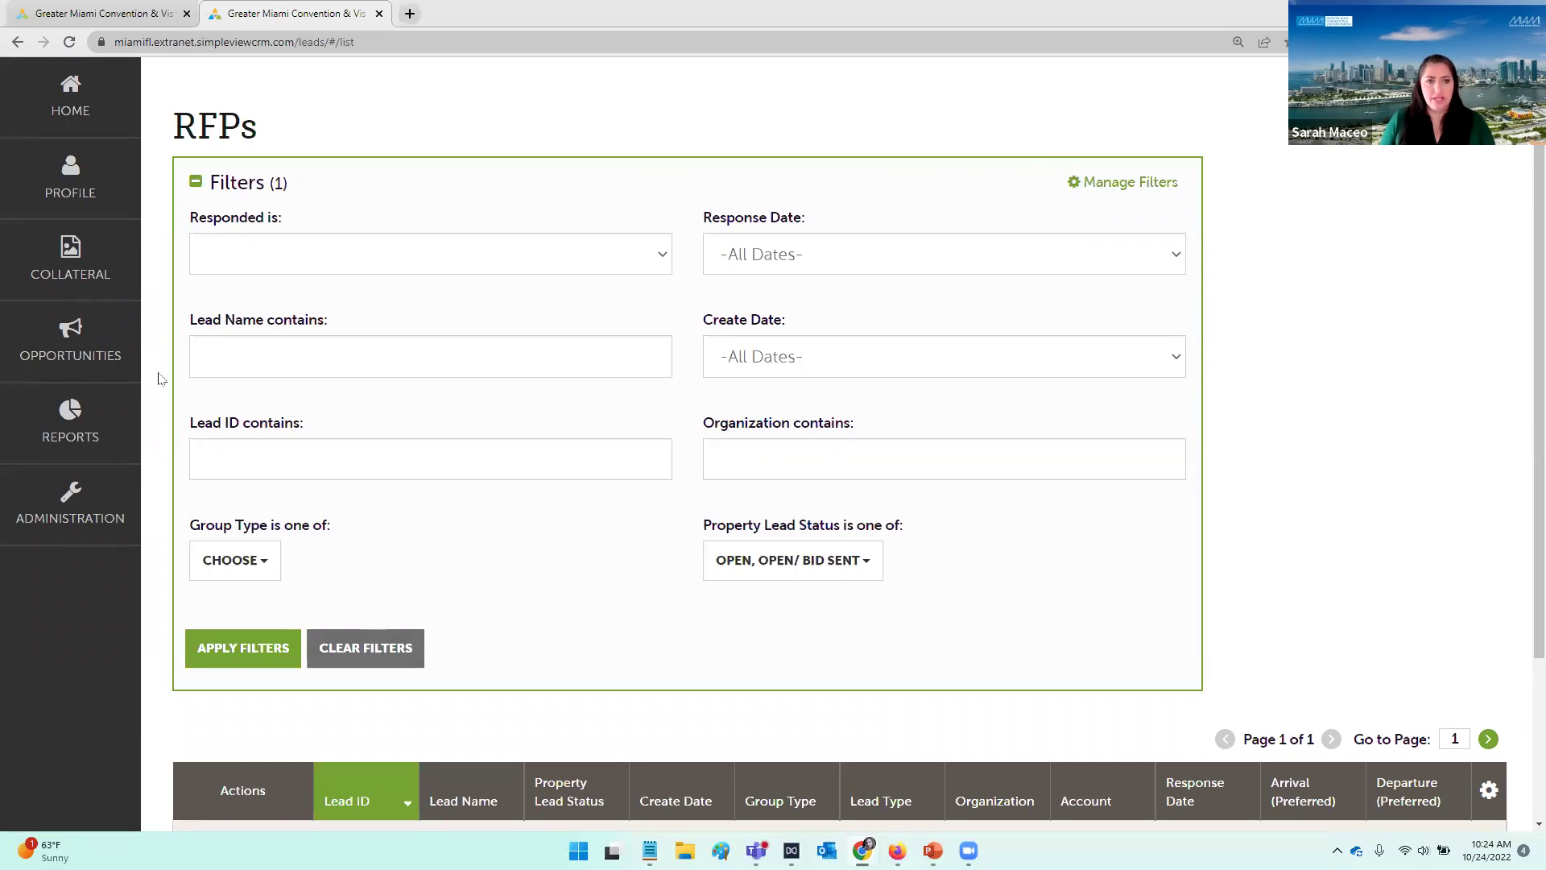
pyautogui.click(1125, 188)
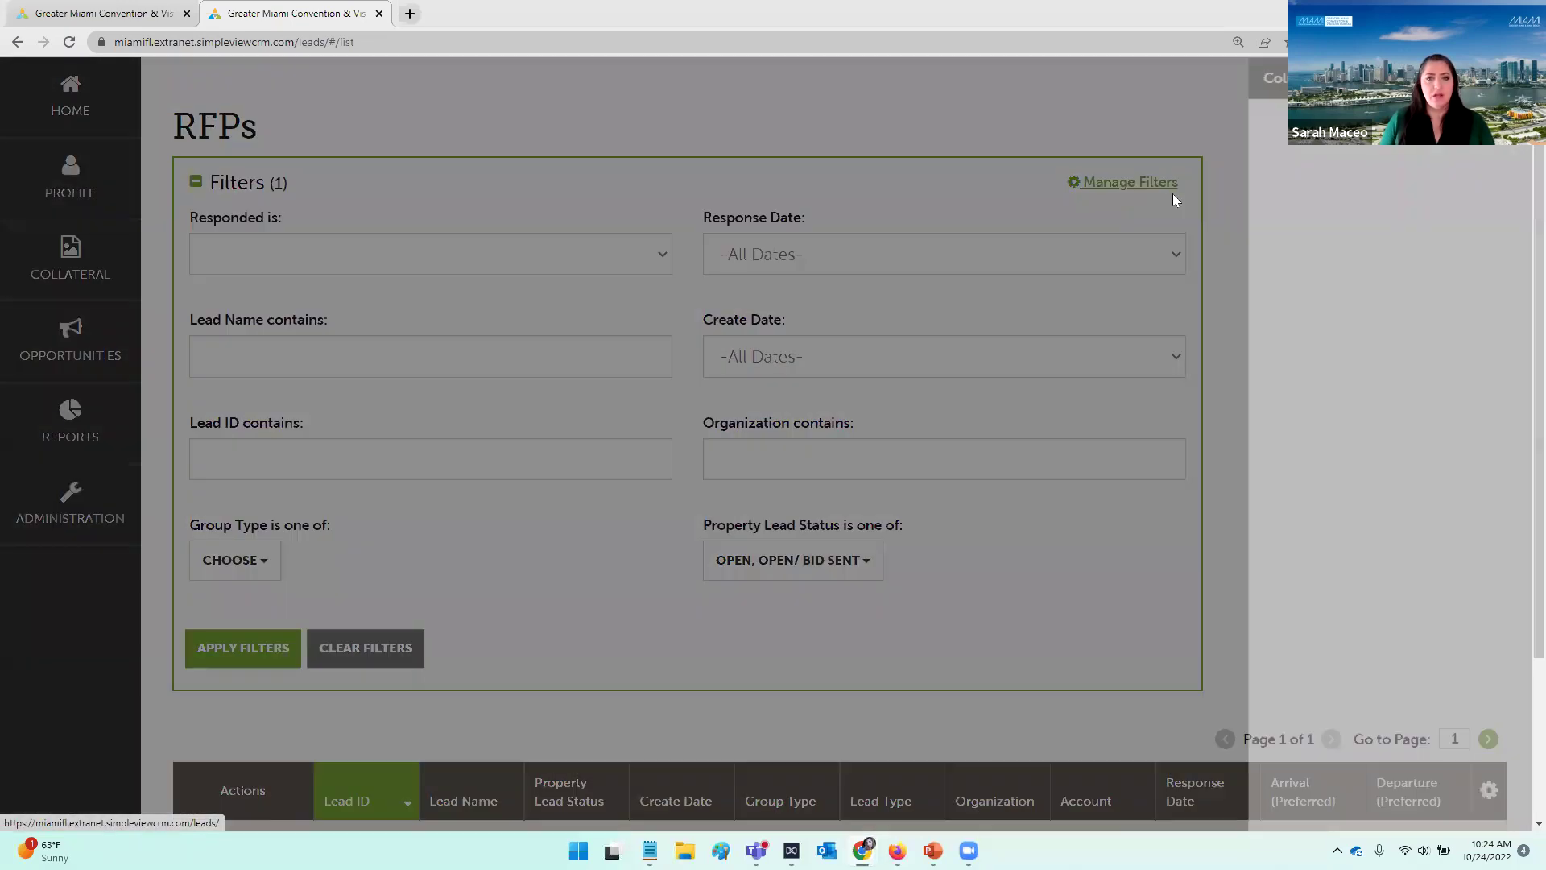
pyautogui.click(1110, 112)
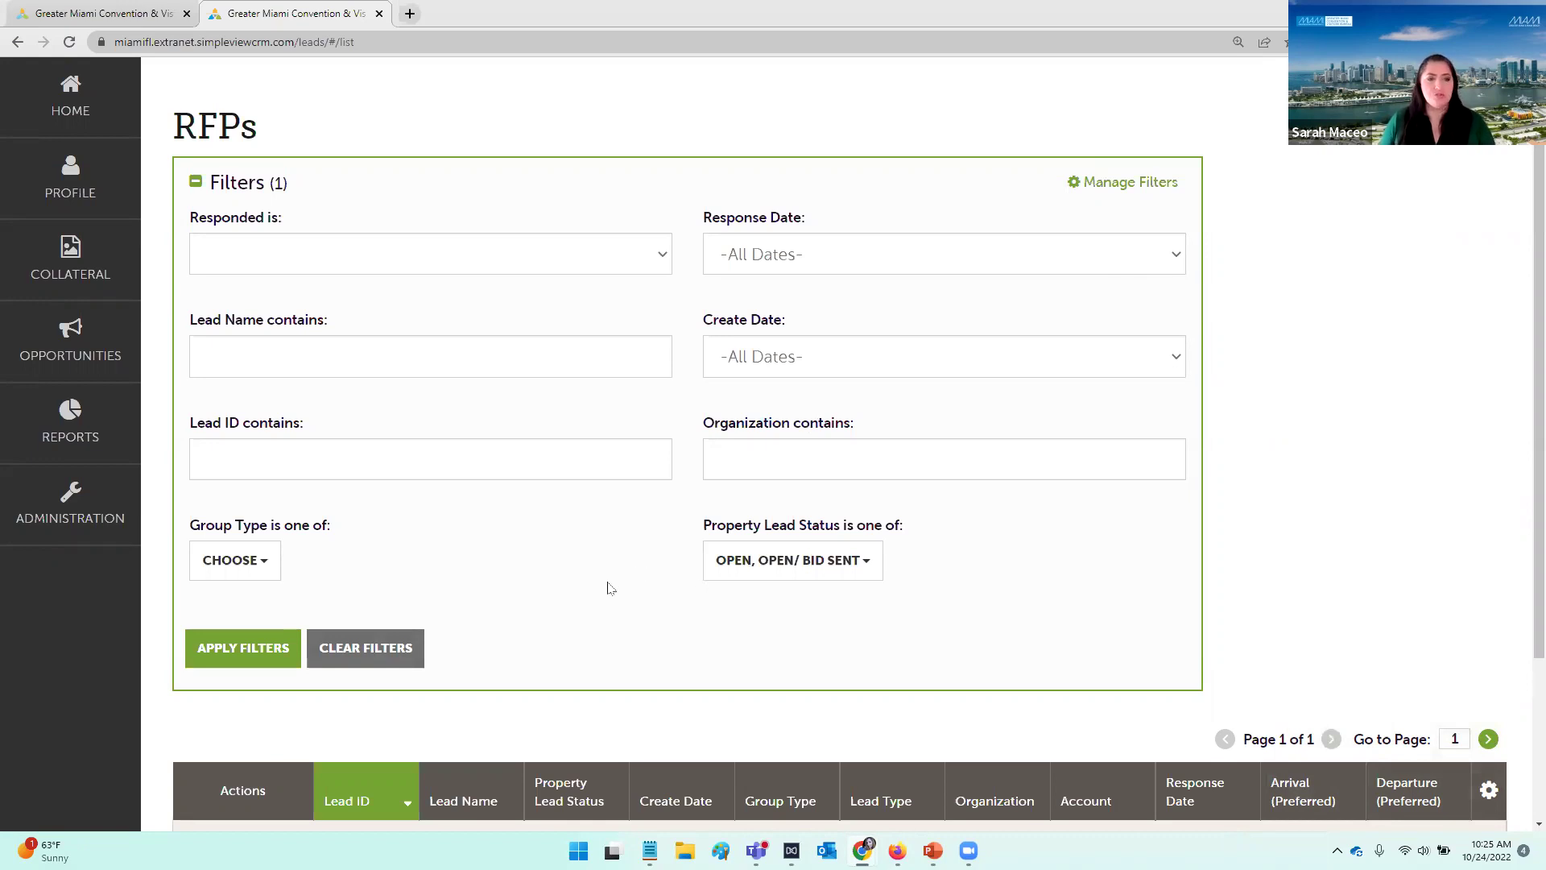
pyautogui.scroll(-1, 609, 556)
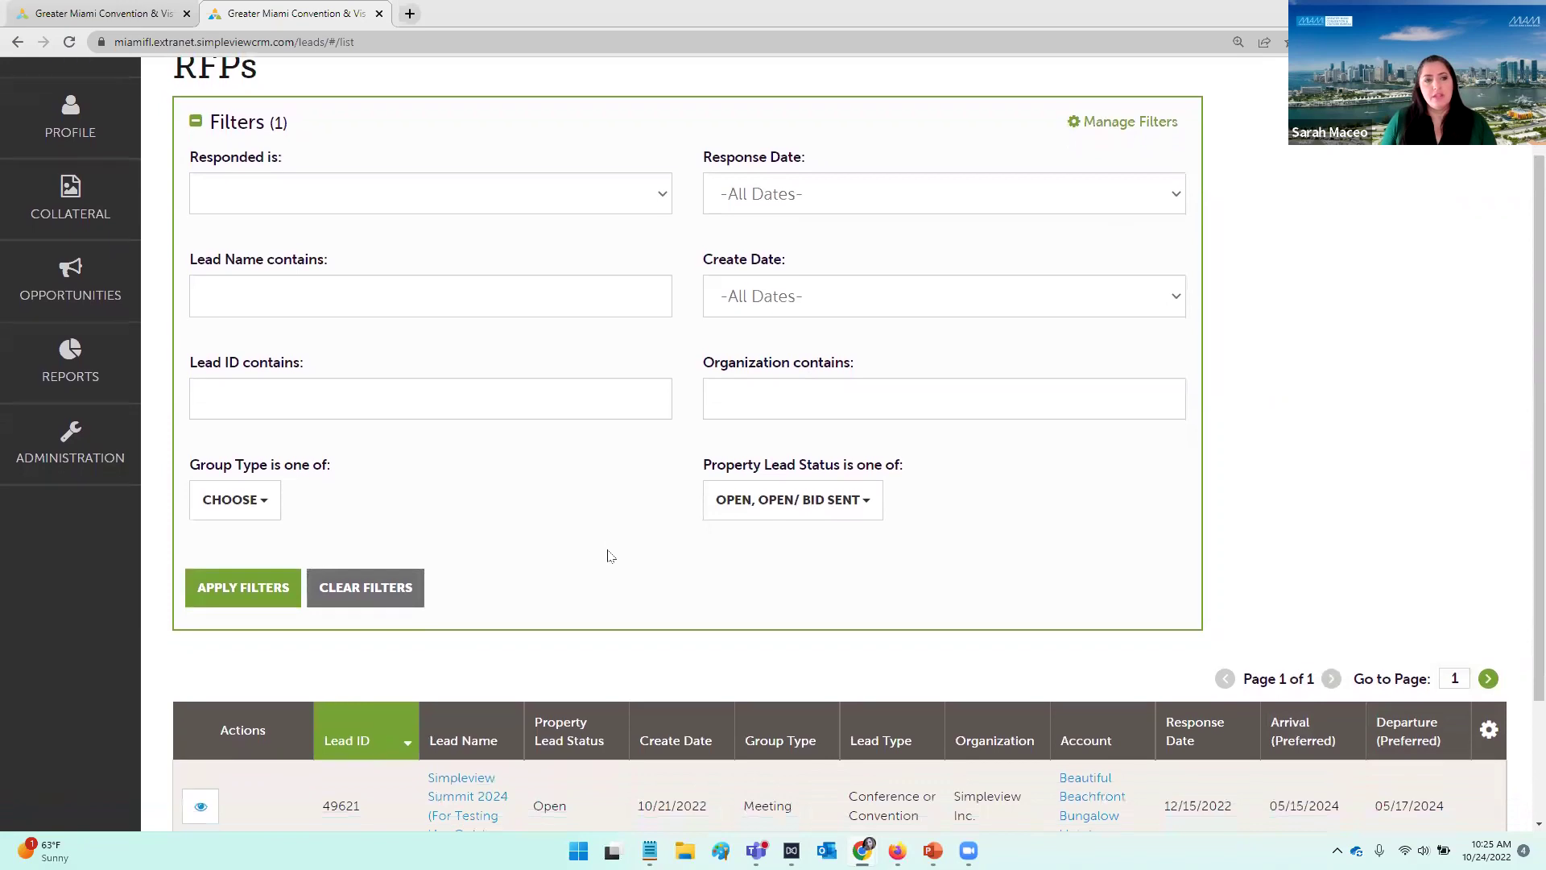
pyautogui.scroll(1, 610, 555)
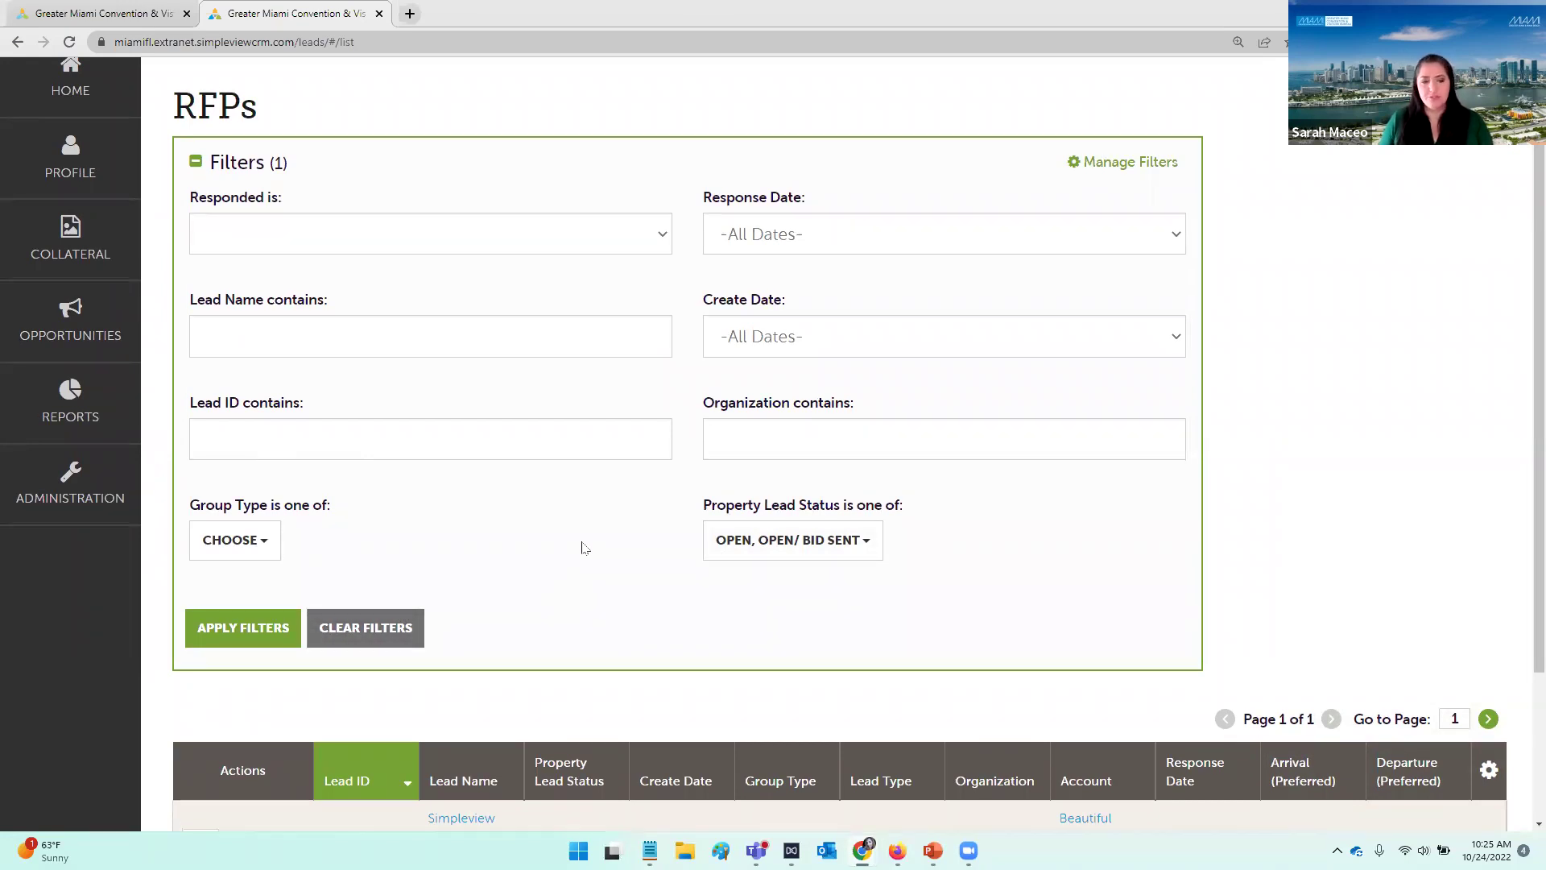
# Step: Uncheck Open and Open/ Bid Sent in Property Lead Status and apply the filters
pyautogui.click(778, 547)
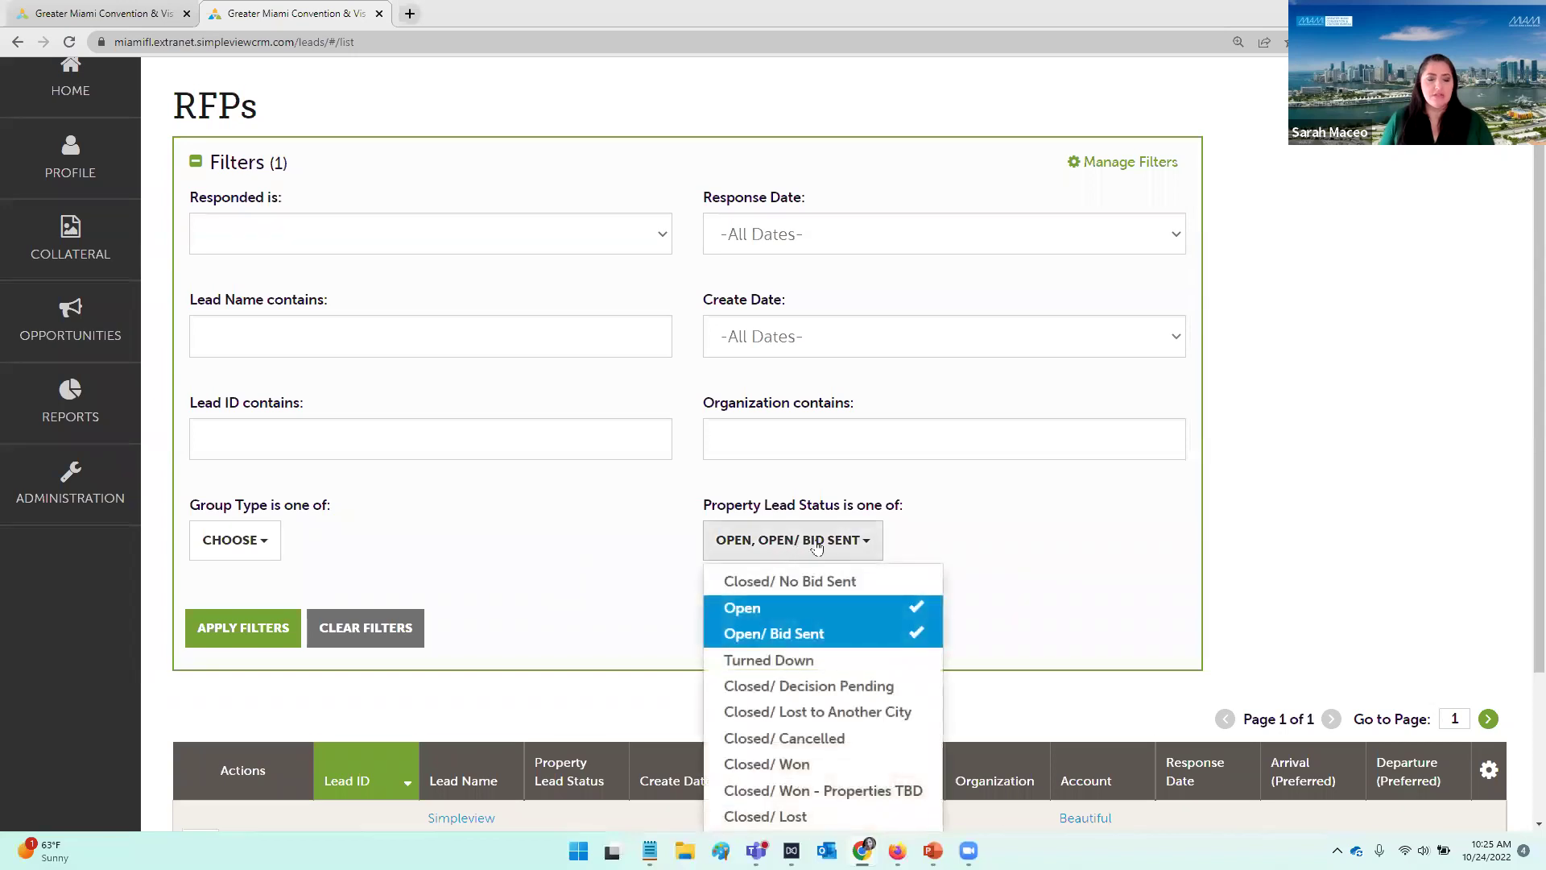
pyautogui.scroll(-1, 817, 548)
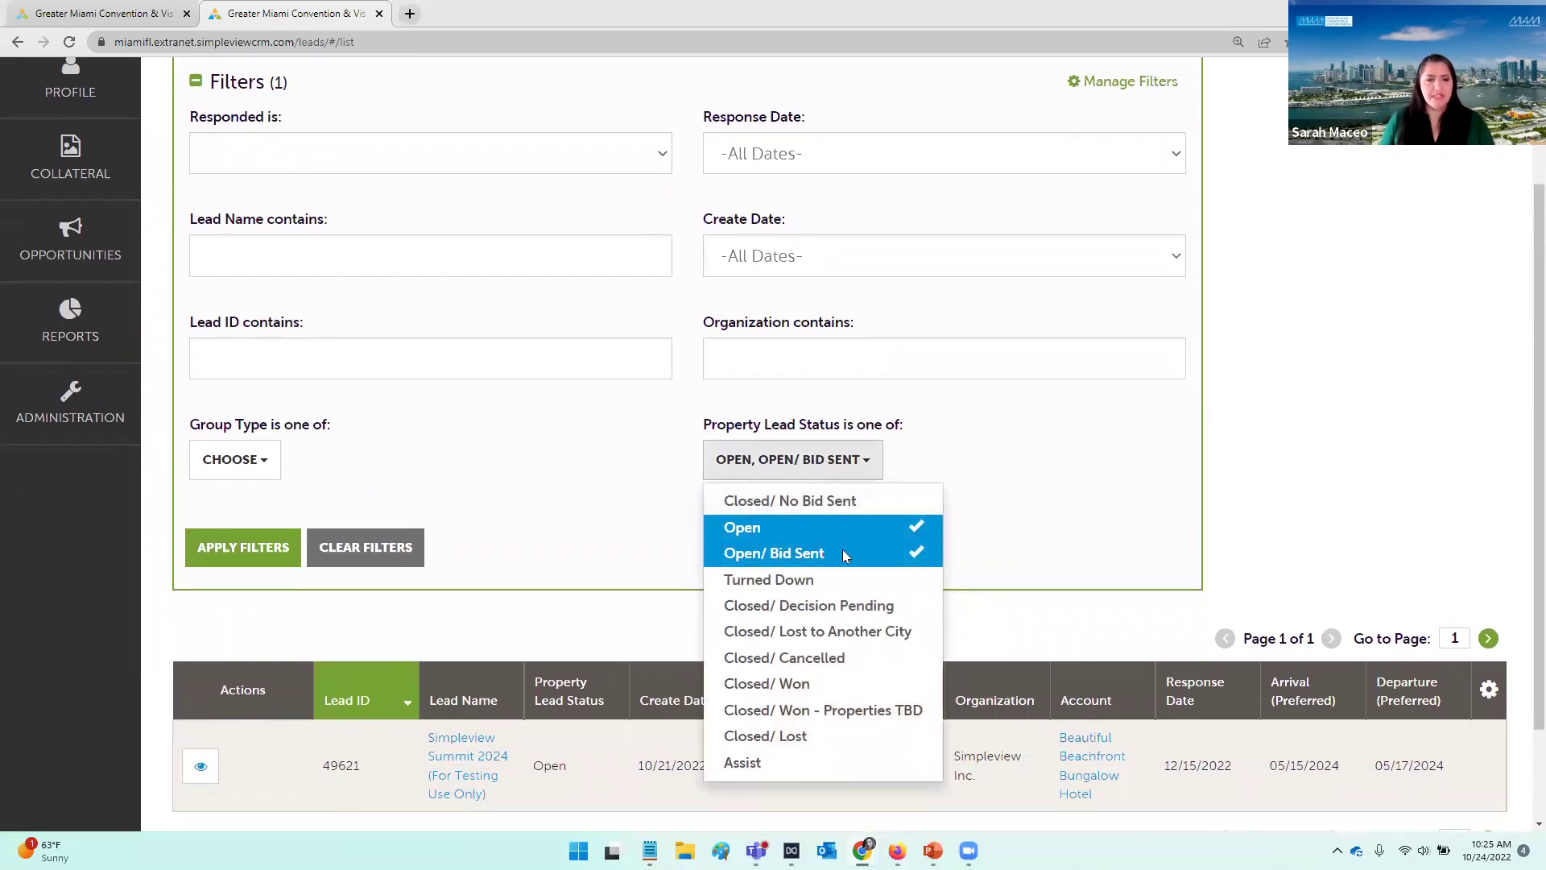
pyautogui.click(844, 554)
pyautogui.click(846, 528)
pyautogui.click(900, 465)
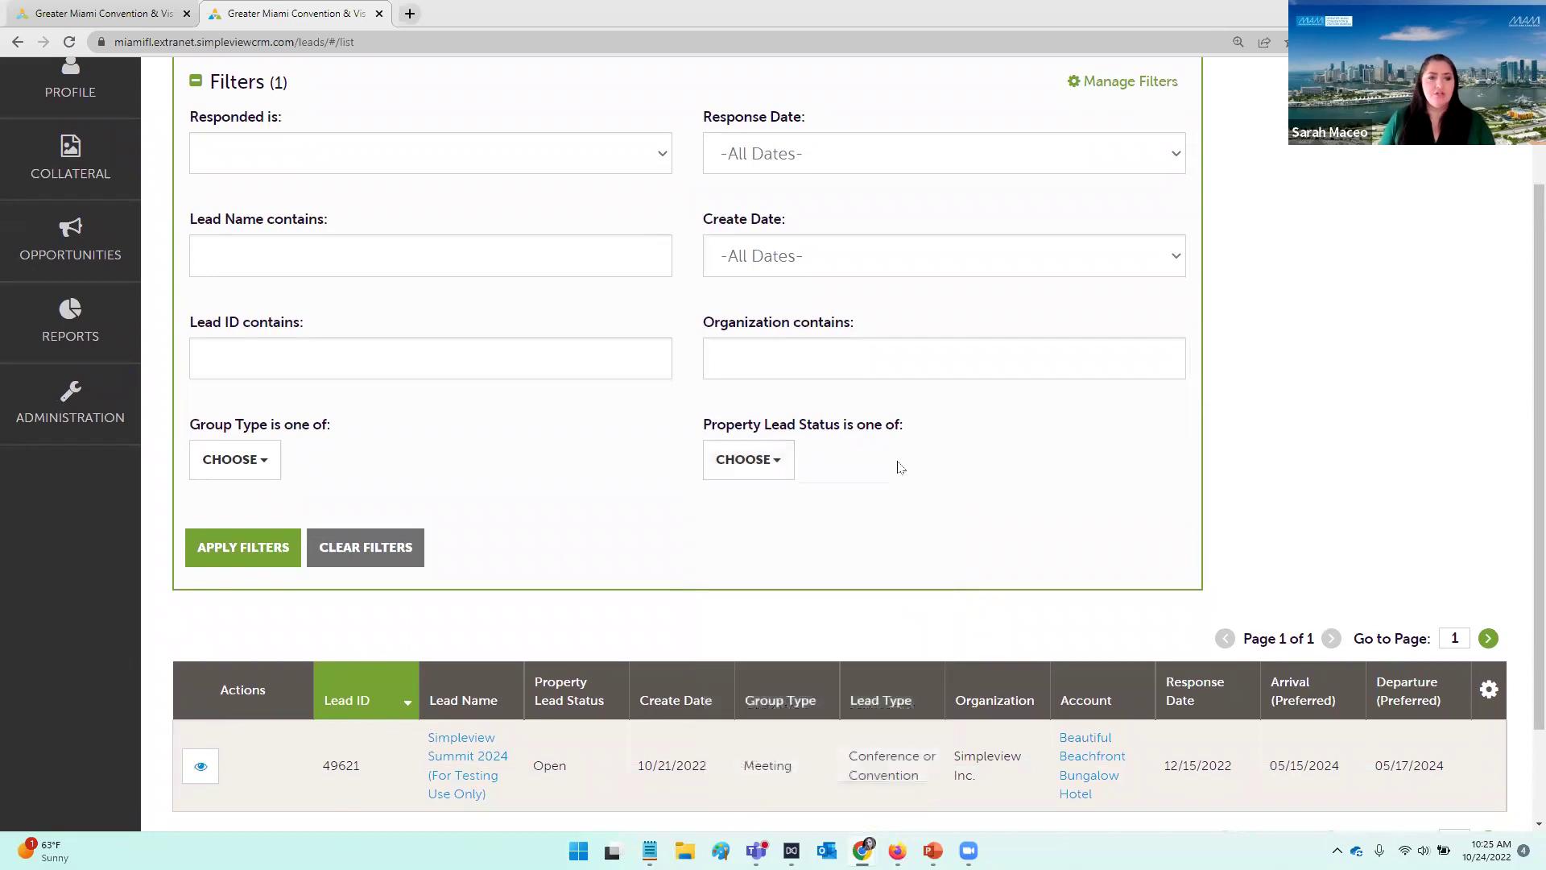
pyautogui.click(219, 541)
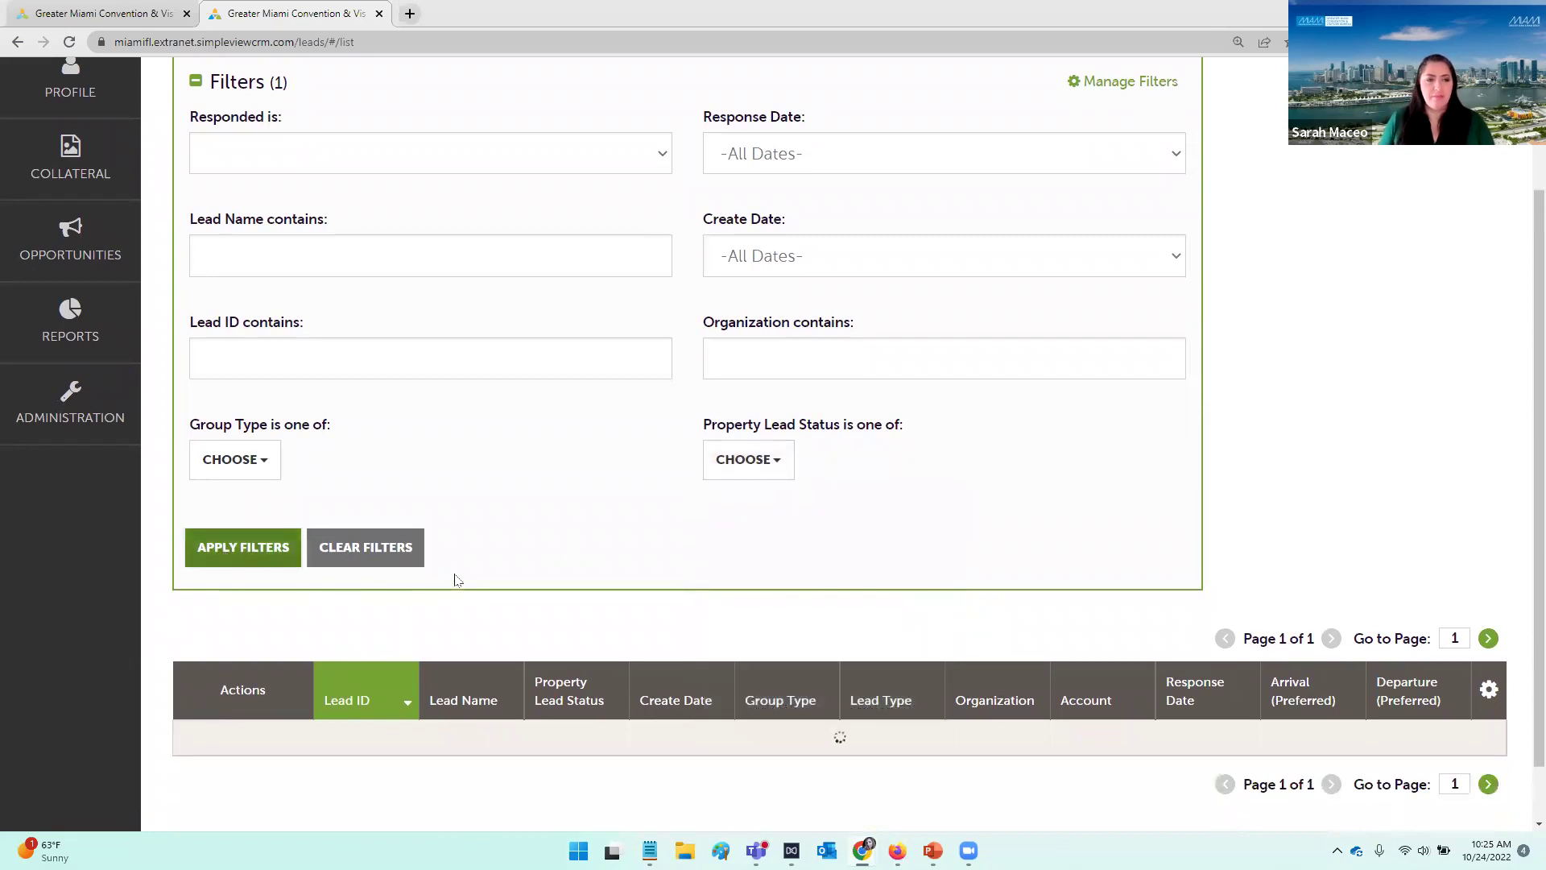
pyautogui.scroll(1, 591, 463)
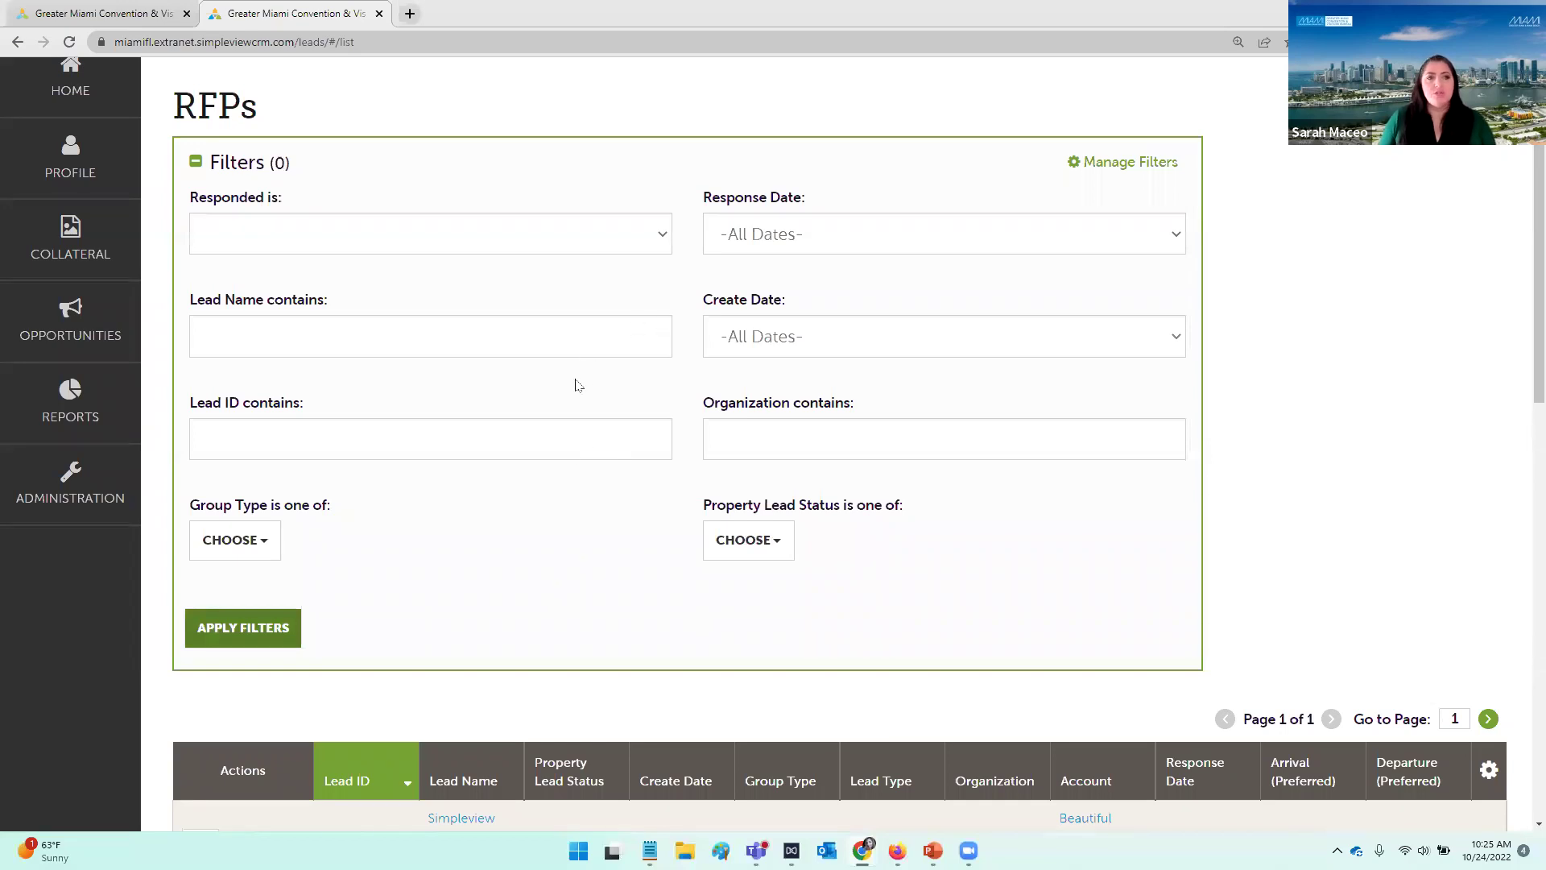
# Step: Set the Responded filter to No and apply it to the RFPs list
pyautogui.click(657, 245)
pyautogui.click(657, 246)
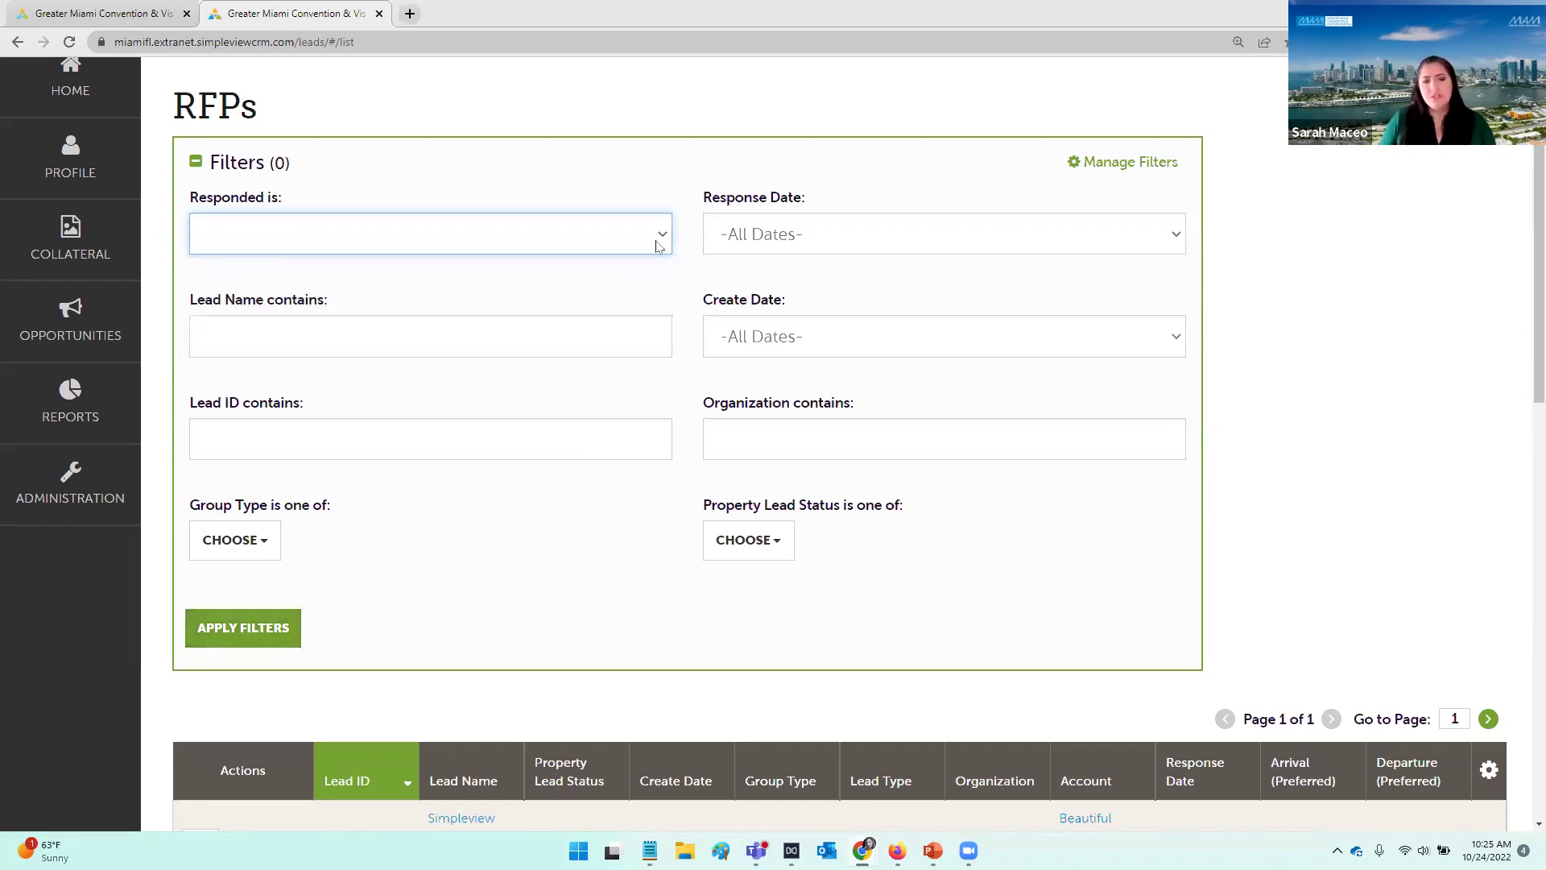
pyautogui.click(657, 246)
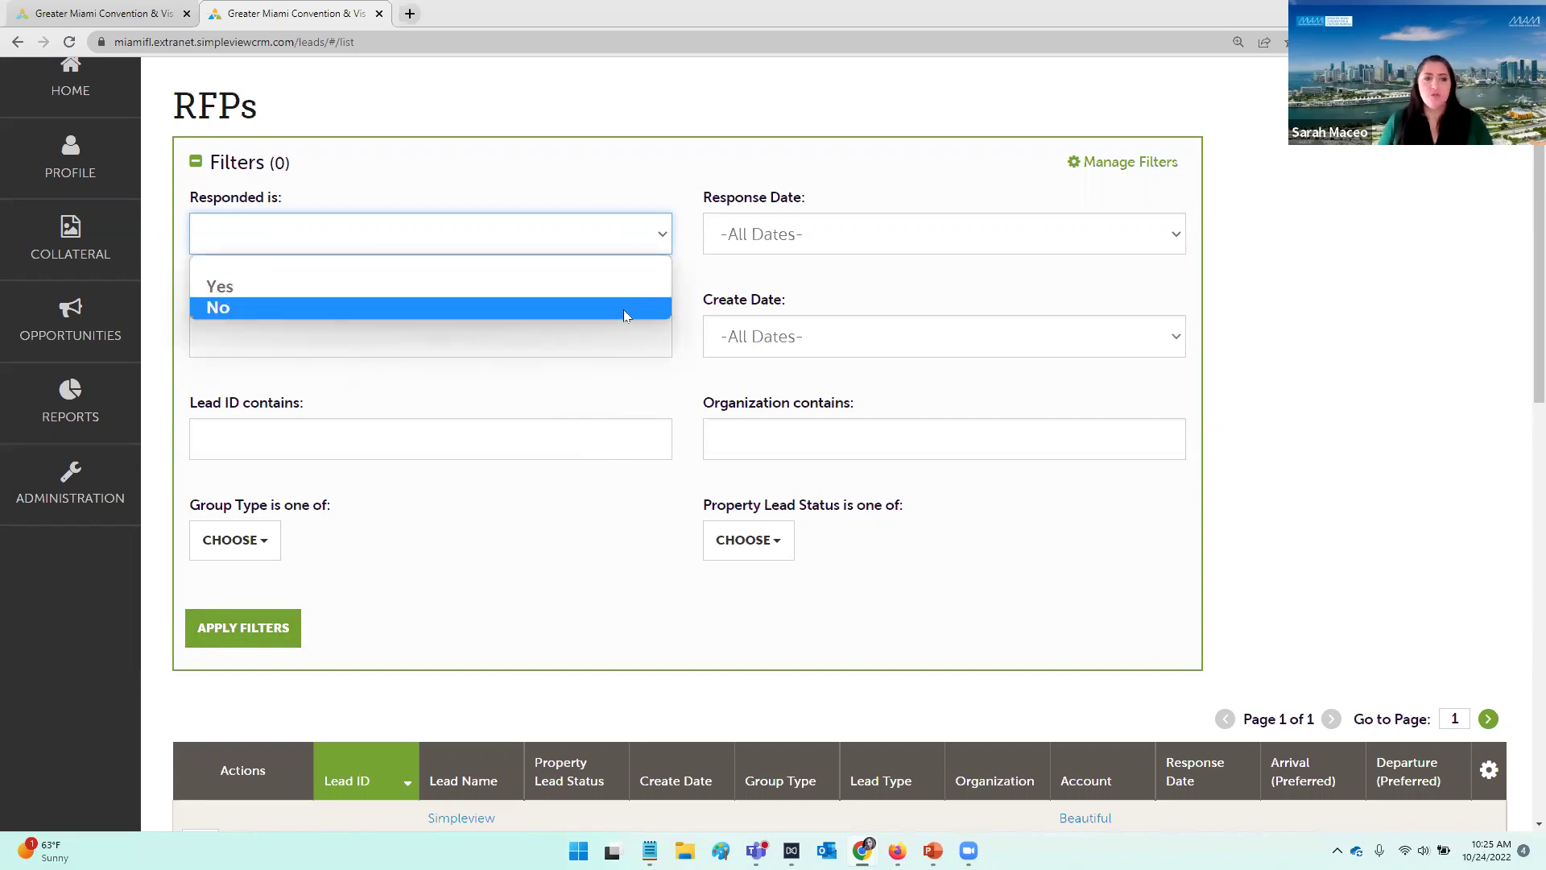
pyautogui.click(623, 314)
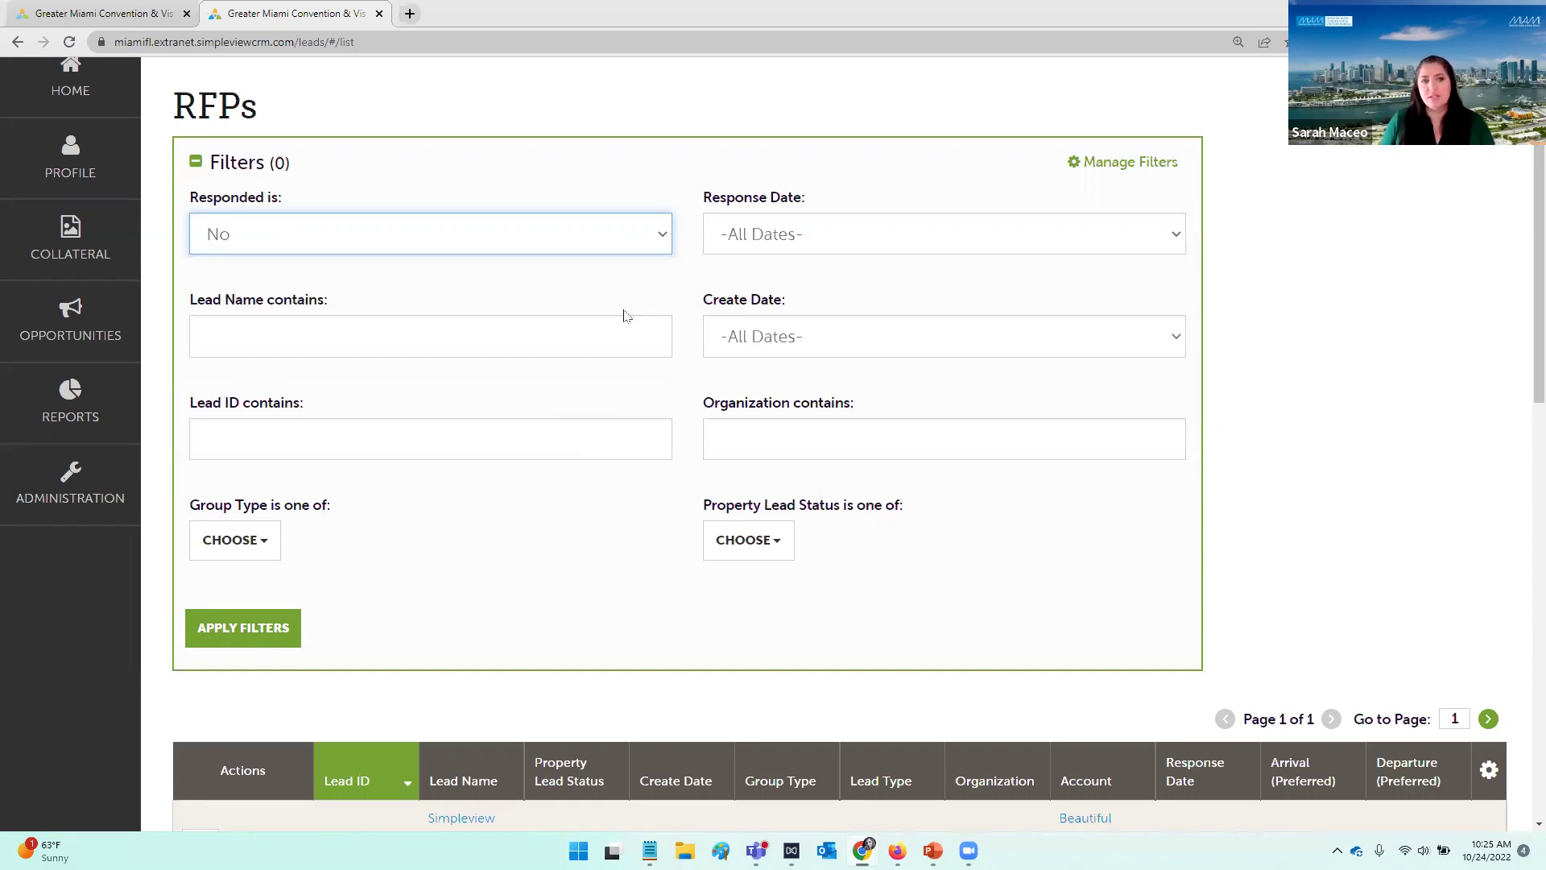
pyautogui.click(286, 624)
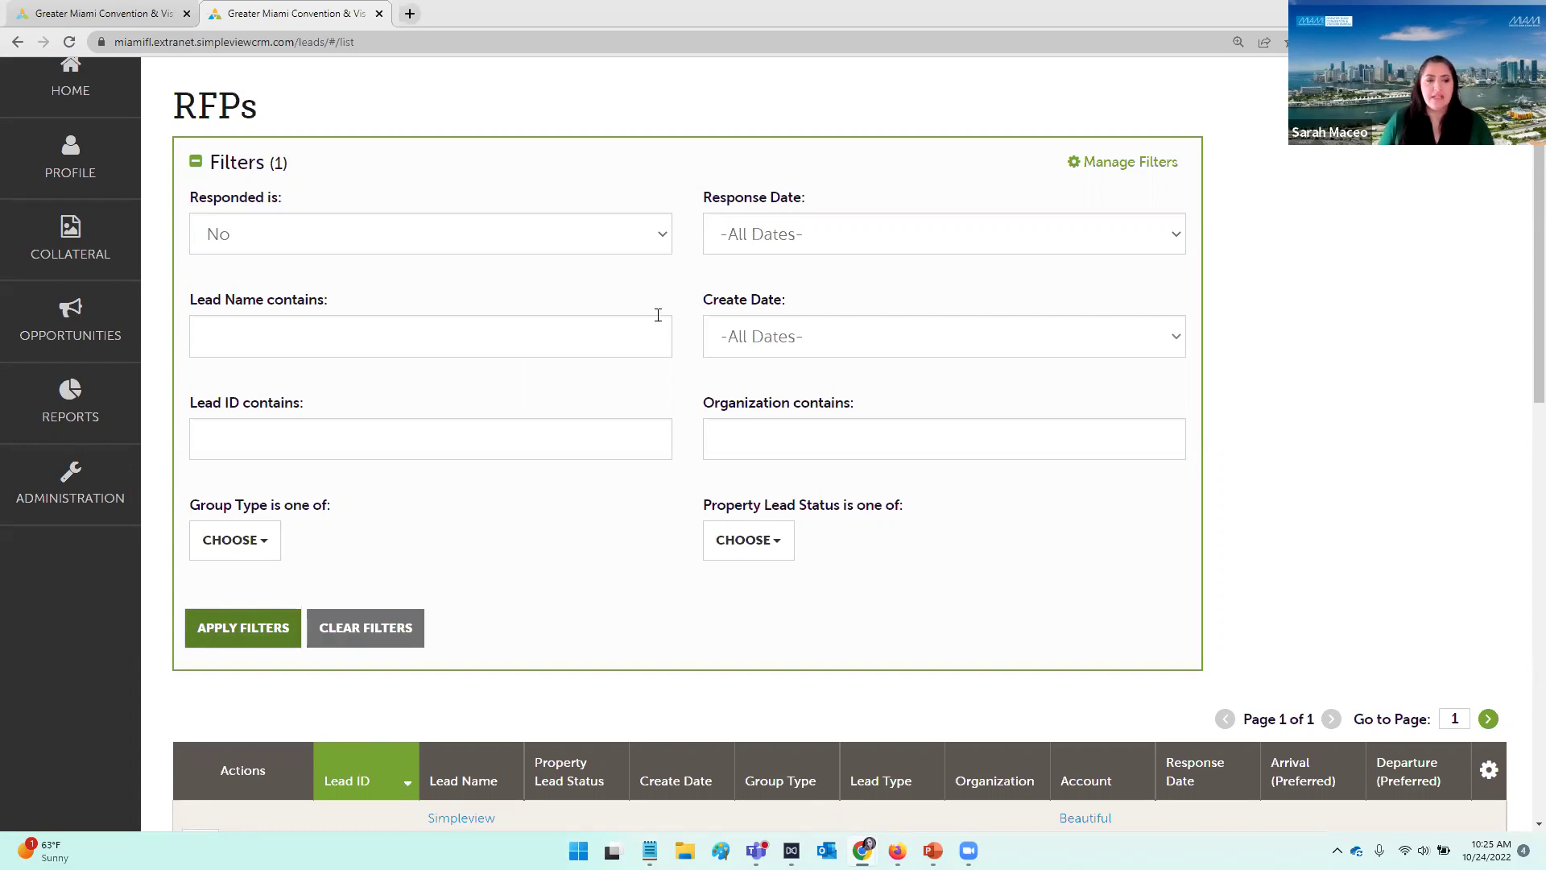
pyautogui.scroll(-1, 658, 315)
pyautogui.scroll(3, 493, 303)
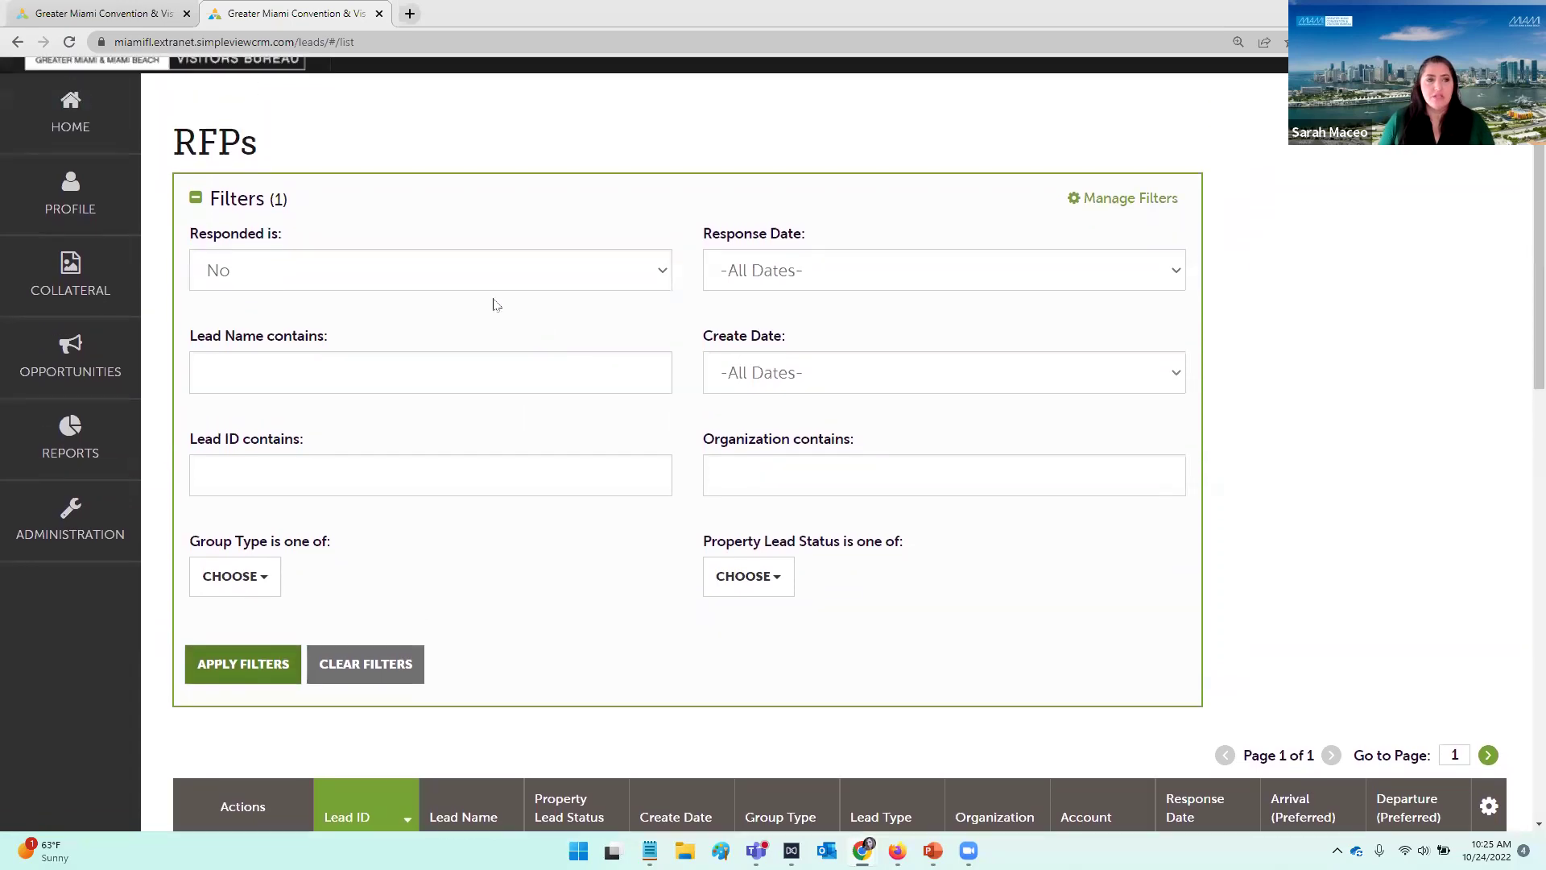
# Step: Enter Lead ID 49621, reset Responded to blank, and apply the filters
pyautogui.click(421, 392)
pyautogui.click(339, 500)
pyautogui.write('49621')
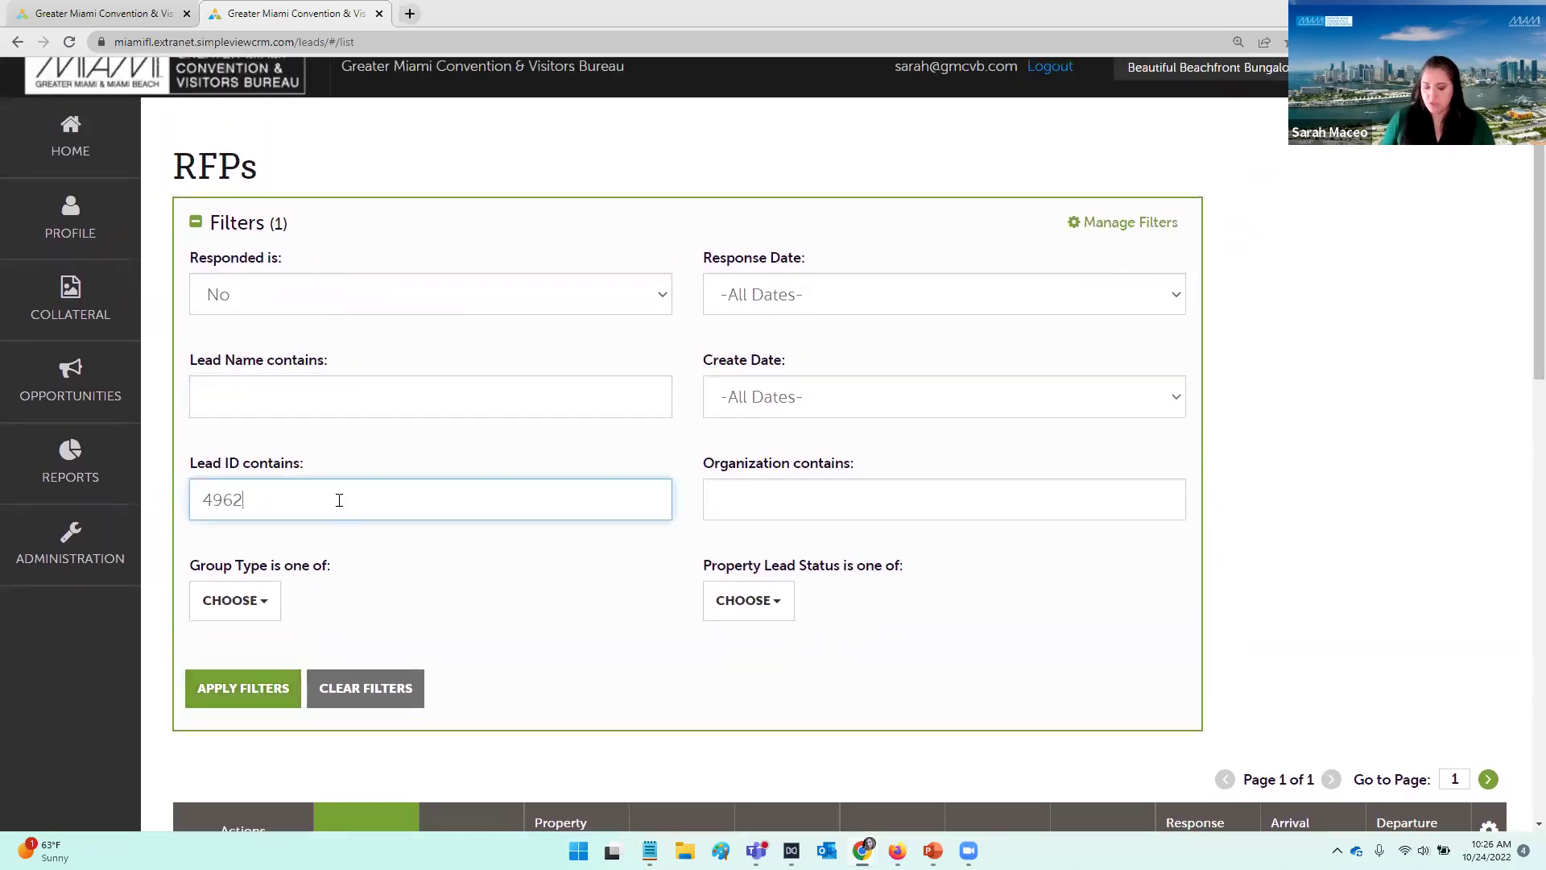
pyautogui.click(345, 304)
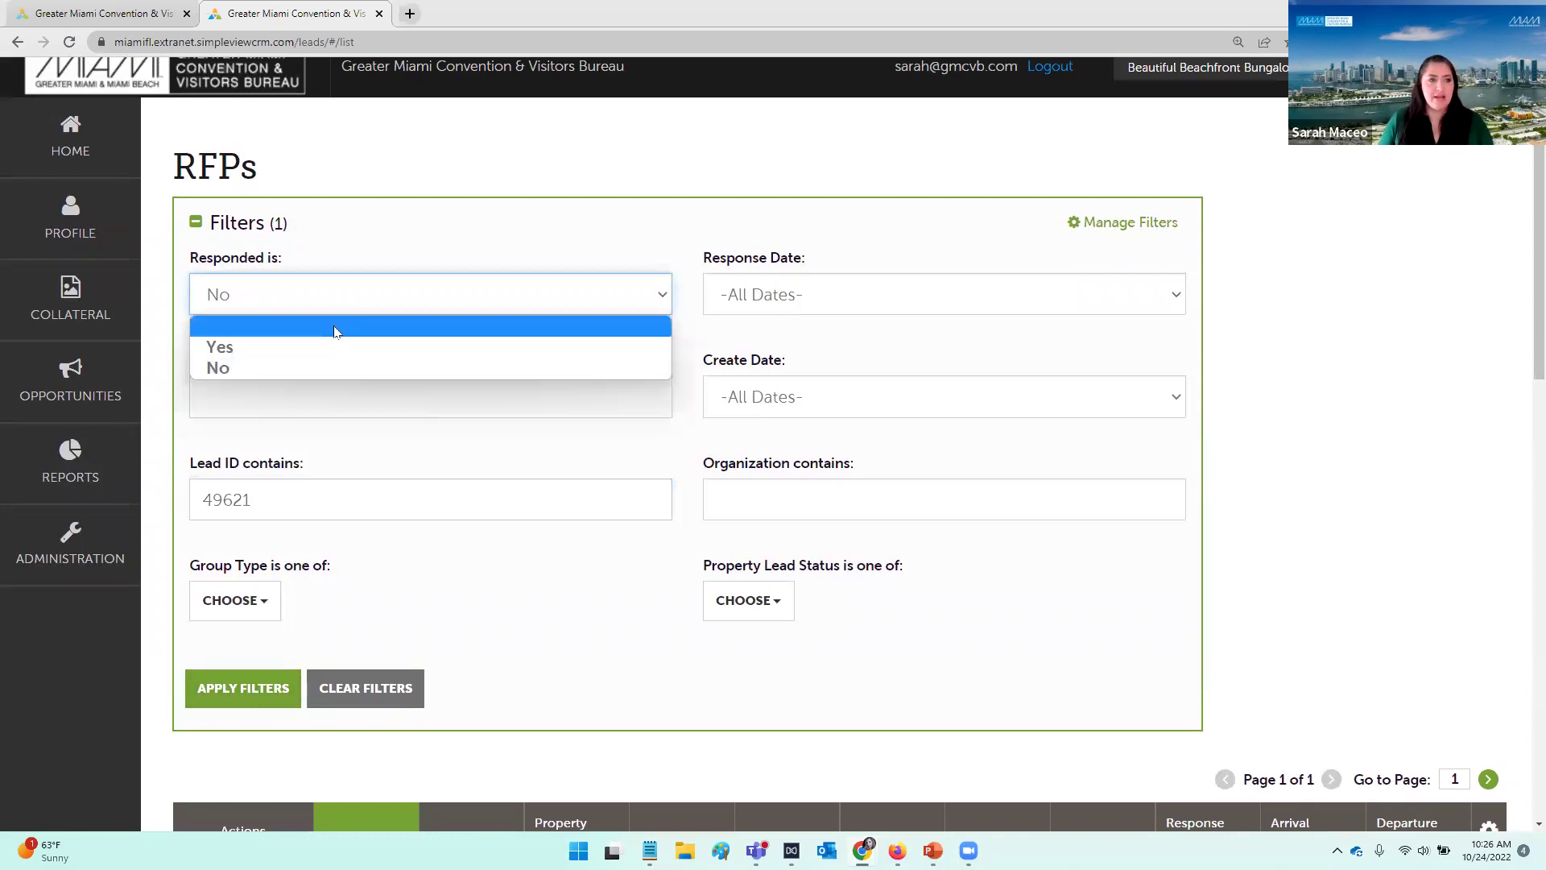
pyautogui.click(335, 326)
pyautogui.click(234, 684)
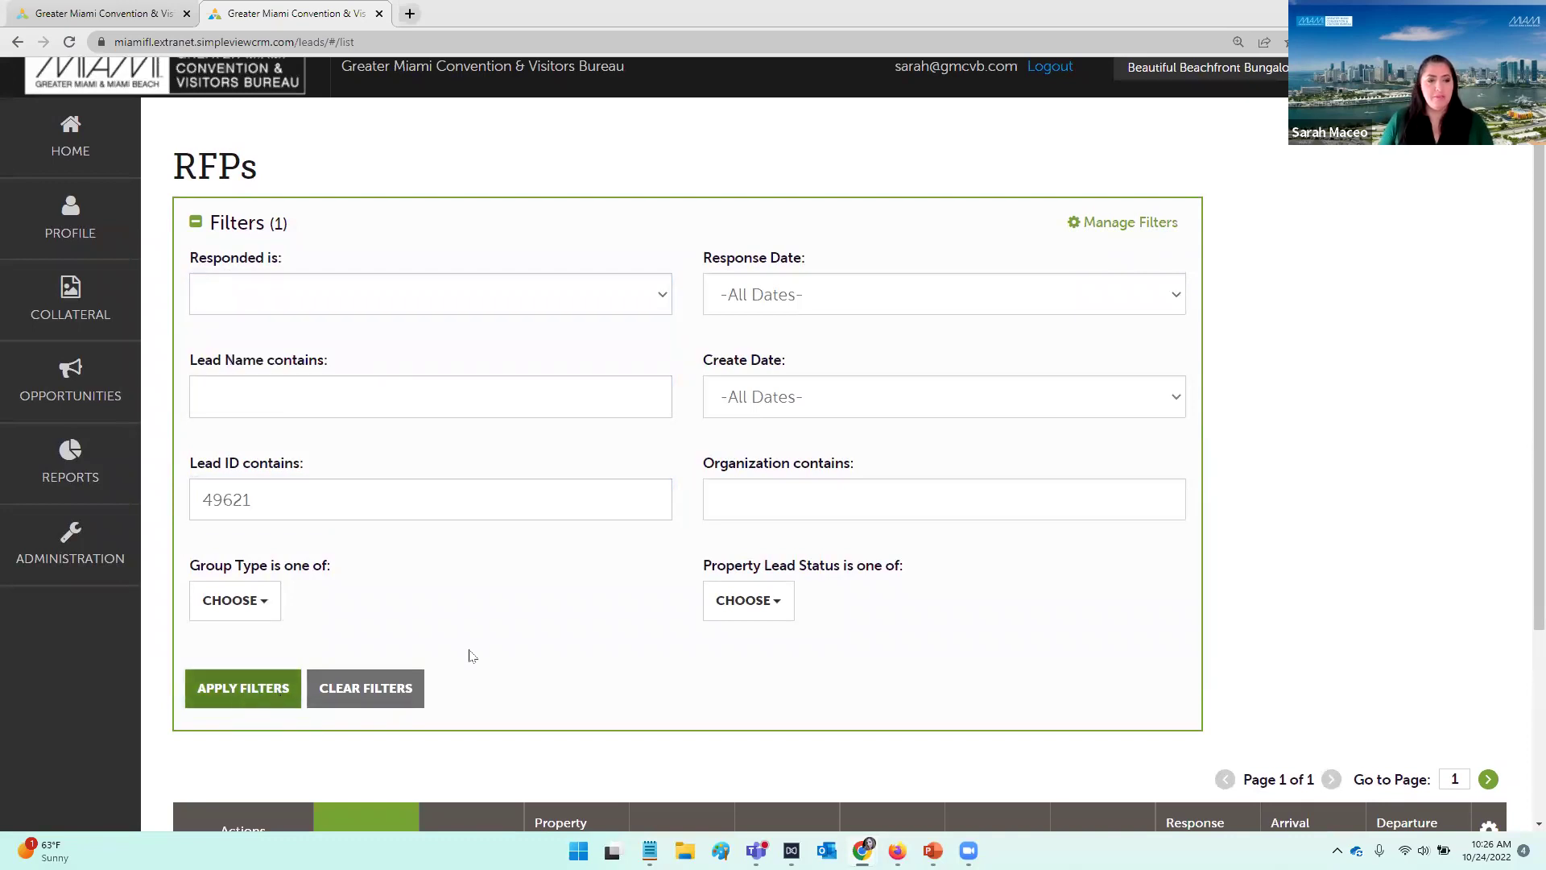
pyautogui.scroll(-1, 528, 616)
pyautogui.scroll(-1, 531, 611)
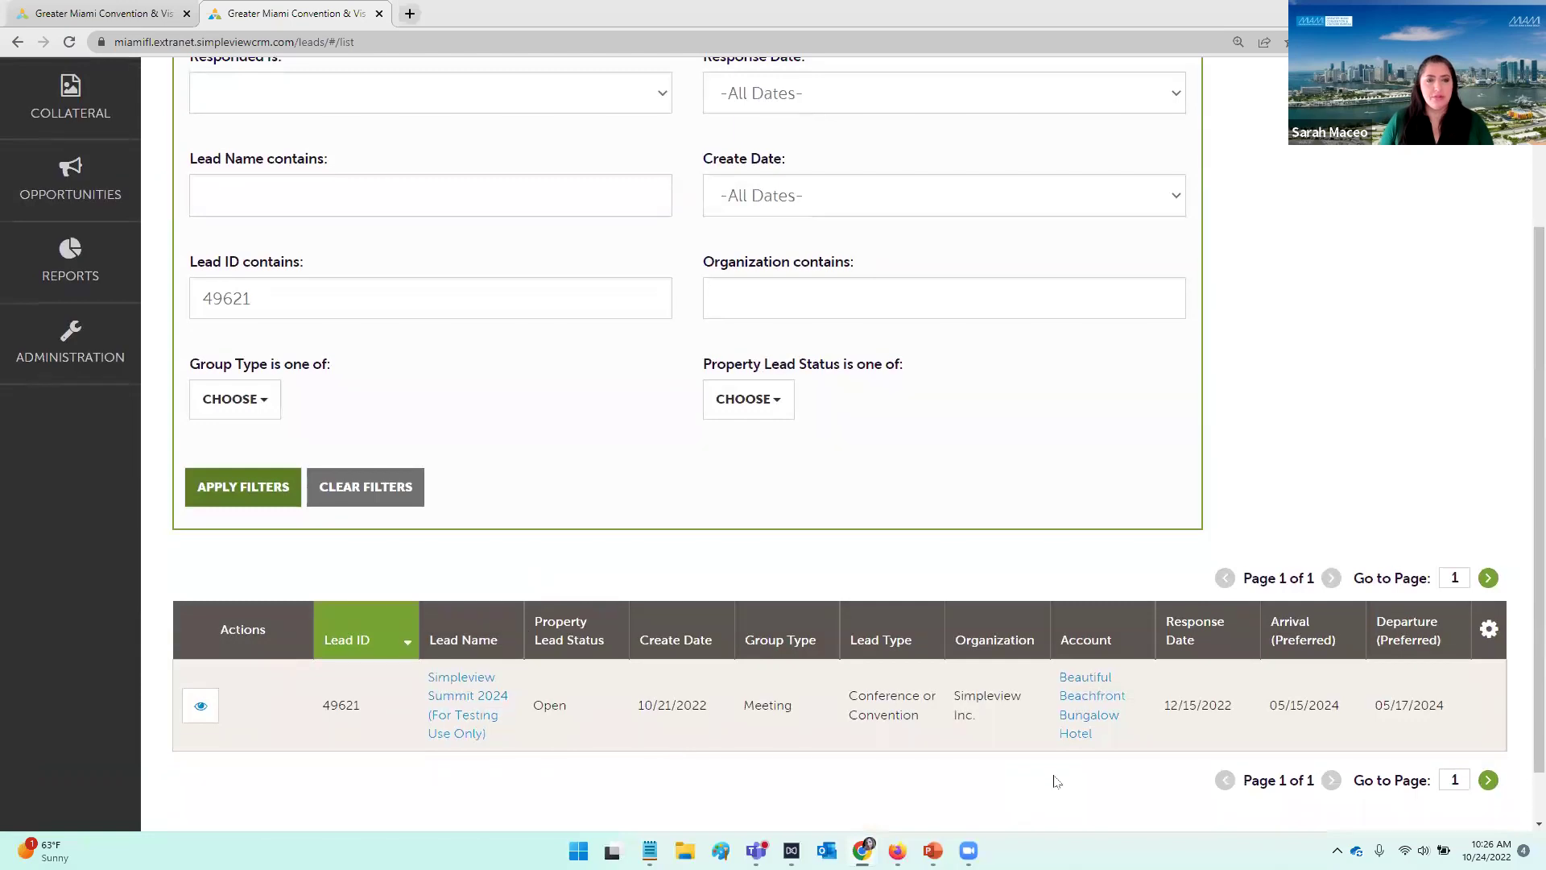
pyautogui.scroll(1, 792, 592)
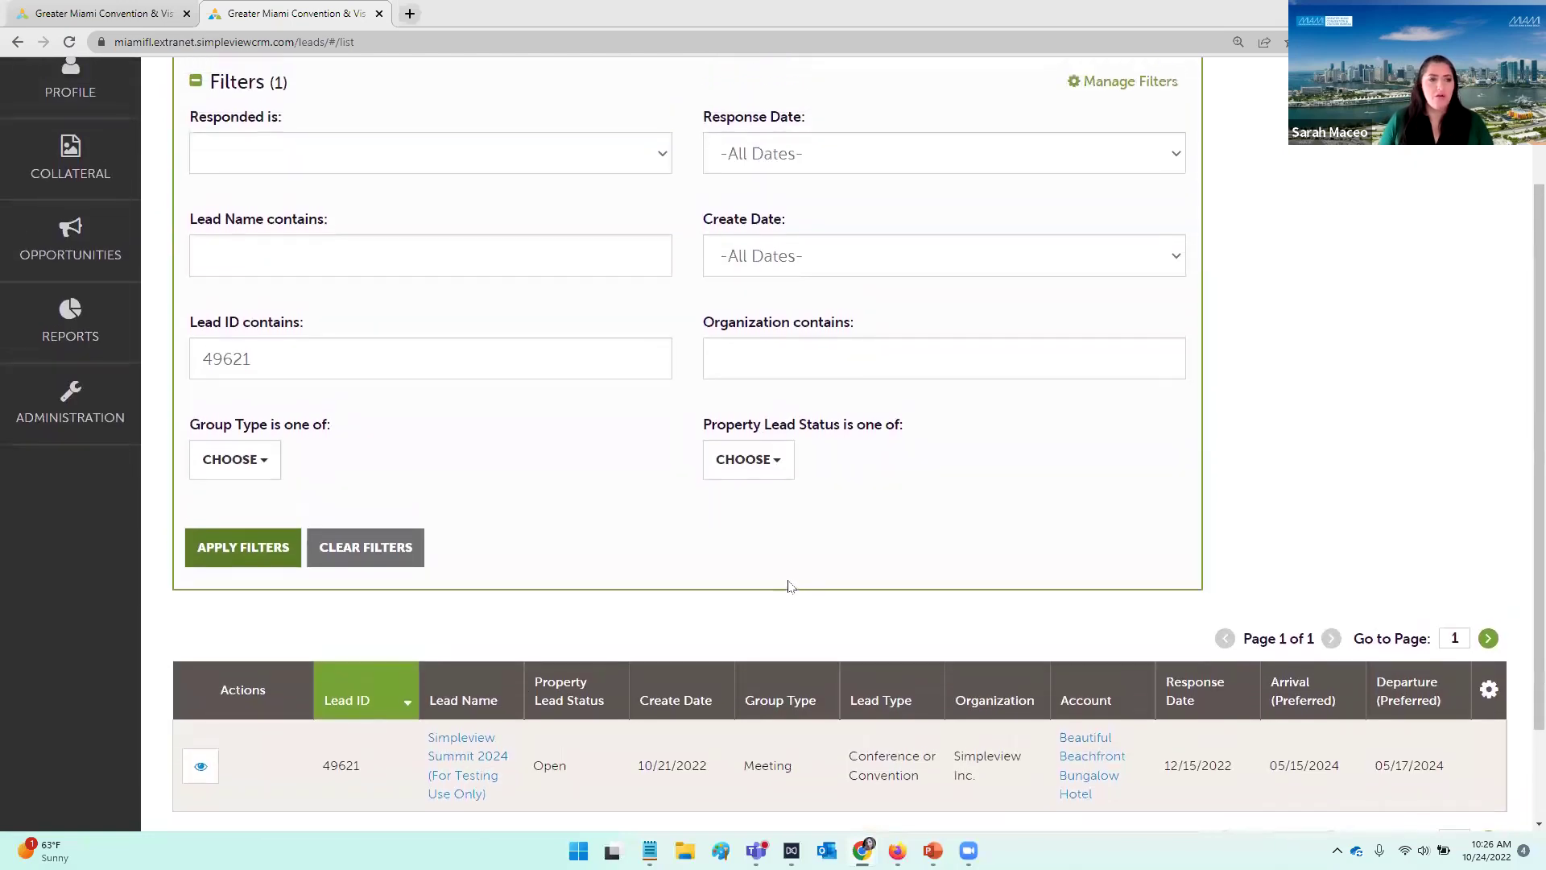
pyautogui.scroll(1, 596, 535)
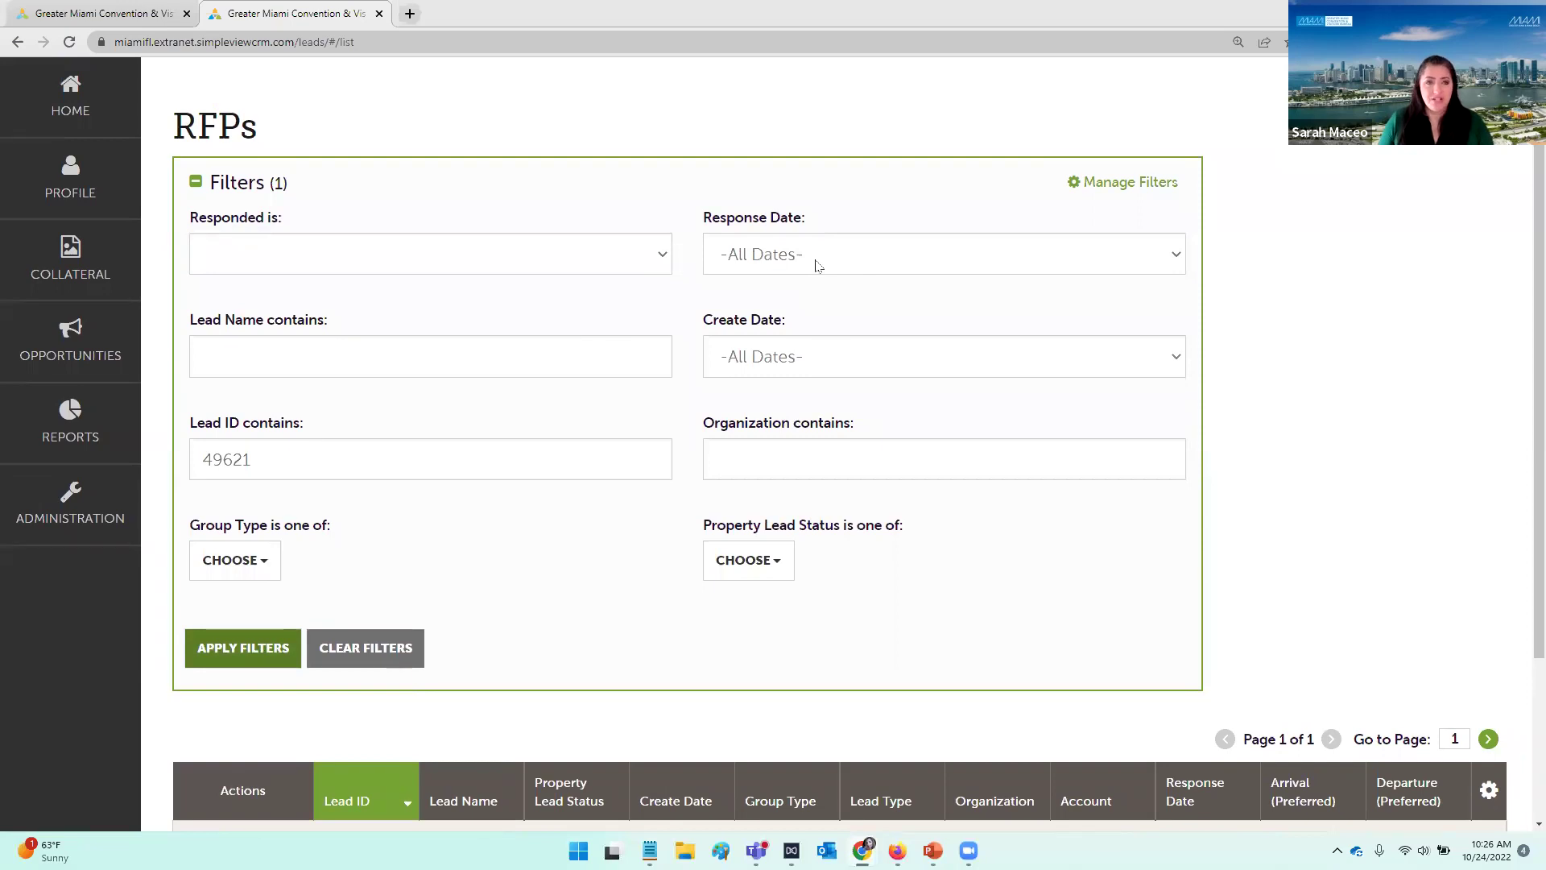
# Step: Look over the Response Date range choices without changing them
pyautogui.click(816, 265)
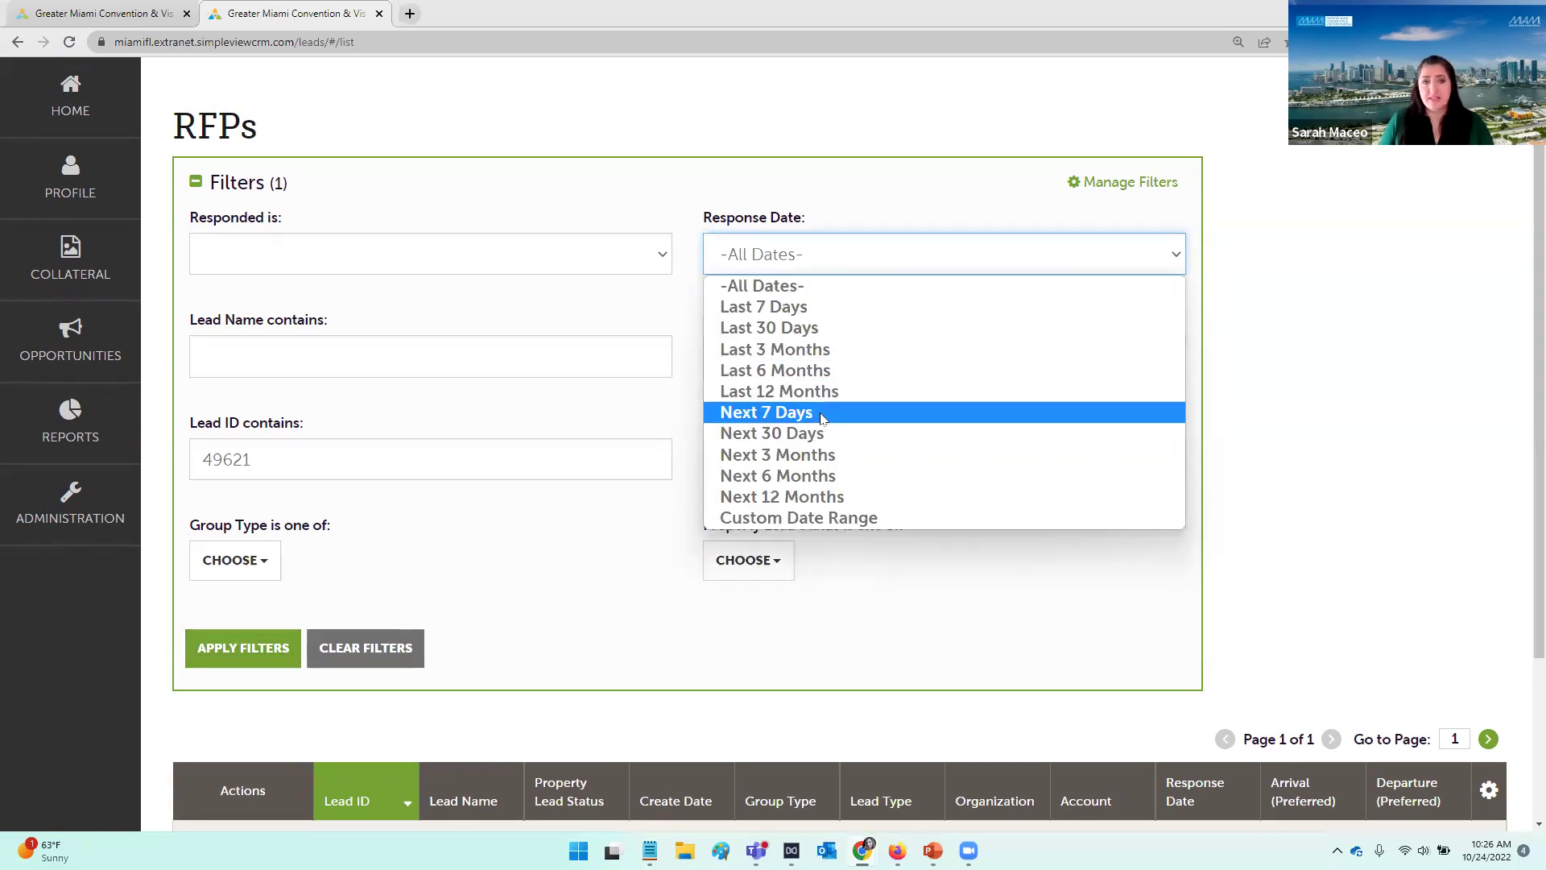
pyautogui.click(1200, 422)
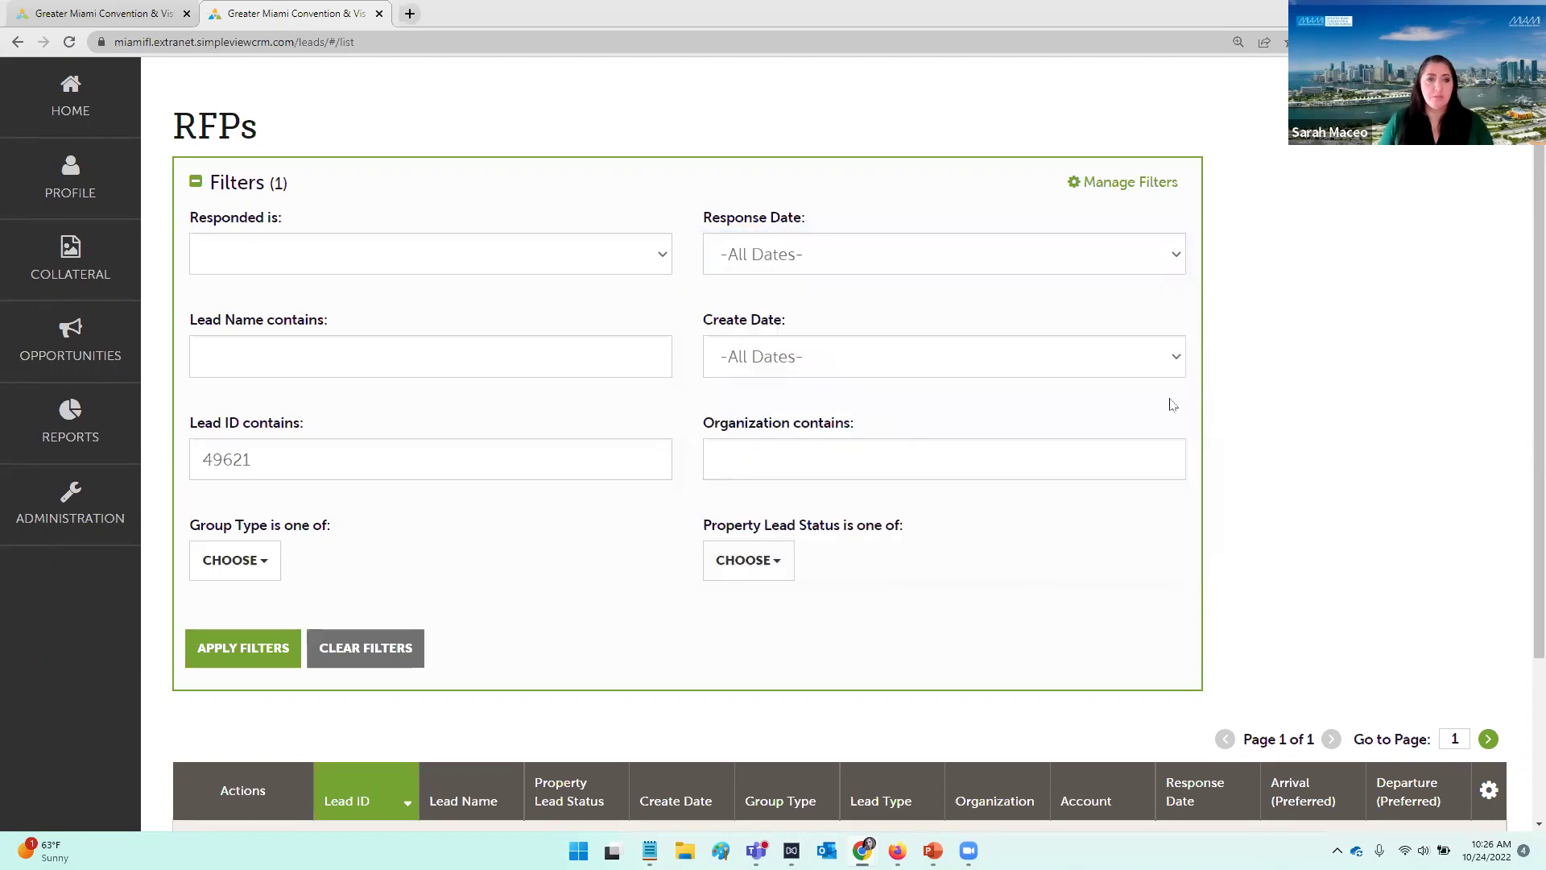
pyautogui.scroll(-1, 1053, 537)
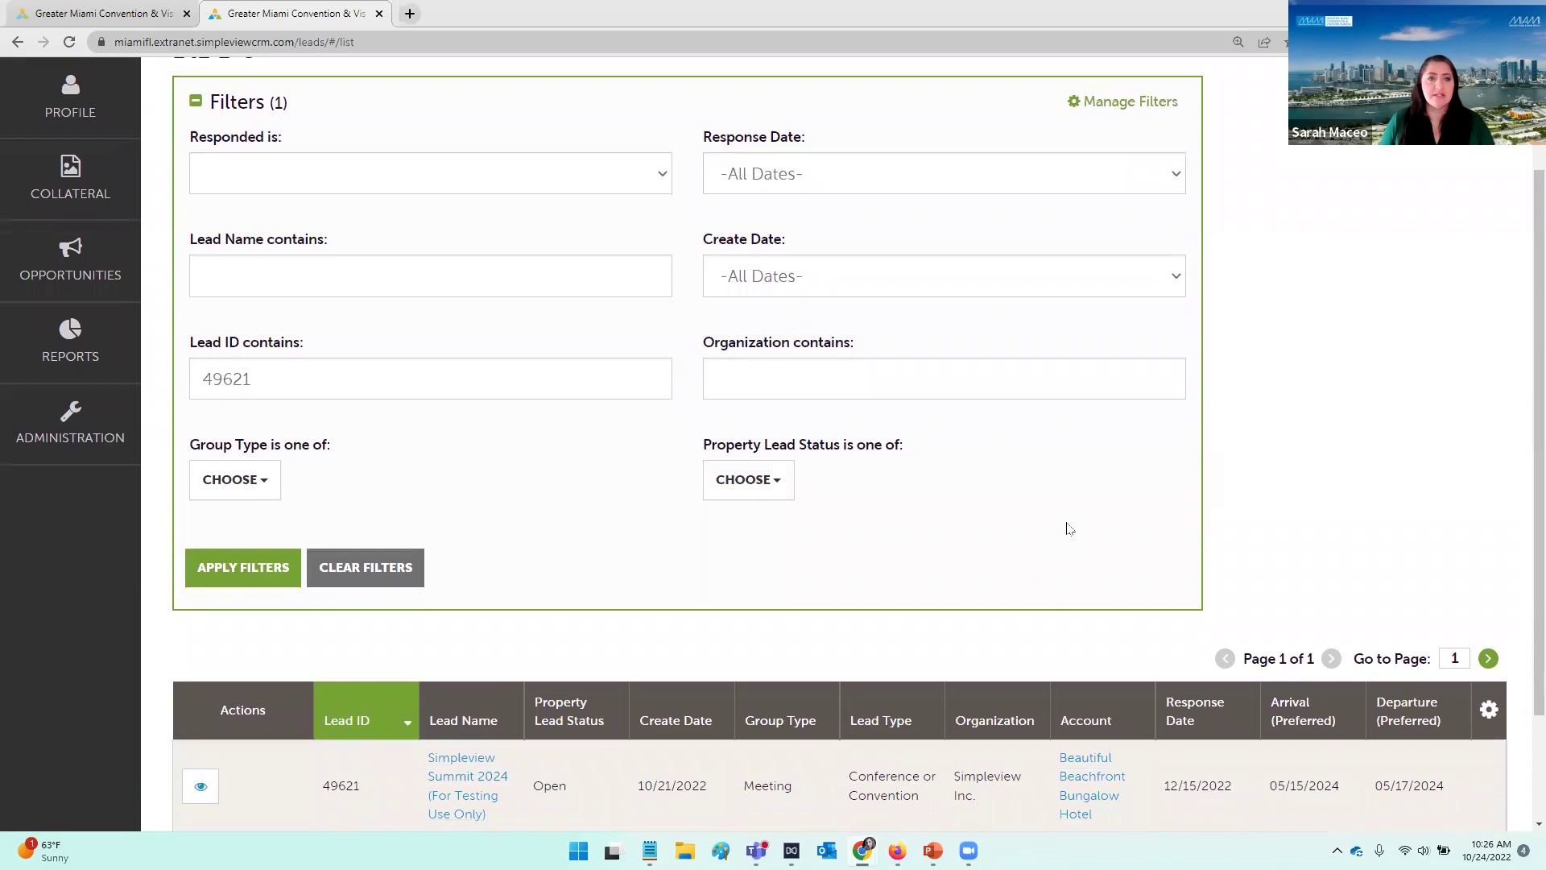
pyautogui.scroll(-1, 1070, 529)
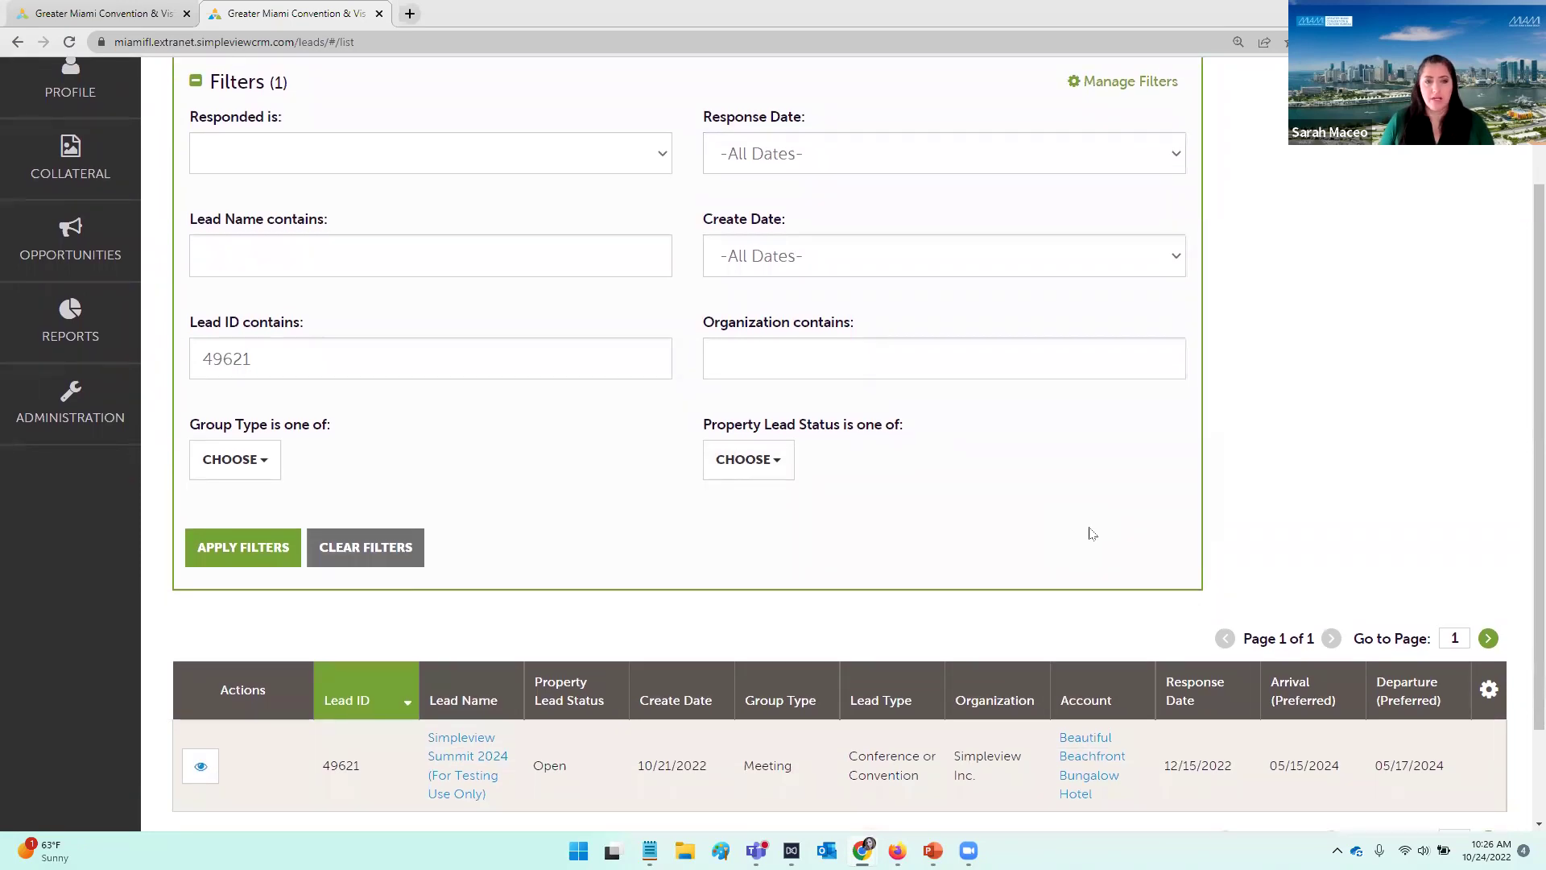
pyautogui.scroll(-1, 1015, 455)
pyautogui.scroll(-3, 1015, 455)
# Step: Show the Property Lead Status list, then the RFPs Status Definitions slide
pyautogui.click(748, 359)
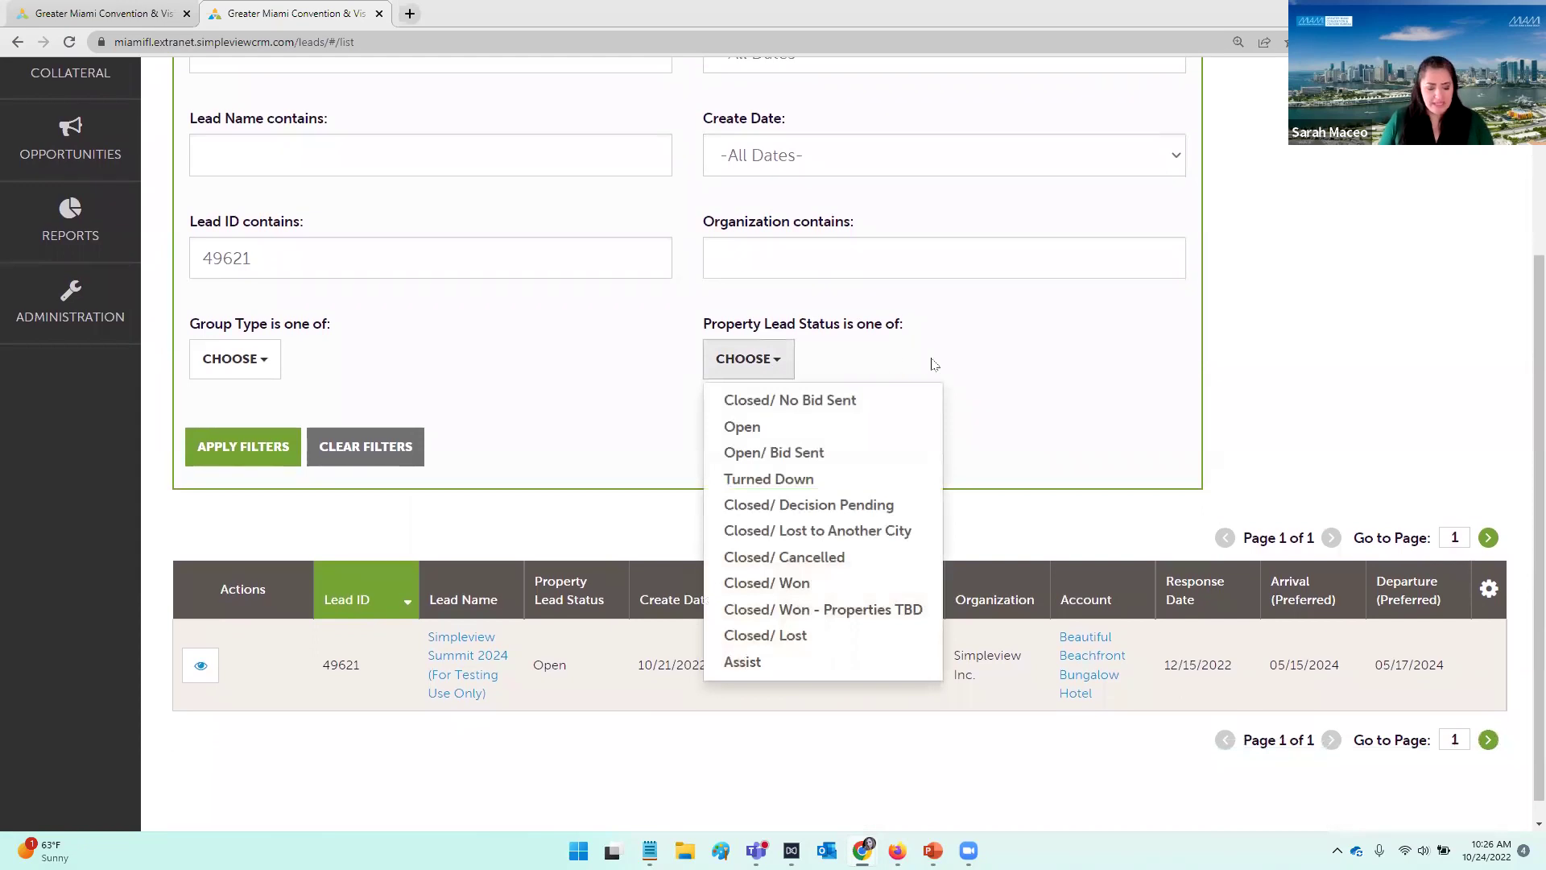
pyautogui.hotkey('alt', 'Tab')
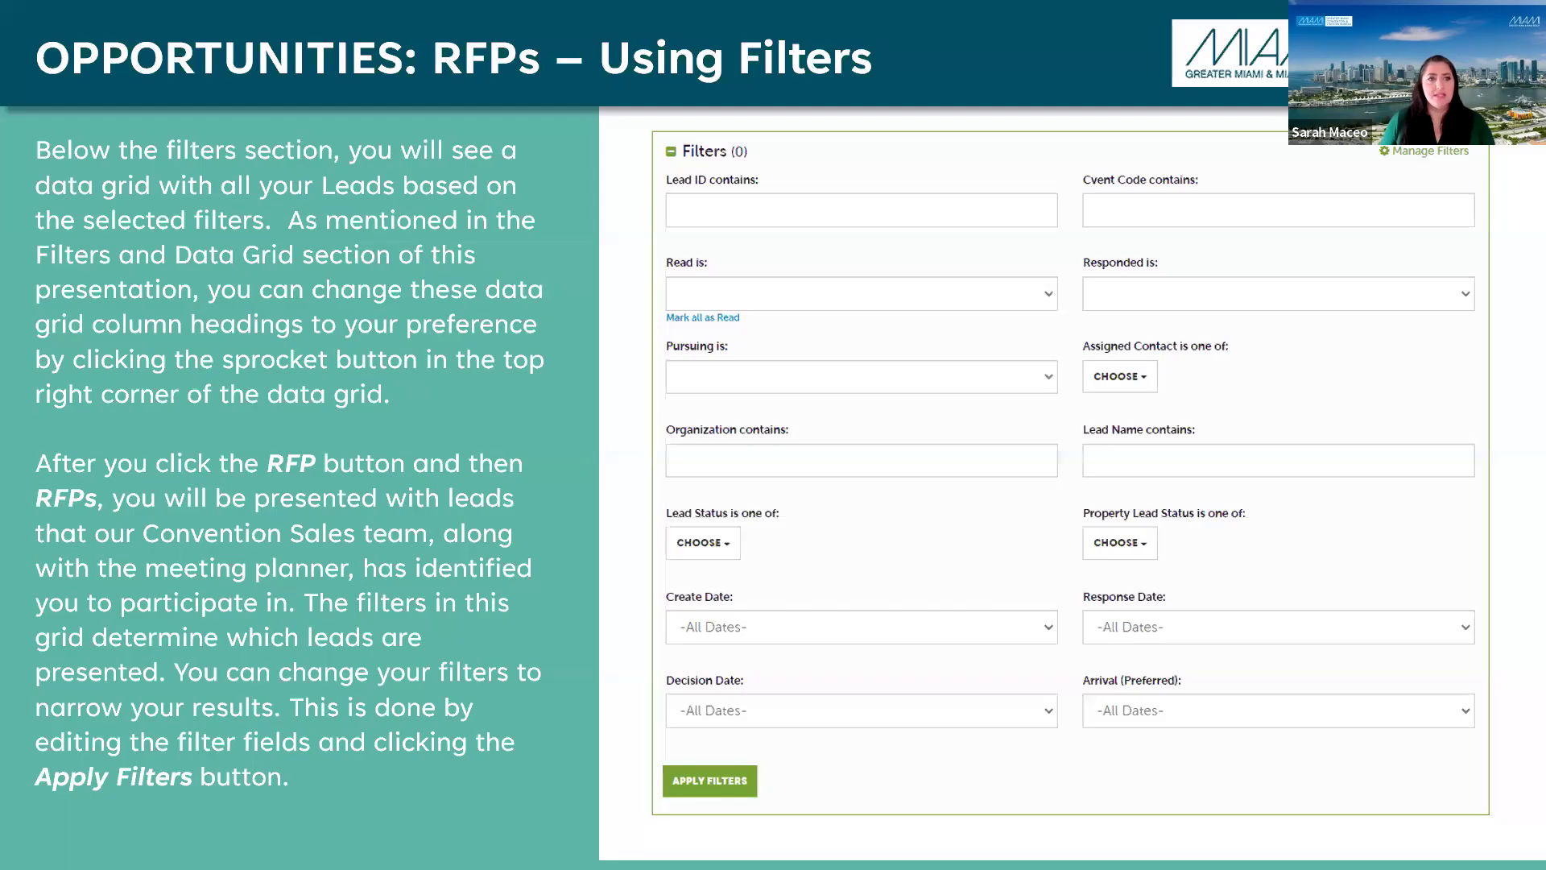
pyautogui.press('Right')
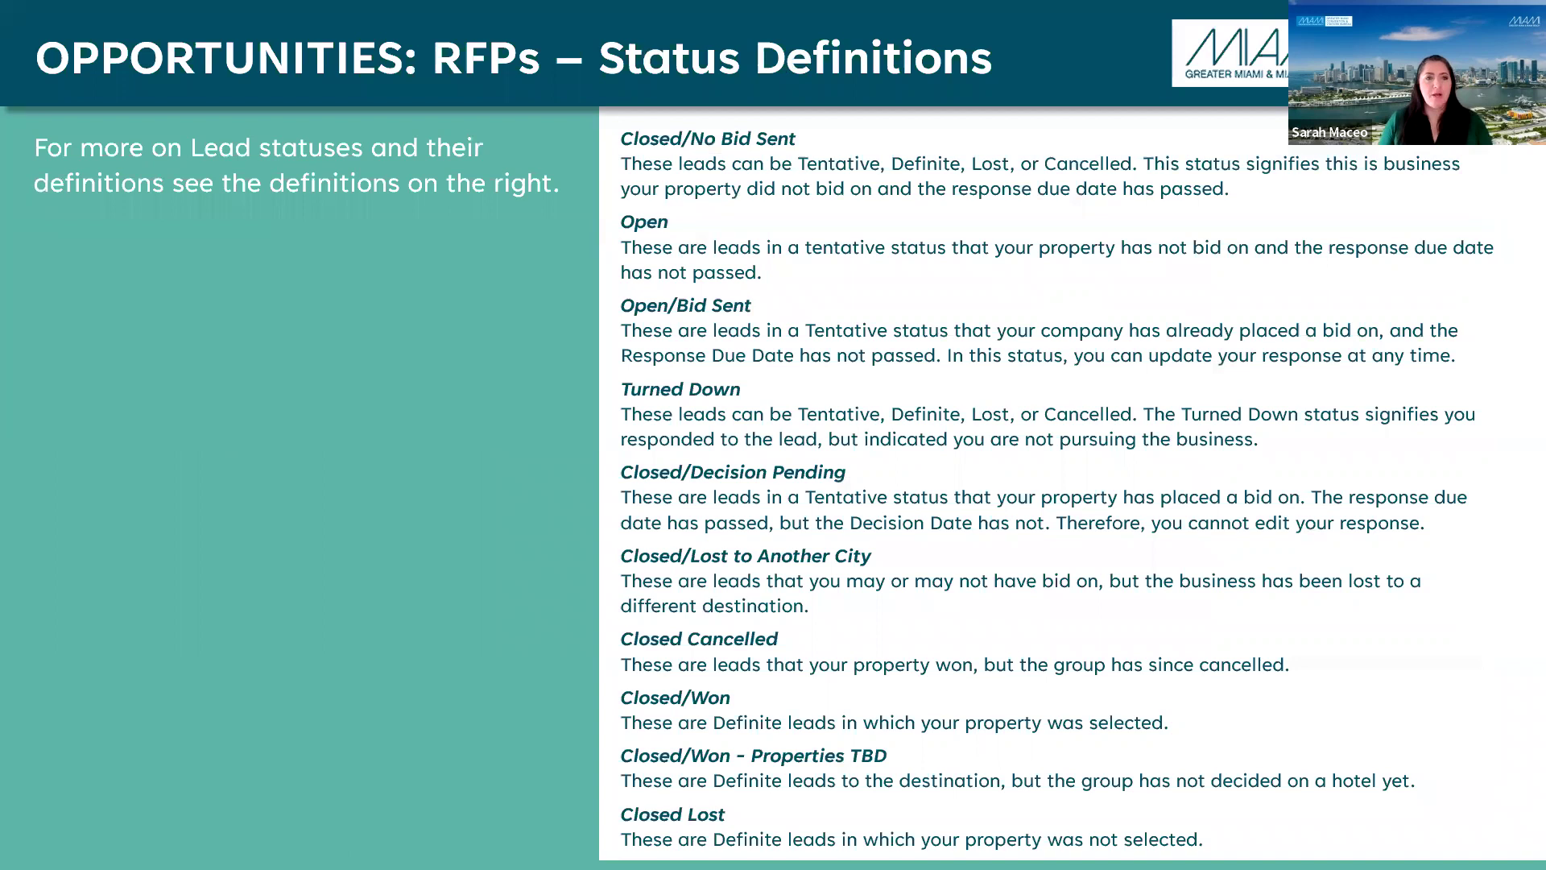
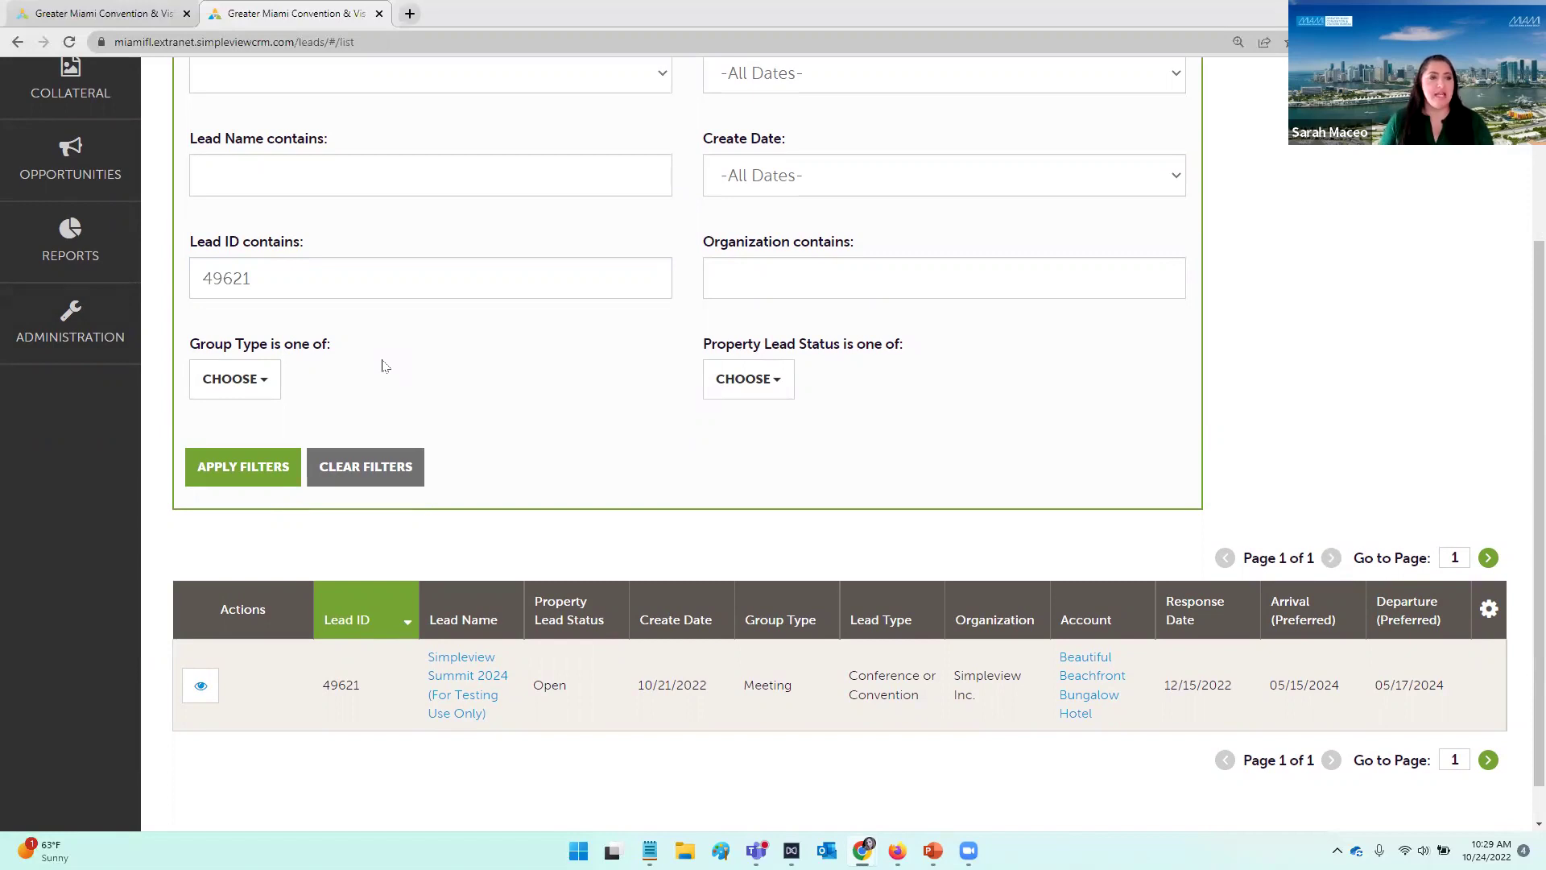
# Step: Highlight the lead's Open status, then zoom the browser in two levels
pyautogui.scroll(-1, 415, 386)
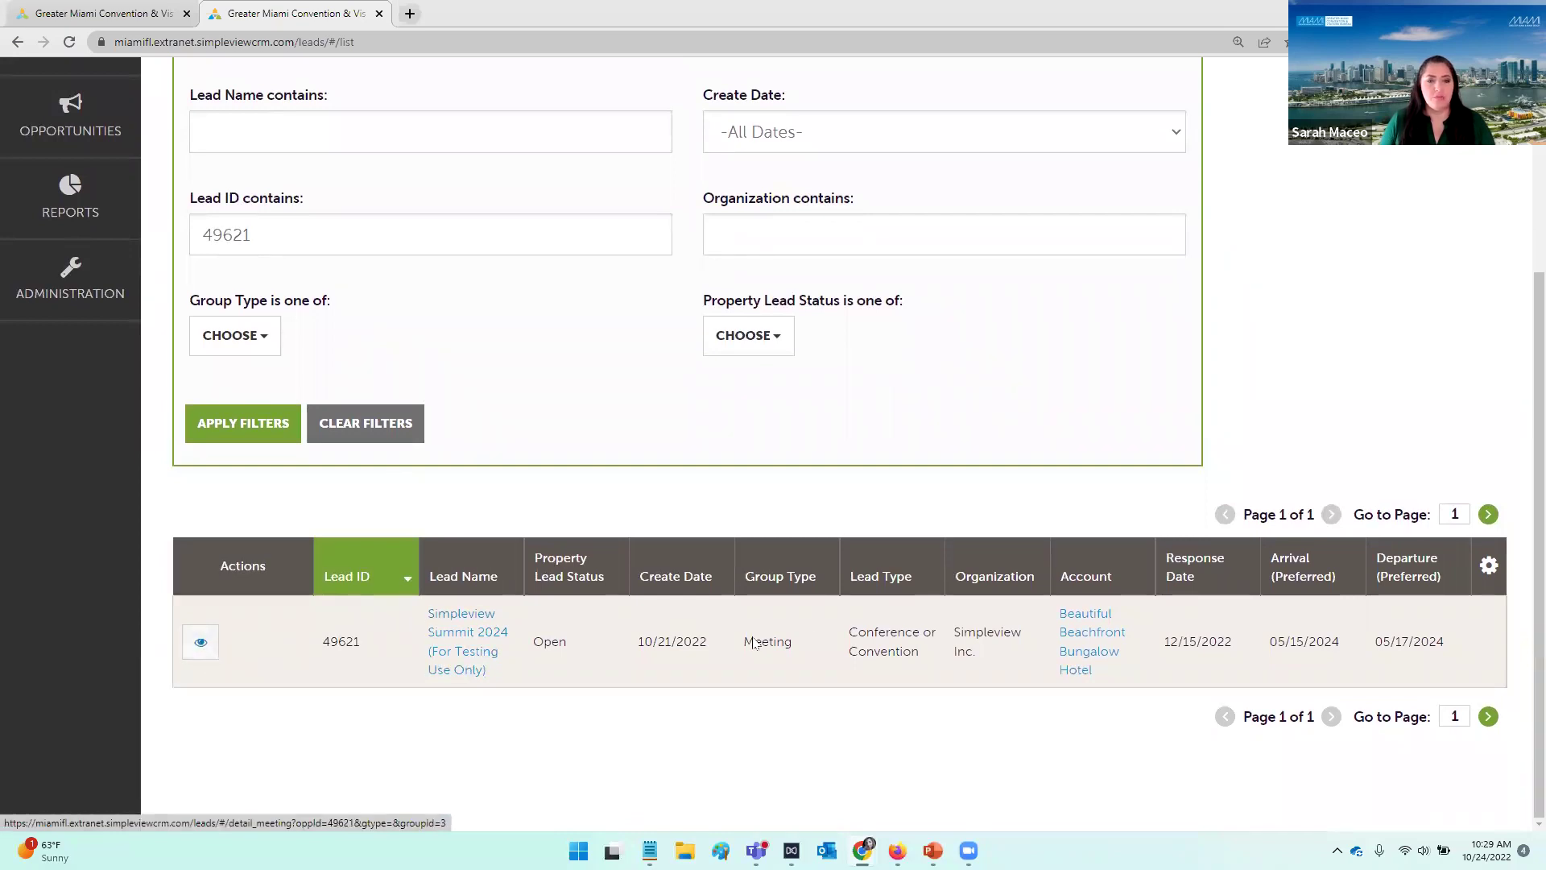
pyautogui.doubleClick(576, 647)
pyautogui.click(622, 703)
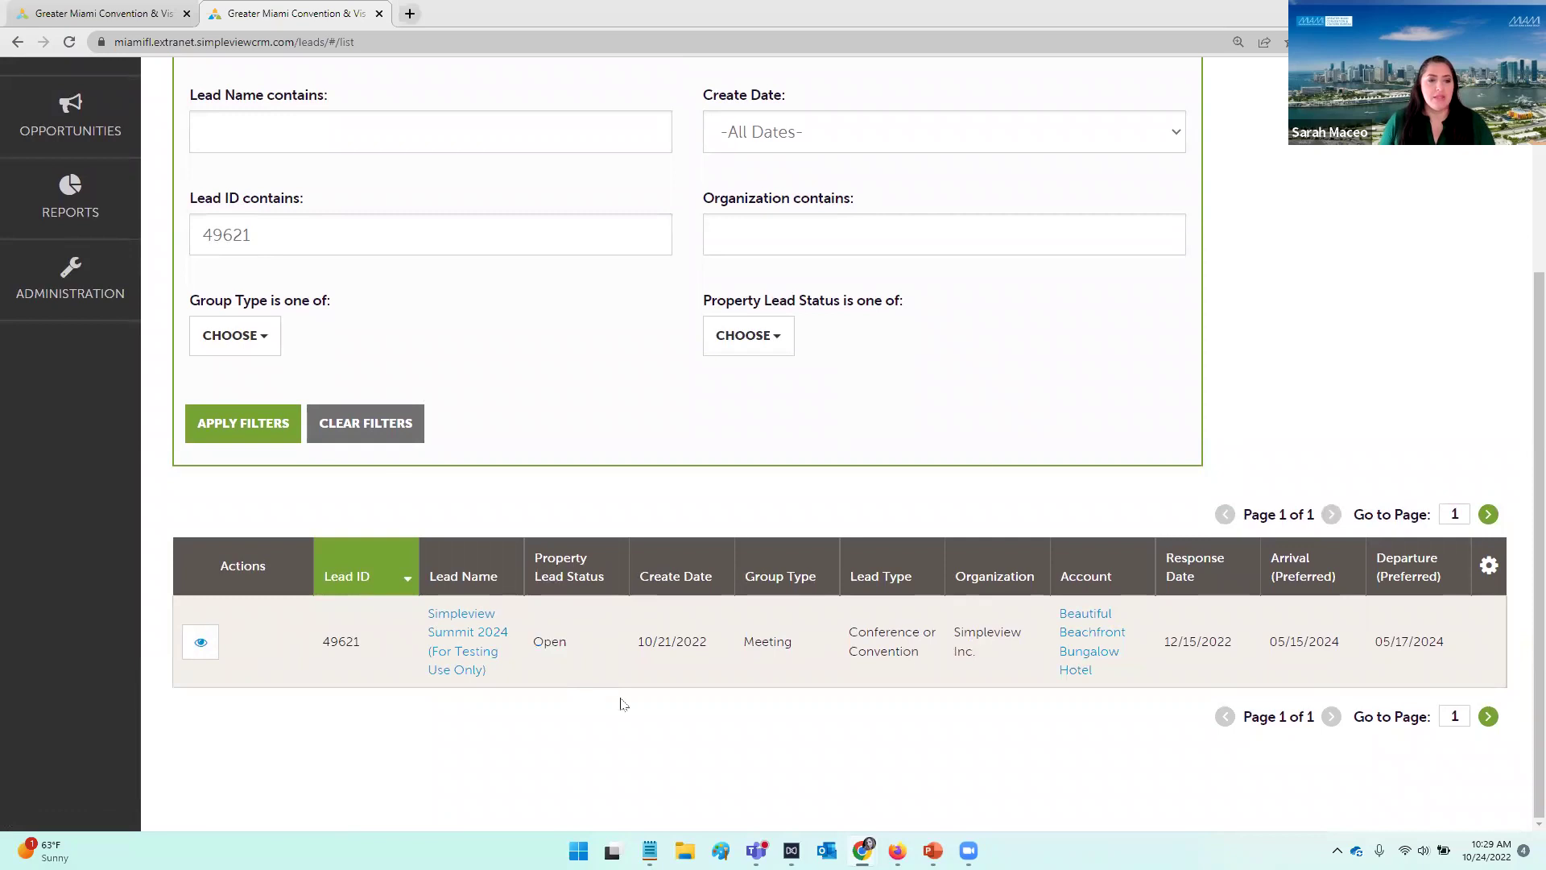
pyautogui.click(1533, 42)
pyautogui.click(1486, 202)
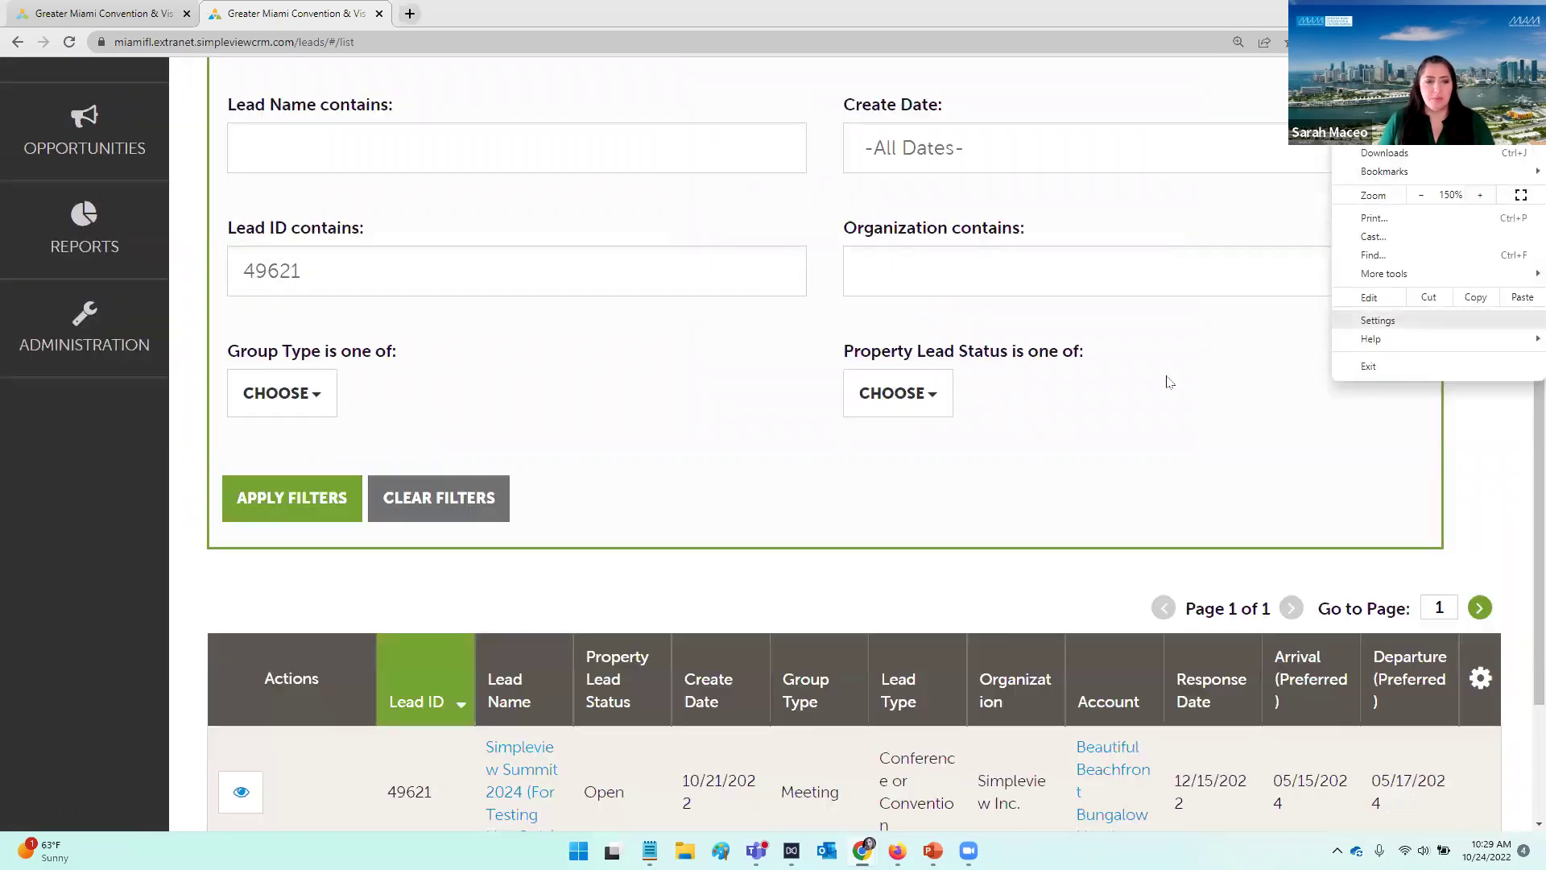
pyautogui.click(1021, 354)
# Step: Check the lead's response date, then open the Lead Details for lead 49621 via the eye icon
pyautogui.scroll(-1, 1021, 355)
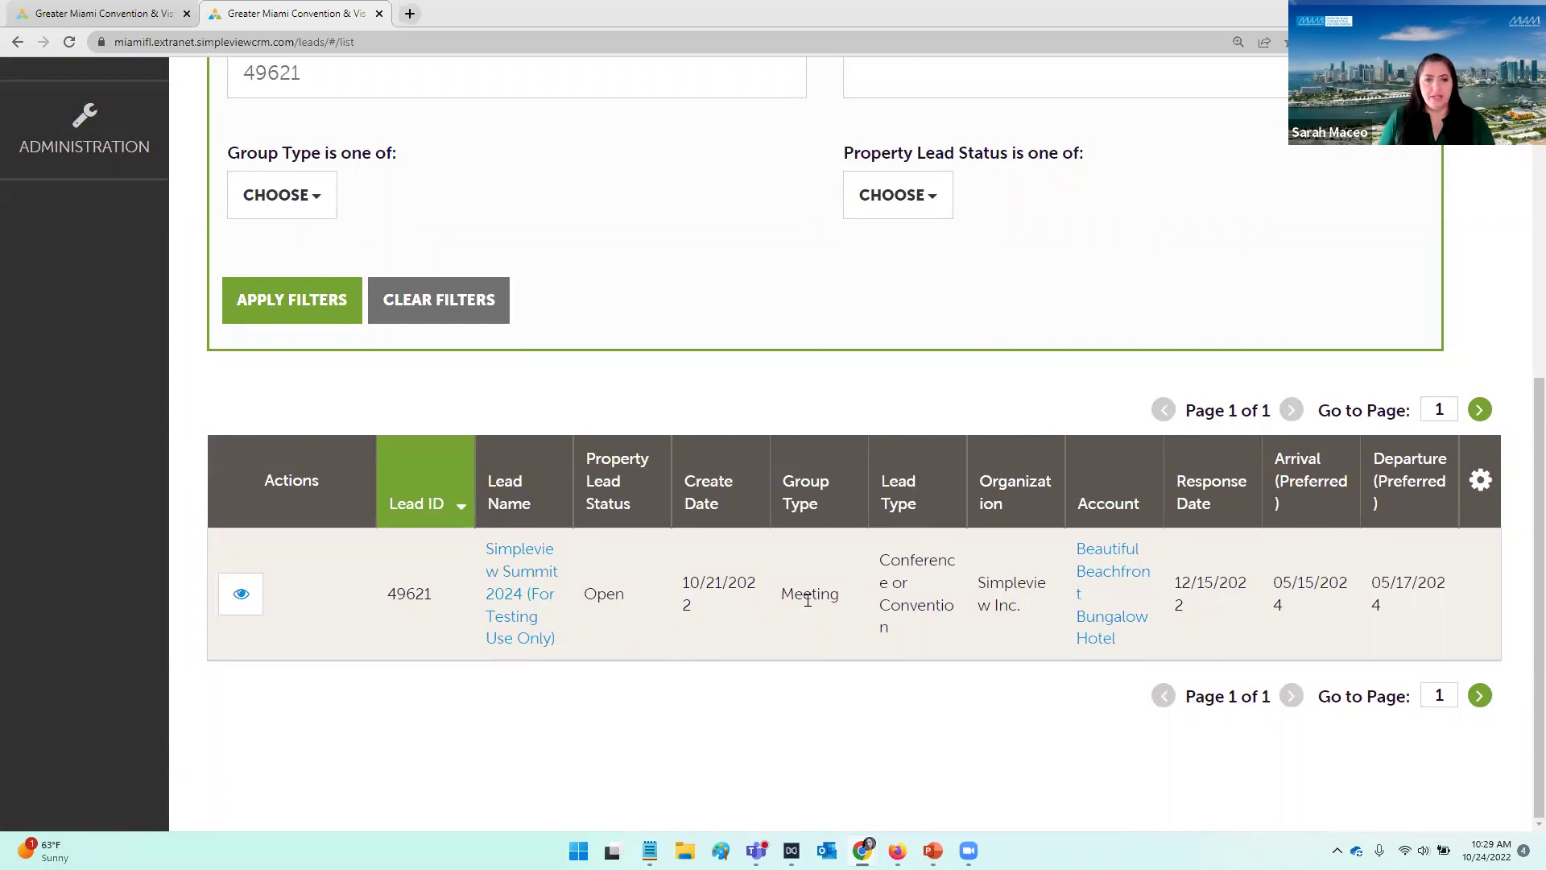
pyautogui.moveTo(1248, 605); pyautogui.dragTo(1179, 583)
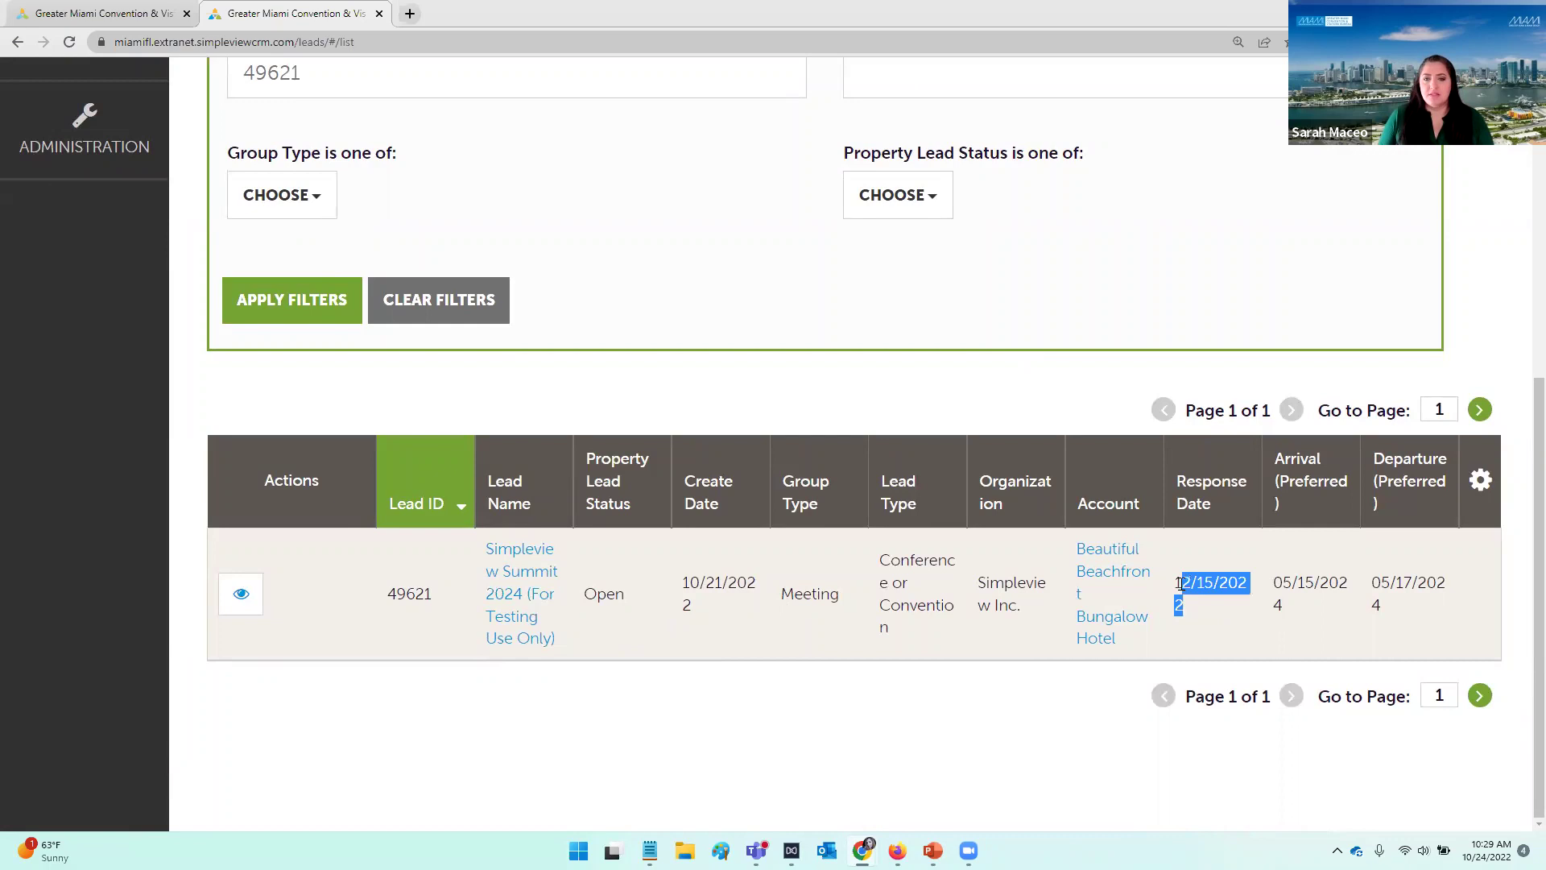
pyautogui.click(1137, 741)
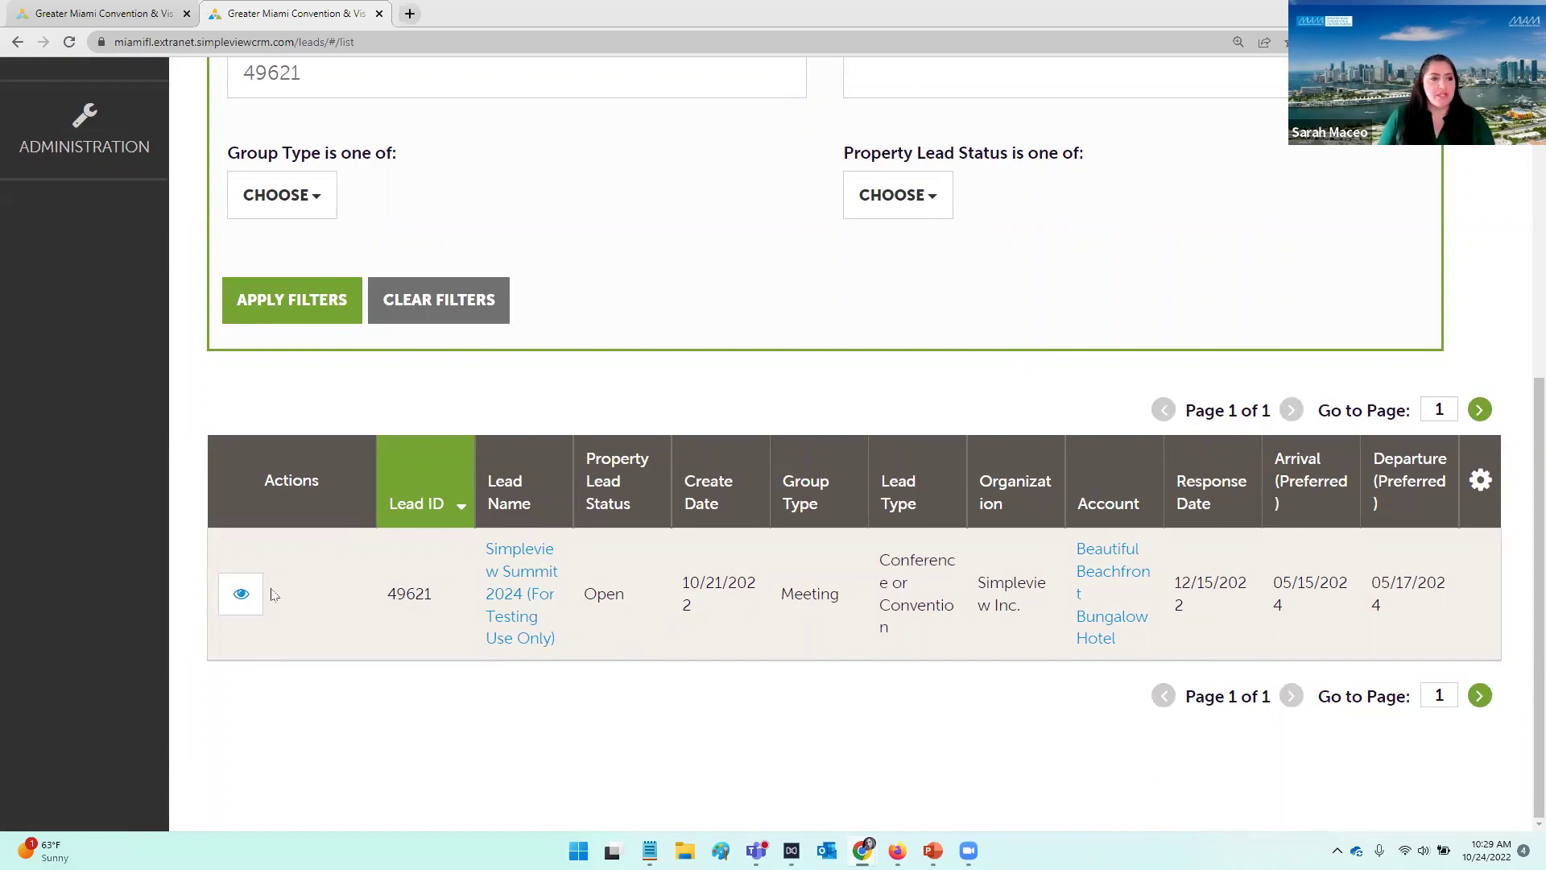
pyautogui.click(241, 596)
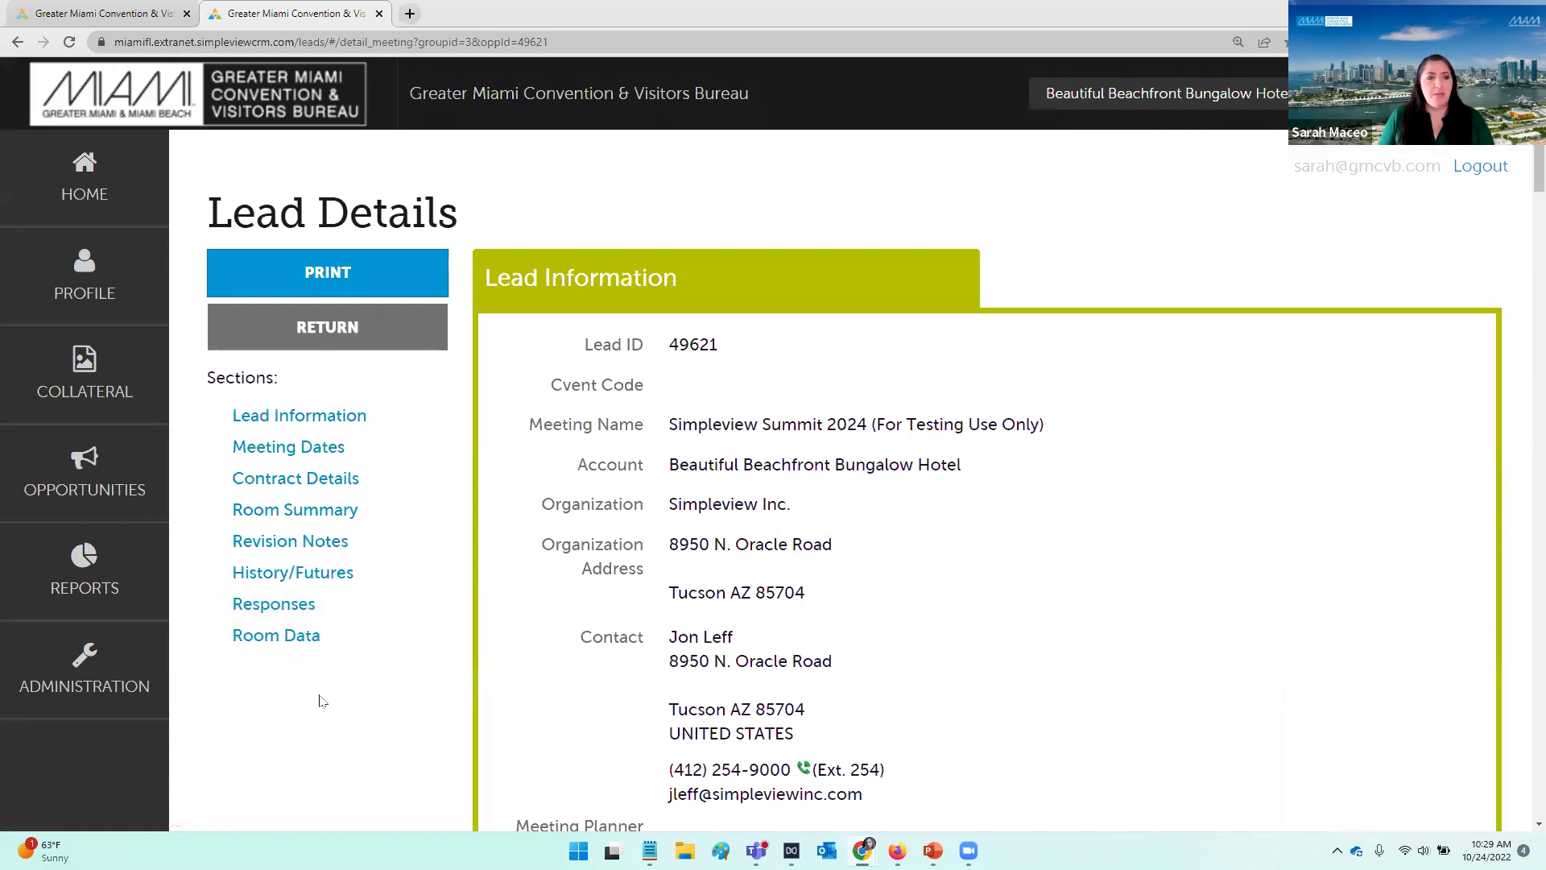
pyautogui.scroll(-1, 414, 649)
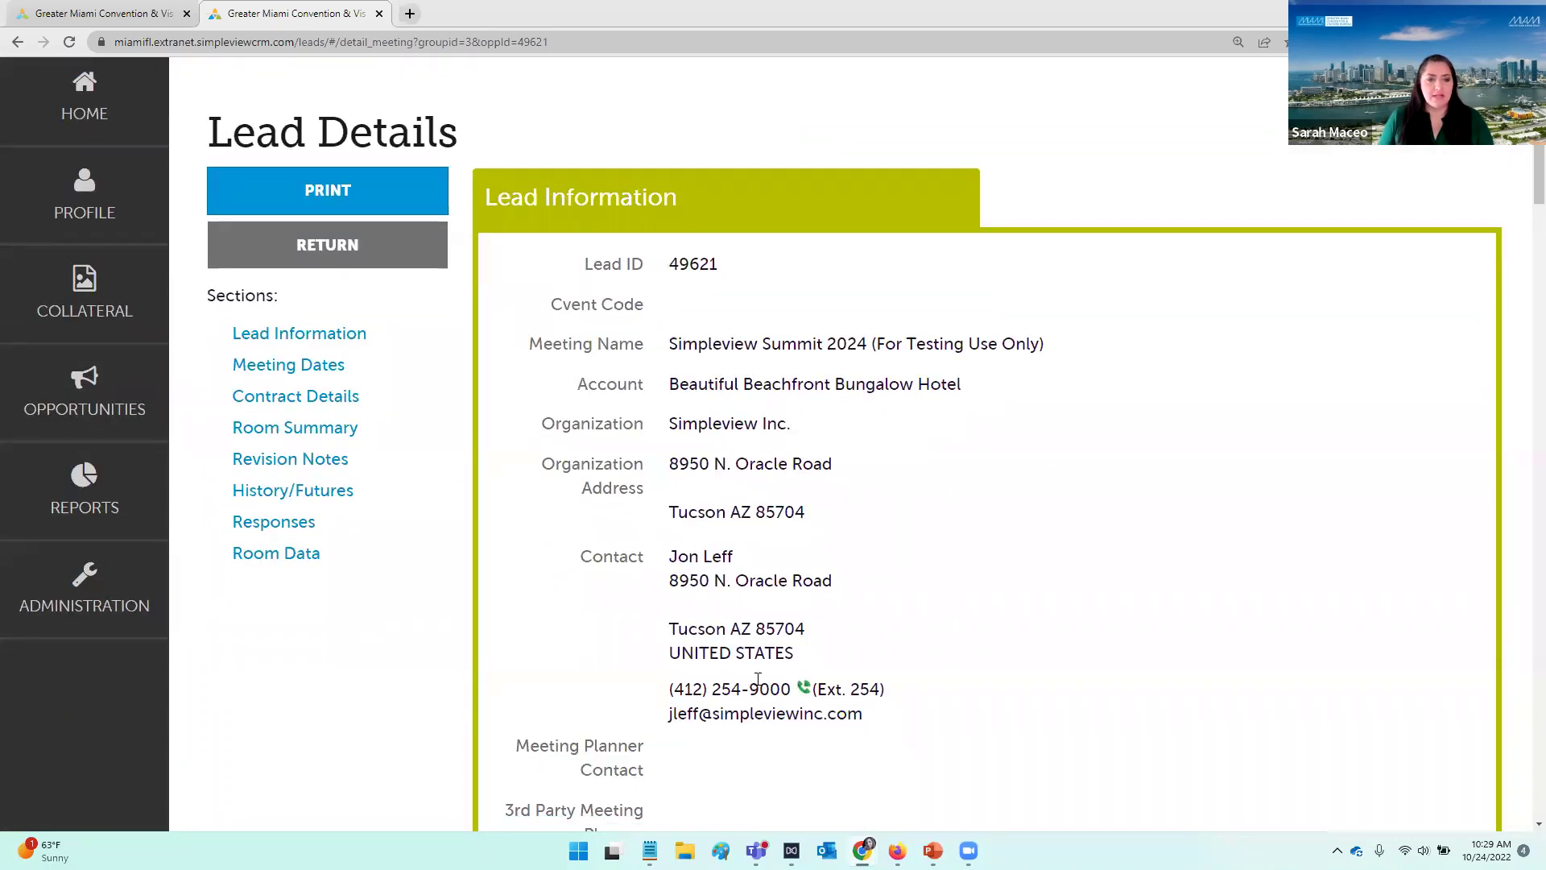
pyautogui.scroll(-6, 797, 649)
pyautogui.scroll(-8, 797, 704)
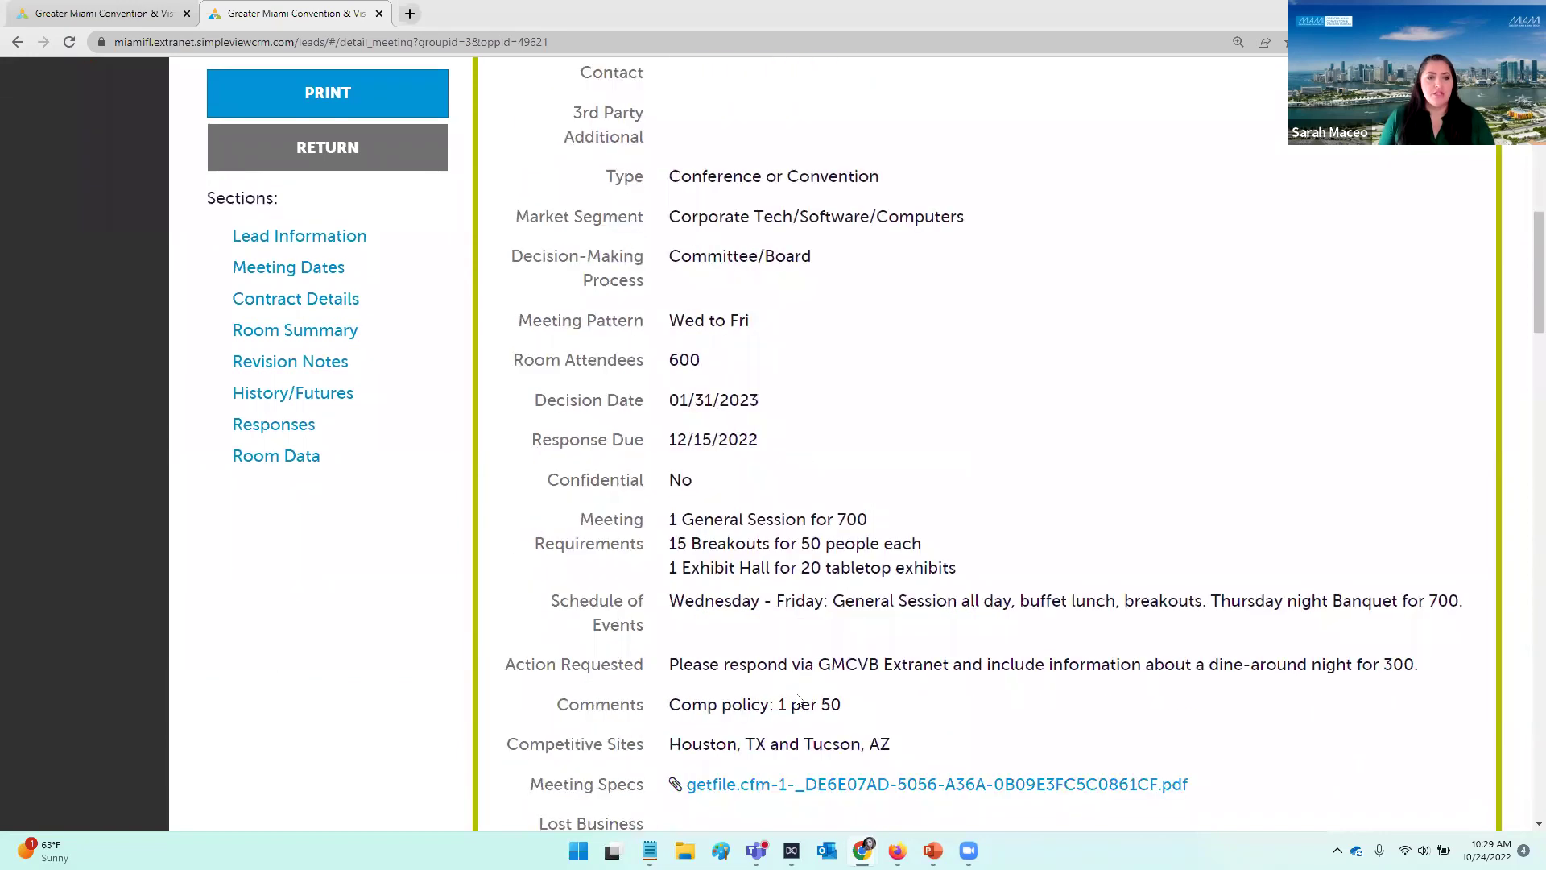
pyautogui.scroll(5, 821, 668)
pyautogui.scroll(10, 825, 640)
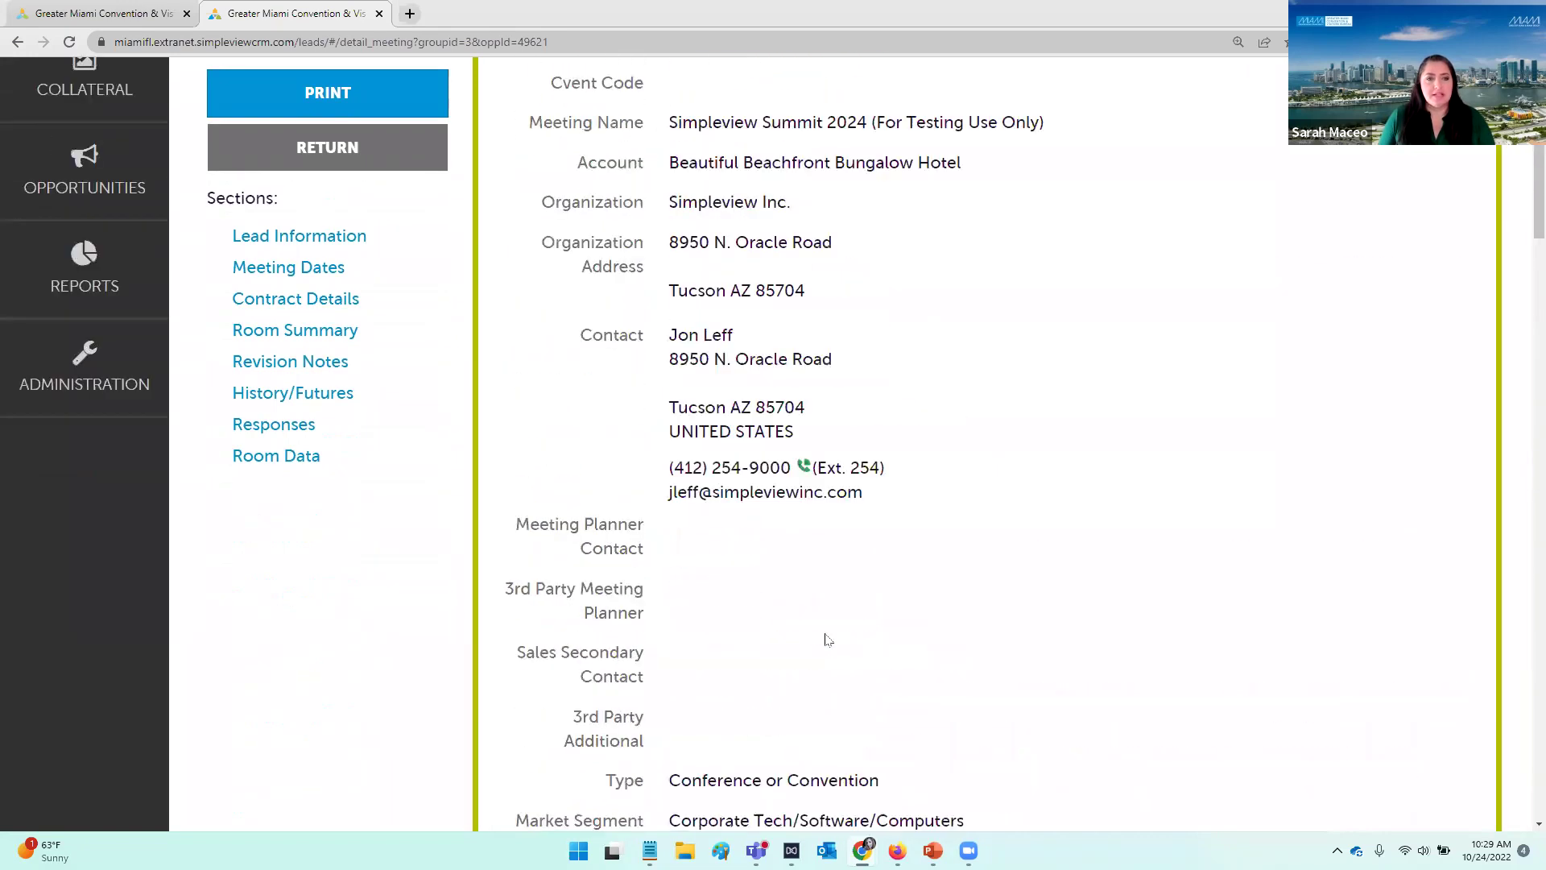
pyautogui.scroll(-1, 813, 520)
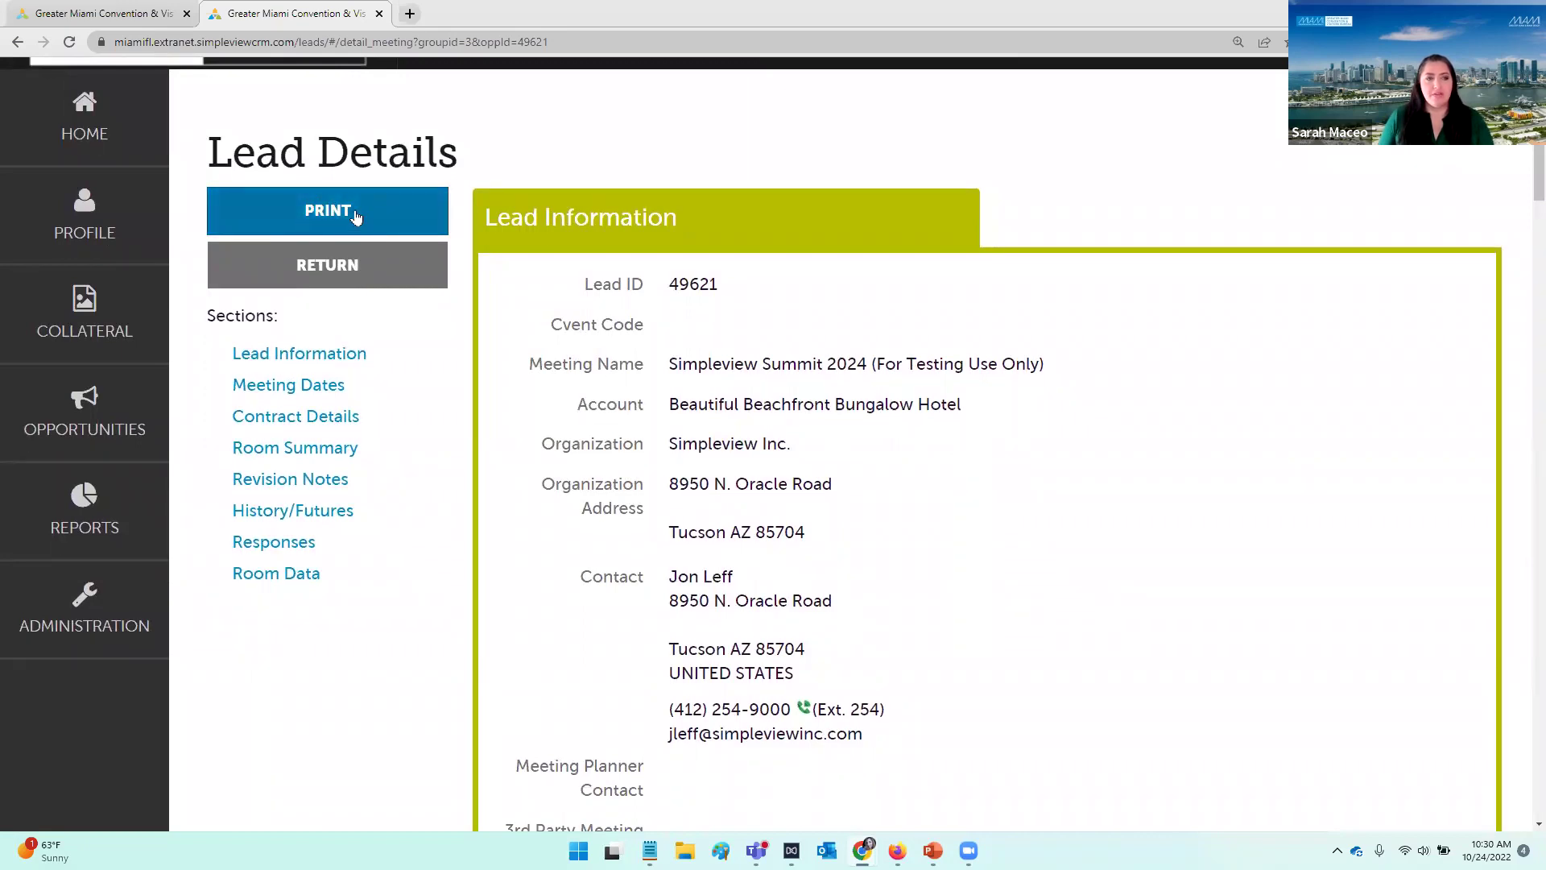
pyautogui.click(356, 217)
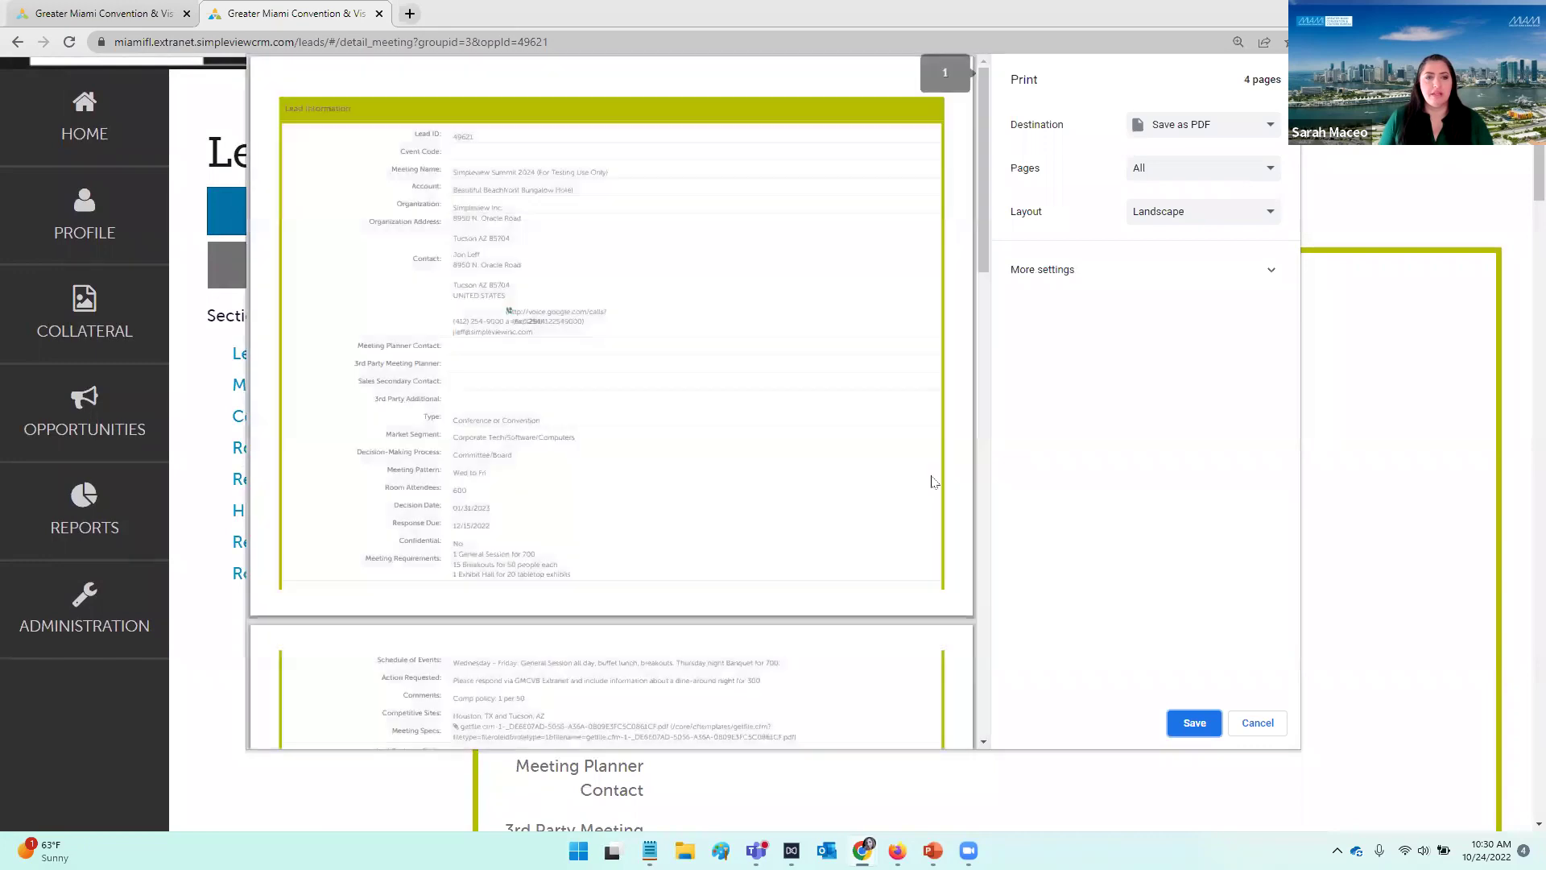
pyautogui.click(1260, 725)
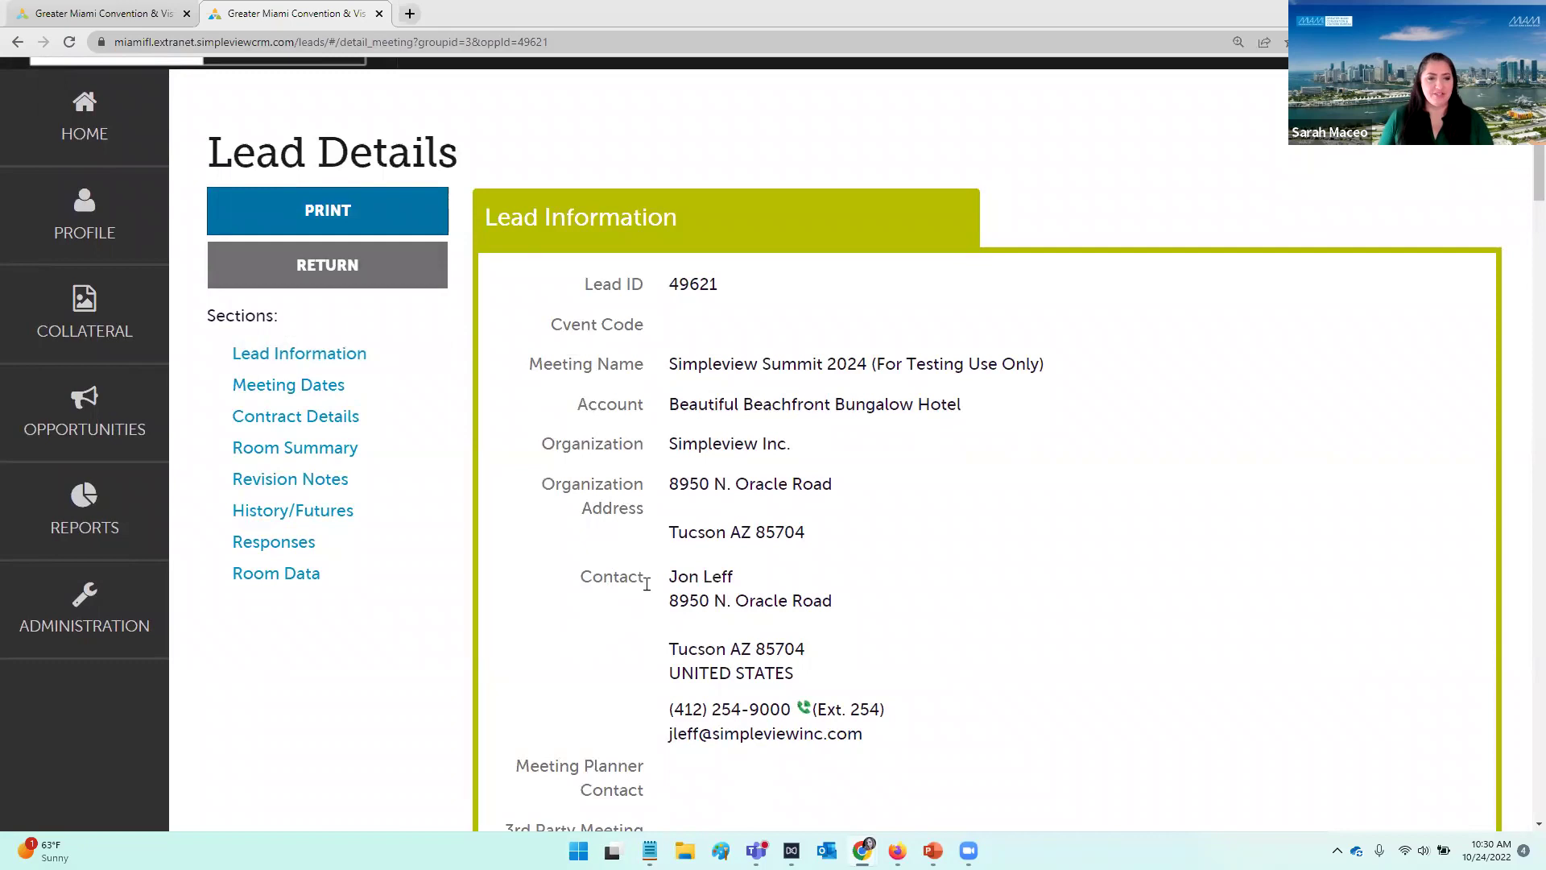
pyautogui.scroll(-1, 690, 438)
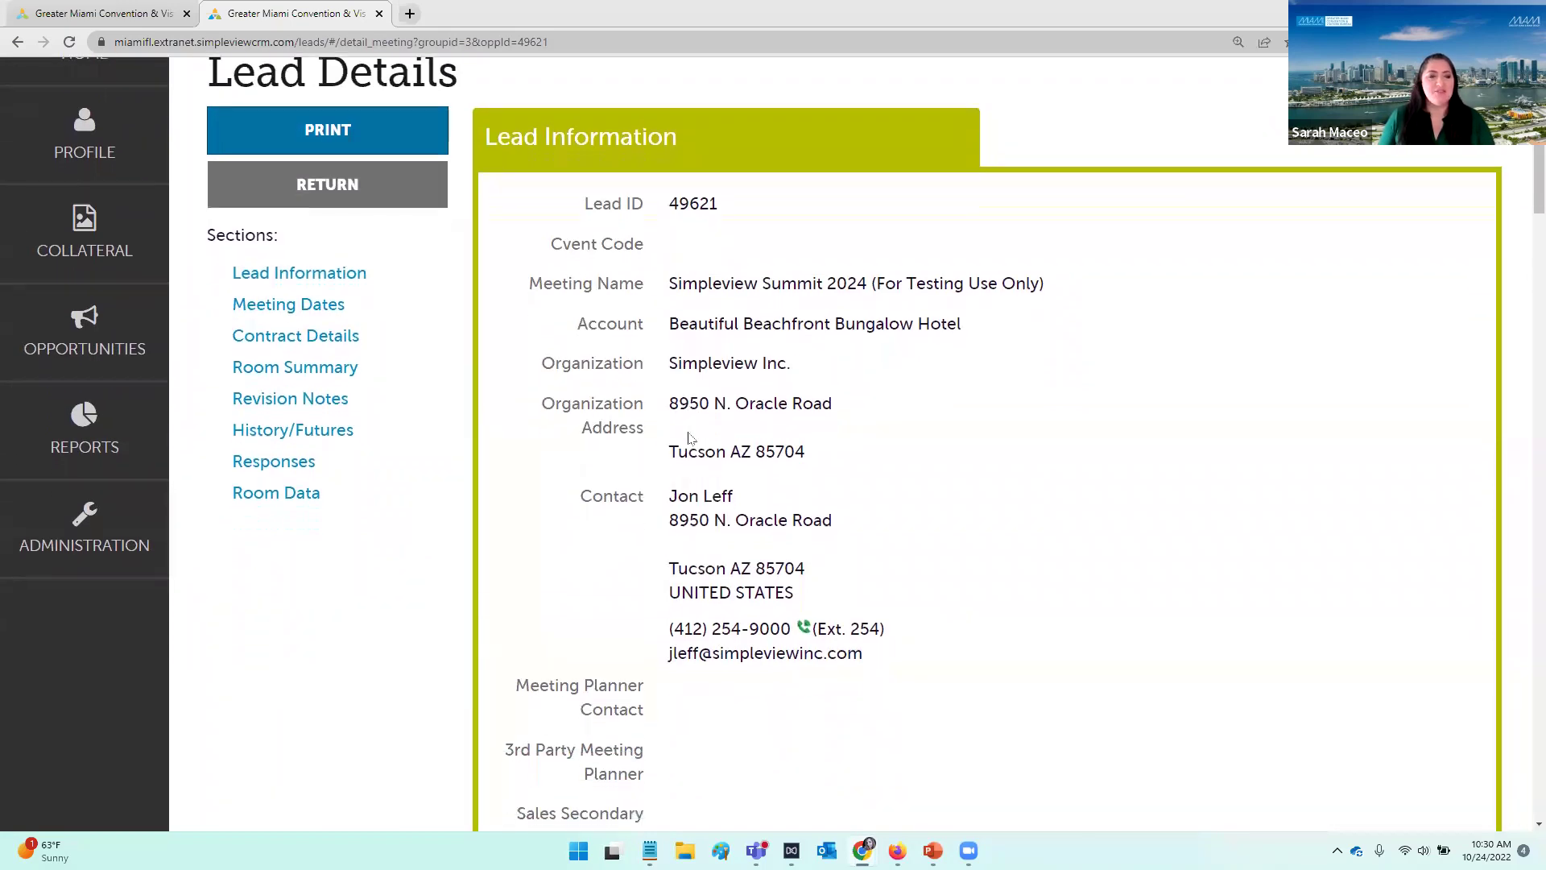
pyautogui.scroll(1, 737, 366)
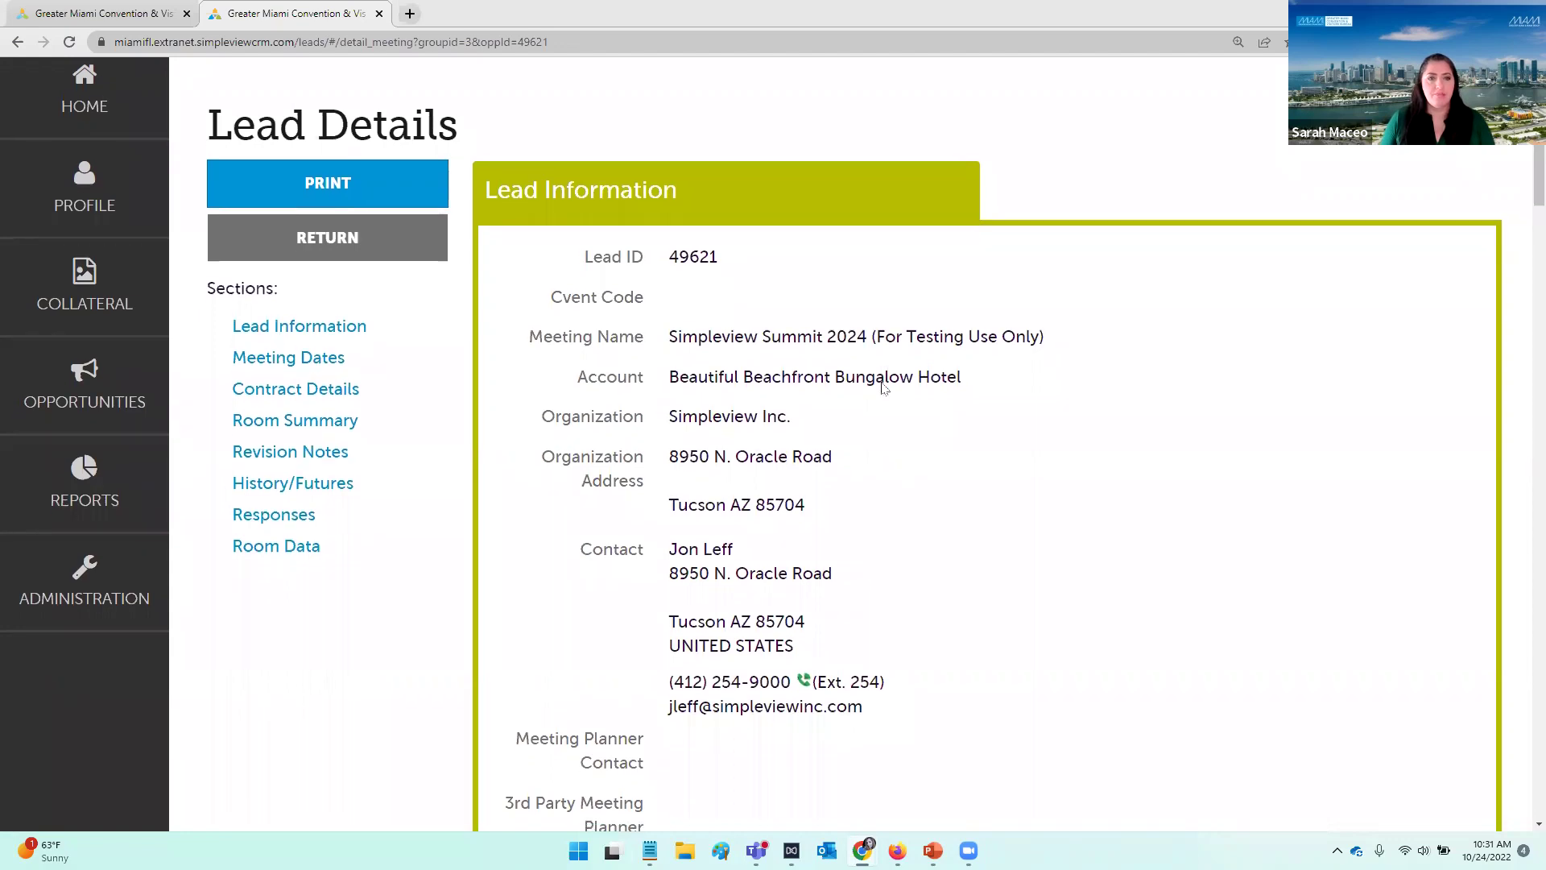
pyautogui.scroll(-1, 882, 385)
pyautogui.scroll(-1, 889, 391)
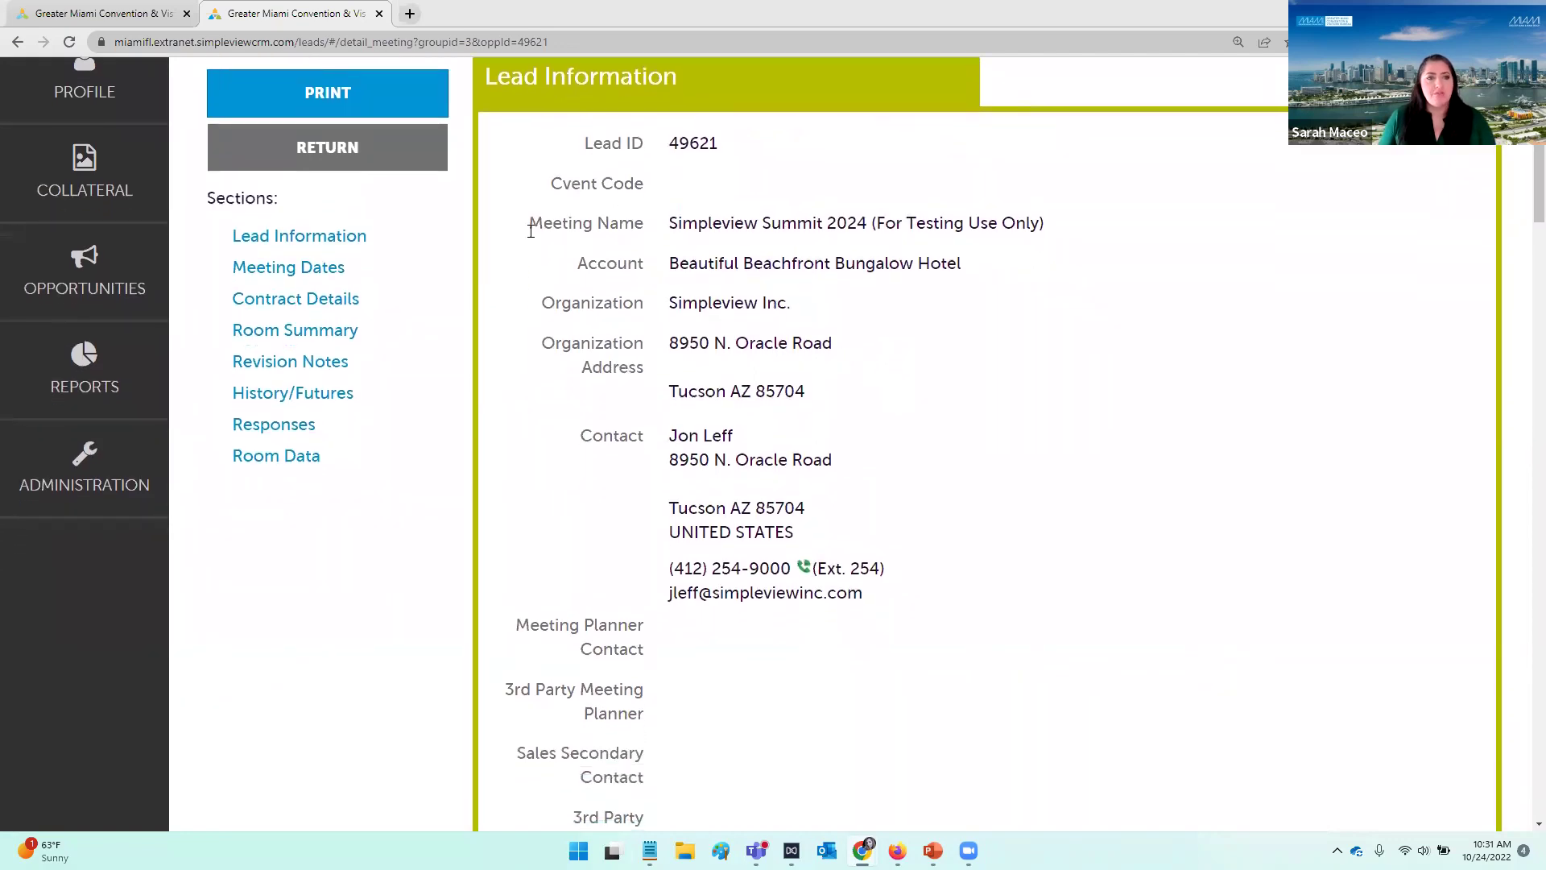
pyautogui.scroll(-3, 604, 335)
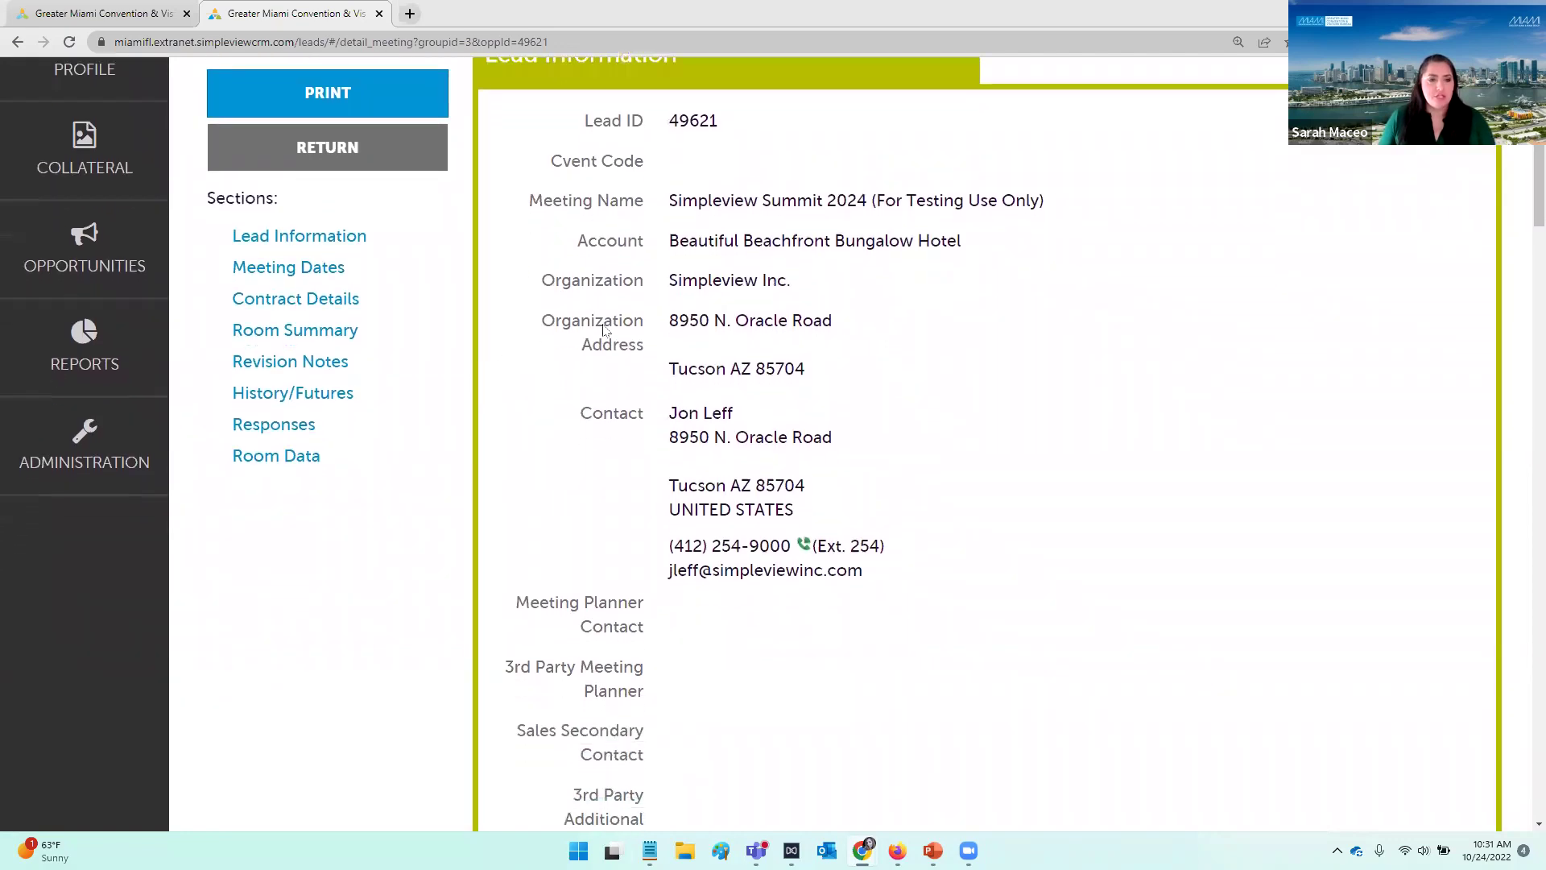
pyautogui.scroll(-5, 608, 335)
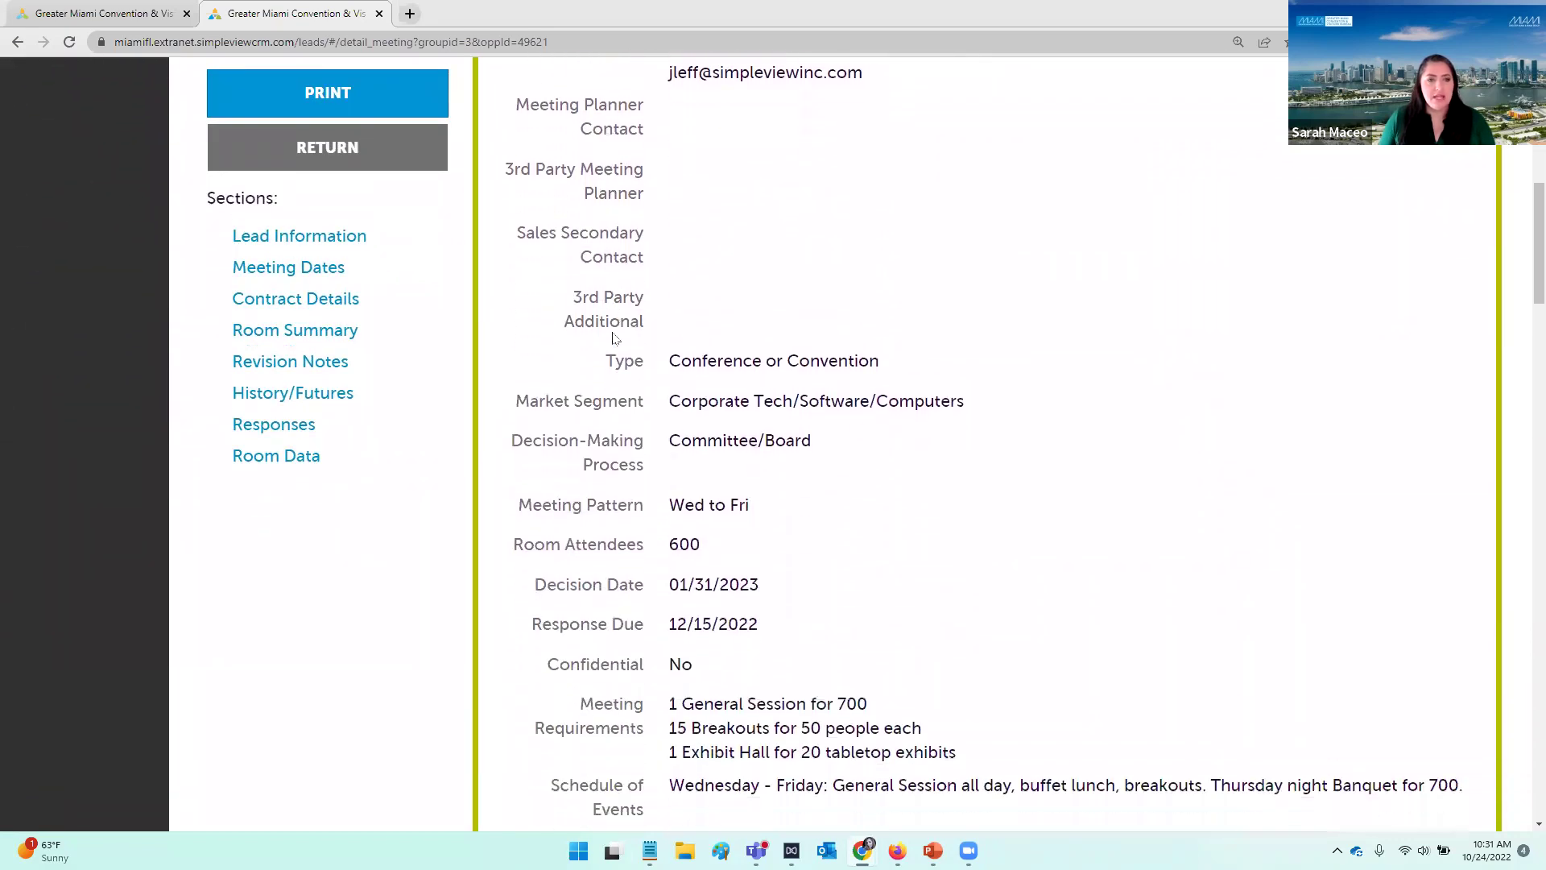
pyautogui.scroll(-2, 612, 333)
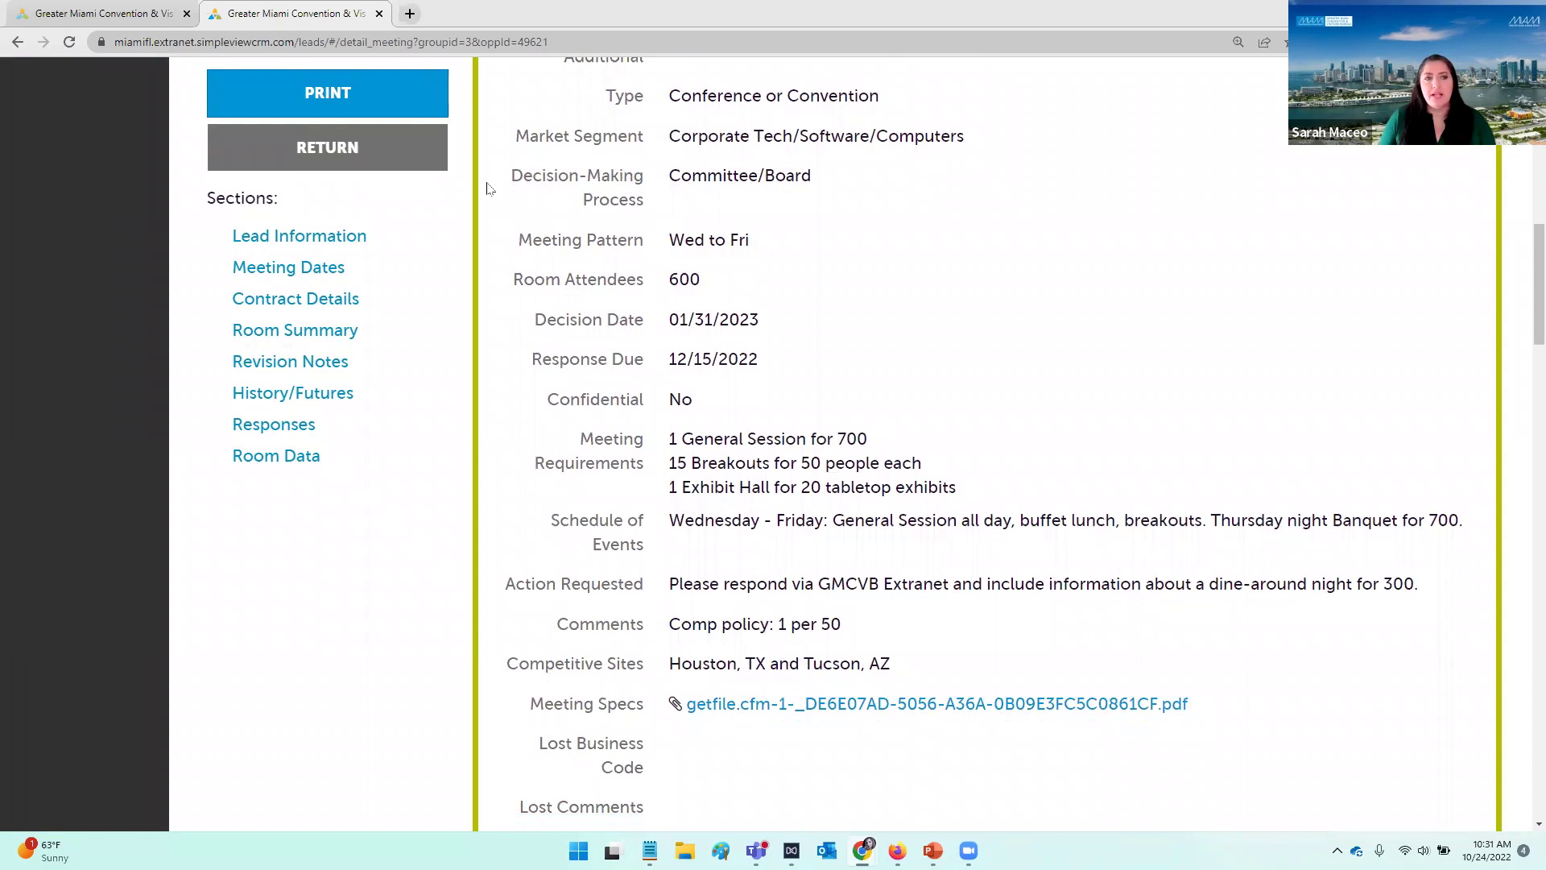
pyautogui.scroll(-1, 486, 188)
pyautogui.moveTo(494, 121); pyautogui.dragTo(653, 142)
pyautogui.click(769, 151)
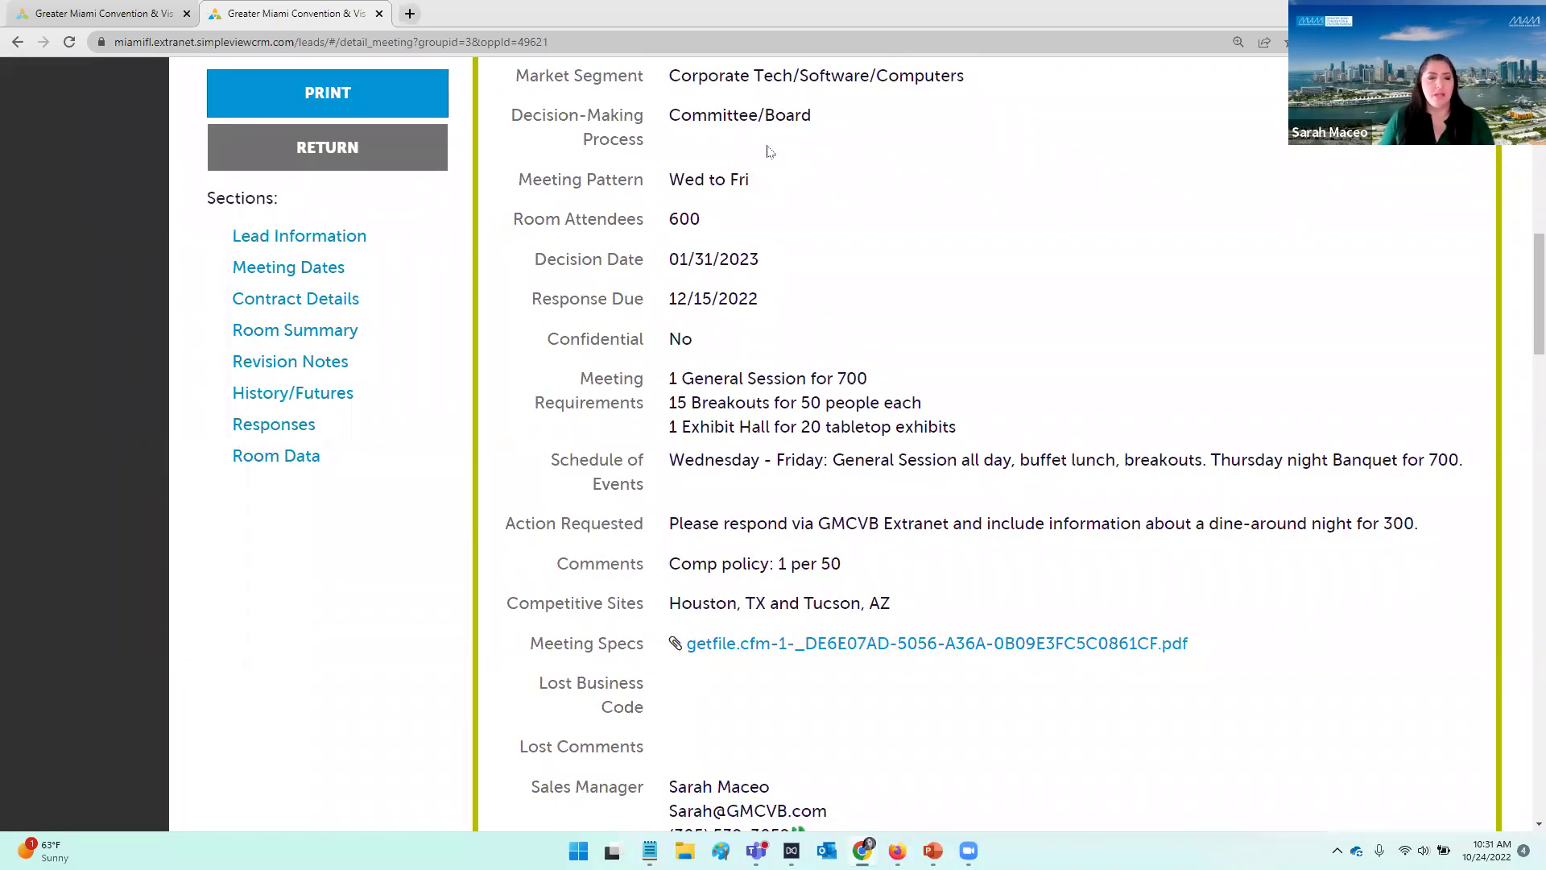
pyautogui.scroll(-2, 769, 170)
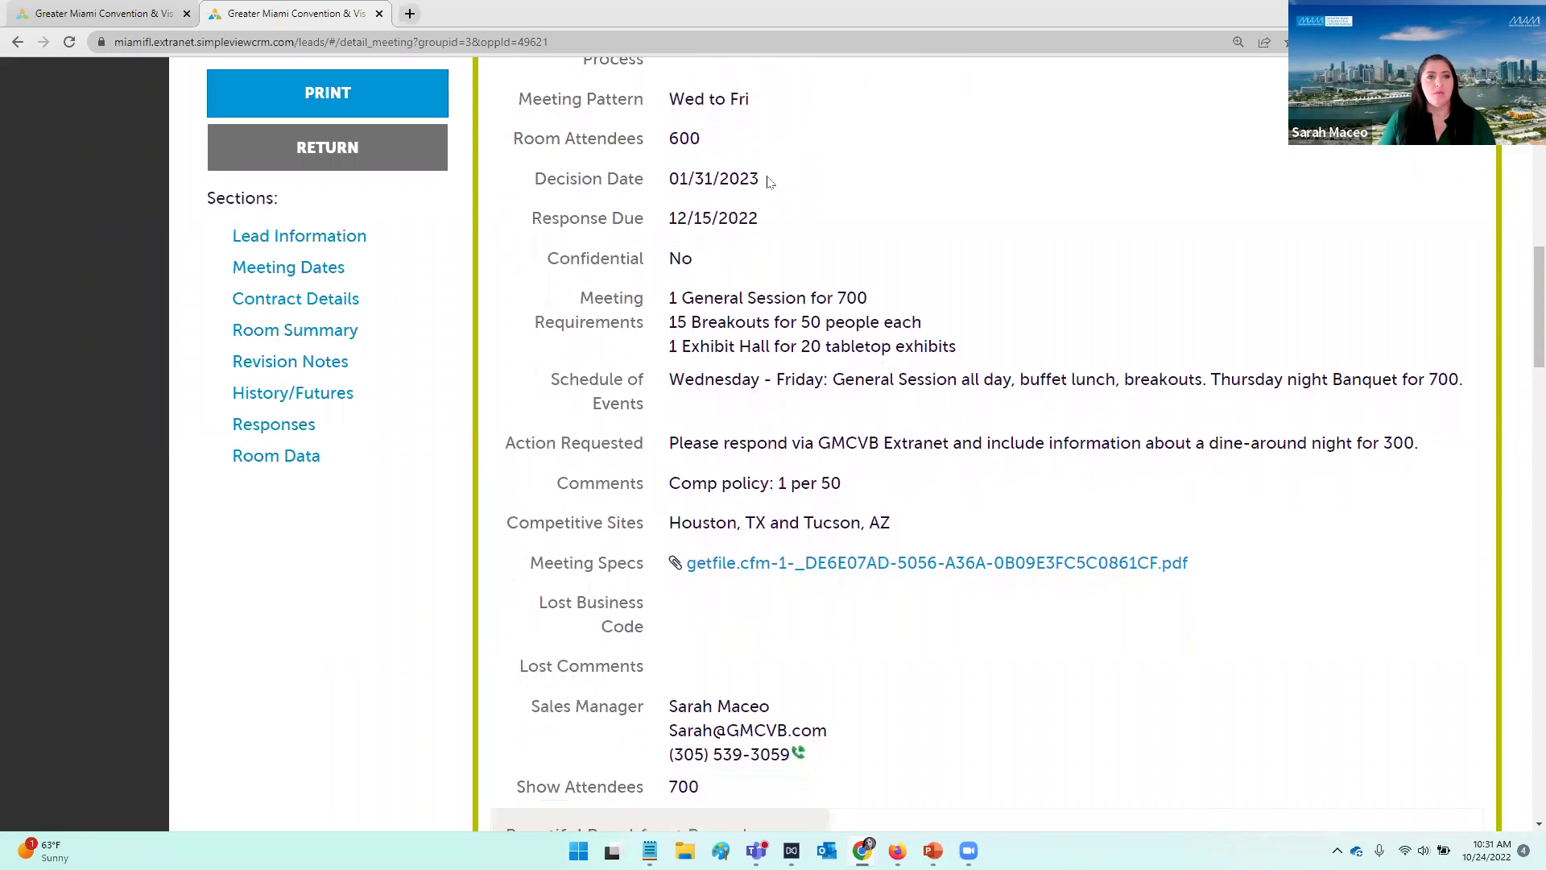
pyautogui.moveTo(538, 126); pyautogui.dragTo(649, 130)
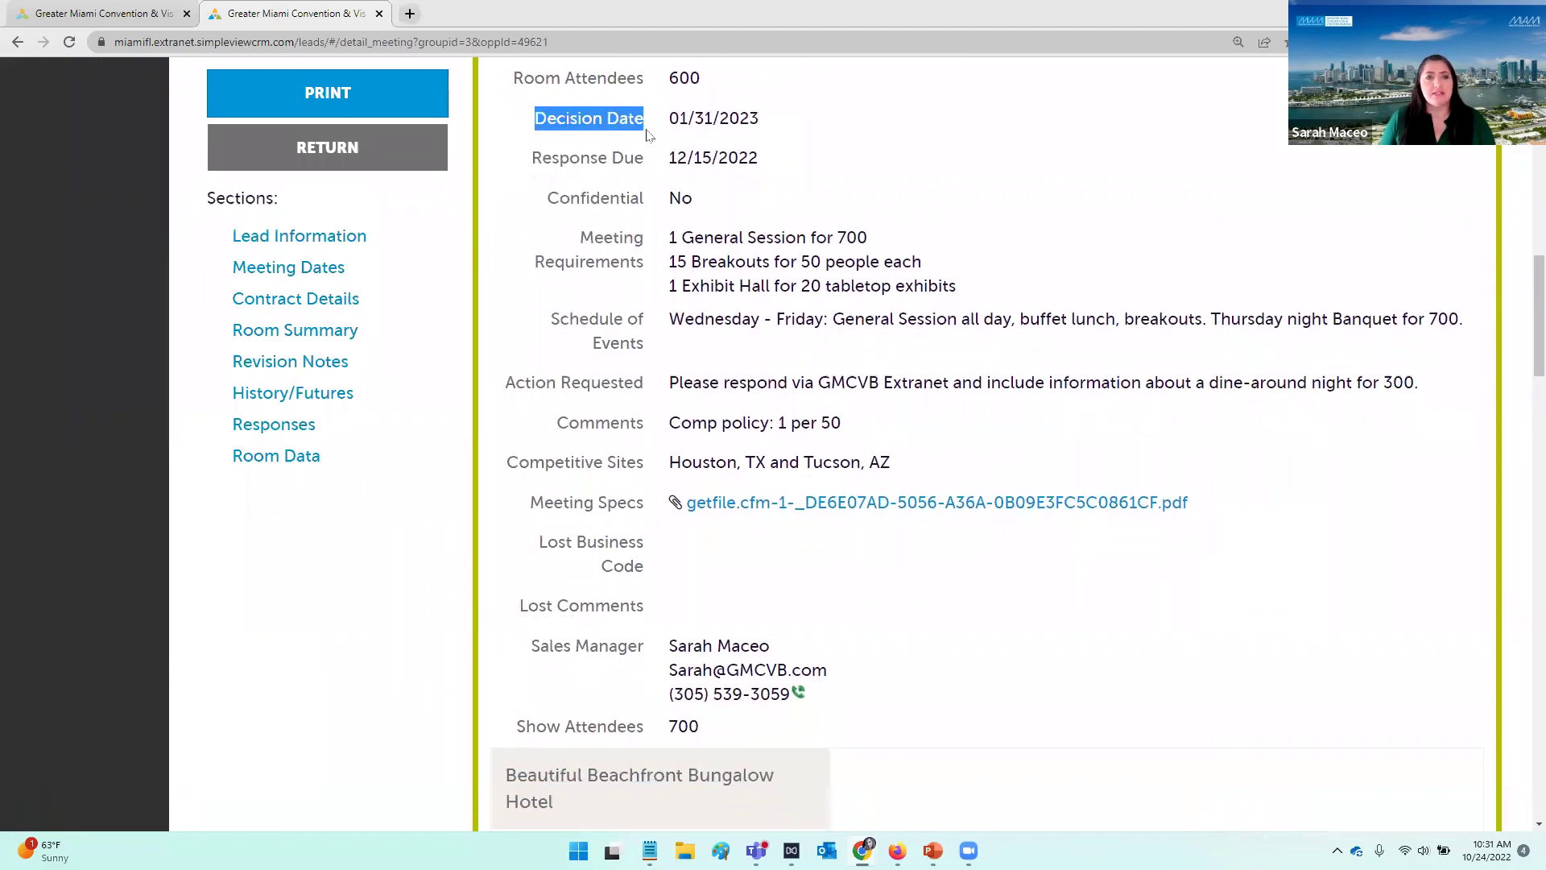
pyautogui.click(787, 130)
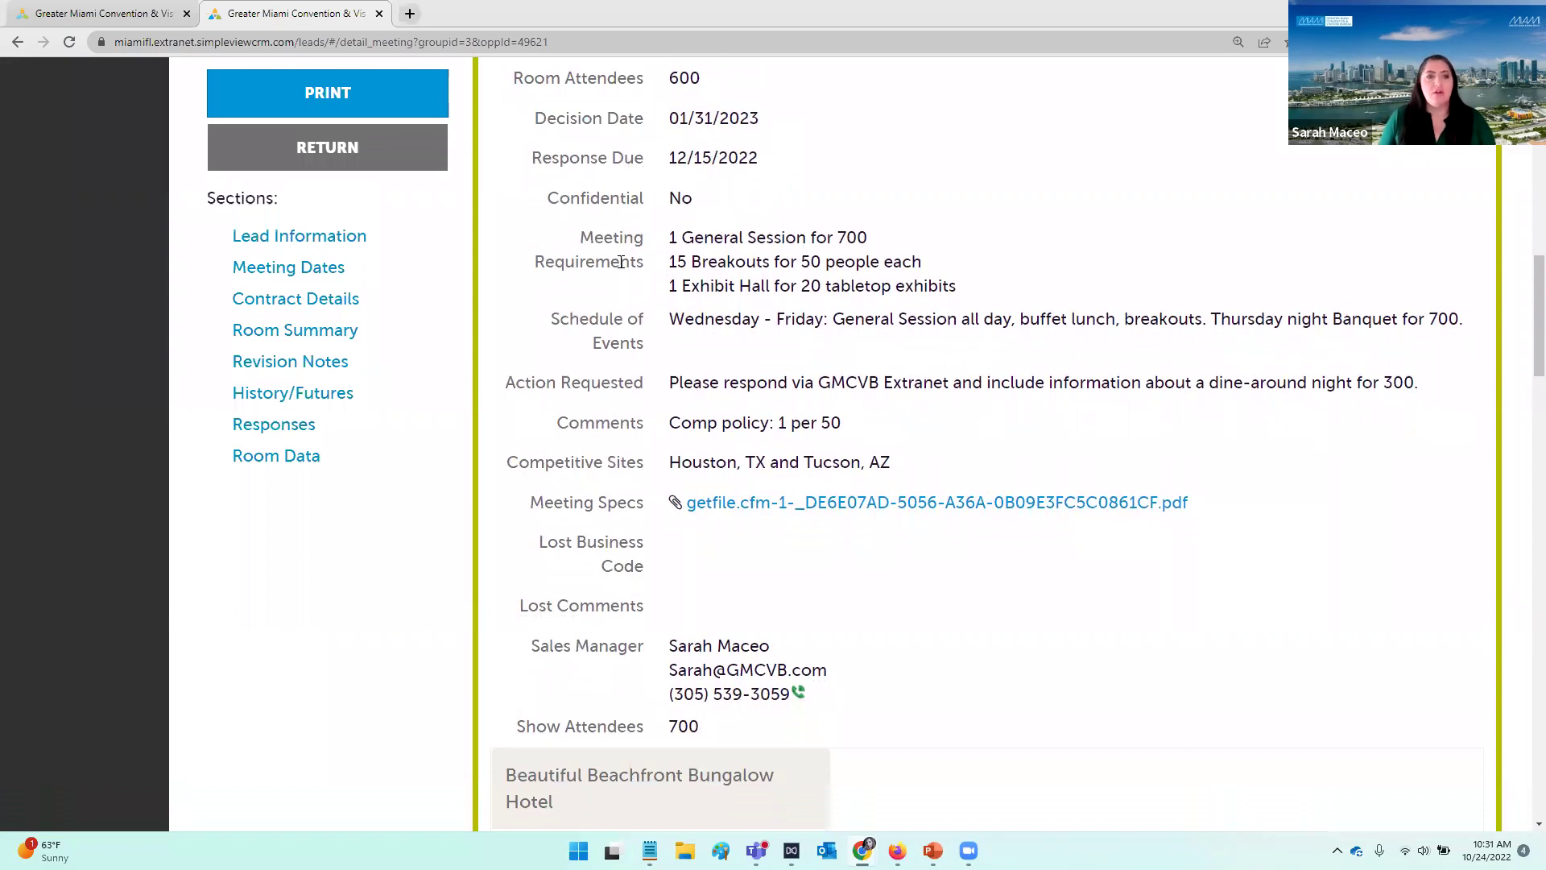
pyautogui.scroll(1, 621, 262)
pyautogui.scroll(-2, 620, 319)
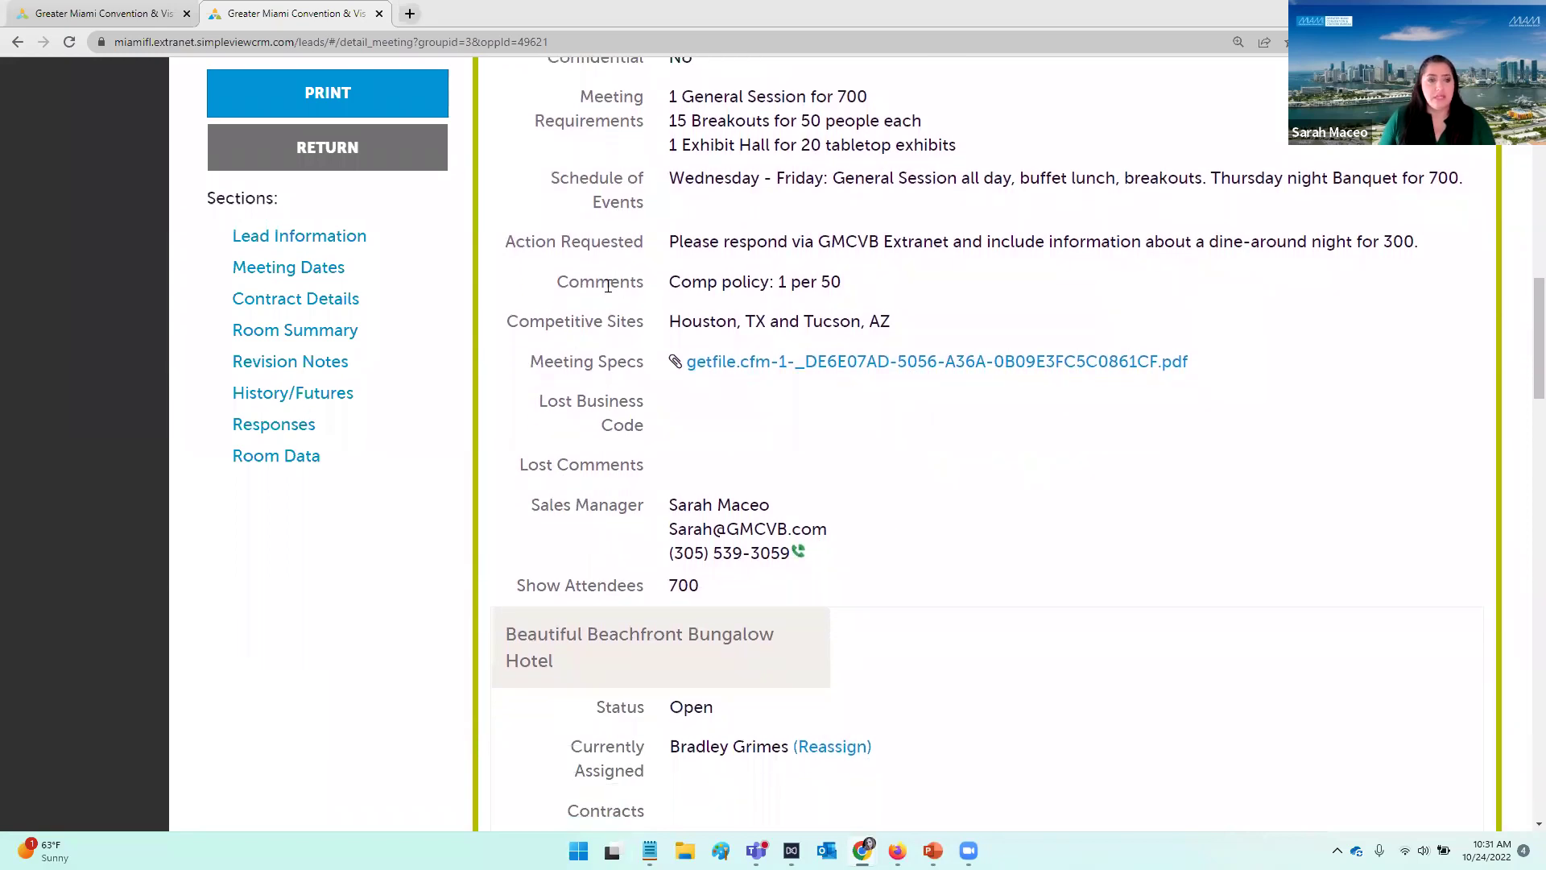
pyautogui.scroll(-1, 608, 285)
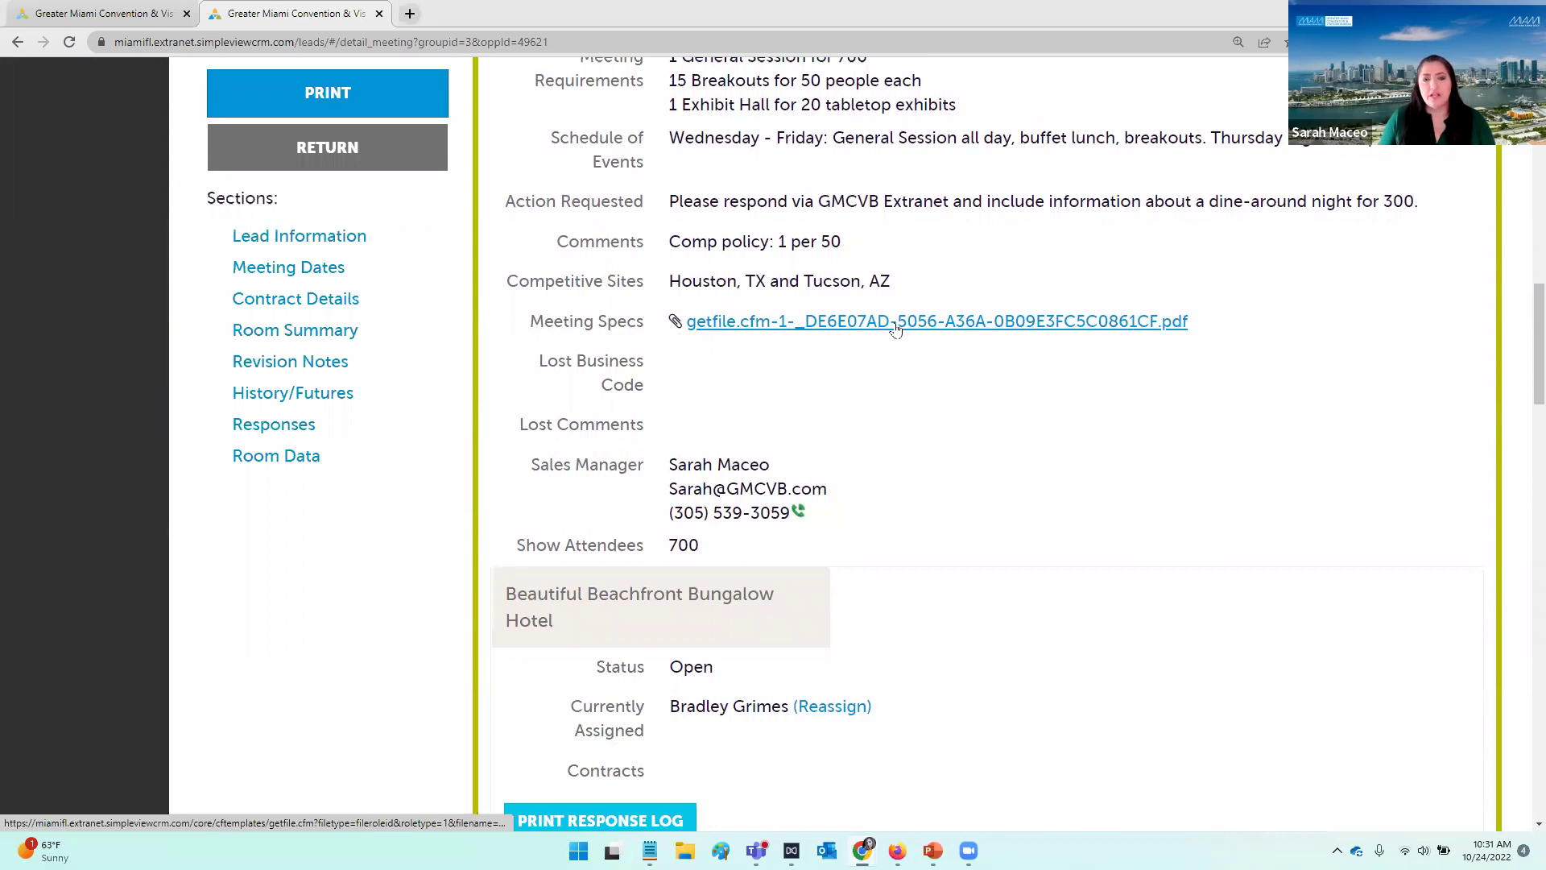
pyautogui.click(928, 330)
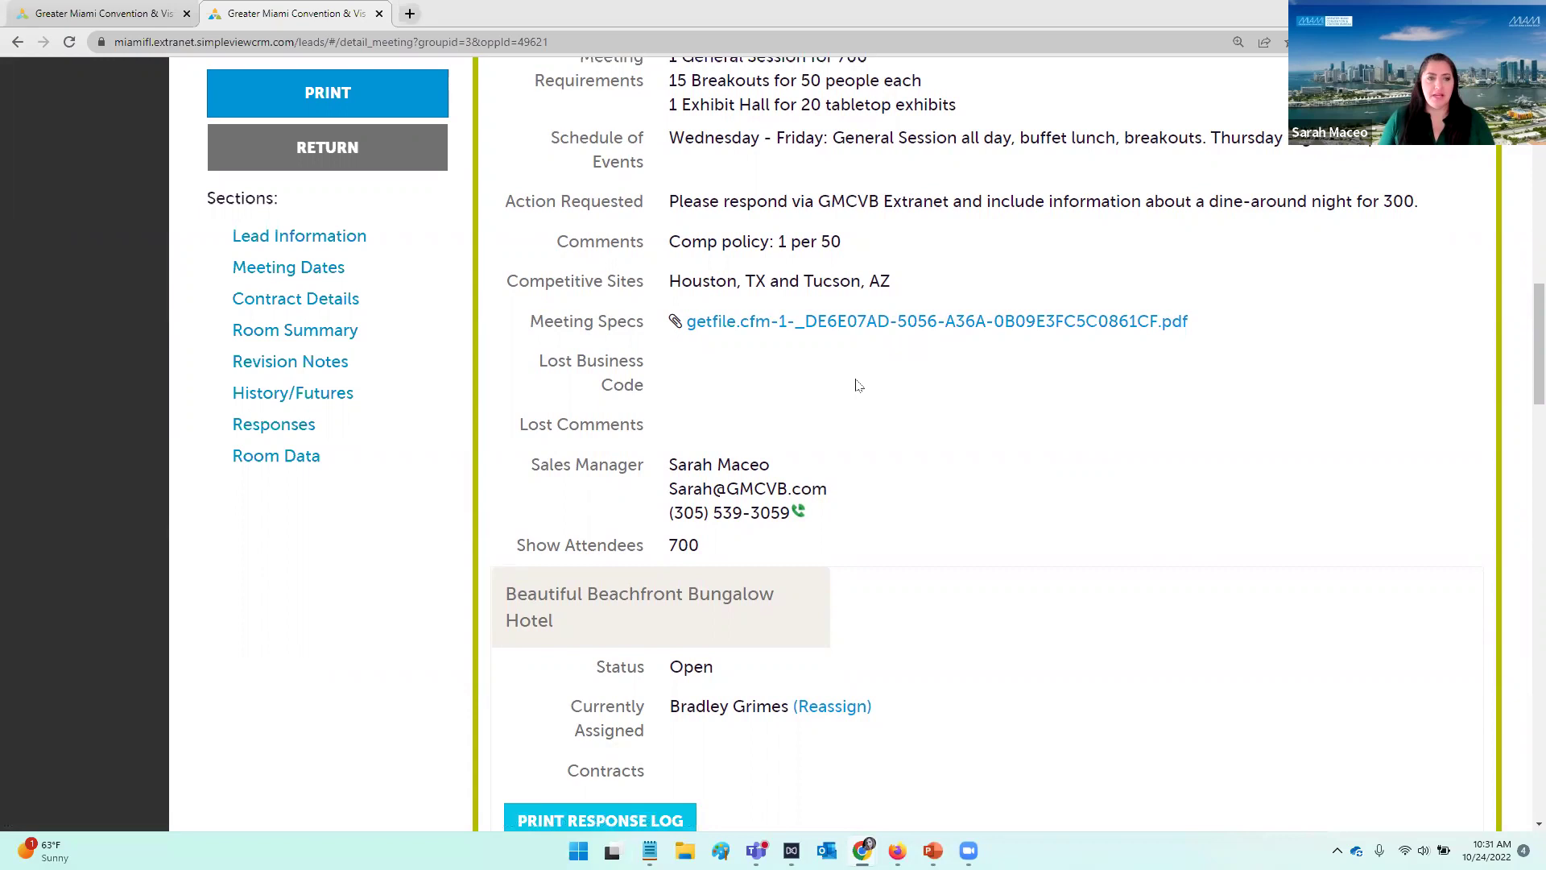
pyautogui.scroll(-1, 900, 372)
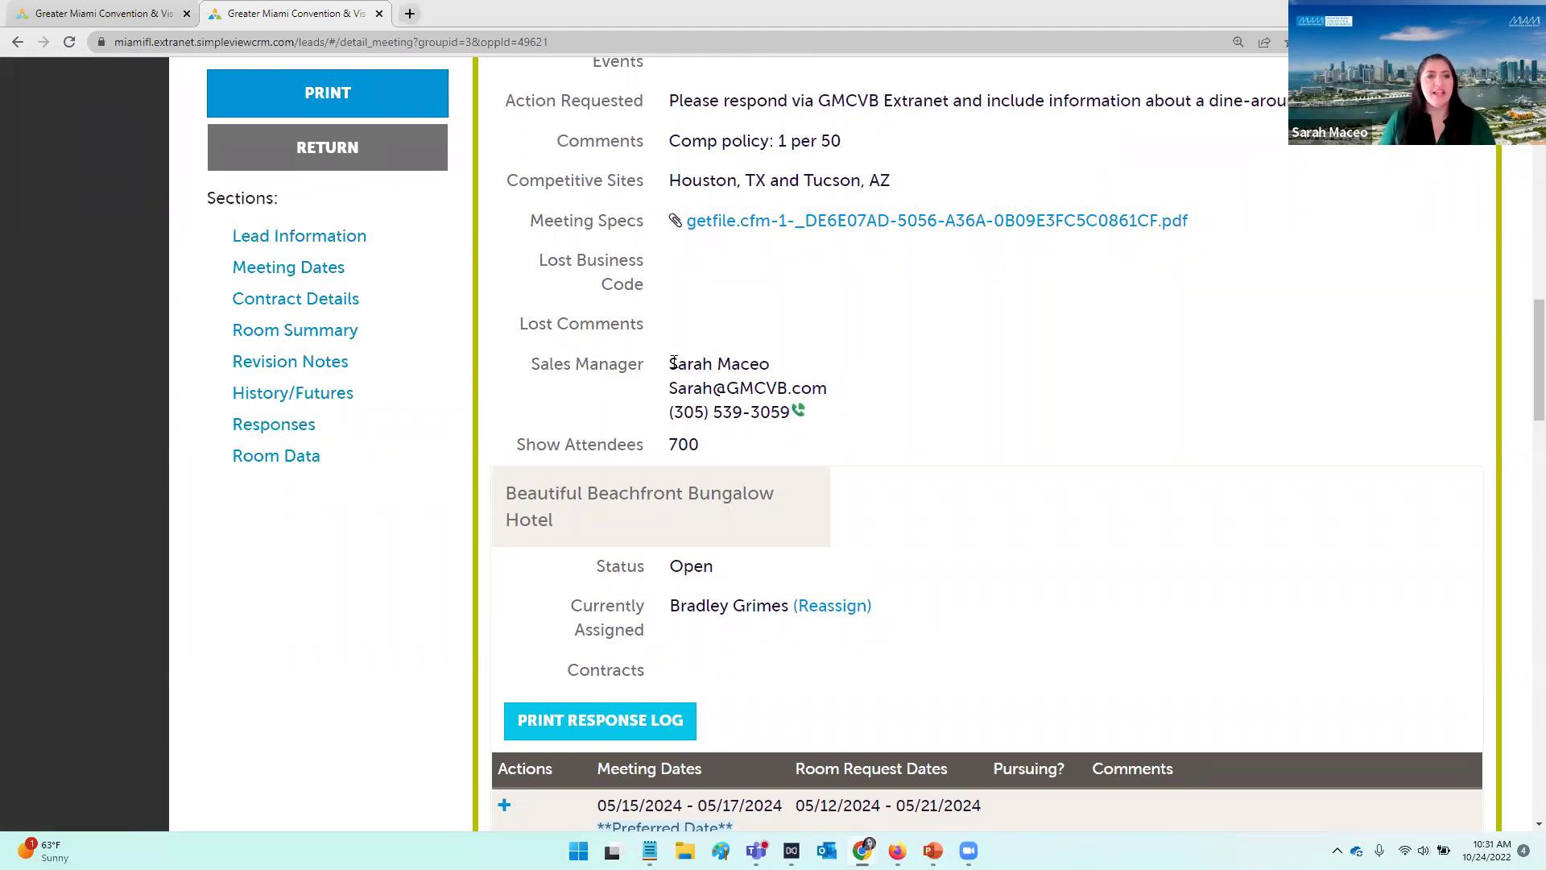
pyautogui.scroll(-1, 916, 356)
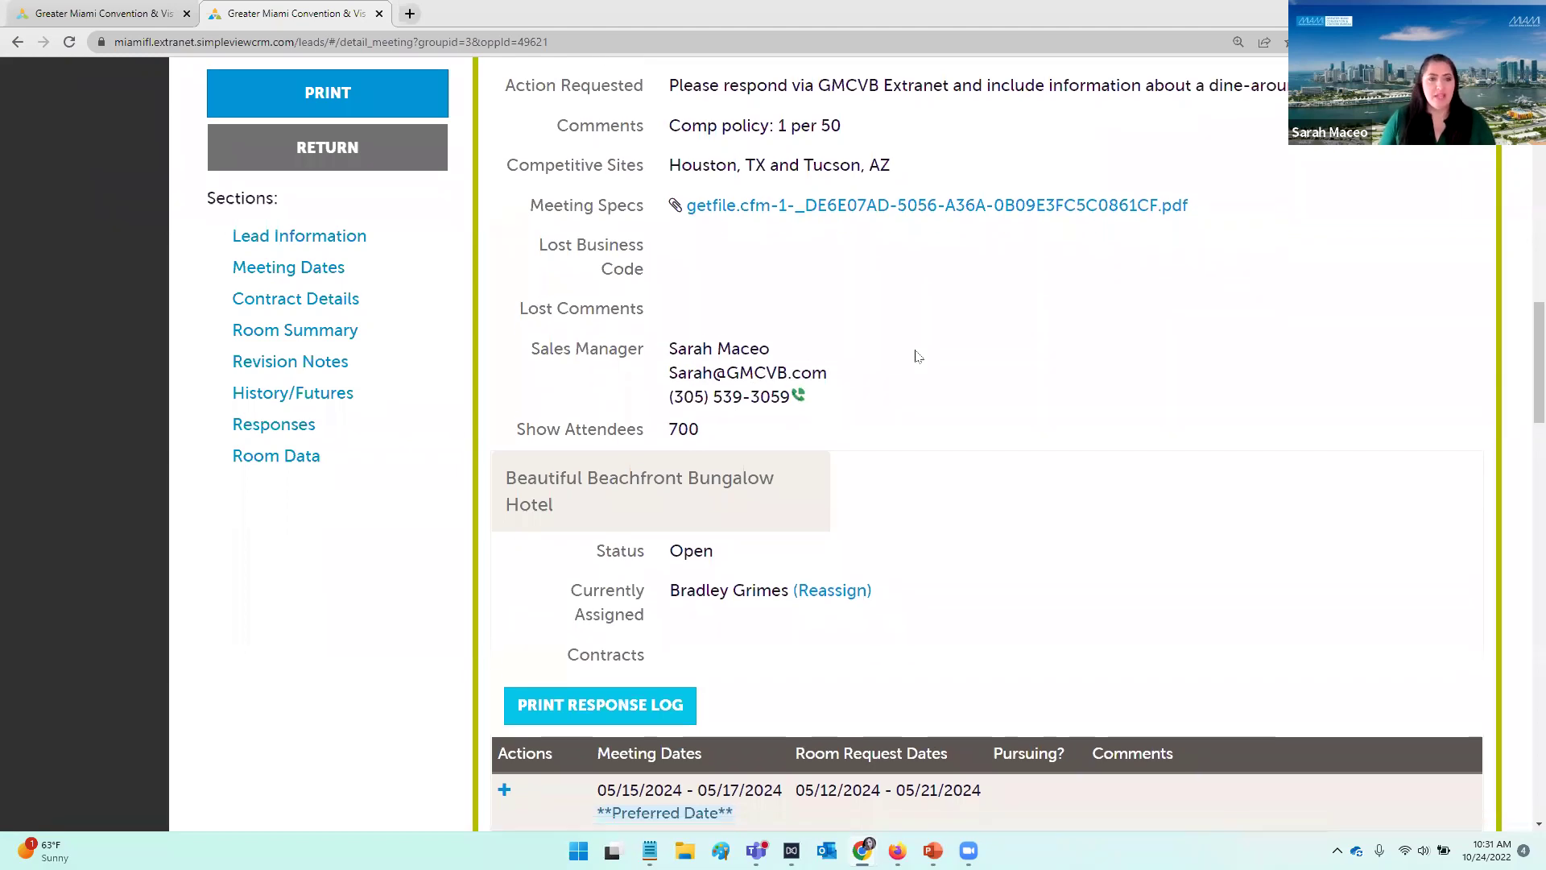
pyautogui.scroll(-1, 916, 356)
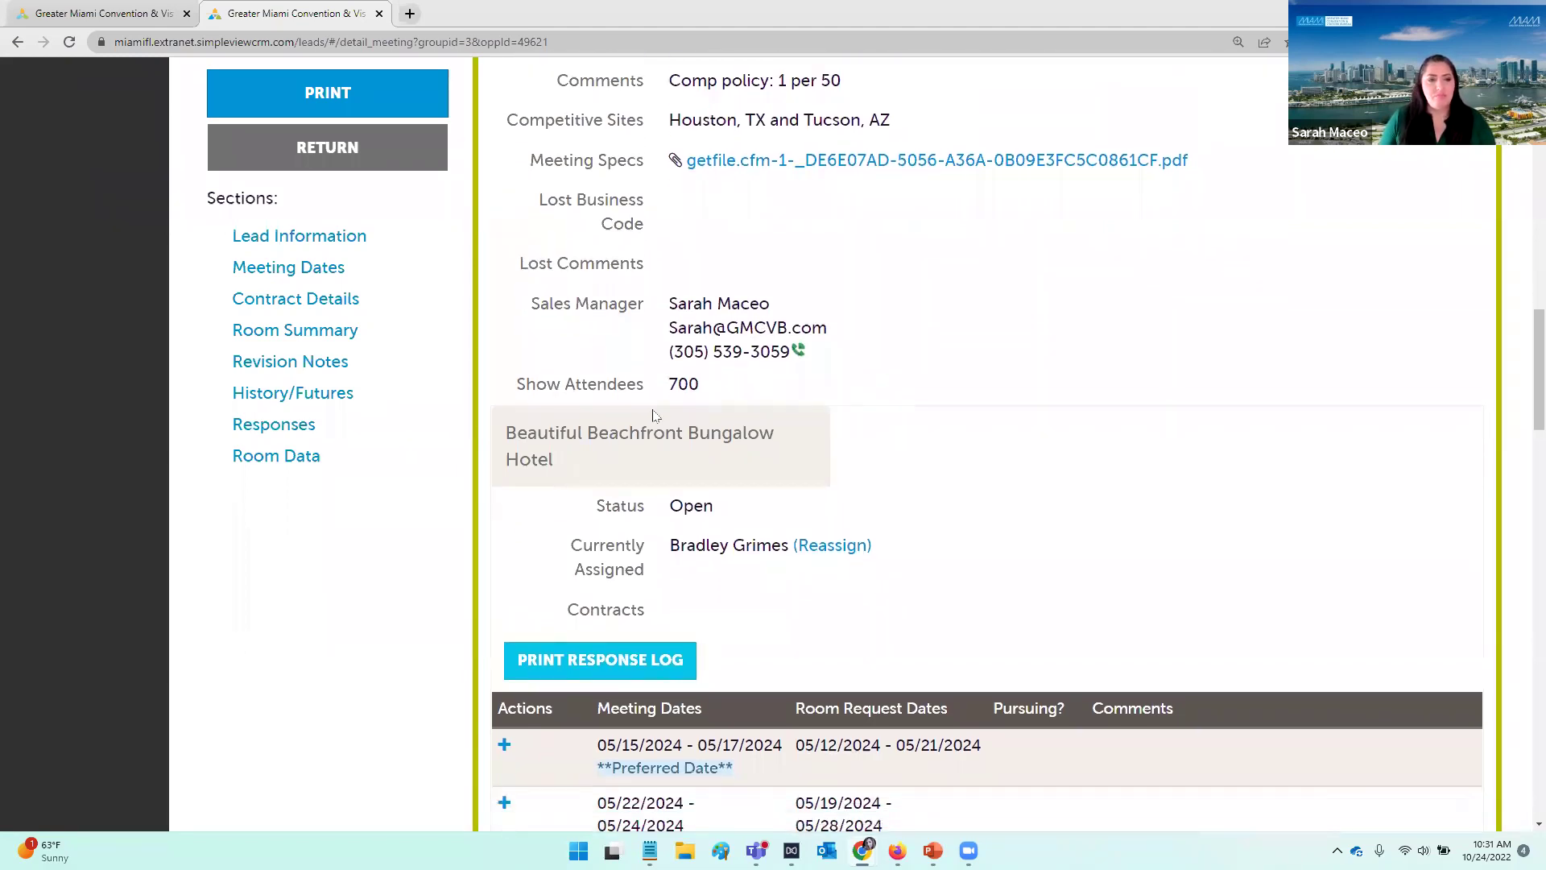
pyautogui.scroll(-2, 657, 358)
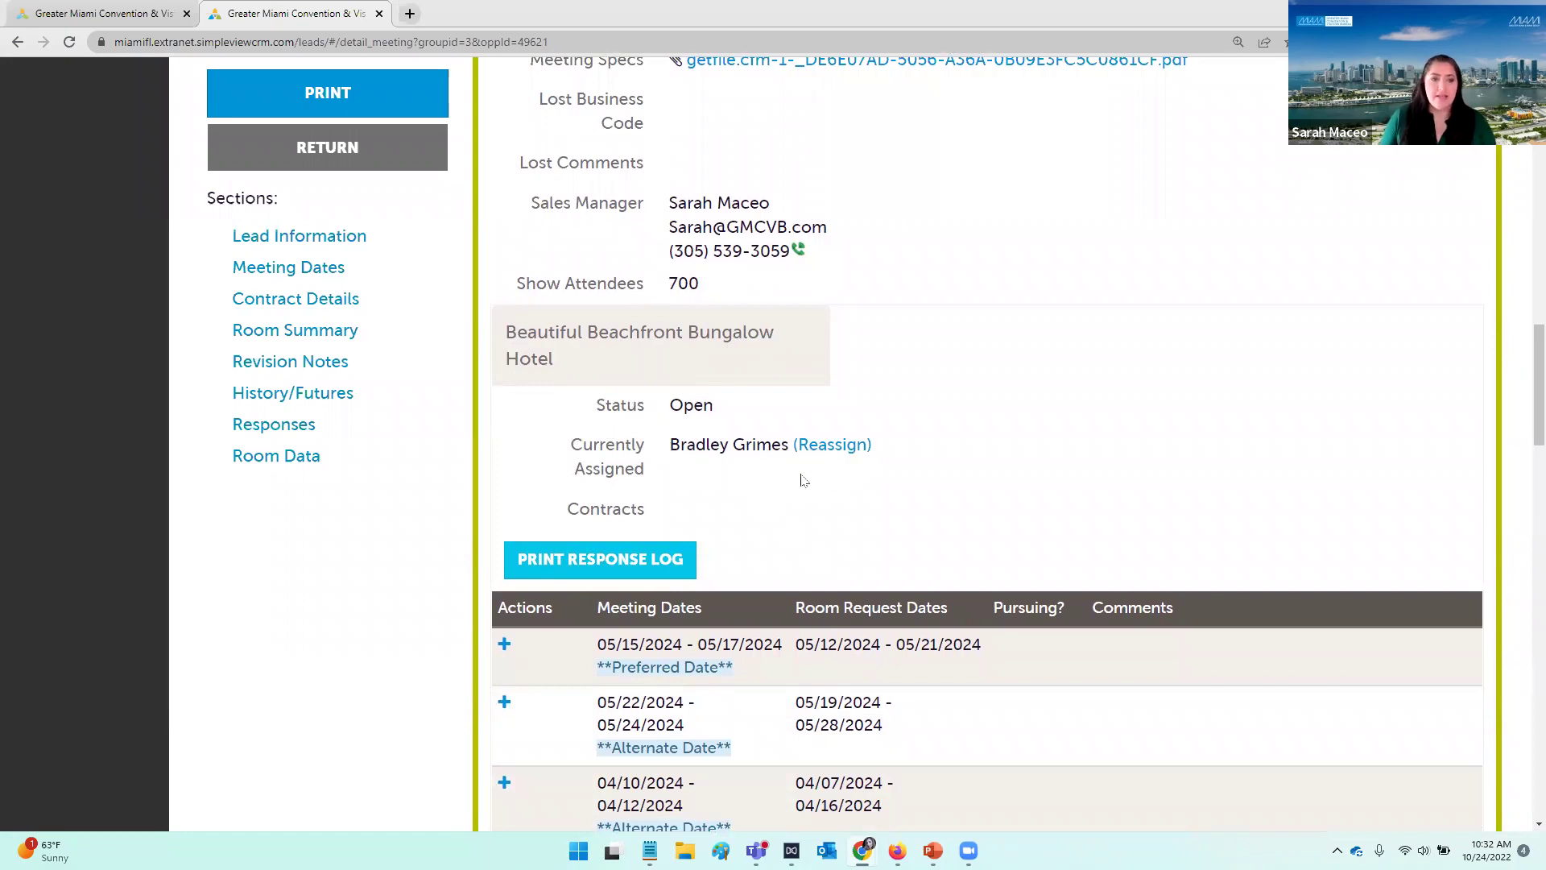
pyautogui.scroll(-1, 803, 481)
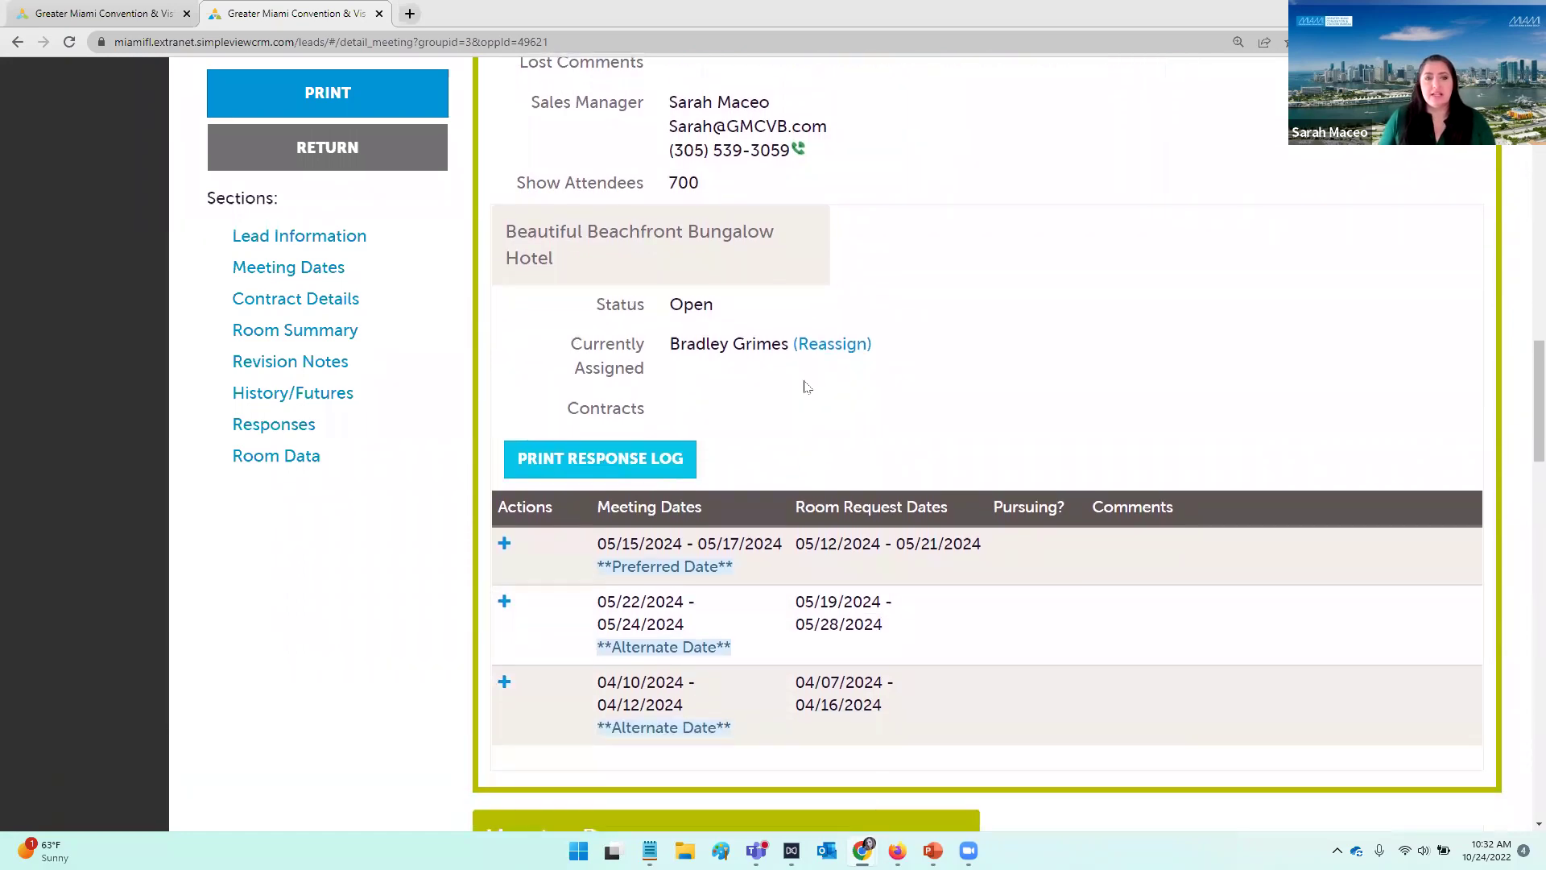
pyautogui.scroll(-1, 806, 383)
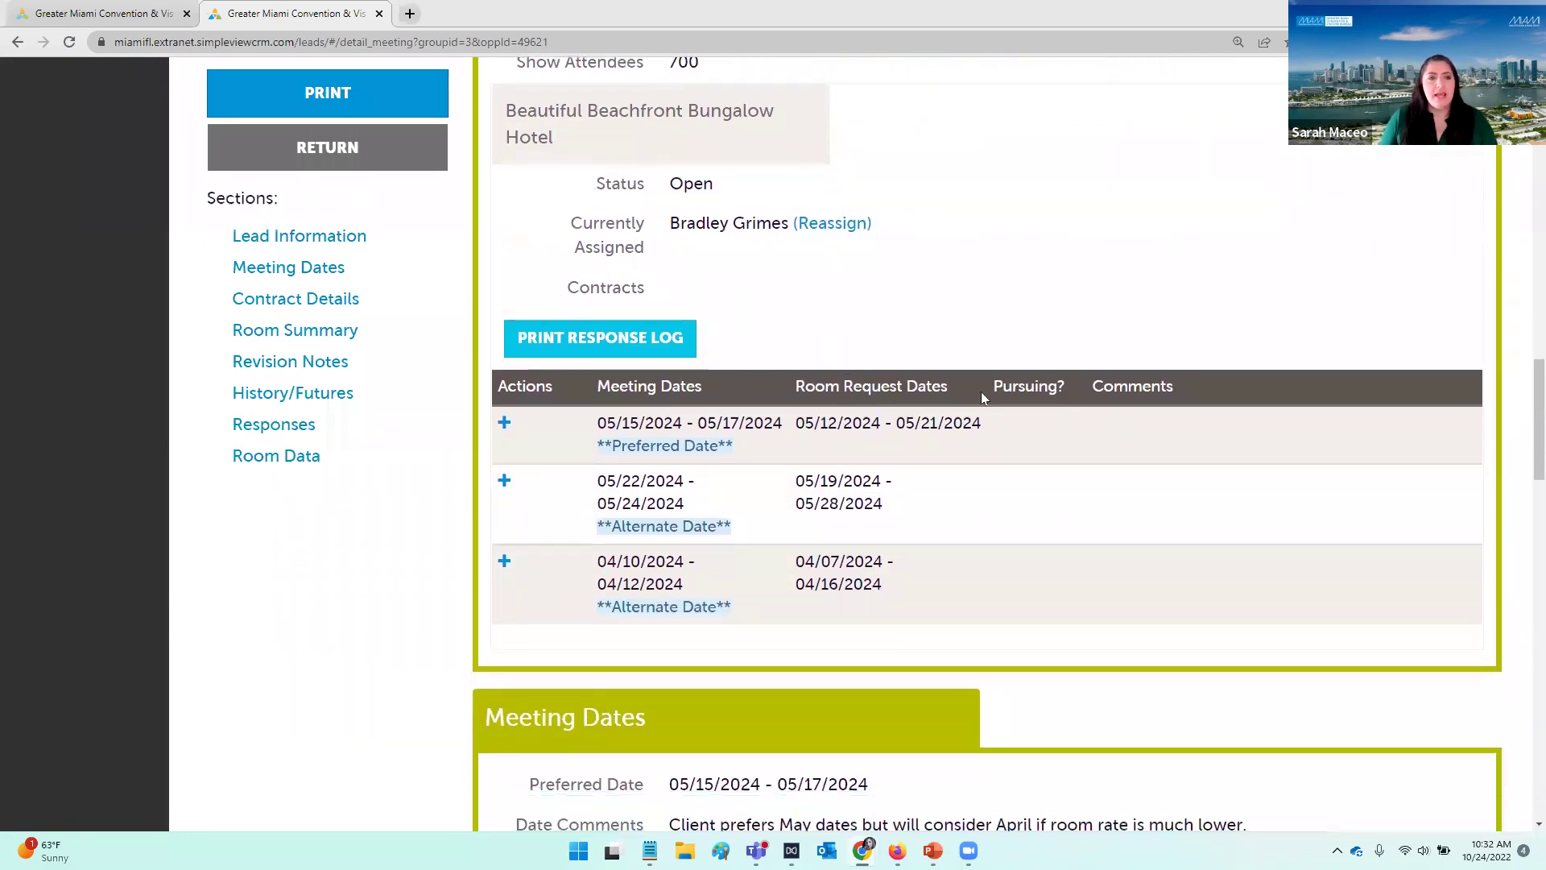
pyautogui.scroll(-2, 749, 323)
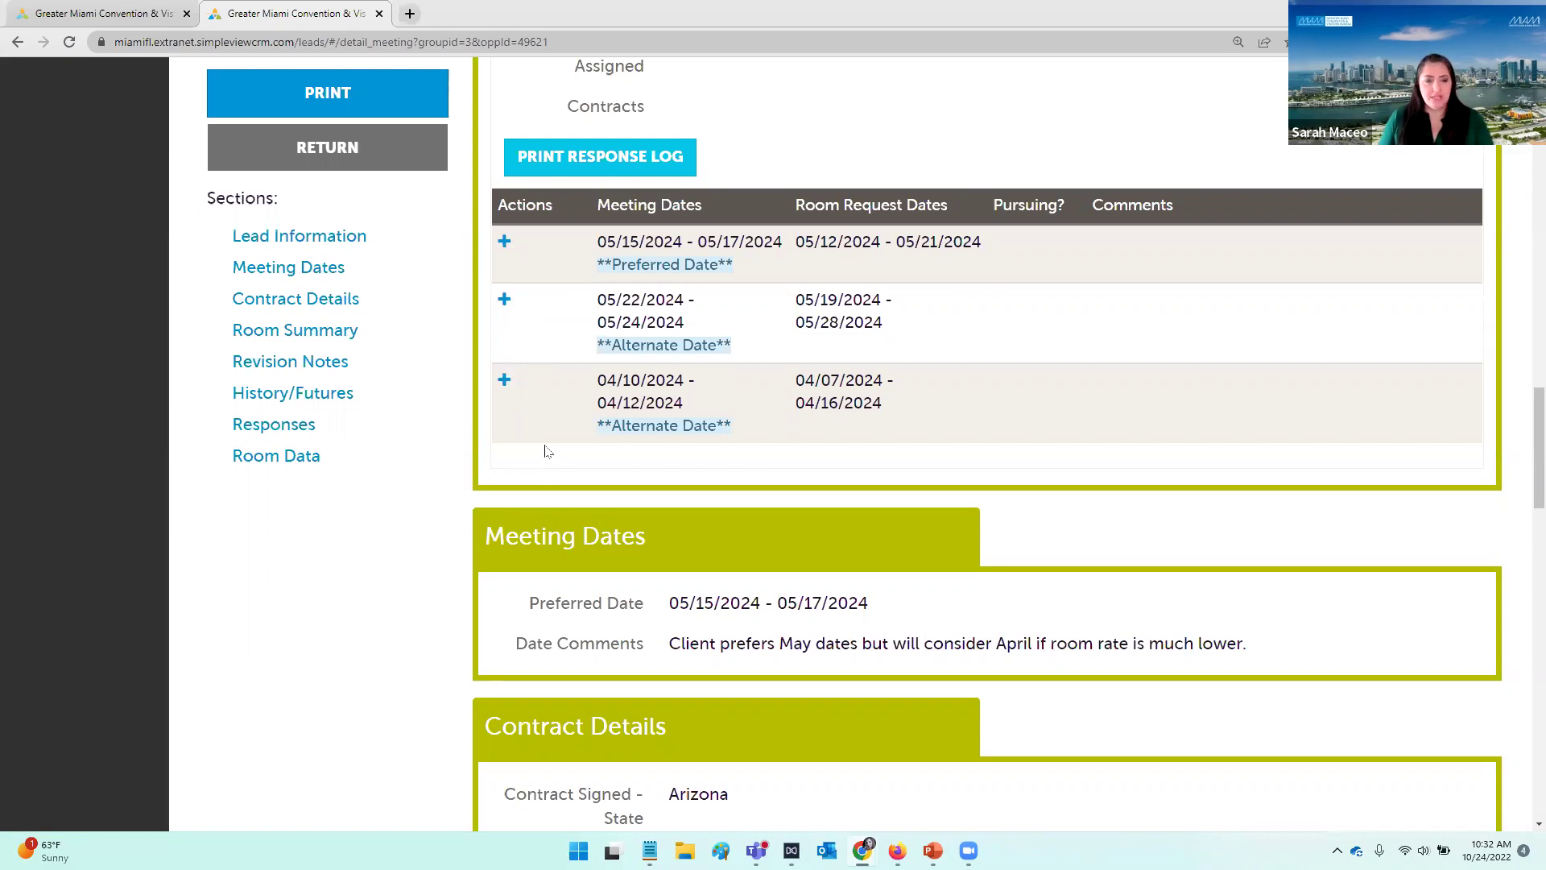
pyautogui.scroll(-1, 829, 406)
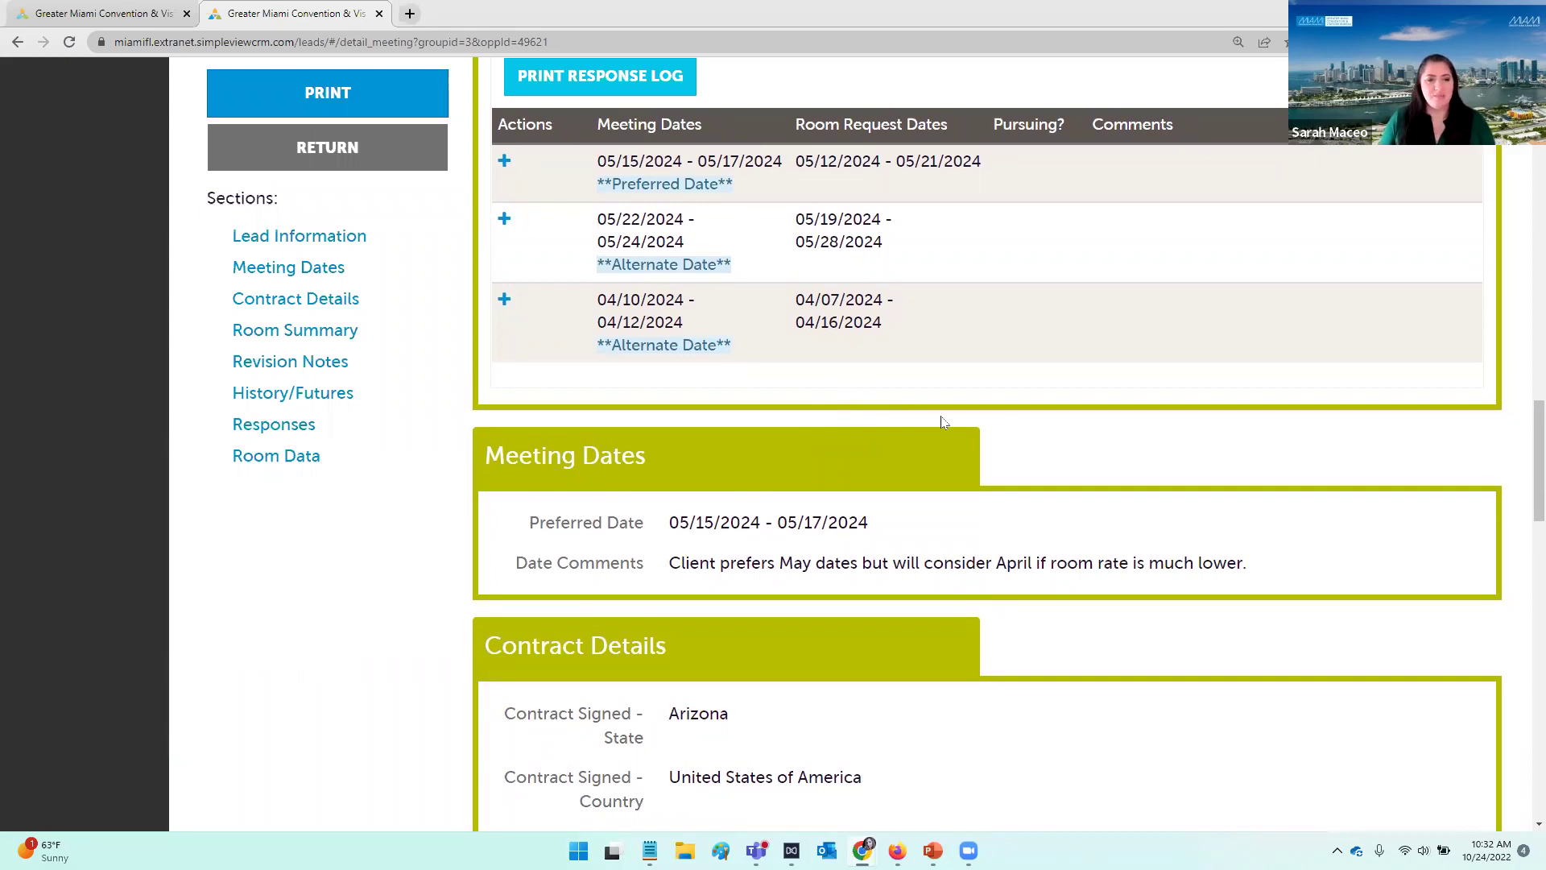
pyautogui.scroll(-1, 957, 416)
pyautogui.scroll(-1, 960, 403)
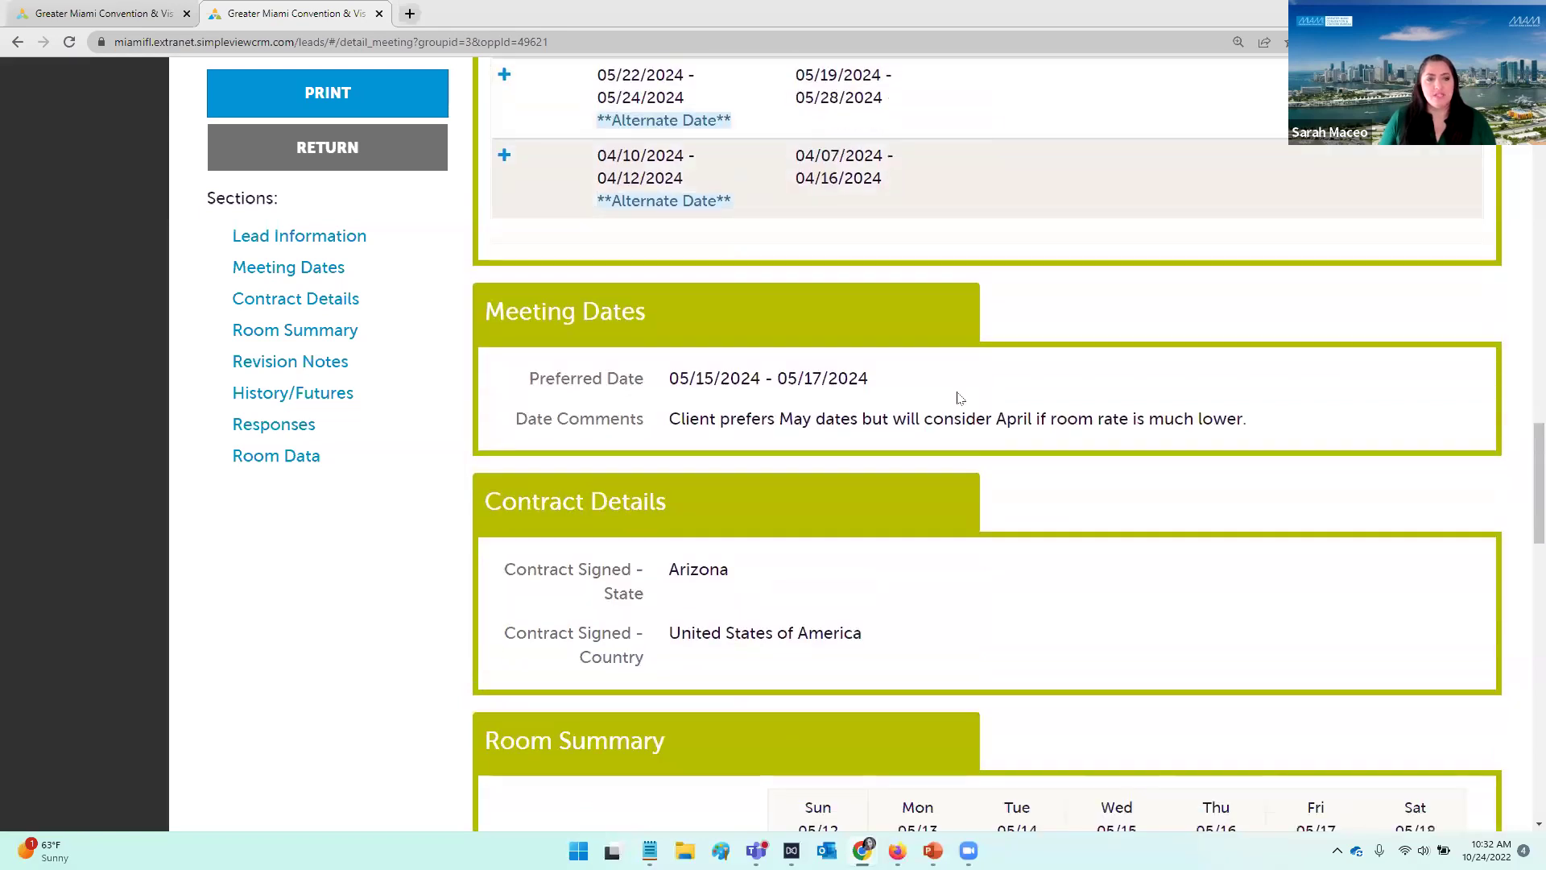
pyautogui.scroll(-2, 680, 282)
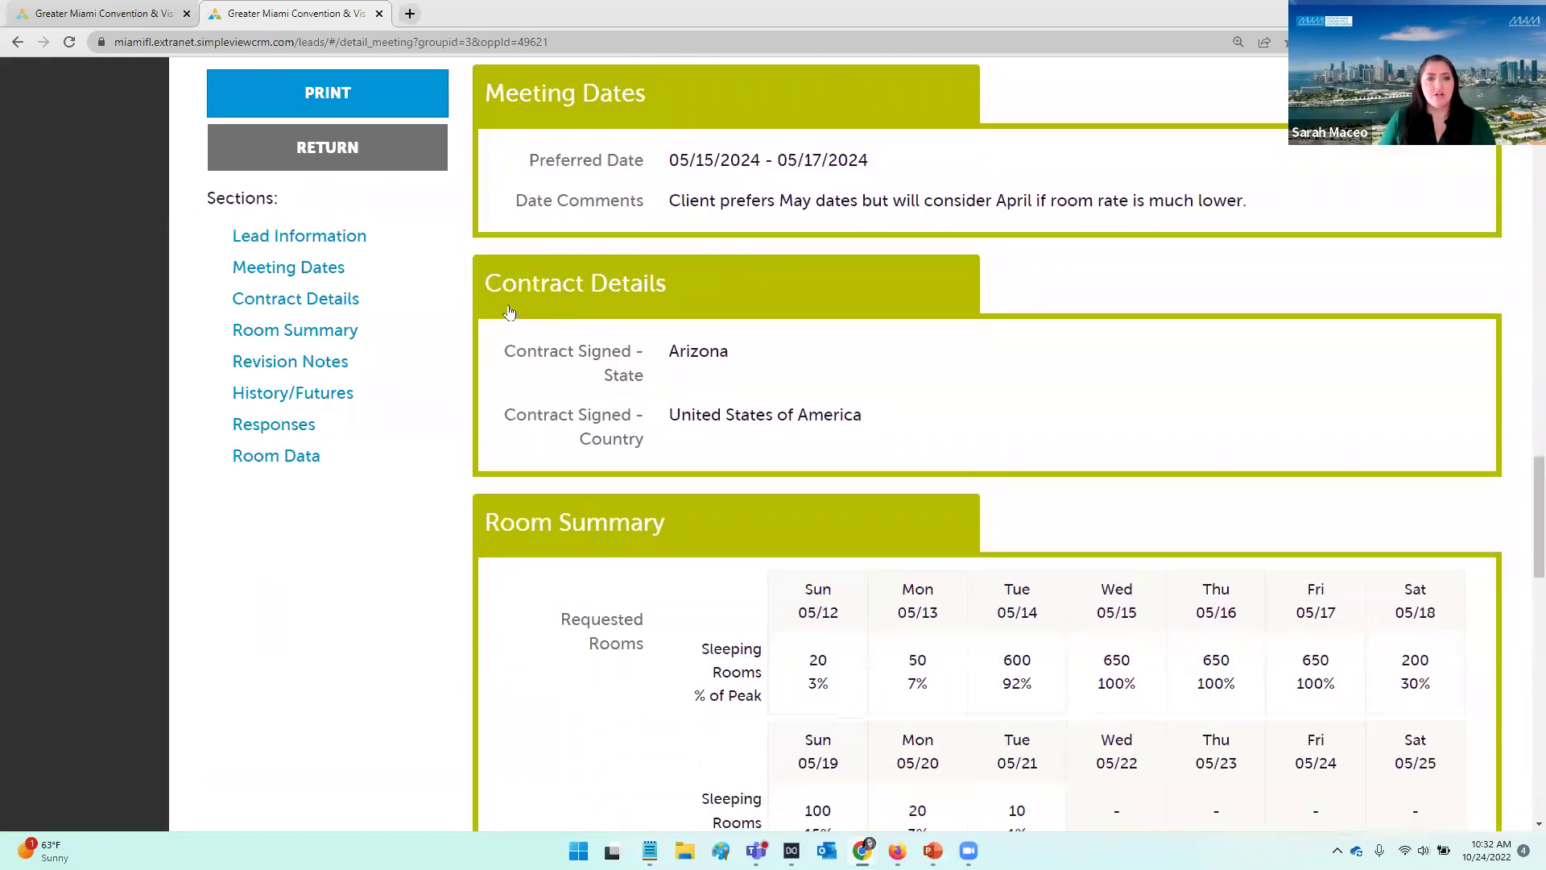
pyautogui.scroll(-2, 508, 342)
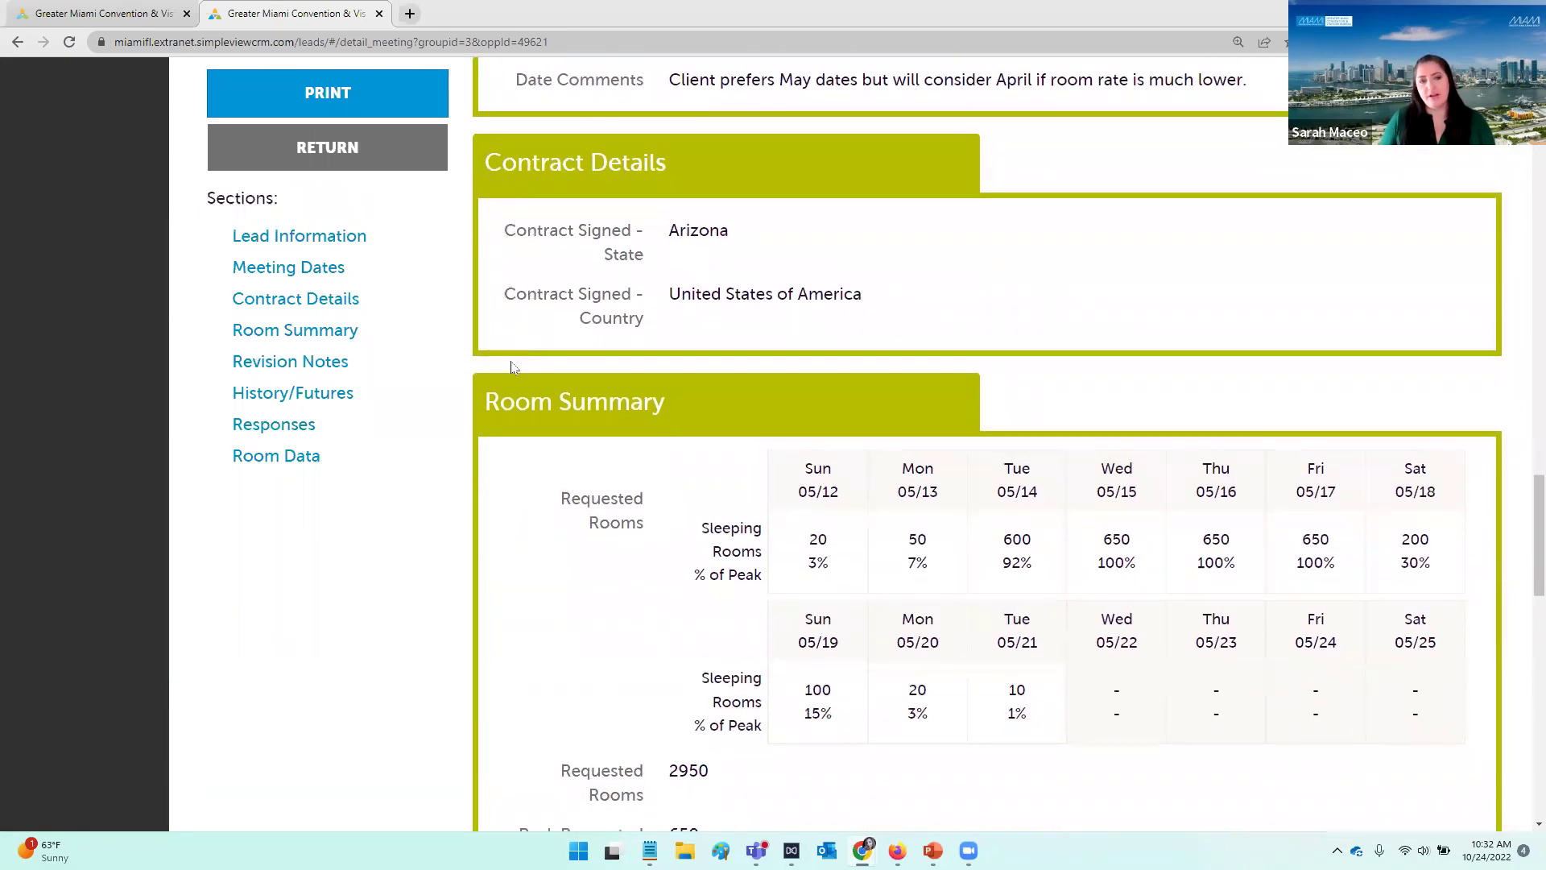
pyautogui.scroll(-2, 512, 367)
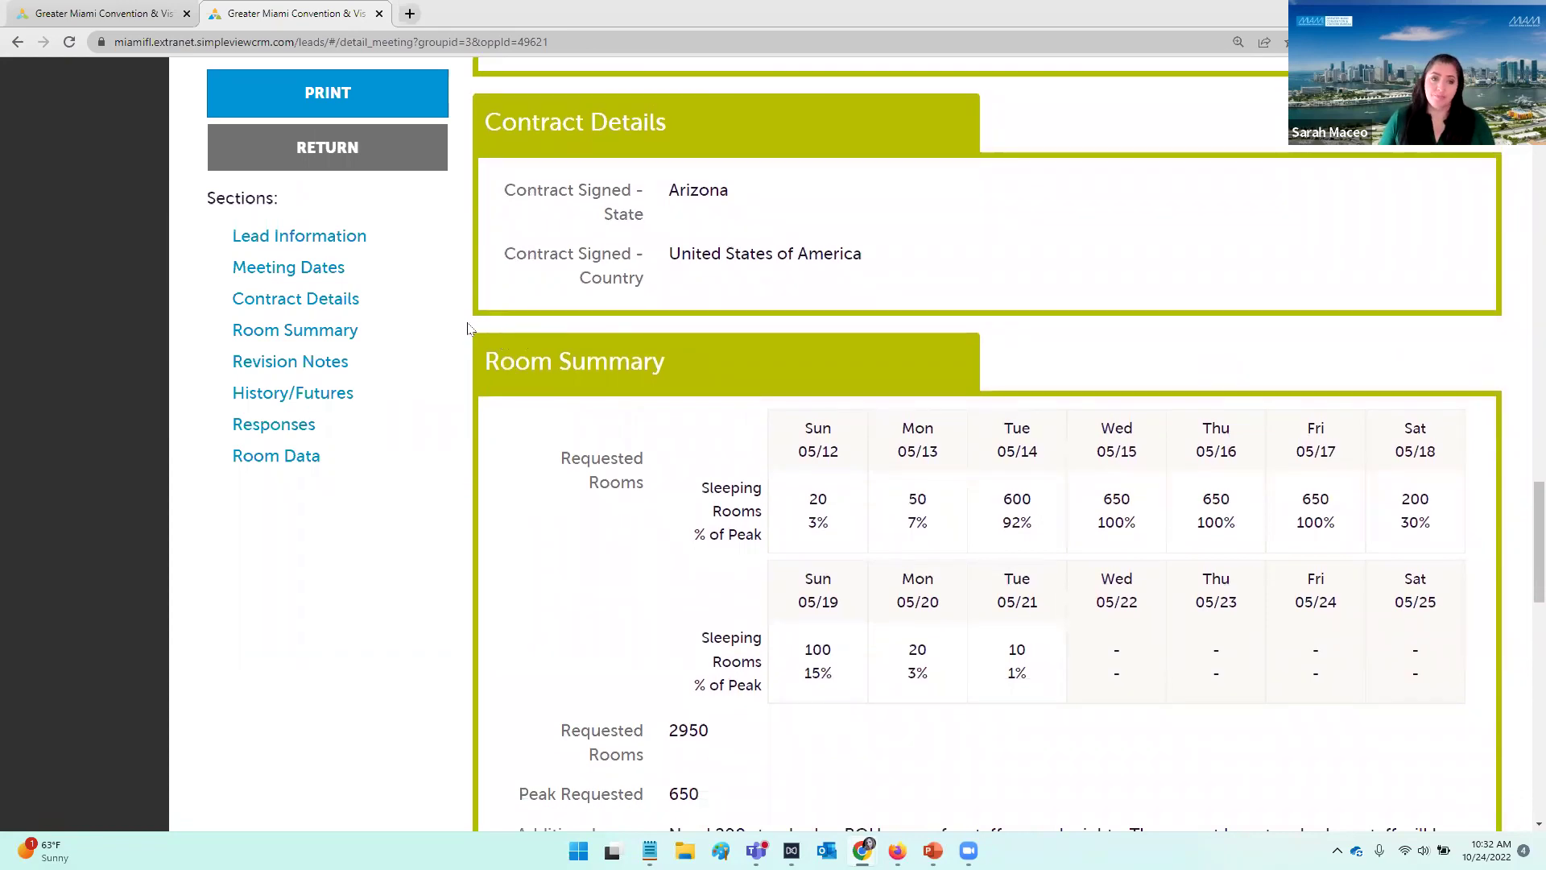
pyautogui.scroll(-2, 467, 327)
pyautogui.scroll(-3, 469, 329)
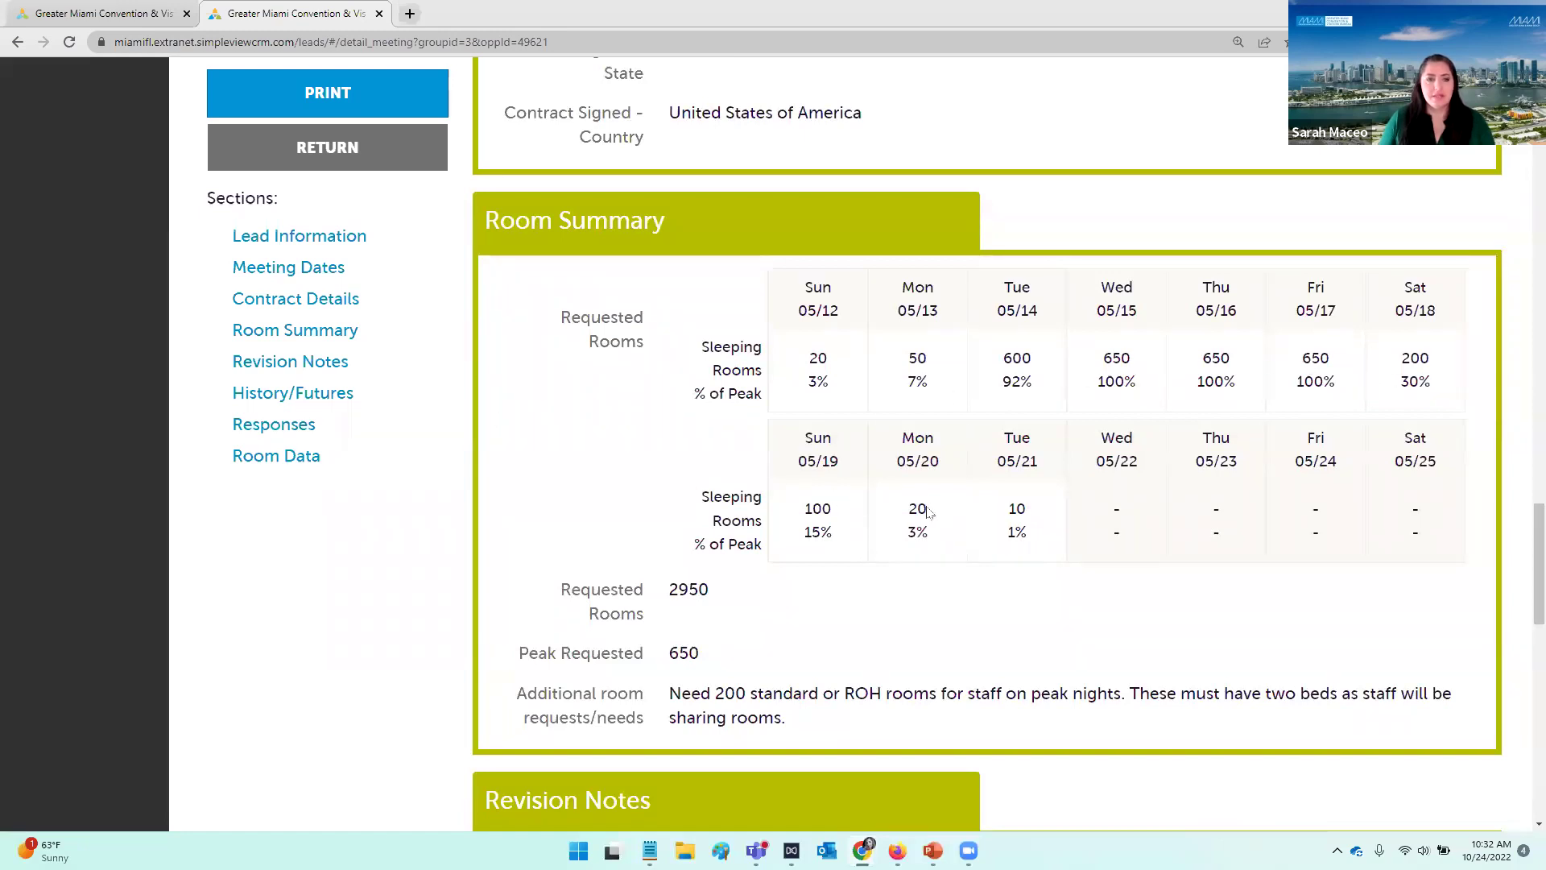
pyautogui.scroll(-1, 1204, 483)
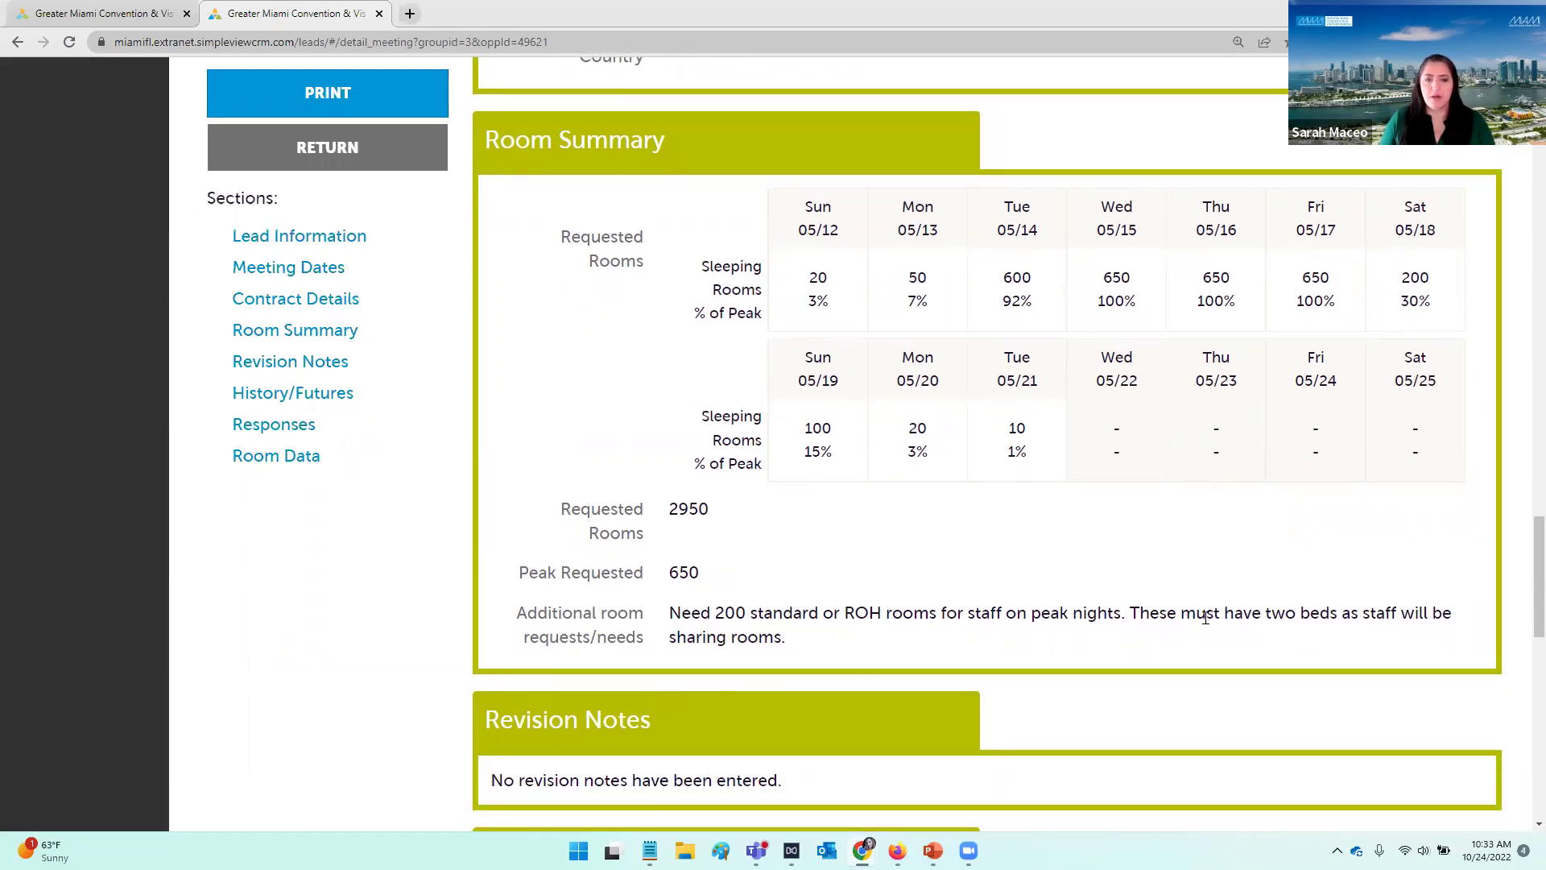
pyautogui.scroll(-2, 833, 641)
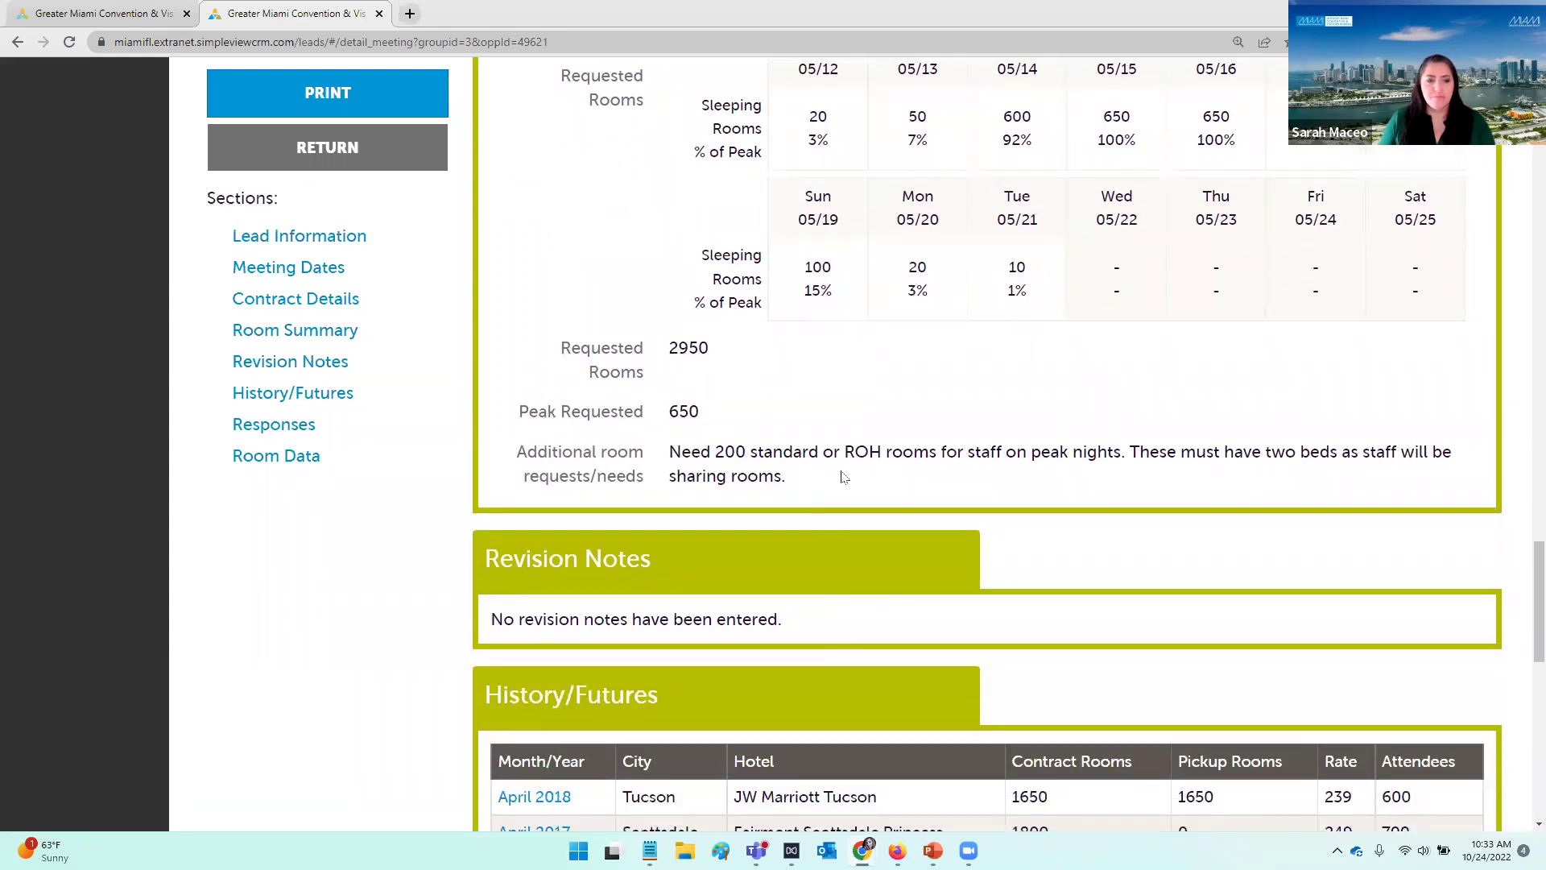
pyautogui.scroll(-1, 842, 475)
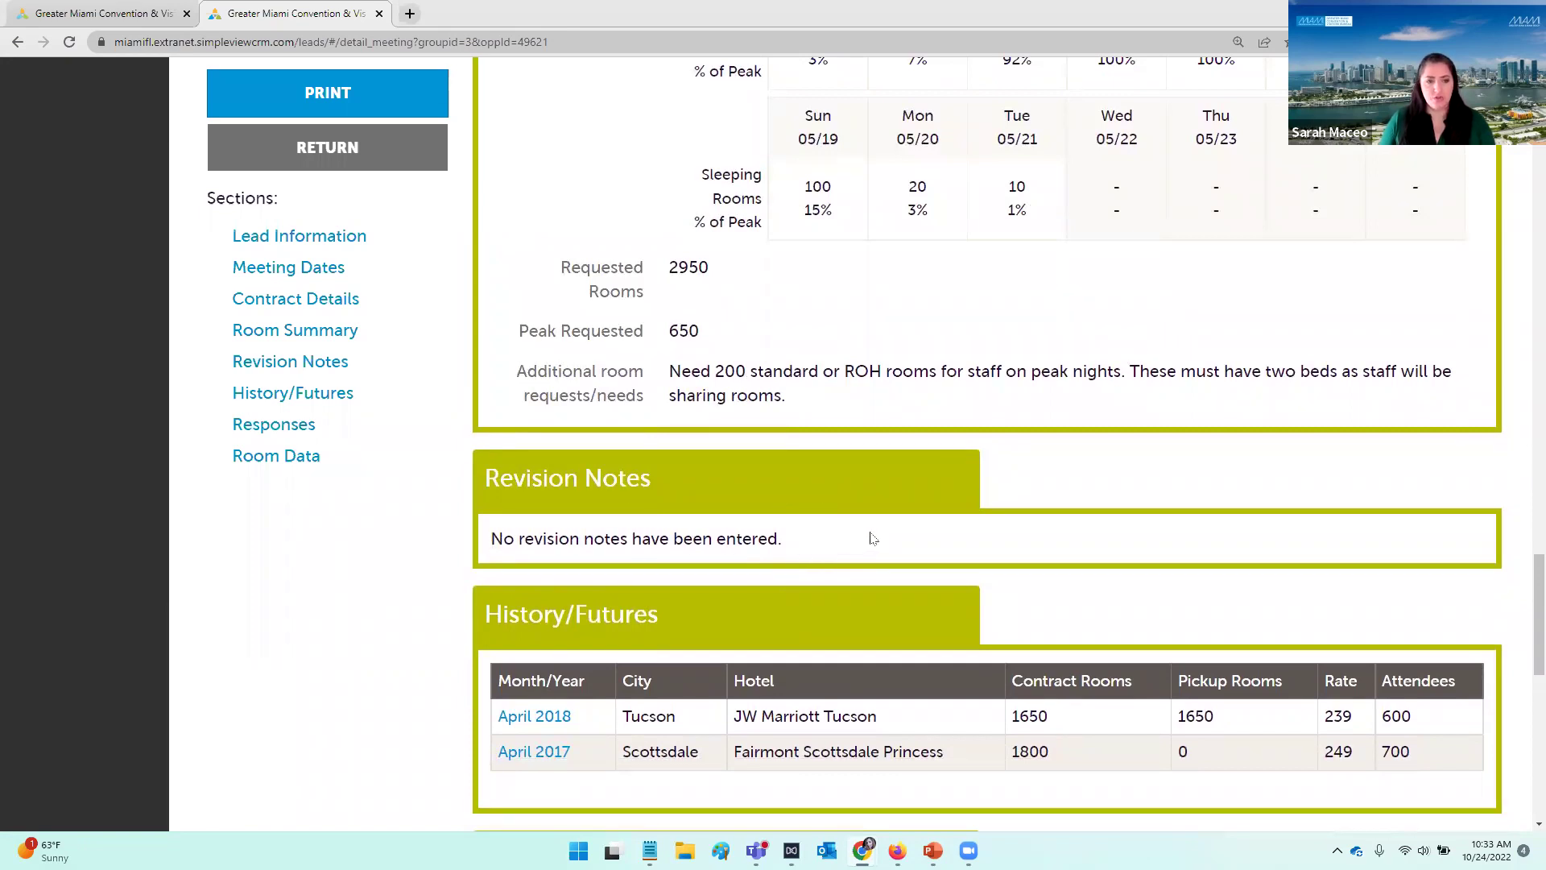
pyautogui.scroll(-1, 872, 538)
pyautogui.scroll(-1, 900, 509)
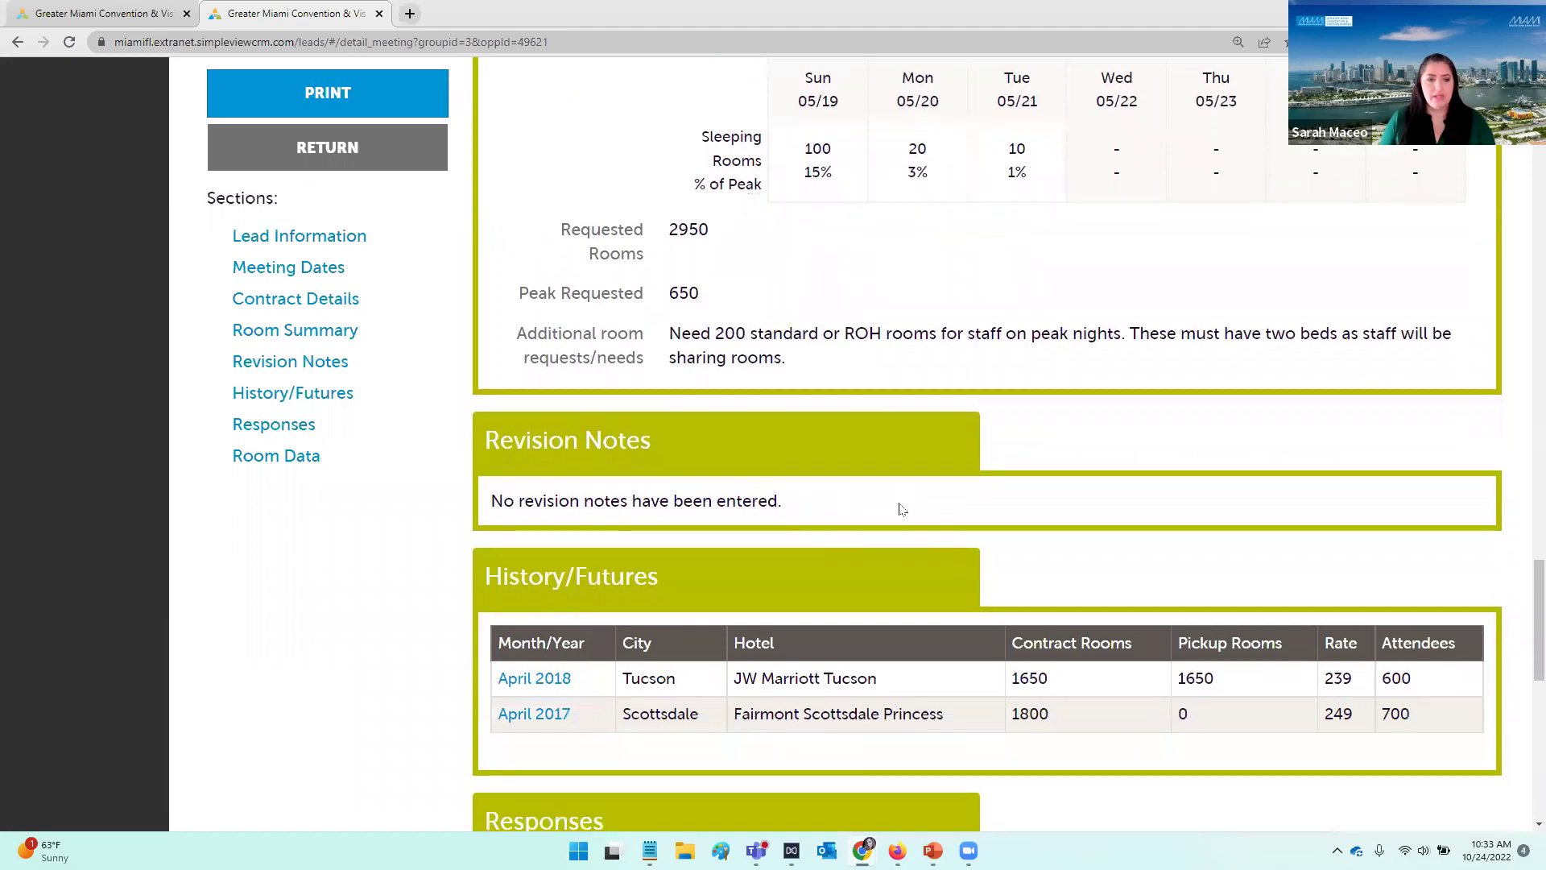
pyautogui.scroll(-3, 829, 552)
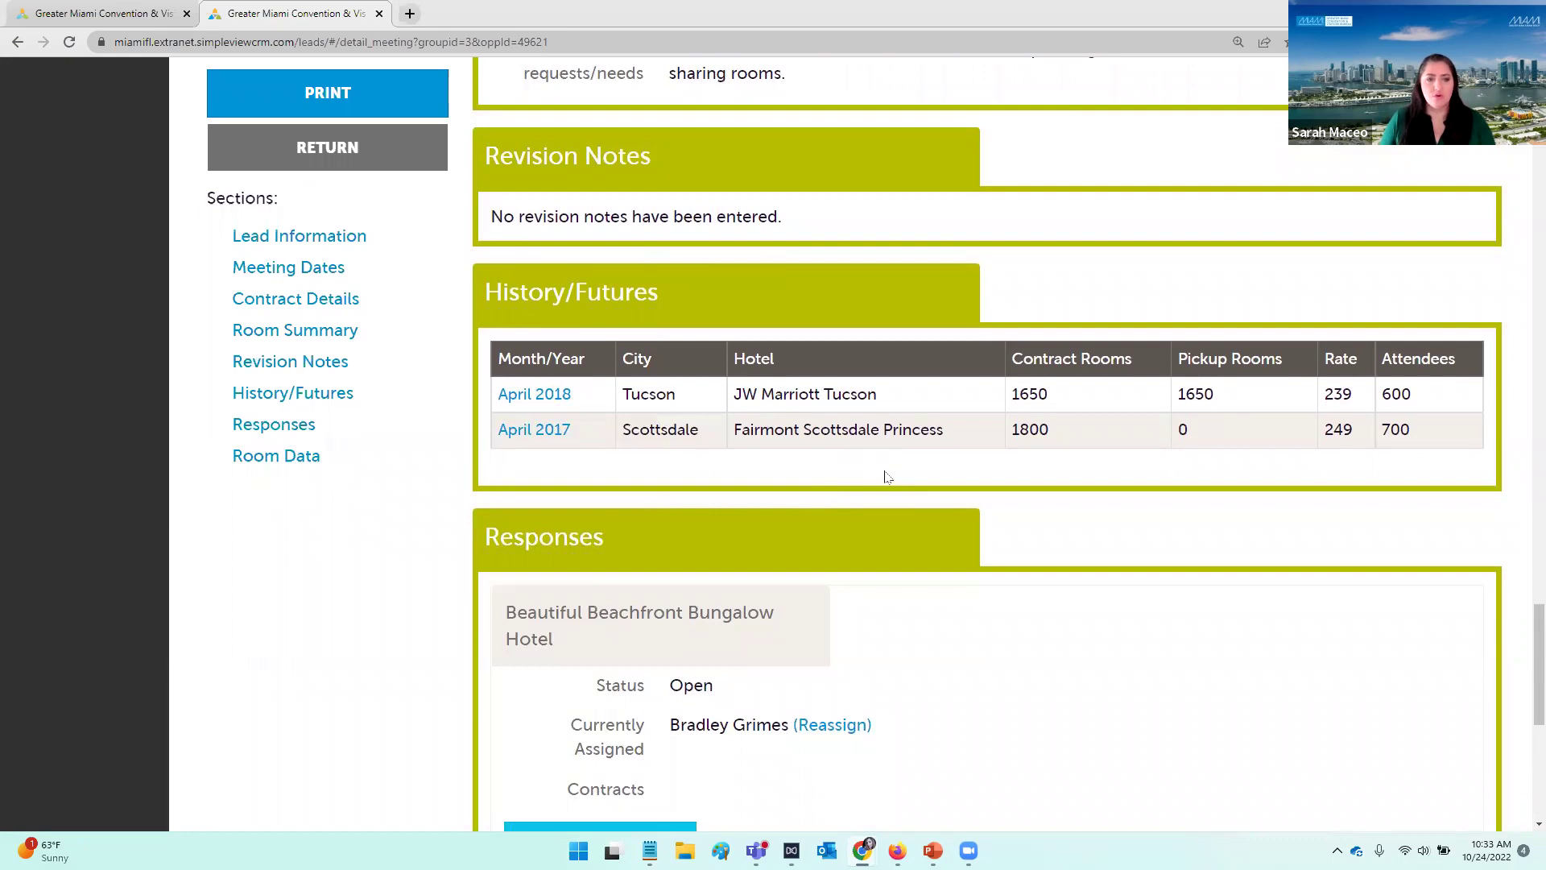
pyautogui.scroll(-1, 900, 467)
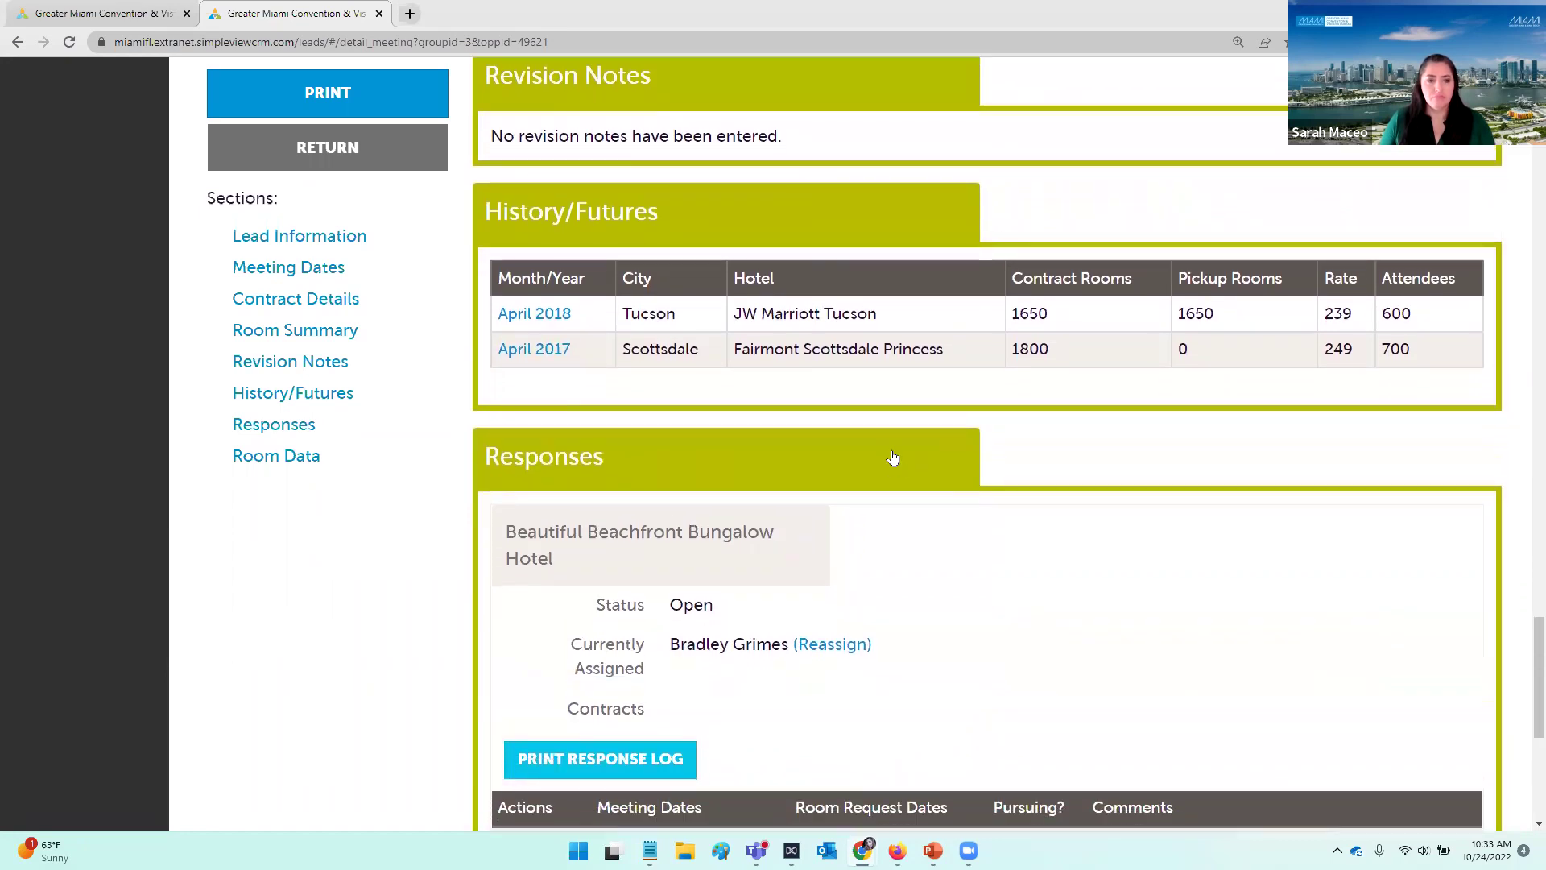
pyautogui.scroll(-3, 953, 407)
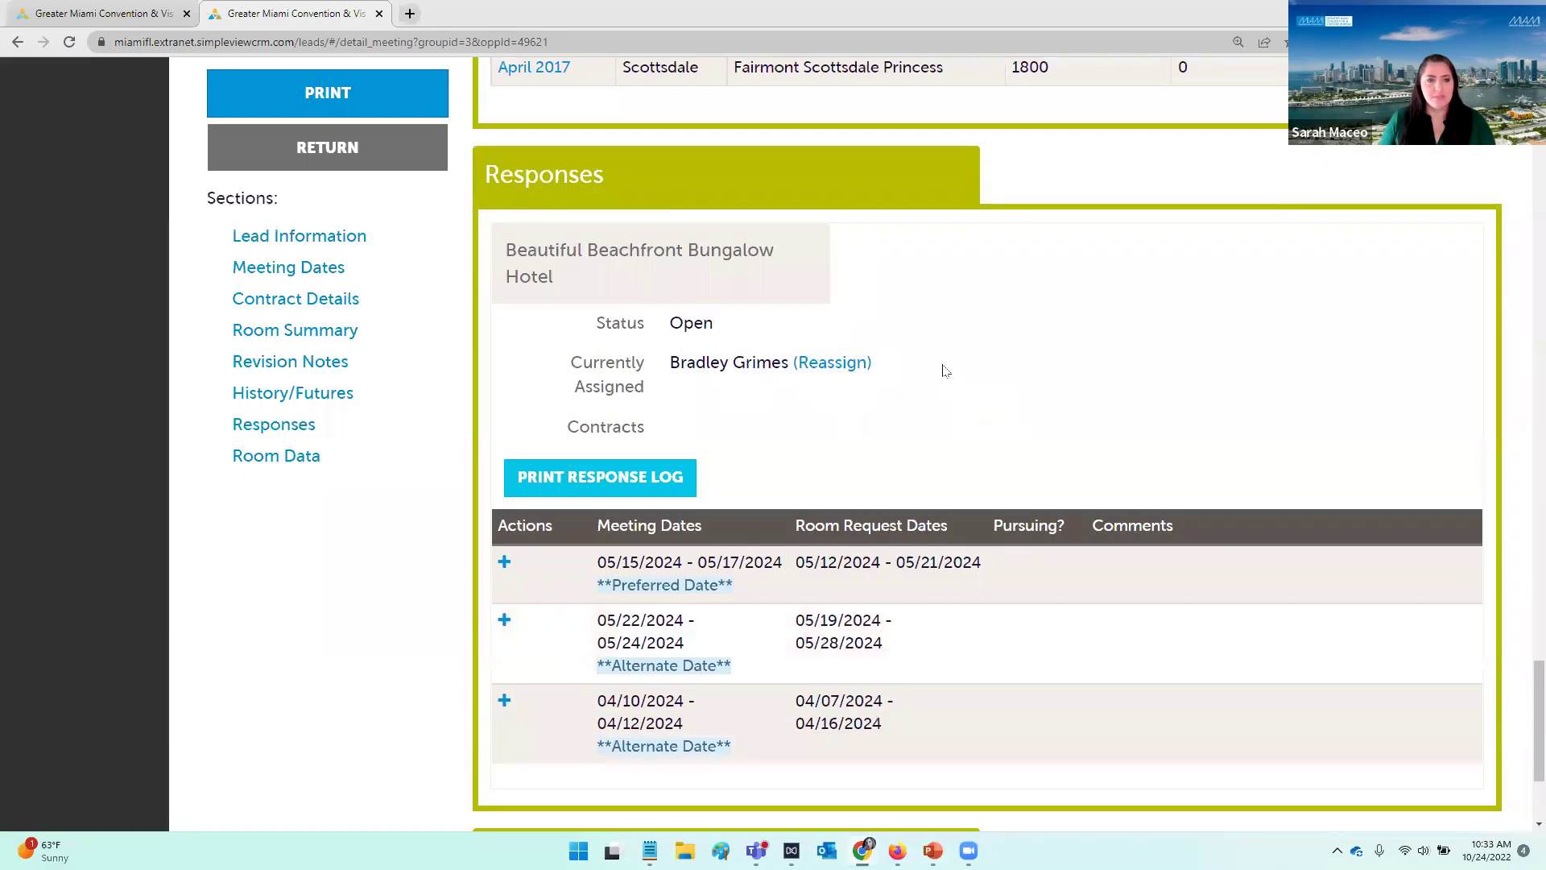
pyautogui.scroll(-1, 786, 387)
pyautogui.scroll(-2, 788, 385)
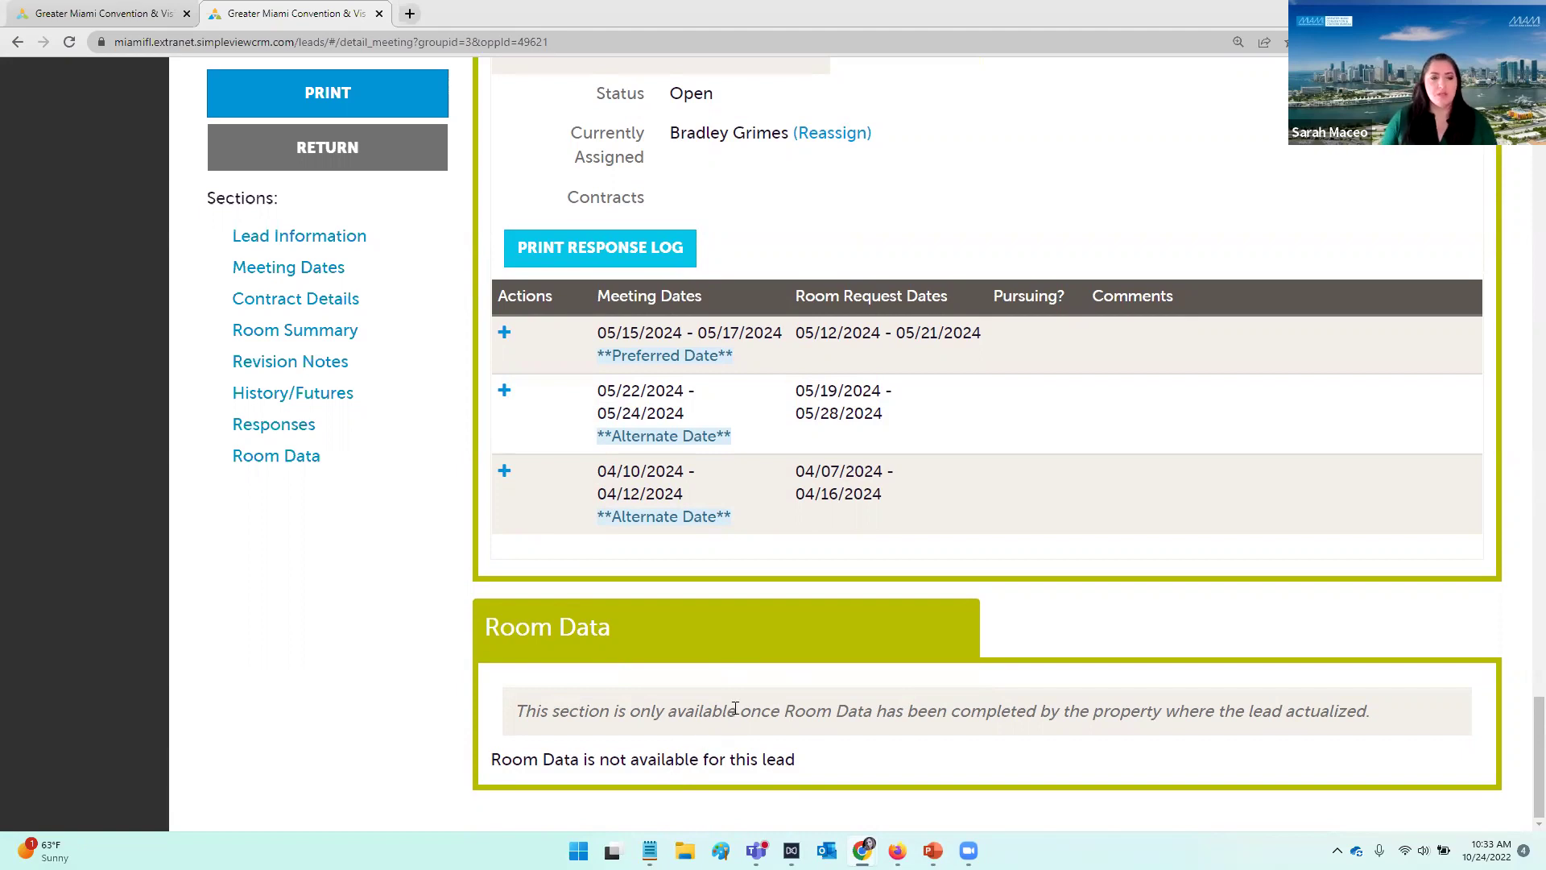
pyautogui.scroll(1, 734, 709)
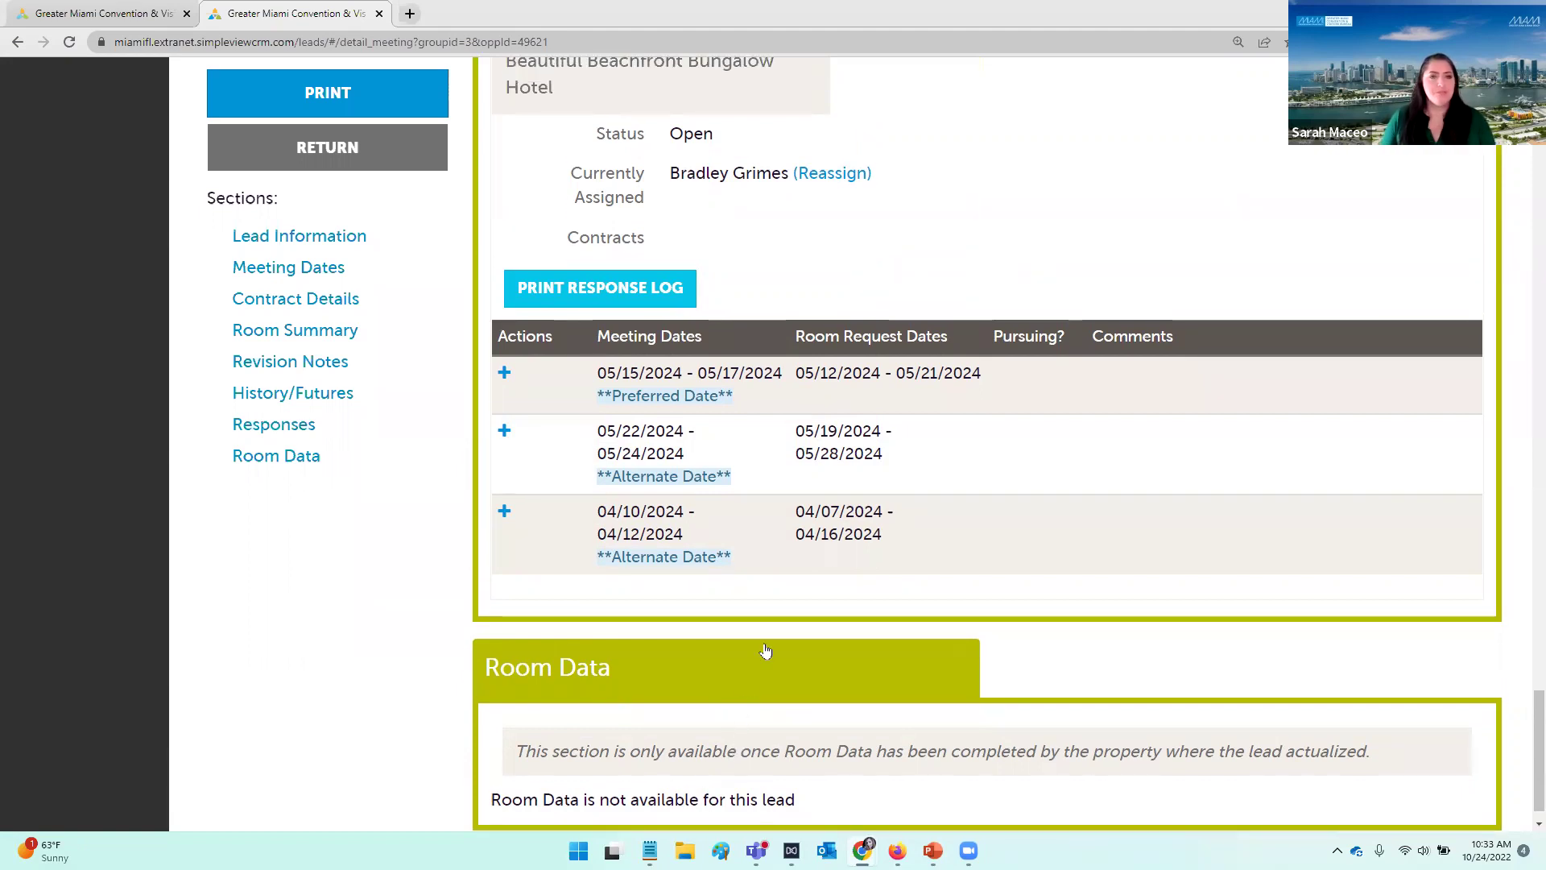
pyautogui.scroll(2, 769, 652)
pyautogui.scroll(1, 795, 711)
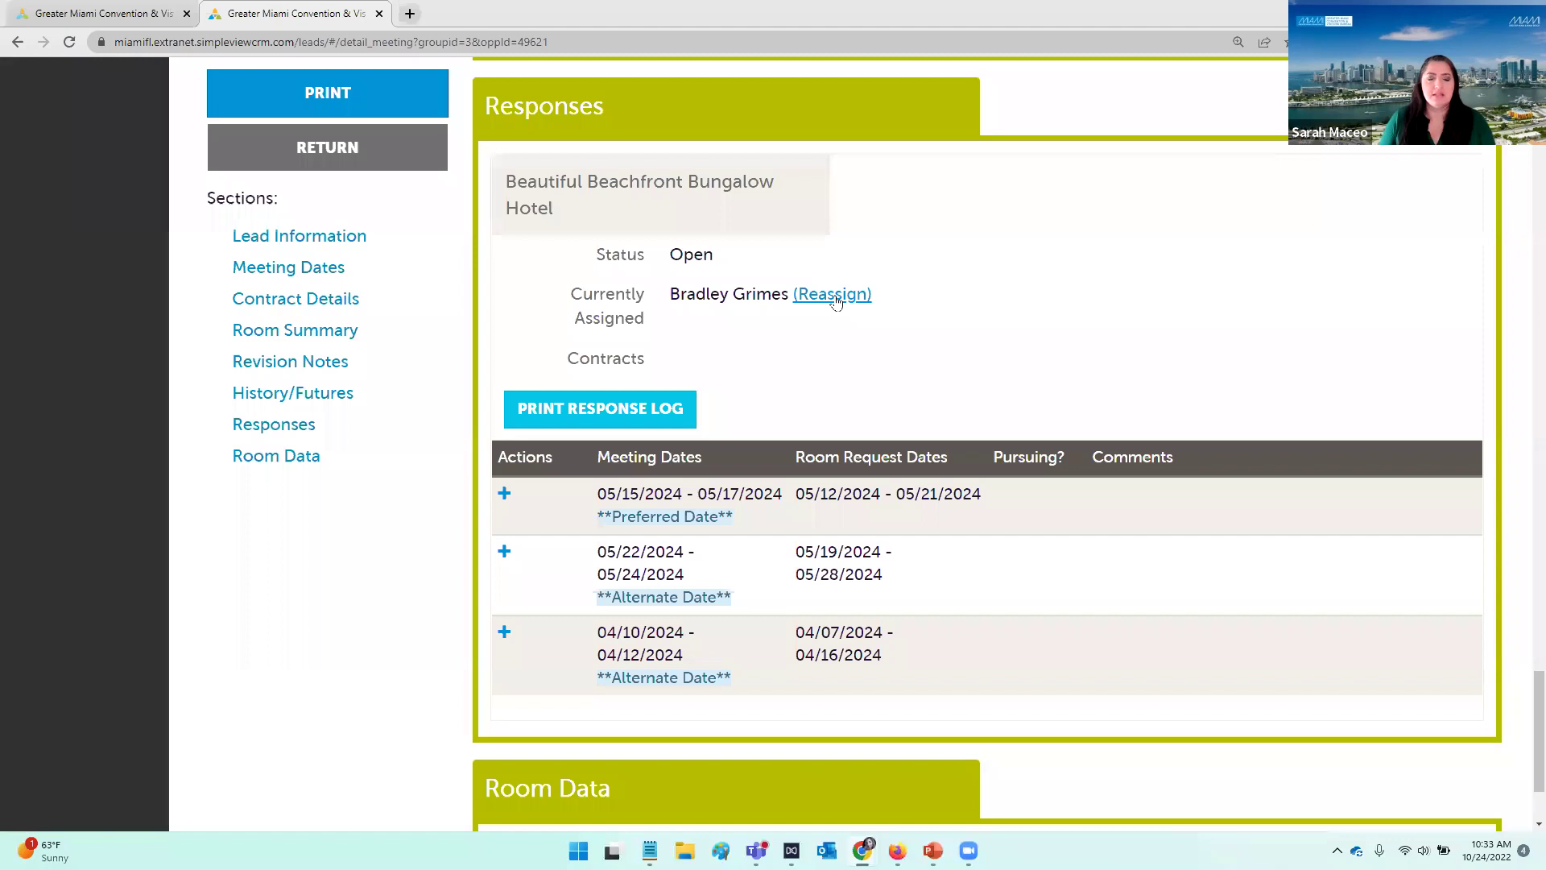
# Step: Reassign the Beautiful Beachfront Bungalow Hotel response to the first listed contact, then reopen the panel to verify and close it
pyautogui.click(835, 300)
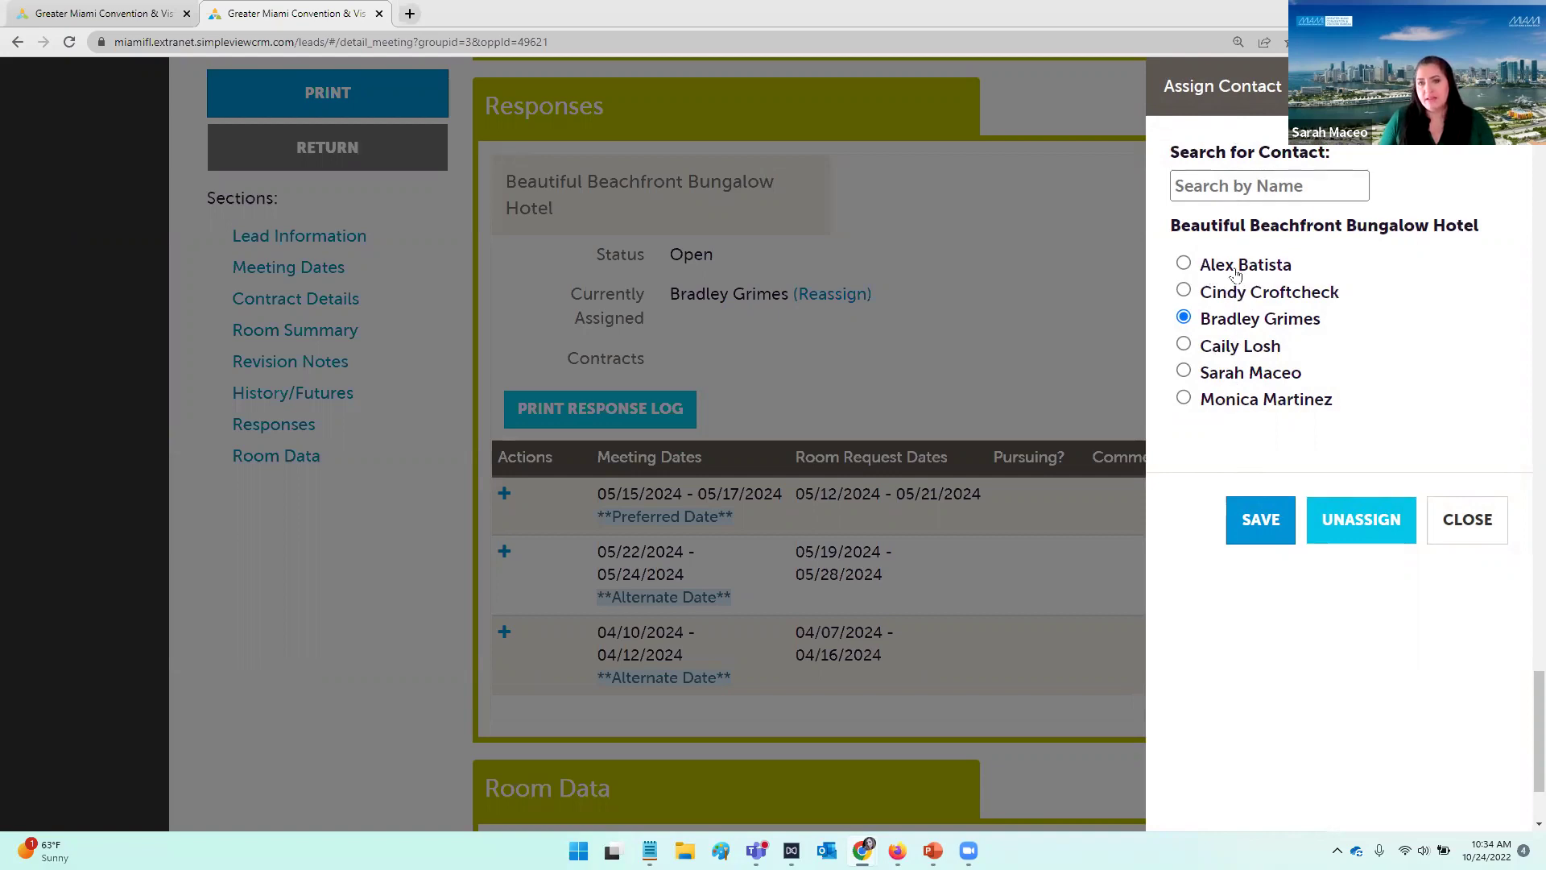
pyautogui.moveTo(1279, 277)
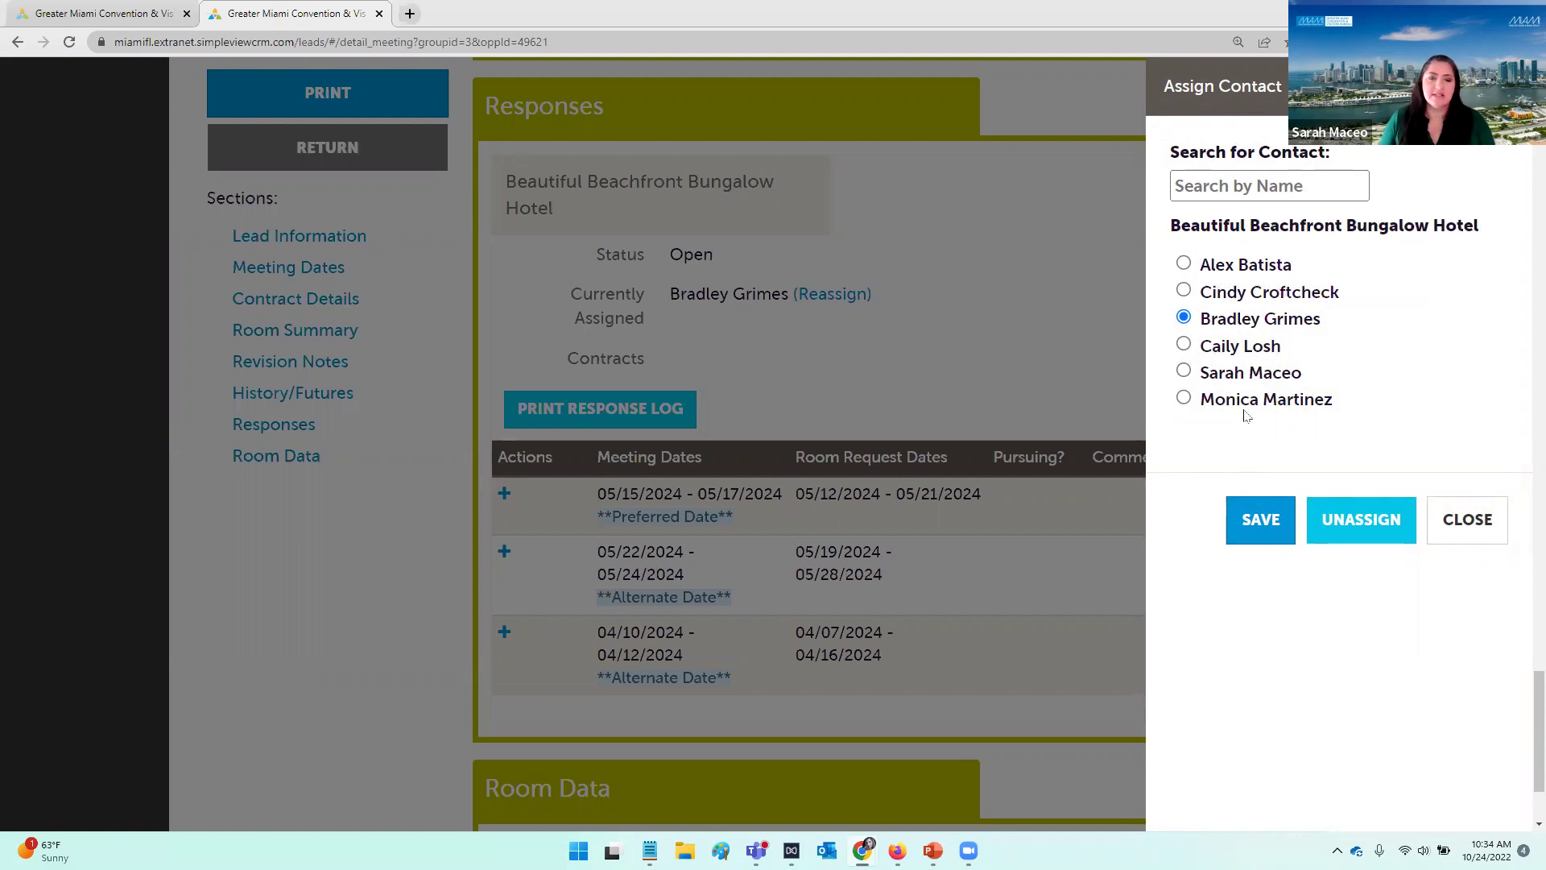
pyautogui.click(1184, 265)
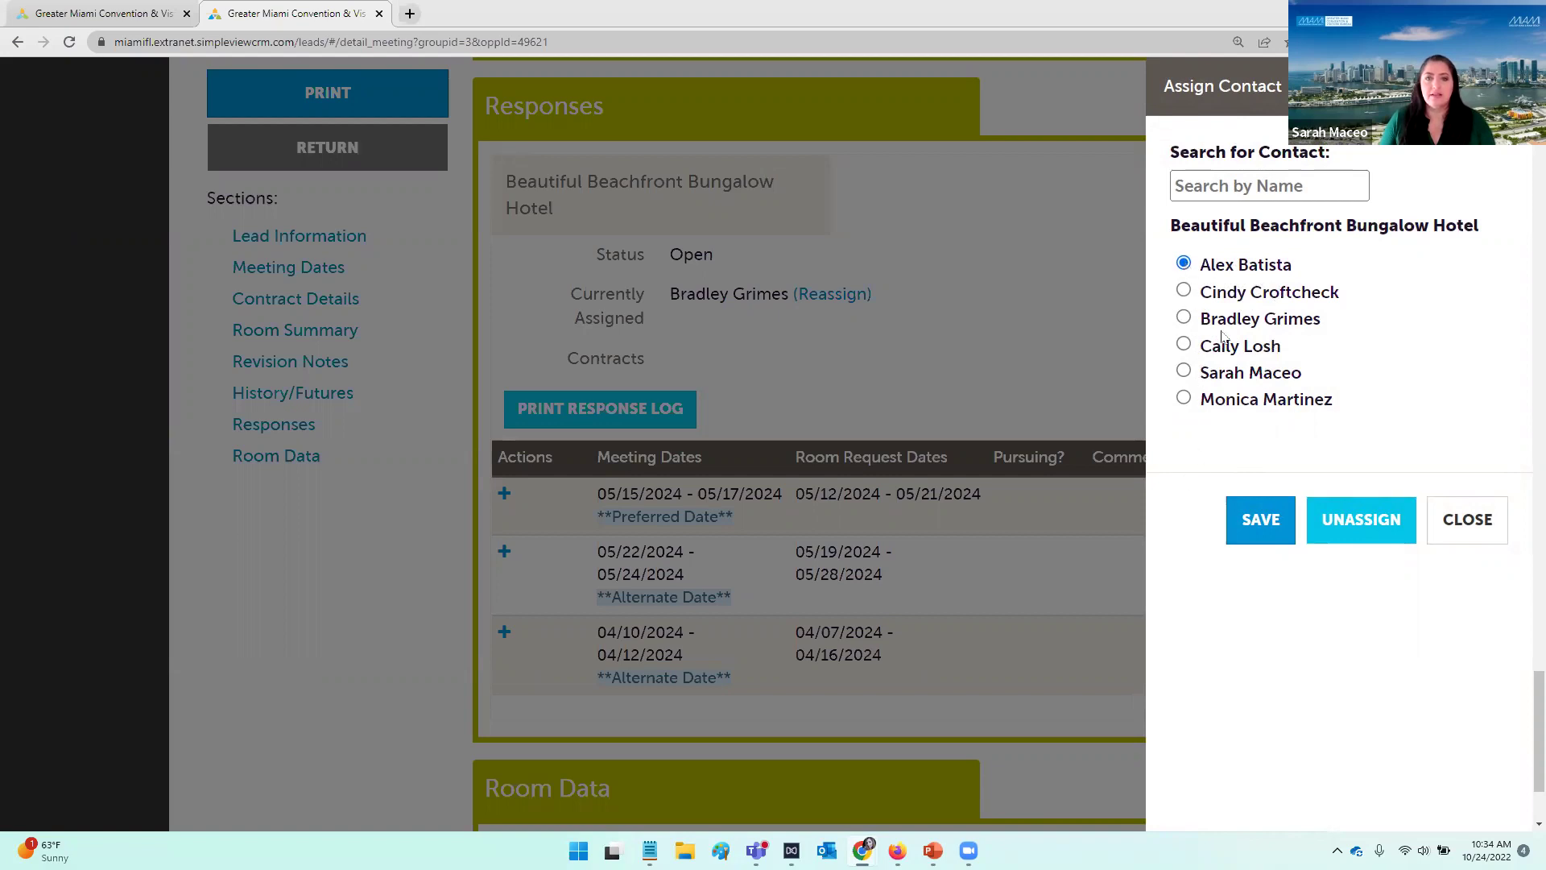
pyautogui.click(1259, 521)
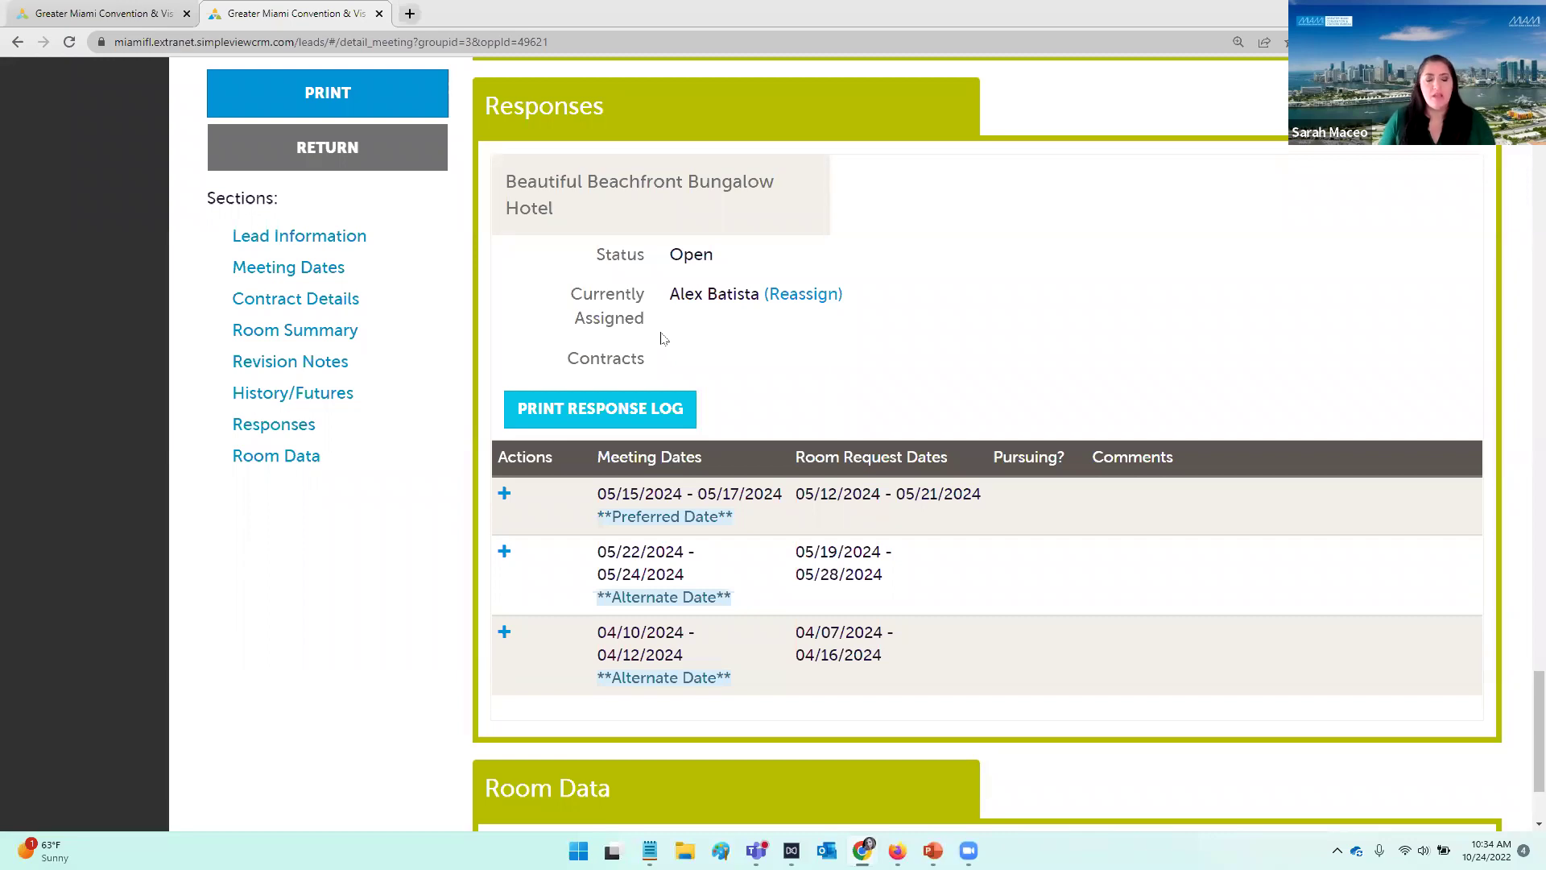
pyautogui.click(807, 297)
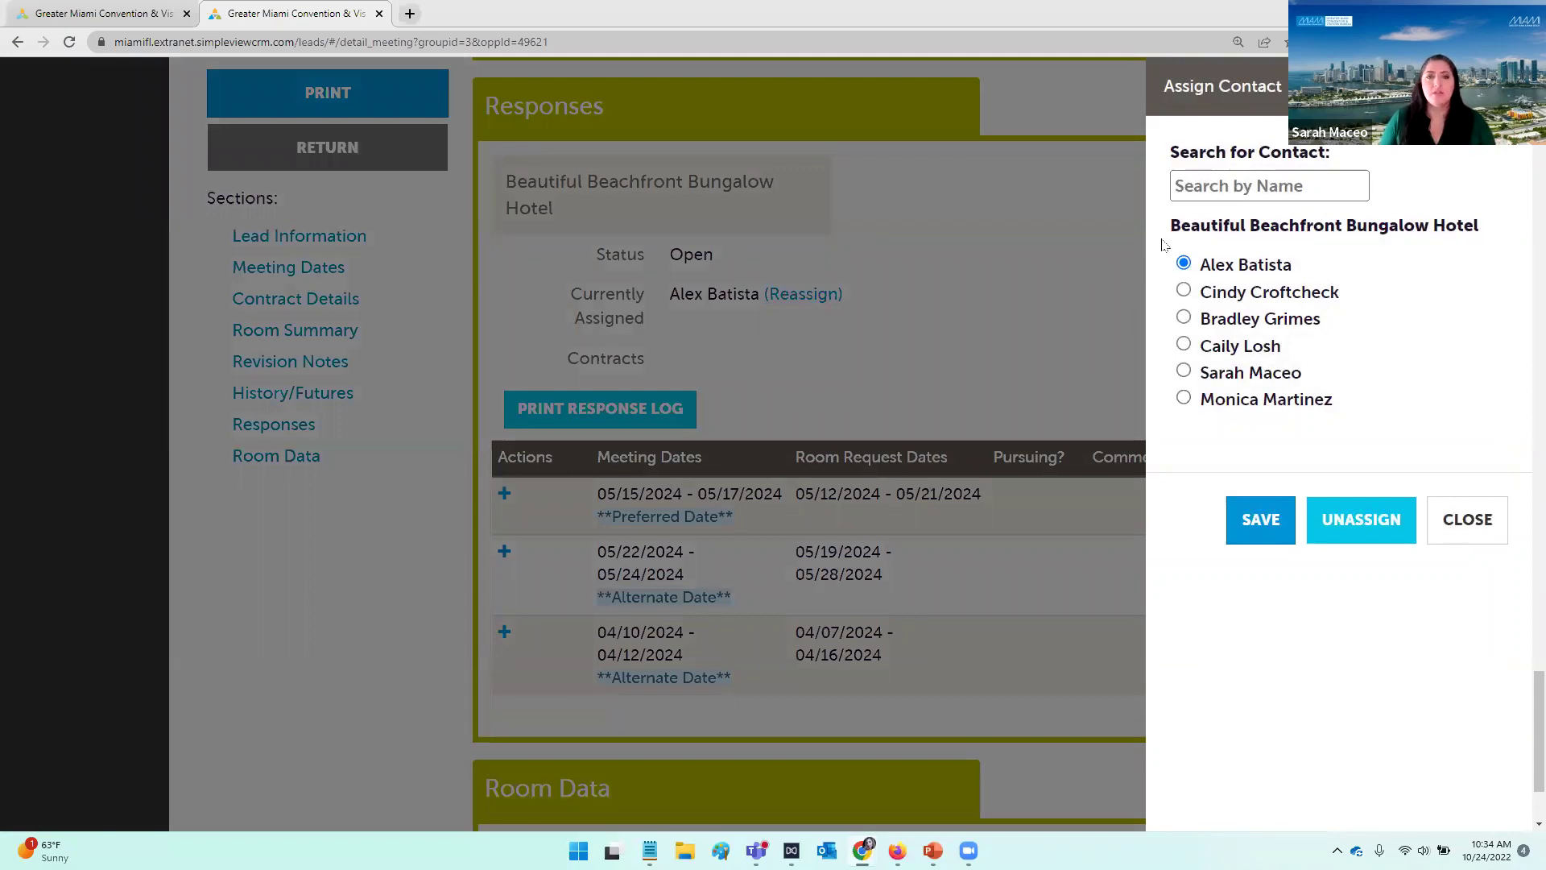
pyautogui.click(783, 319)
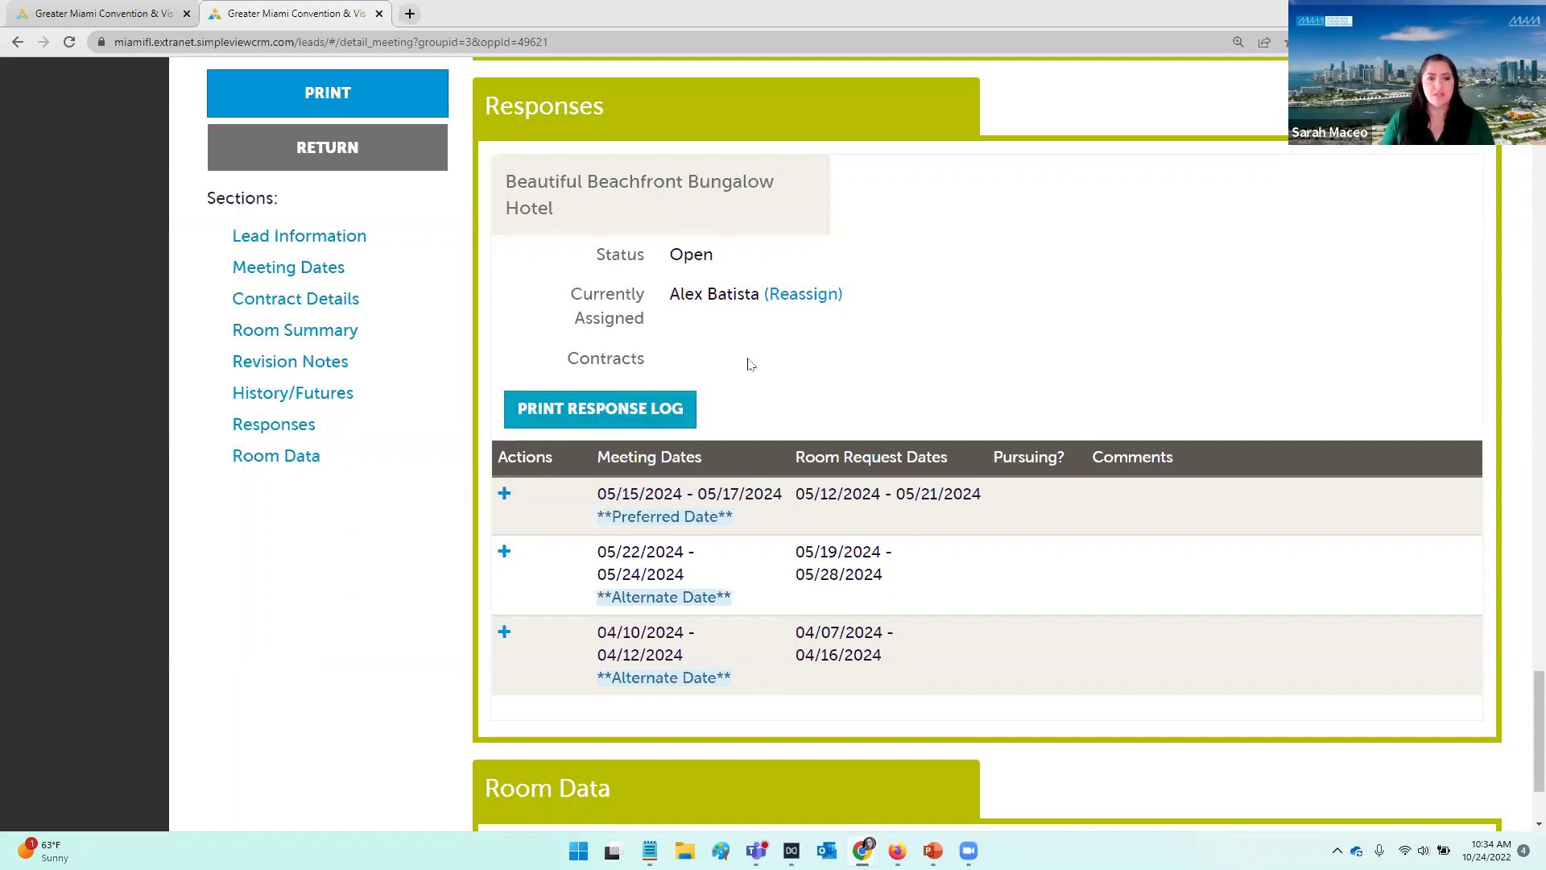
pyautogui.scroll(-2, 748, 359)
pyautogui.scroll(1, 922, 303)
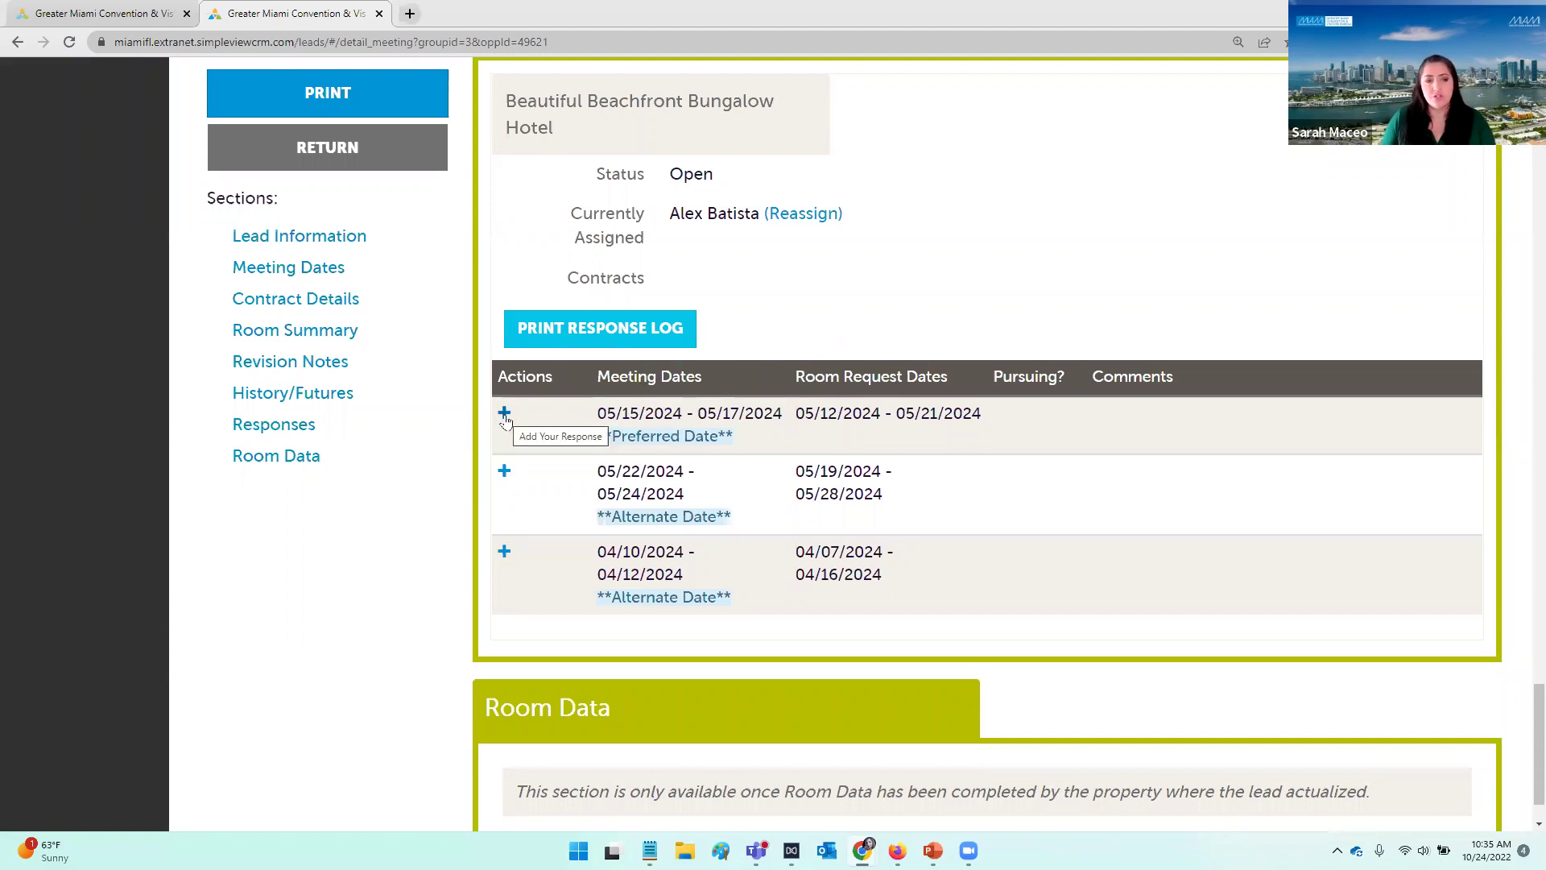
pyautogui.scroll(-1, 531, 415)
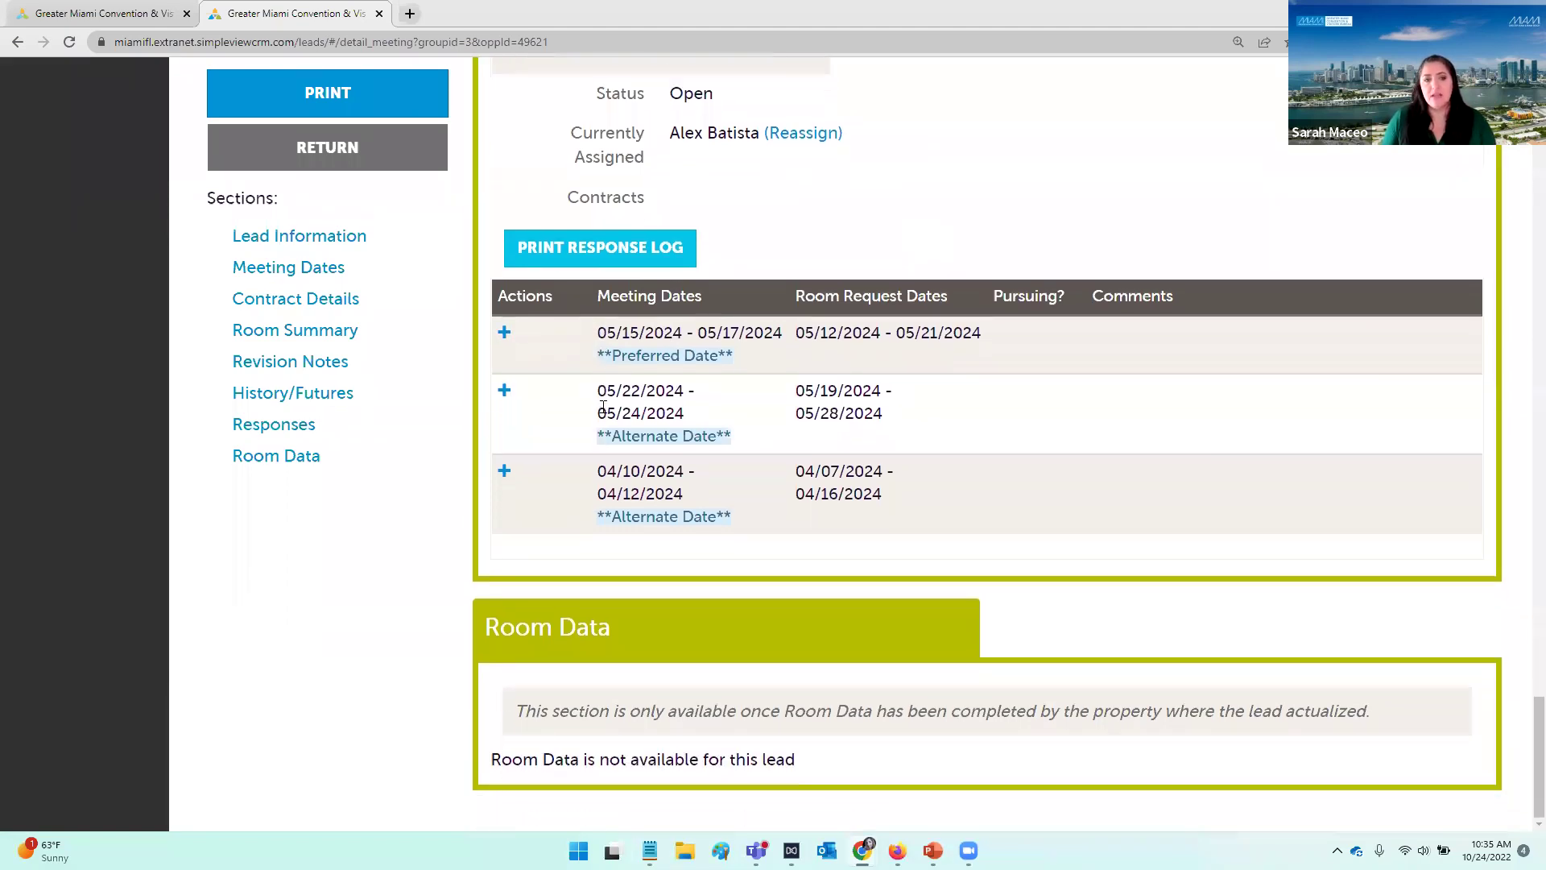
# Step: Start a new response for the preferred 05/15/2024 dates
pyautogui.click(504, 334)
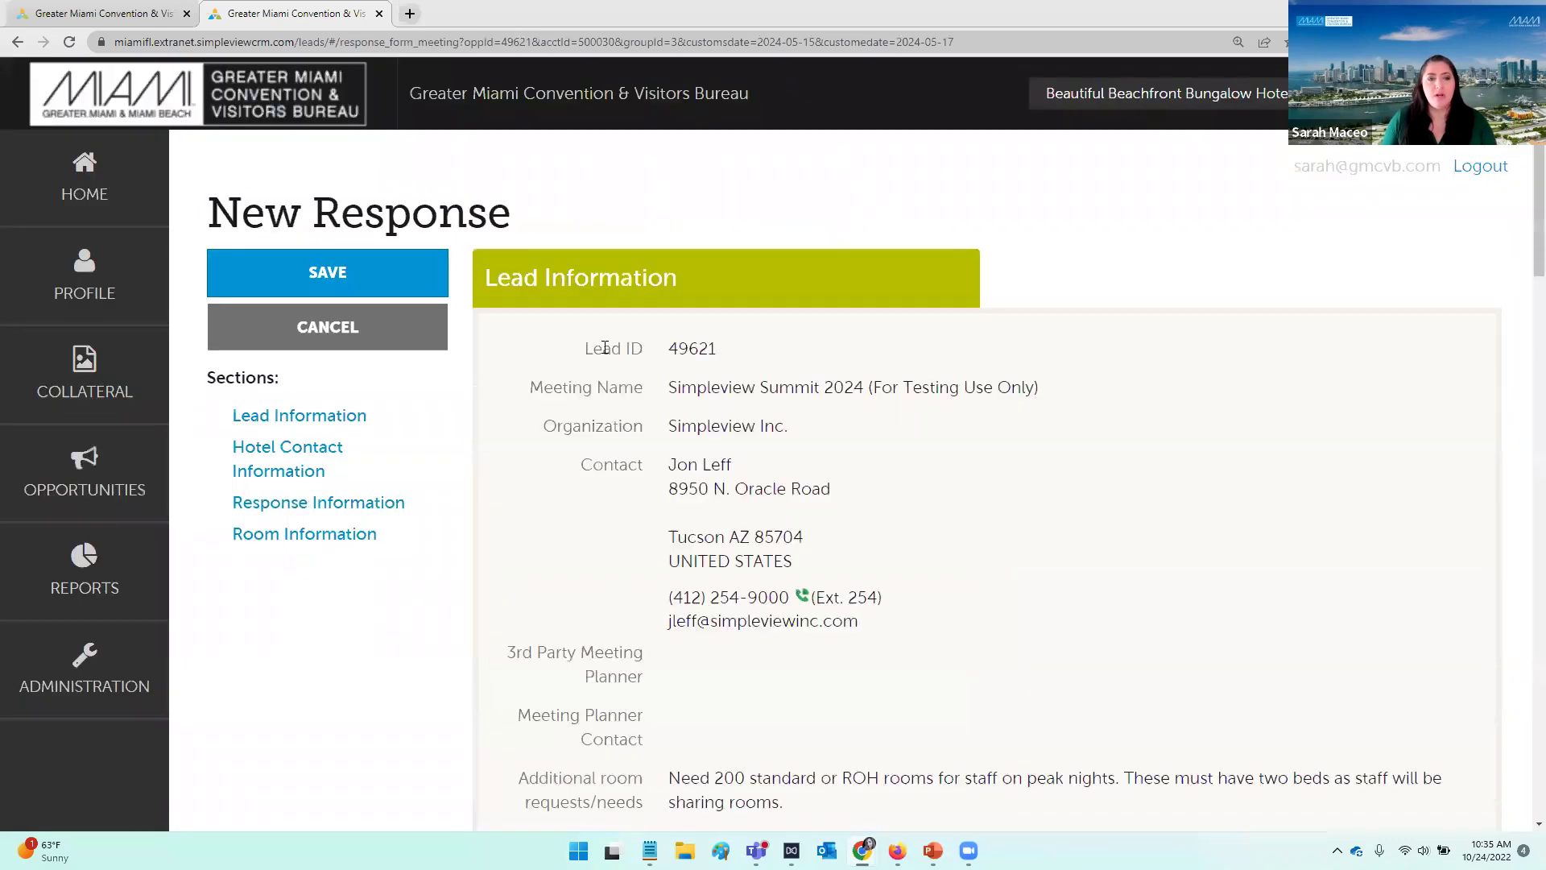
pyautogui.scroll(-3, 945, 327)
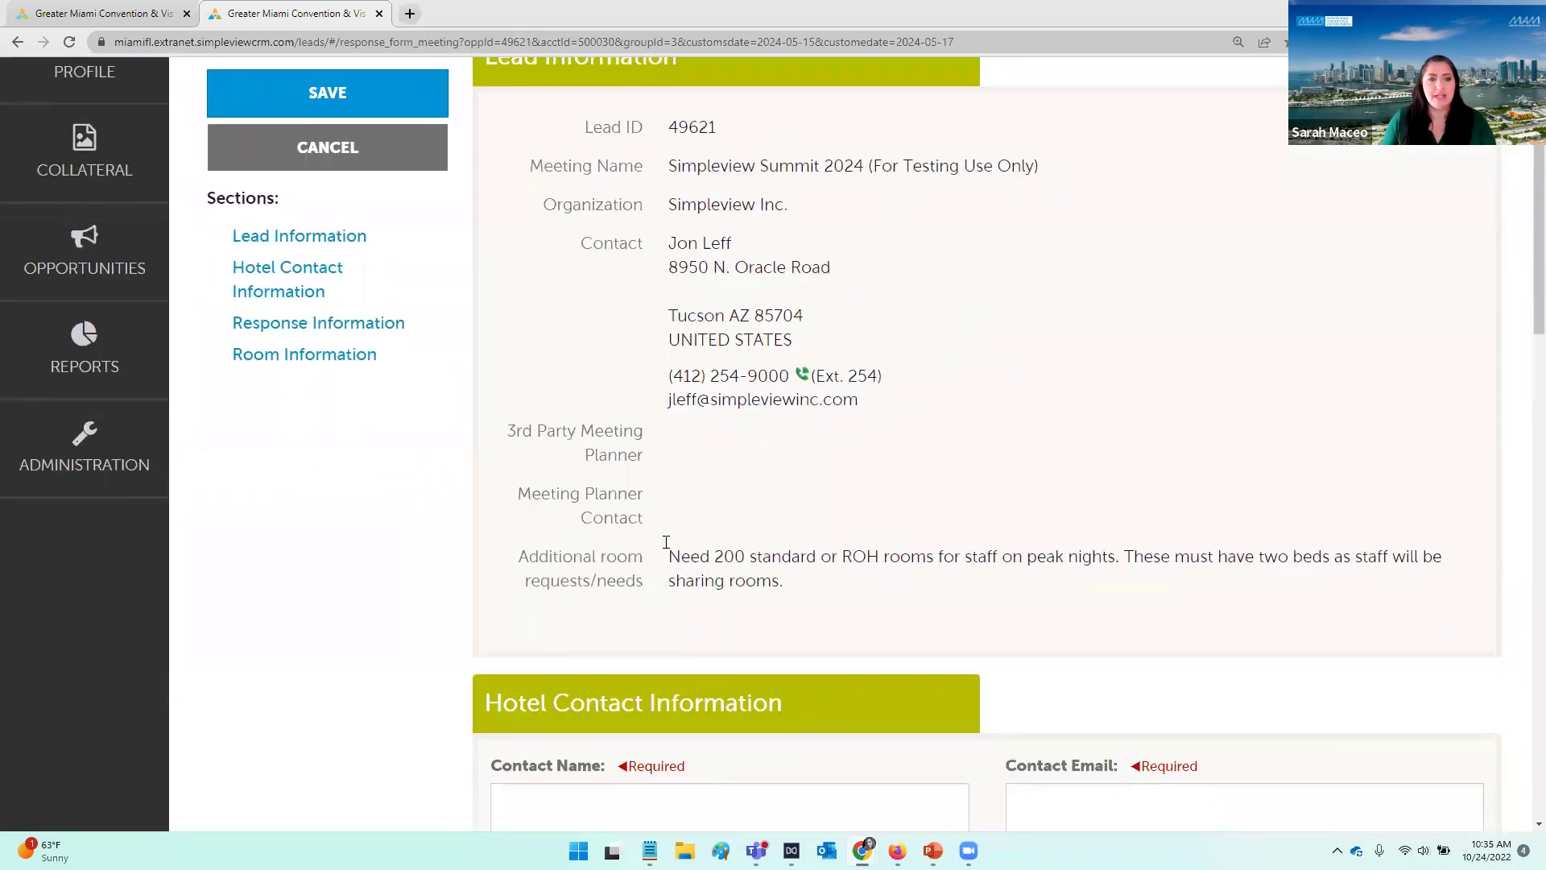
pyautogui.scroll(-5, 963, 577)
pyautogui.scroll(-2, 986, 560)
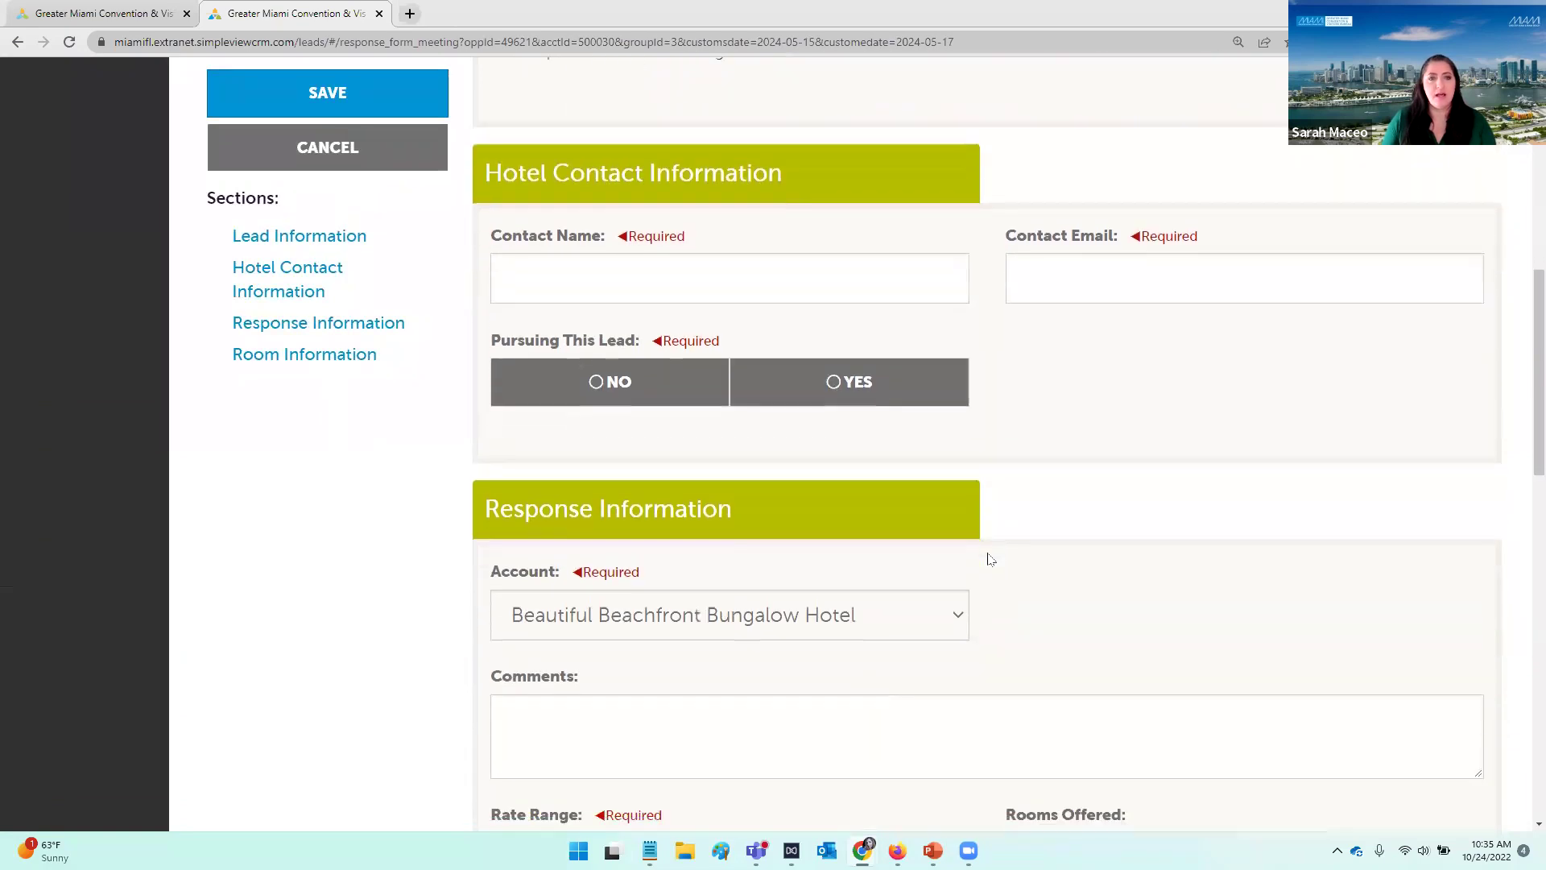
# Step: Enter the hotel contact's name and e-mail, and set Pursuing This Lead to Yes
pyautogui.click(755, 249)
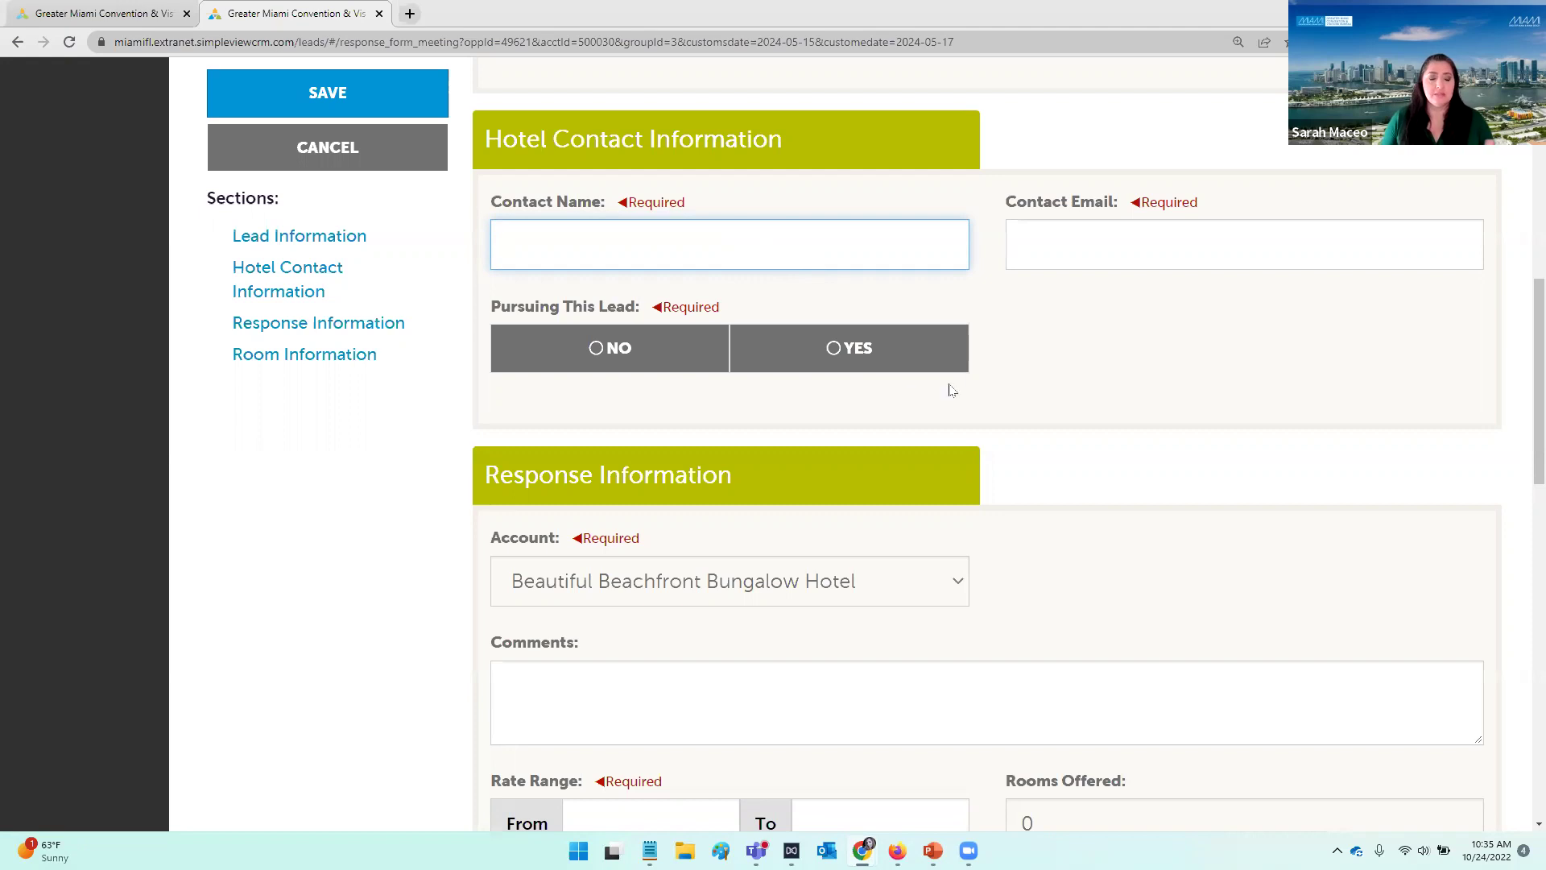
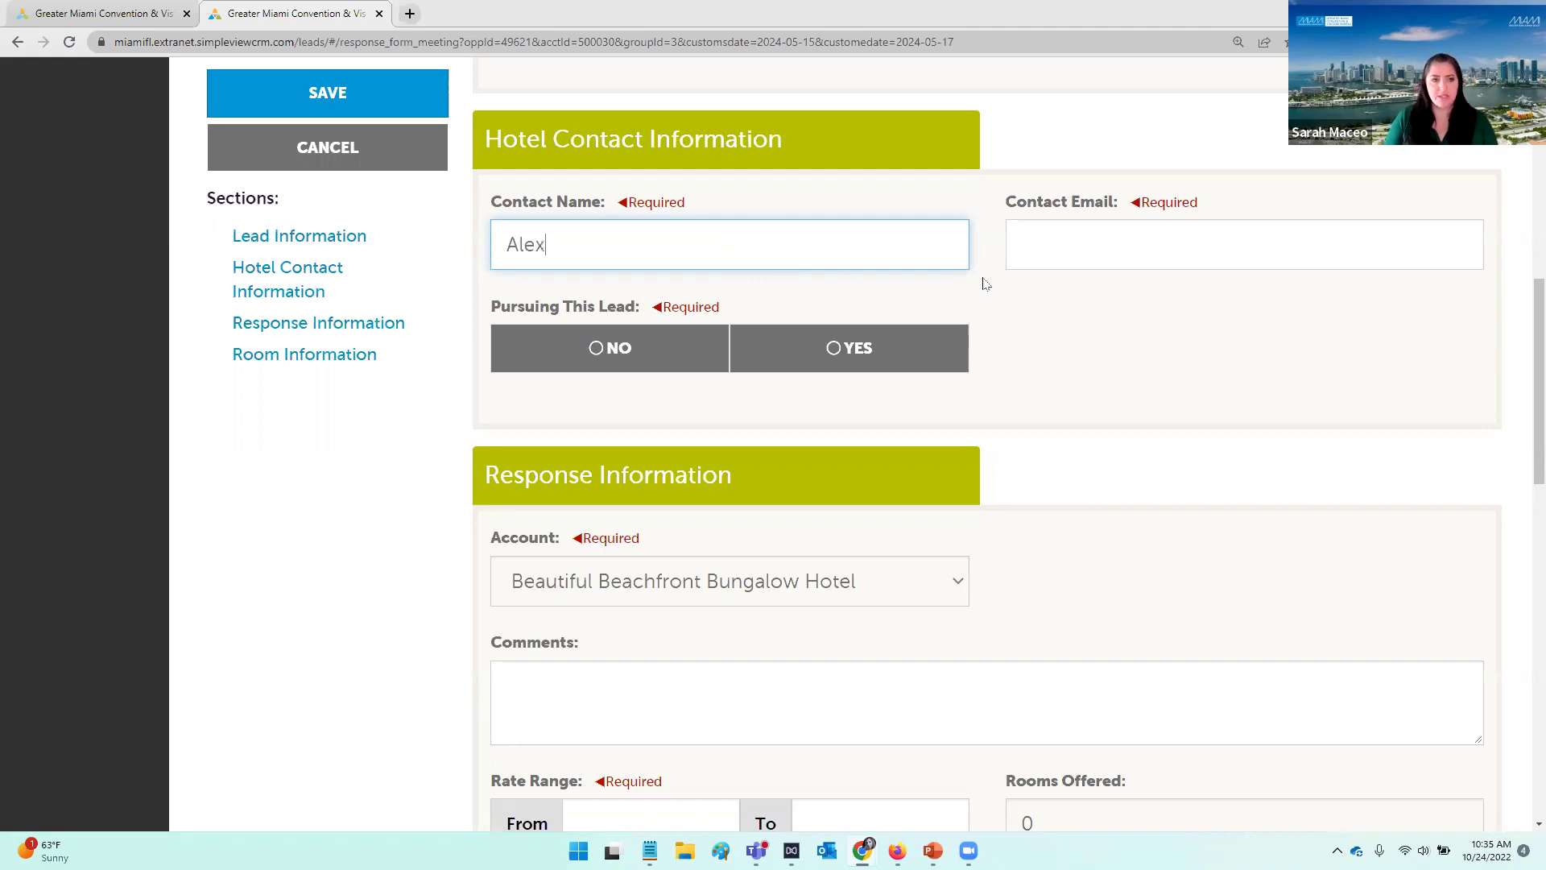
pyautogui.press('Tab')
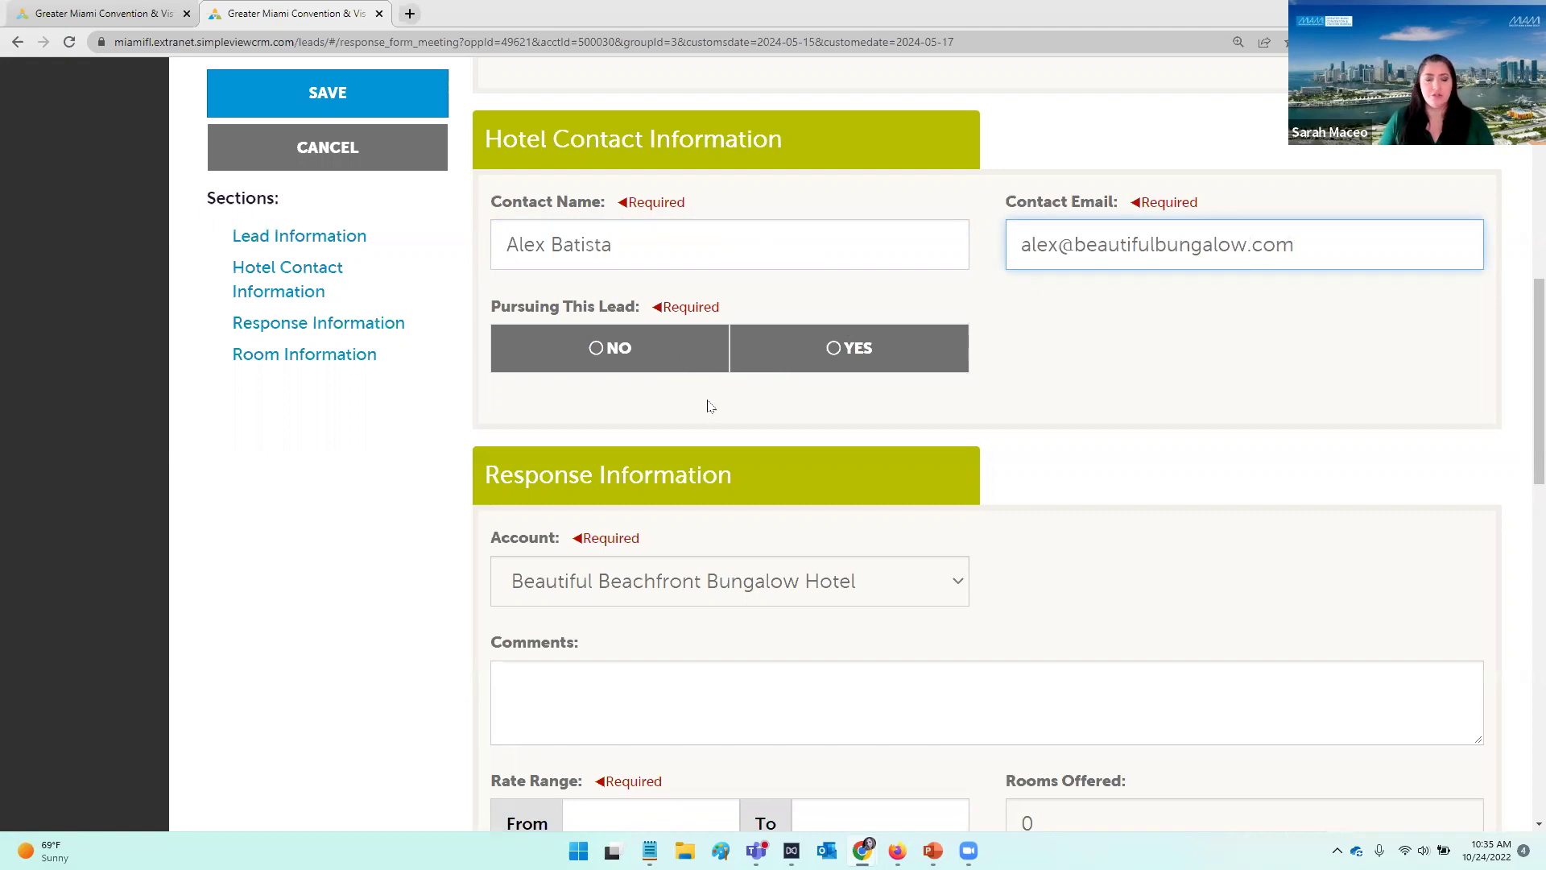
pyautogui.click(817, 371)
pyautogui.scroll(-3, 1091, 395)
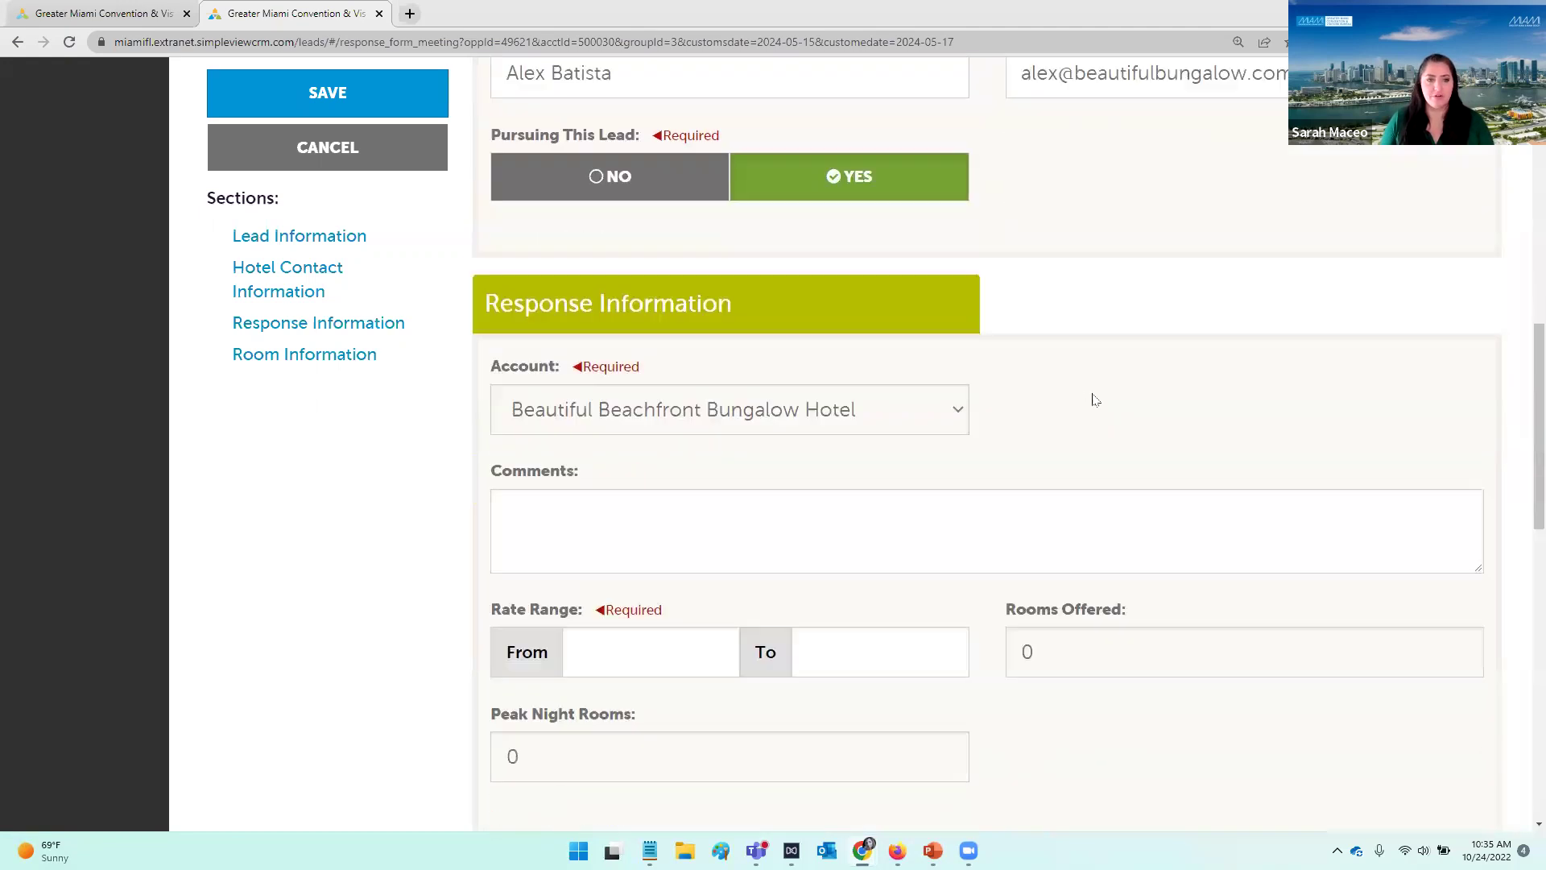
# Step: Add the comment 'Thank you for considering our beautiful hotel. We hope to see you soon!'
pyautogui.scroll(-1, 1098, 379)
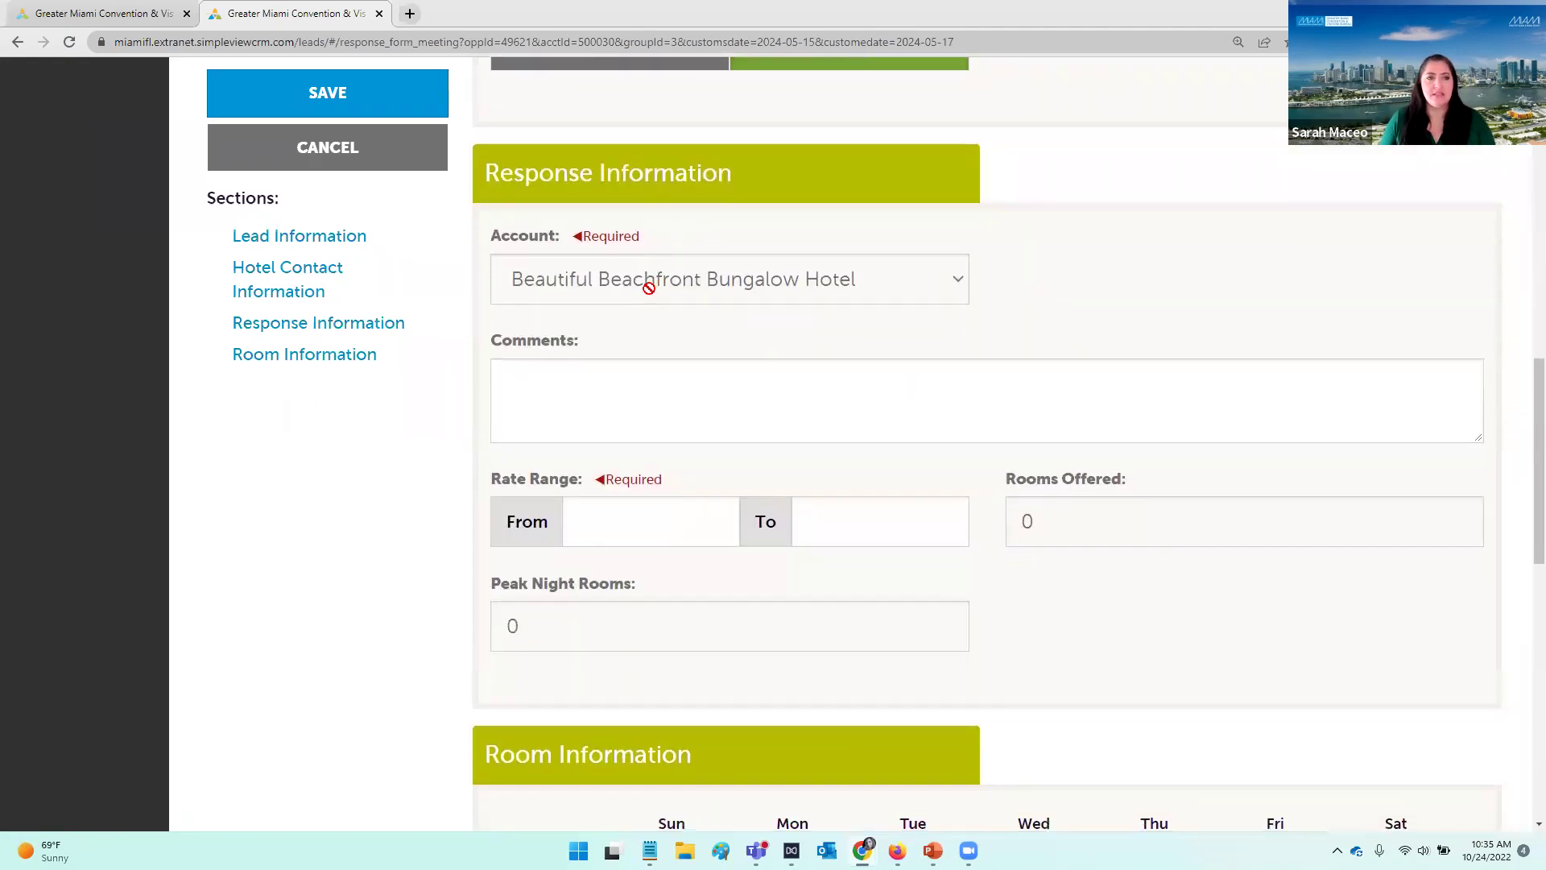
pyautogui.write('Thank you for ')
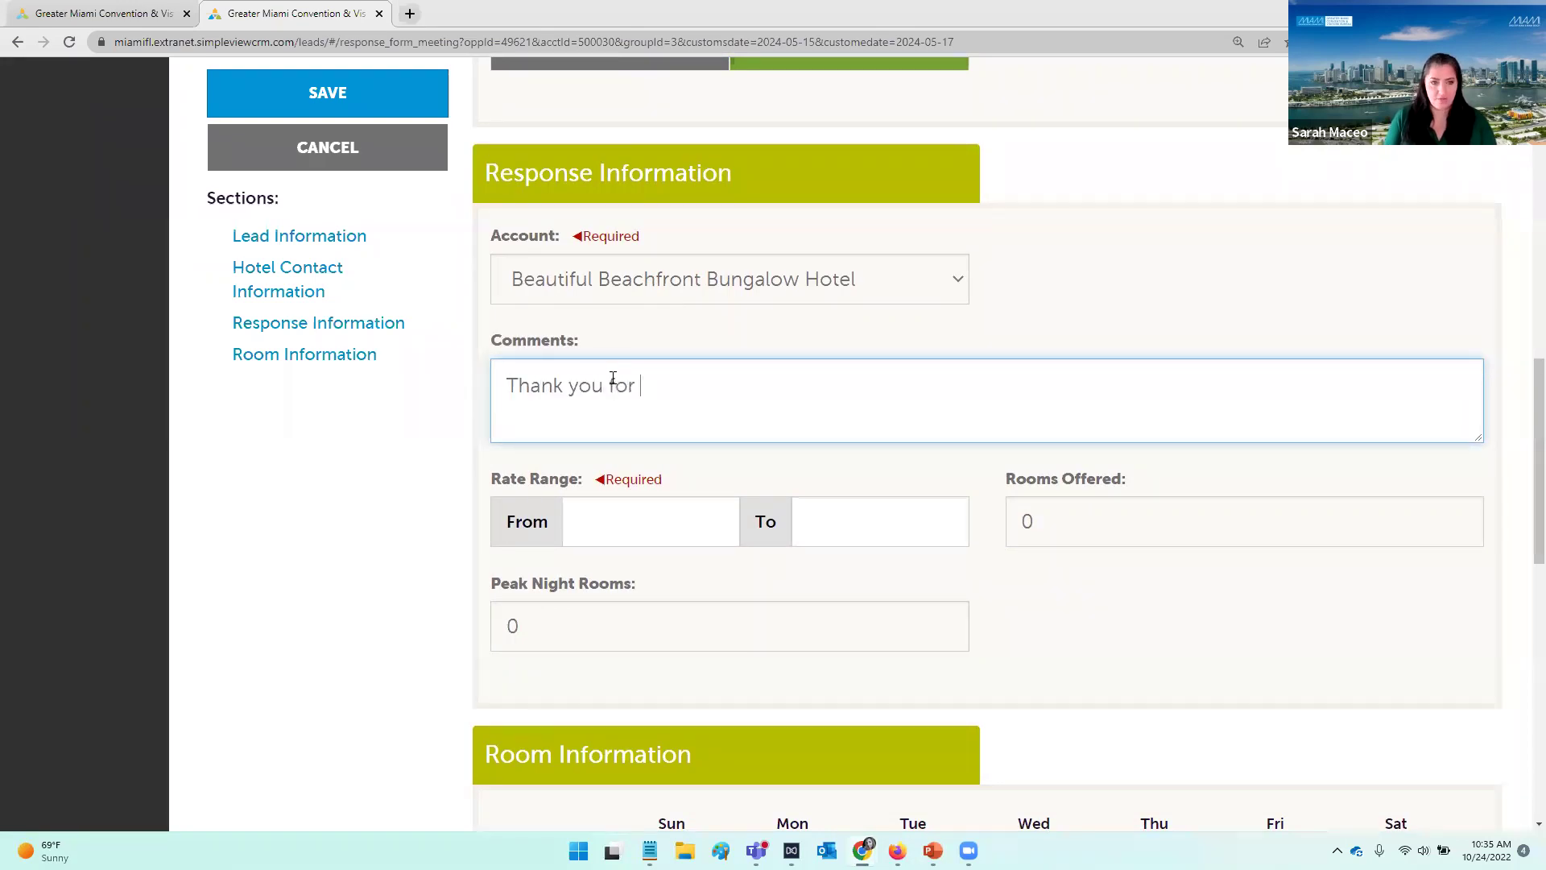
pyautogui.write('considering our beautiful')
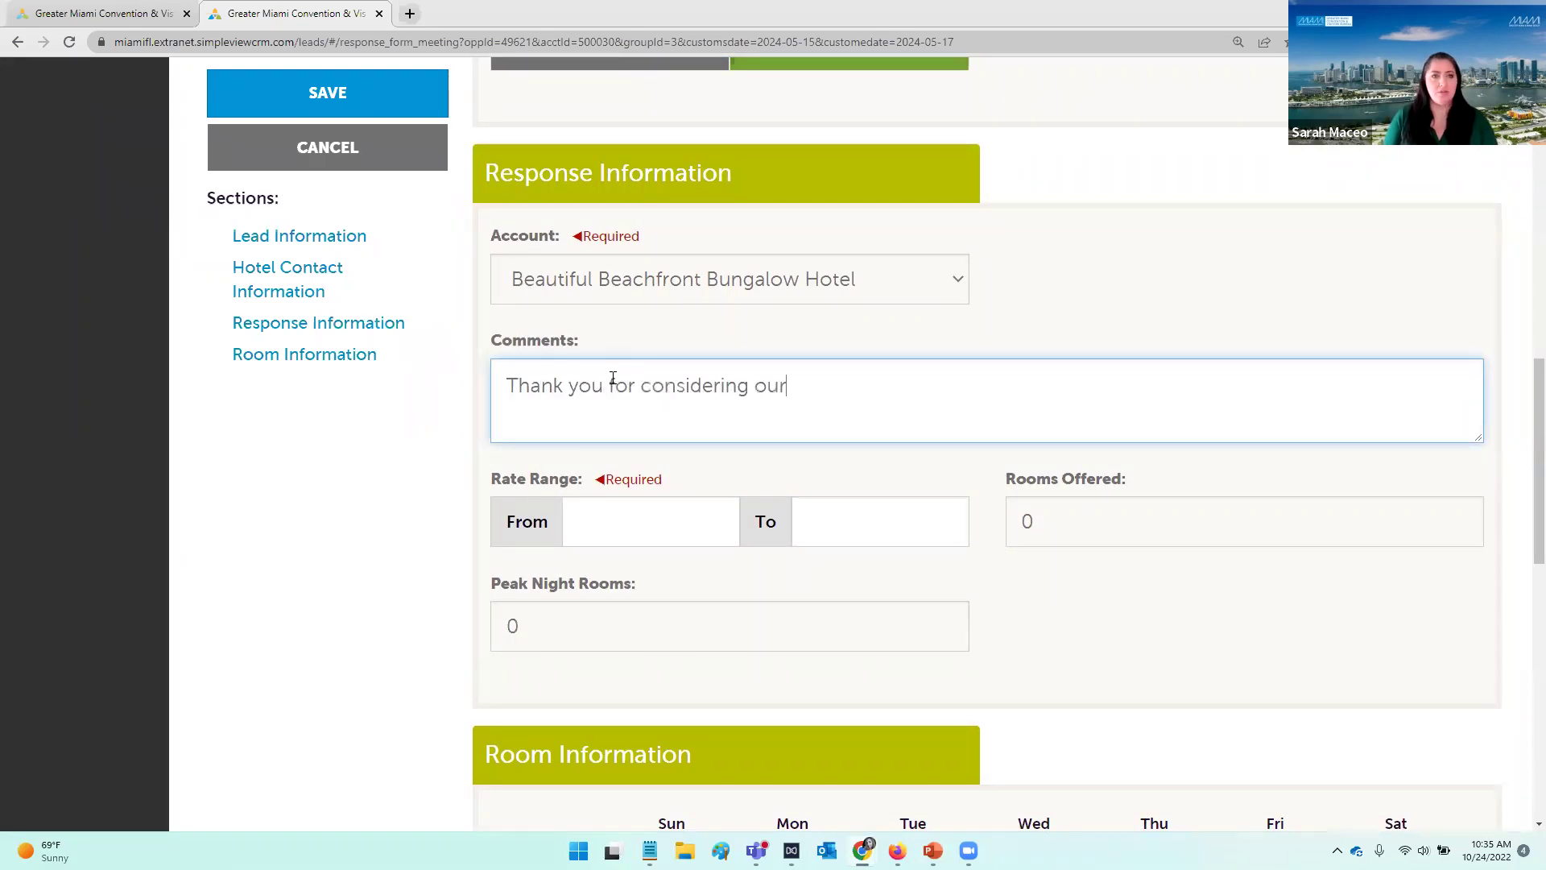
pyautogui.write('hotel')
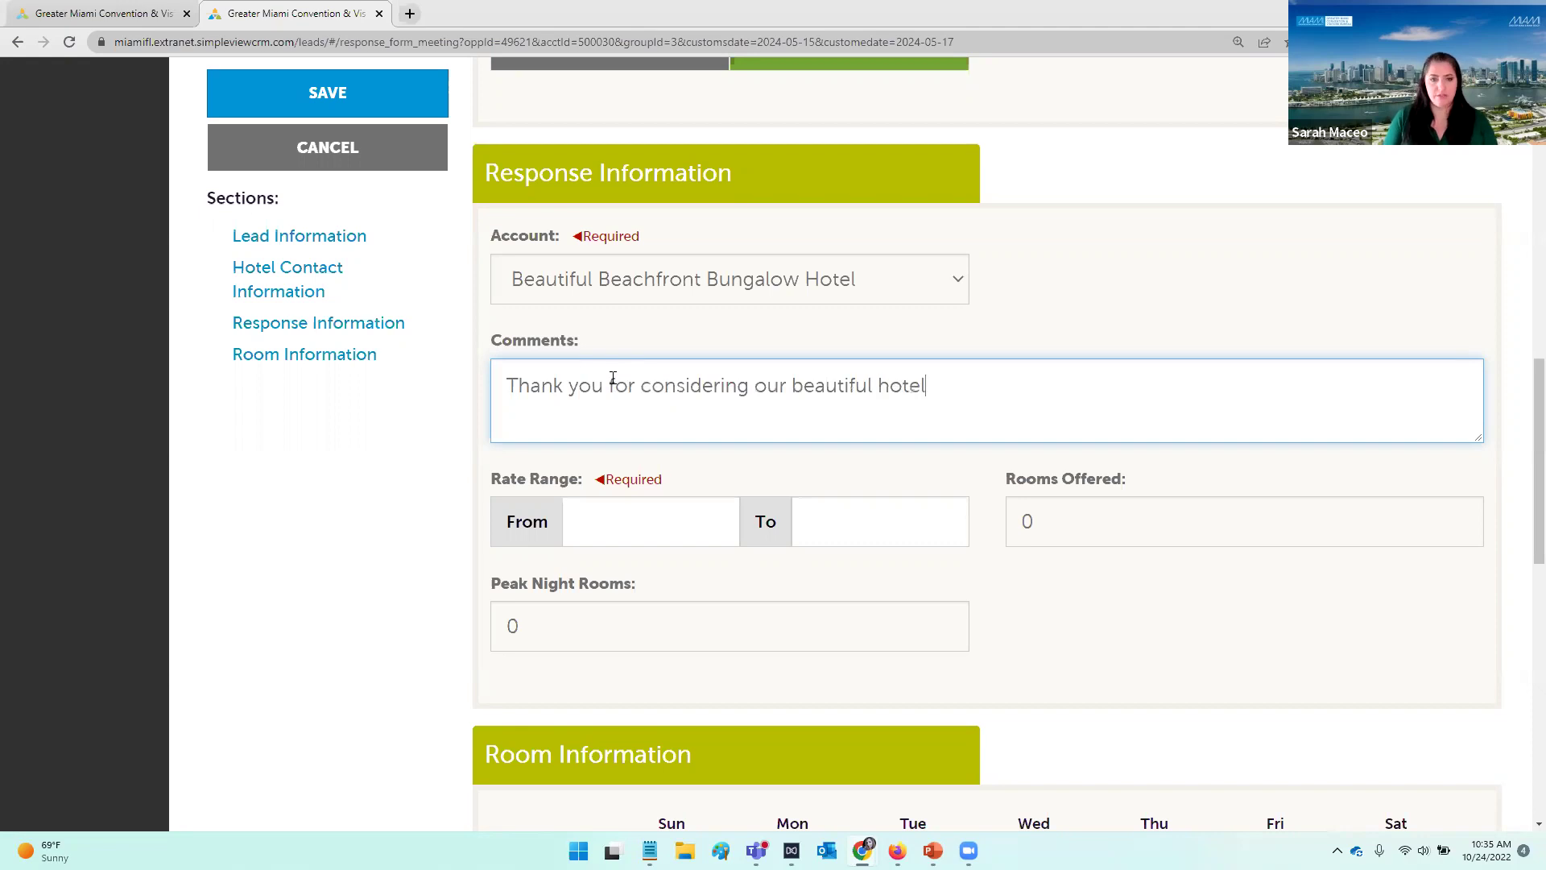
pyautogui.write('. We hope to see you soon!')
# Step: Set the rate range from 159.00 to 239.00
pyautogui.scroll(-2, 717, 429)
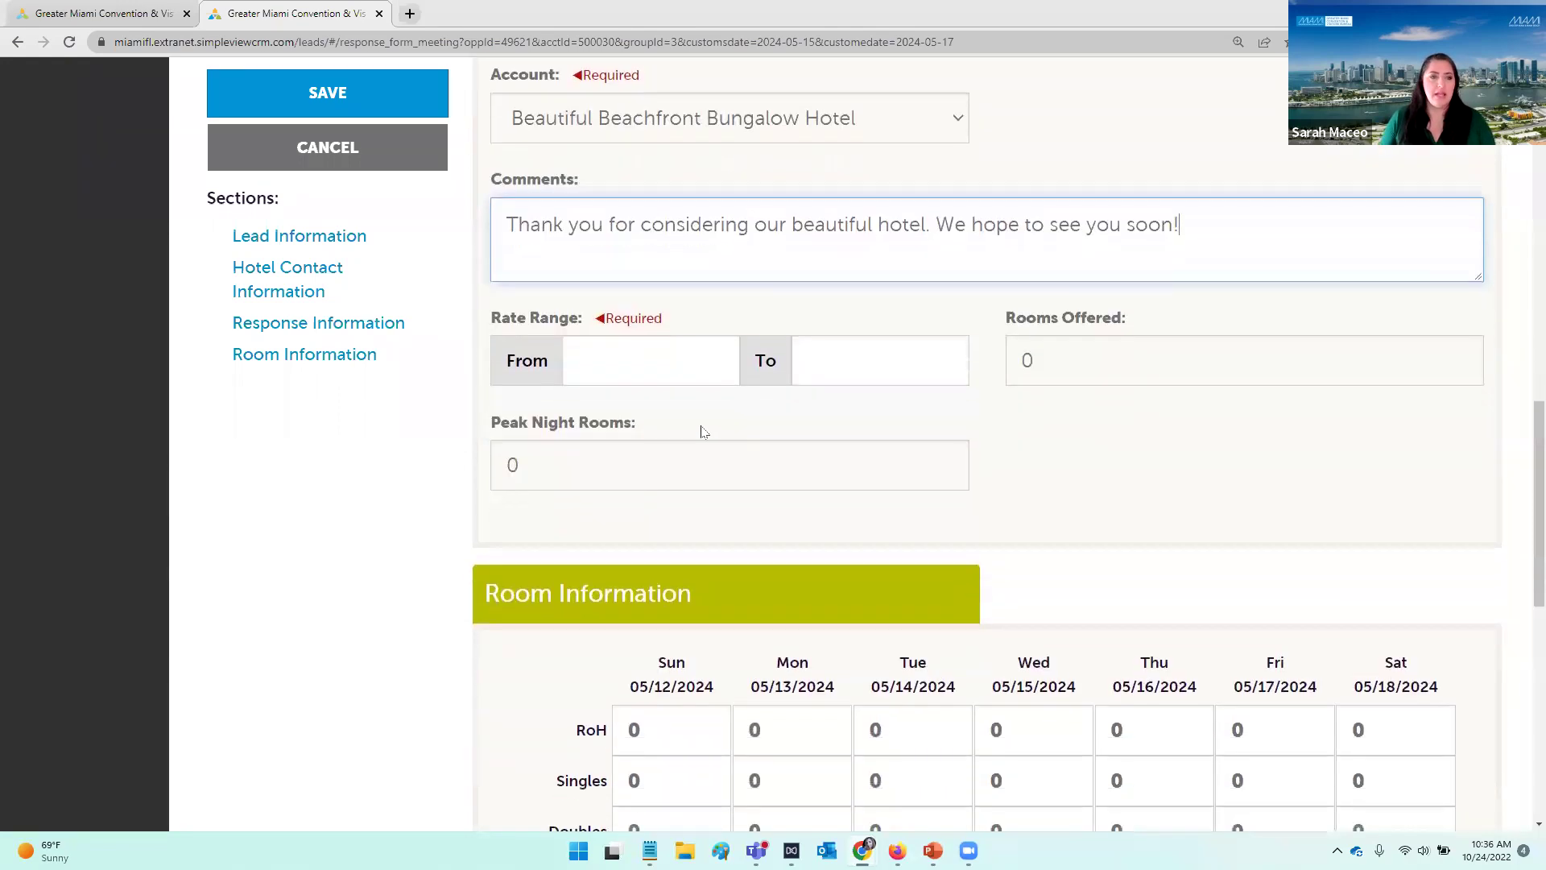
pyautogui.click(690, 376)
pyautogui.scroll(-2, 982, 388)
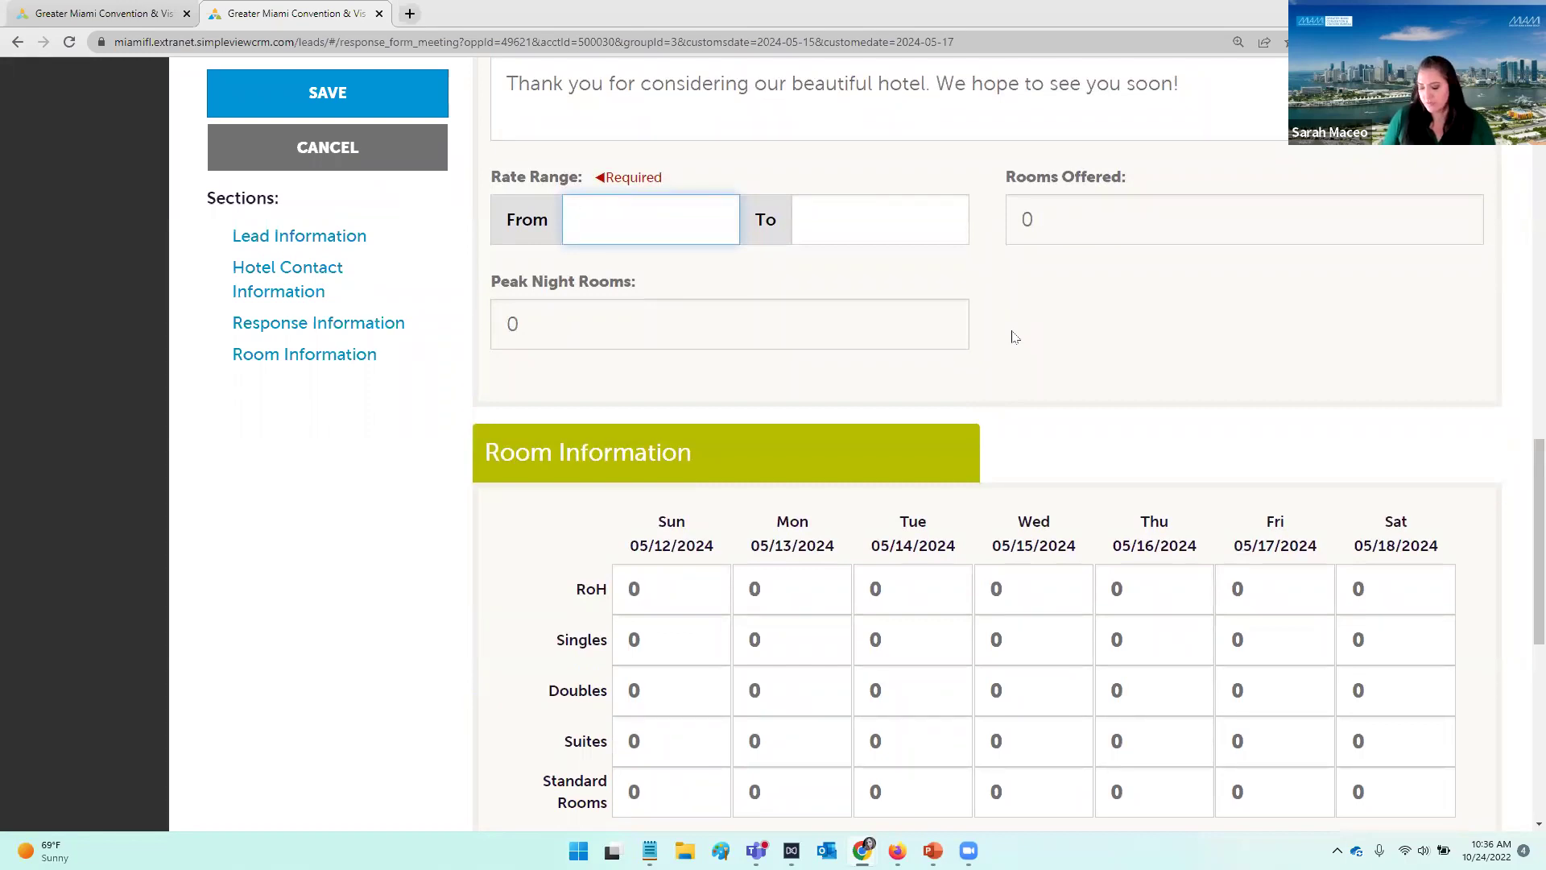
pyautogui.write('159.00')
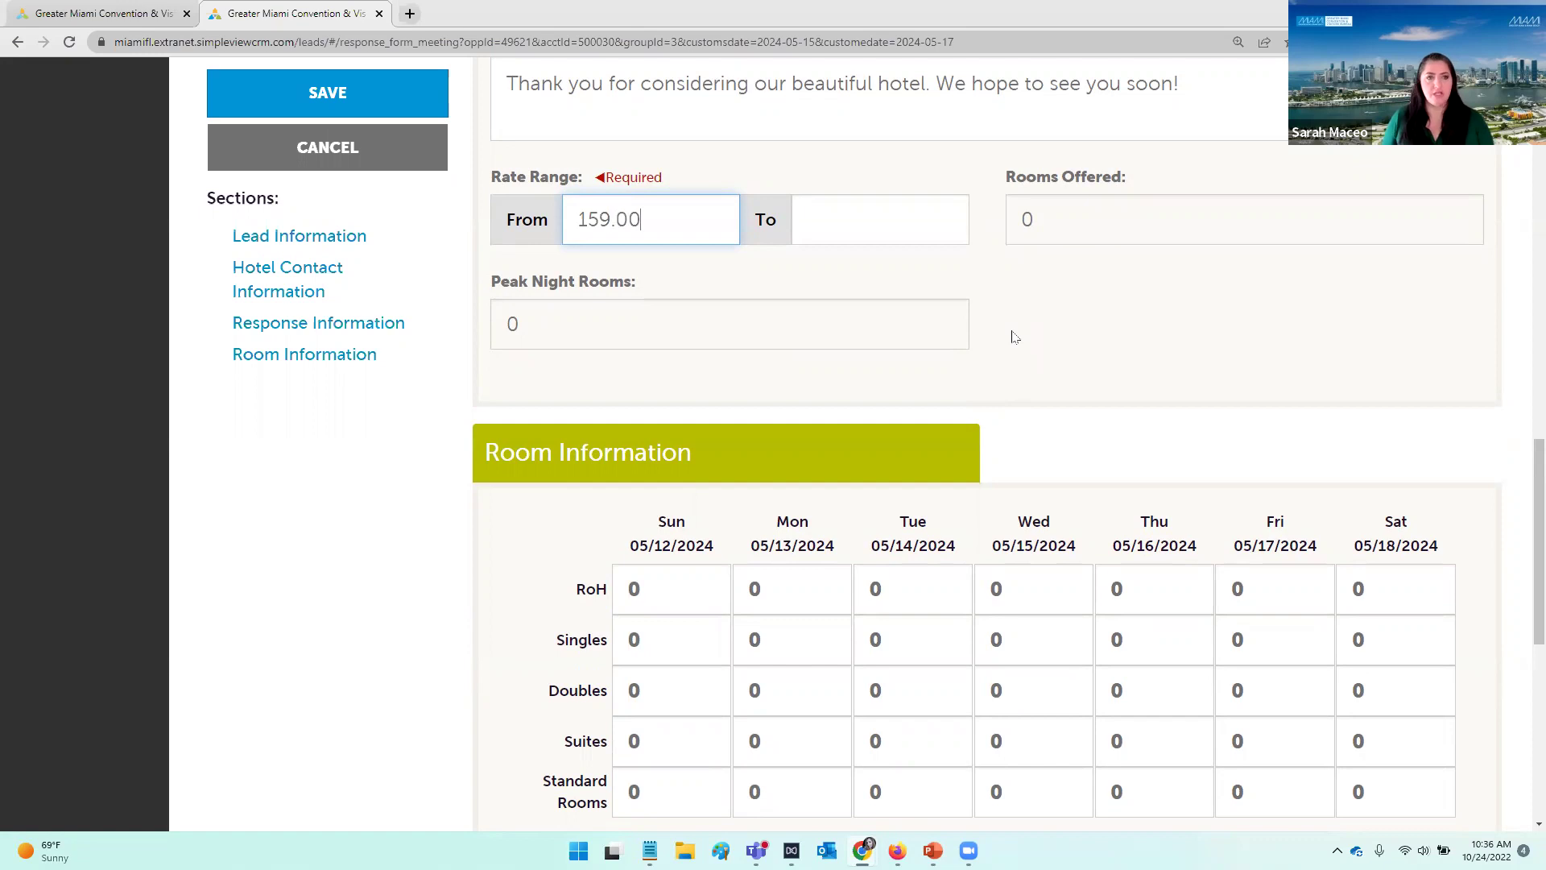
pyautogui.press('Tab')
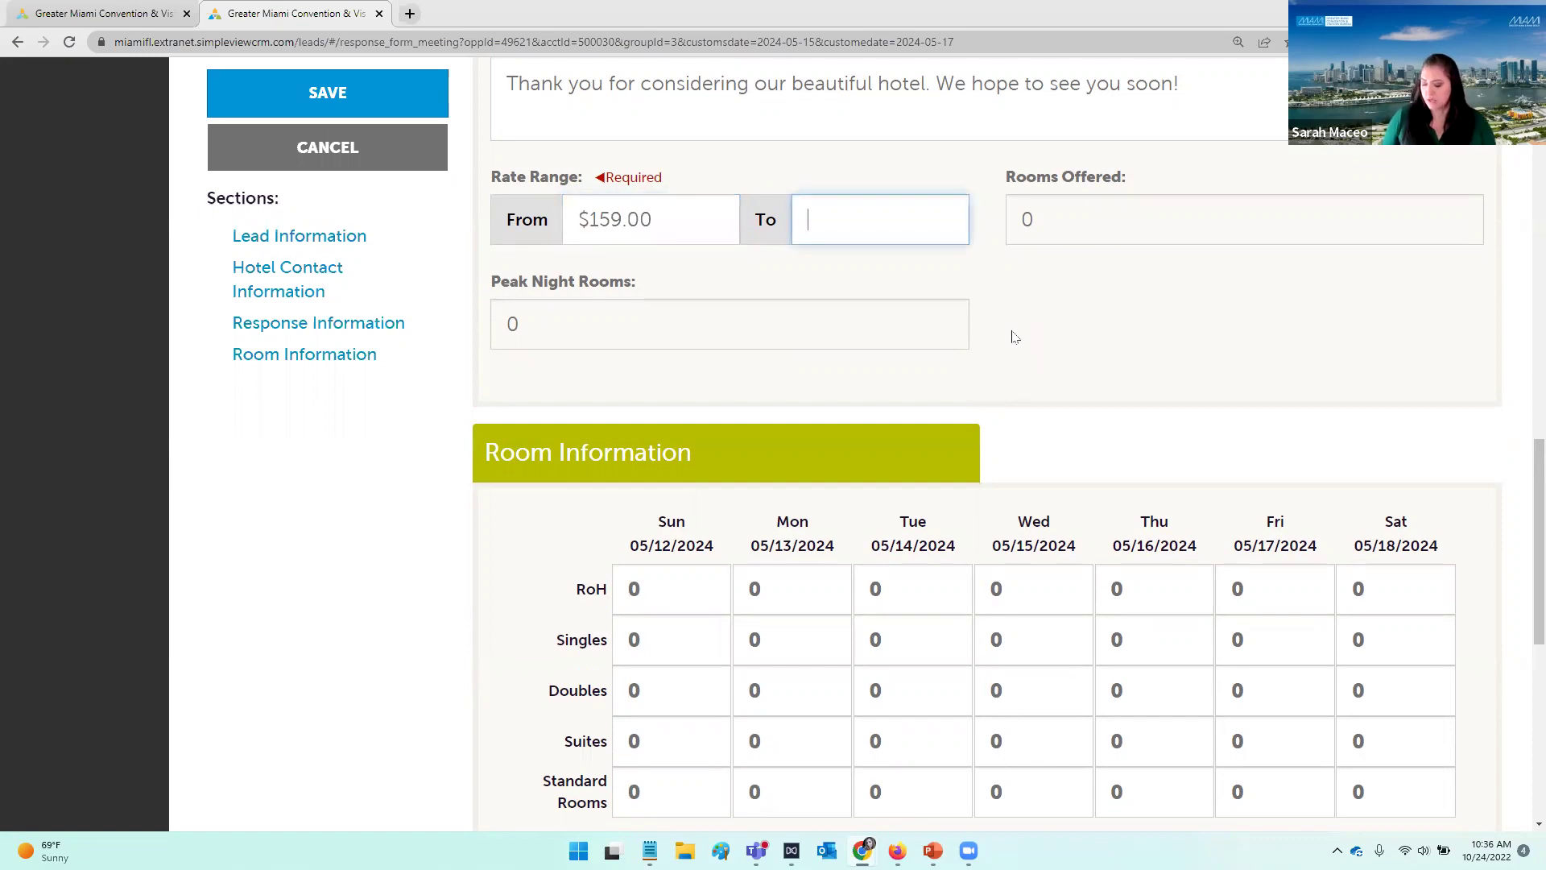
pyautogui.write('239.00')
pyautogui.press('Tab')
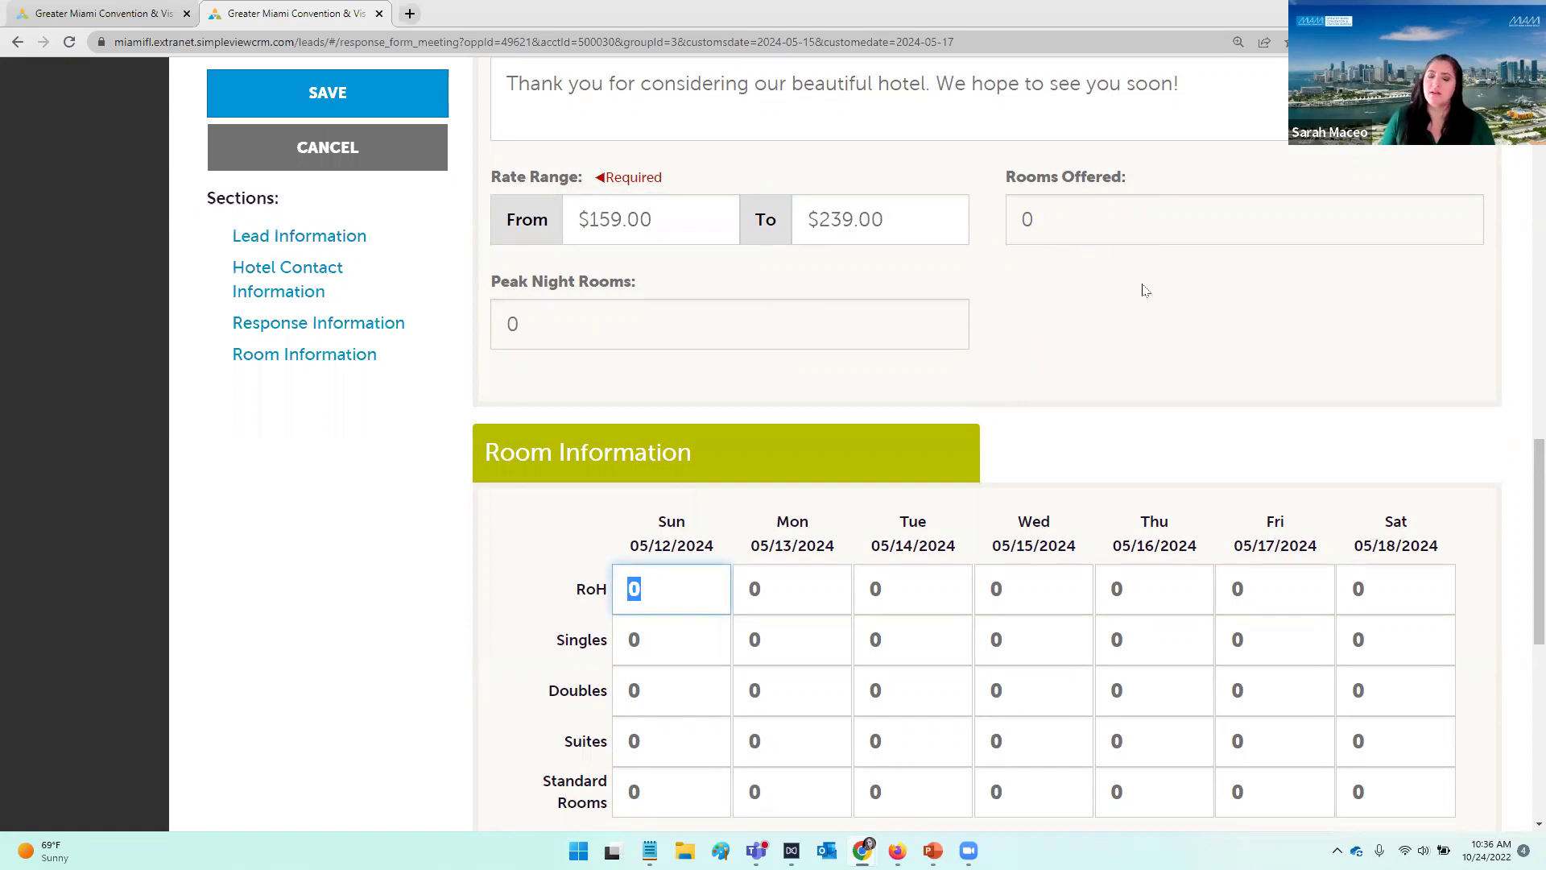
# Step: Enter RoH counts 20, 50 and 300 for Sun–Tue, plus 300 Tuesday Singles
pyautogui.scroll(-3, 1148, 288)
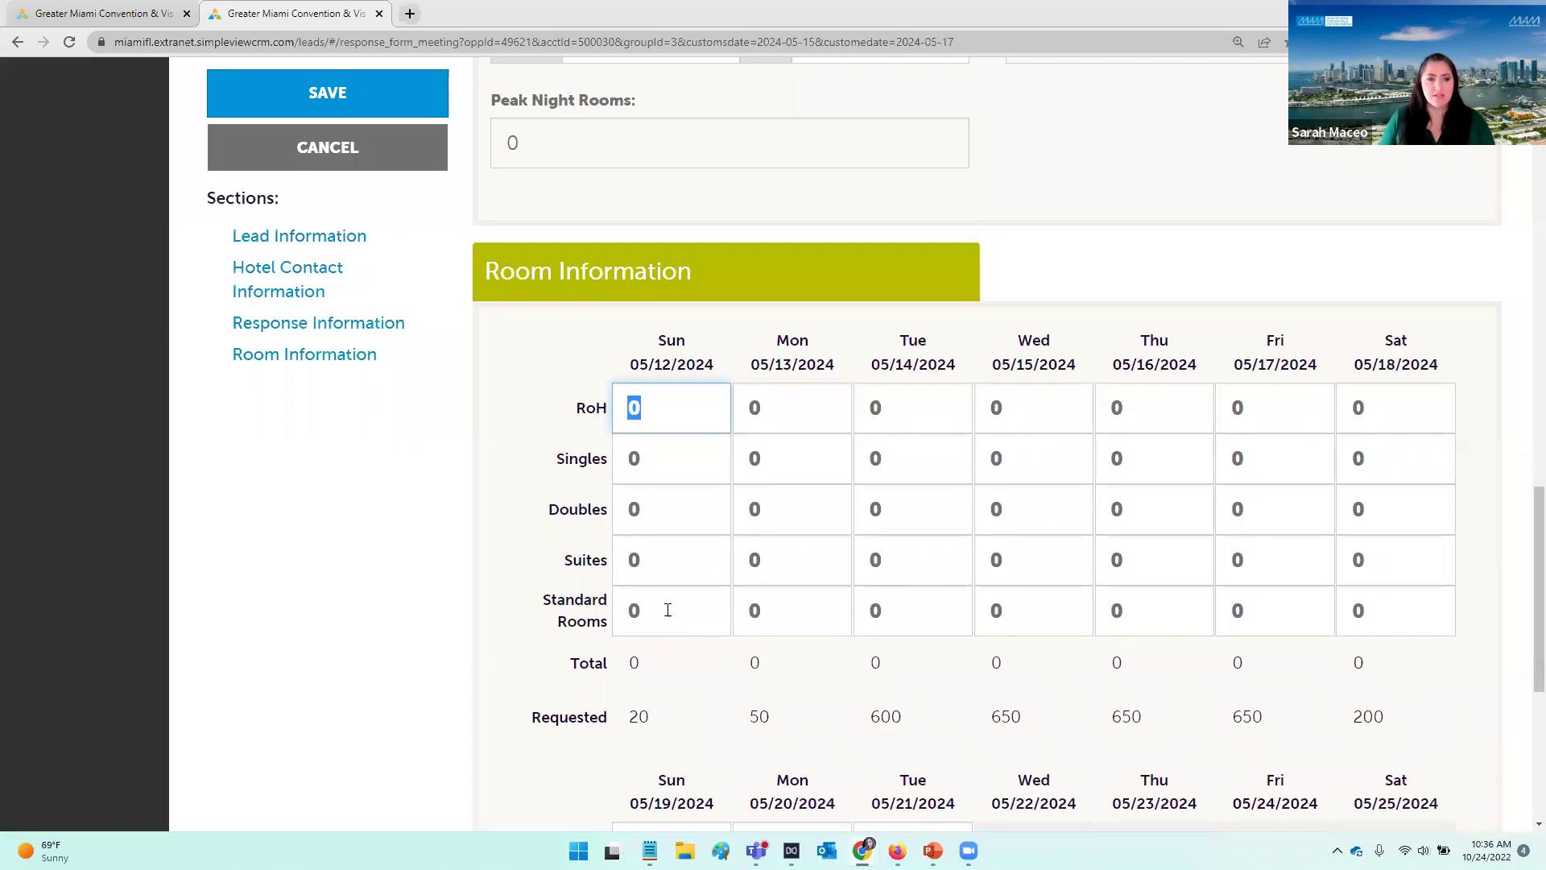
pyautogui.click(693, 411)
pyautogui.scroll(4, 700, 409)
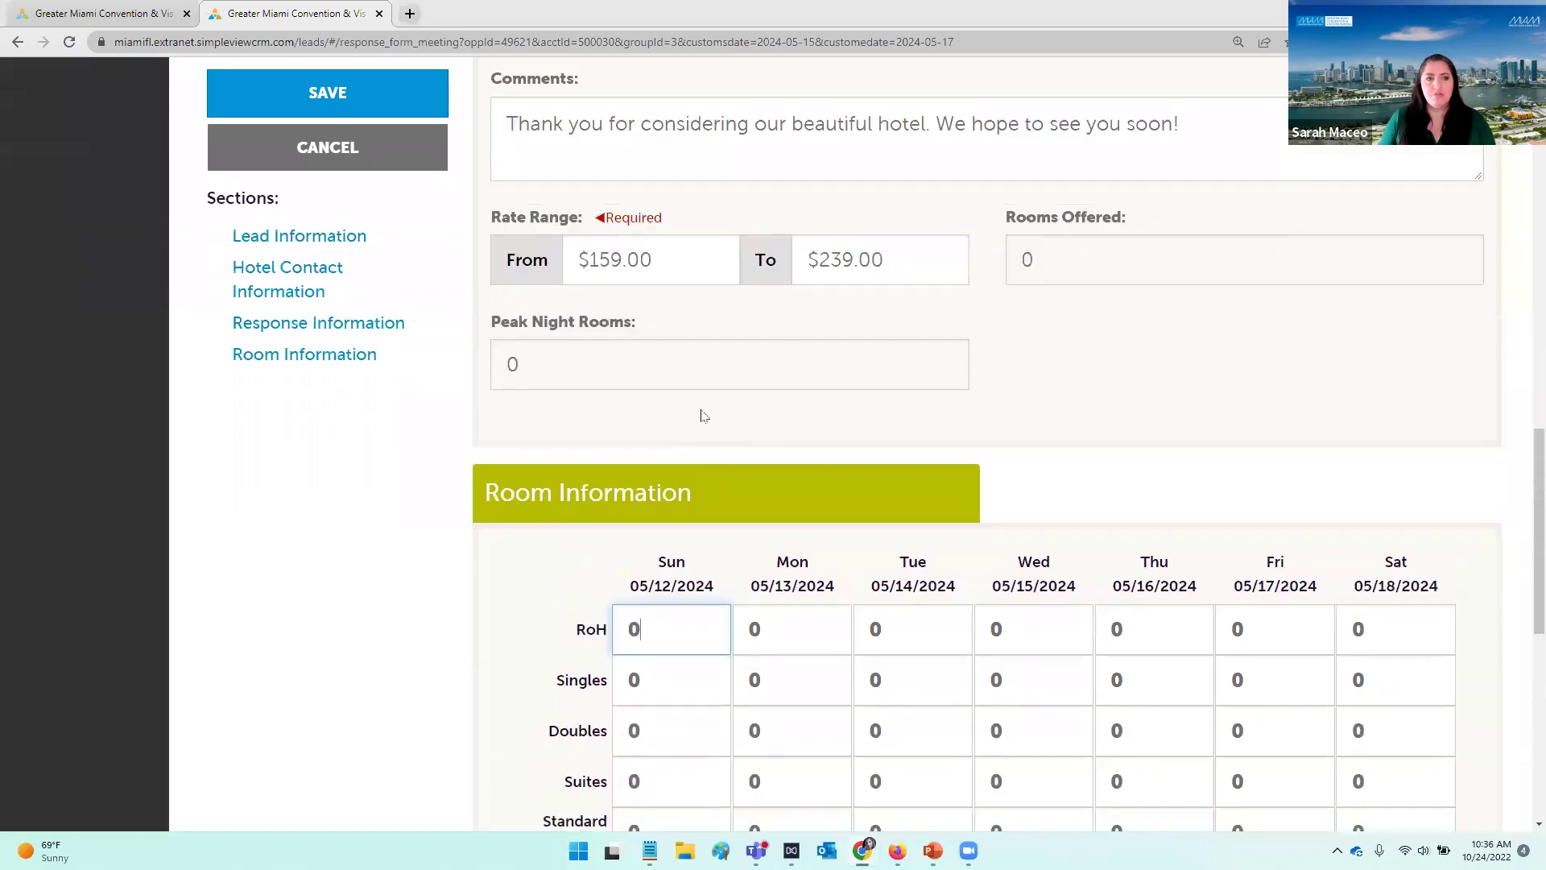
pyautogui.scroll(-3, 699, 410)
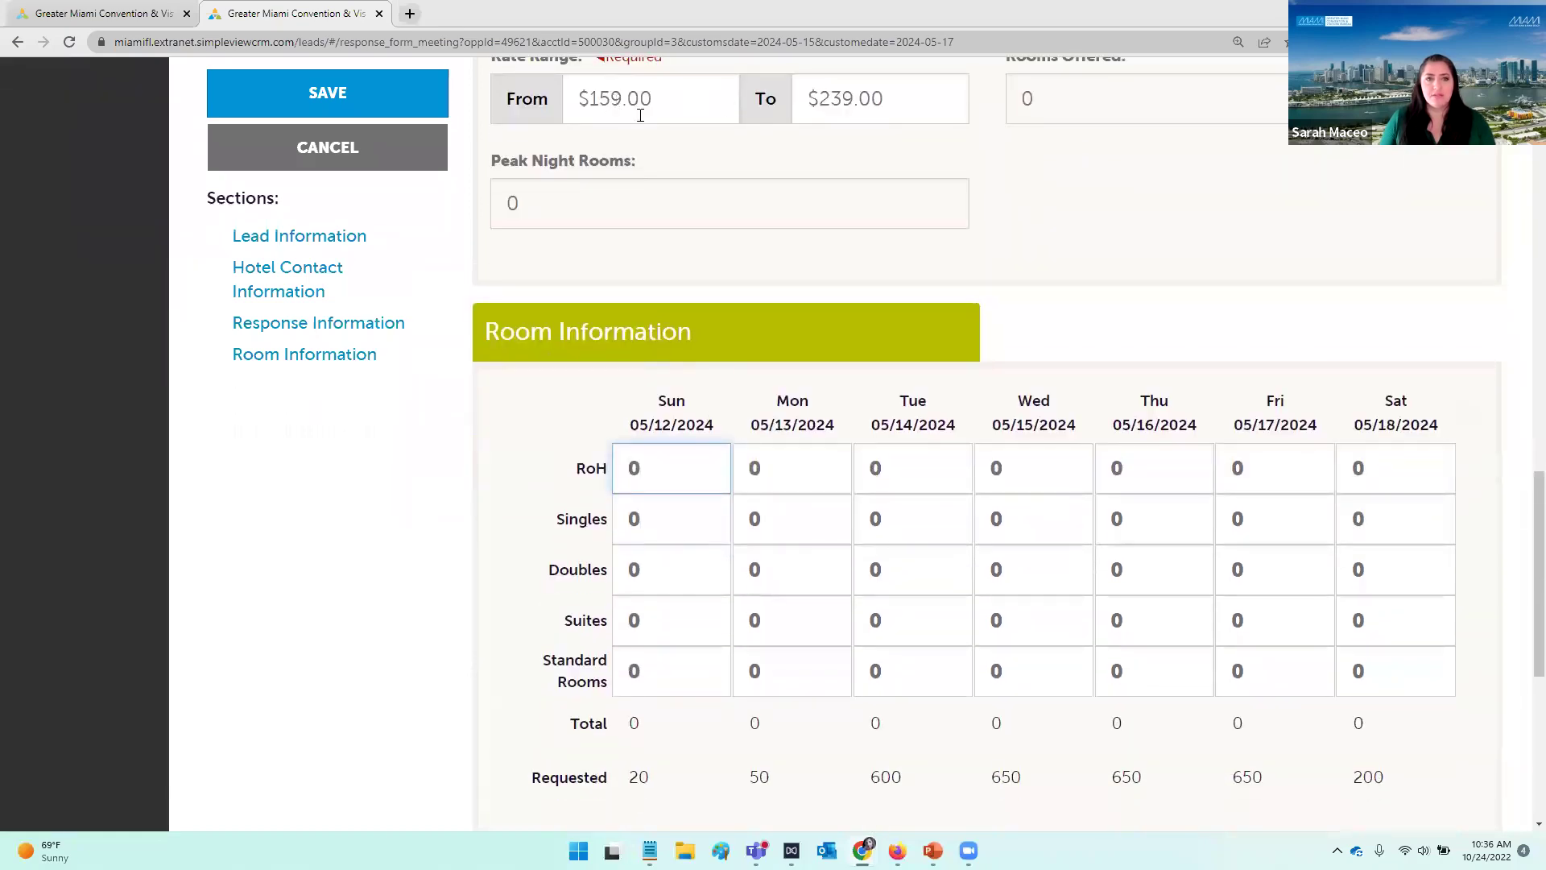
pyautogui.scroll(-1, 966, 298)
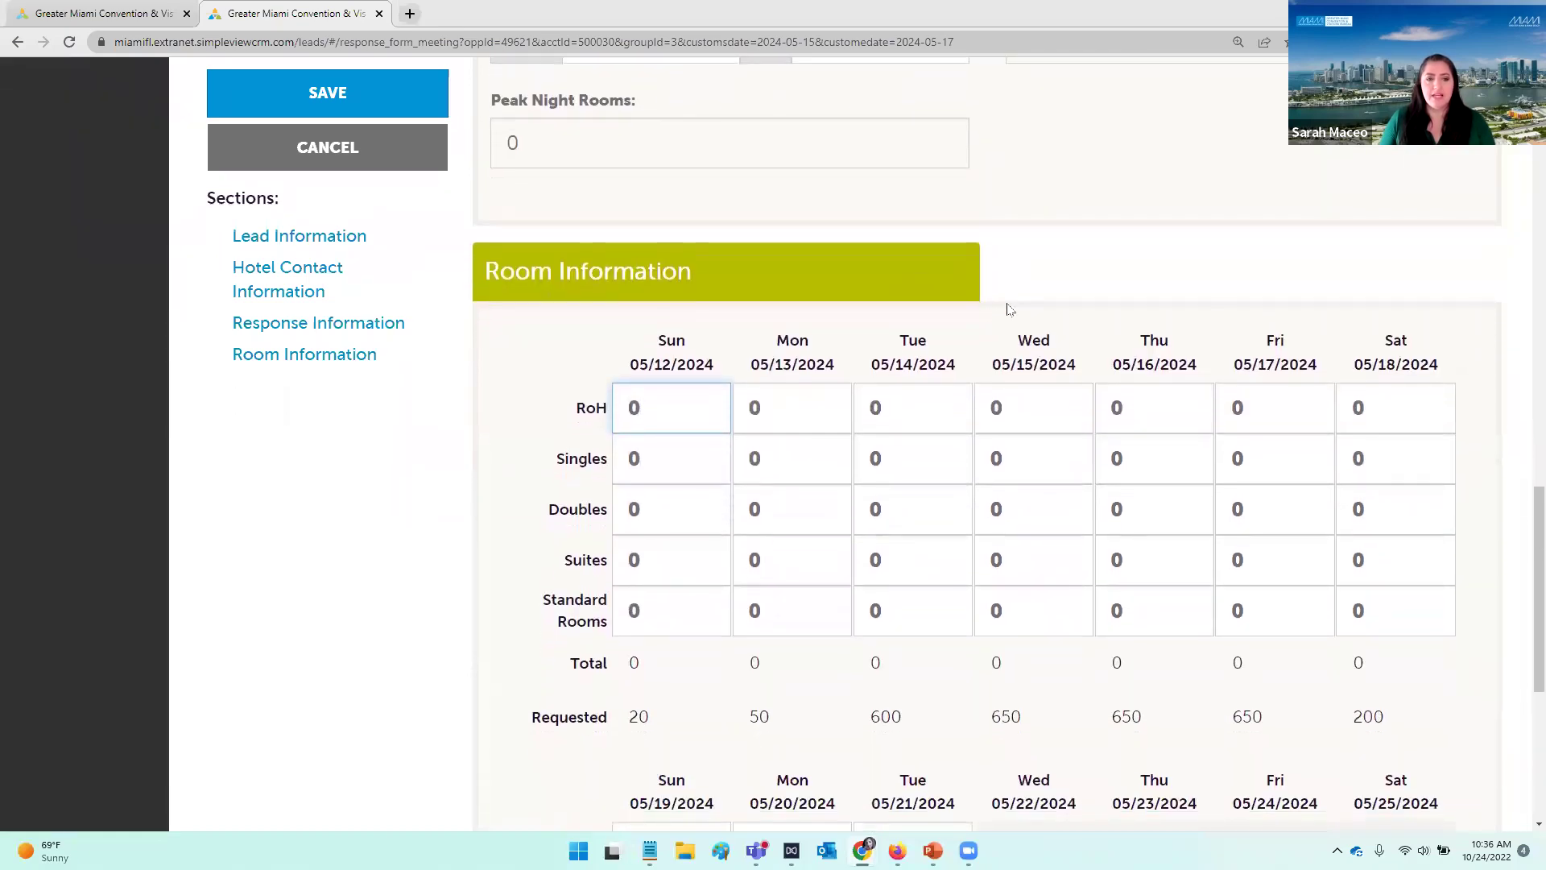
pyautogui.scroll(-3, 1010, 309)
pyautogui.scroll(2, 1010, 306)
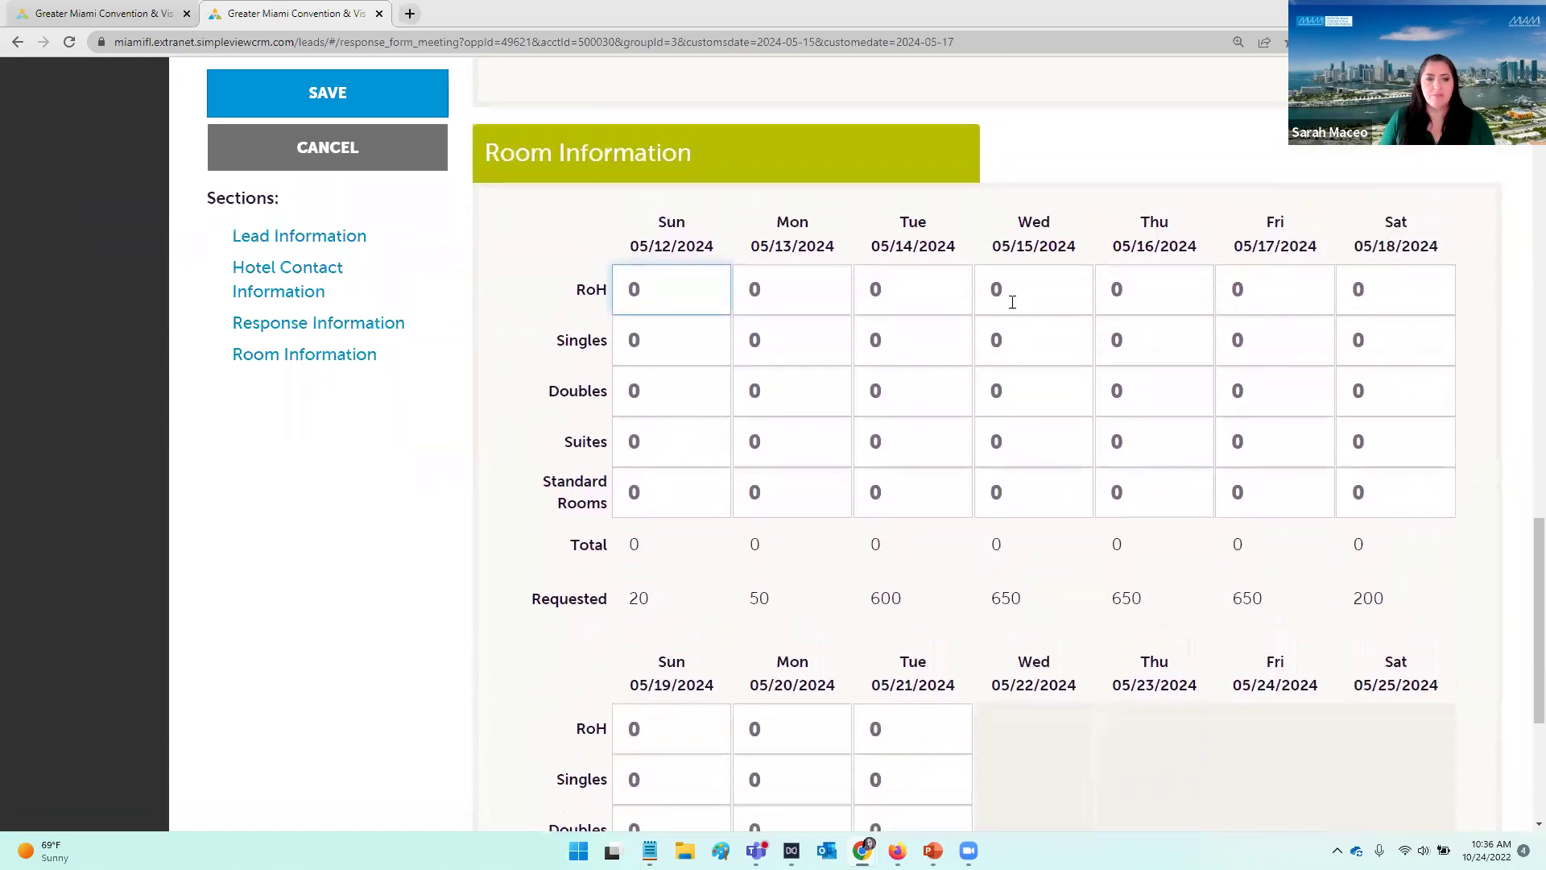
pyautogui.scroll(1, 1012, 302)
pyautogui.moveTo(519, 663); pyautogui.dragTo(645, 657)
pyautogui.click(648, 659)
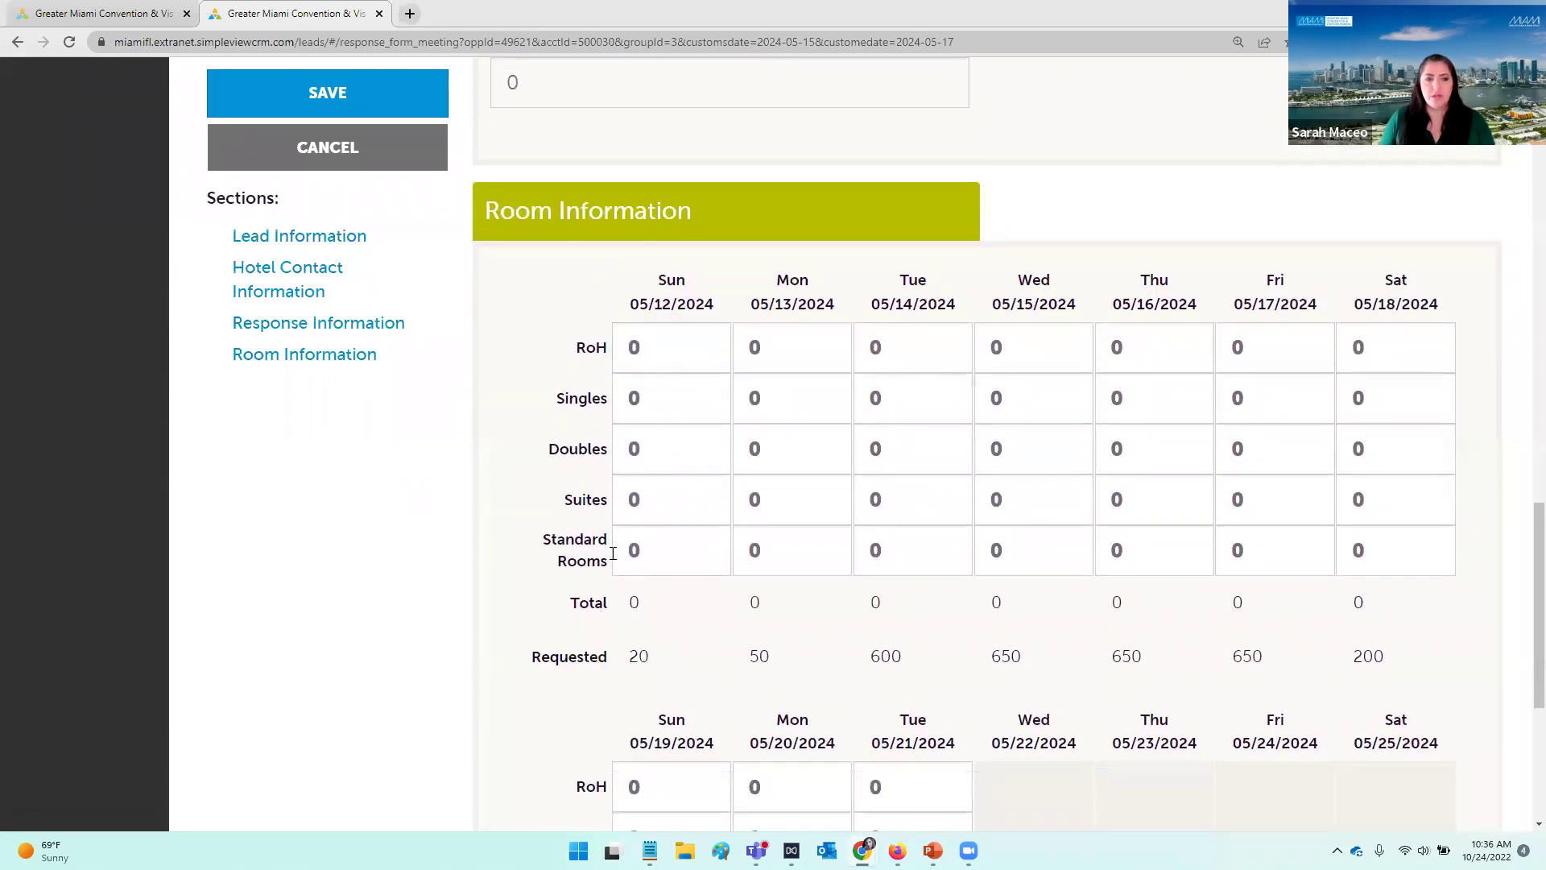
pyautogui.click(664, 349)
pyautogui.write('20')
pyautogui.press('Tab')
pyautogui.write('50')
pyautogui.press('Tab')
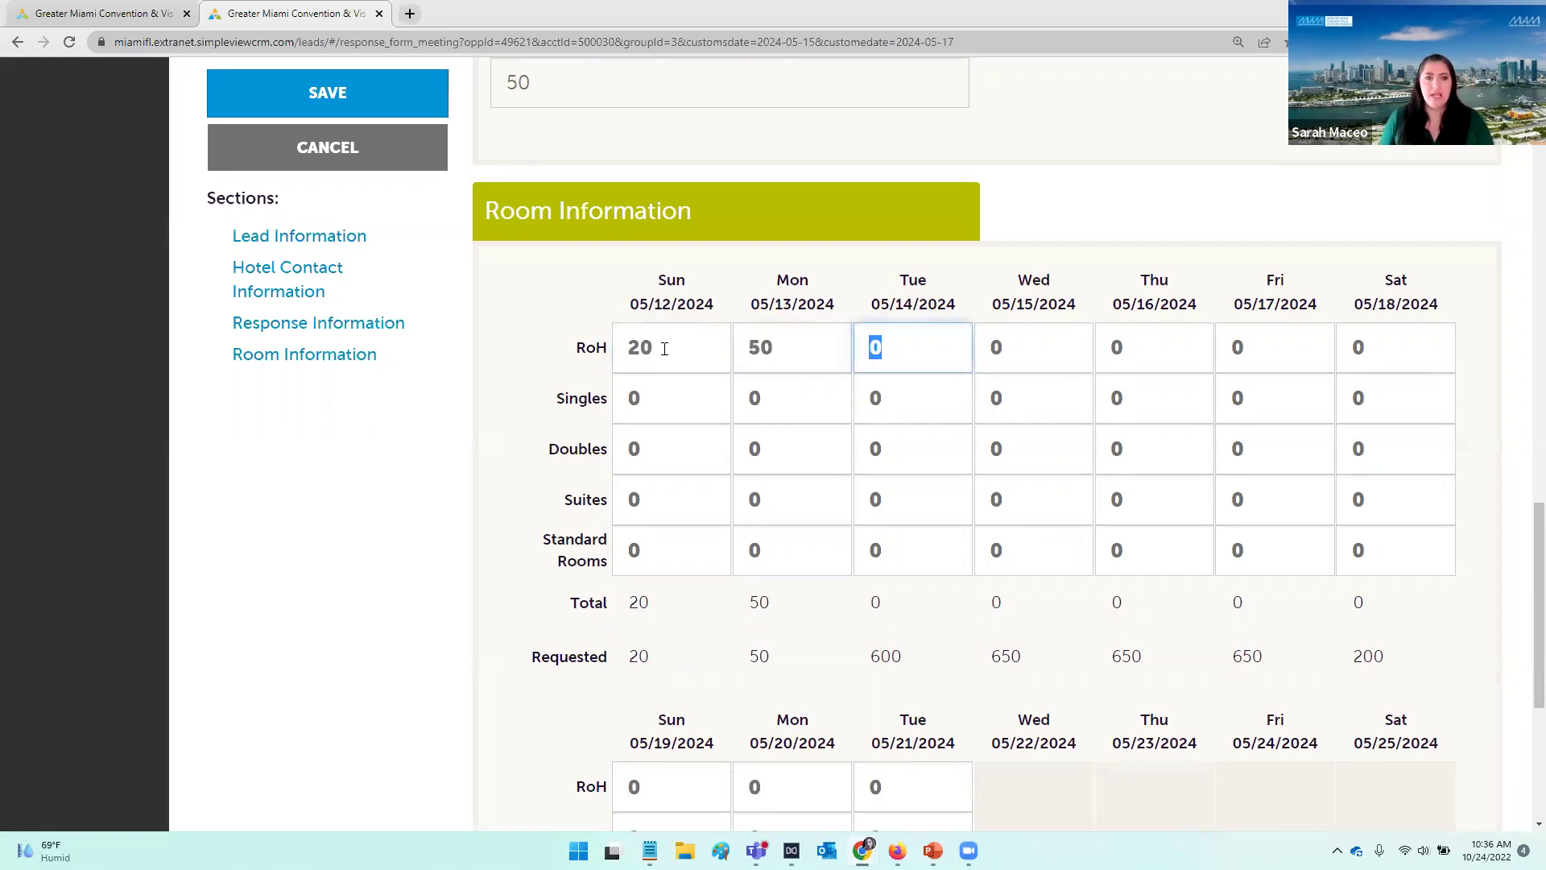
pyautogui.write('300')
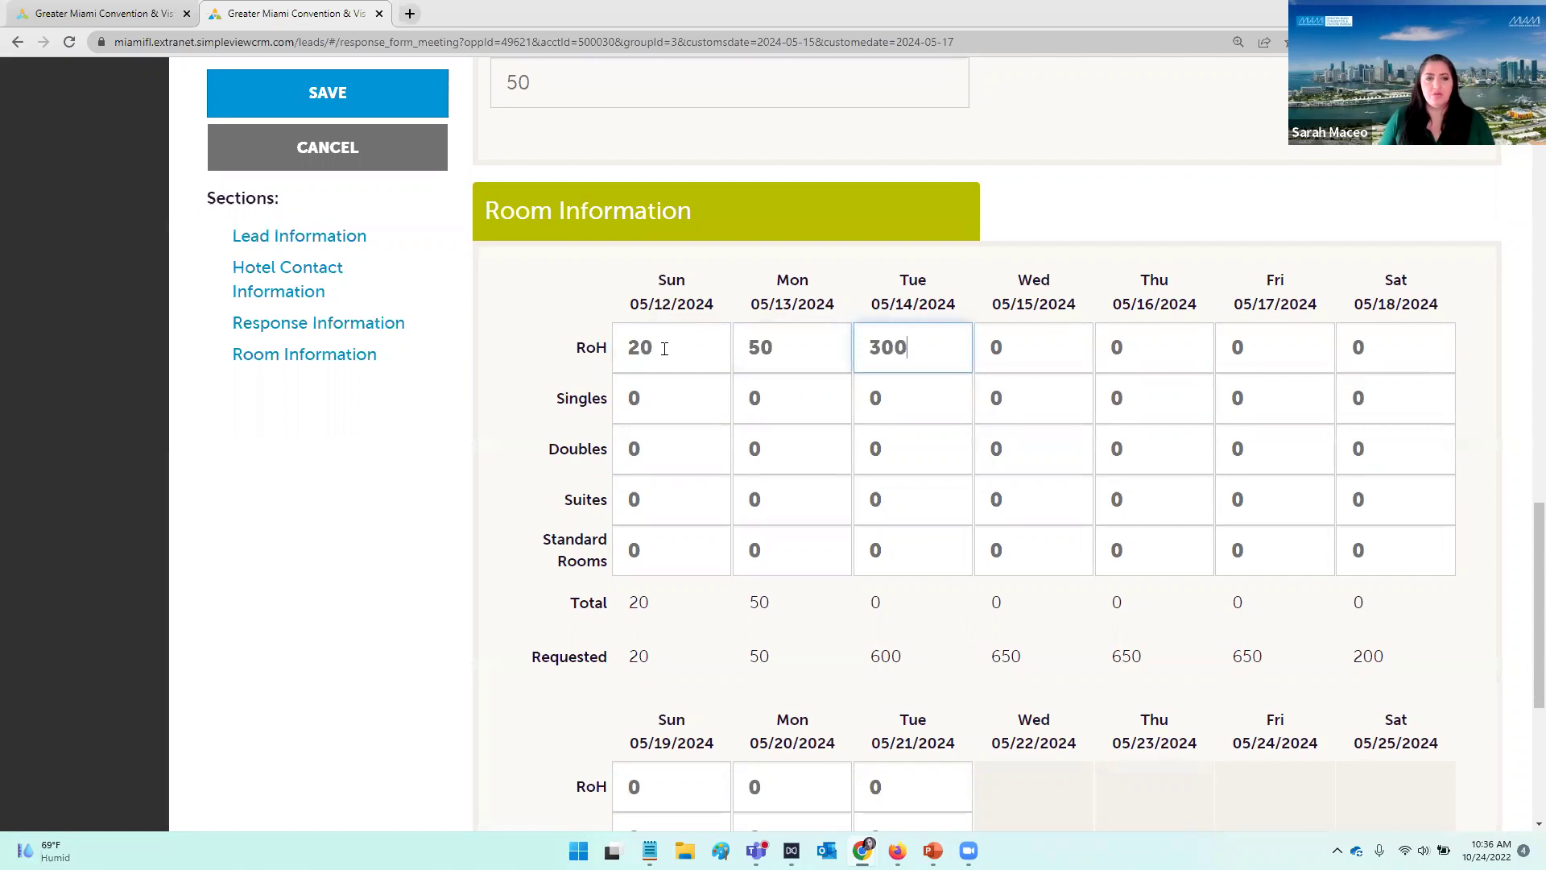
pyautogui.moveTo(904, 400); pyautogui.dragTo(782, 394)
pyautogui.write('300')
pyautogui.press('Tab')
# Step: Set Wed–Fri to 300 RoH and 350 Singles each, and Saturday 05/18 RoH to 200
pyautogui.click(972, 347)
pyautogui.write('300')
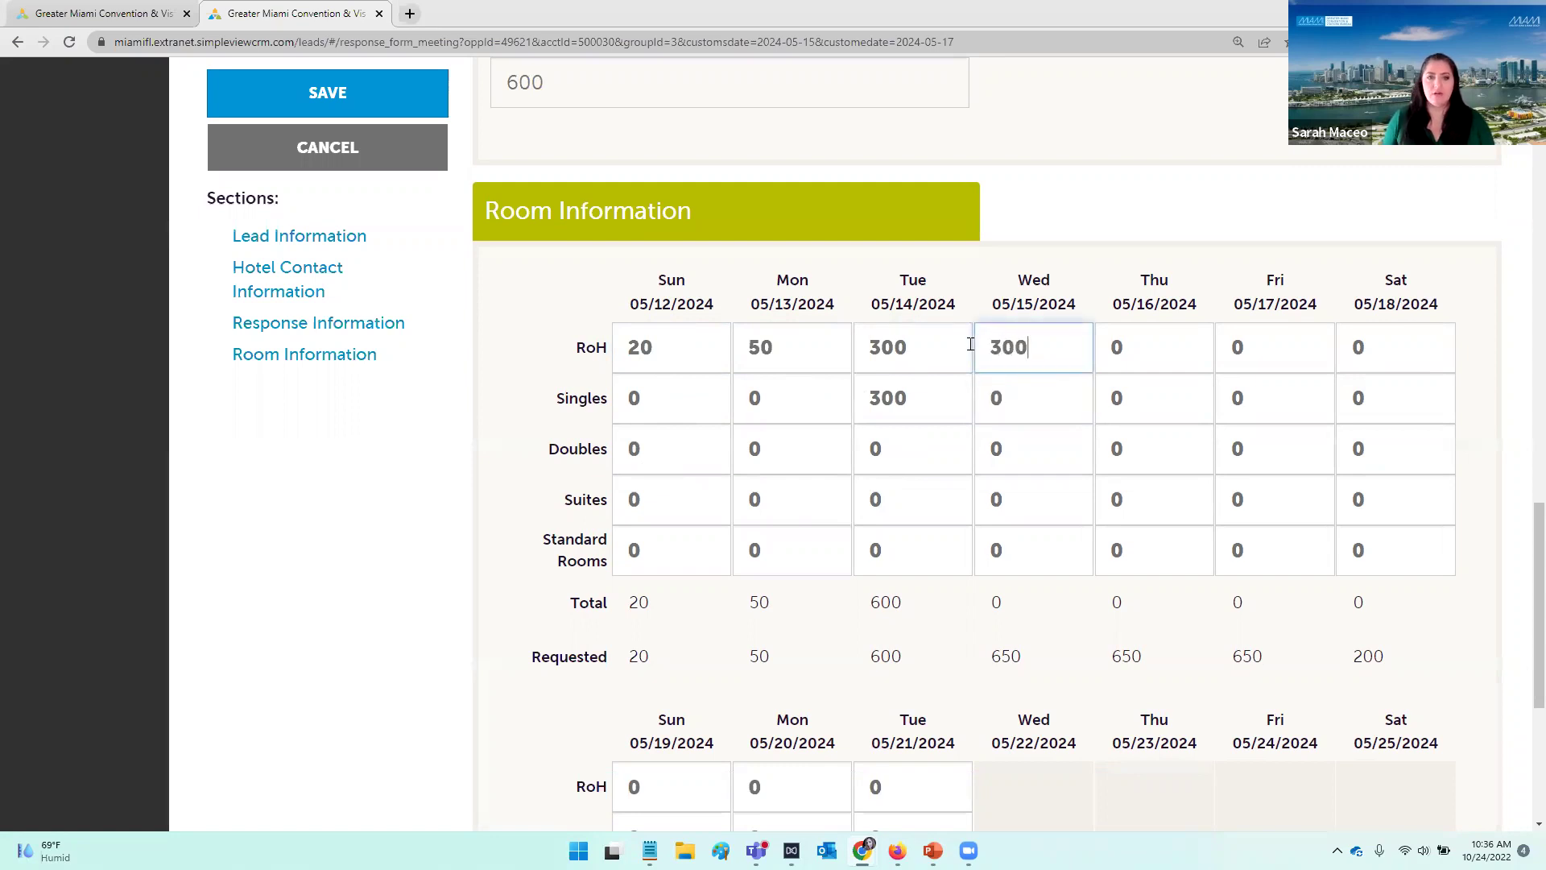
pyautogui.moveTo(1036, 407); pyautogui.dragTo(931, 400)
pyautogui.write('350')
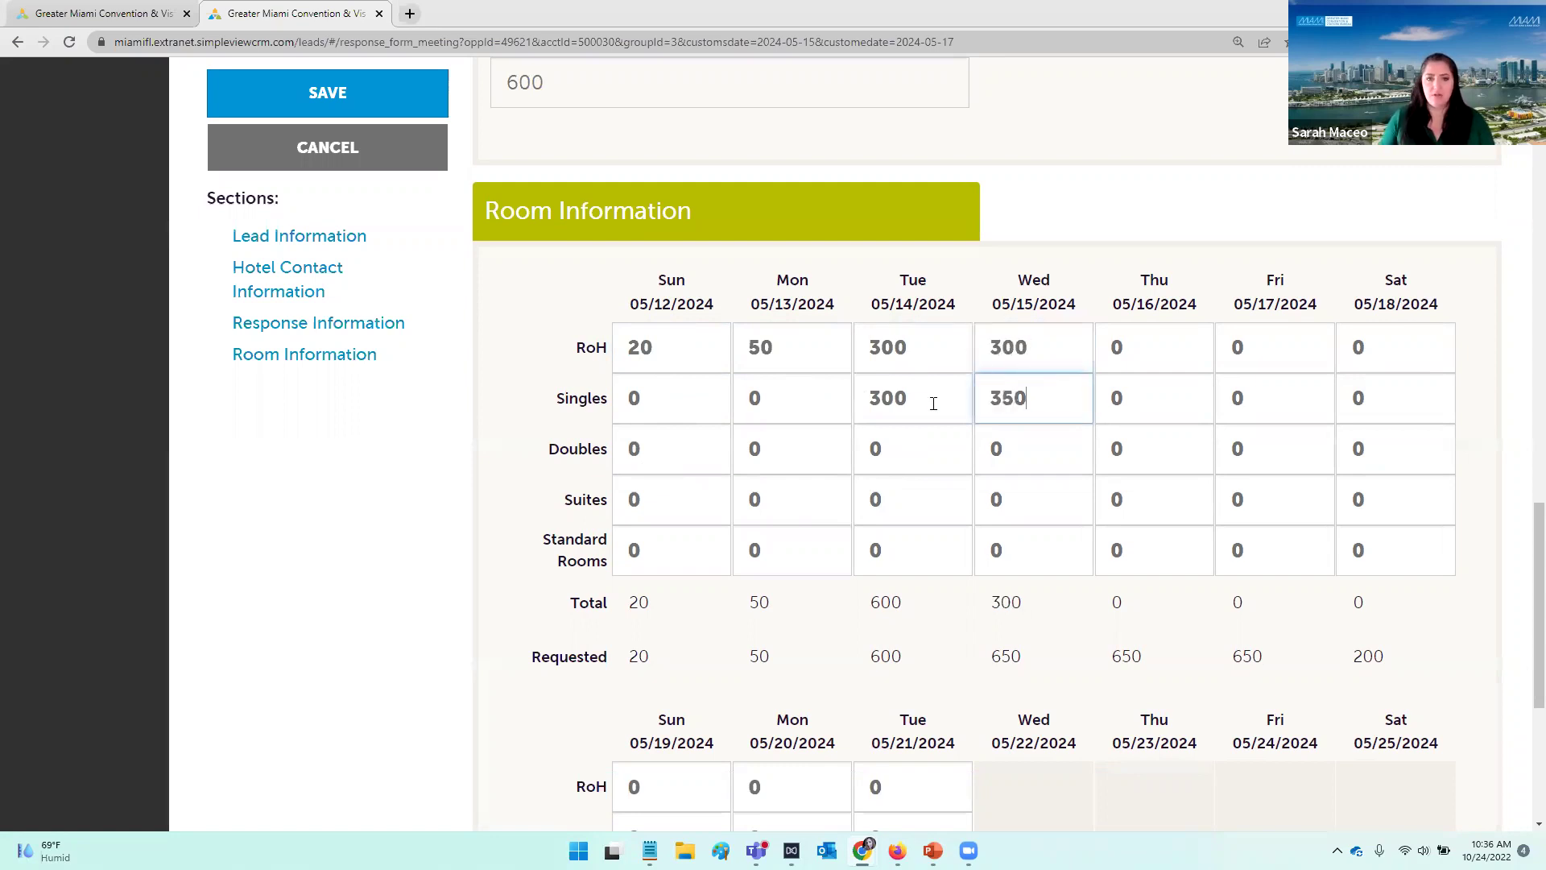
pyautogui.moveTo(1146, 350); pyautogui.dragTo(1075, 345)
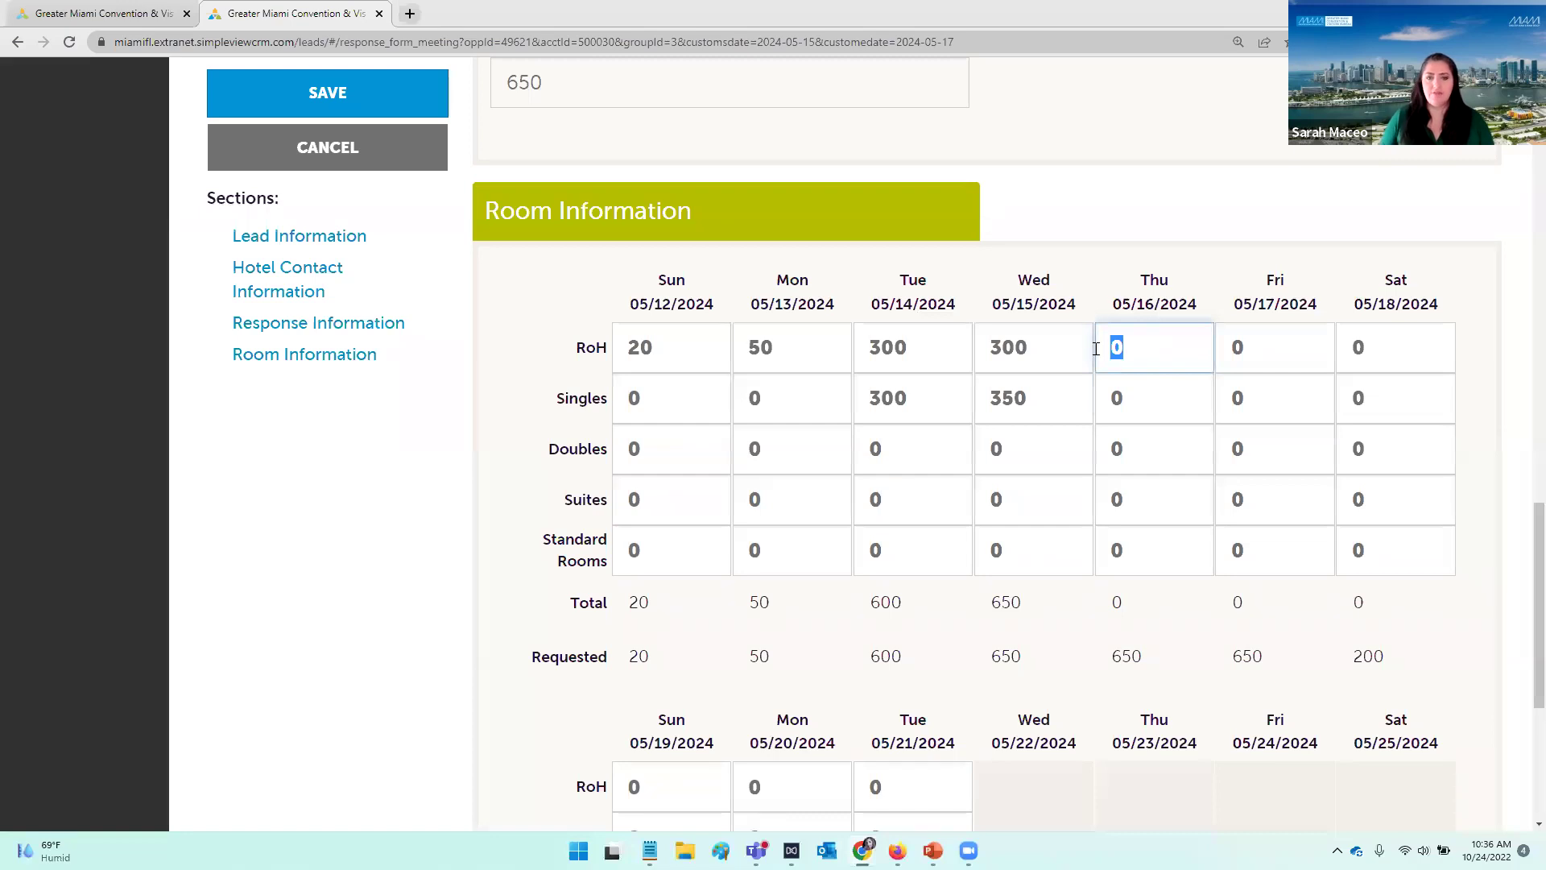
pyautogui.write('300')
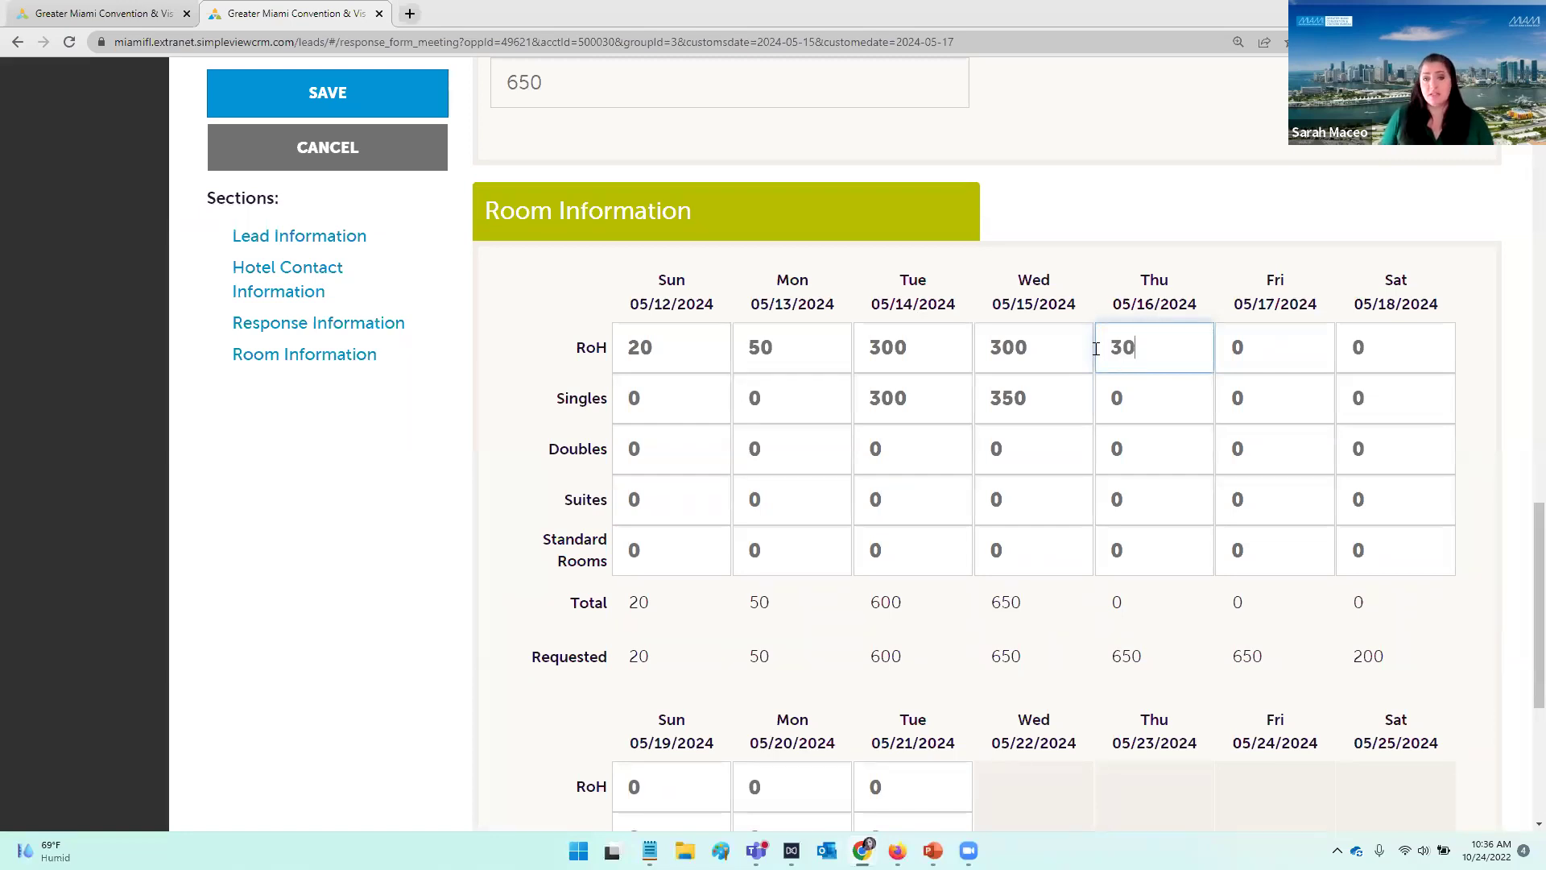
pyautogui.moveTo(1125, 401); pyautogui.dragTo(1087, 405)
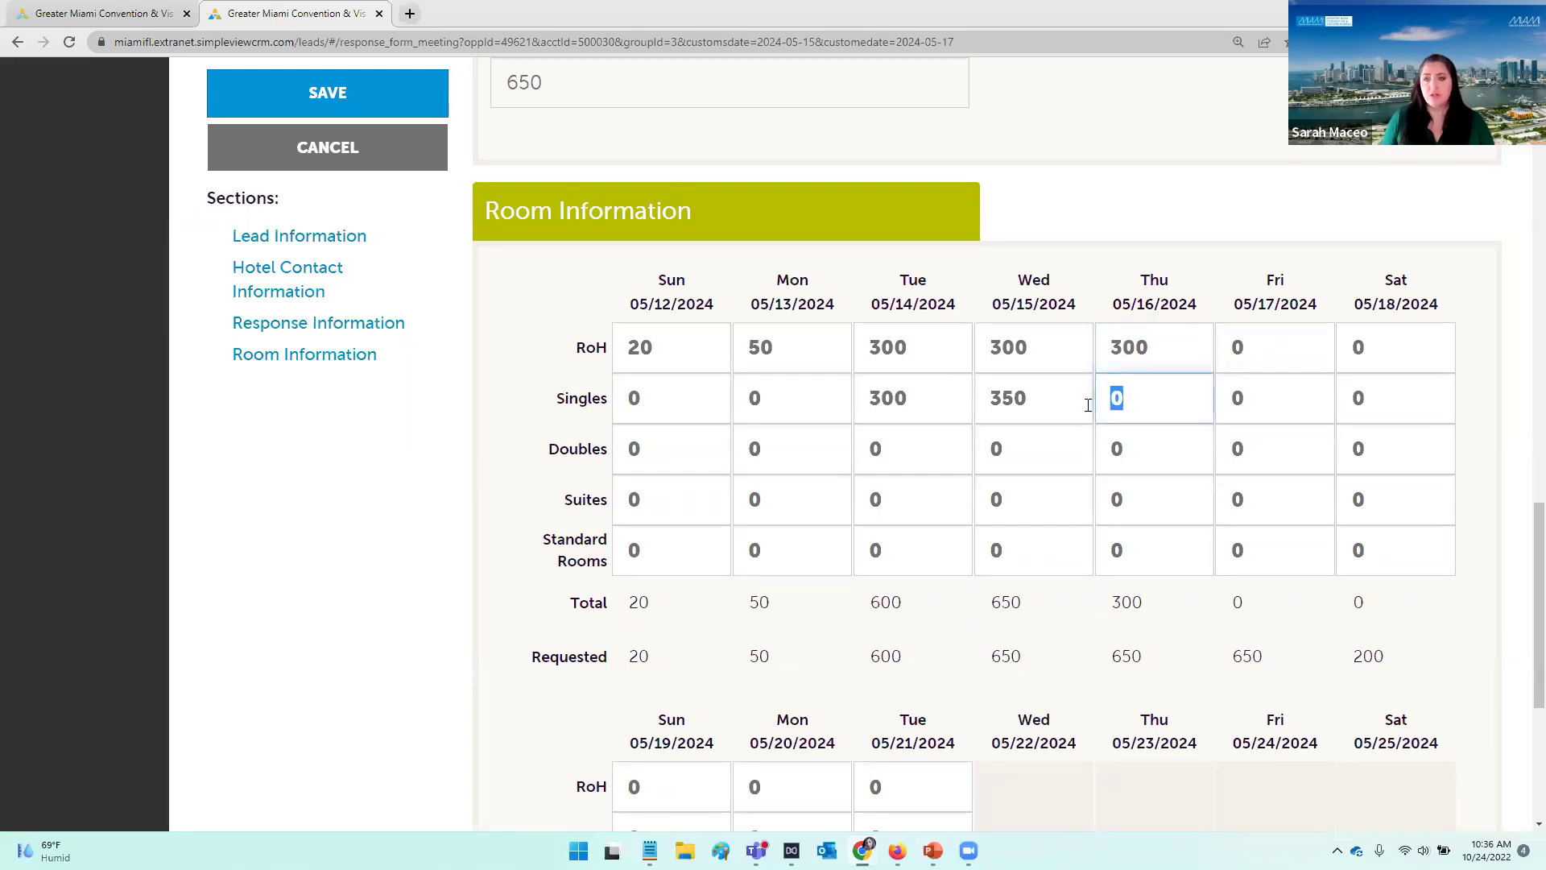
pyautogui.write('350')
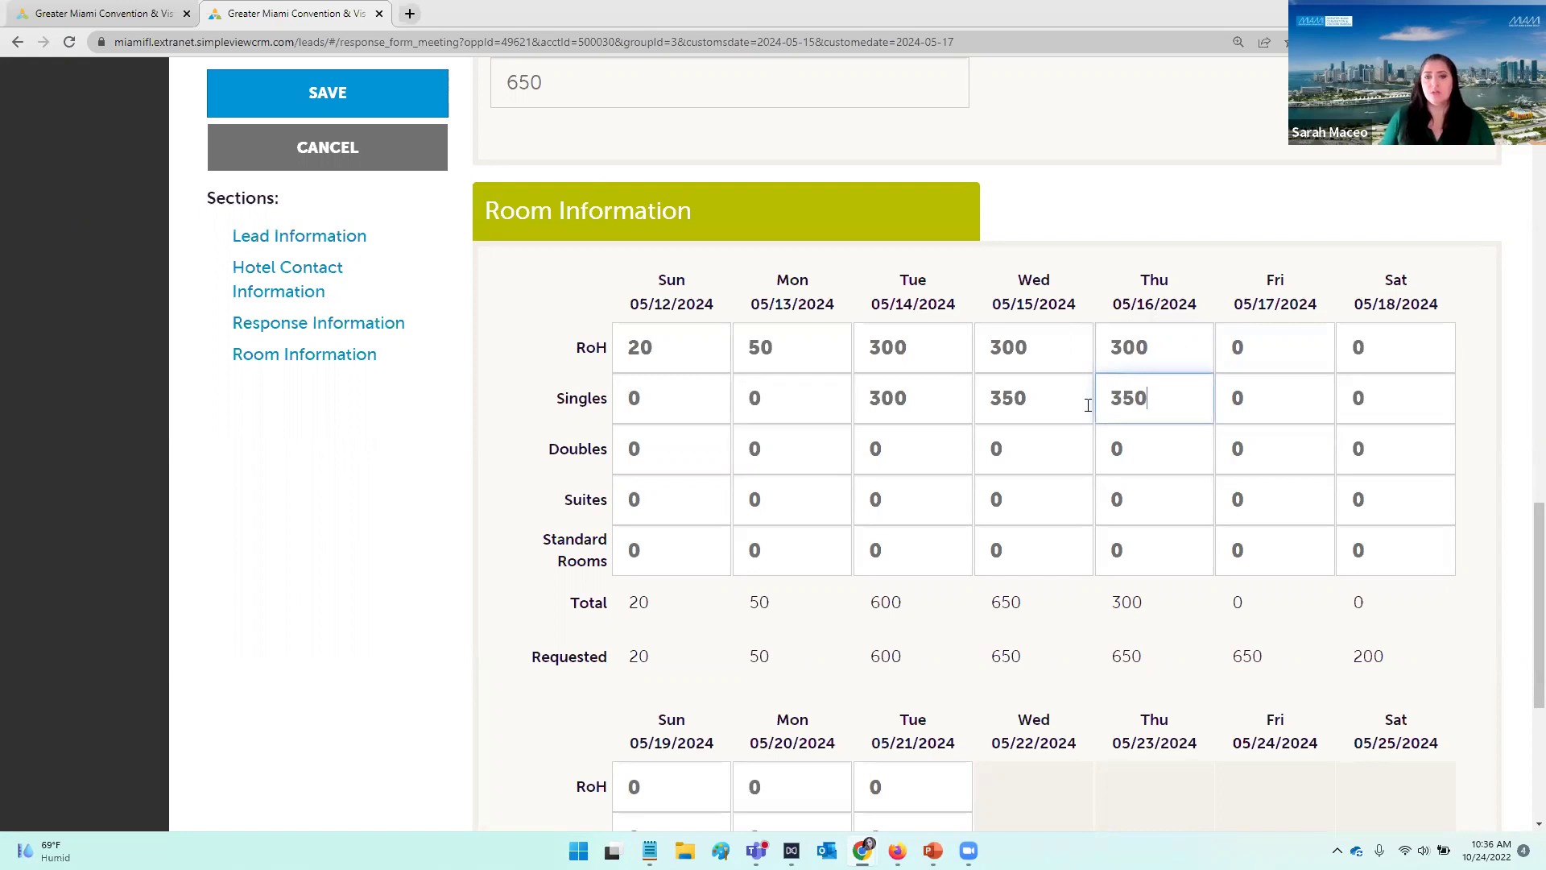
pyautogui.moveTo(1260, 400); pyautogui.dragTo(1228, 389)
pyautogui.click(1281, 354)
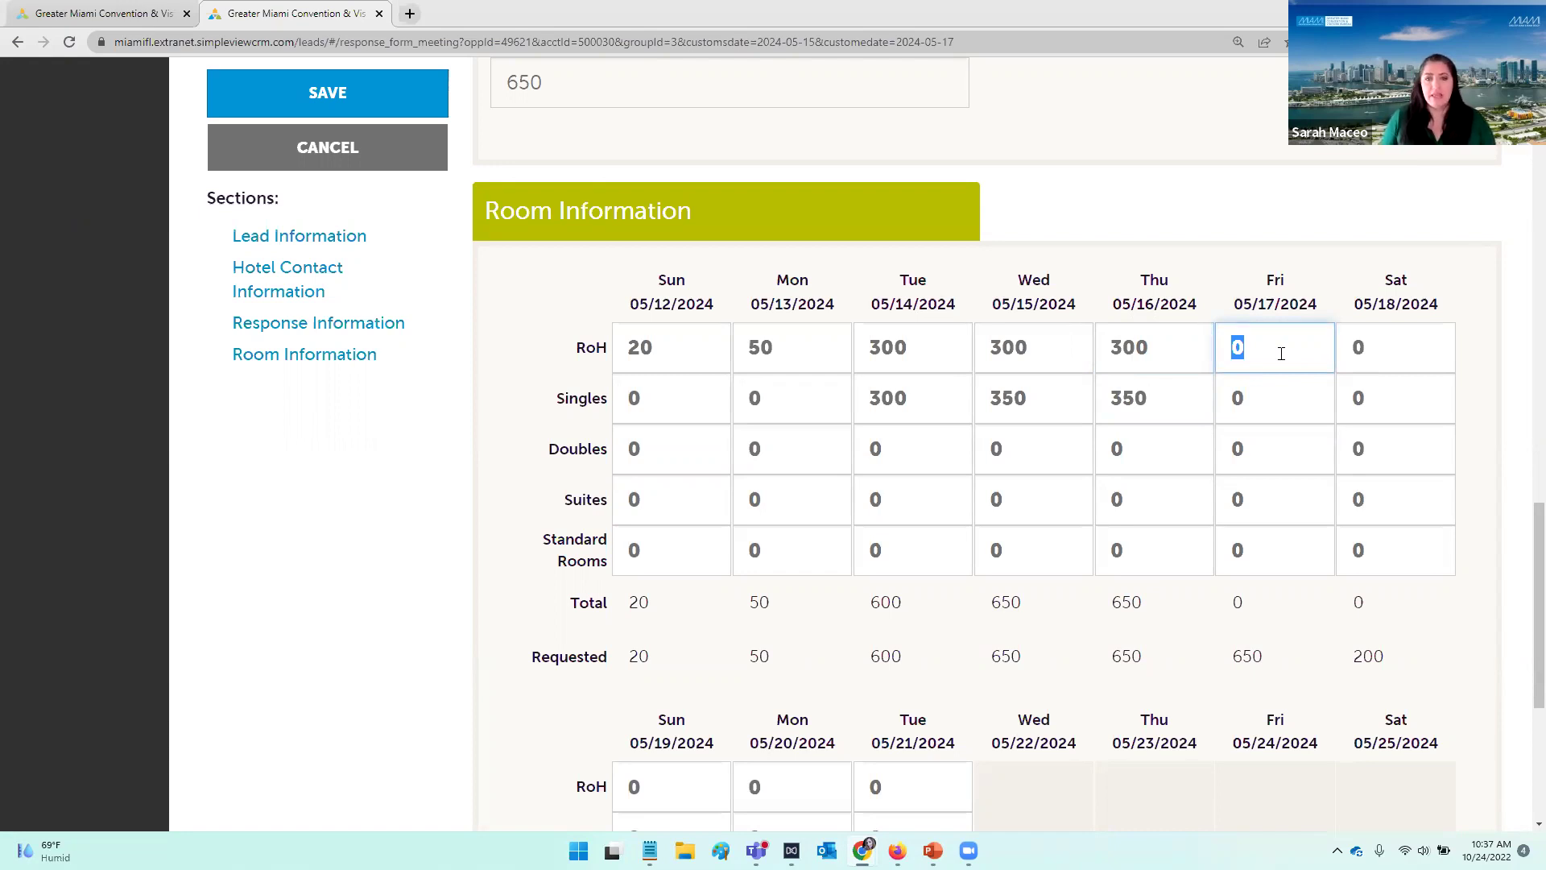
pyautogui.write('300')
pyautogui.click(1278, 392)
pyautogui.write('350')
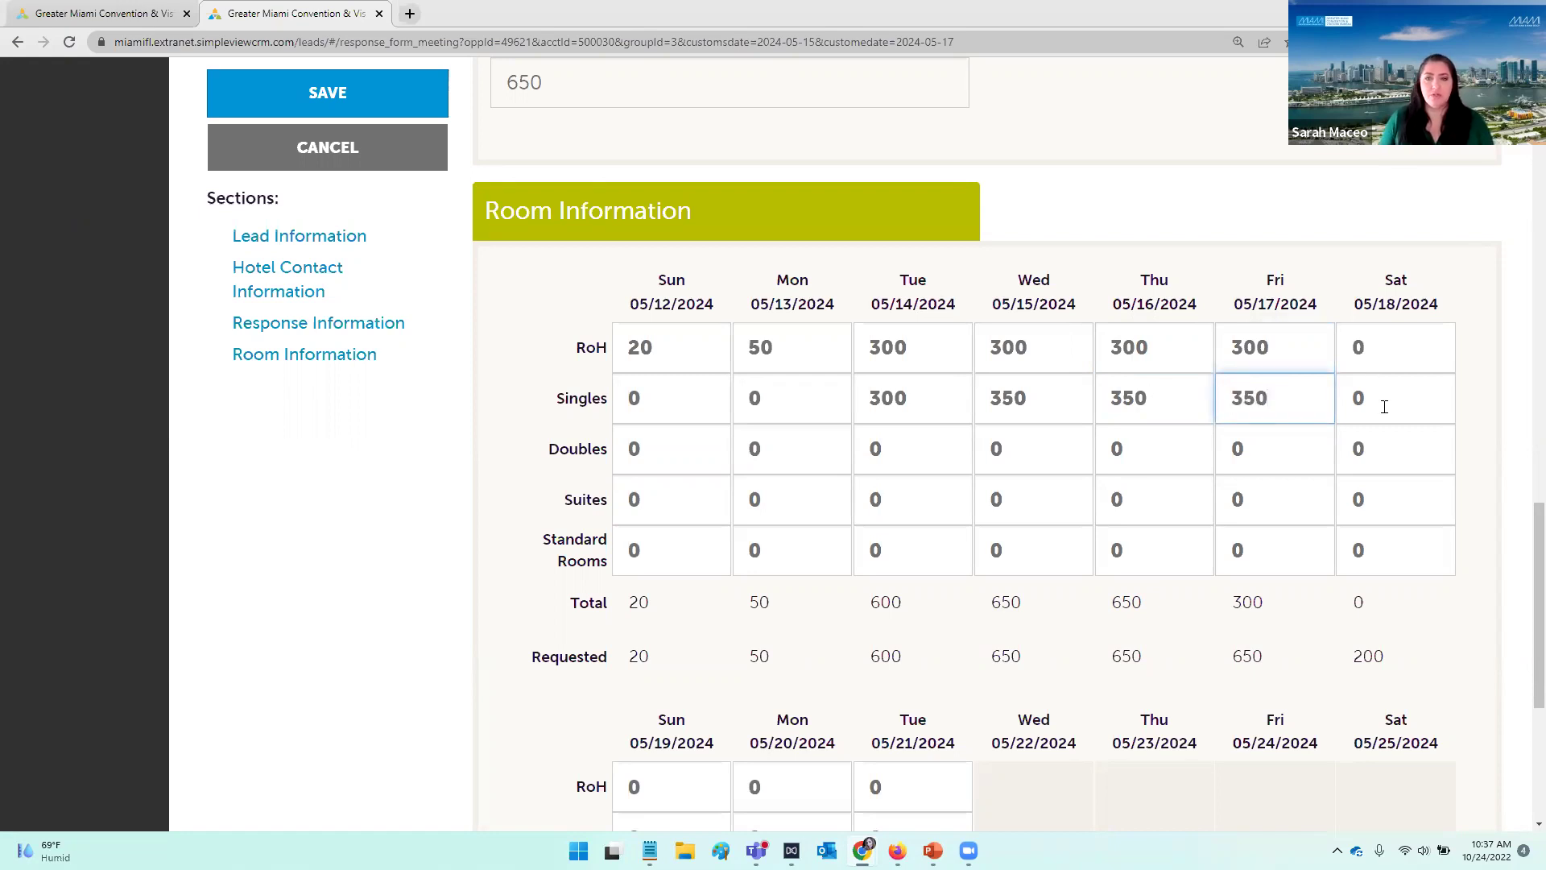
pyautogui.click(1365, 357)
pyautogui.write('200')
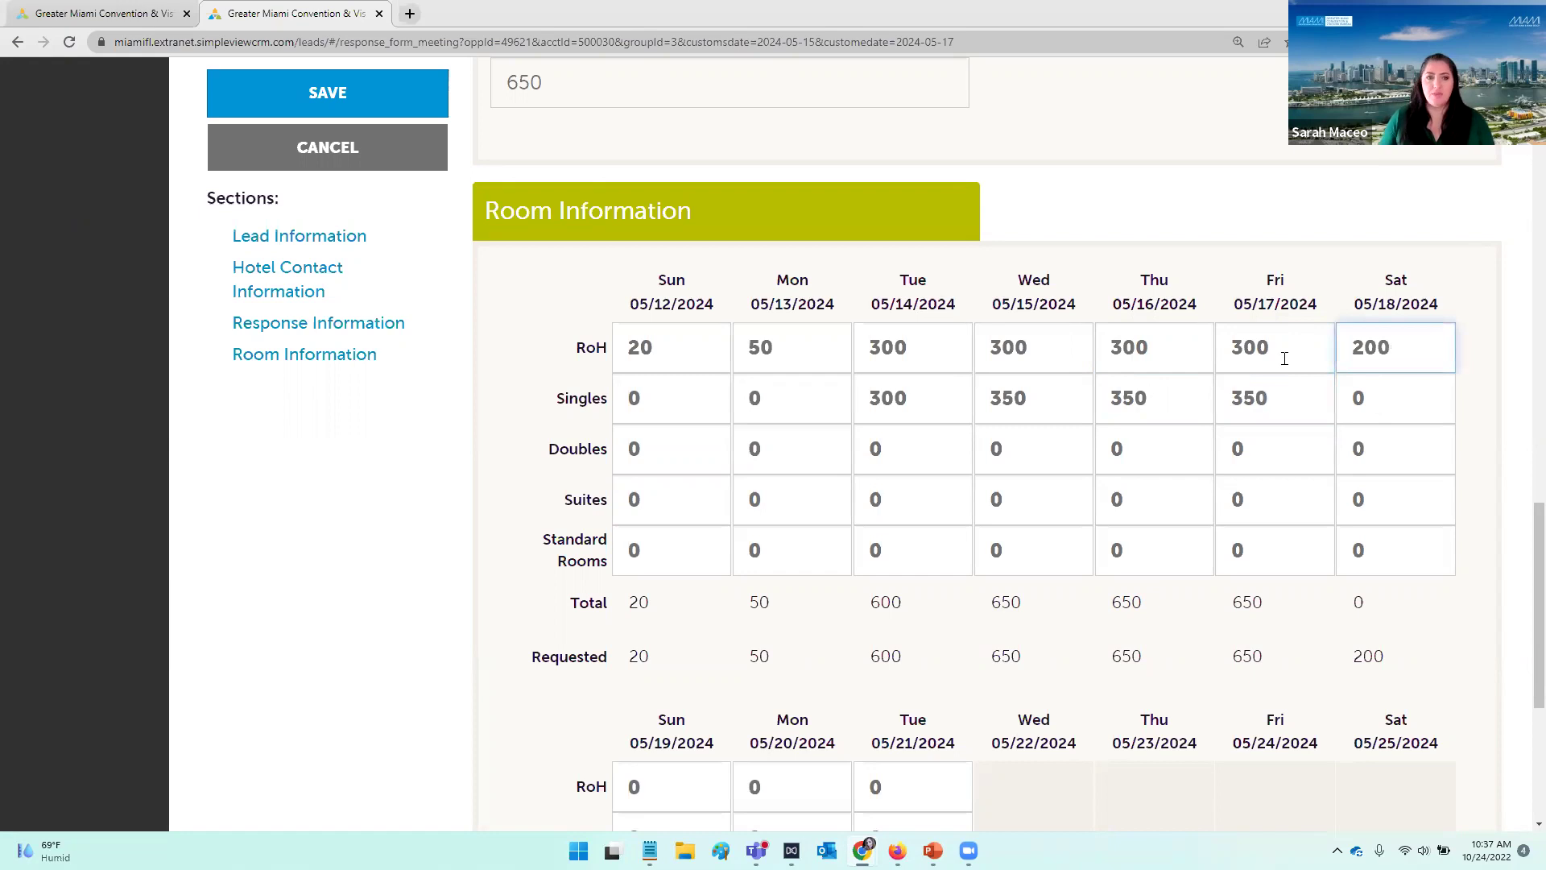
# Step: Enter RoH counts 100, 20 and 10 for 05/19–05/21 and review the room grid totals
pyautogui.scroll(-5, 1284, 358)
pyautogui.click(683, 429)
pyautogui.click(657, 394)
pyautogui.write('100')
pyautogui.press('Tab')
pyautogui.write('20')
pyautogui.press('Tab')
pyautogui.write('10')
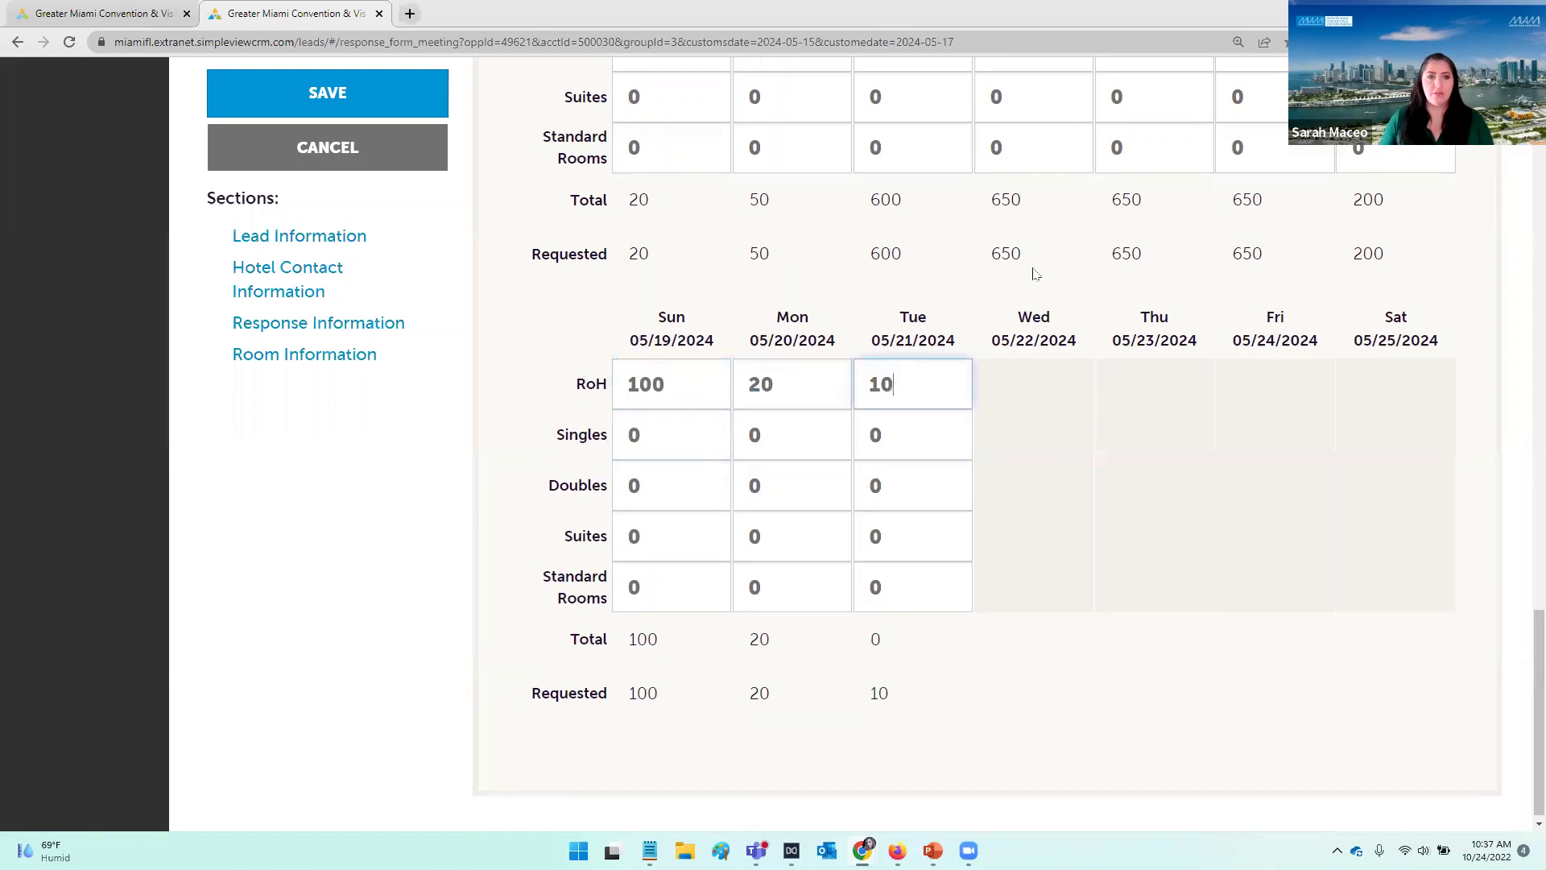
pyautogui.scroll(3, 1221, 511)
pyautogui.scroll(-2, 1184, 484)
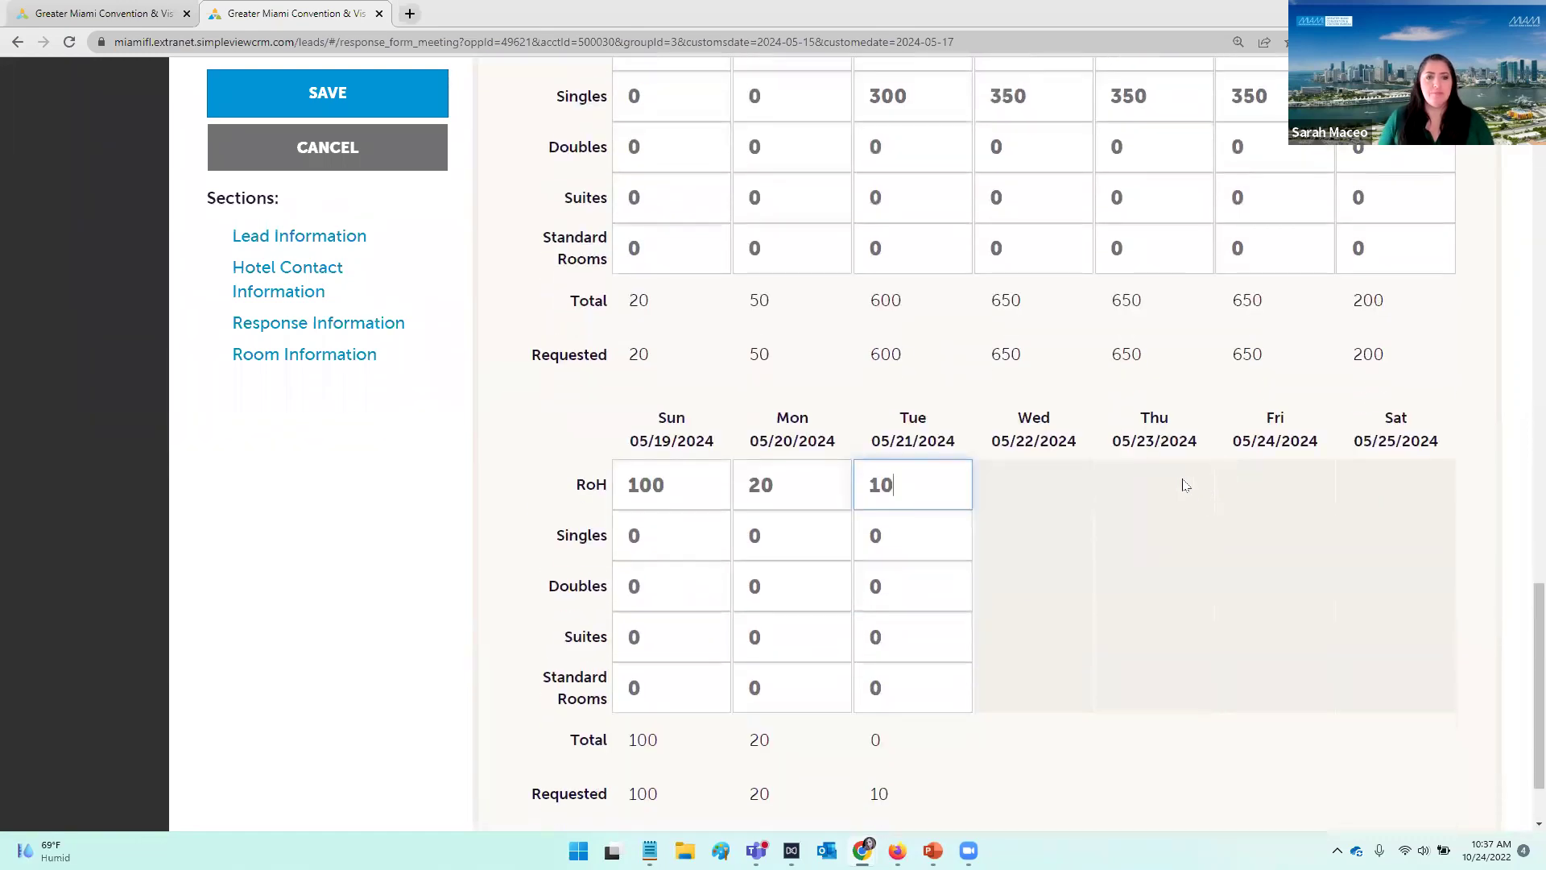
pyautogui.scroll(2, 1200, 499)
pyautogui.scroll(-3, 1208, 501)
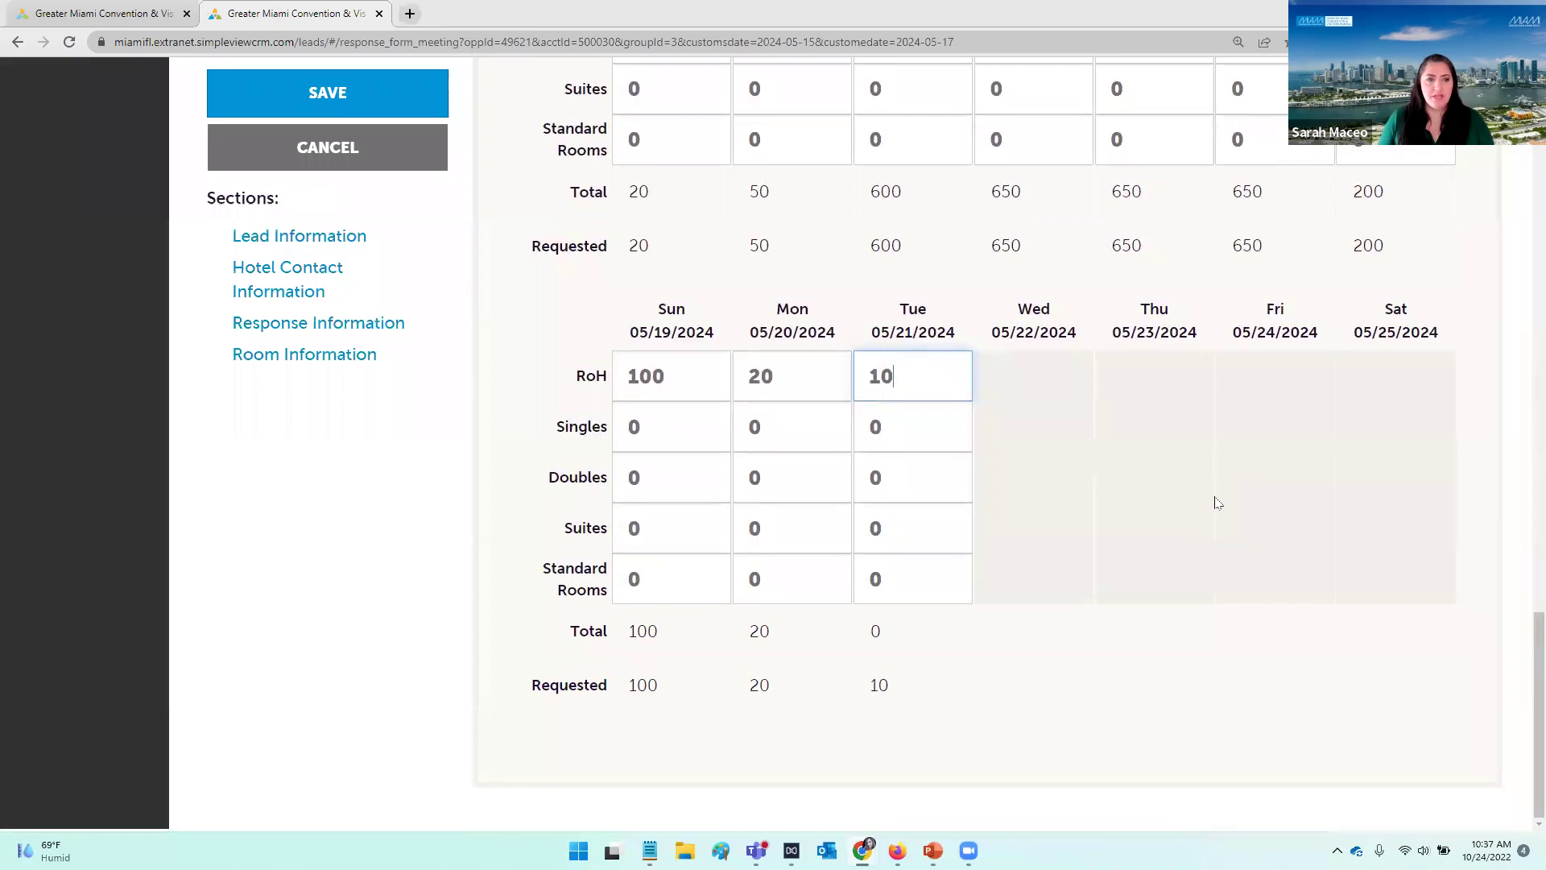
pyautogui.scroll(10, 1217, 502)
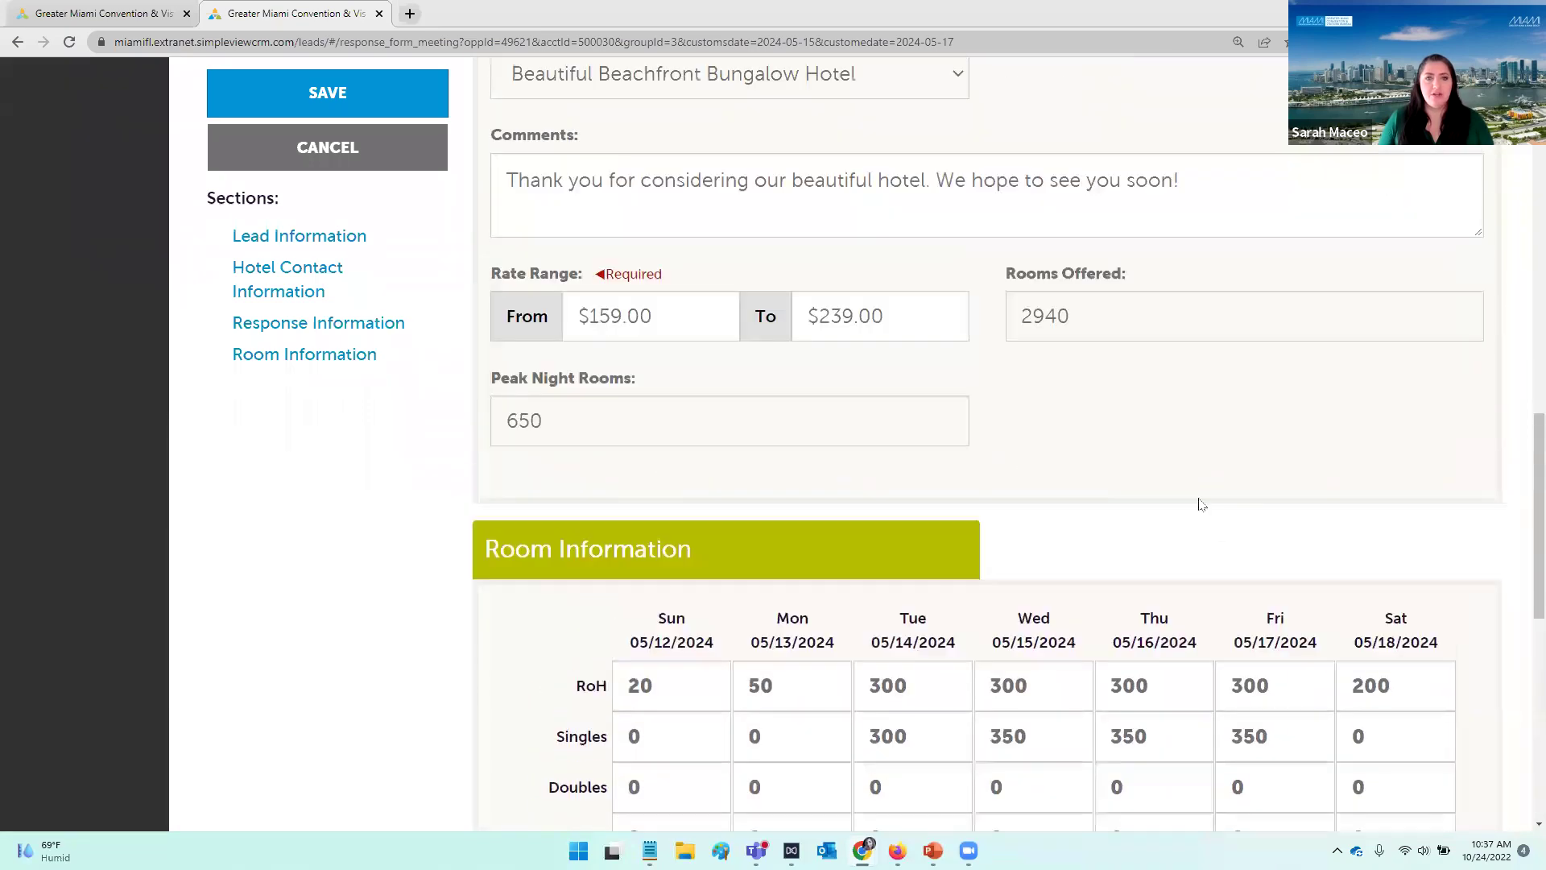
pyautogui.scroll(1, 1183, 483)
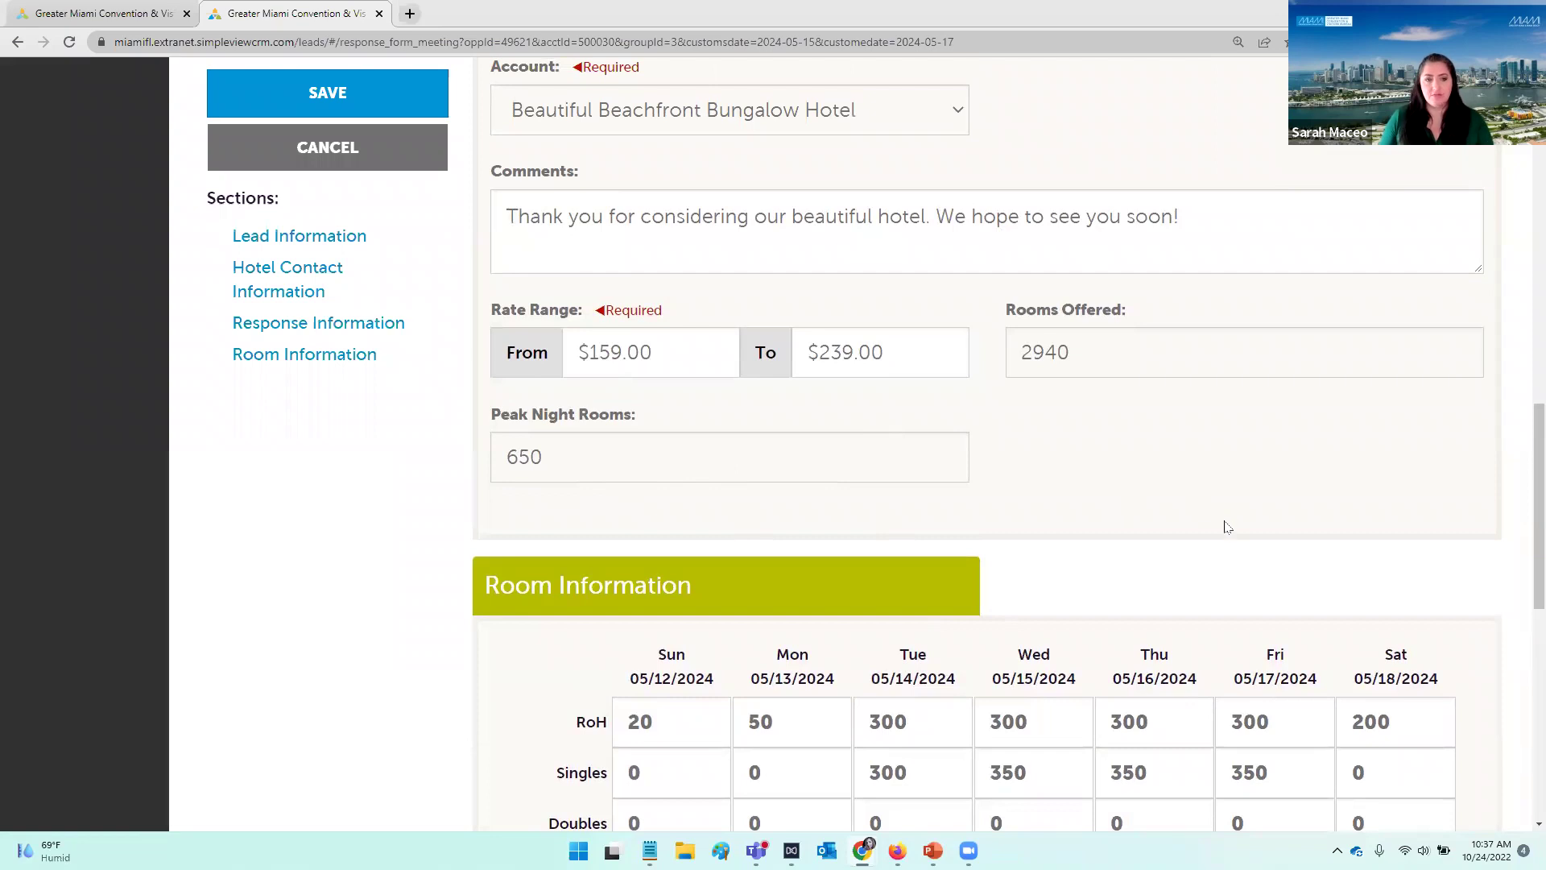
pyautogui.scroll(-10, 1226, 515)
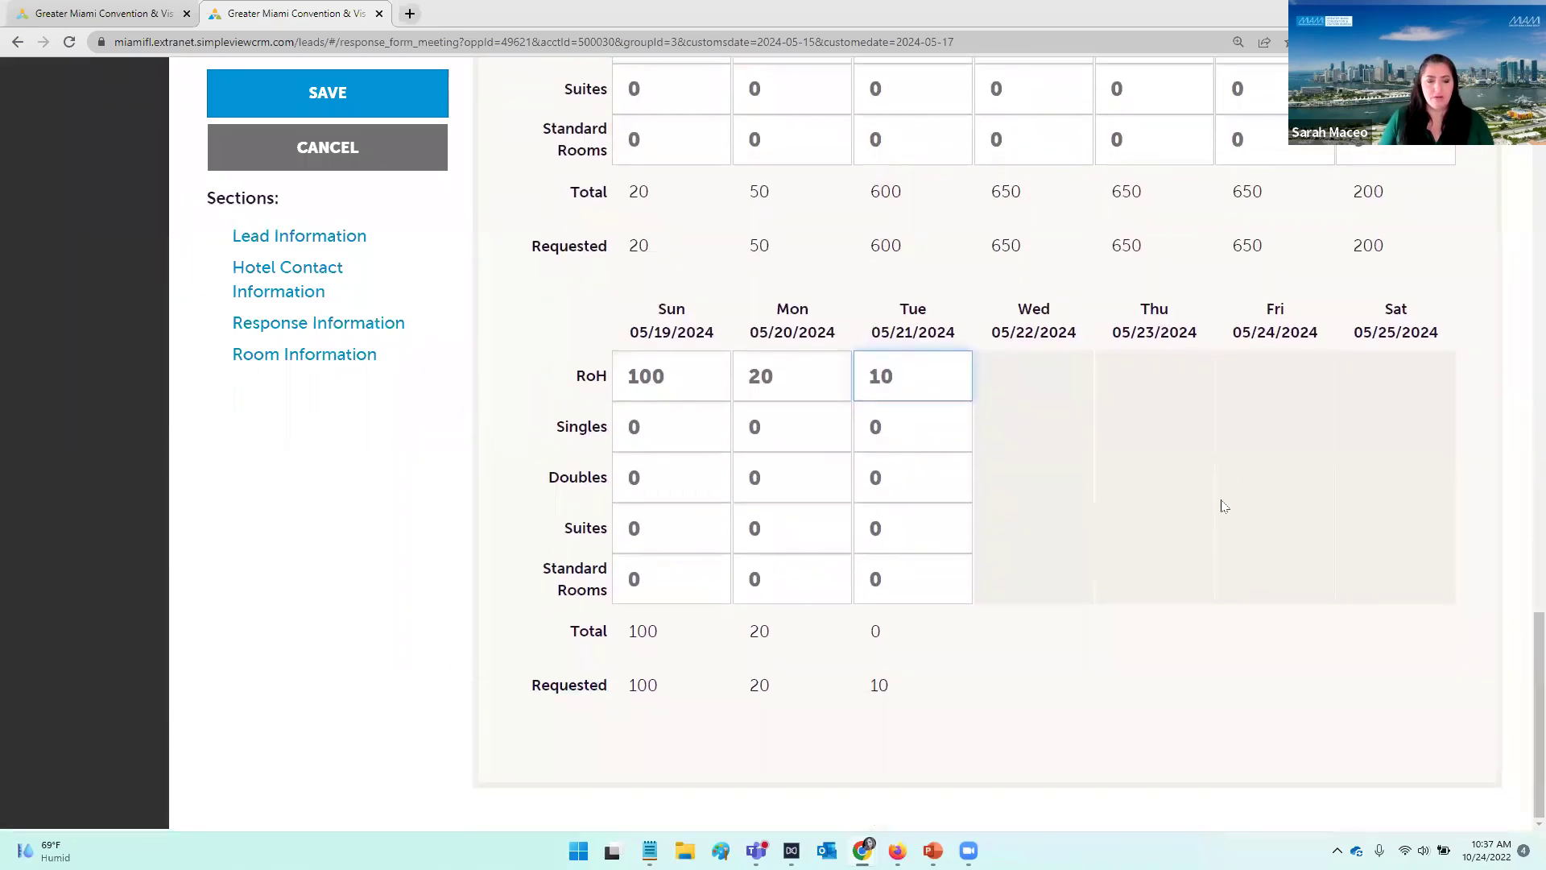
pyautogui.scroll(20, 1218, 492)
pyautogui.scroll(3, 815, 380)
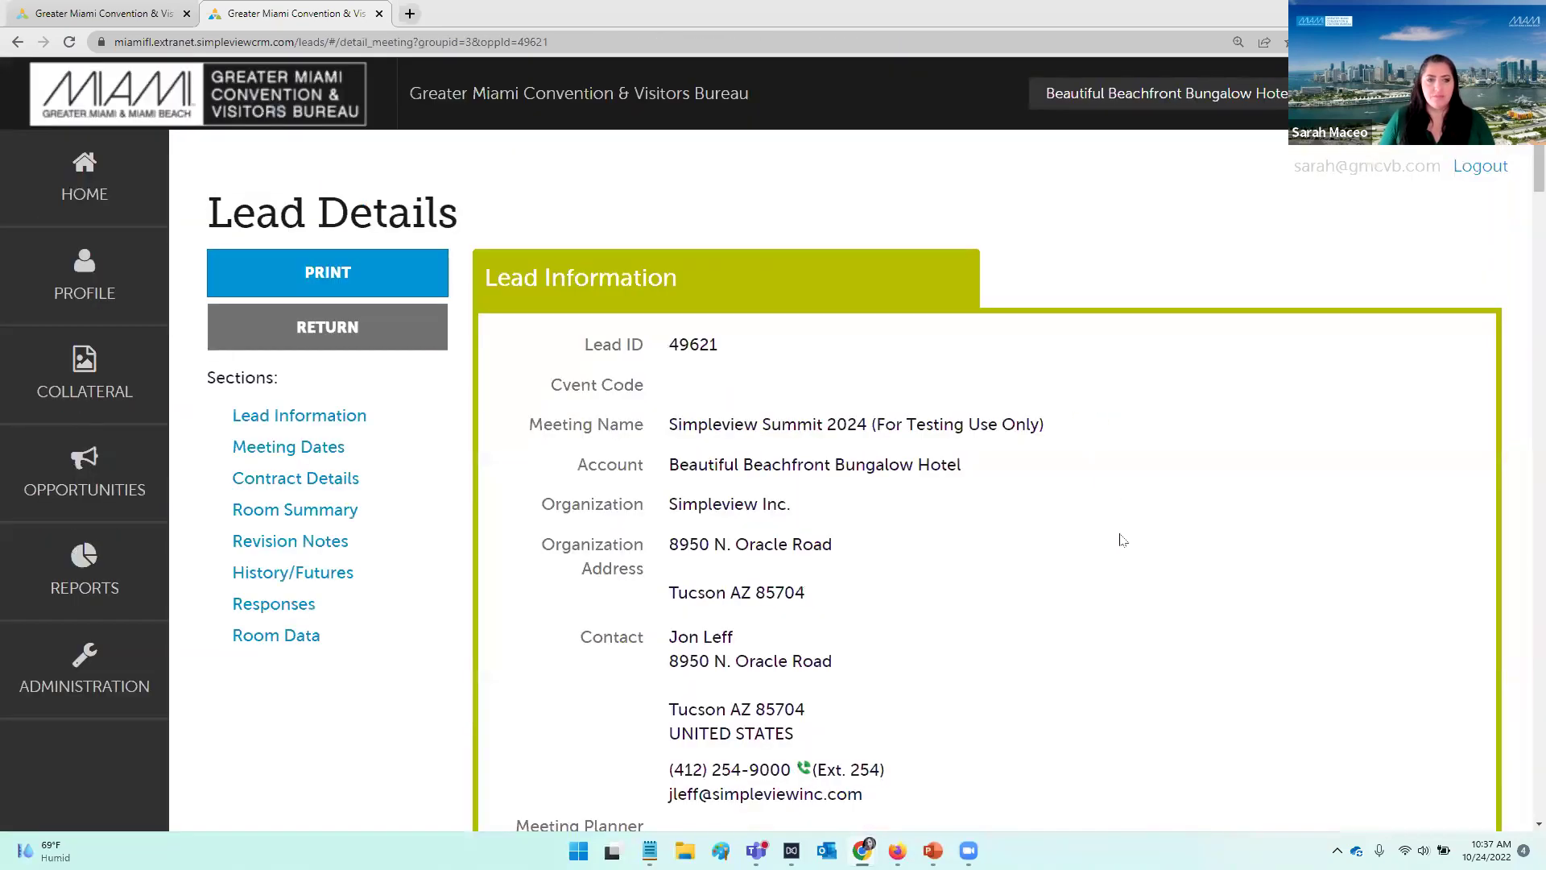
# Step: Scroll Lead Details down to the response log showing the pursued 05/15–05/17 response
pyautogui.scroll(-14, 1131, 537)
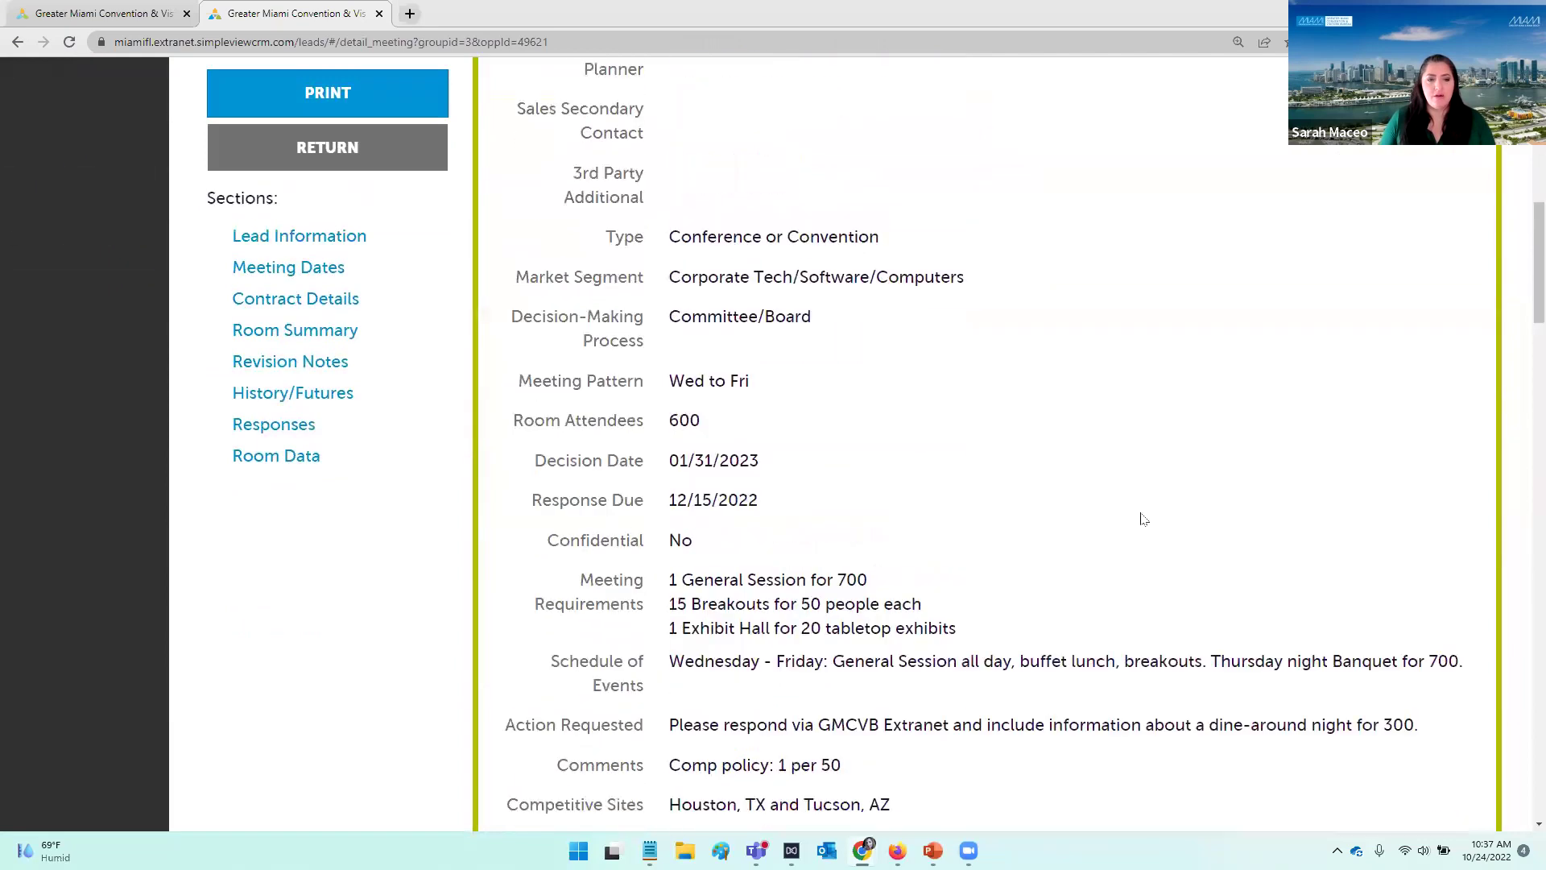
pyautogui.scroll(-8, 1140, 519)
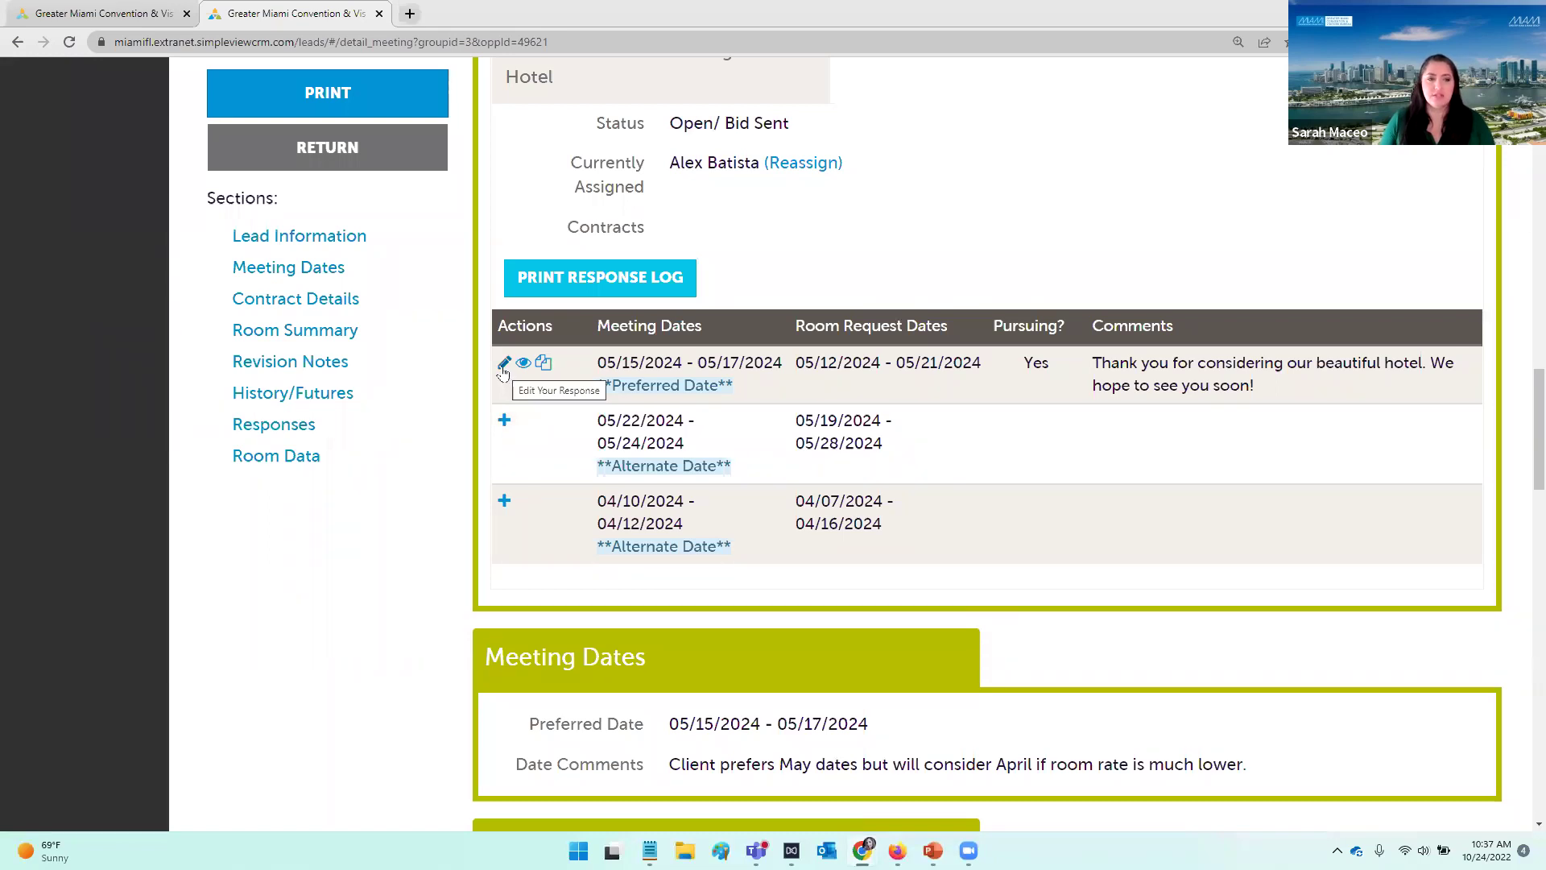
pyautogui.click(502, 367)
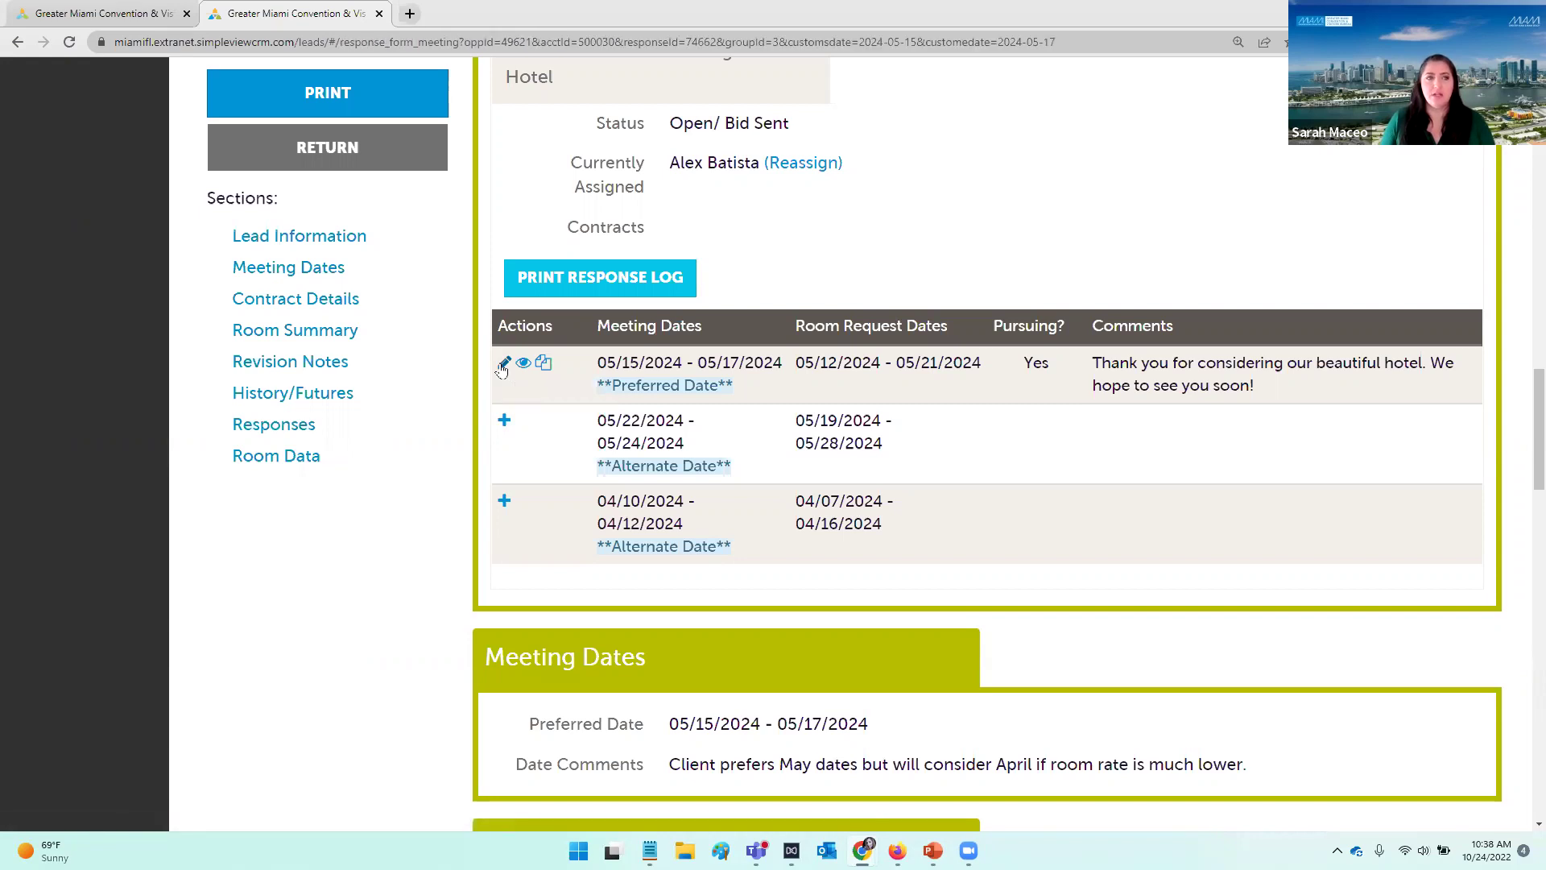
pyautogui.scroll(-5, 966, 427)
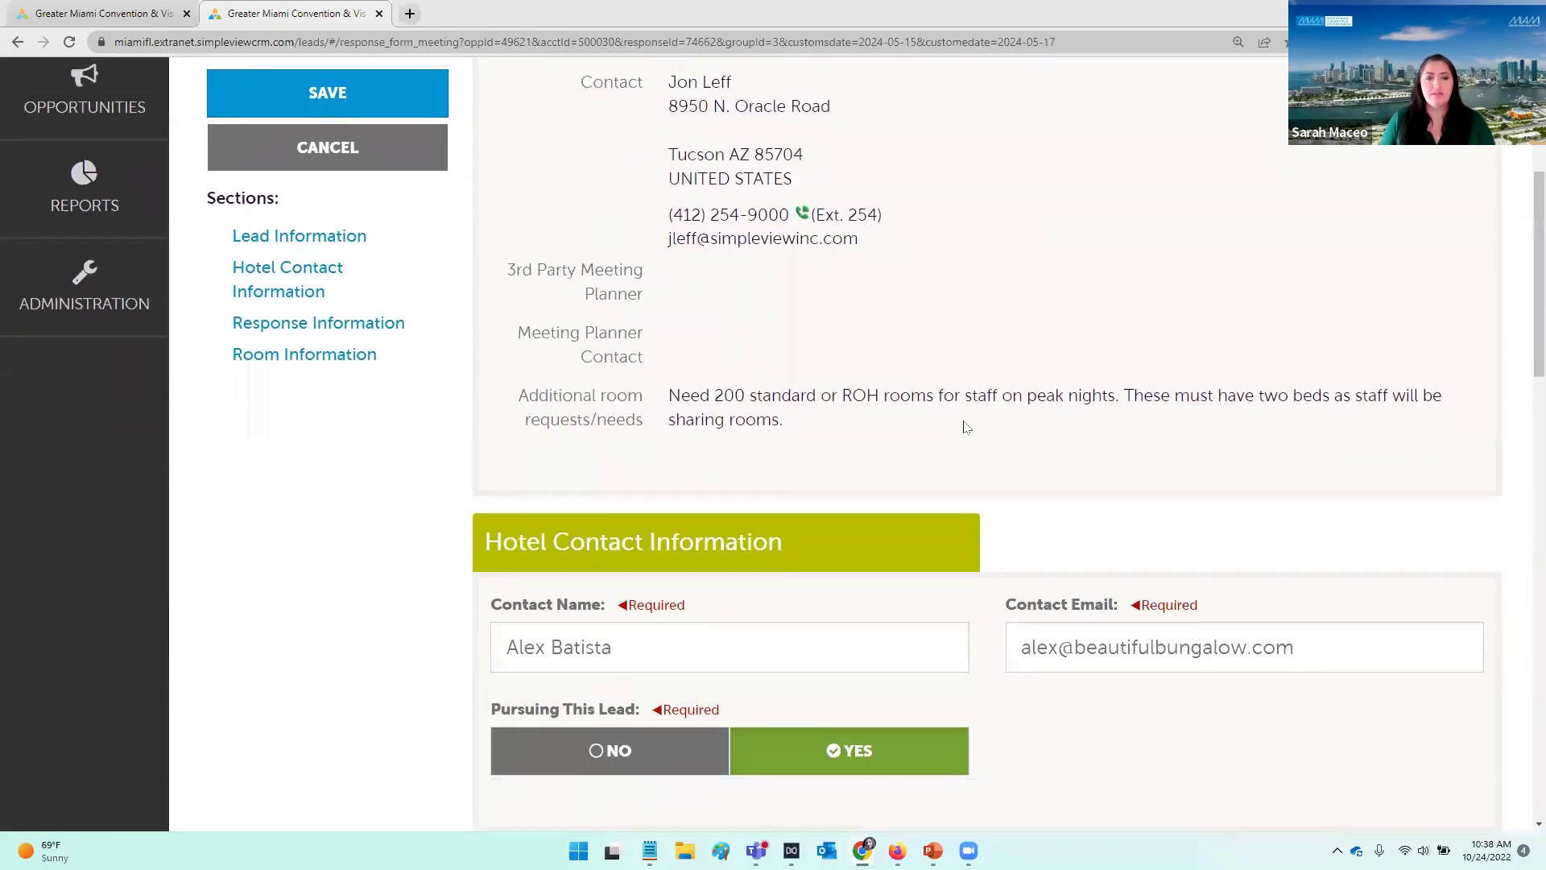
pyautogui.scroll(-10, 966, 427)
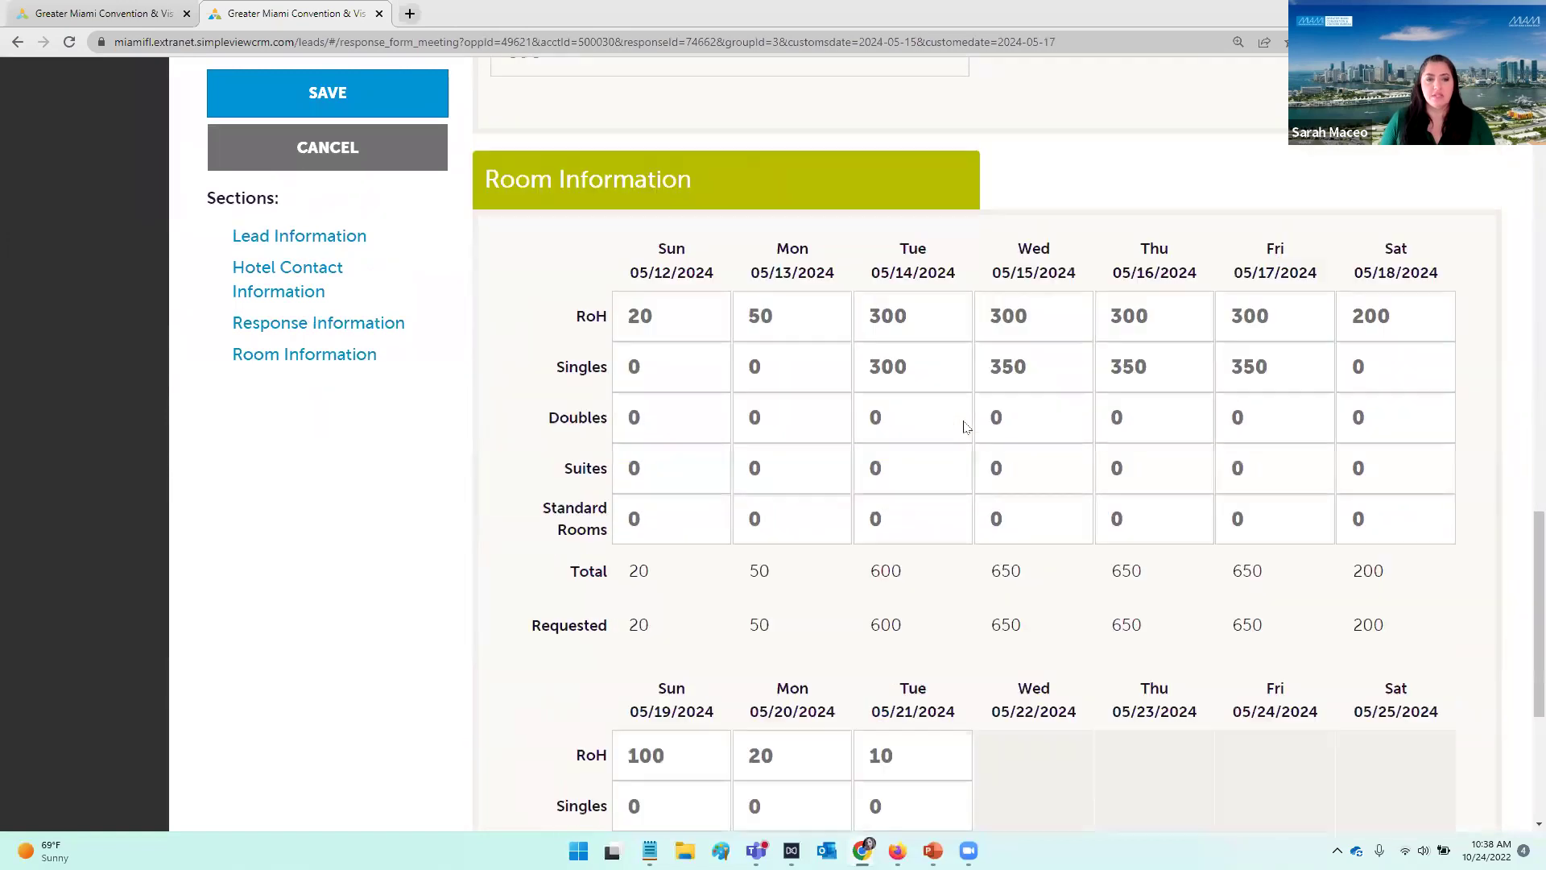
pyautogui.scroll(-5, 967, 427)
pyautogui.click(418, 165)
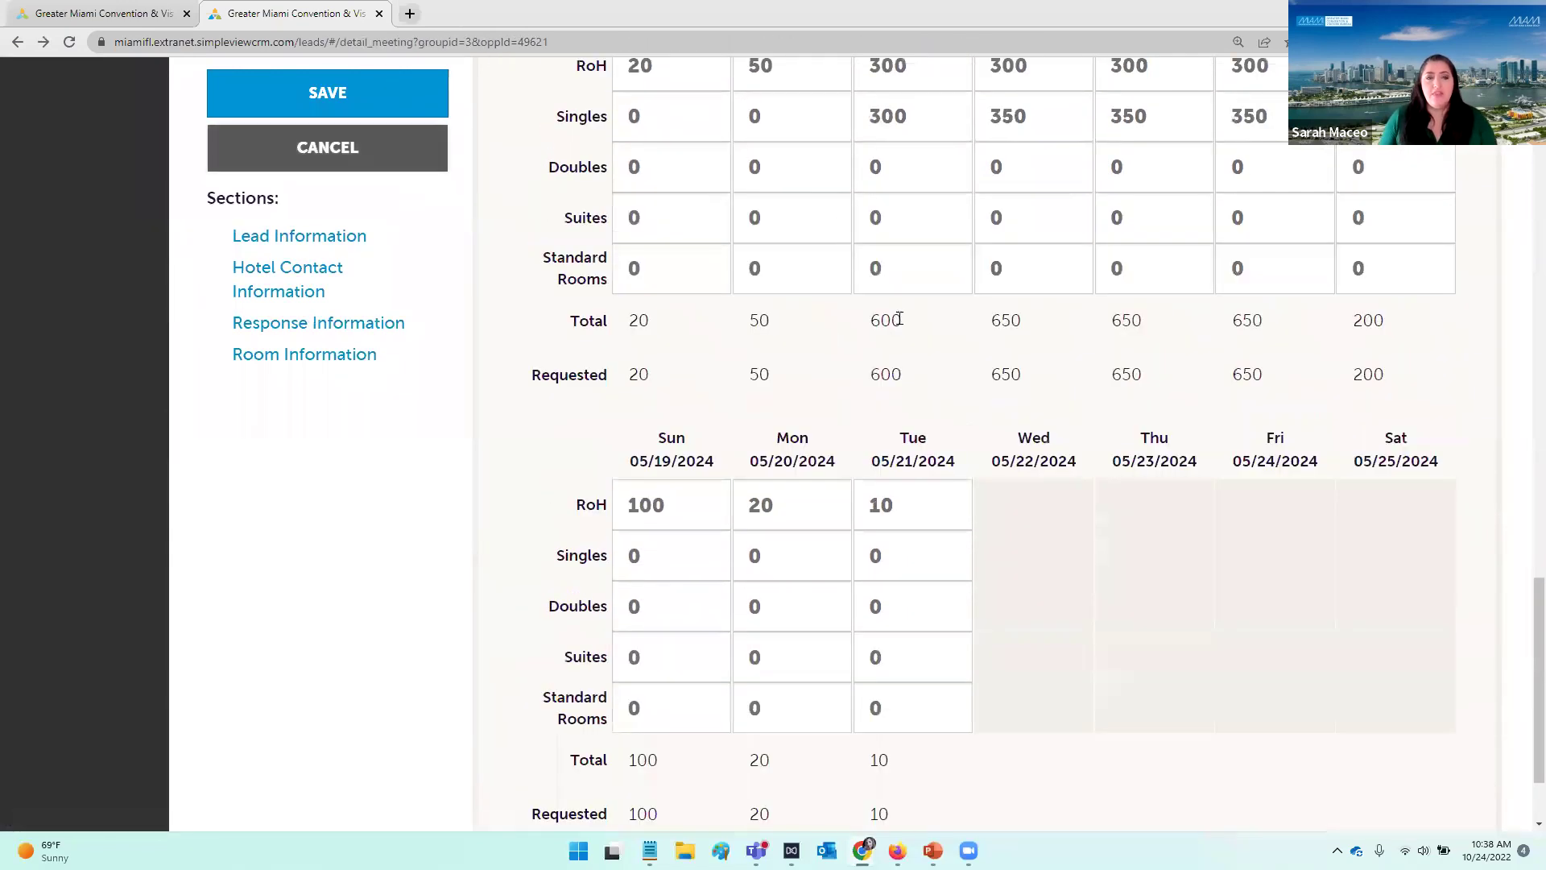
pyautogui.scroll(-3, 902, 326)
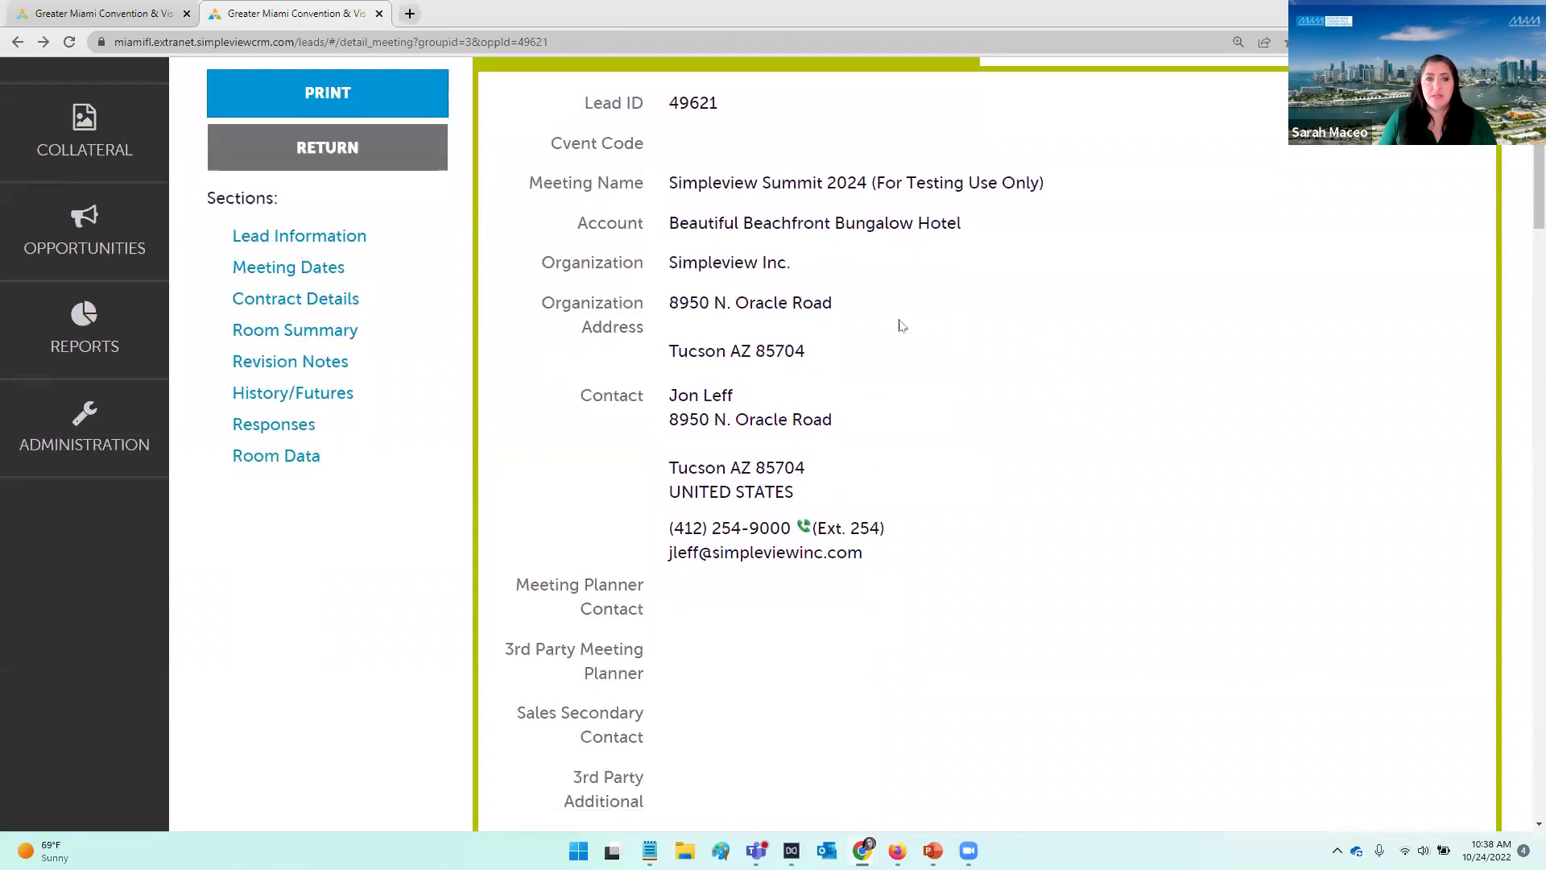
pyautogui.scroll(-1, 879, 335)
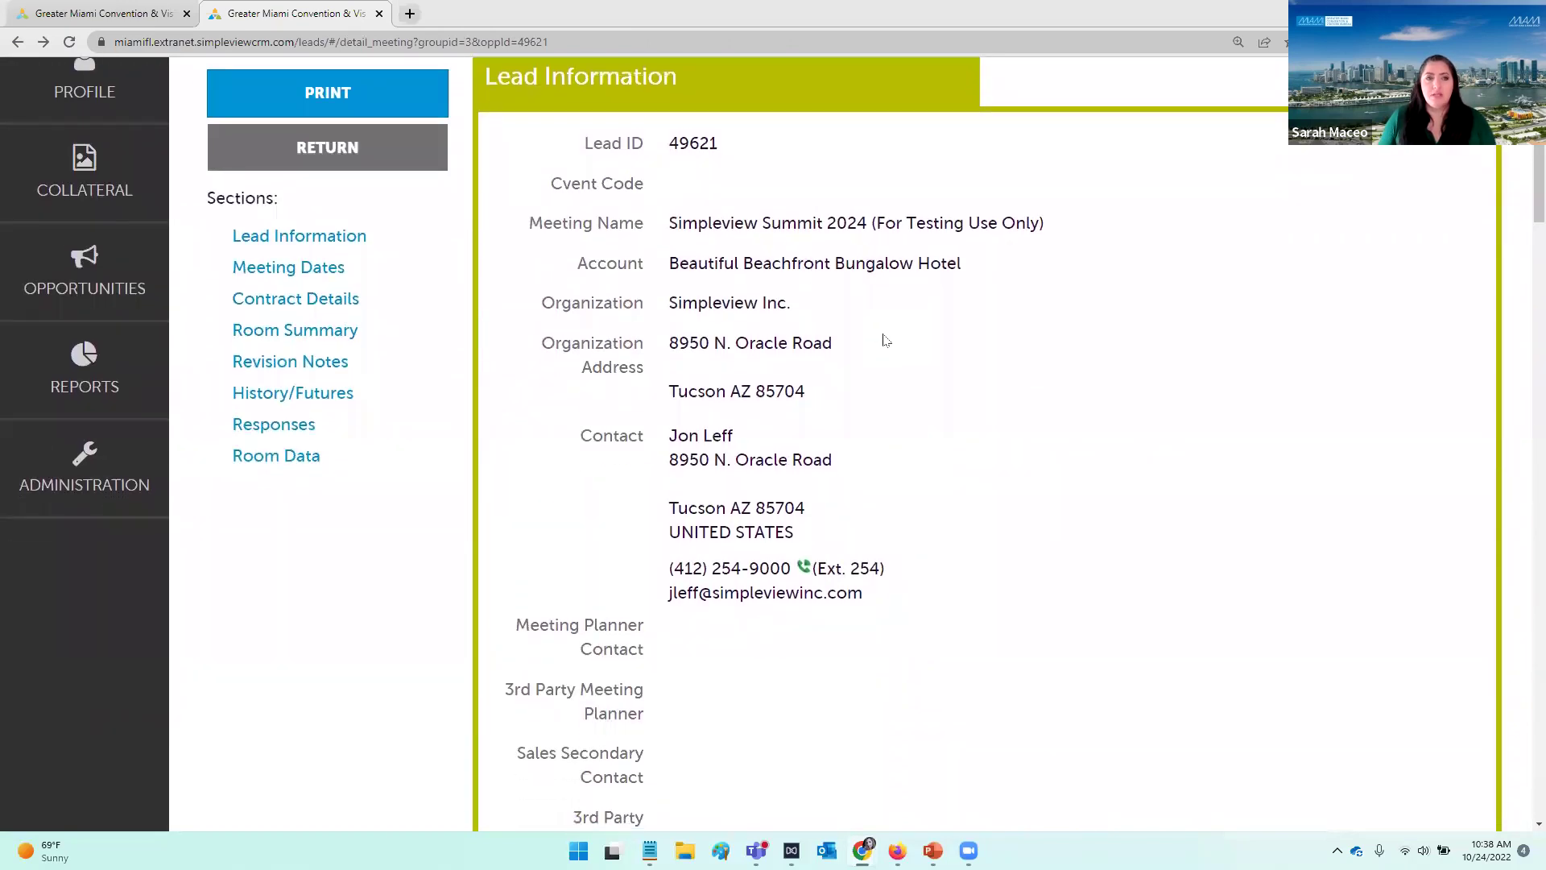
pyautogui.scroll(1, 884, 339)
pyautogui.scroll(1, 887, 339)
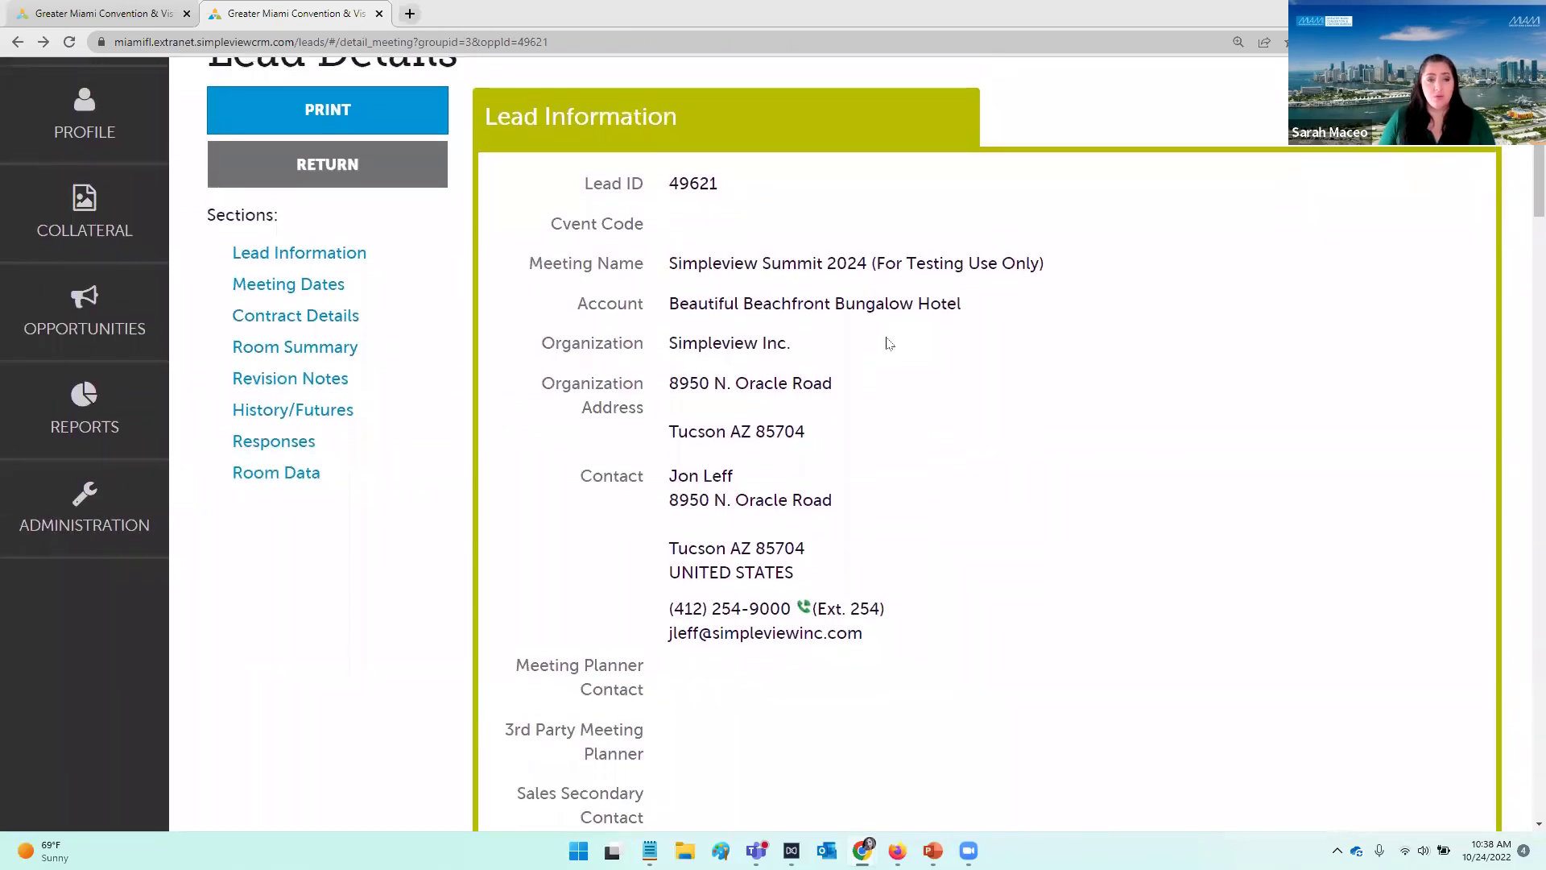
pyautogui.scroll(-12, 894, 371)
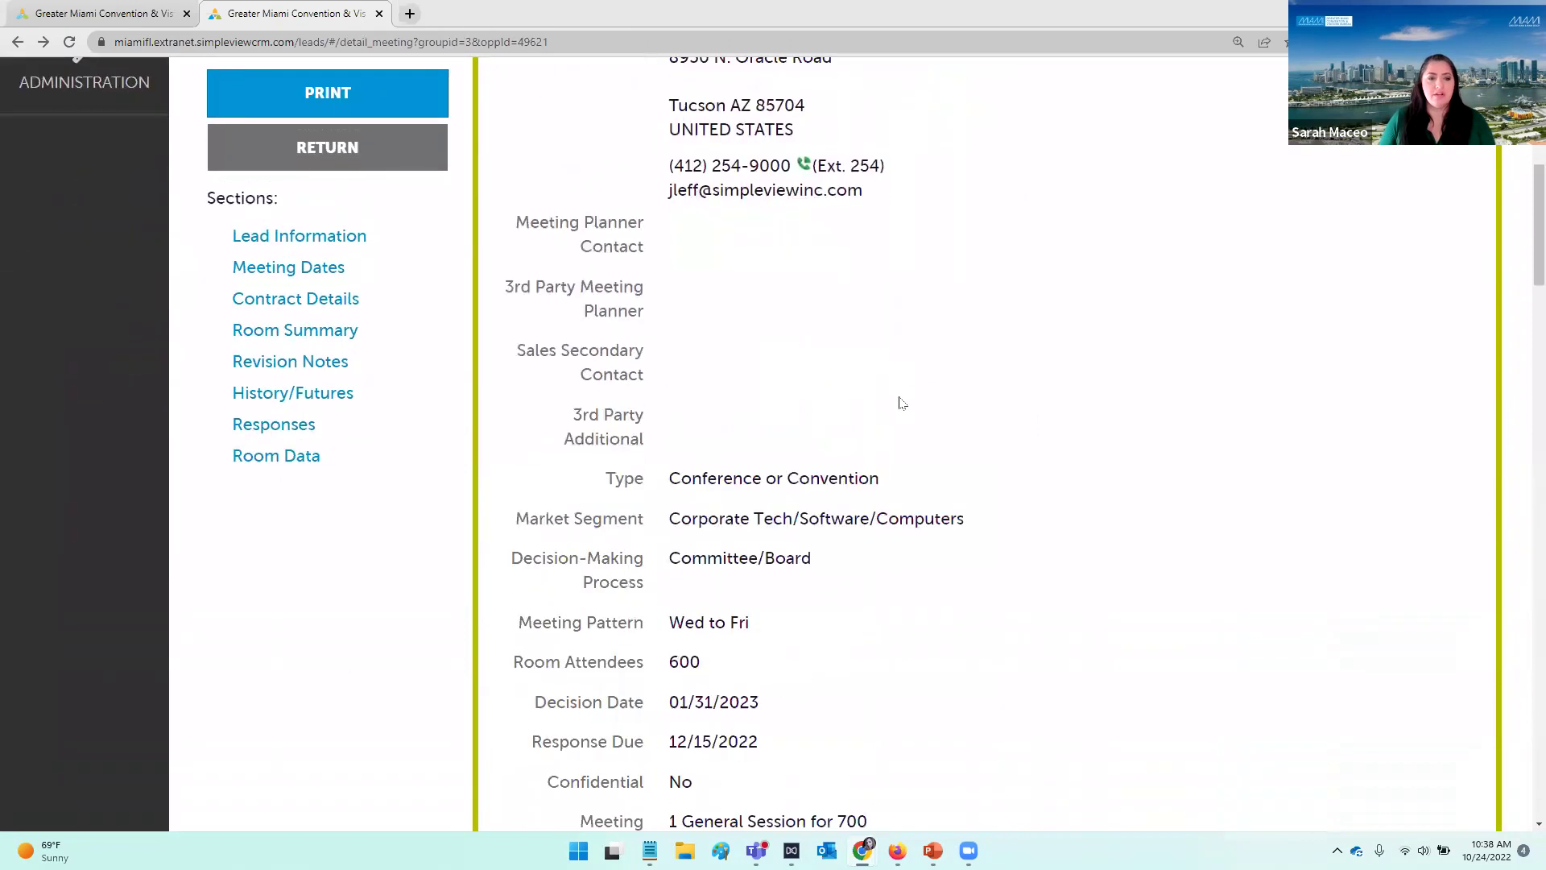
pyautogui.scroll(-8, 905, 404)
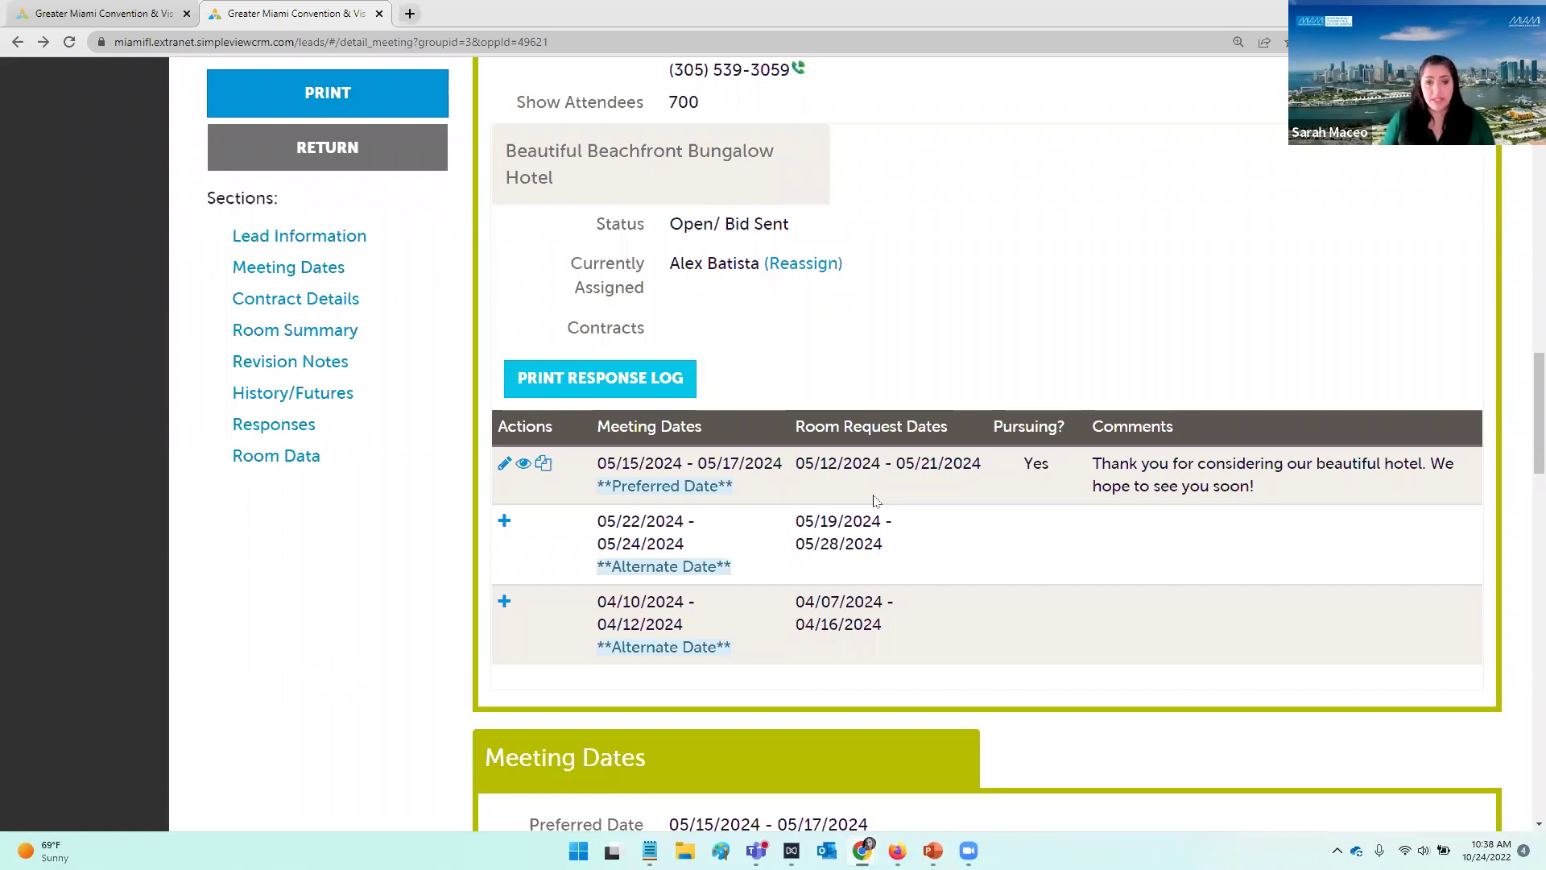
pyautogui.scroll(-1, 970, 387)
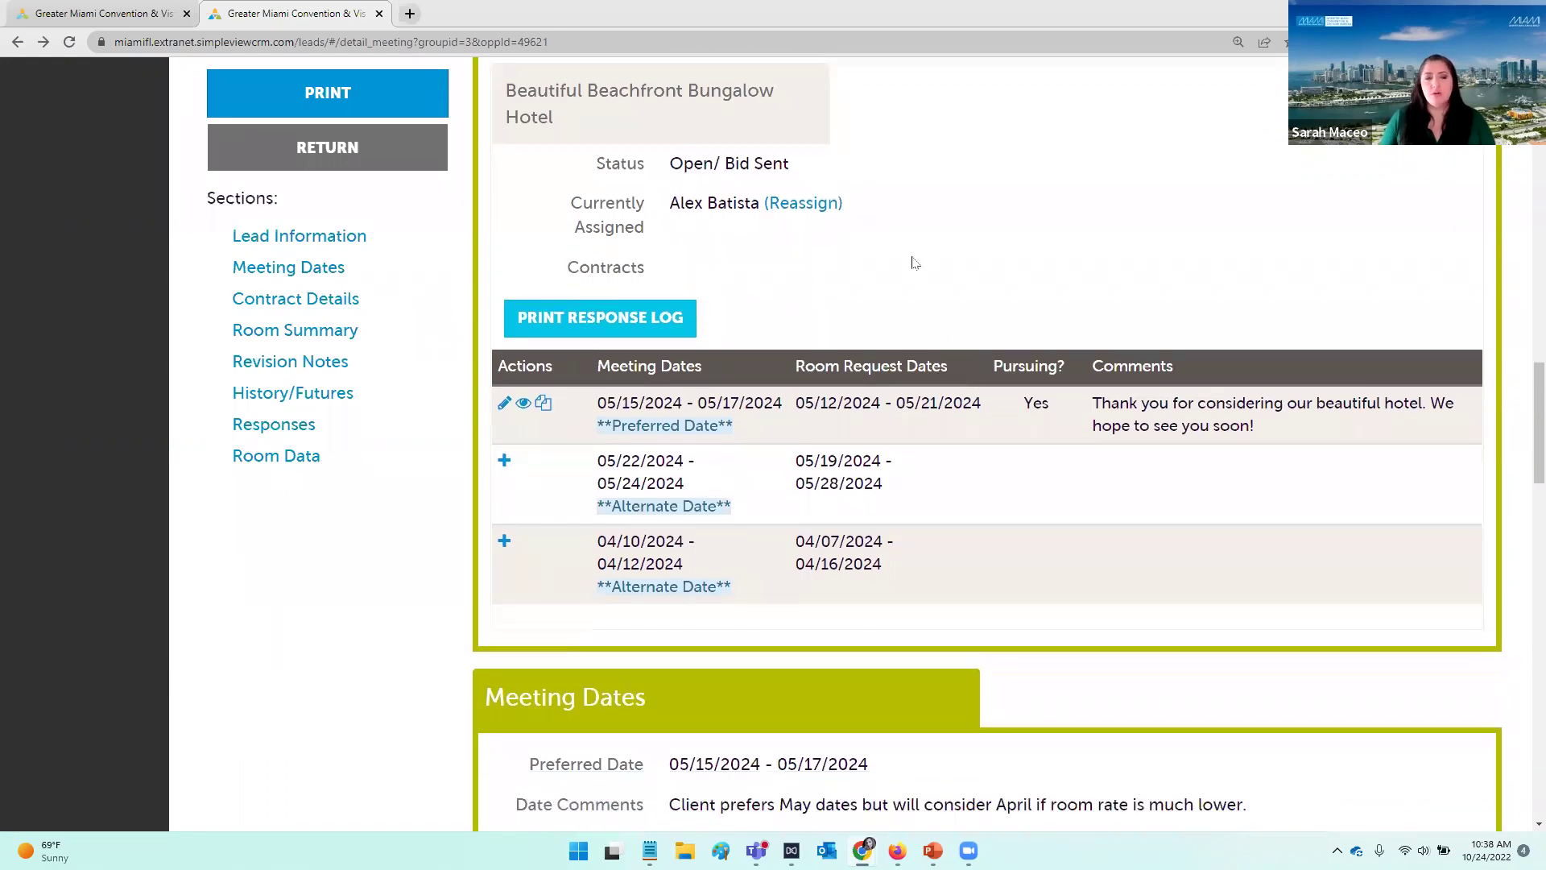
pyautogui.scroll(-2, 881, 245)
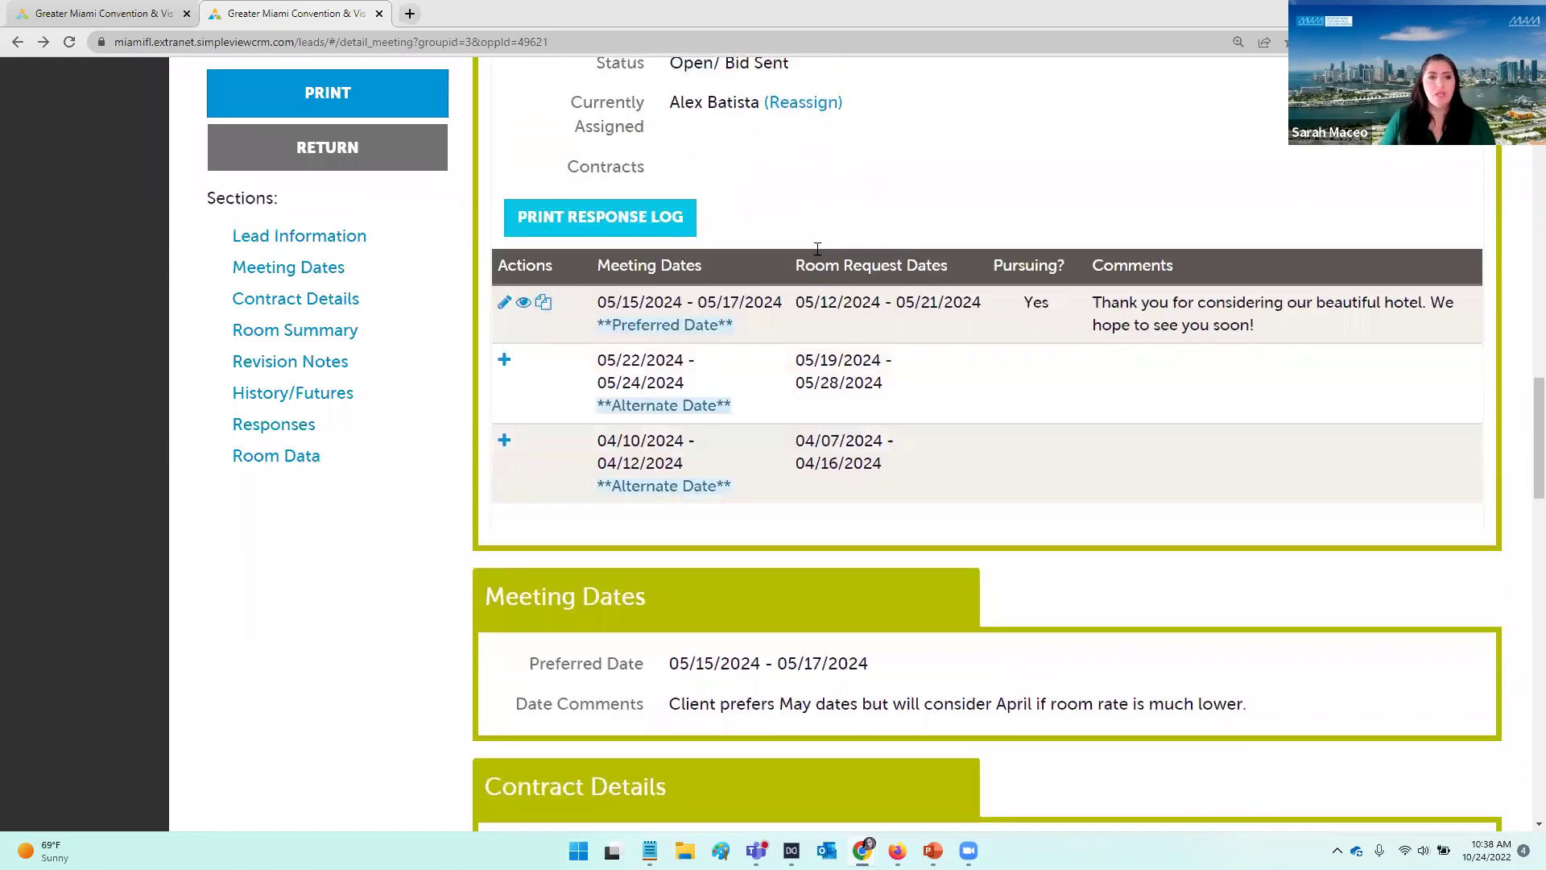
# Step: Start the 05/22 alternate-date response with the hotel contact's name and e-mail, marked No
pyautogui.click(505, 362)
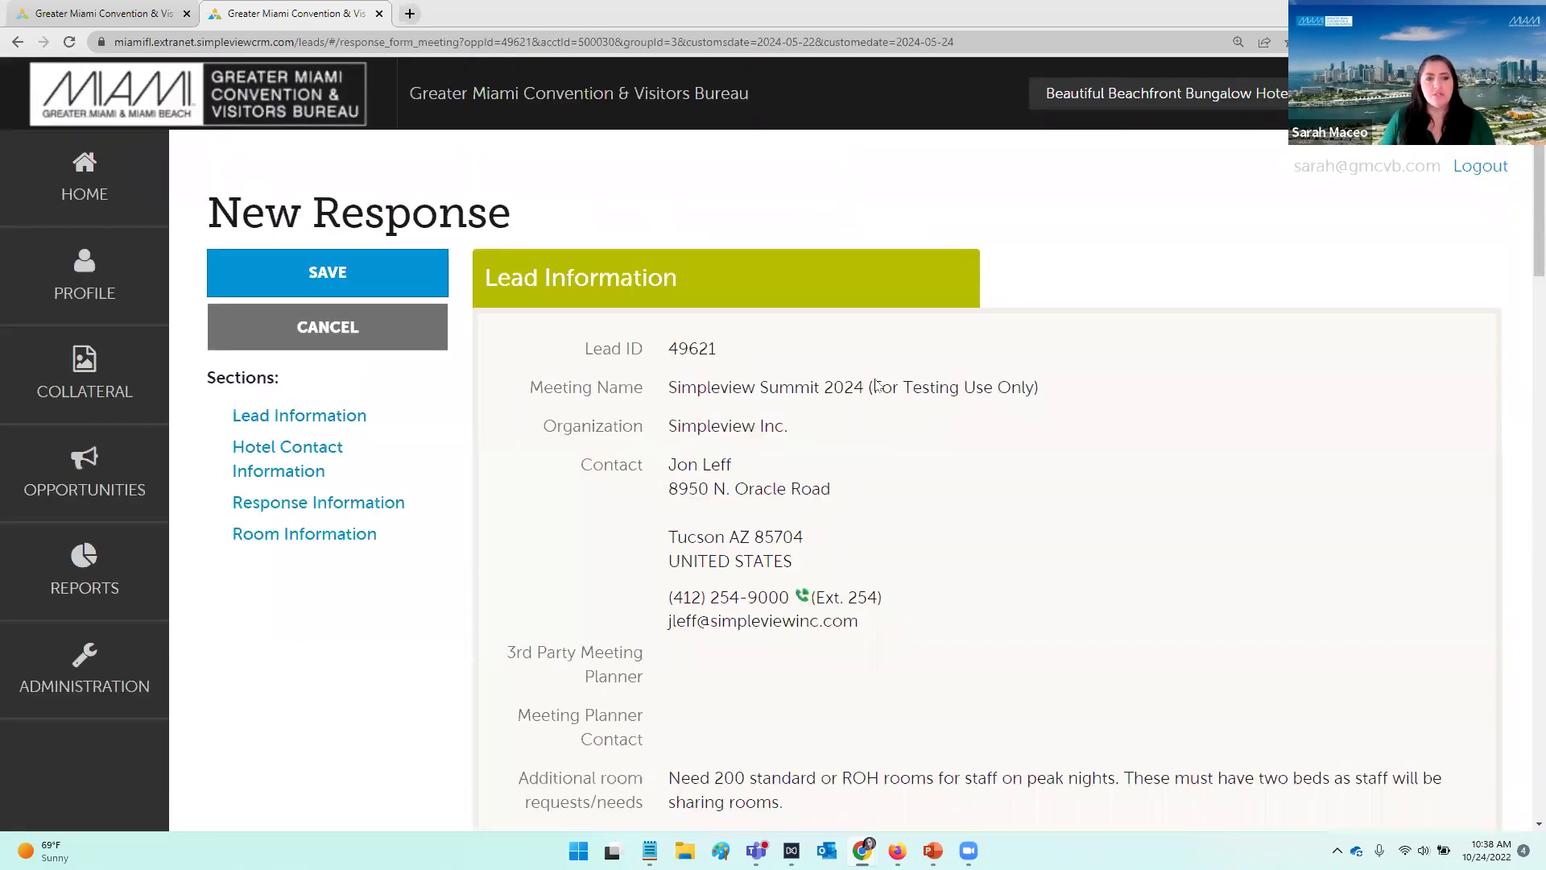
pyautogui.scroll(-8, 878, 385)
pyautogui.click(782, 370)
pyautogui.press('Tab')
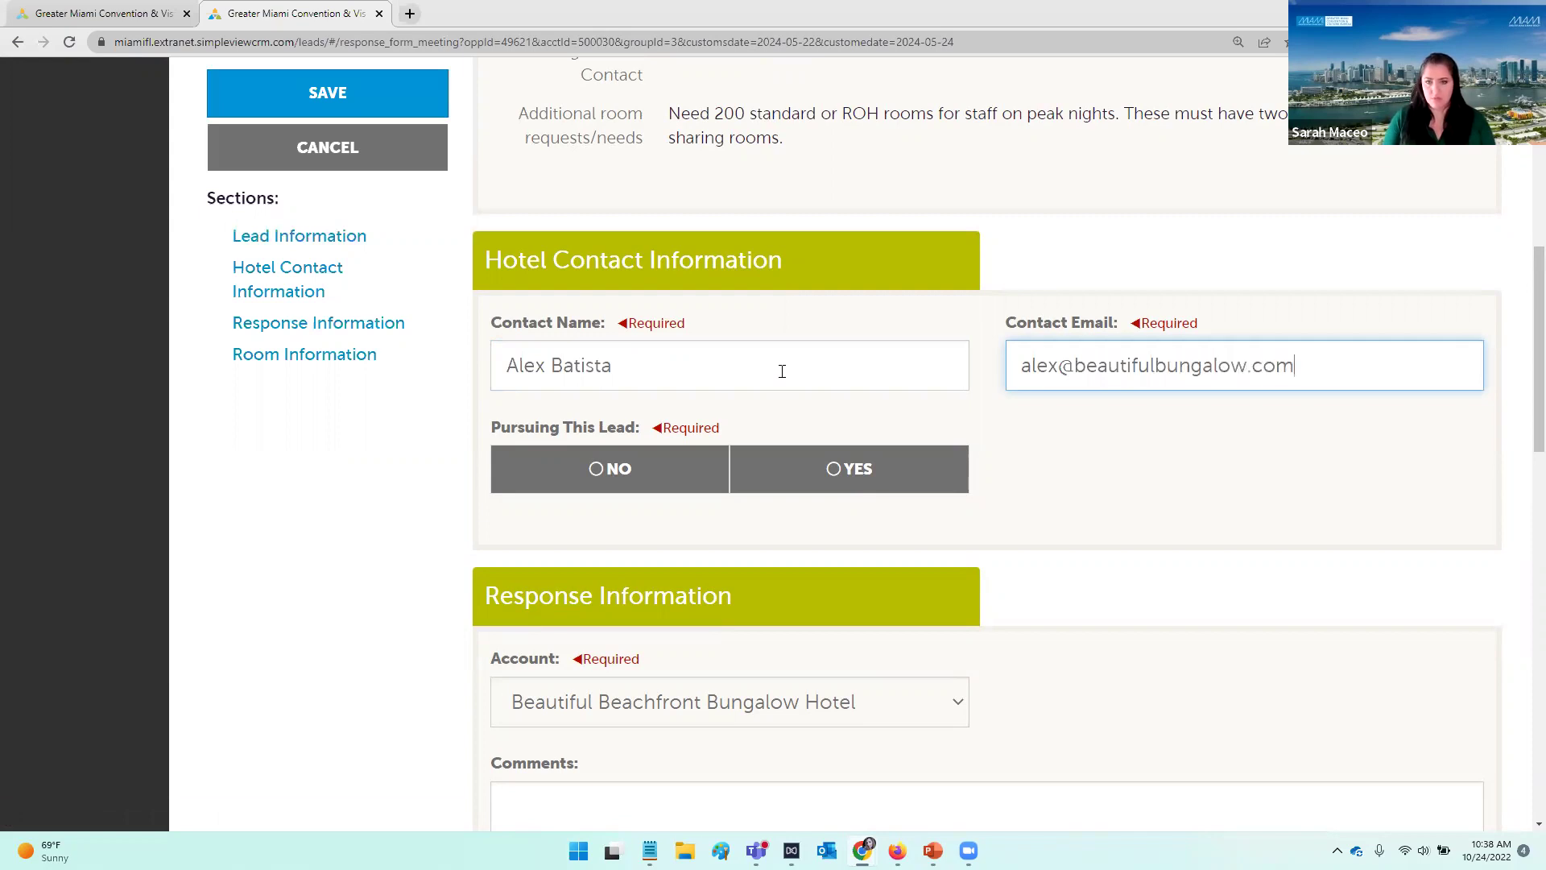
pyautogui.hotkey('ctrl', 'a')
pyautogui.hotkey('ctrl', 'c')
pyautogui.click(630, 473)
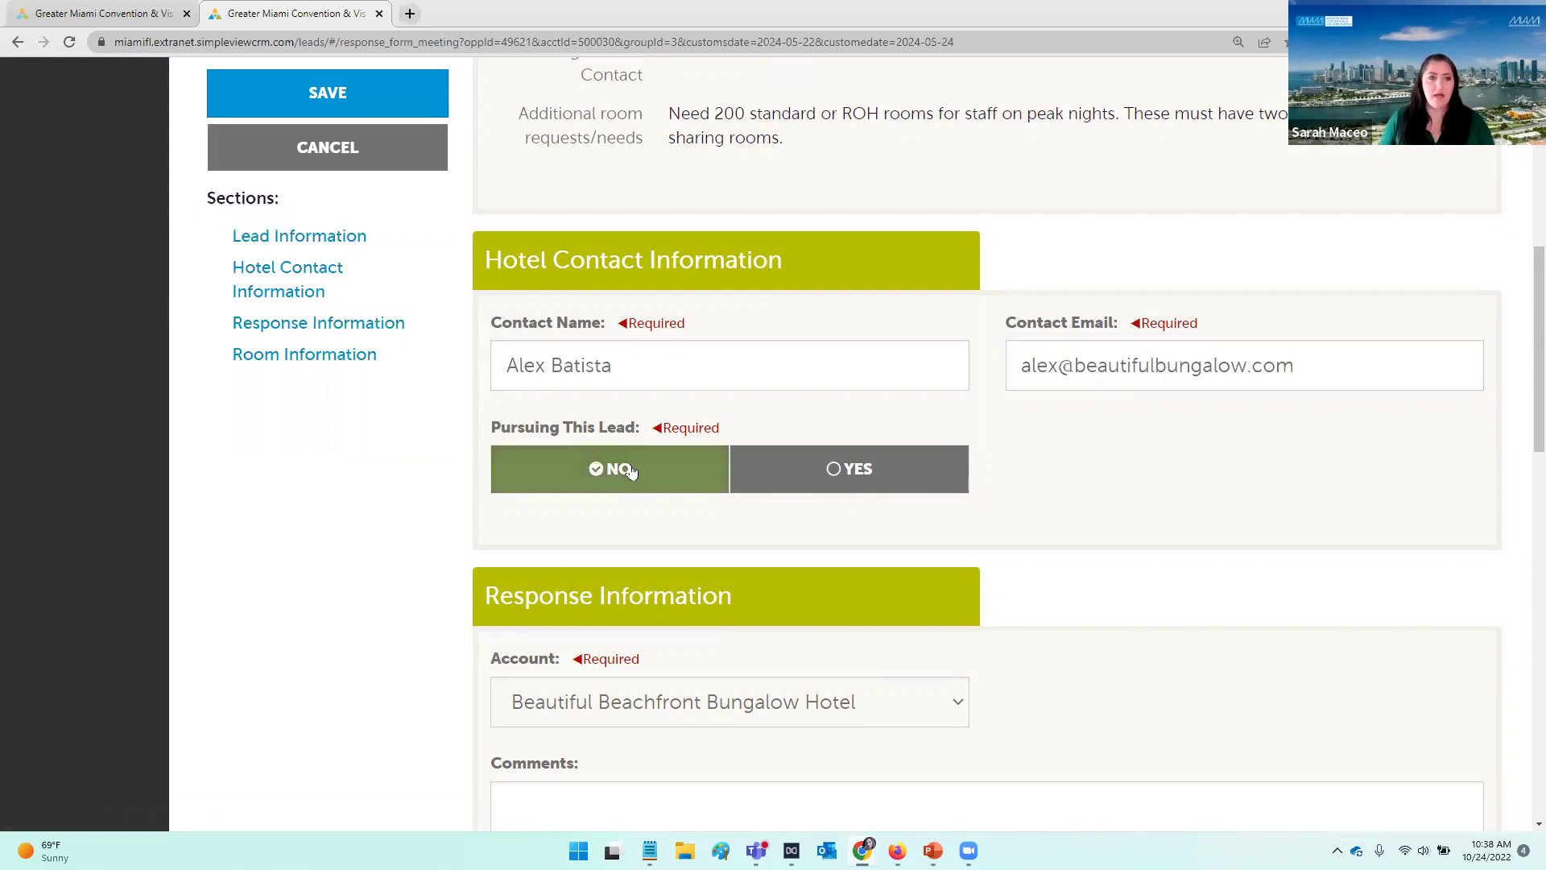
# Step: Add the comment 'Sorry we are sold out!'
pyautogui.scroll(-3, 1094, 525)
pyautogui.click(1094, 531)
pyautogui.write('Sorry we are sold out')
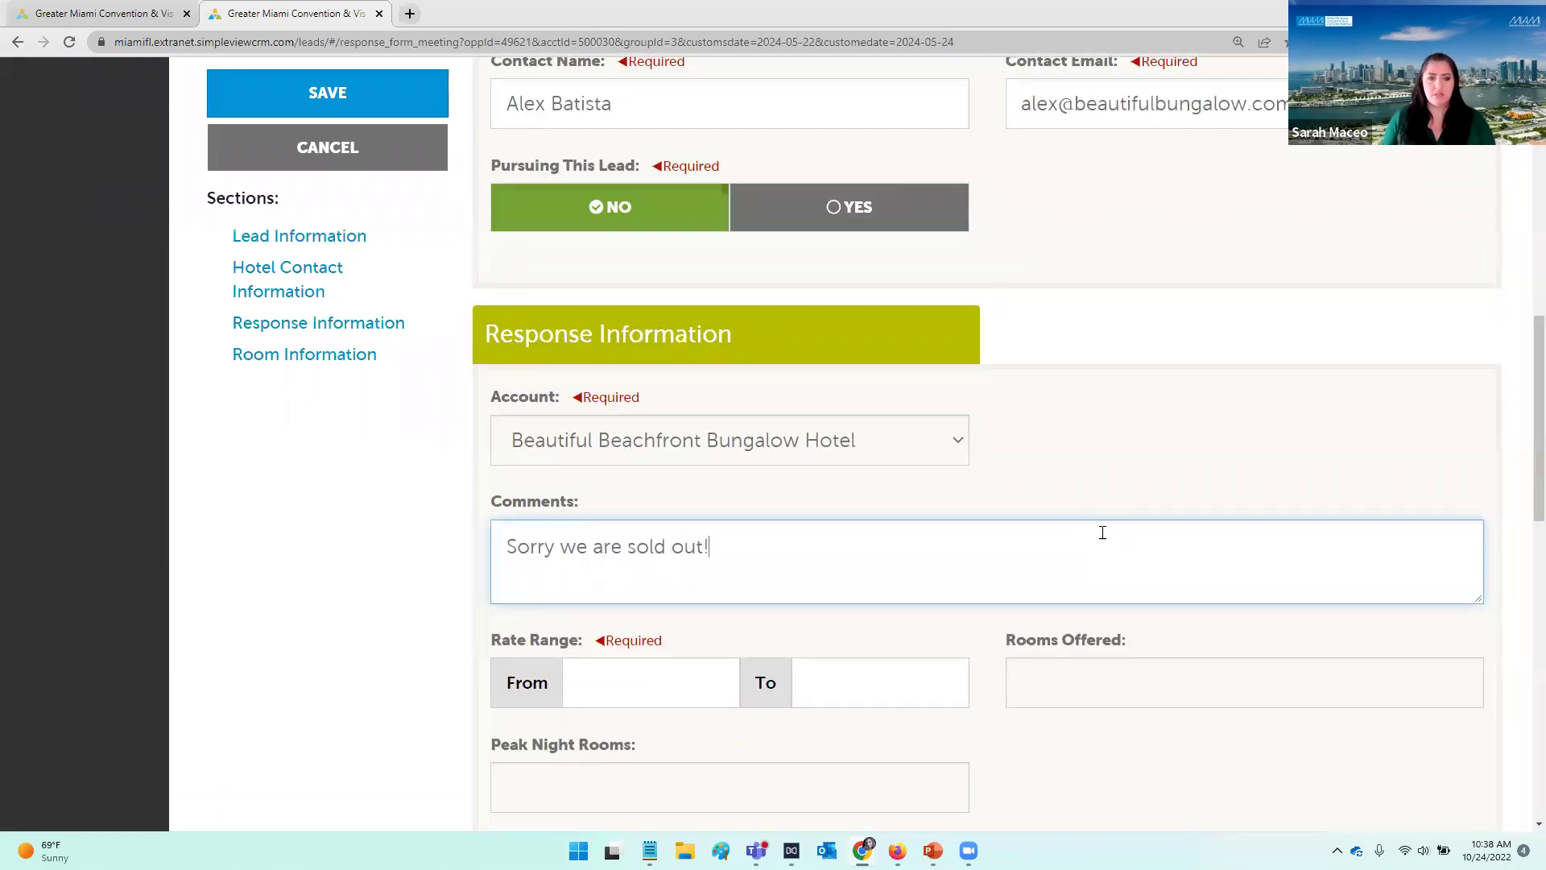
pyautogui.write('!')
pyautogui.scroll(-6, 1103, 533)
pyautogui.scroll(2, 1068, 480)
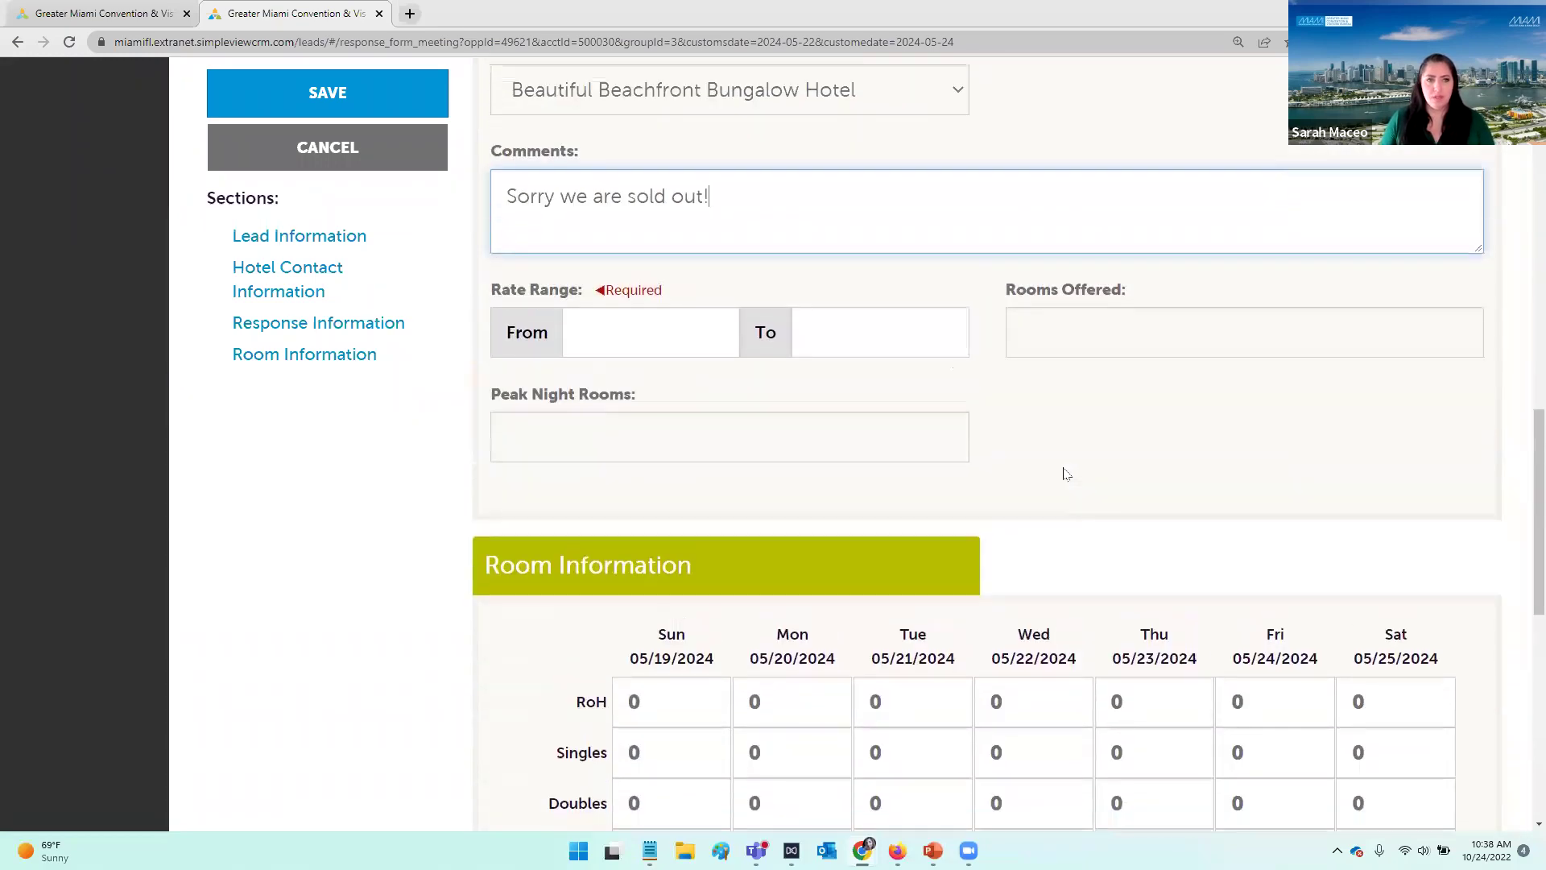
# Step: Enter a $159–$239 rate range and save the response
pyautogui.click(657, 360)
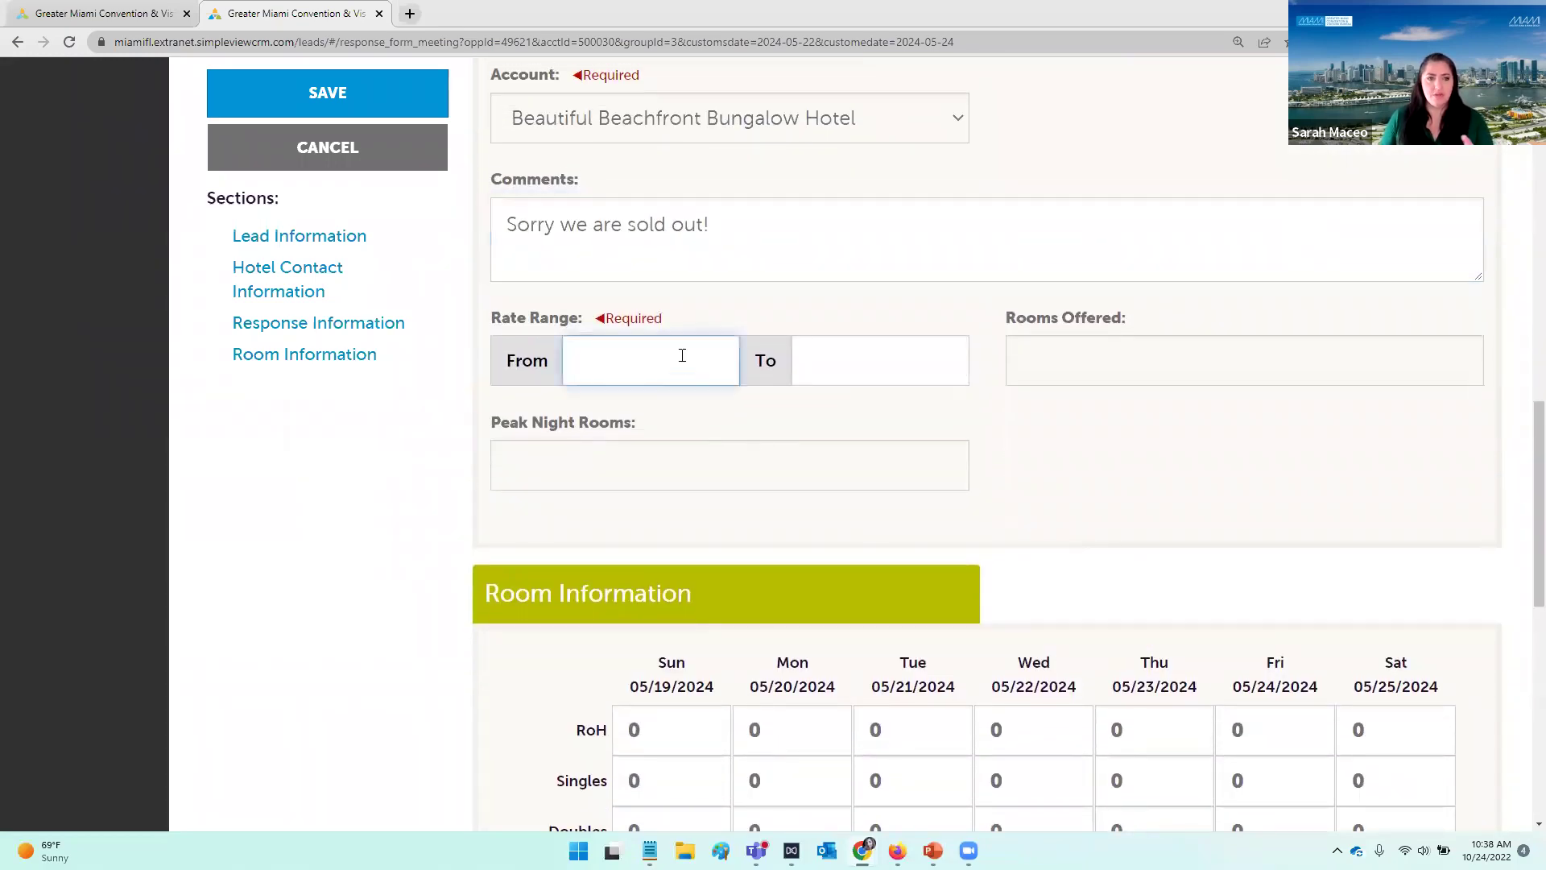
pyautogui.scroll(4, 755, 342)
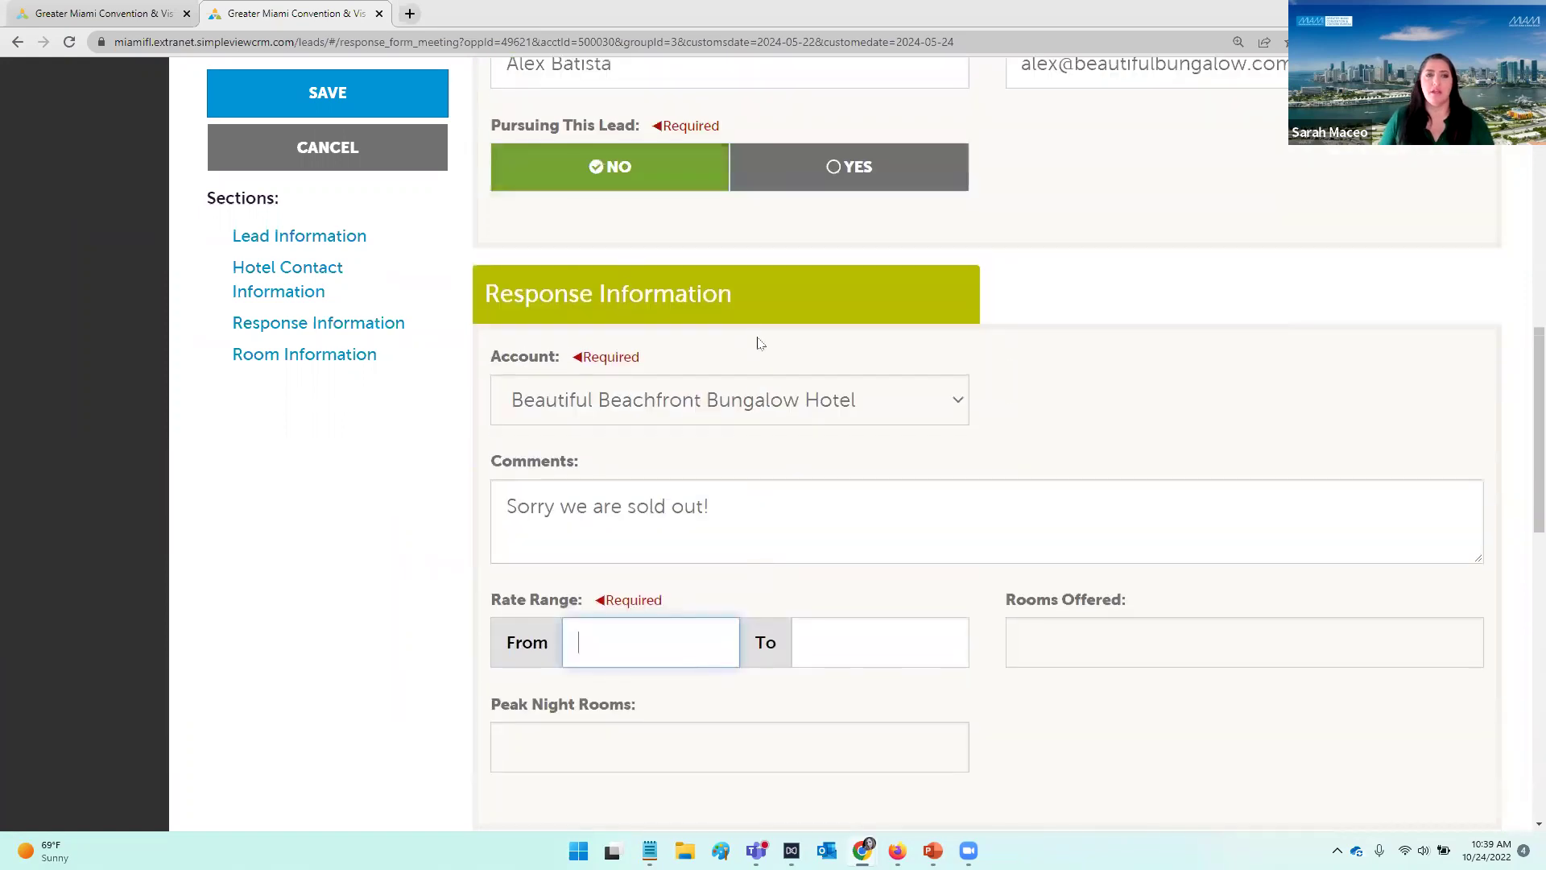
pyautogui.scroll(-2, 749, 425)
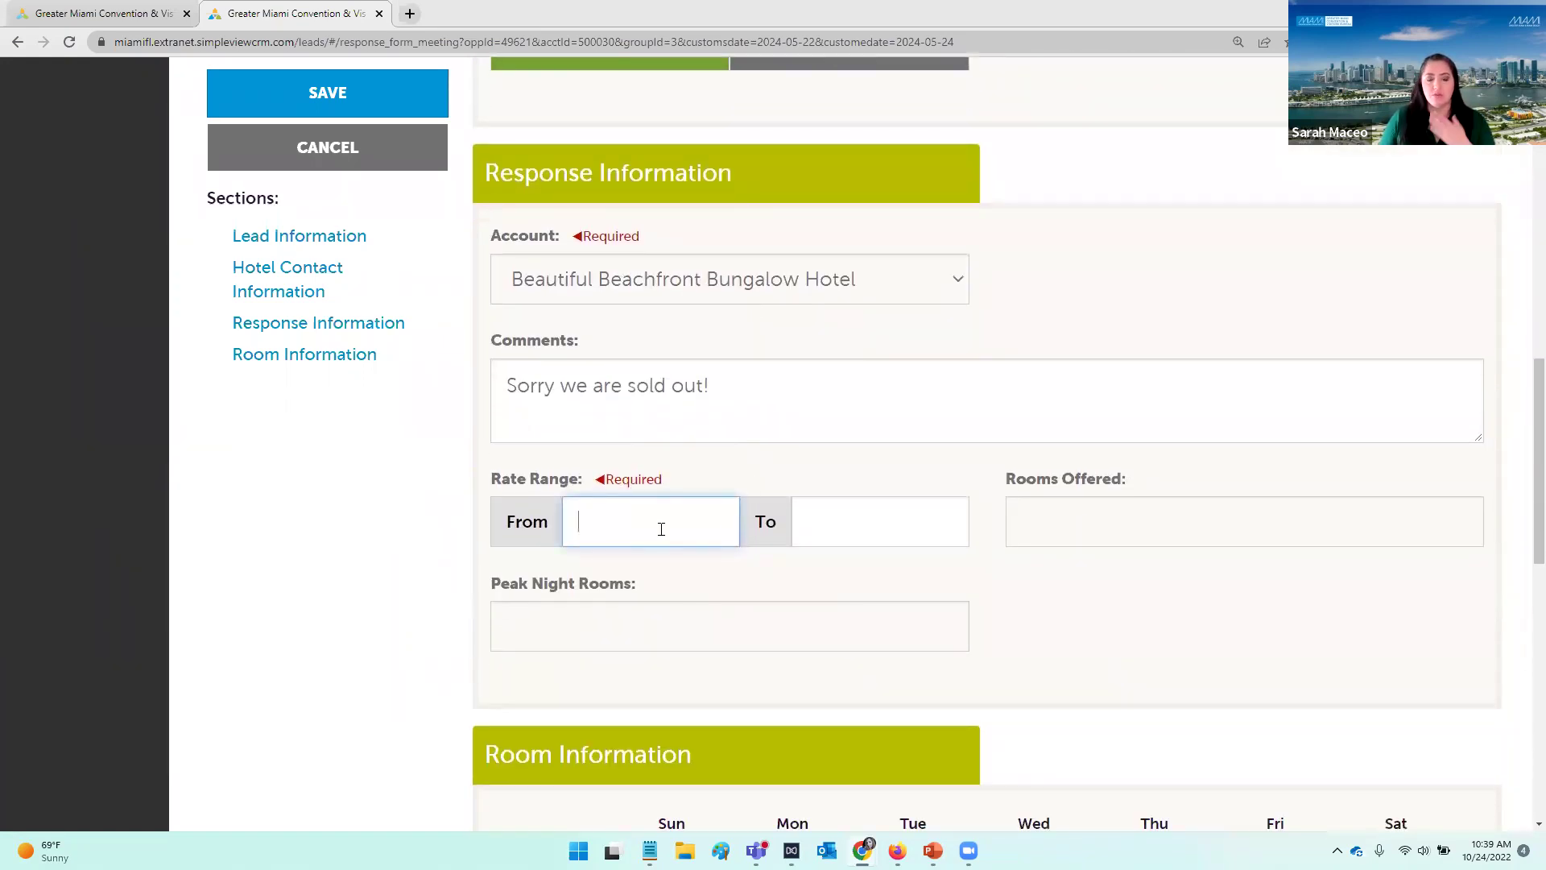
pyautogui.write('159')
pyautogui.press('Tab')
pyautogui.write('22')
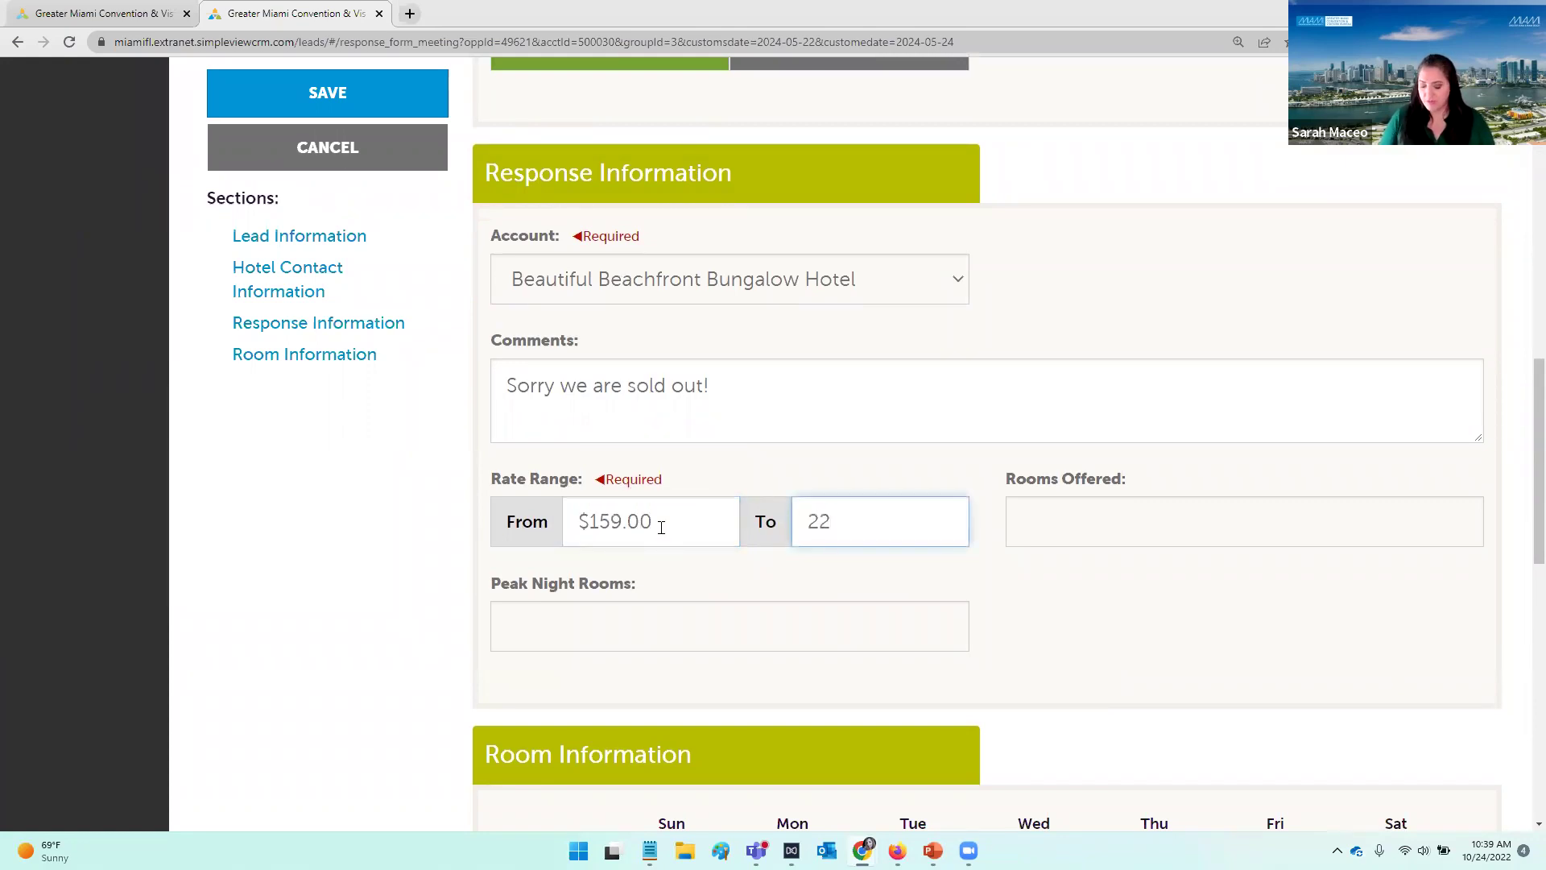
pyautogui.write('9.00')
pyautogui.press('Tab')
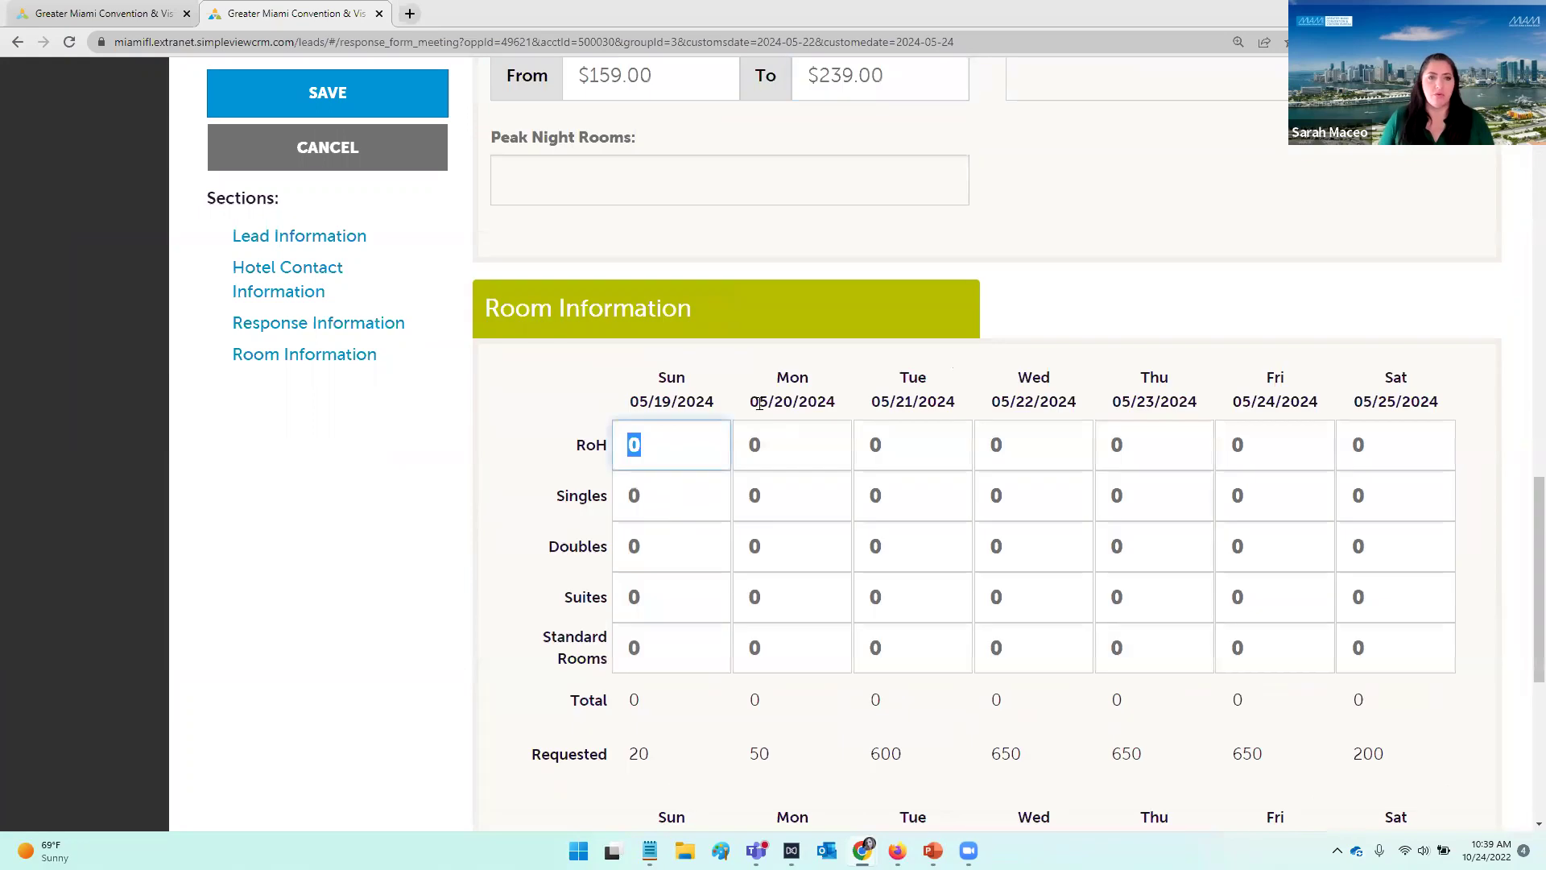
pyautogui.scroll(3, 858, 437)
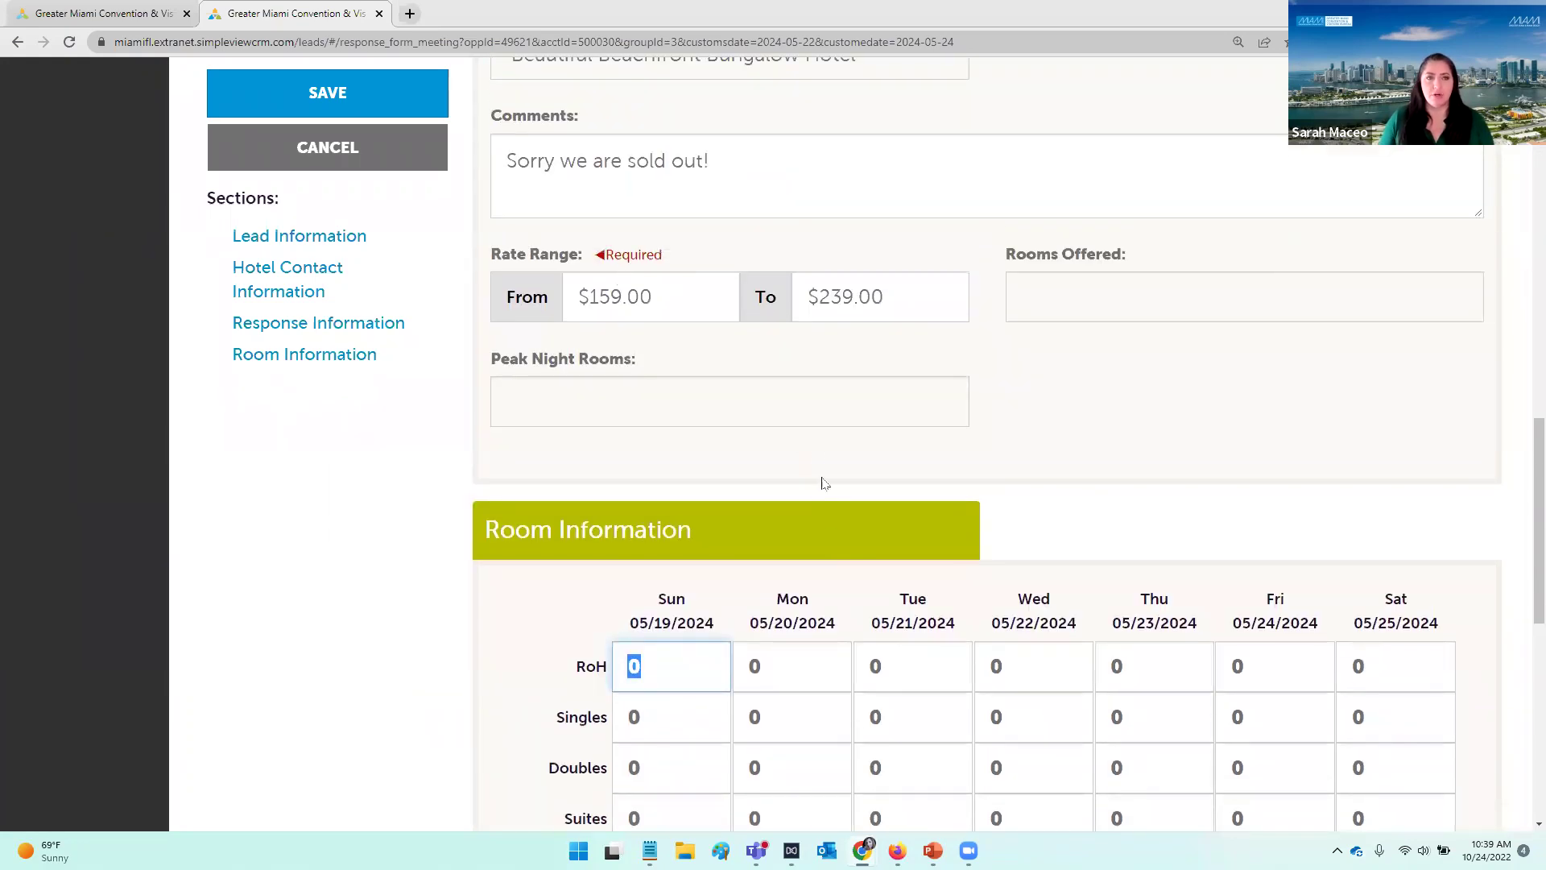
pyautogui.scroll(3, 822, 479)
pyautogui.scroll(2, 814, 442)
pyautogui.scroll(-5, 830, 451)
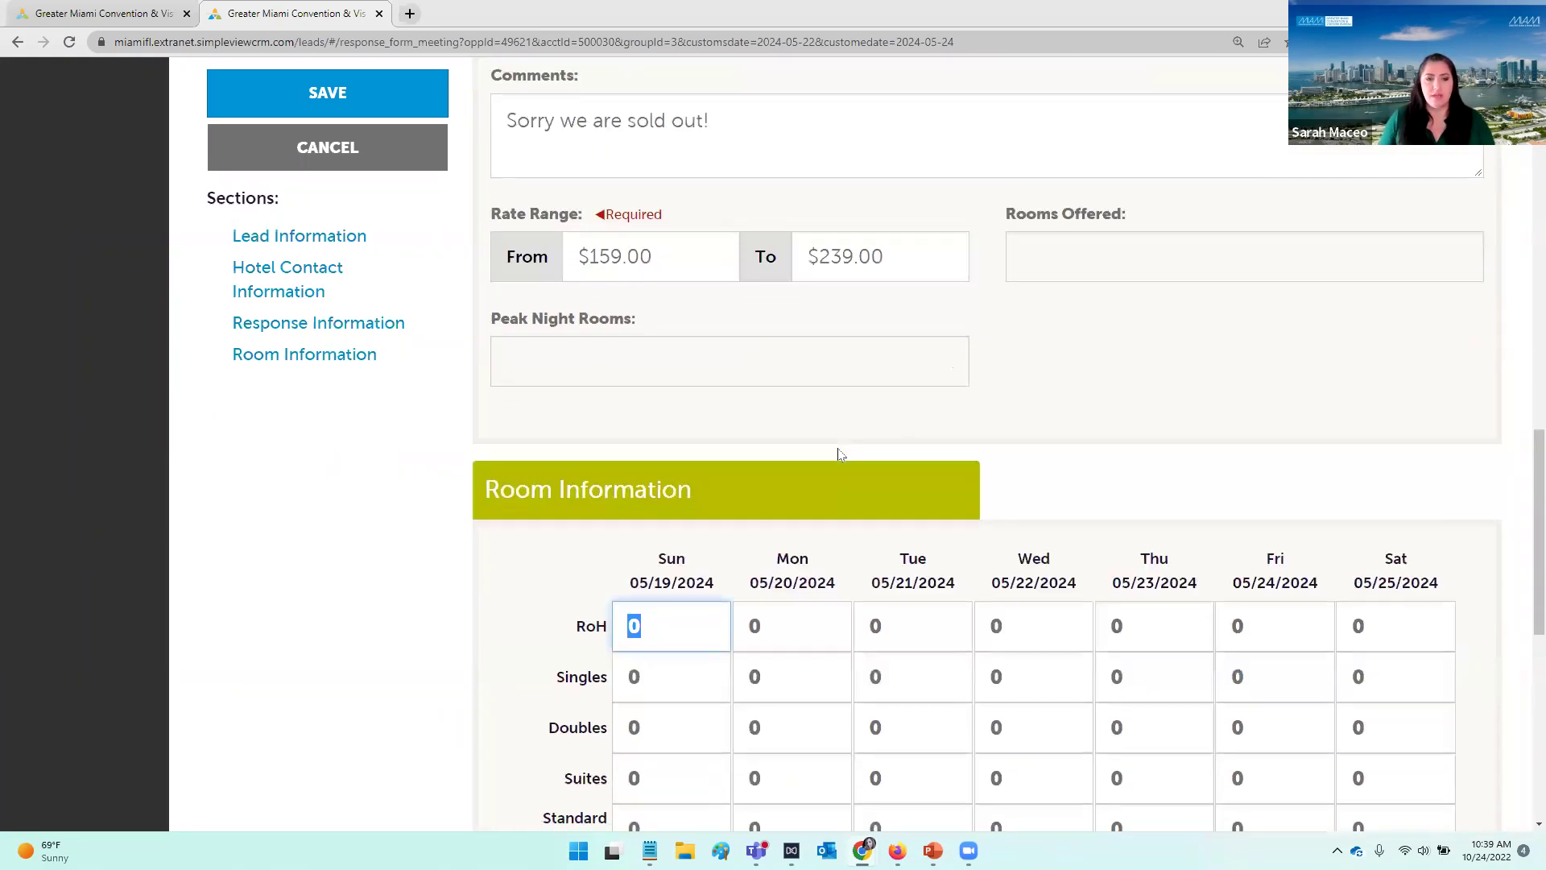
pyautogui.scroll(-2, 843, 463)
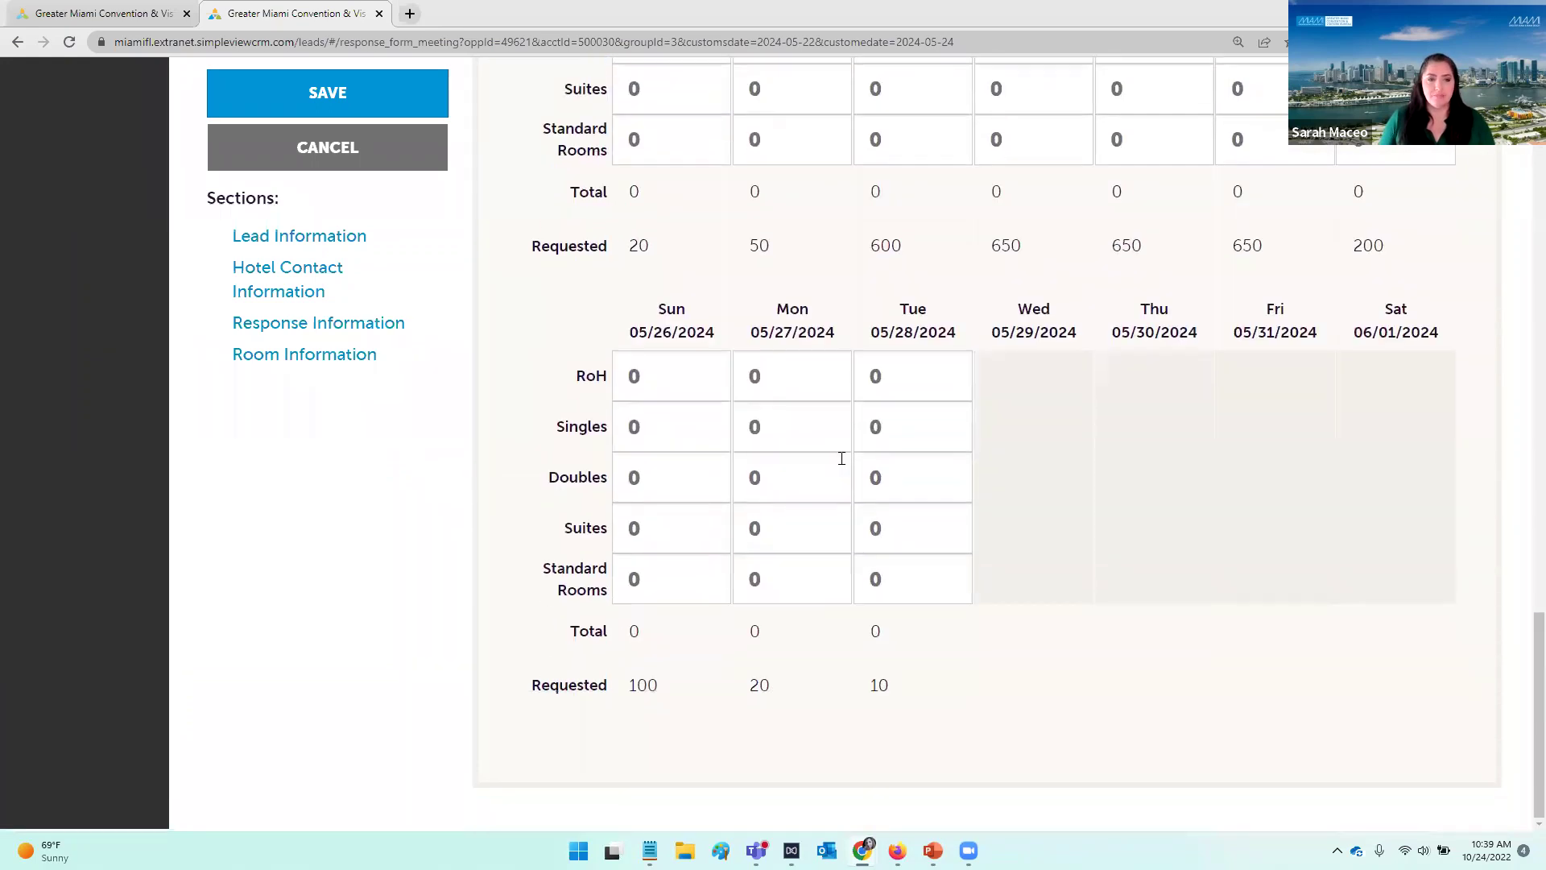
pyautogui.click(389, 113)
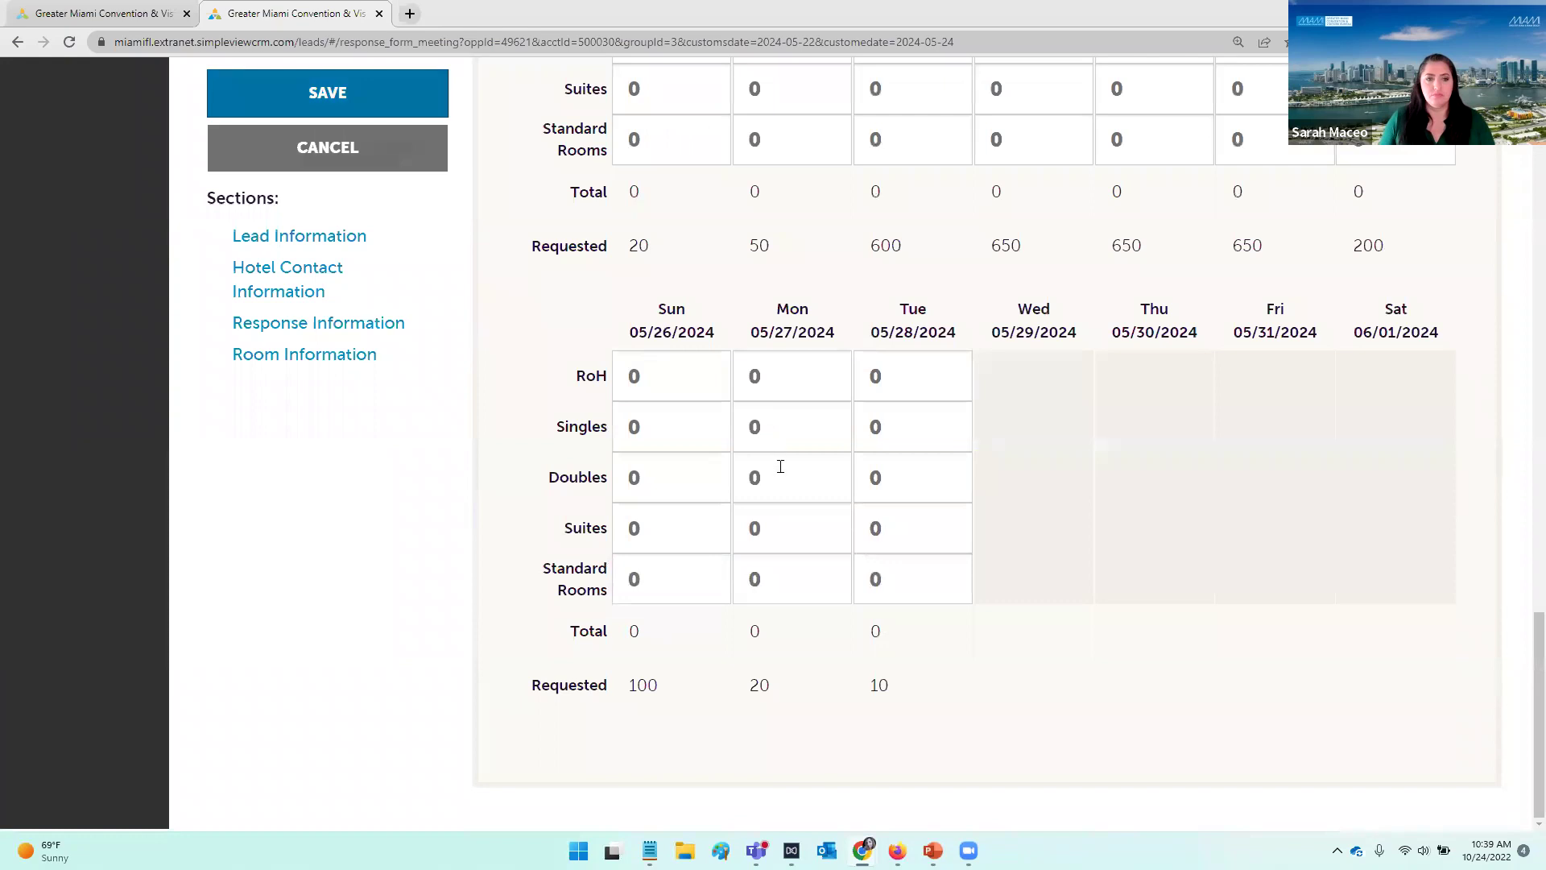
pyautogui.scroll(-5, 805, 483)
pyautogui.scroll(-20, 824, 497)
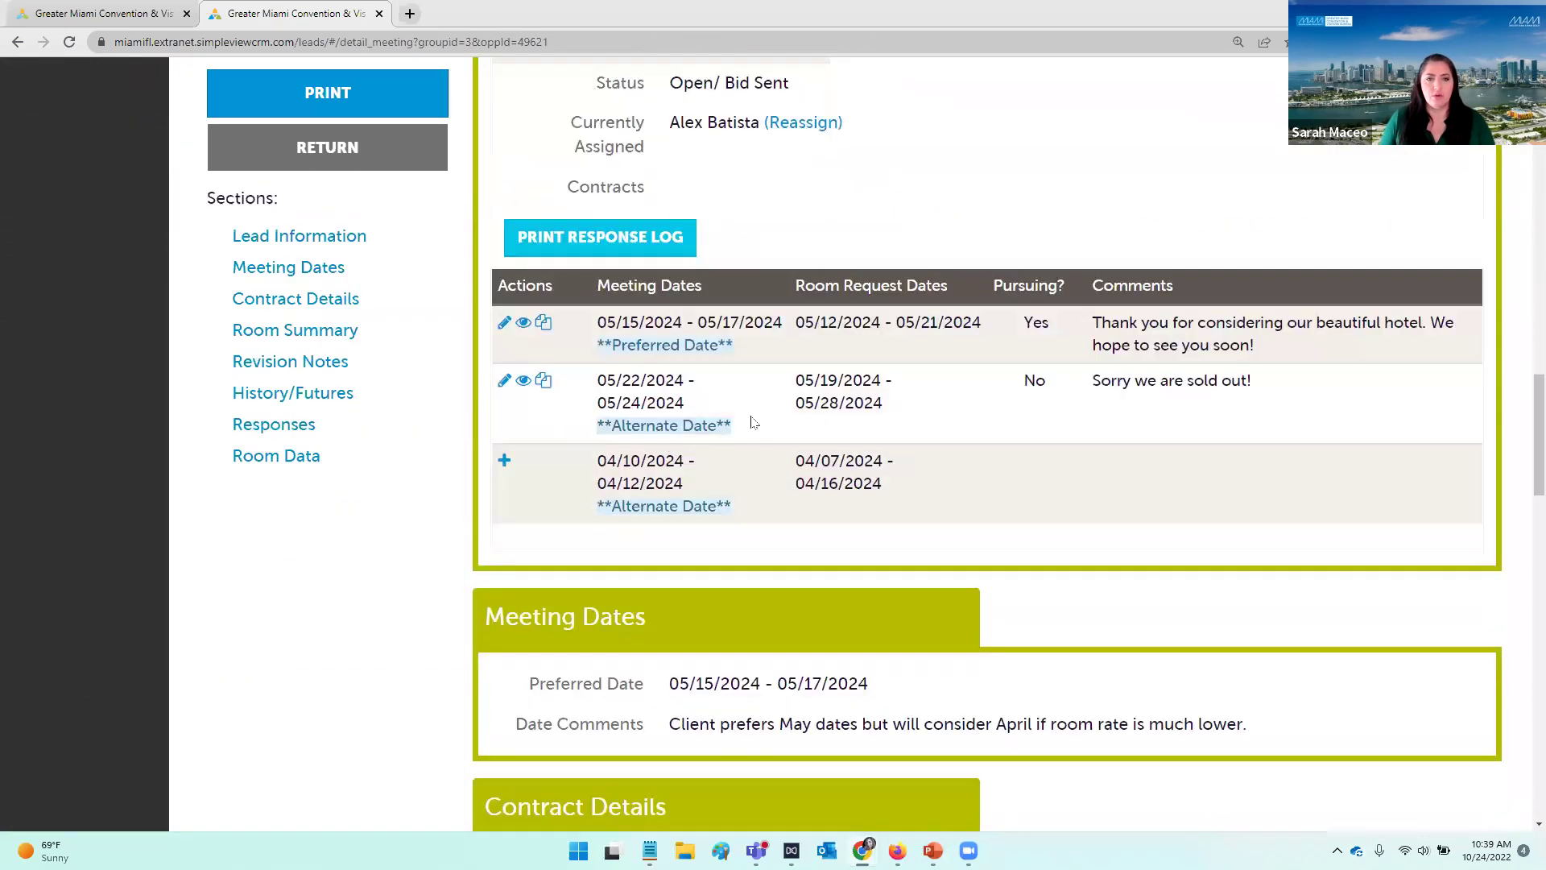
# Step: Start the 04/10/2024 response with the hotel contact's name and e-mail, marked No
pyautogui.click(504, 461)
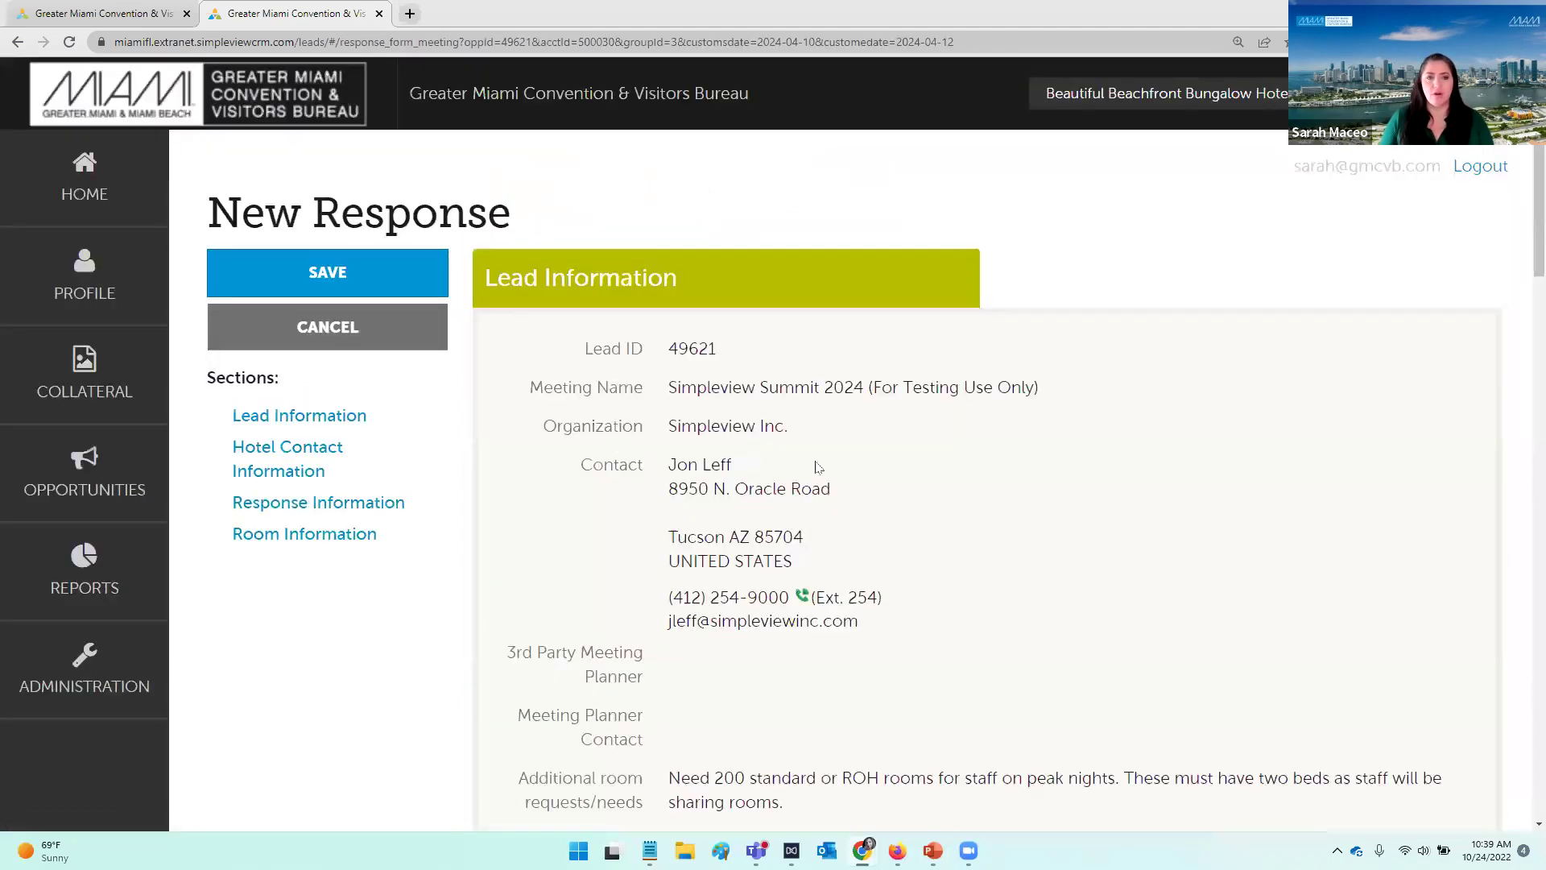
pyautogui.scroll(-7, 993, 519)
pyautogui.scroll(-3, 993, 519)
pyautogui.click(644, 155)
pyautogui.press('Tab')
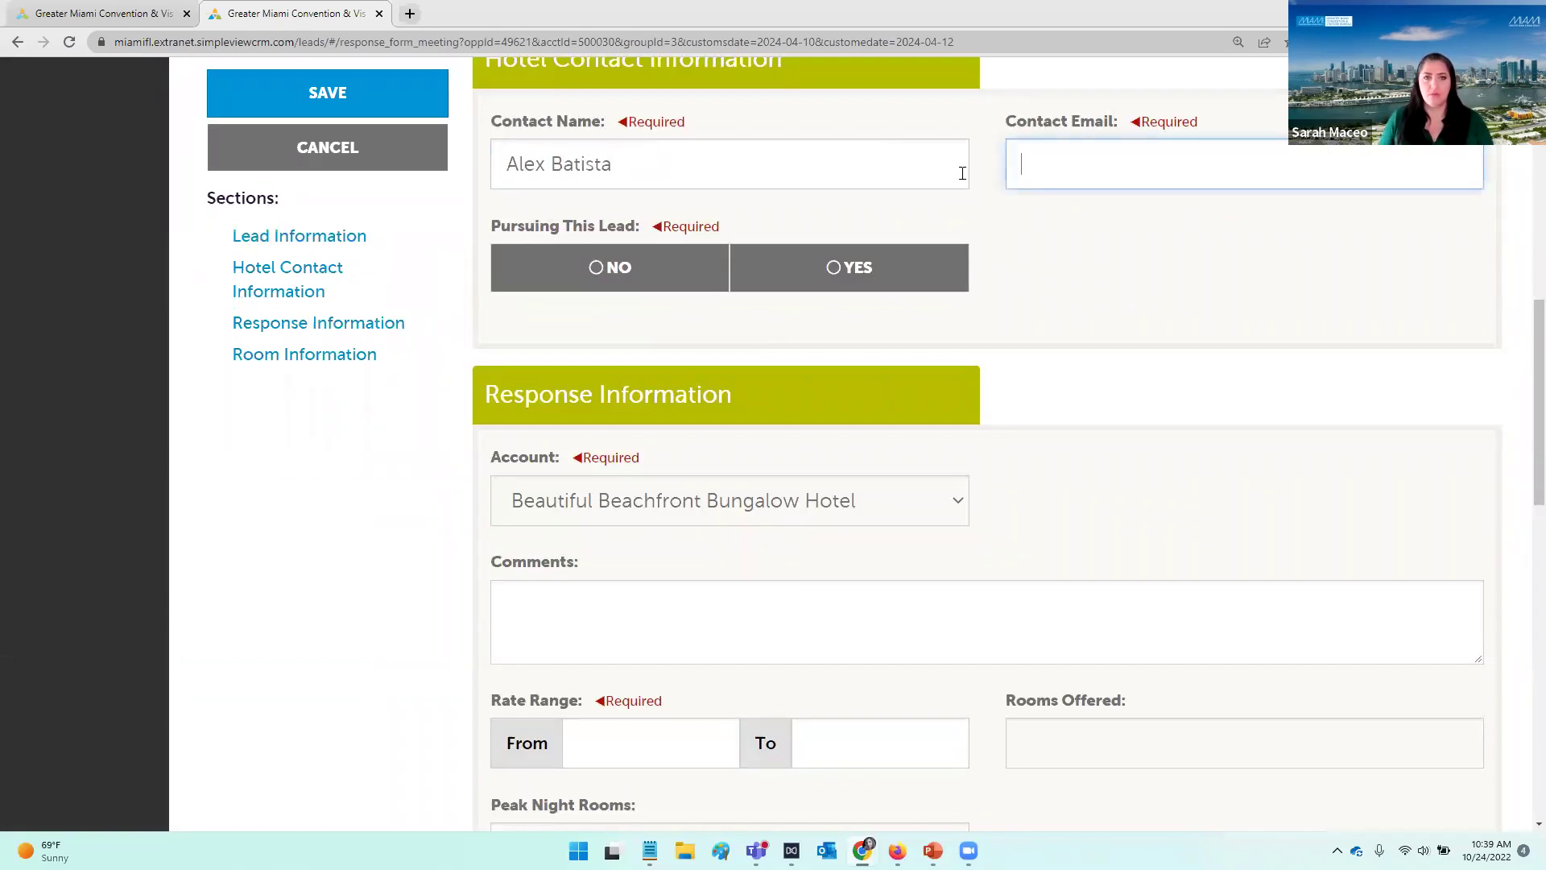
pyautogui.hotkey('ctrl', 'v')
pyautogui.click(612, 268)
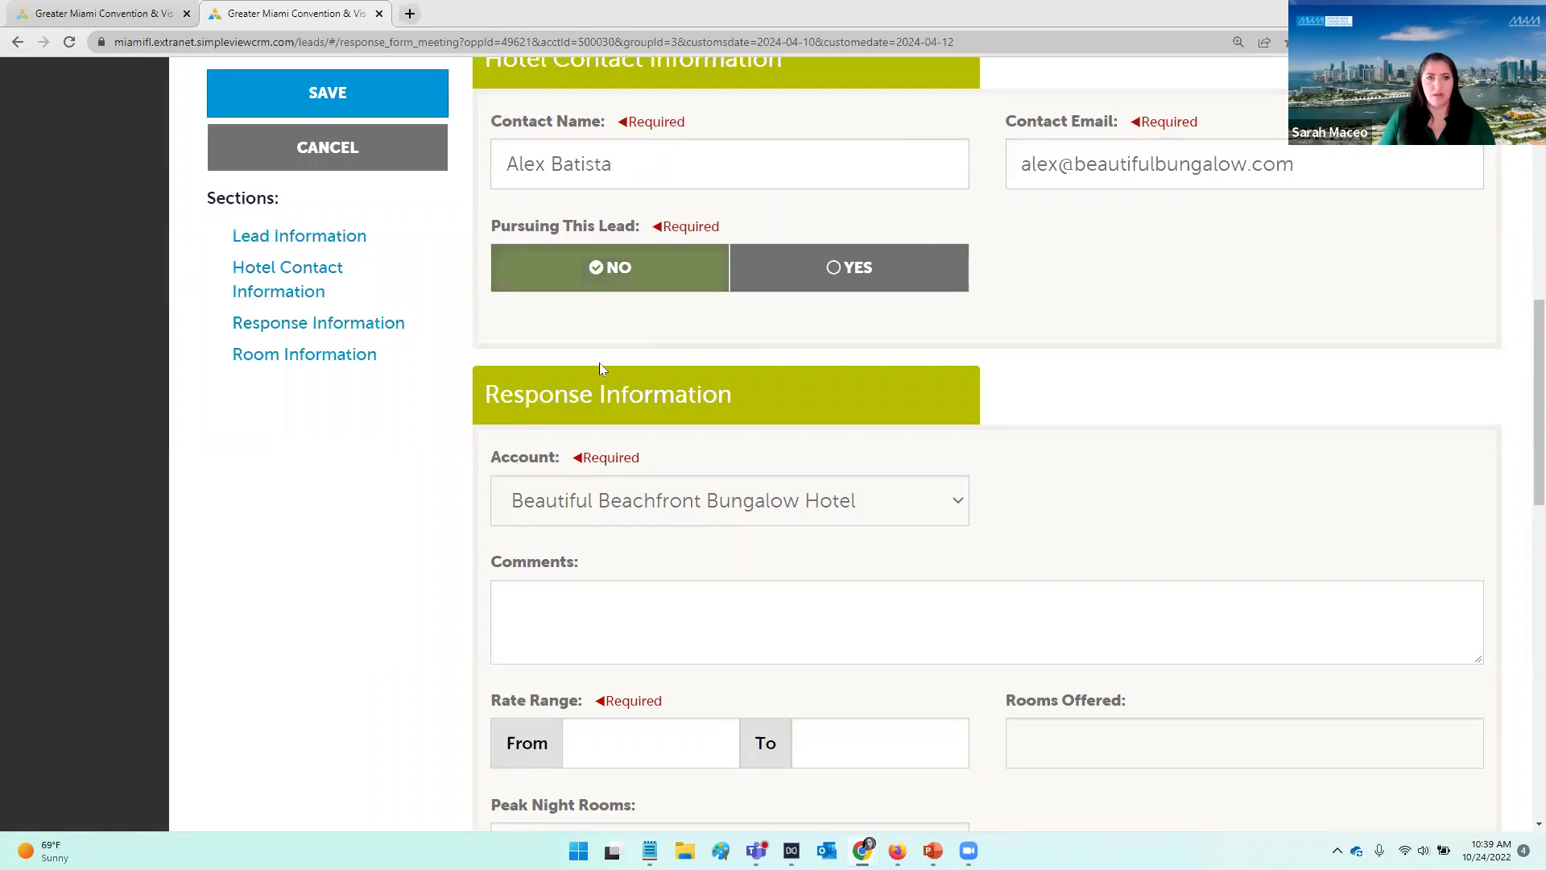
# Step: Add the comment 'Sorry we are sold out!' and rates 159–239, then save
pyautogui.scroll(-3, 599, 369)
pyautogui.click(610, 335)
pyautogui.write('Sorry we are sold out!')
pyautogui.click(638, 465)
pyautogui.write('159')
pyautogui.press('Tab')
pyautogui.write('2')
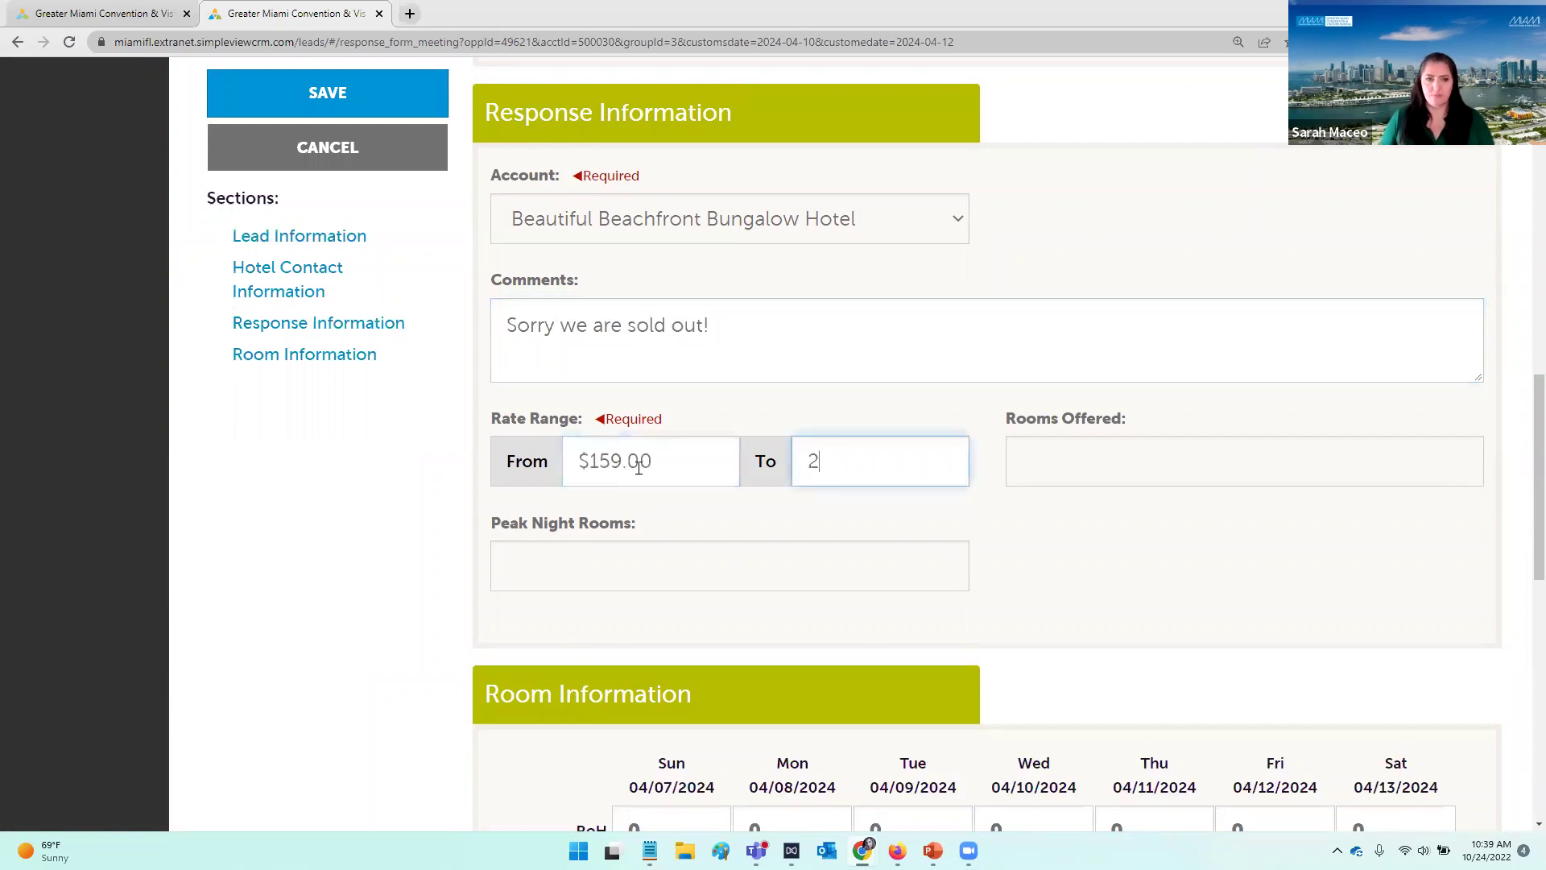
pyautogui.write('39')
pyautogui.press('Tab')
pyautogui.click(320, 114)
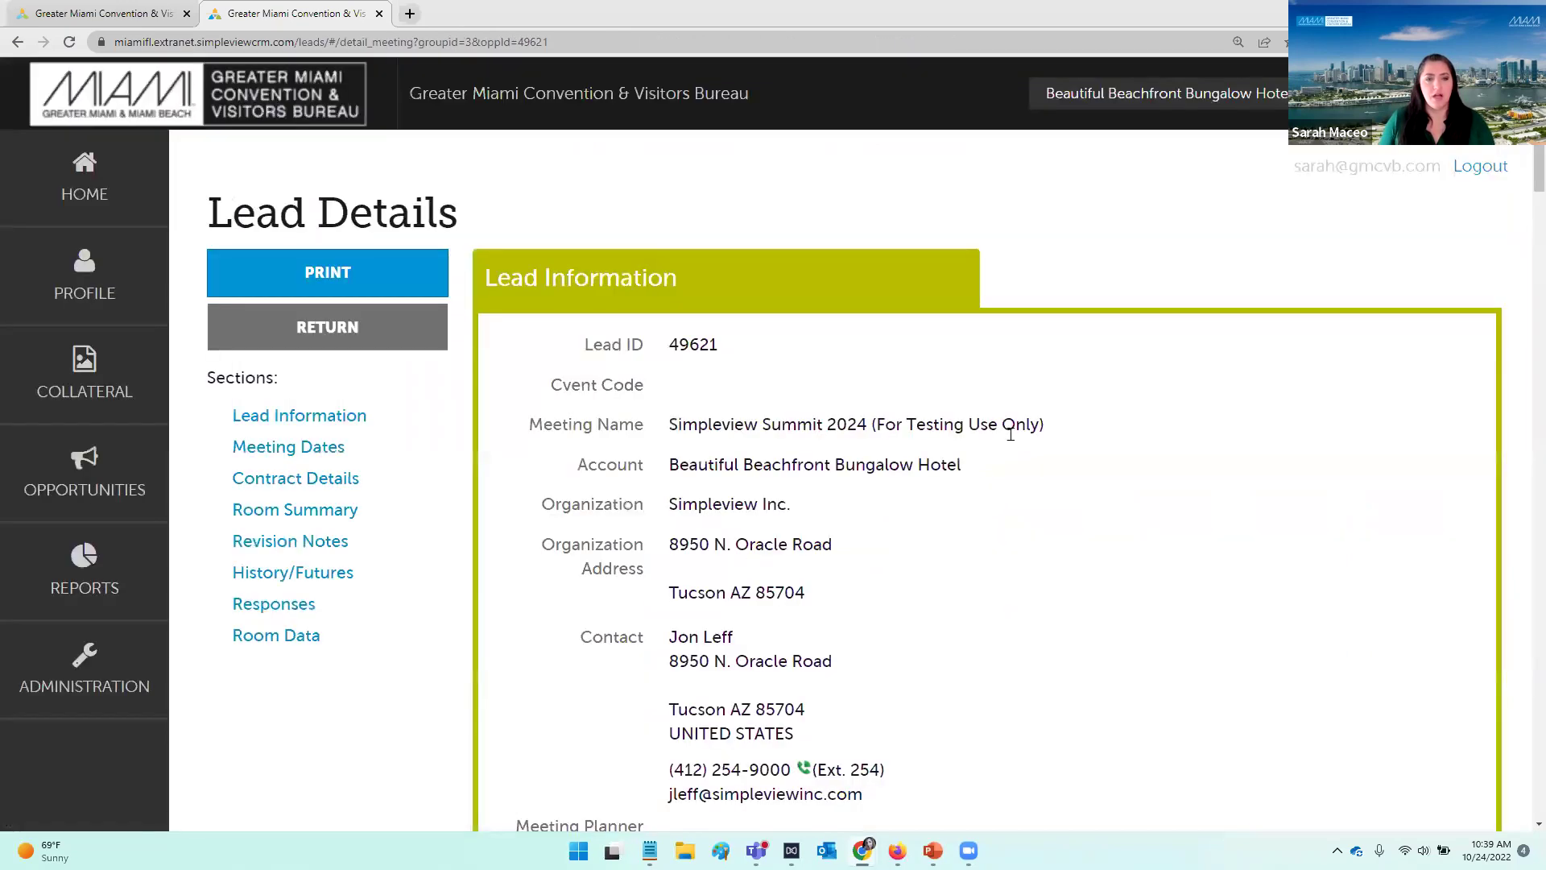
pyautogui.scroll(-20, 1010, 434)
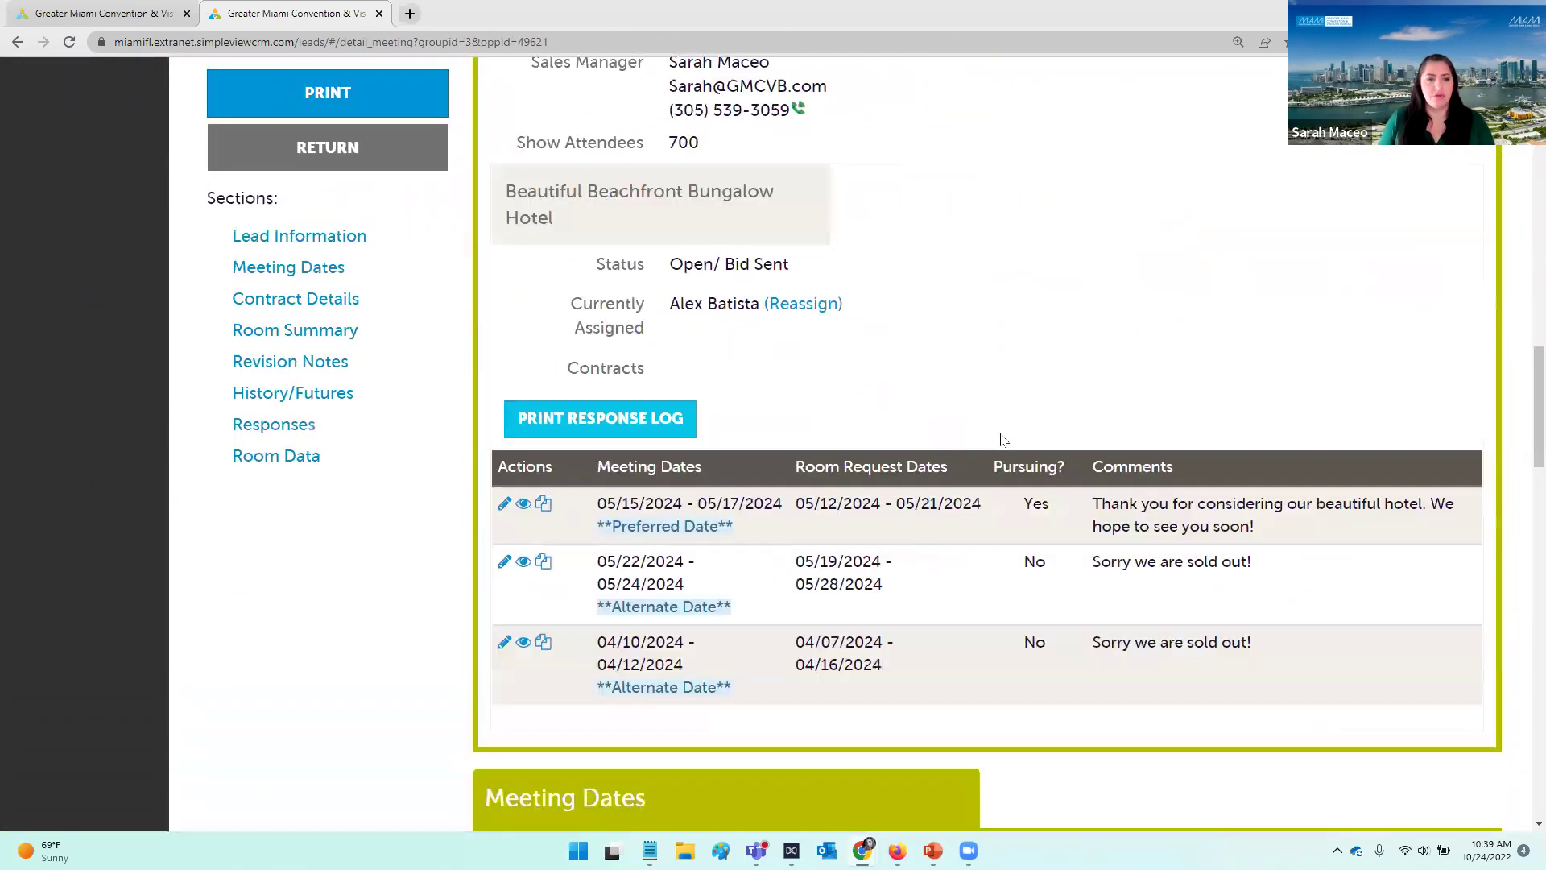
pyautogui.scroll(-2, 1004, 438)
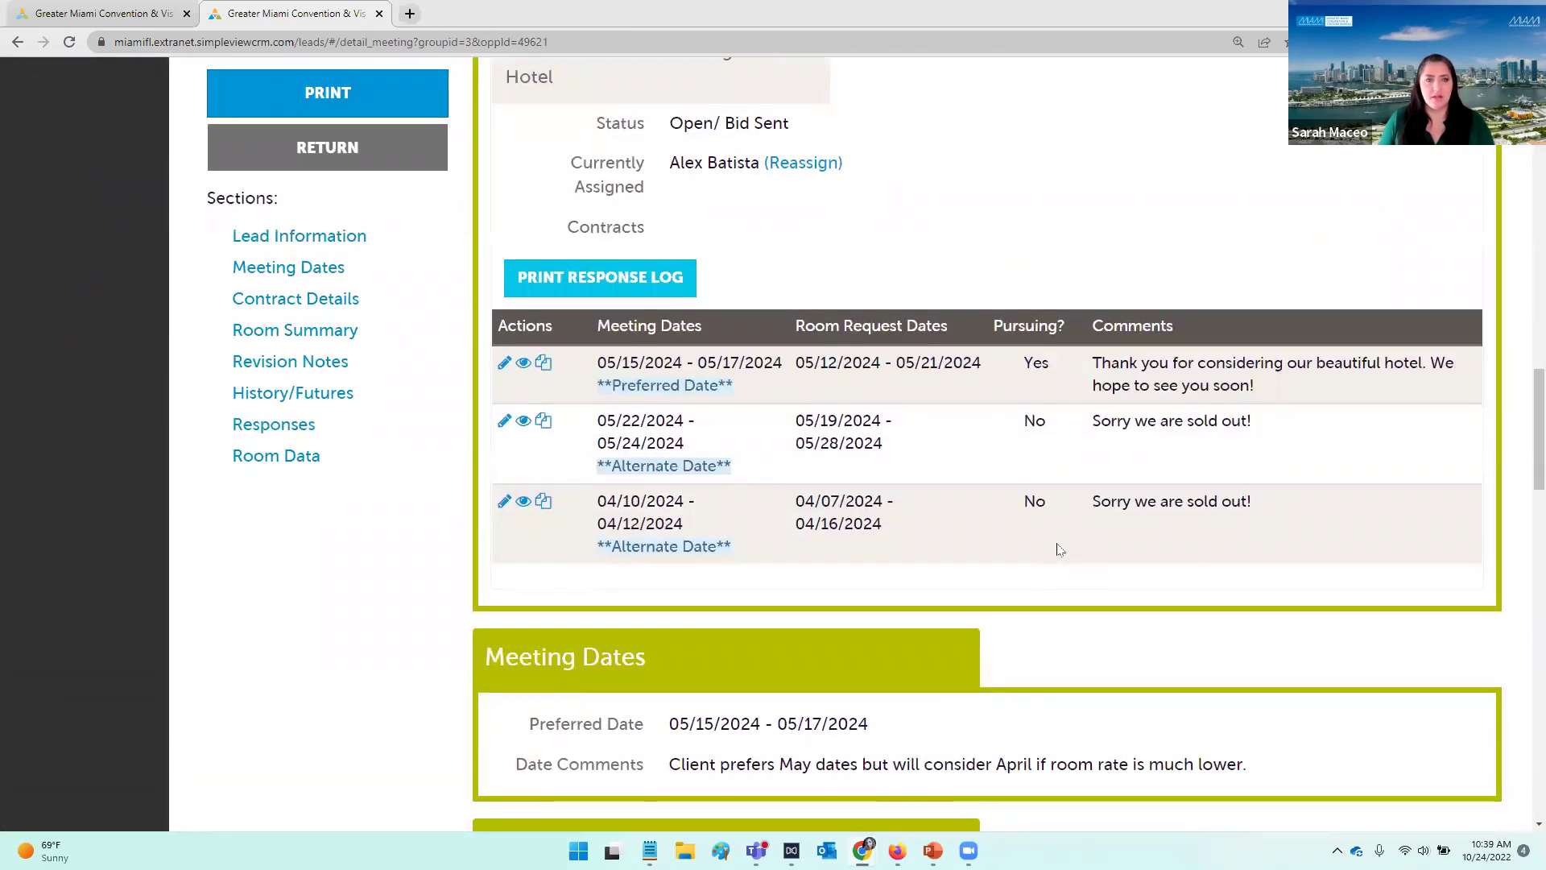
pyautogui.scroll(1, 1061, 551)
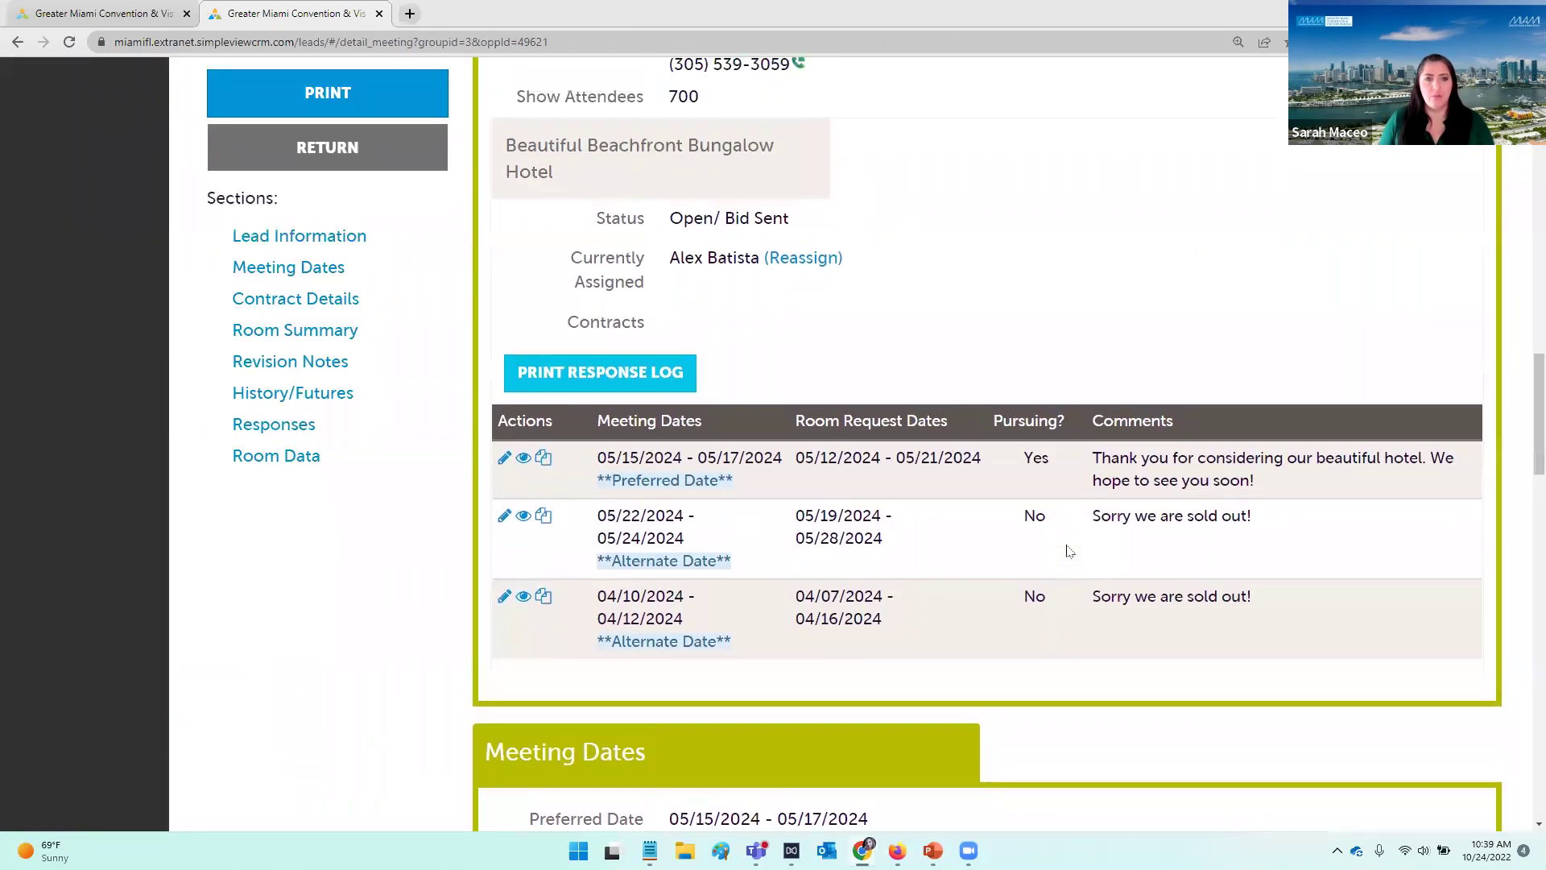
pyautogui.scroll(1, 1070, 551)
pyautogui.moveTo(796, 346); pyautogui.dragTo(593, 346)
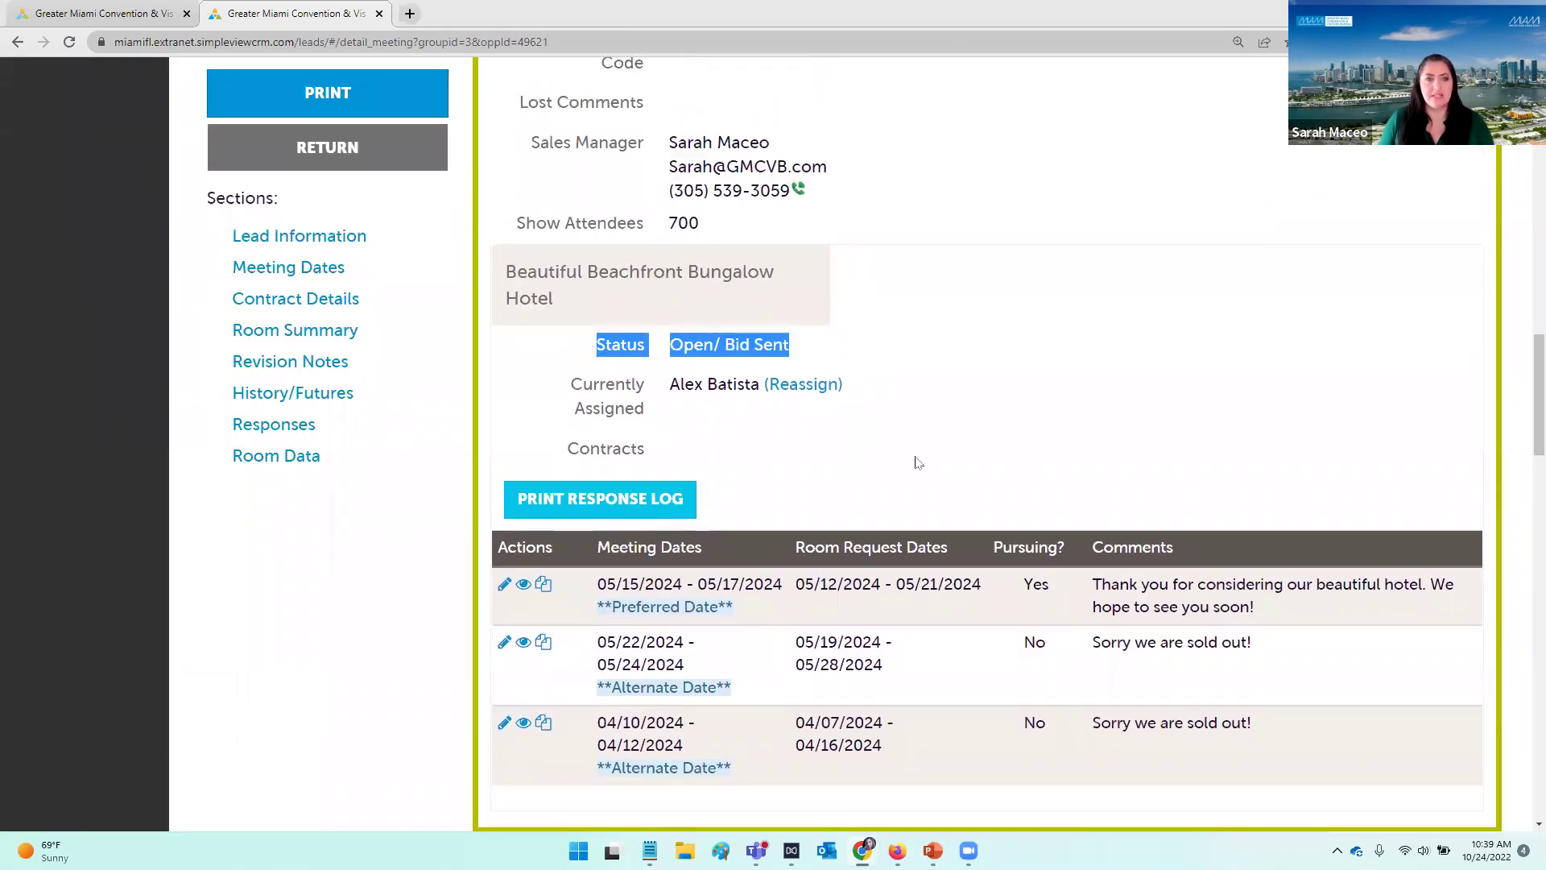
pyautogui.click(886, 351)
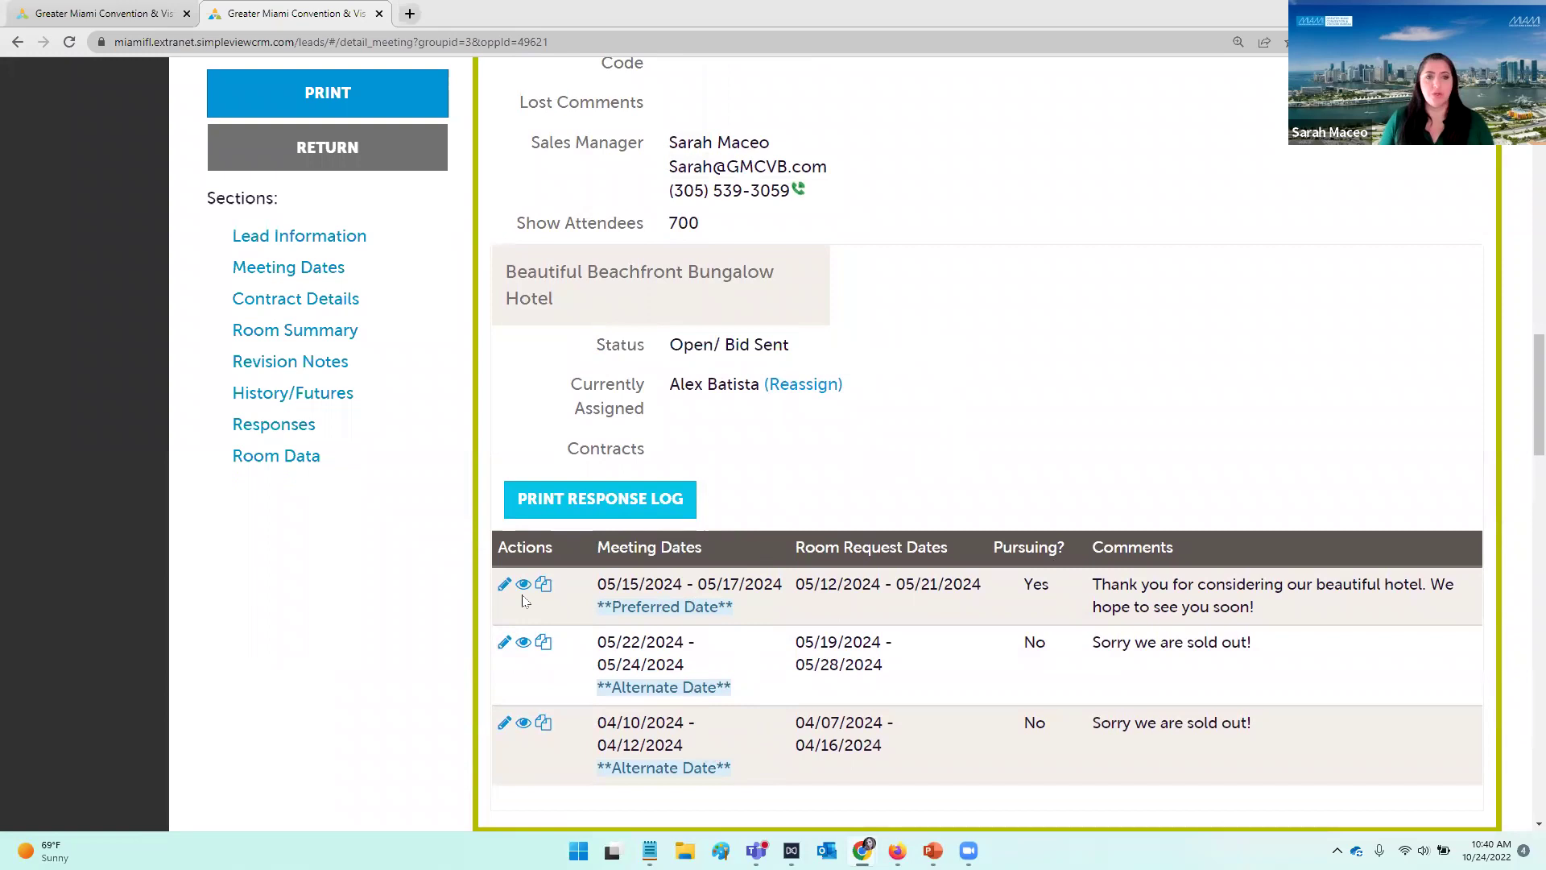
pyautogui.moveTo(802, 346); pyautogui.dragTo(592, 346)
pyautogui.click(822, 348)
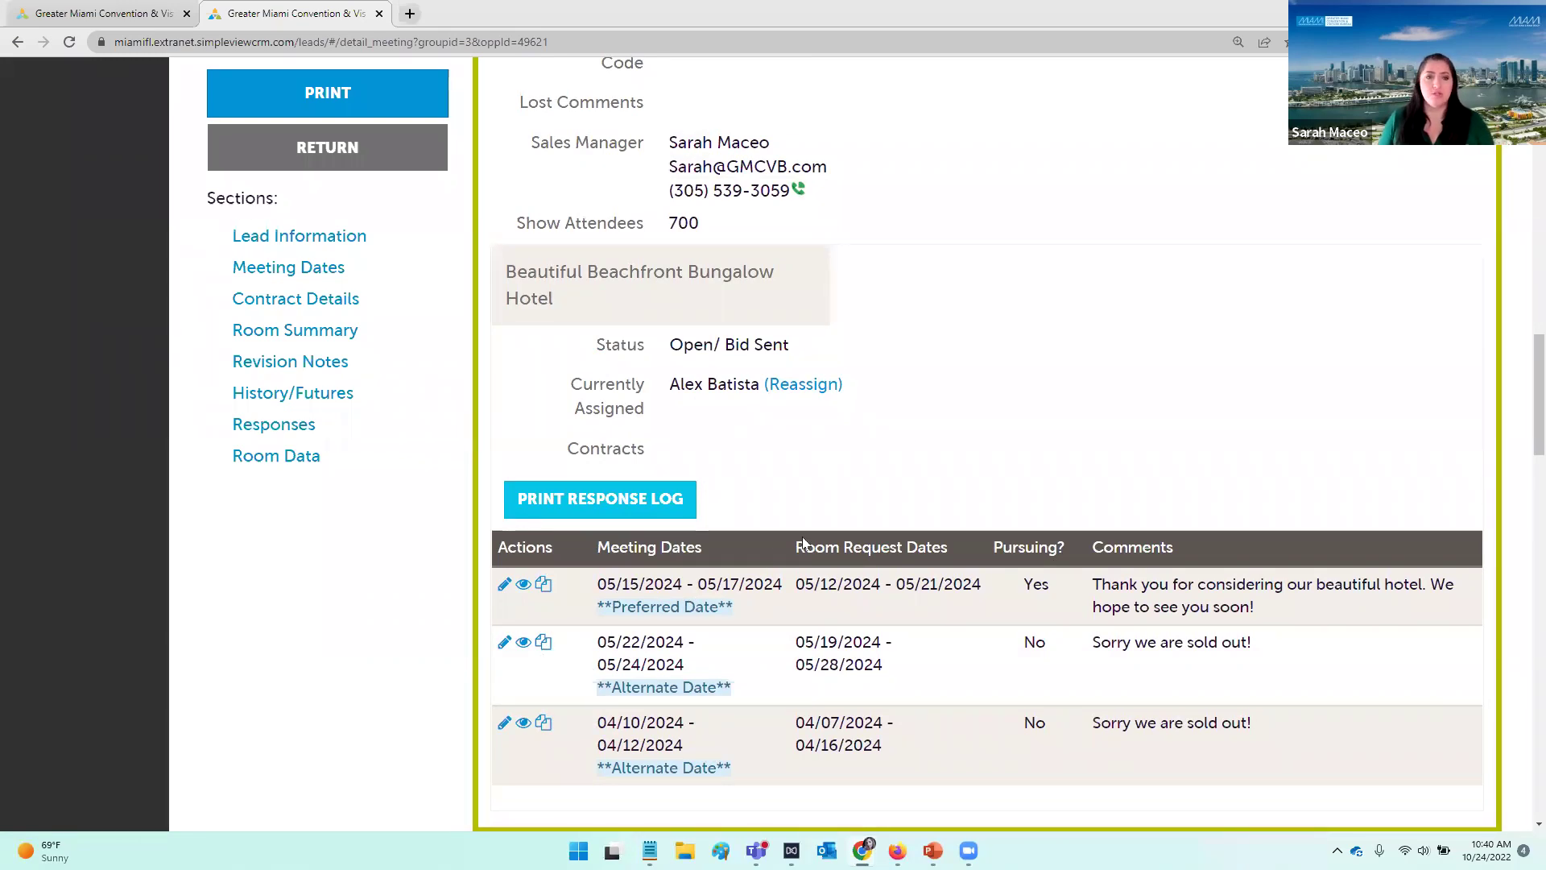
pyautogui.scroll(2, 928, 431)
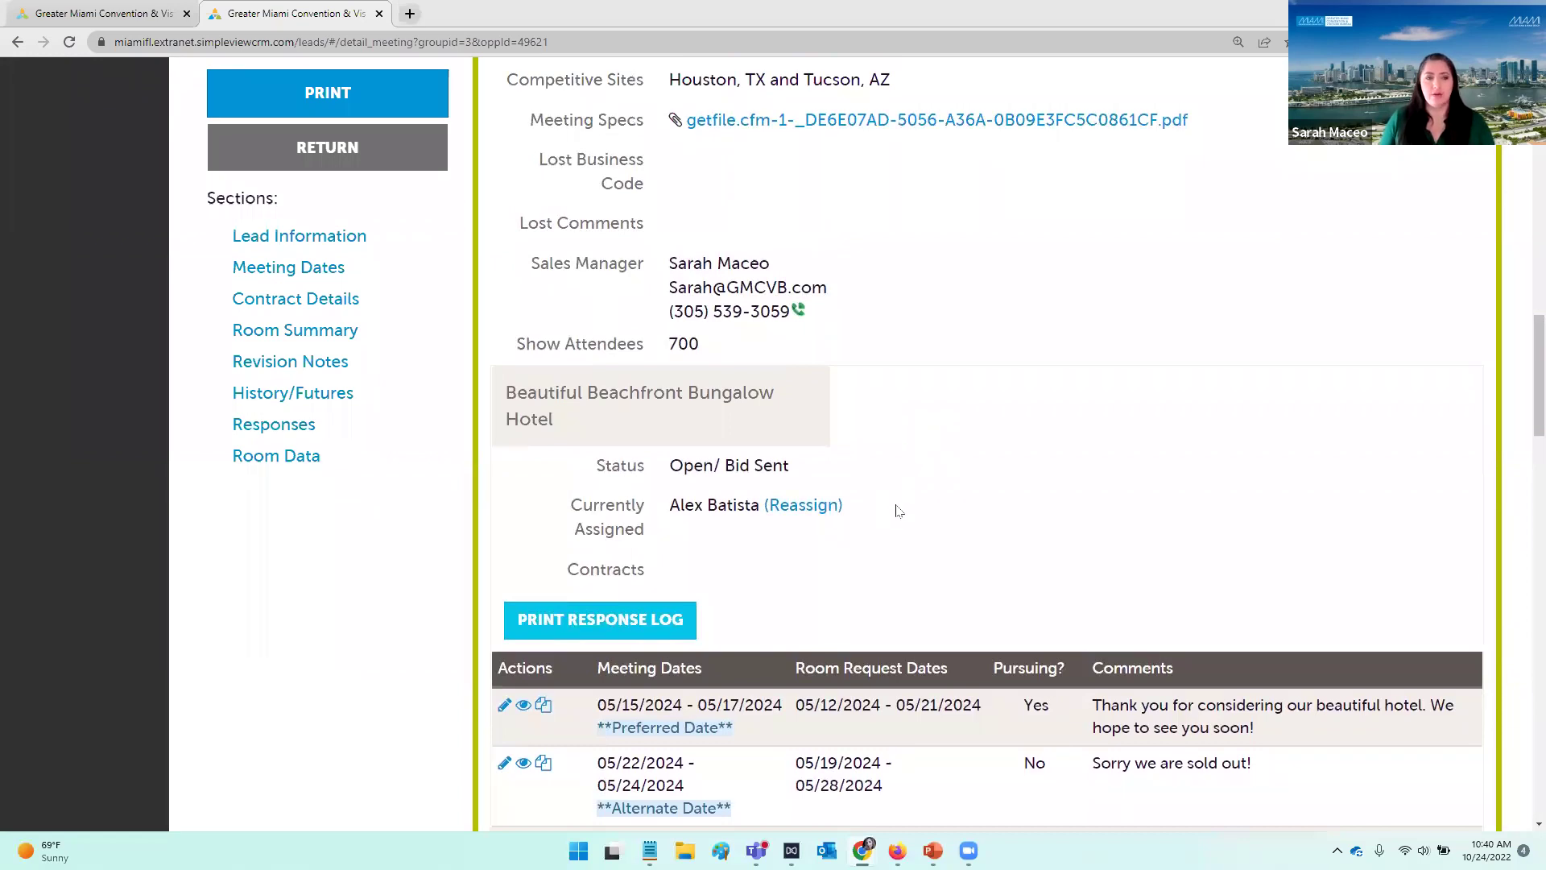
pyautogui.scroll(1, 936, 483)
pyautogui.scroll(-1, 946, 484)
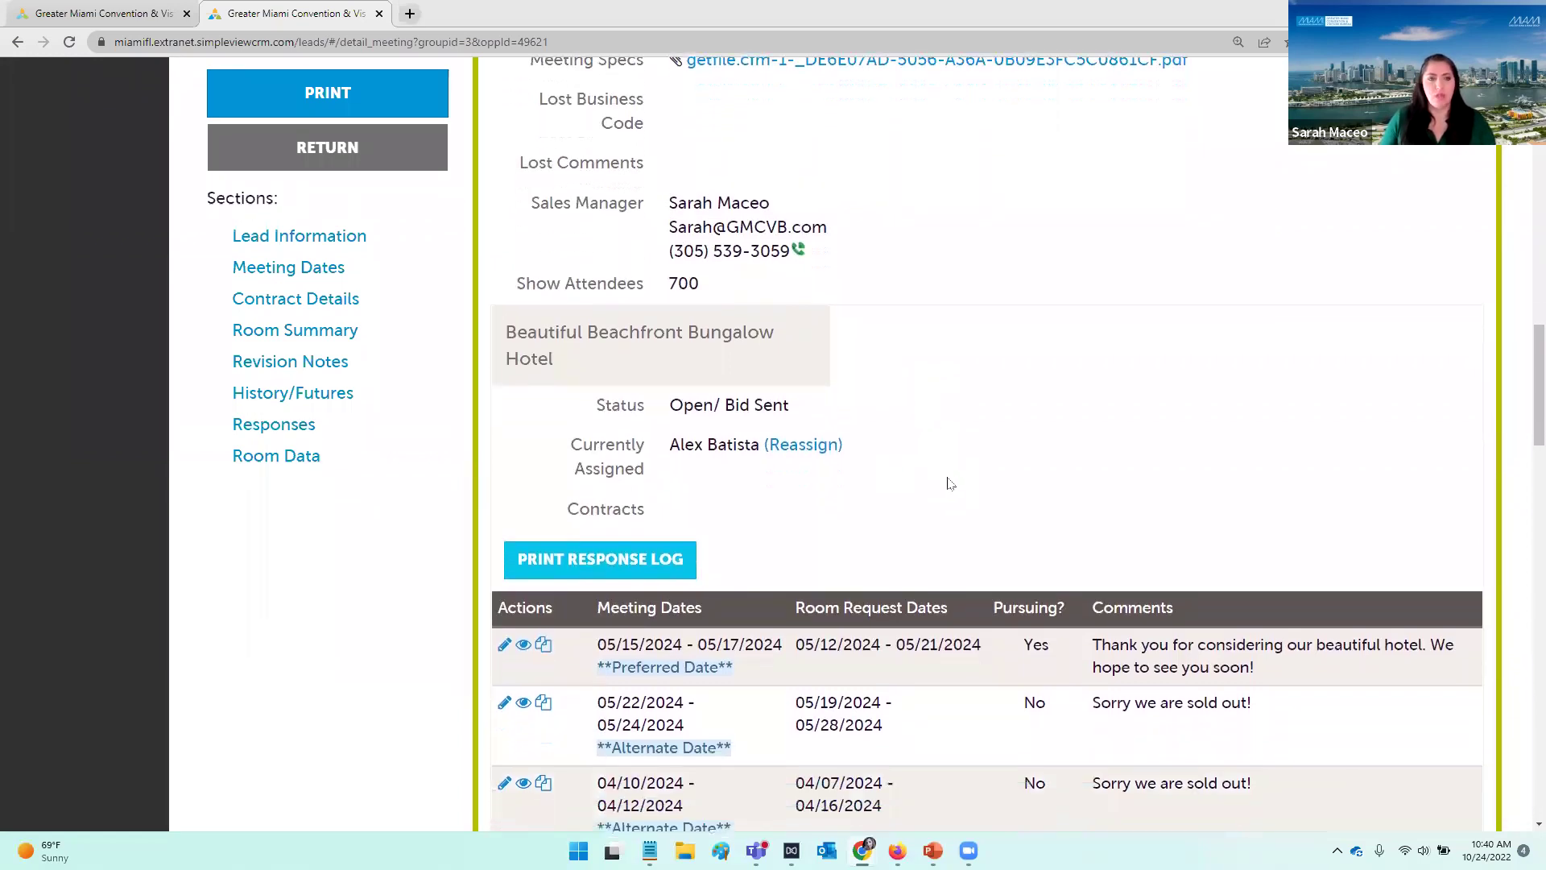
# Step: Advance the slideshow from Finding a Lead through Assigning and Responding to the 'Uploading Contracts' slide
pyautogui.hotkey('alt', 'Tab')
pyautogui.press('Right')
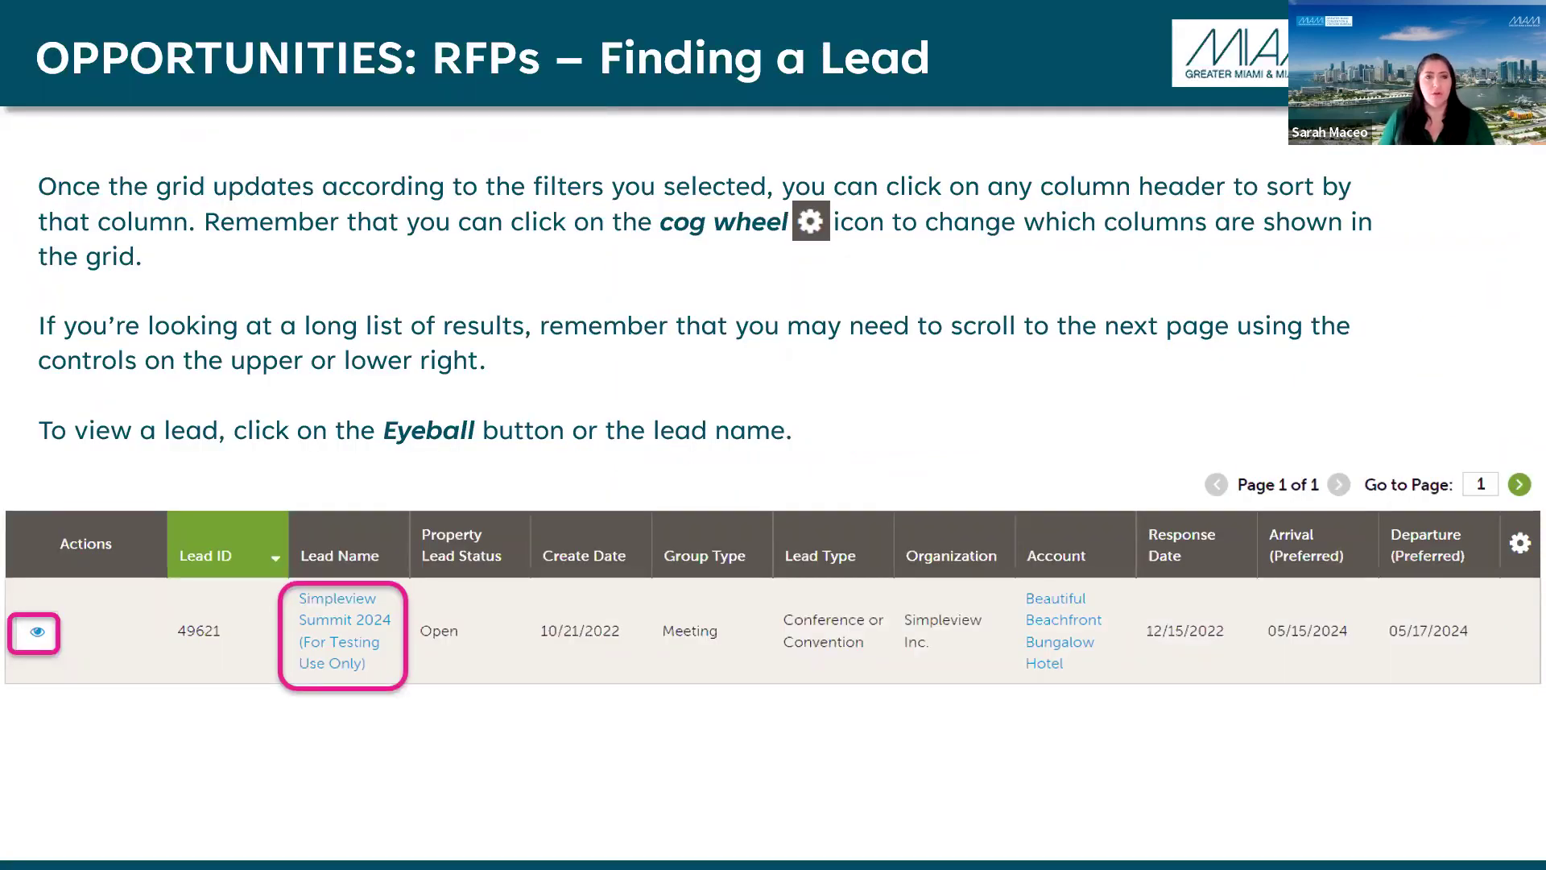
pyautogui.press('Right')
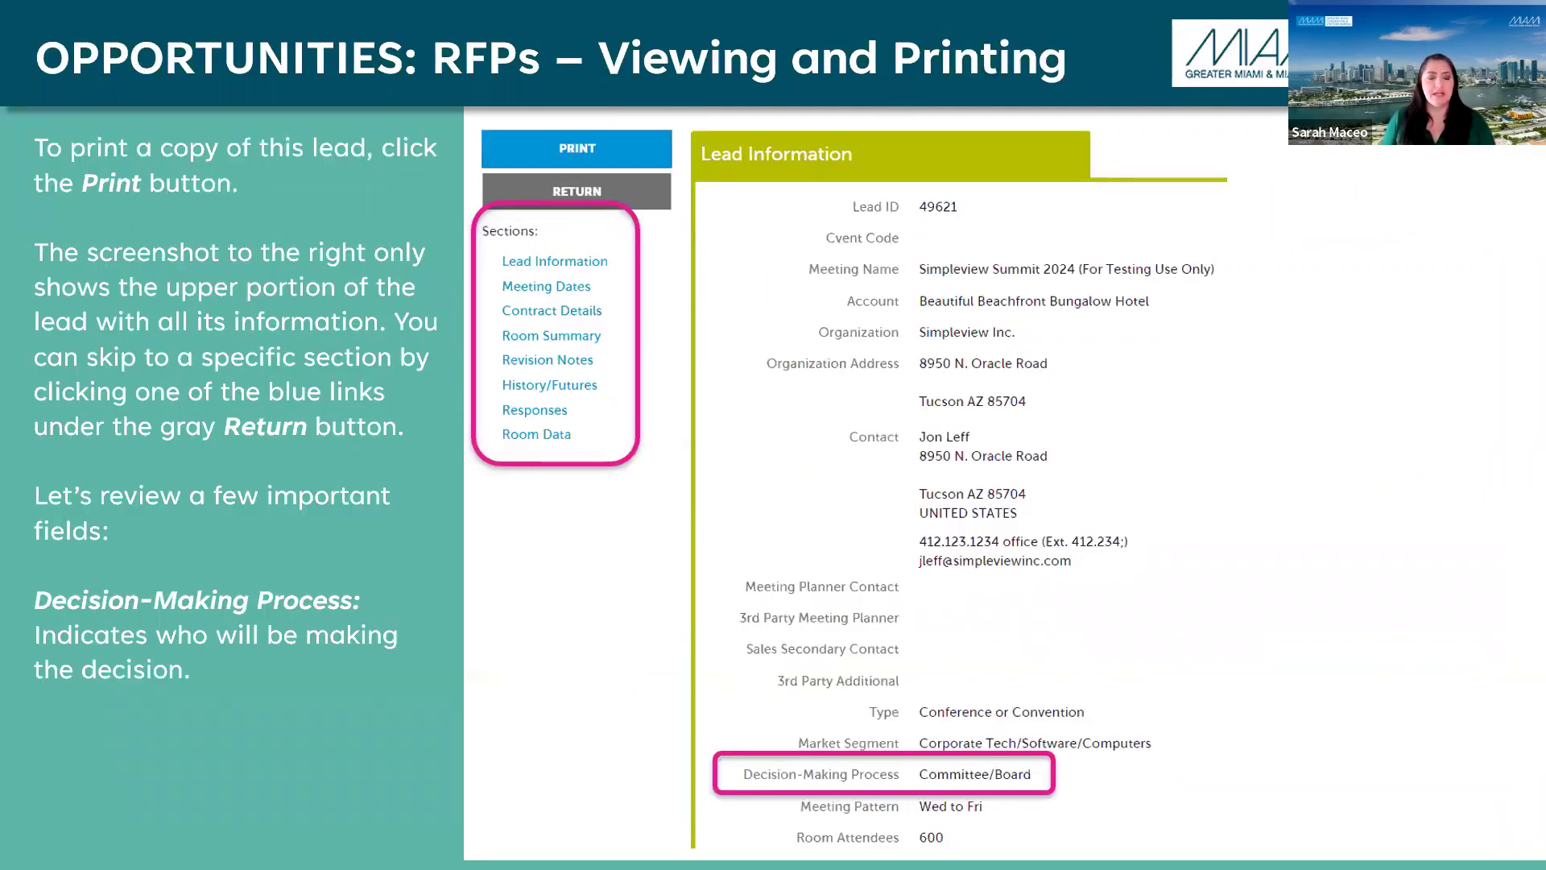
pyautogui.press('Right')
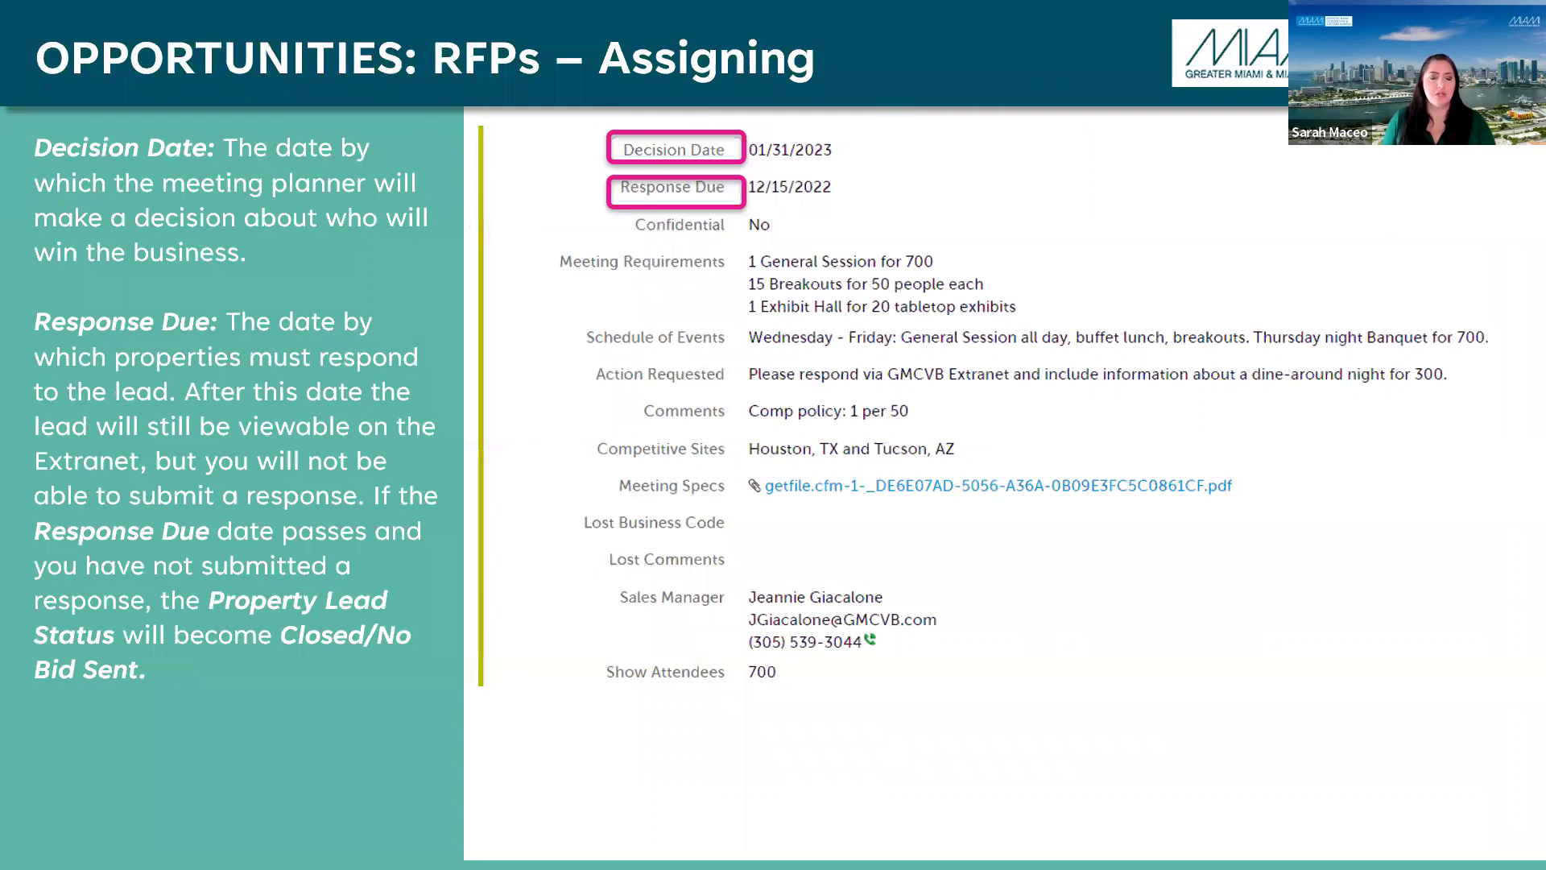
pyautogui.press('Right')
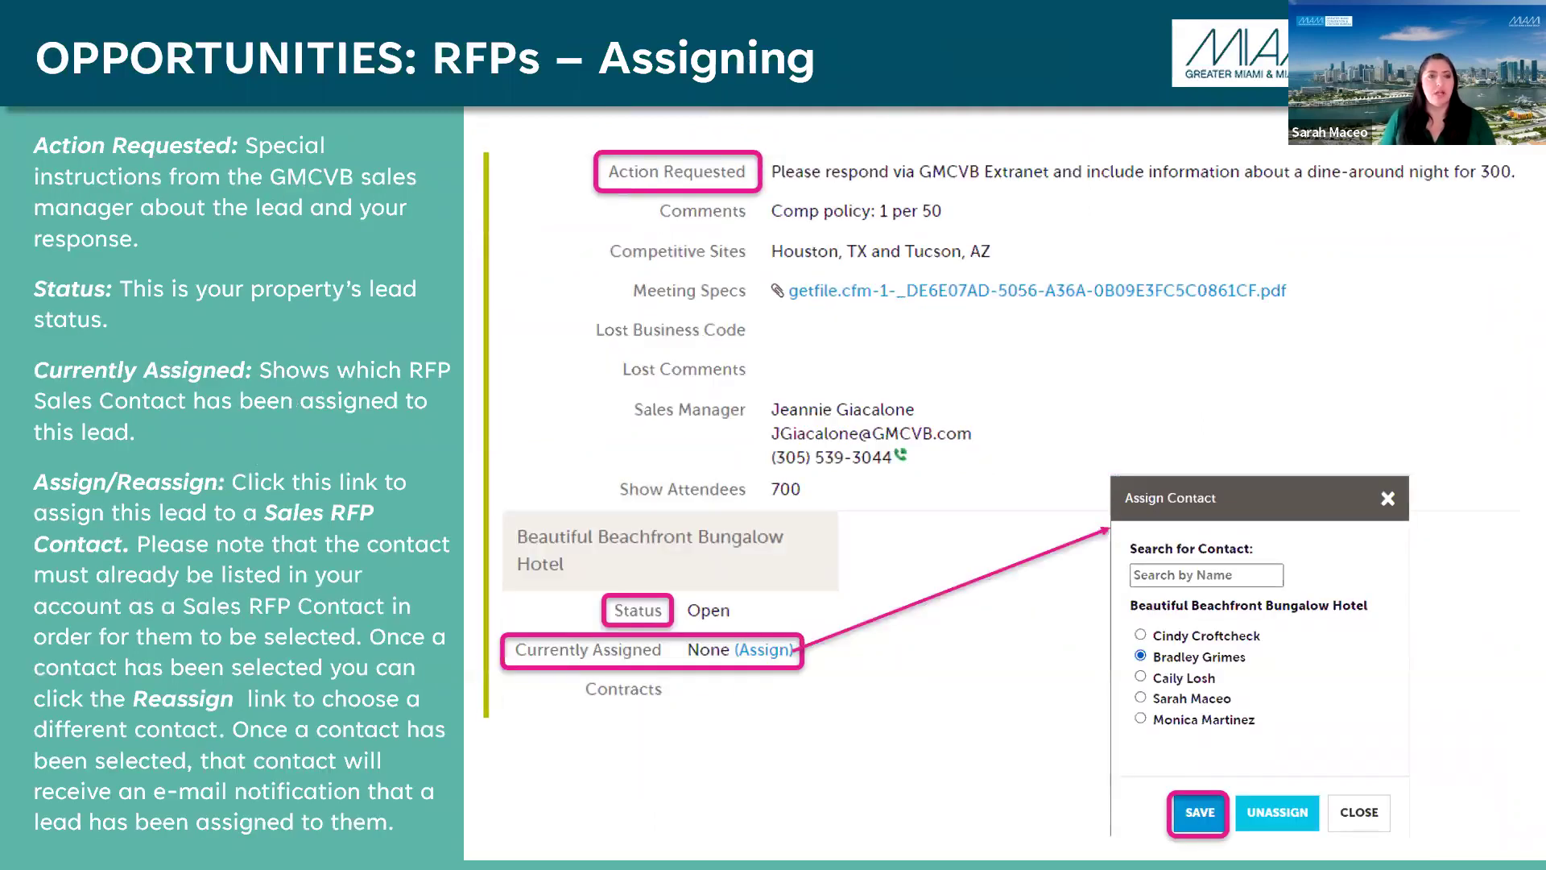
pyautogui.press('Right')
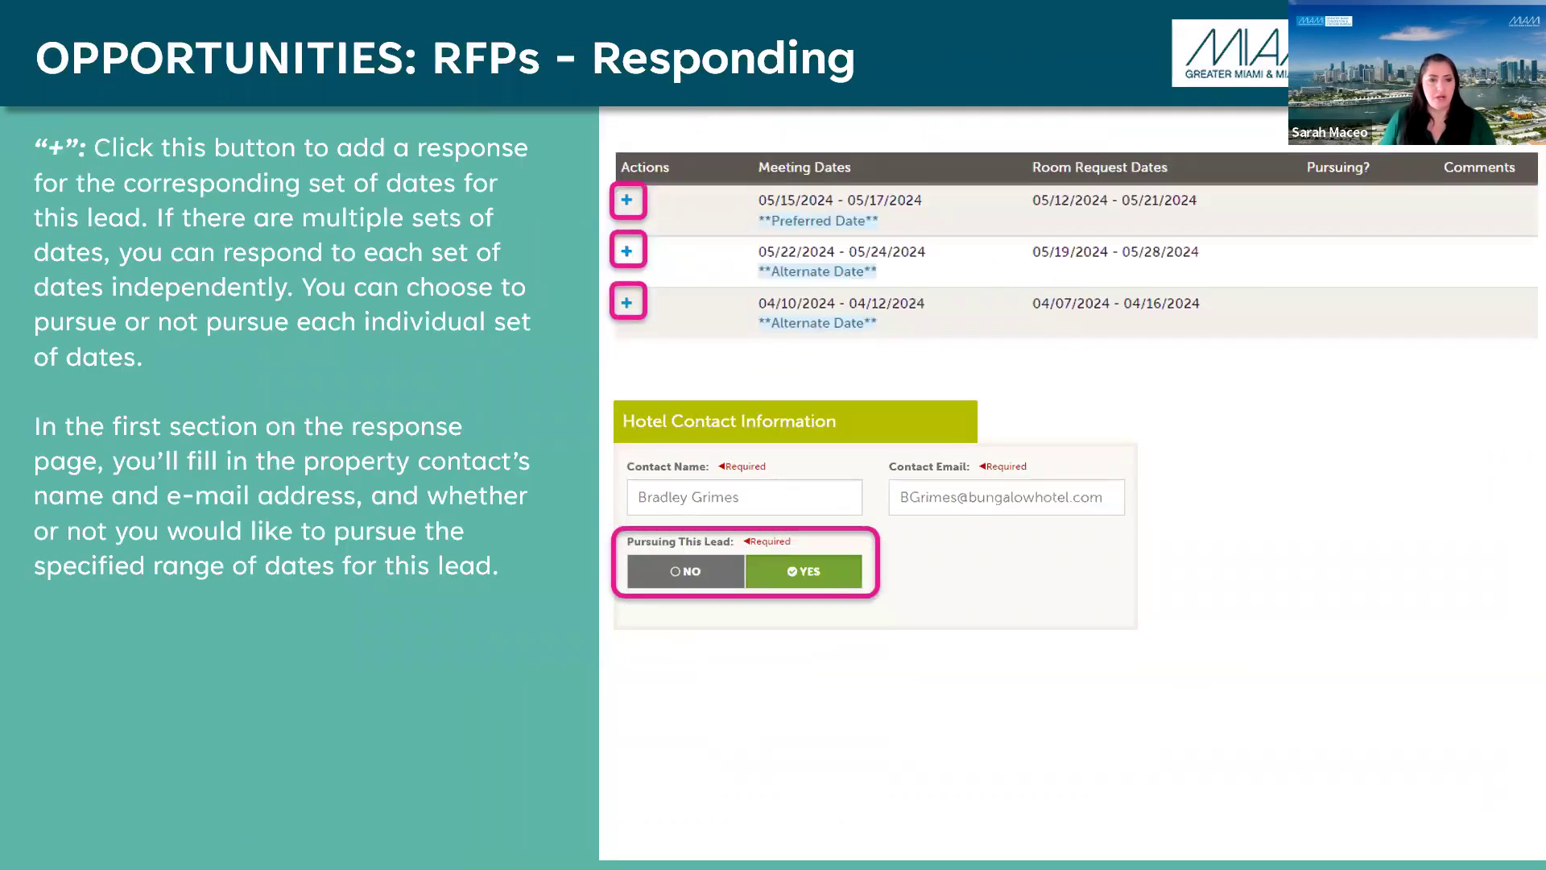
pyautogui.press('Right')
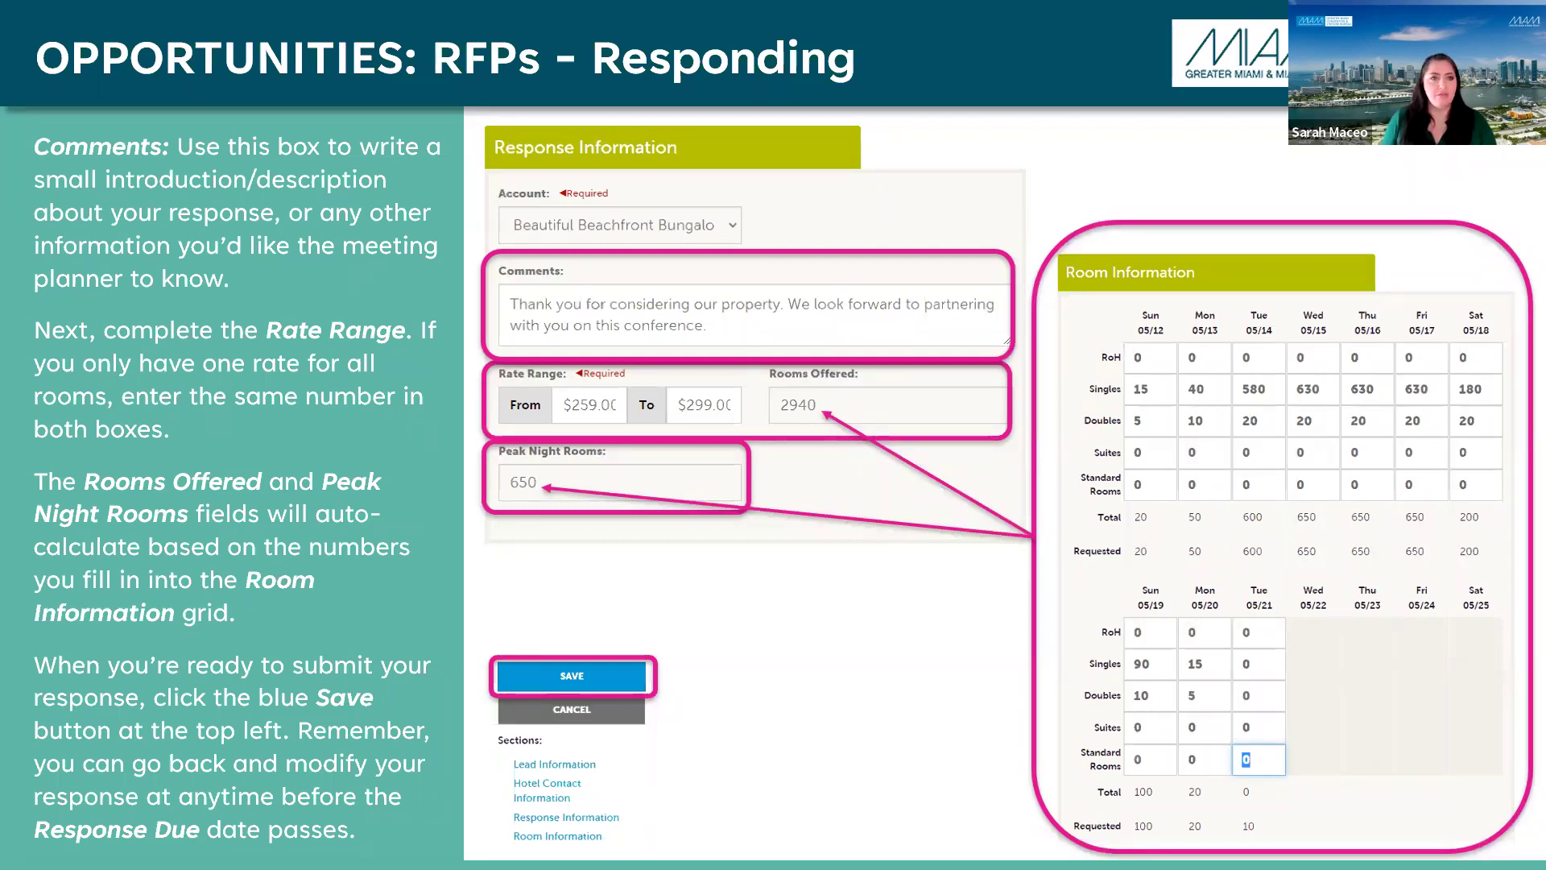
pyautogui.press('Right')
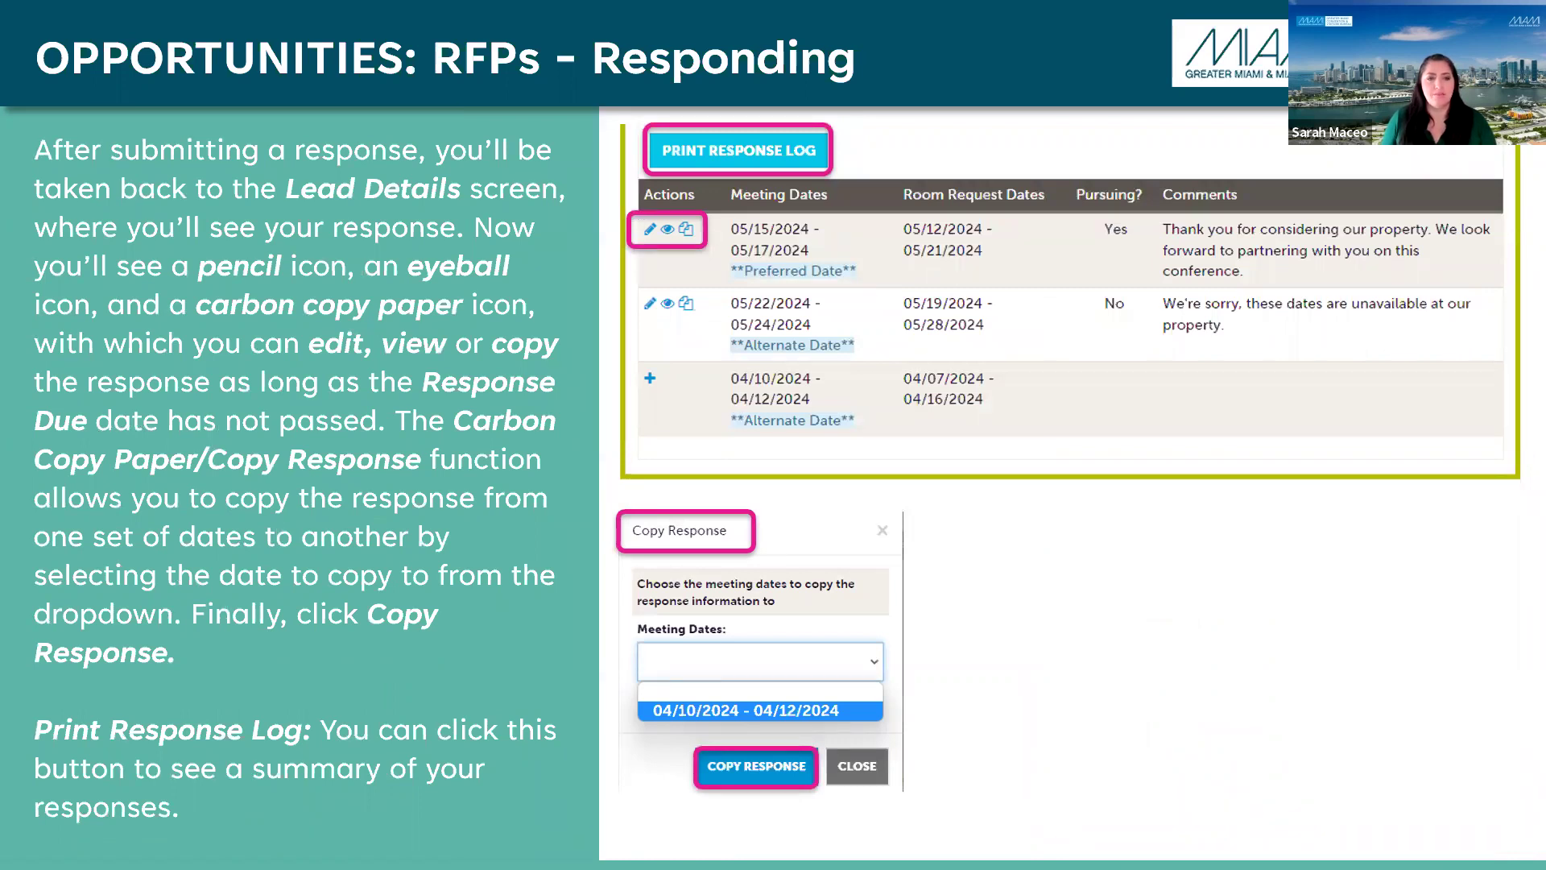
pyautogui.press('Right')
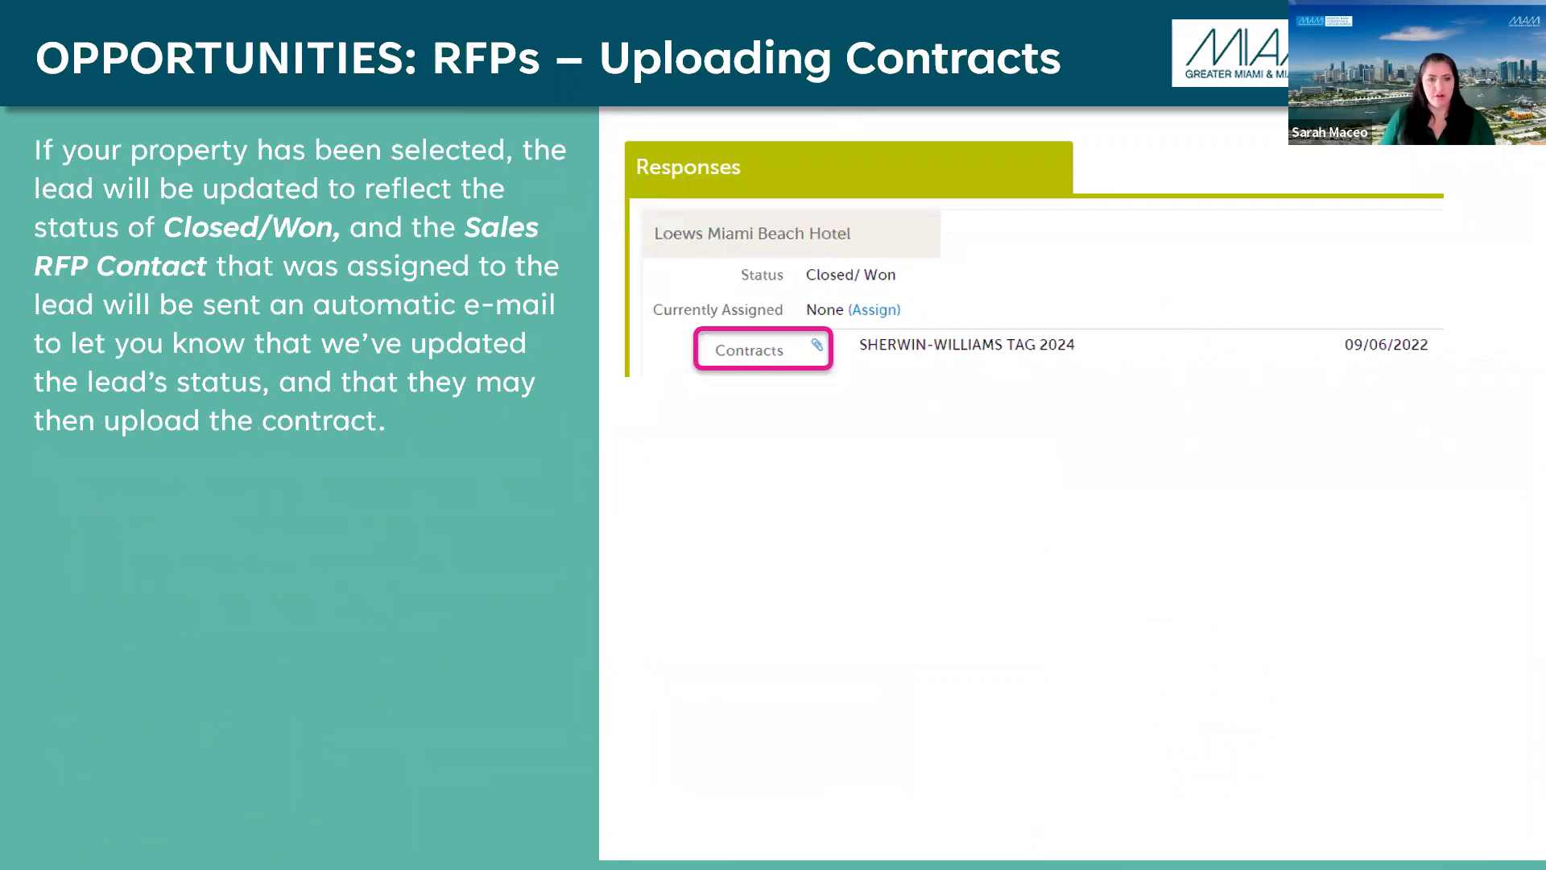
pyautogui.hotkey('alt', 'Tab')
pyautogui.scroll(-3, 950, 411)
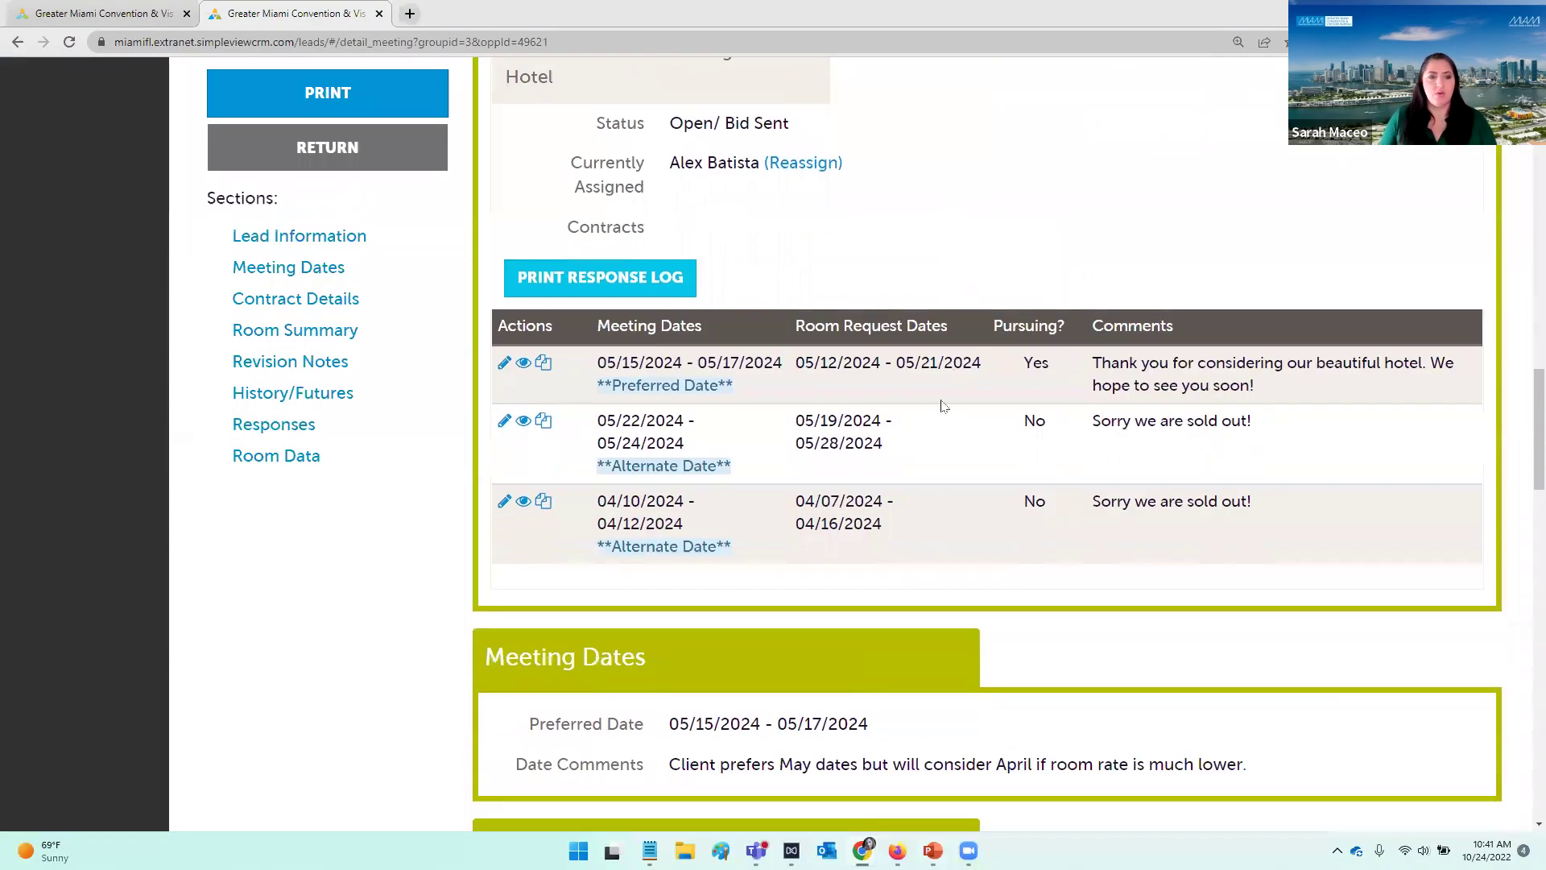
pyautogui.scroll(1, 744, 482)
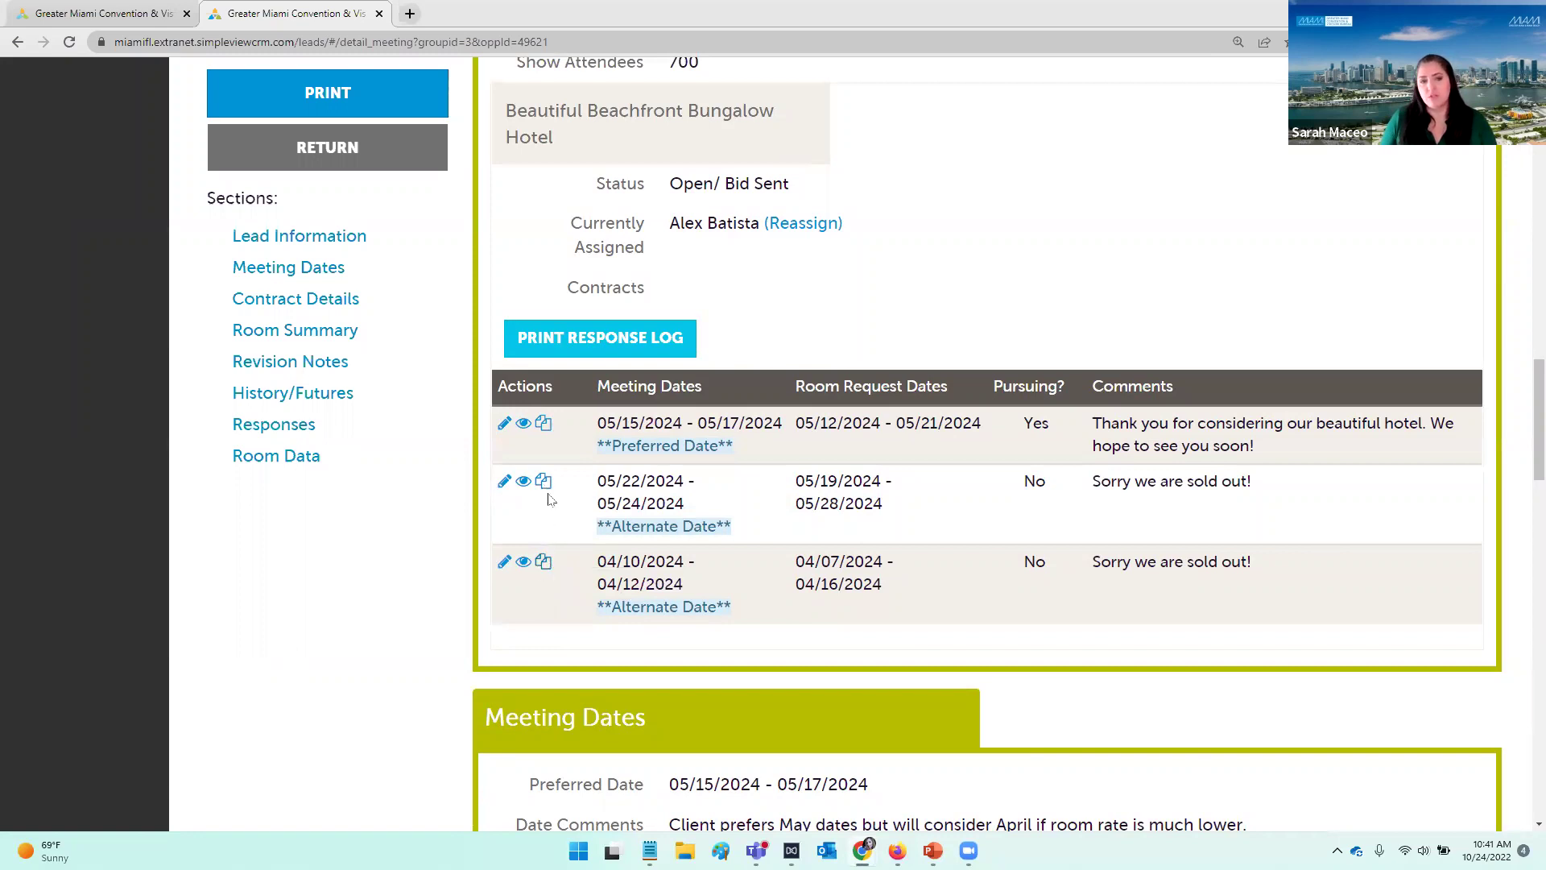
pyautogui.click(544, 483)
pyautogui.click(746, 383)
pyautogui.click(741, 388)
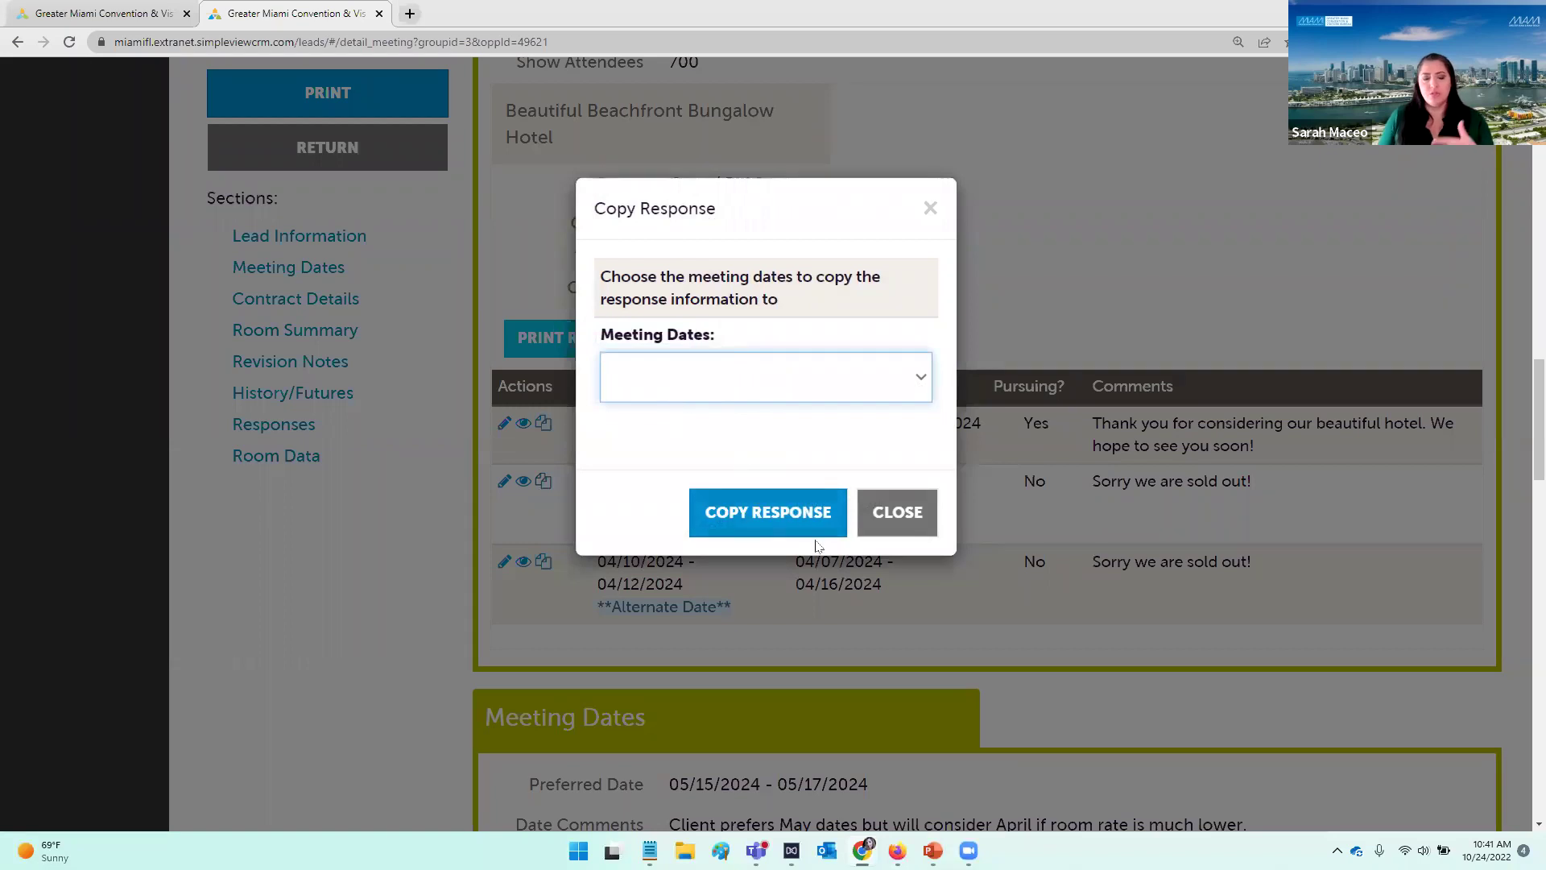
pyautogui.click(891, 516)
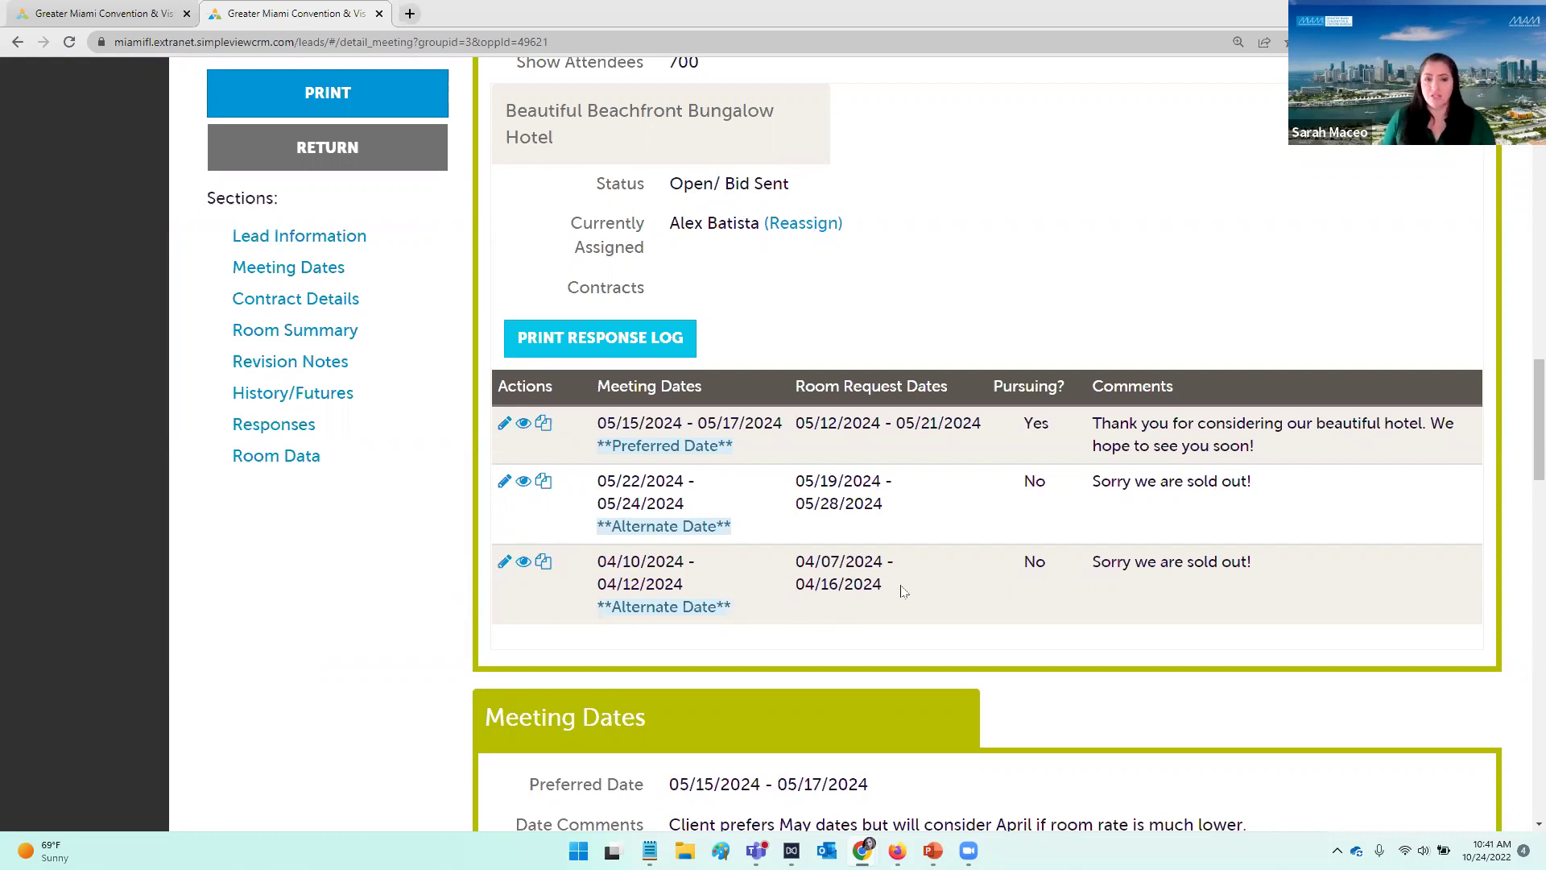
pyautogui.hotkey('alt', 'Tab')
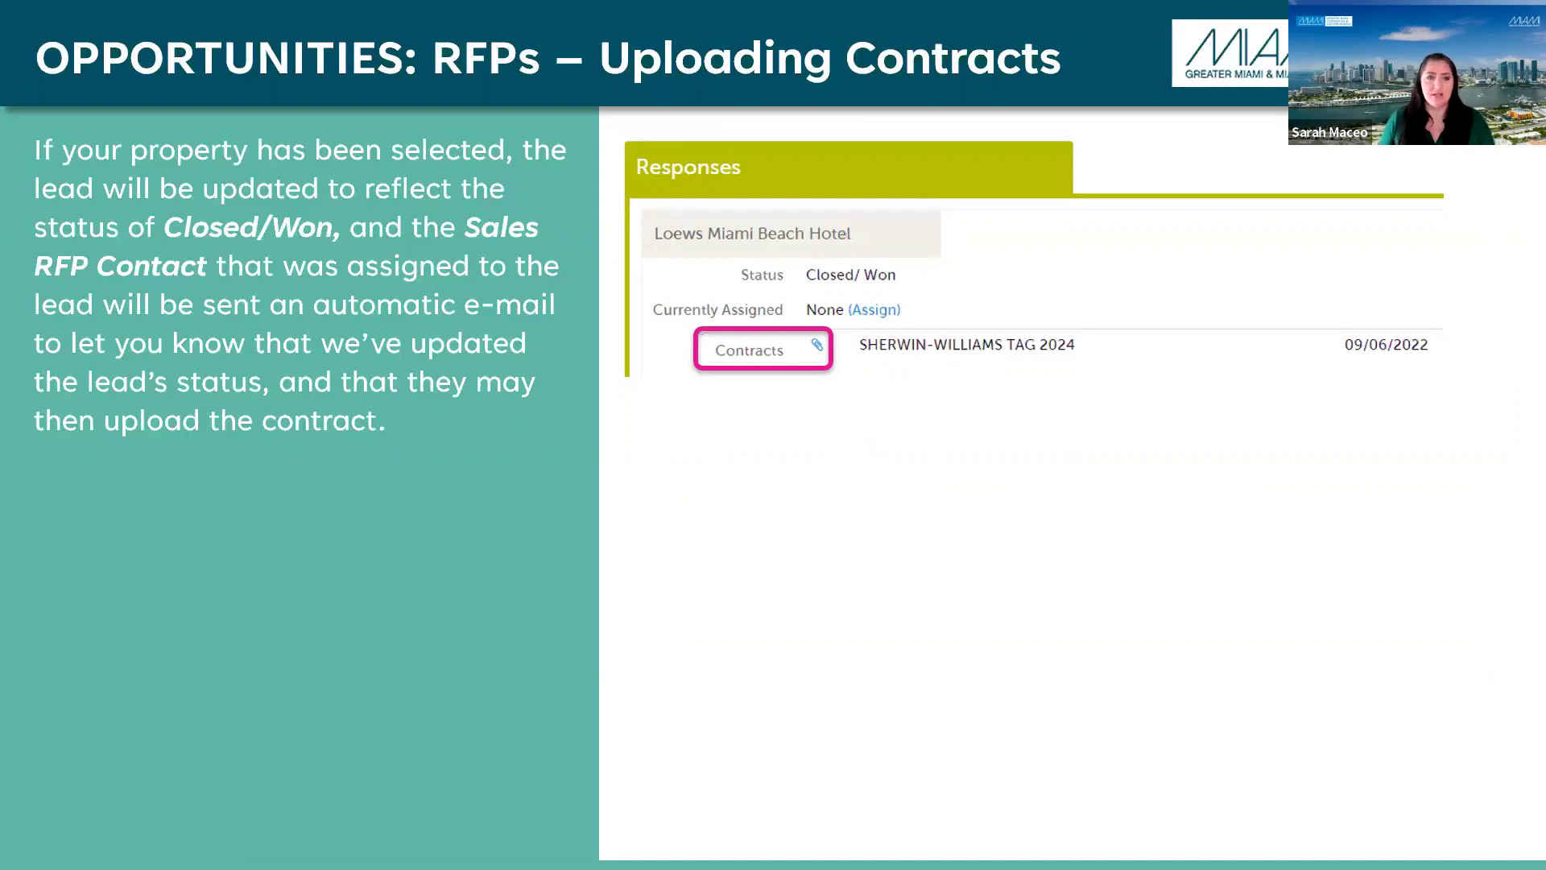
pyautogui.hotkey('alt', 'Tab')
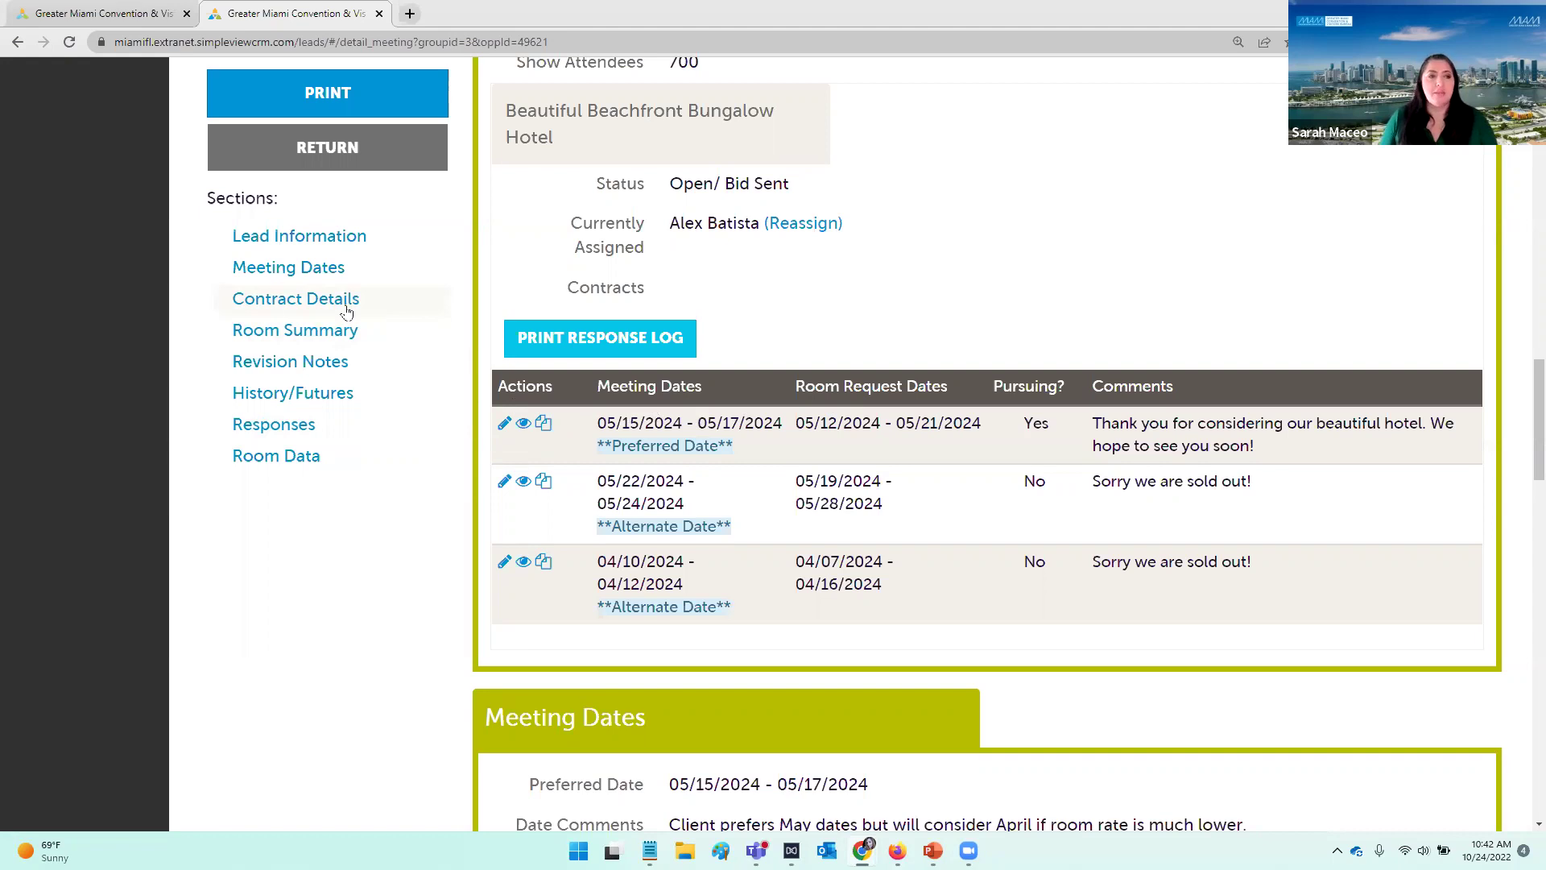
pyautogui.scroll(15, 490, 304)
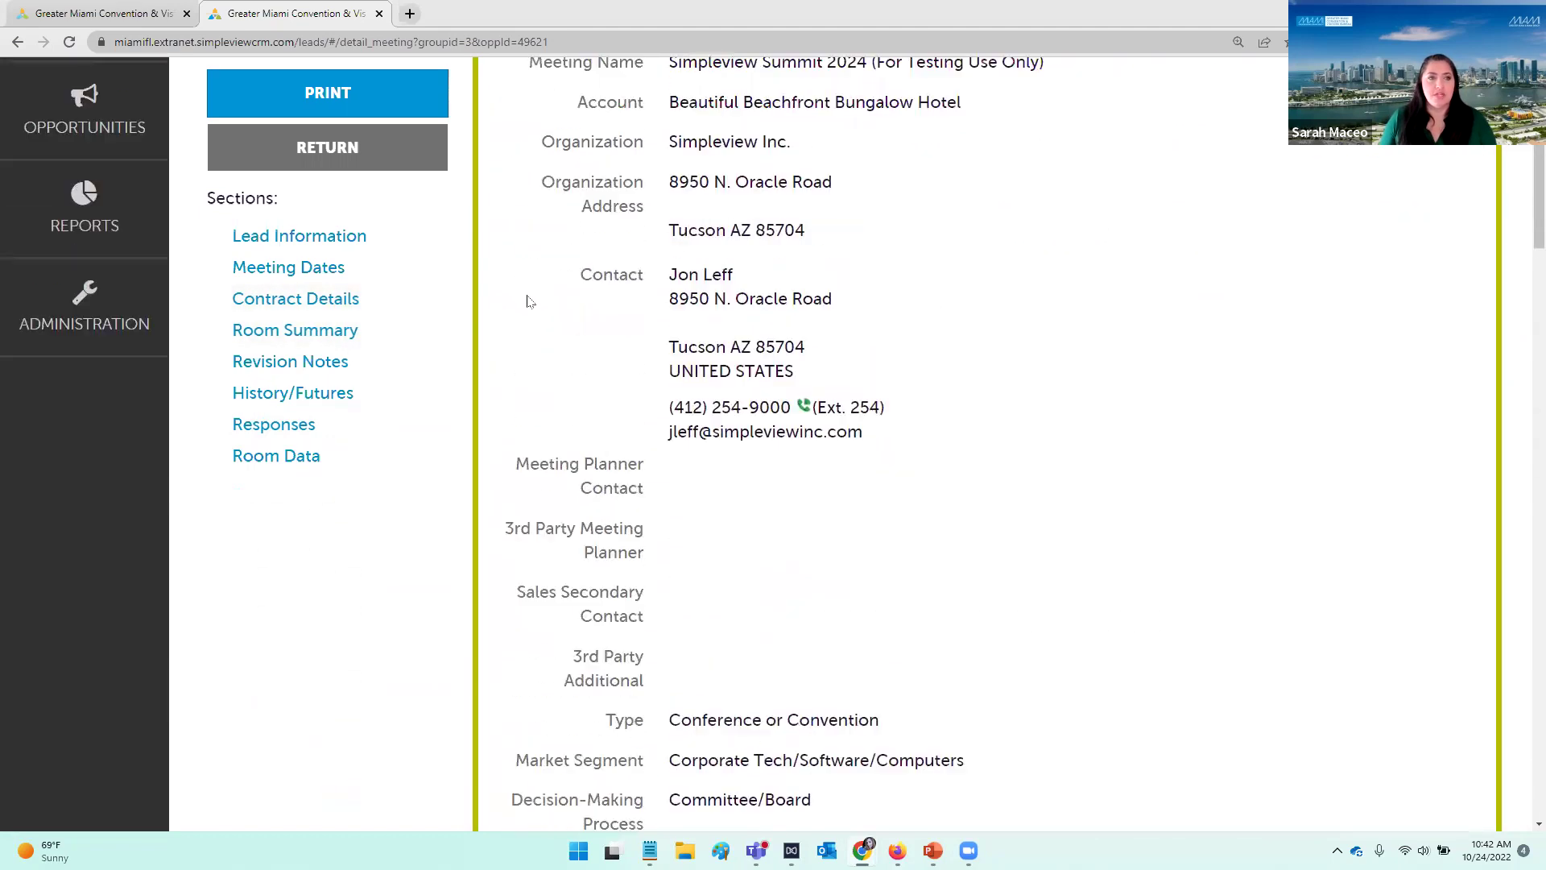
pyautogui.scroll(5, 529, 302)
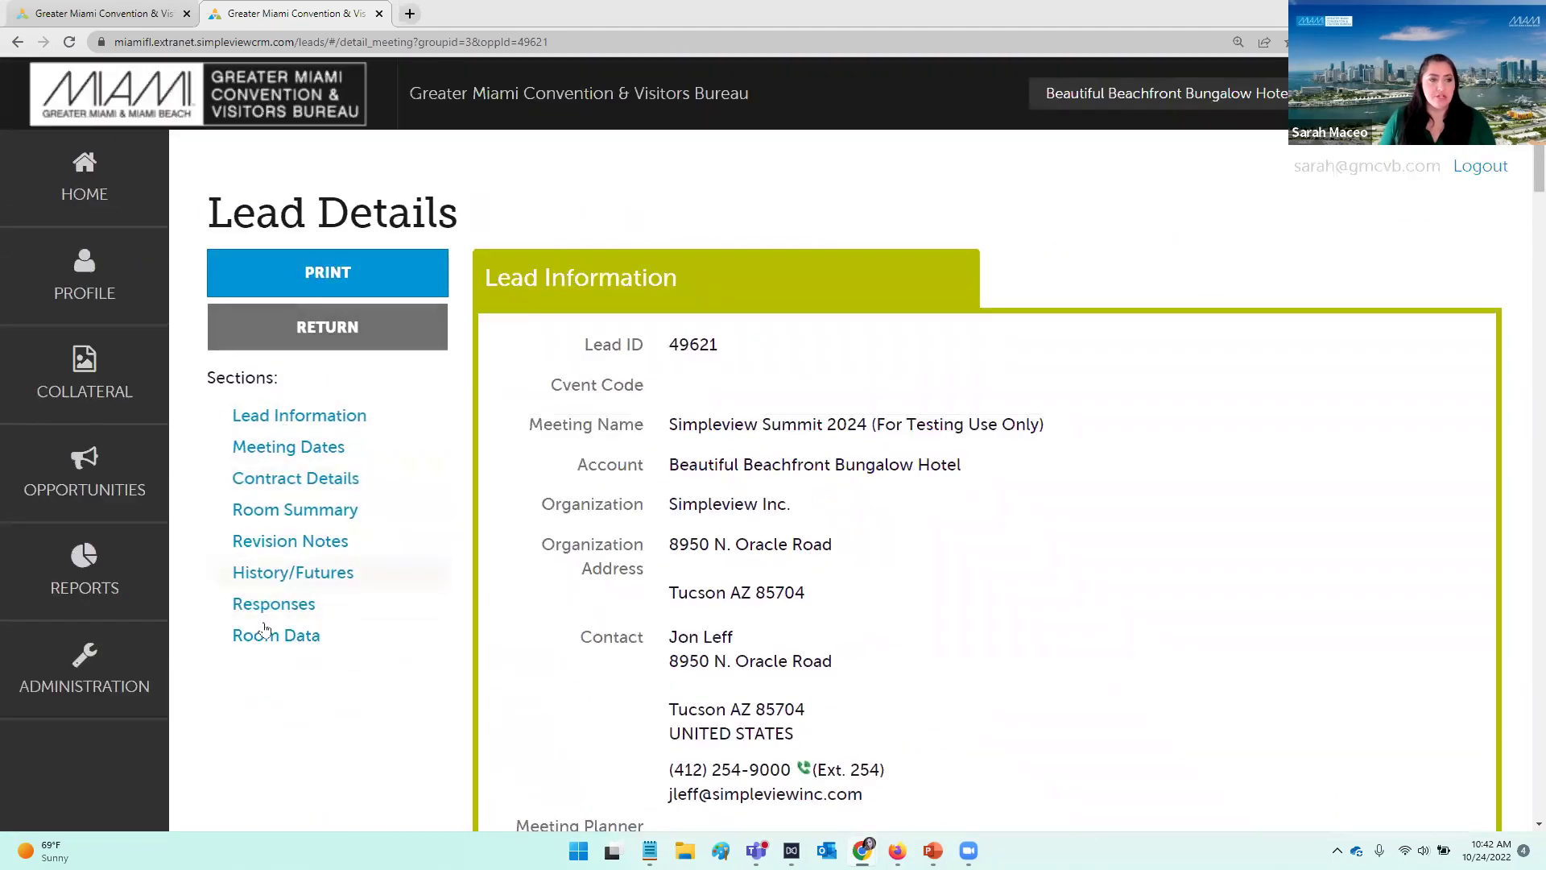
pyautogui.click(284, 481)
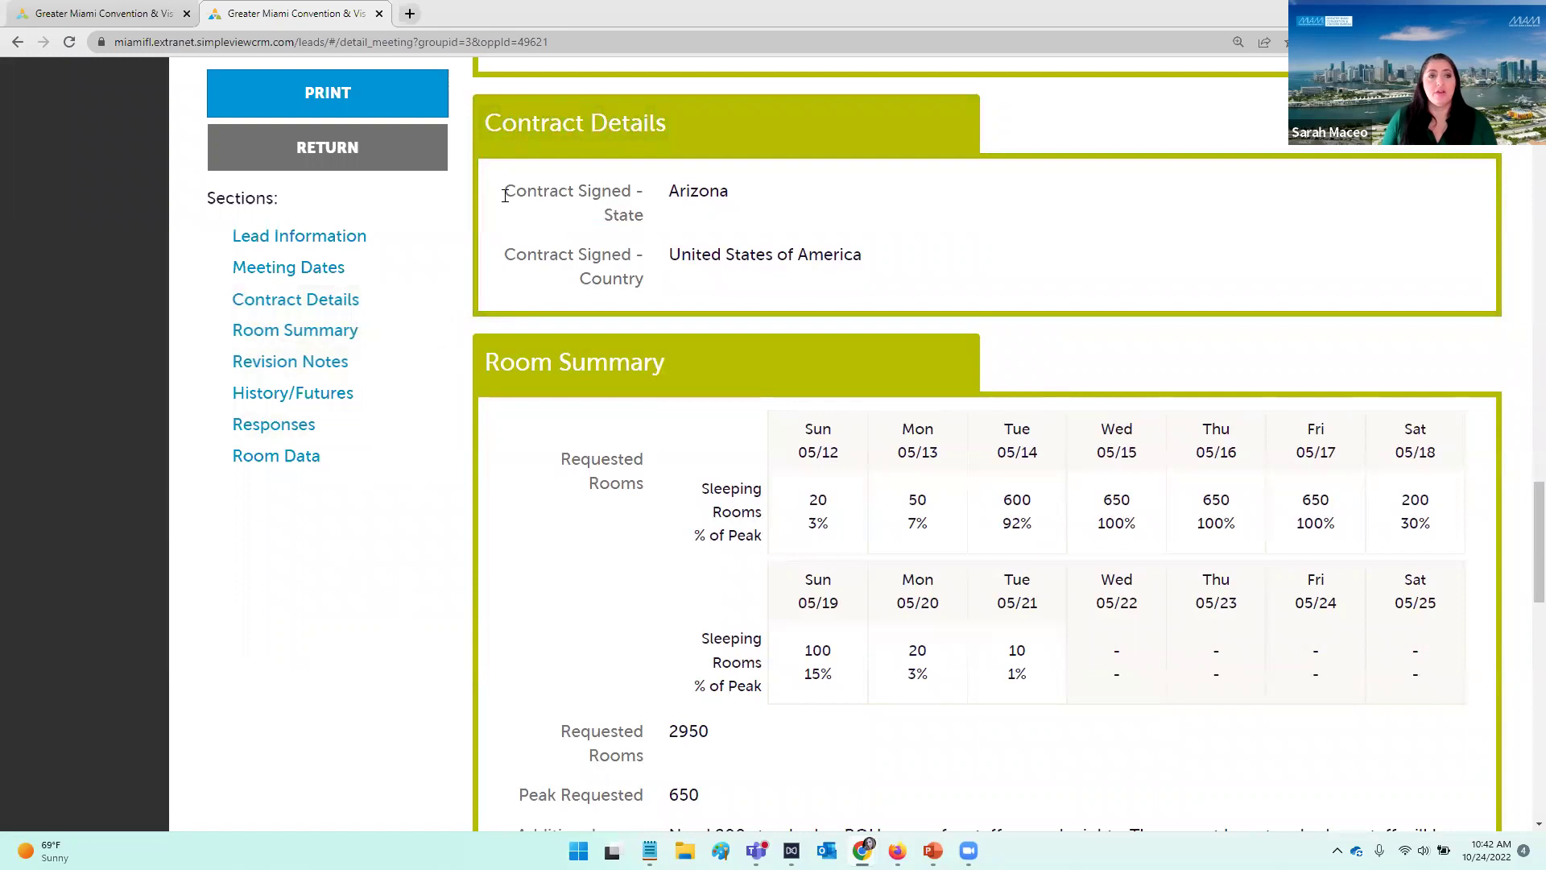
pyautogui.scroll(-1, 361, 502)
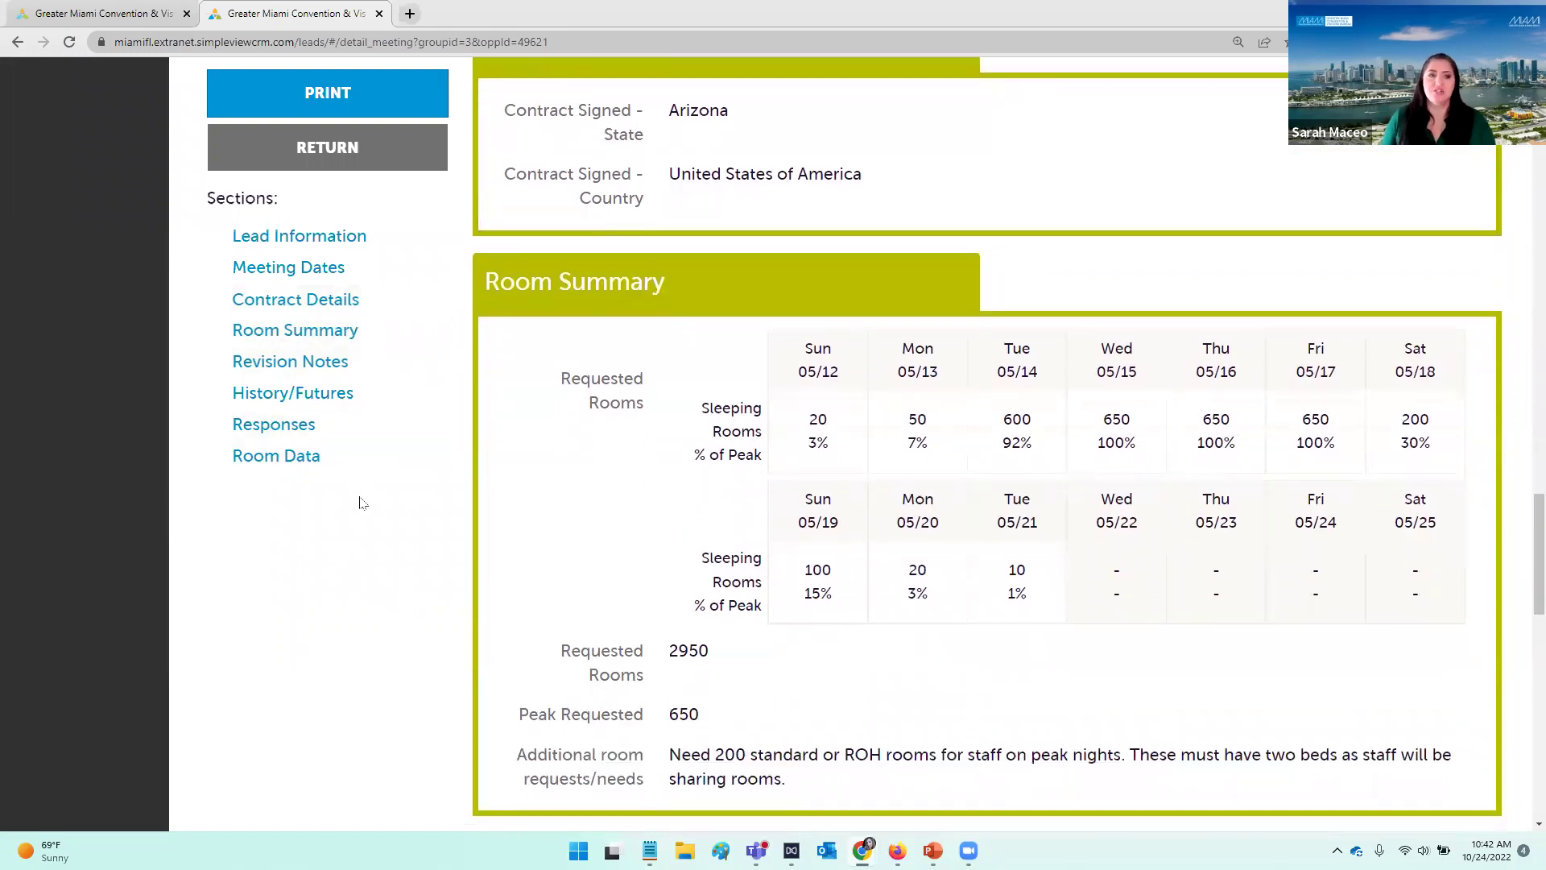
pyautogui.scroll(-10, 361, 502)
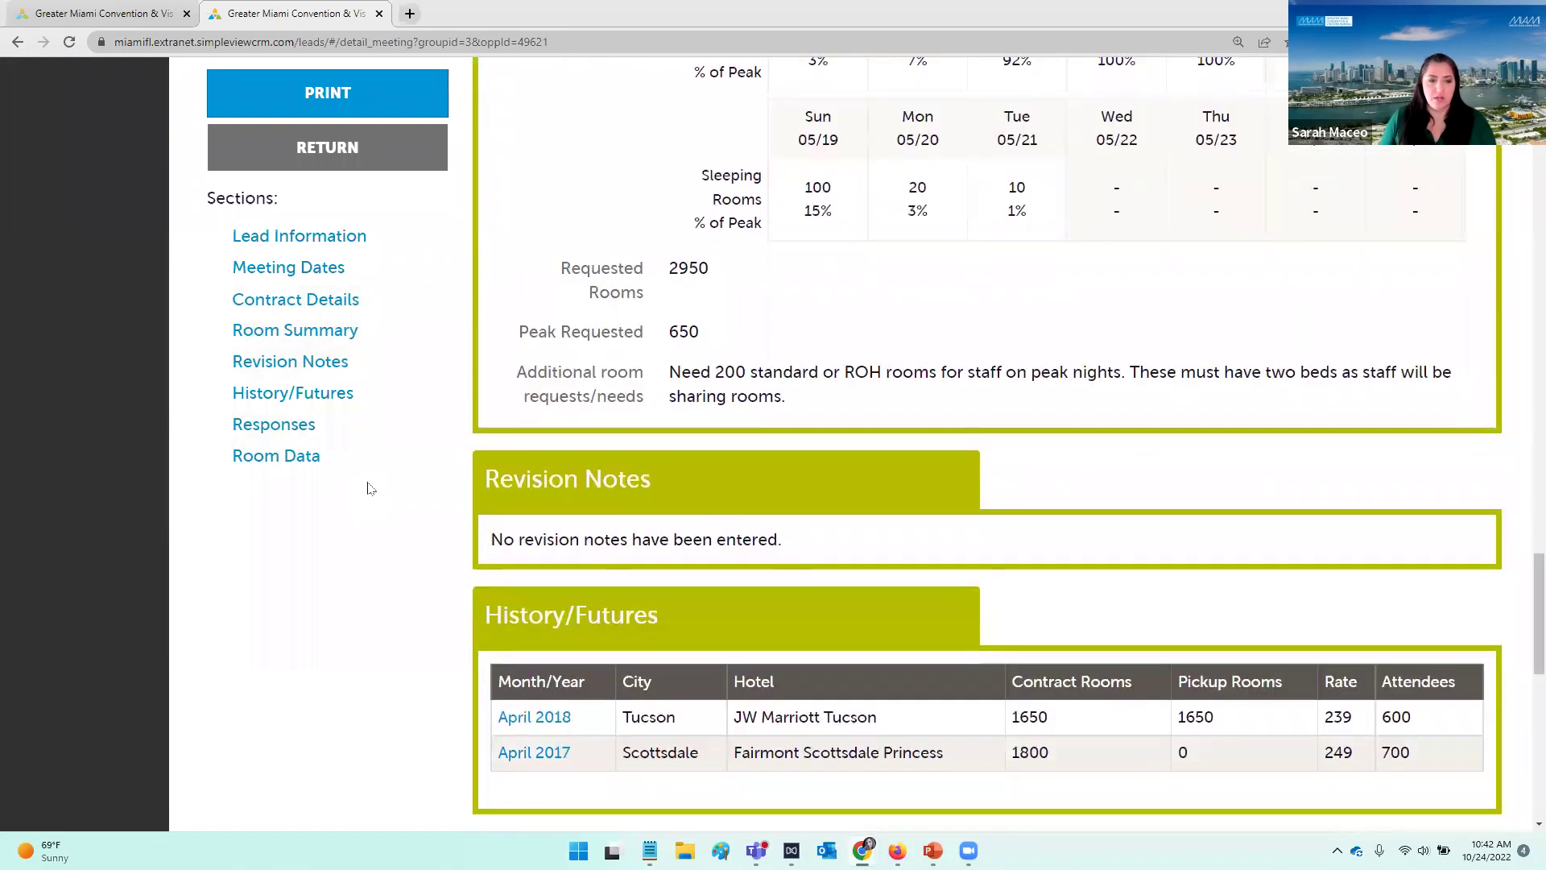
pyautogui.scroll(-2, 367, 488)
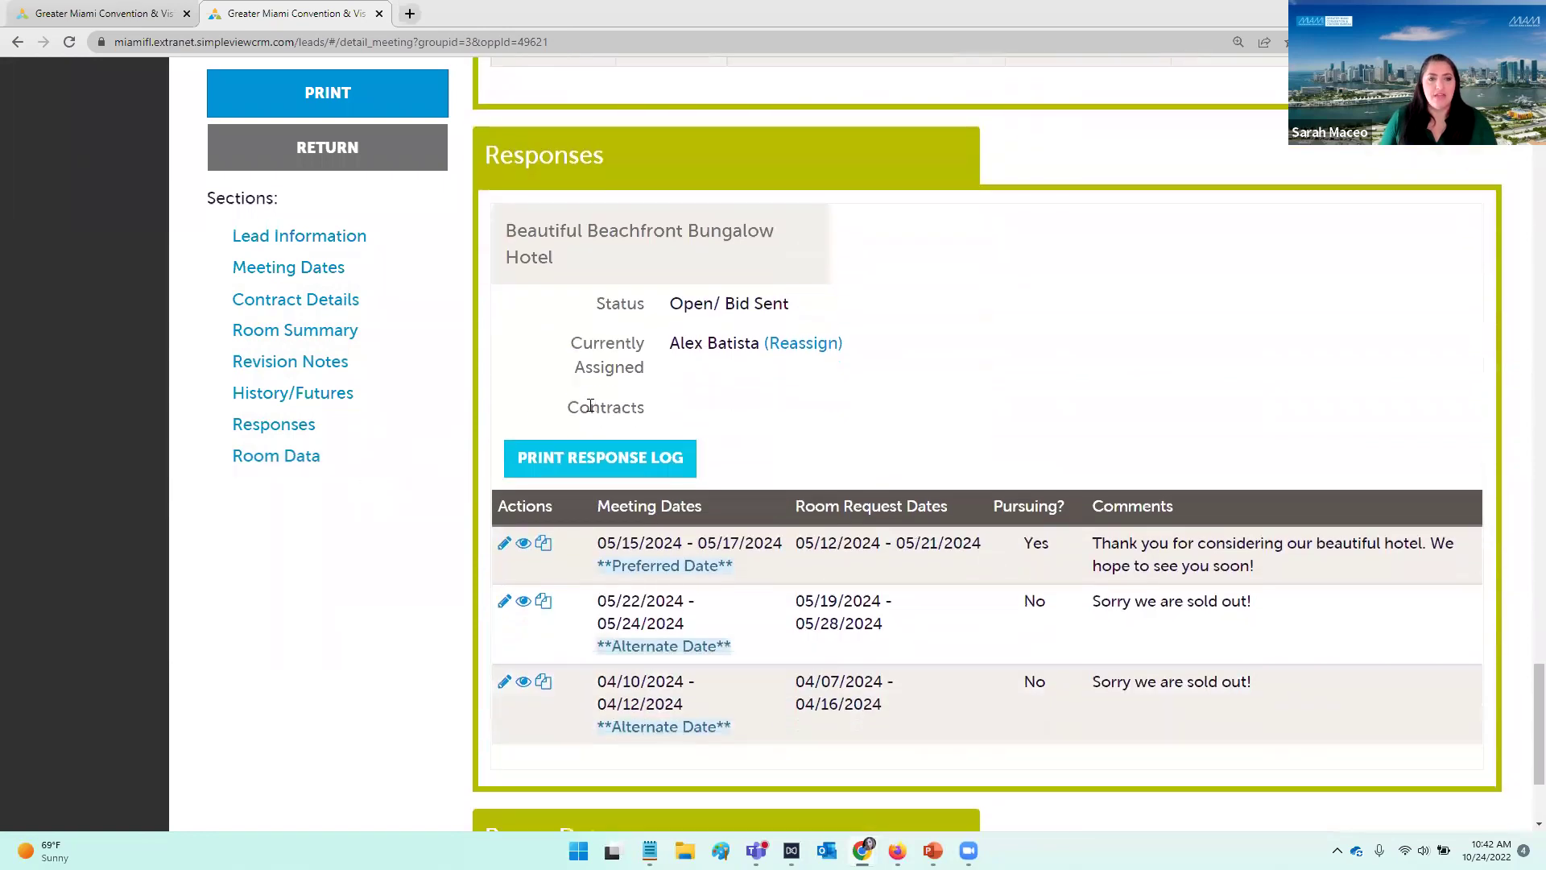
pyautogui.moveTo(567, 409); pyautogui.dragTo(659, 419)
pyautogui.click(660, 418)
# Step: Move the slideshow from Uploading Contracts to the 'Contracts & RFP Pickup' slide, then return to the lead's Responses
pyautogui.hotkey('alt', 'Tab')
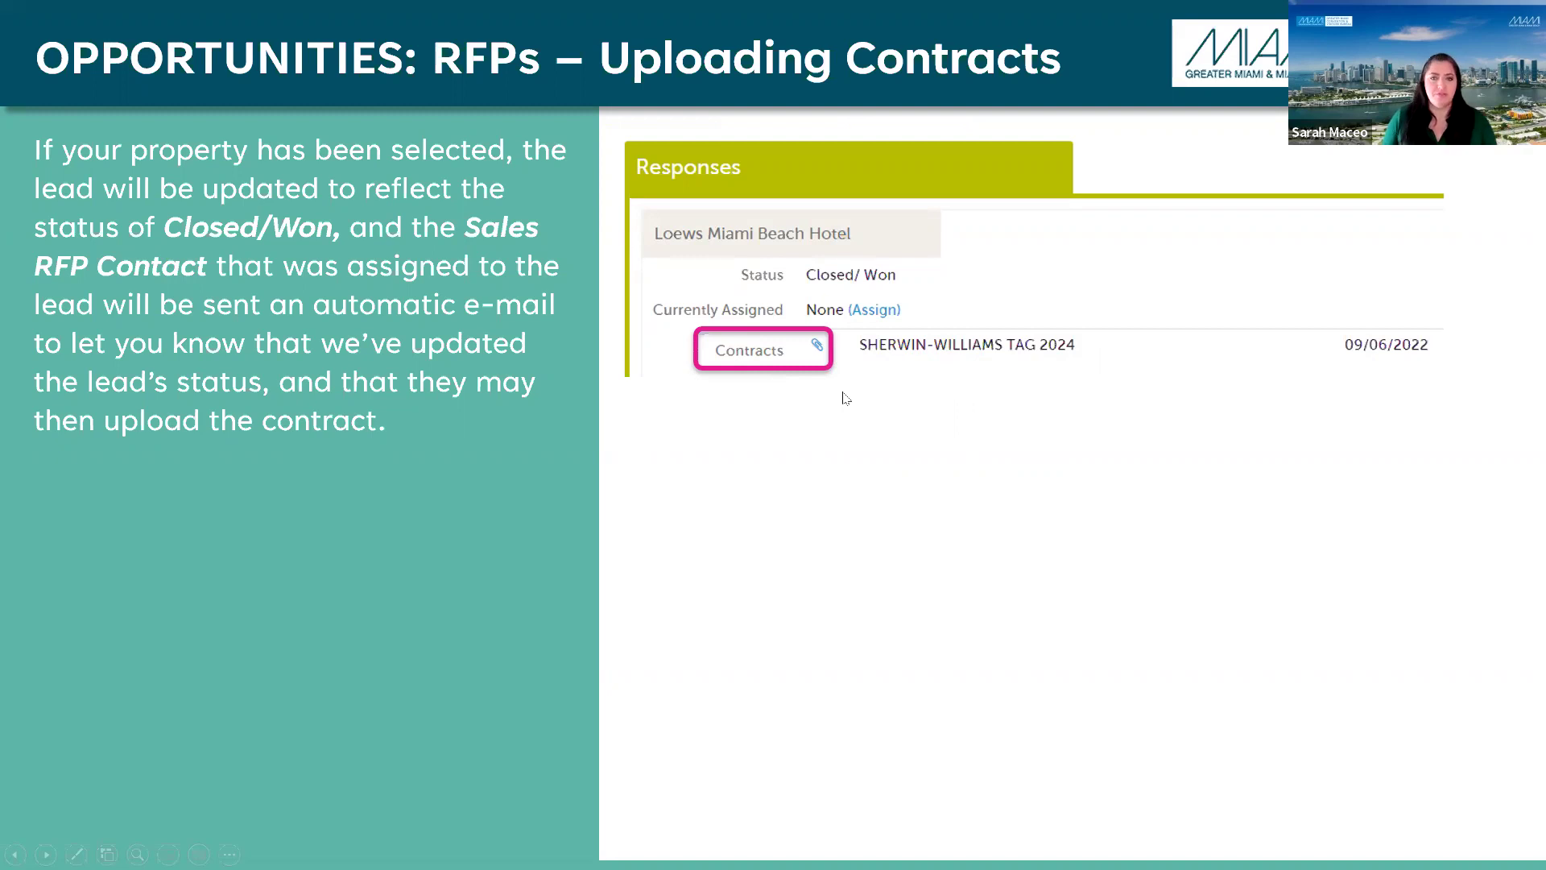
pyautogui.click(865, 420)
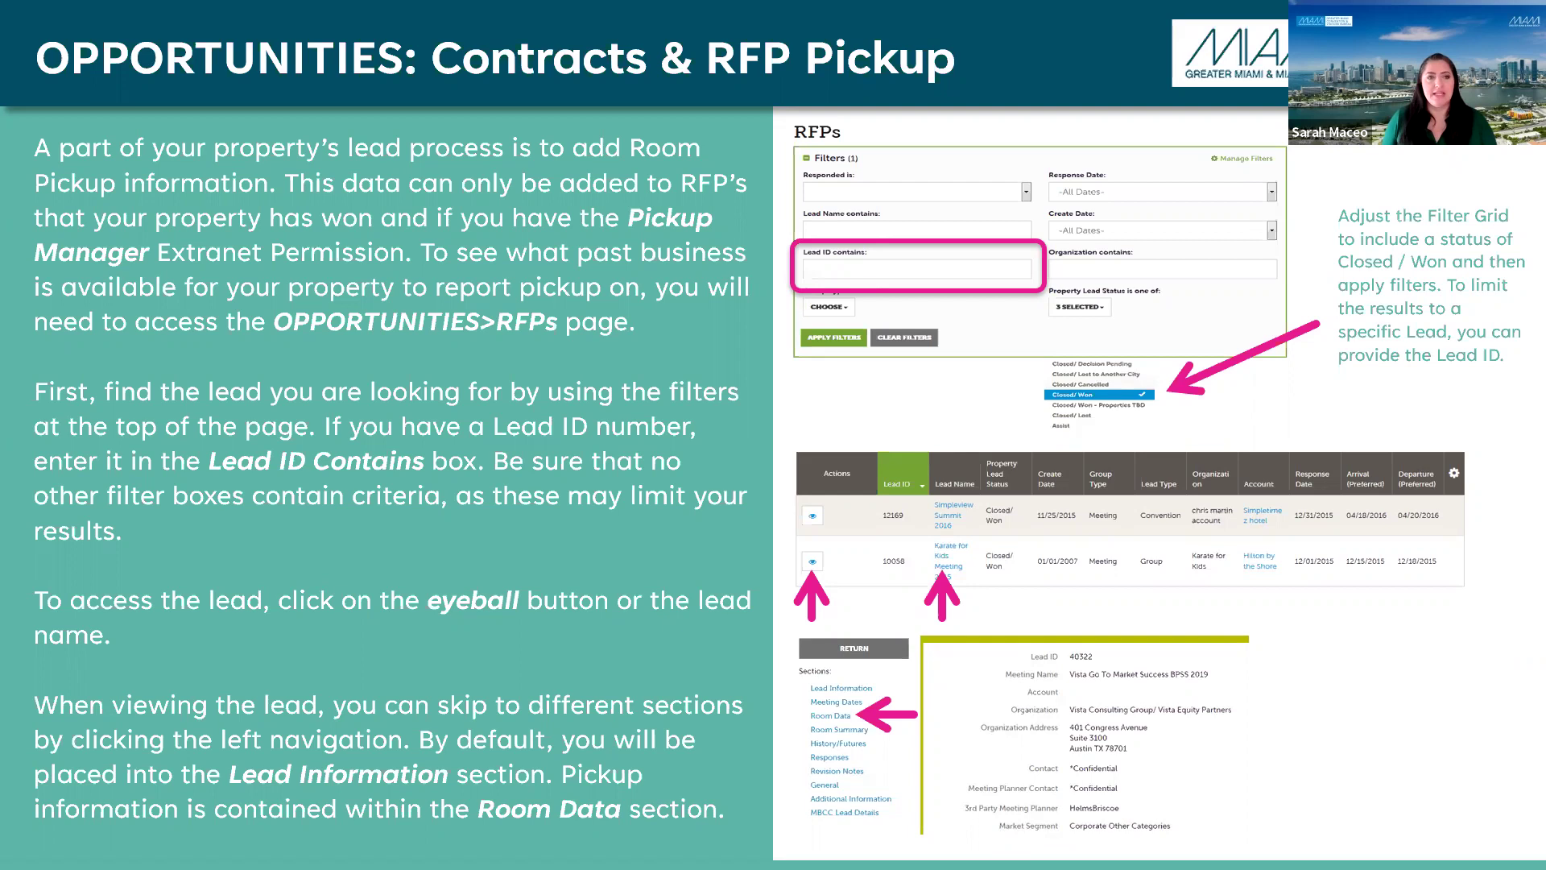
pyautogui.hotkey('alt', 'Tab')
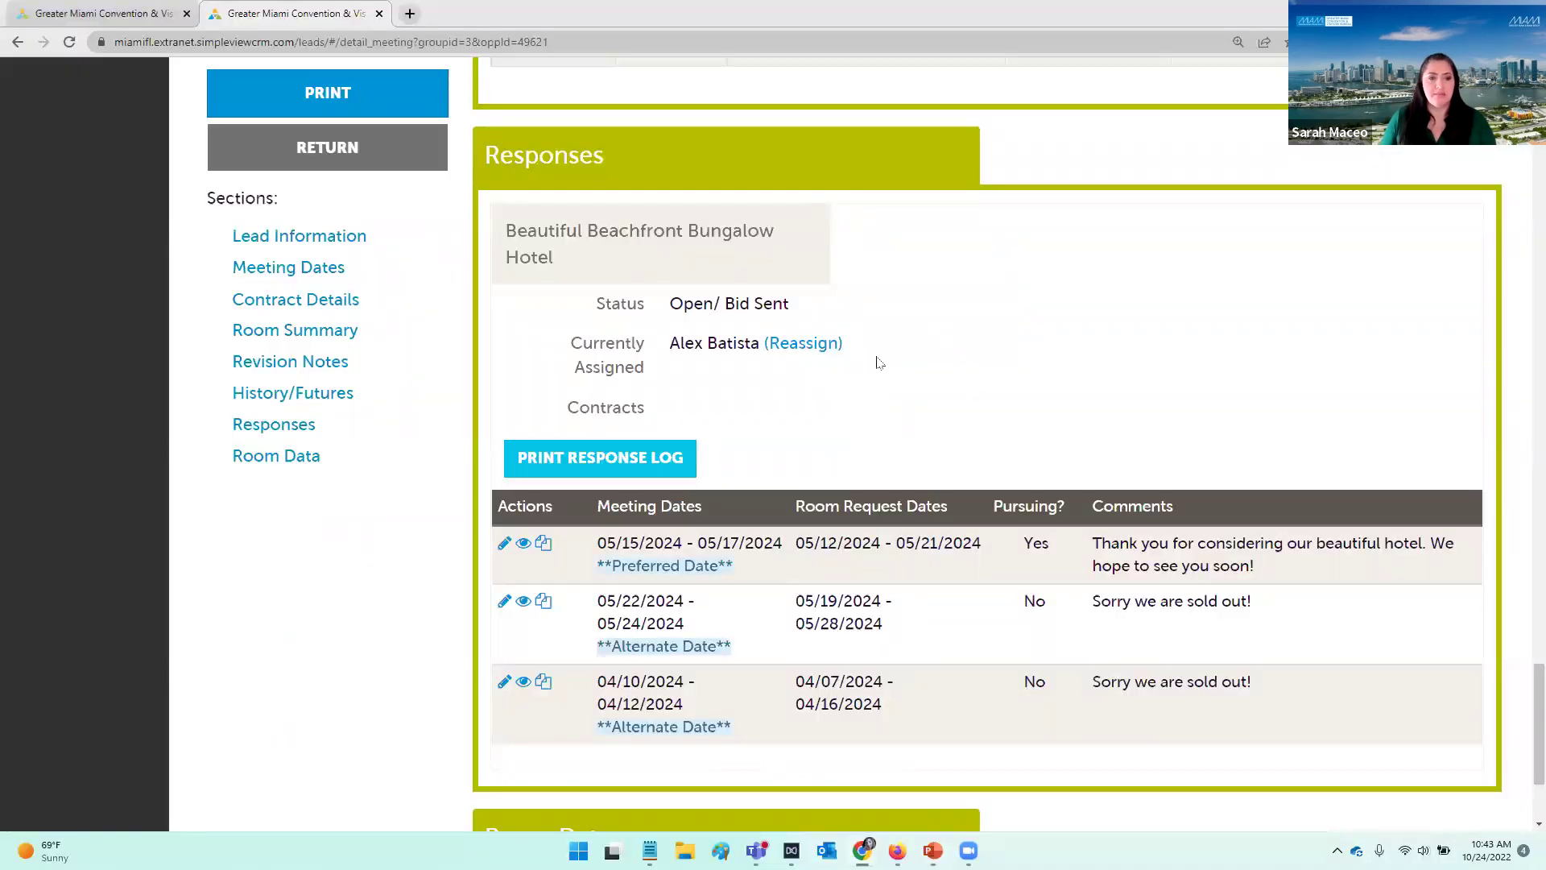
# Step: Open the sales manager's contact record from the PROFILE Contacts list
pyautogui.scroll(15, 879, 362)
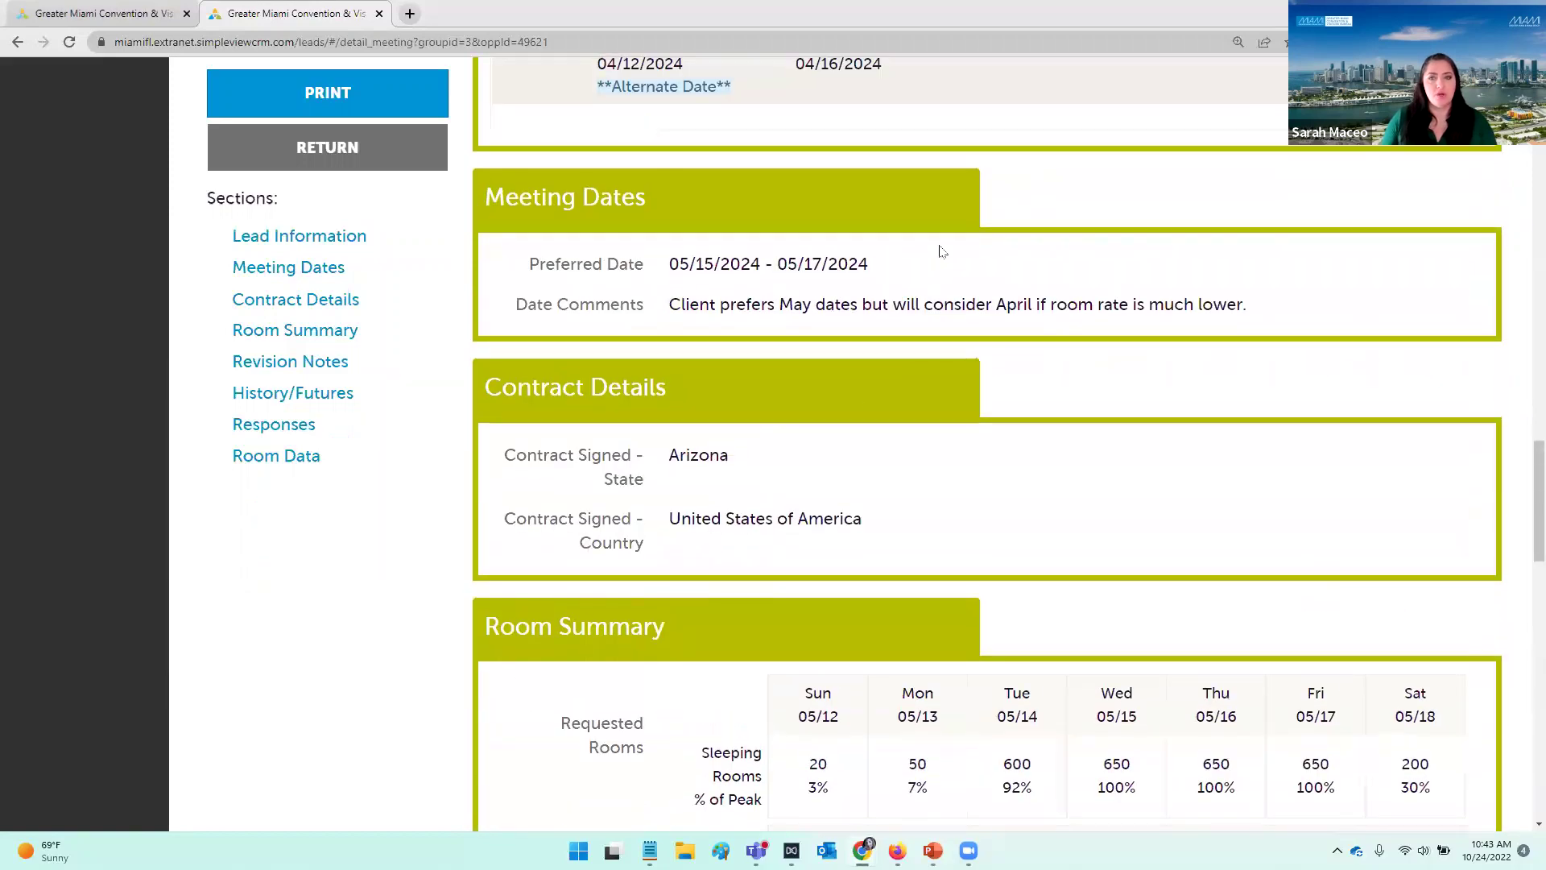
pyautogui.scroll(6, 950, 199)
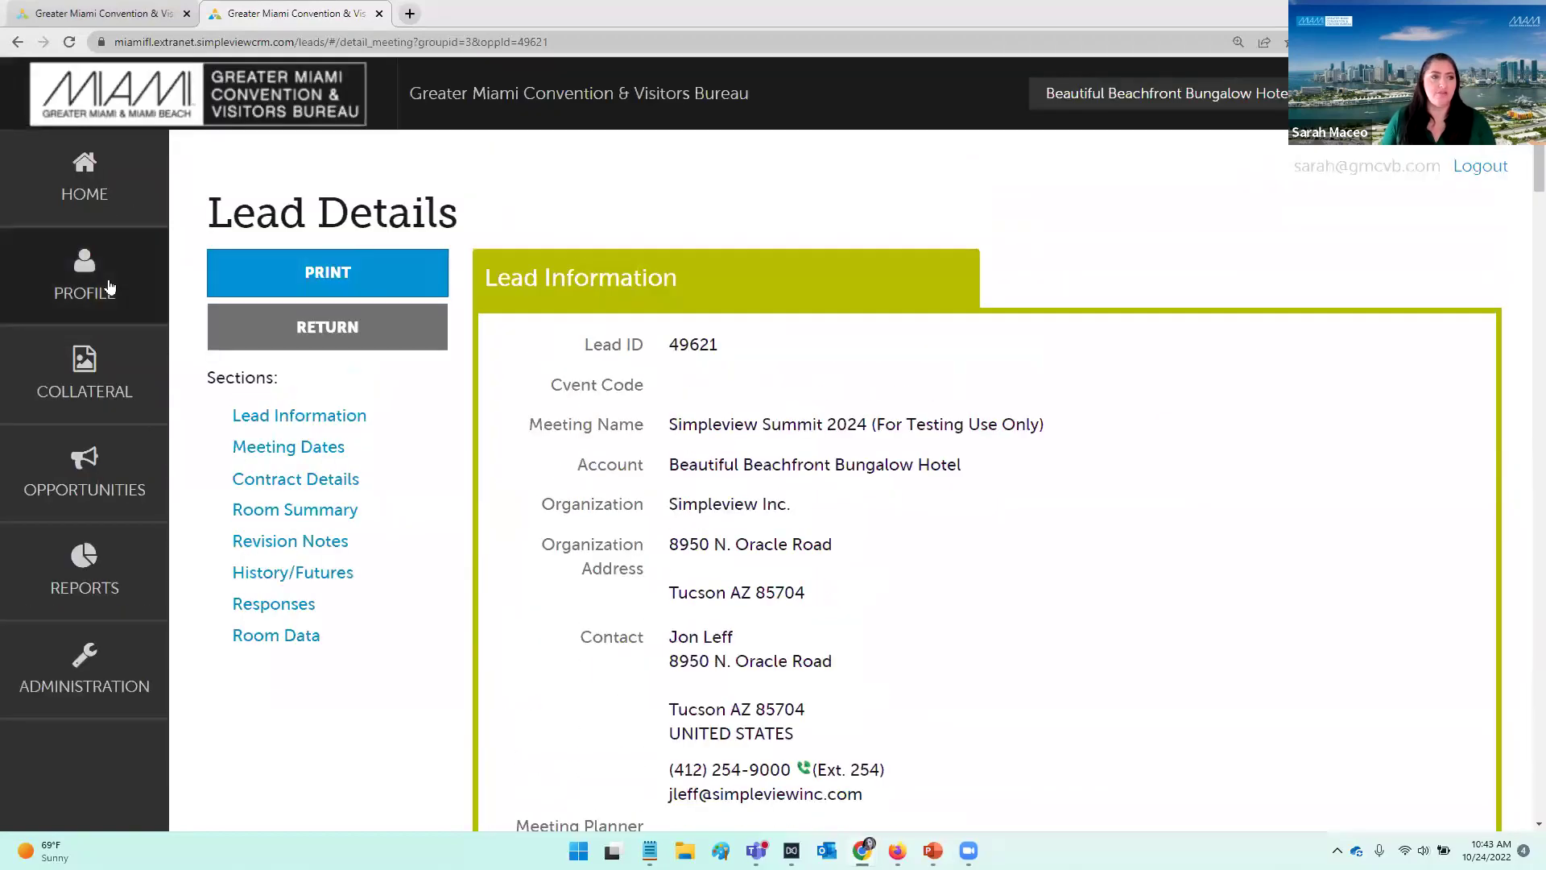
pyautogui.moveTo(75, 287)
pyautogui.click(282, 315)
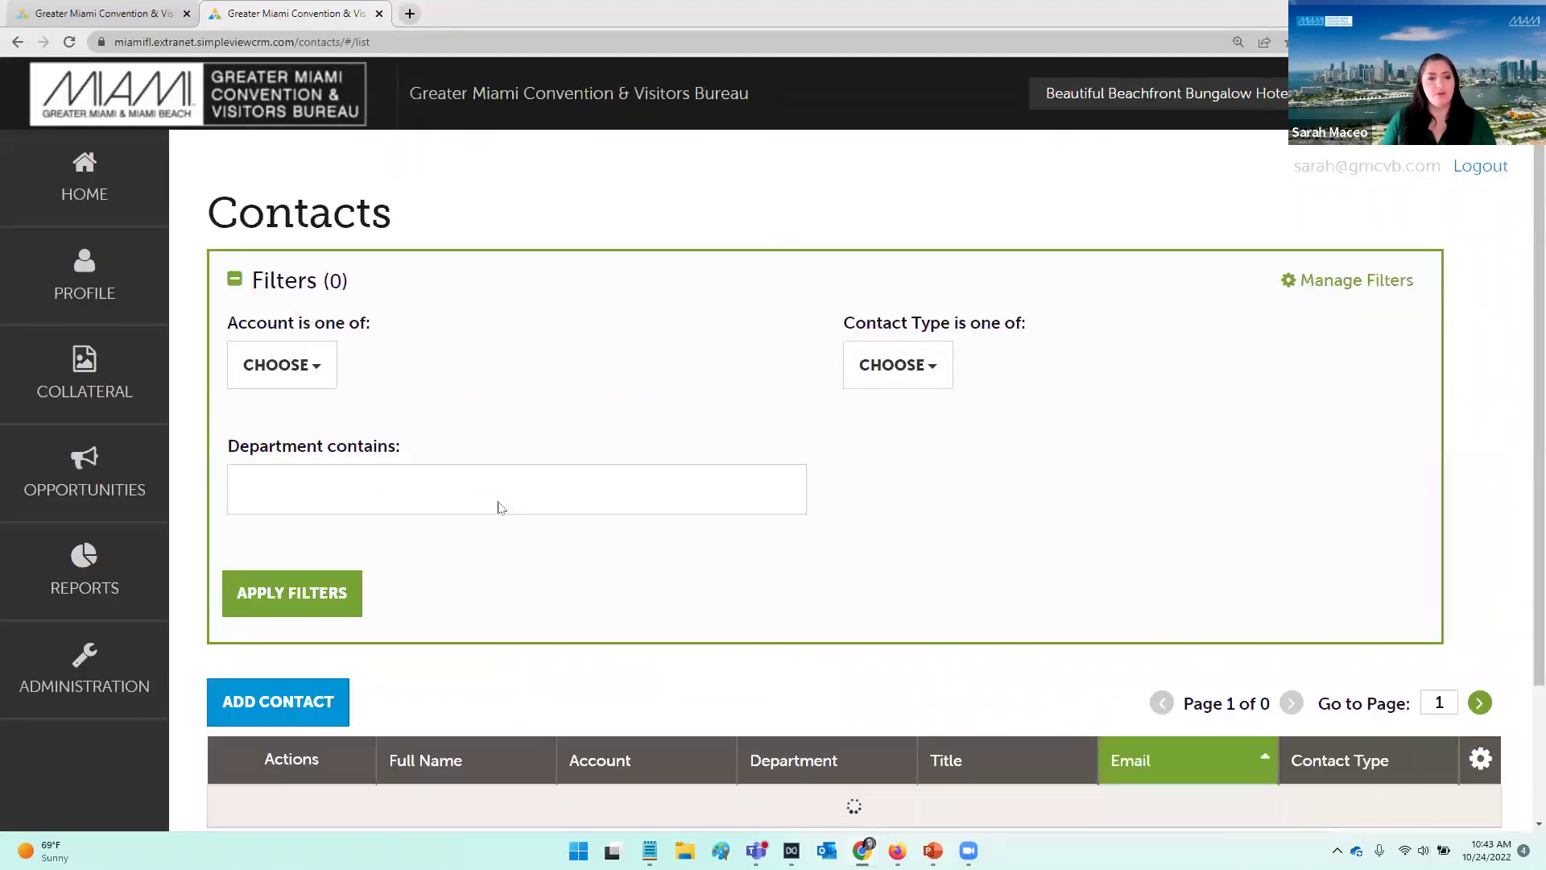
pyautogui.scroll(-4, 508, 500)
pyautogui.scroll(-1, 520, 486)
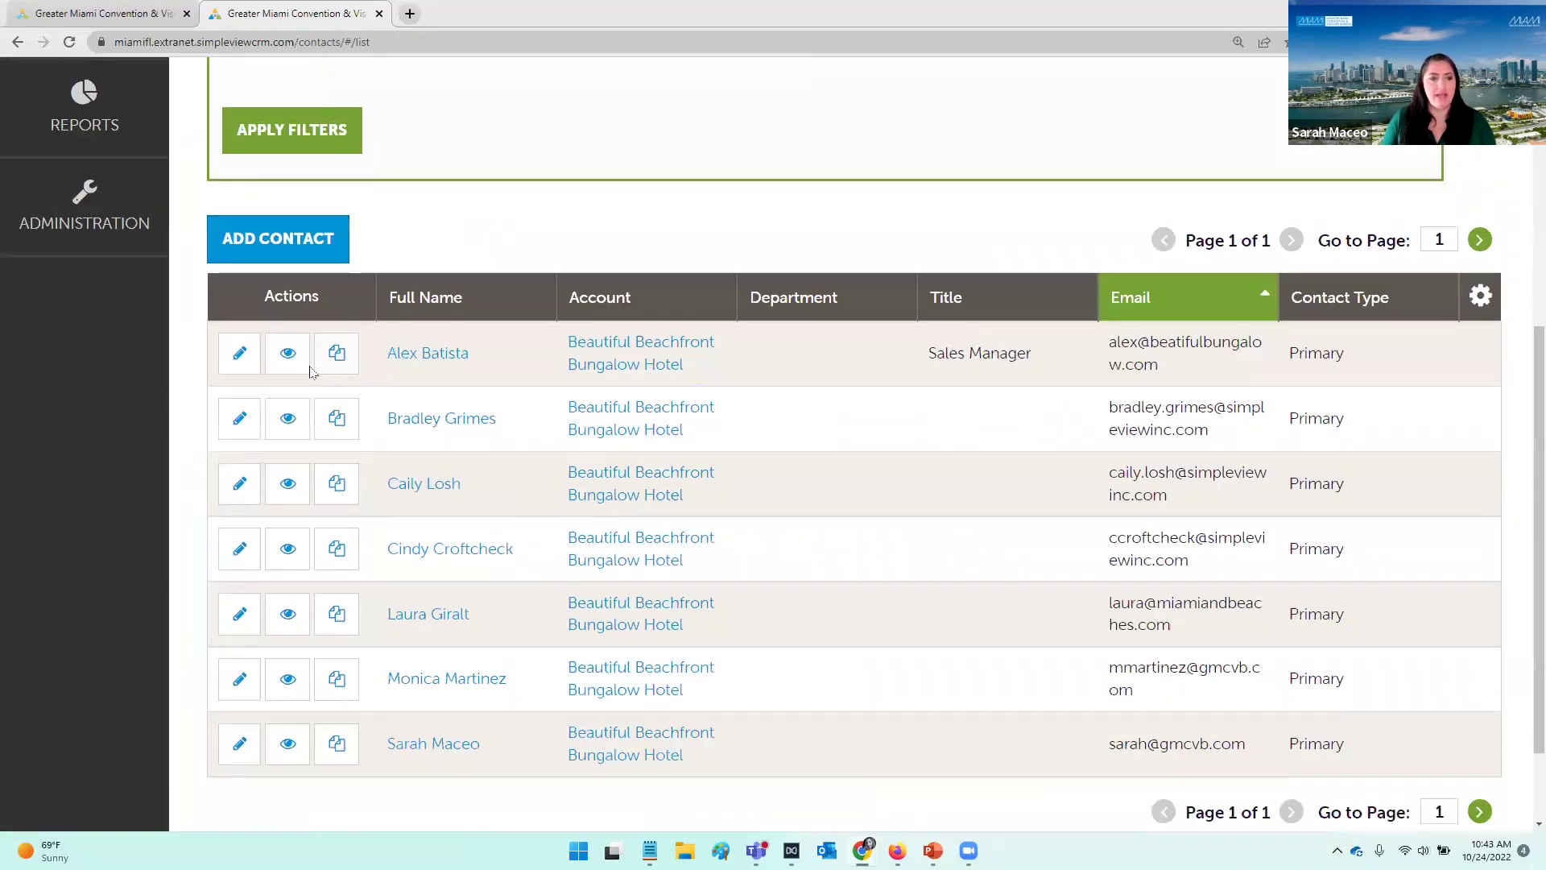
pyautogui.click(426, 353)
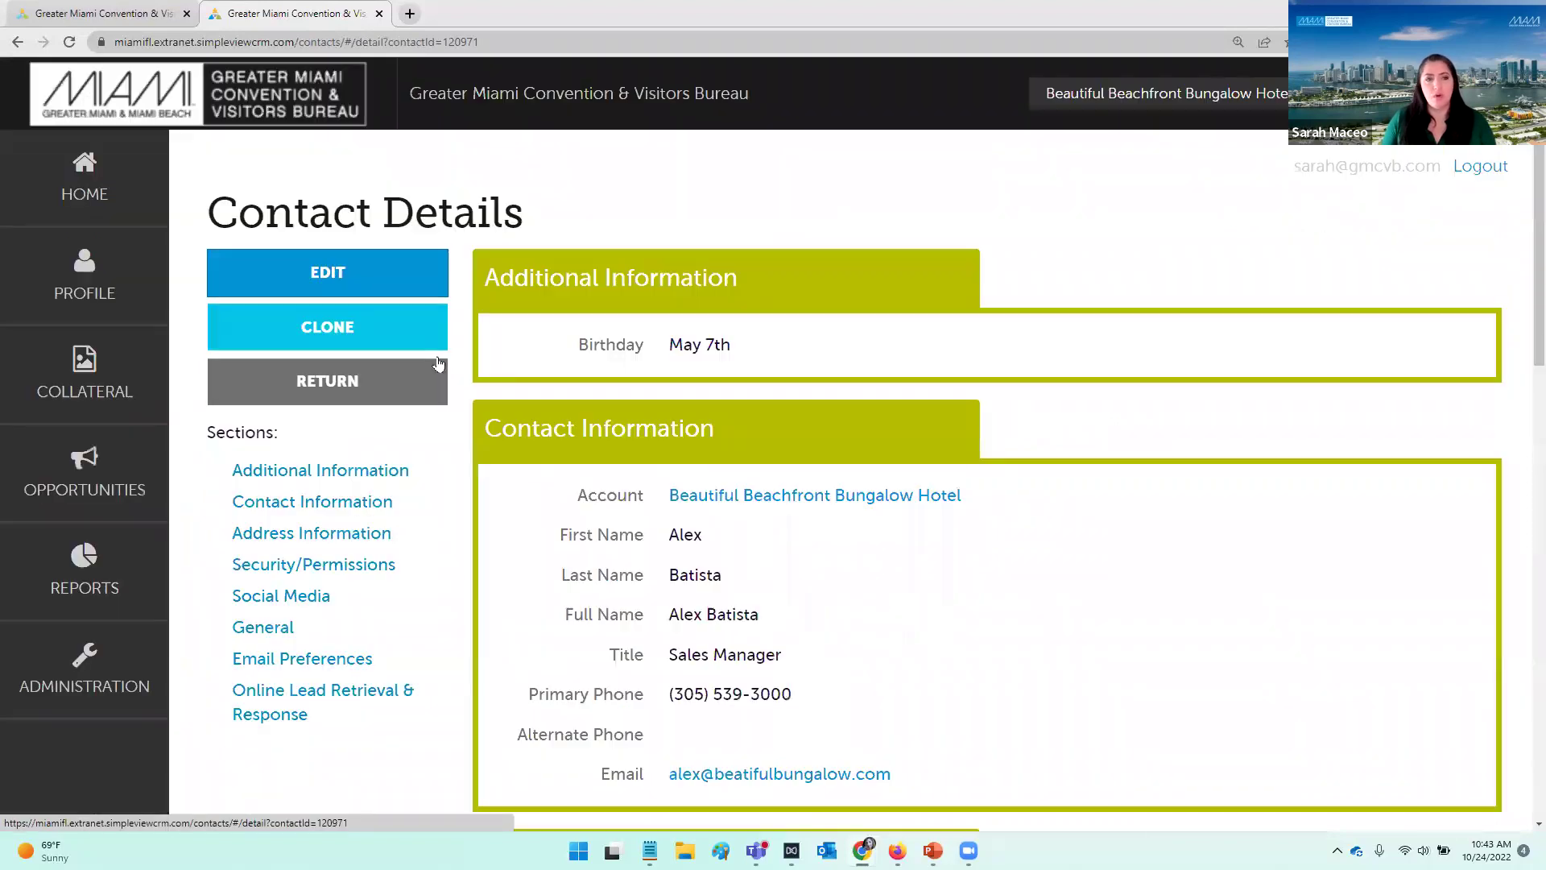
# Step: Highlight the Pickup Manager entry among his Security/Permissions
pyautogui.scroll(-15, 891, 552)
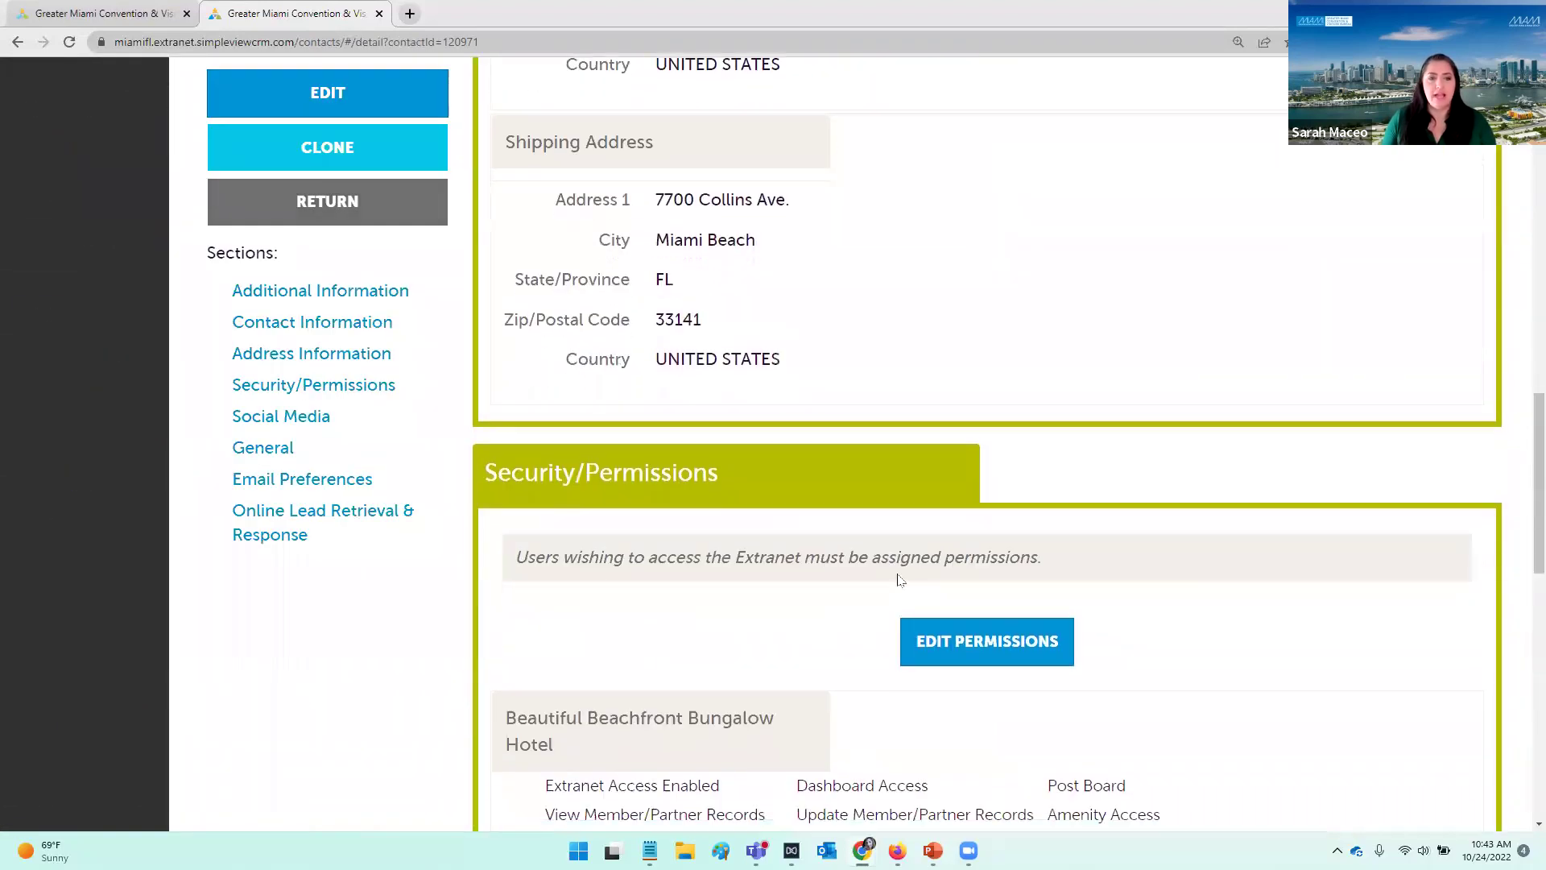
pyautogui.scroll(1, 1115, 480)
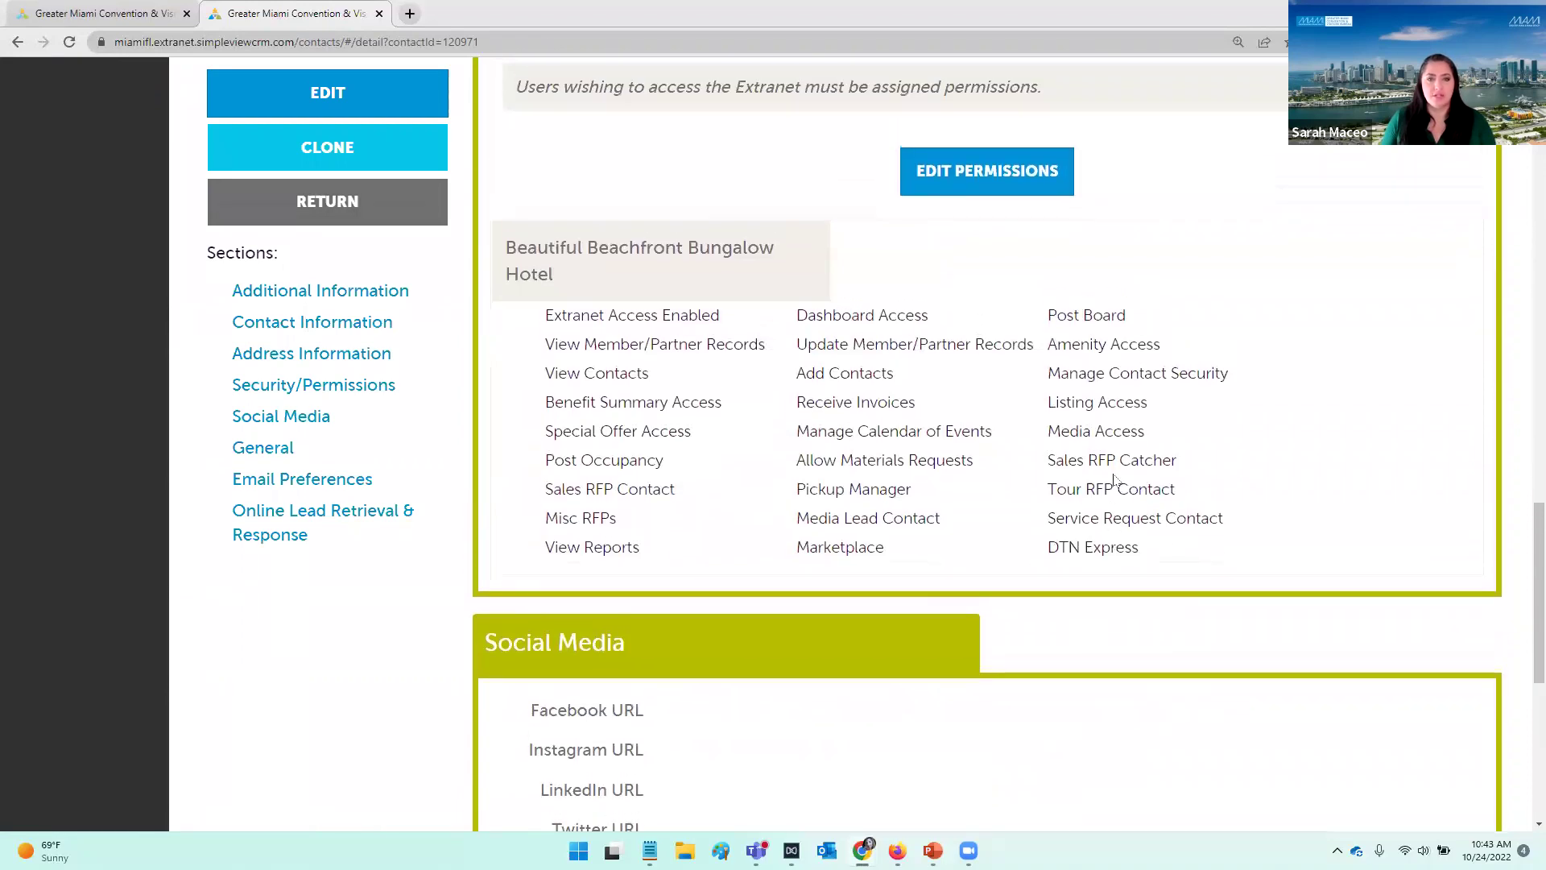
pyautogui.moveTo(915, 487); pyautogui.dragTo(798, 488)
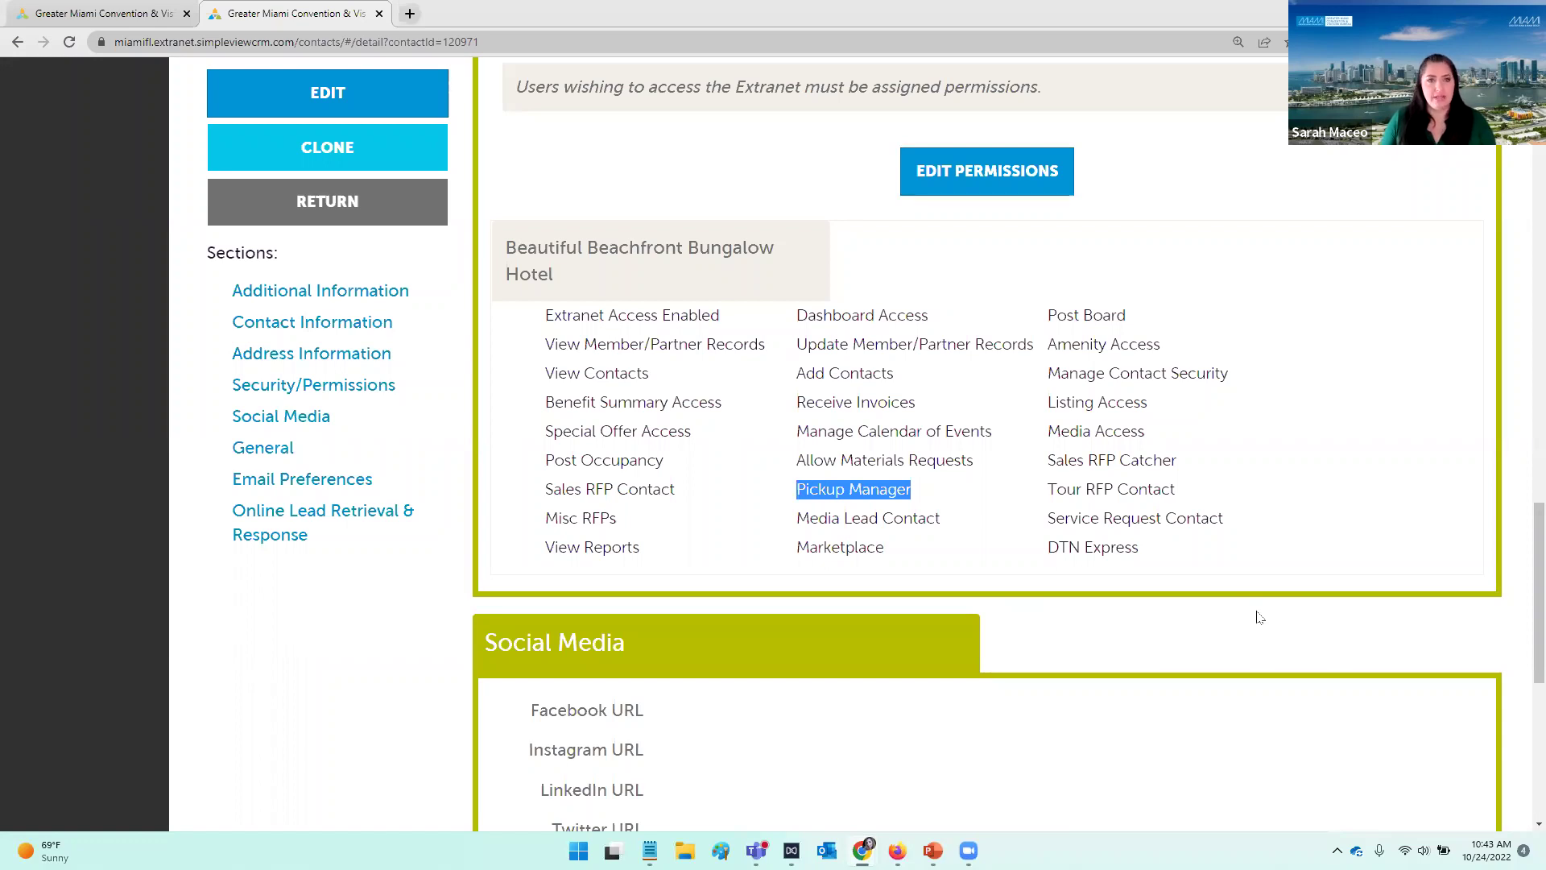
pyautogui.scroll(15, 1260, 617)
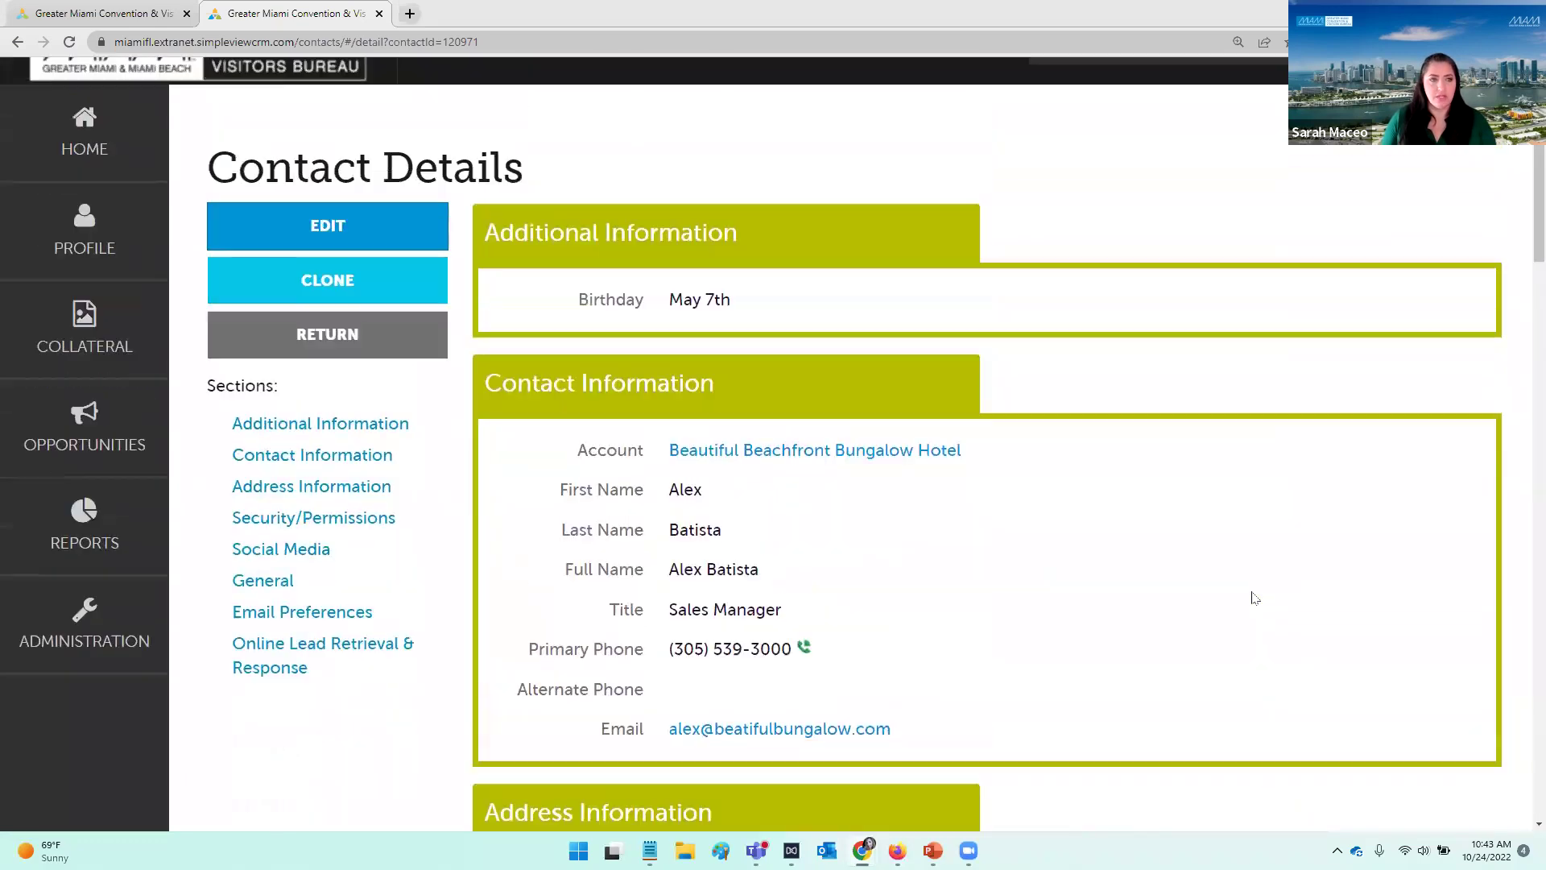
pyautogui.scroll(1, 1254, 597)
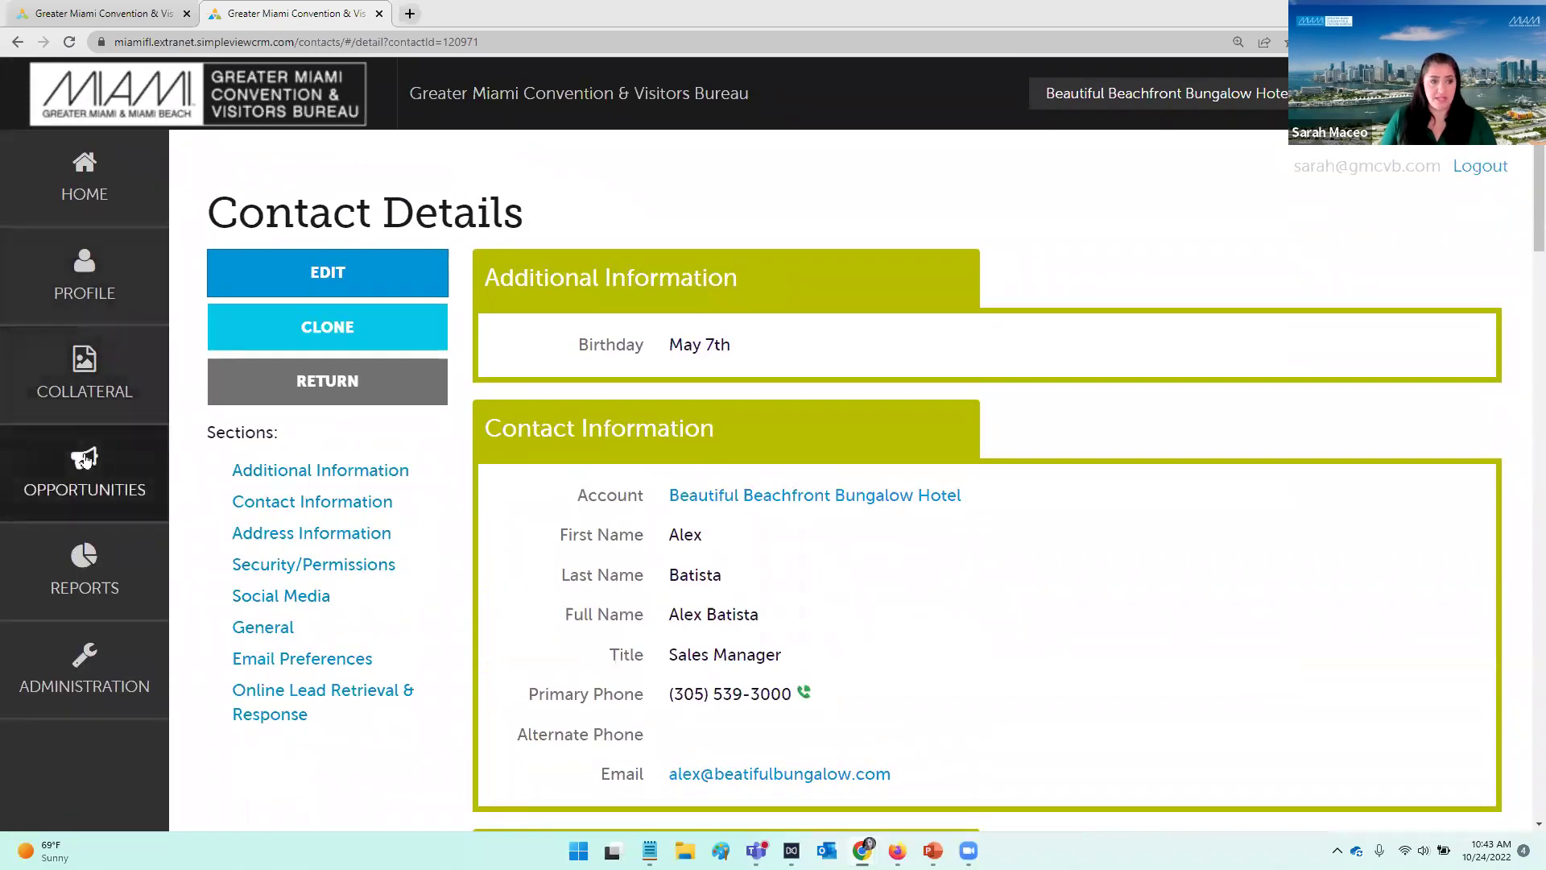
pyautogui.click(84, 459)
# Step: Open the RFPs list, filtered to Open and Open/ Bid Sent, showing lead 49621 as its only entry
pyautogui.click(258, 263)
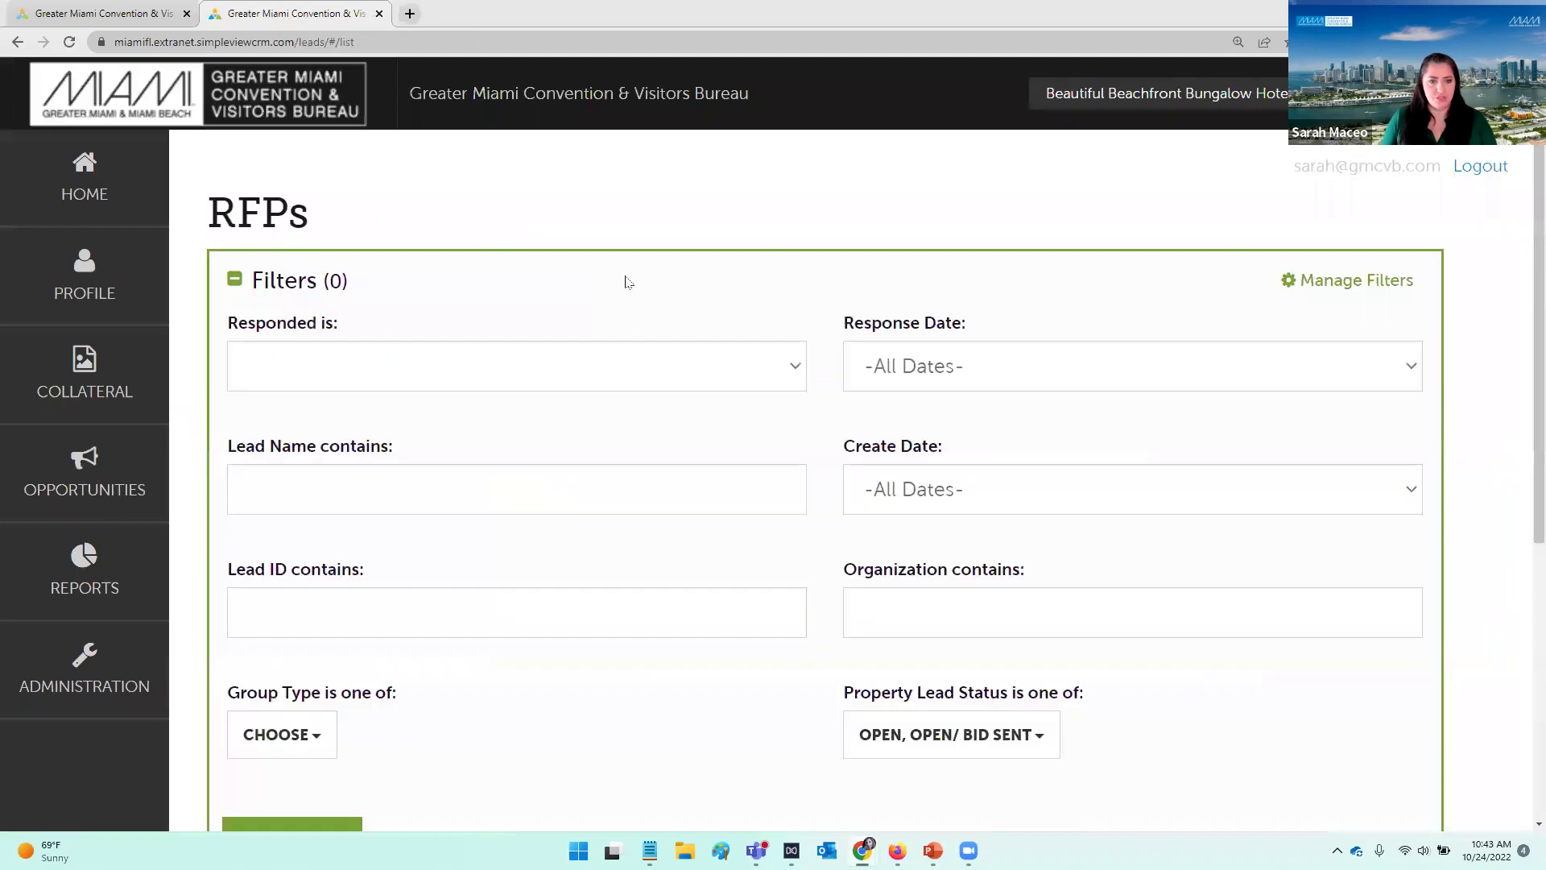
pyautogui.scroll(-5, 766, 438)
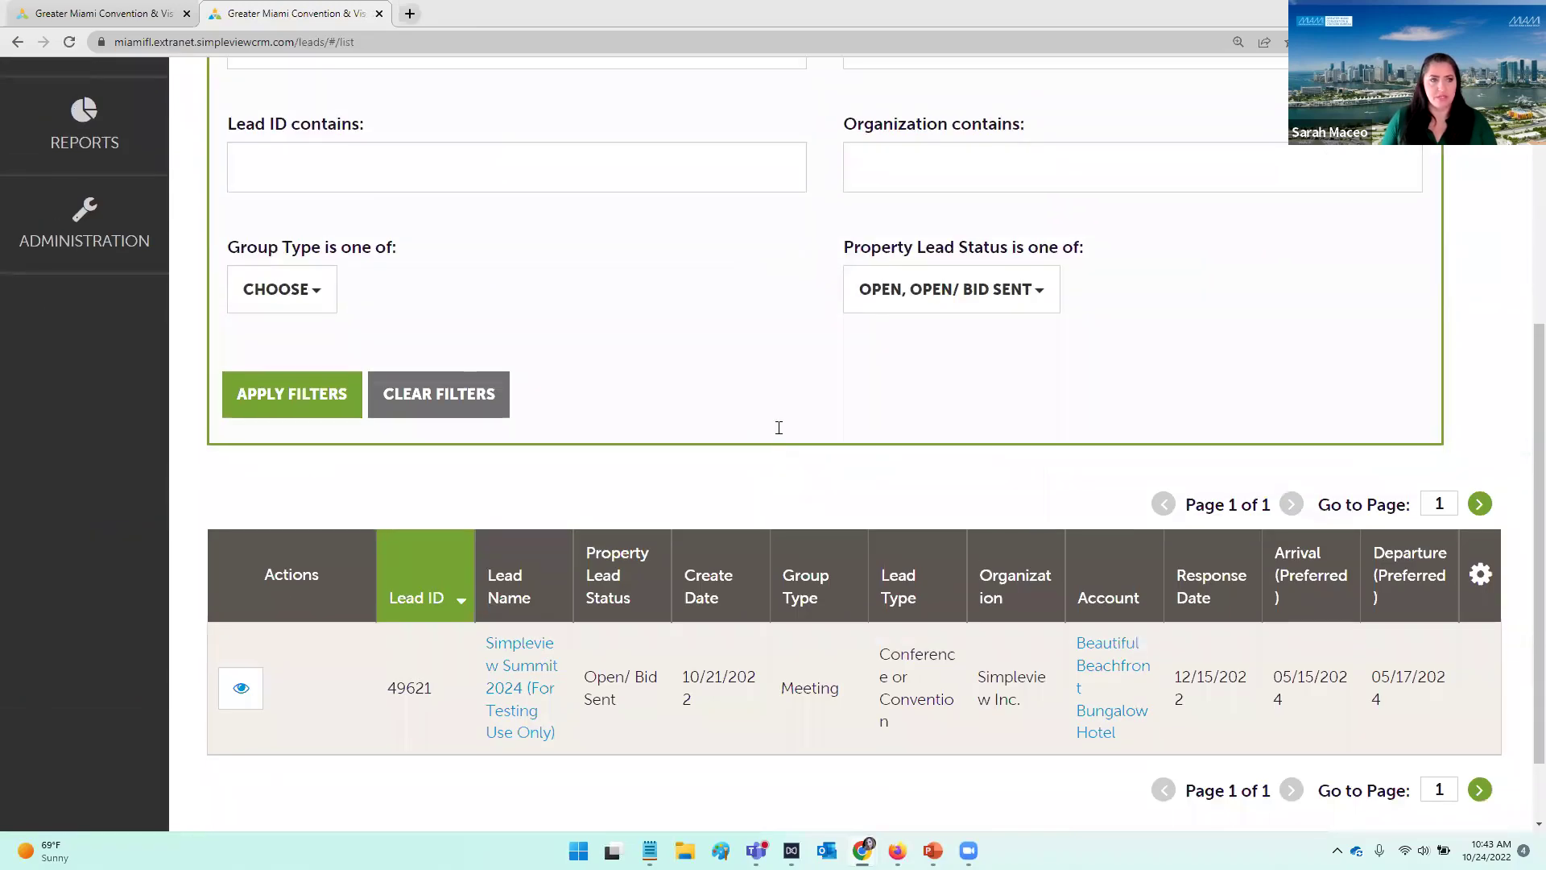
pyautogui.scroll(5, 778, 427)
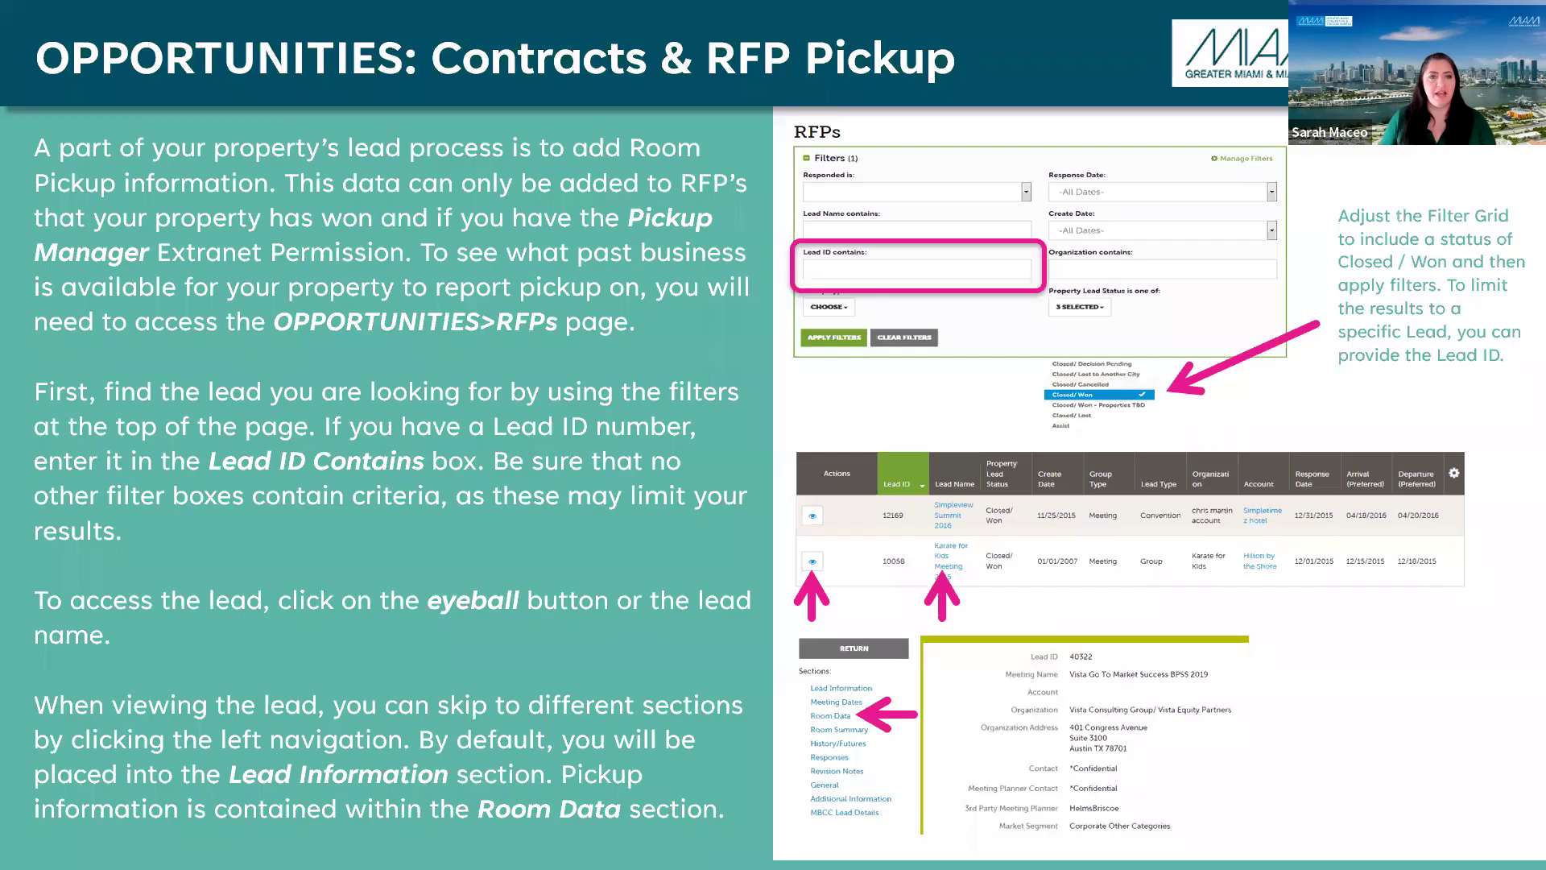